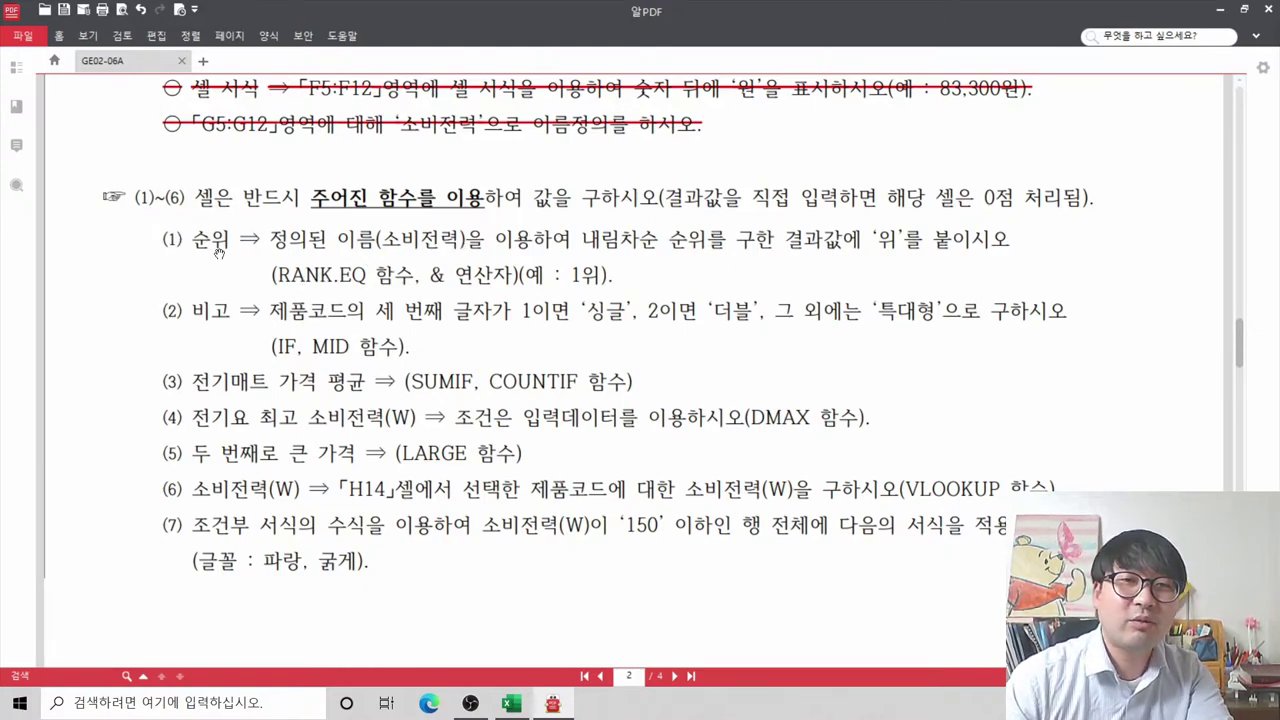
Step: Review the exam sheet's results table and function instructions, highlighting the RANK.EQ requirement for the 순위 item
{"action": "scroll", "coordinate": [218, 253], "scroll_direction": "up", "scroll_amount": 8}
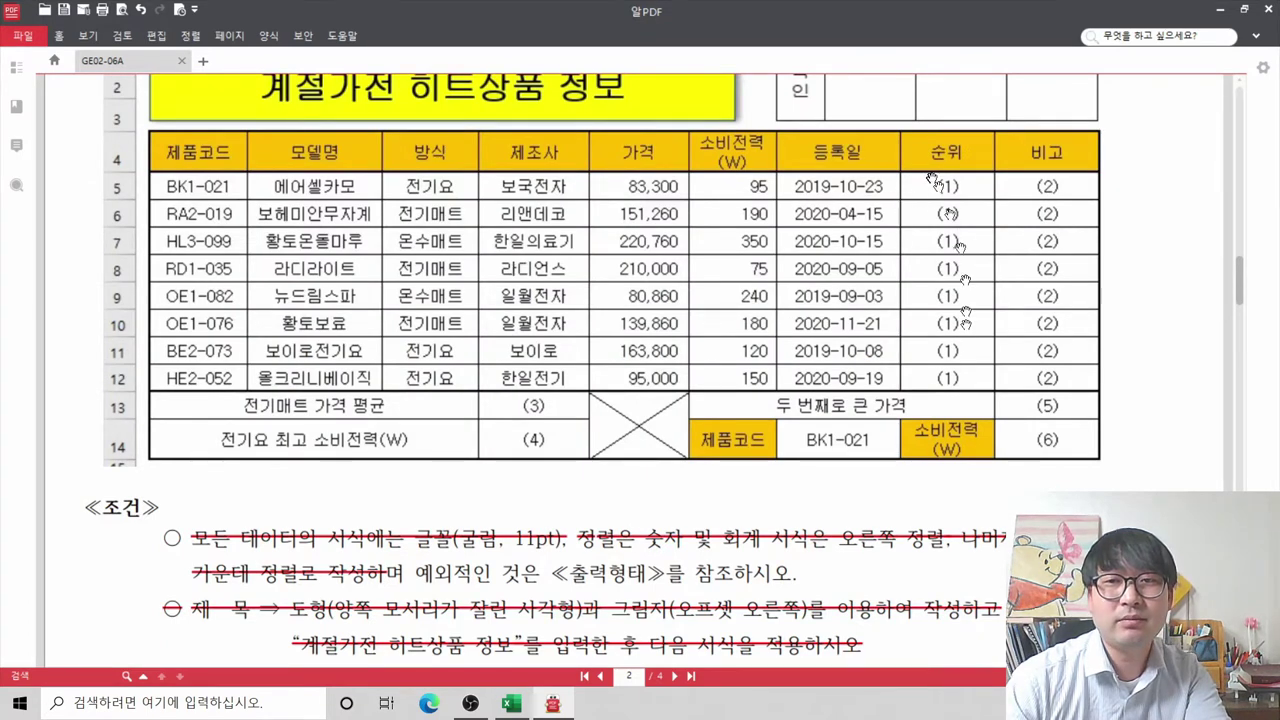
{"action": "scroll", "coordinate": [600, 280], "scroll_direction": "down", "scroll_amount": 8}
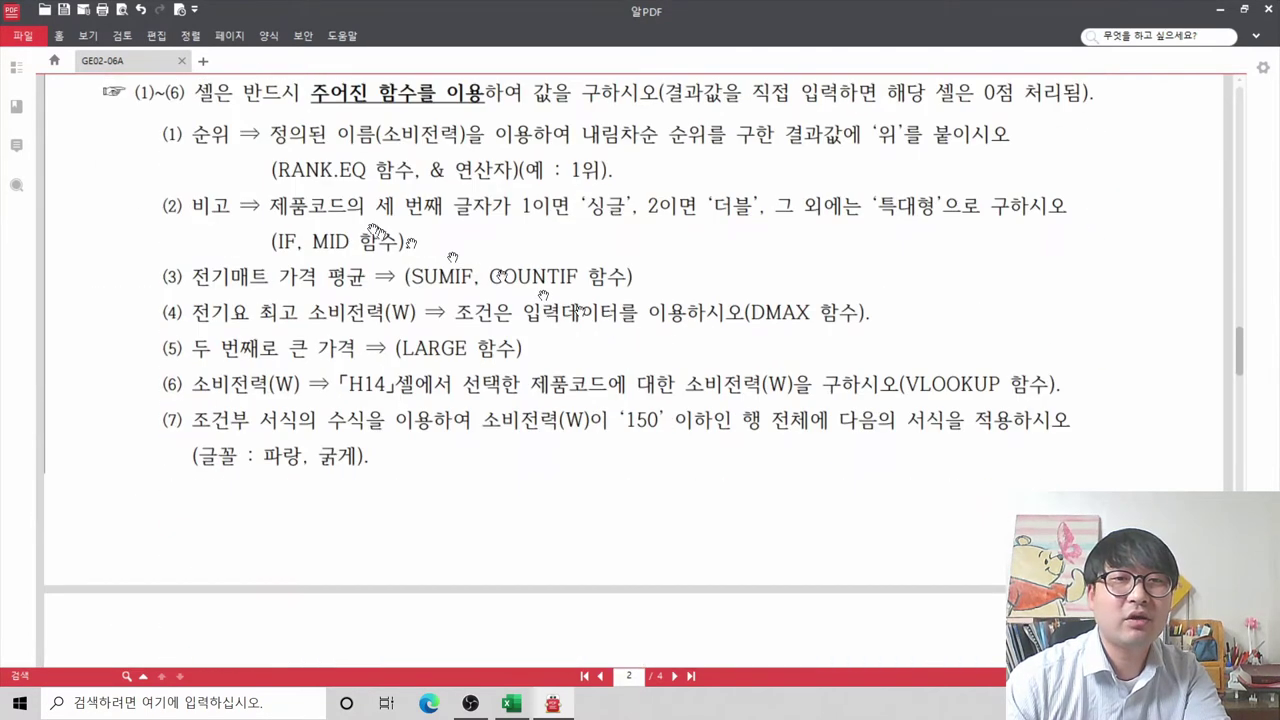
{"action": "scroll", "coordinate": [375, 232], "scroll_direction": "up", "scroll_amount": 2}
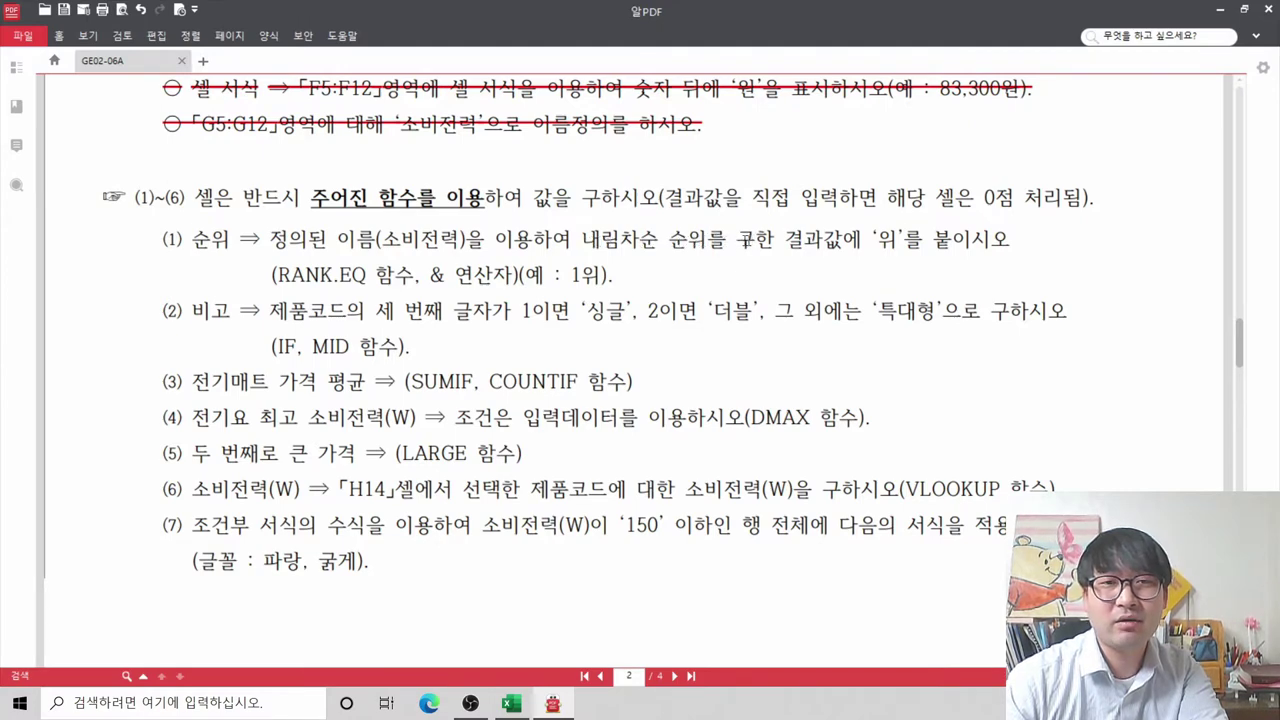
{"action": "left_click_drag", "start_coordinate": [272, 275], "coordinate": [372, 279]}
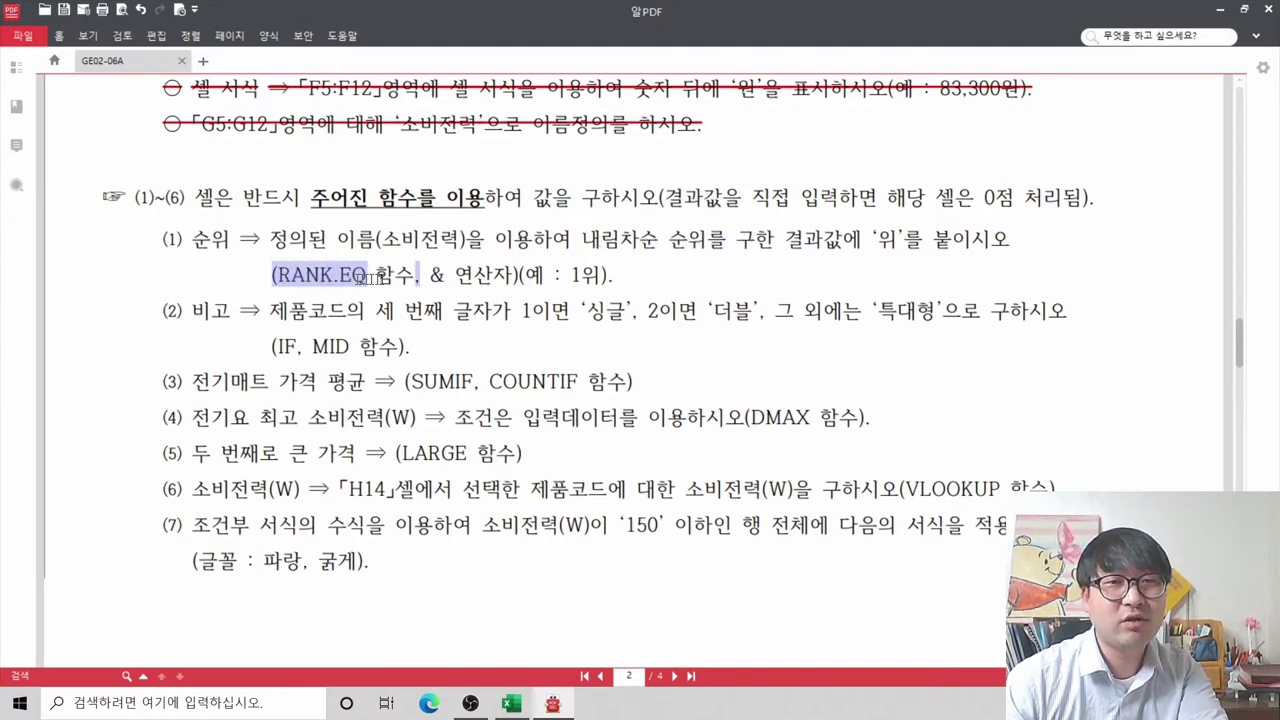
Step: Switch to Excel and start a RANK.EQ formula in cell I5 of the 순위 column
{"action": "key", "text": "alt+Tab"}
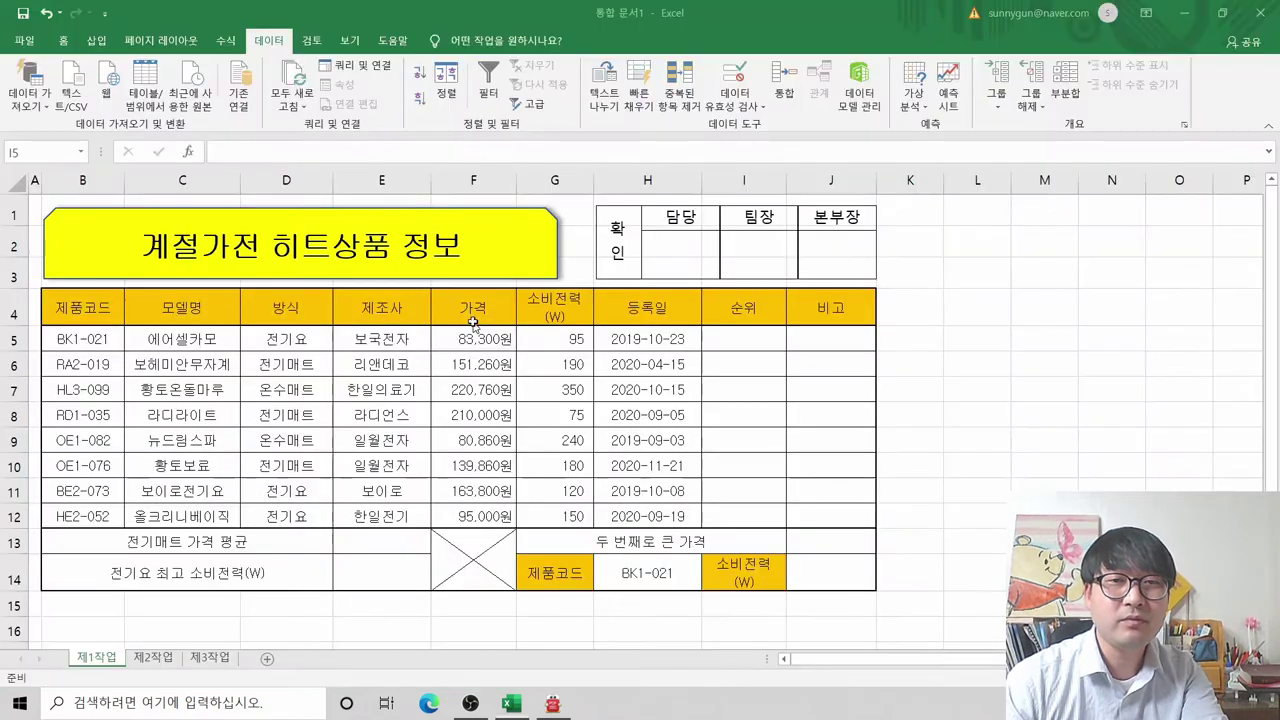
{"action": "left_click", "coordinate": [747, 342]}
{"action": "left_click_drag", "start_coordinate": [747, 342], "coordinate": [737, 507]}
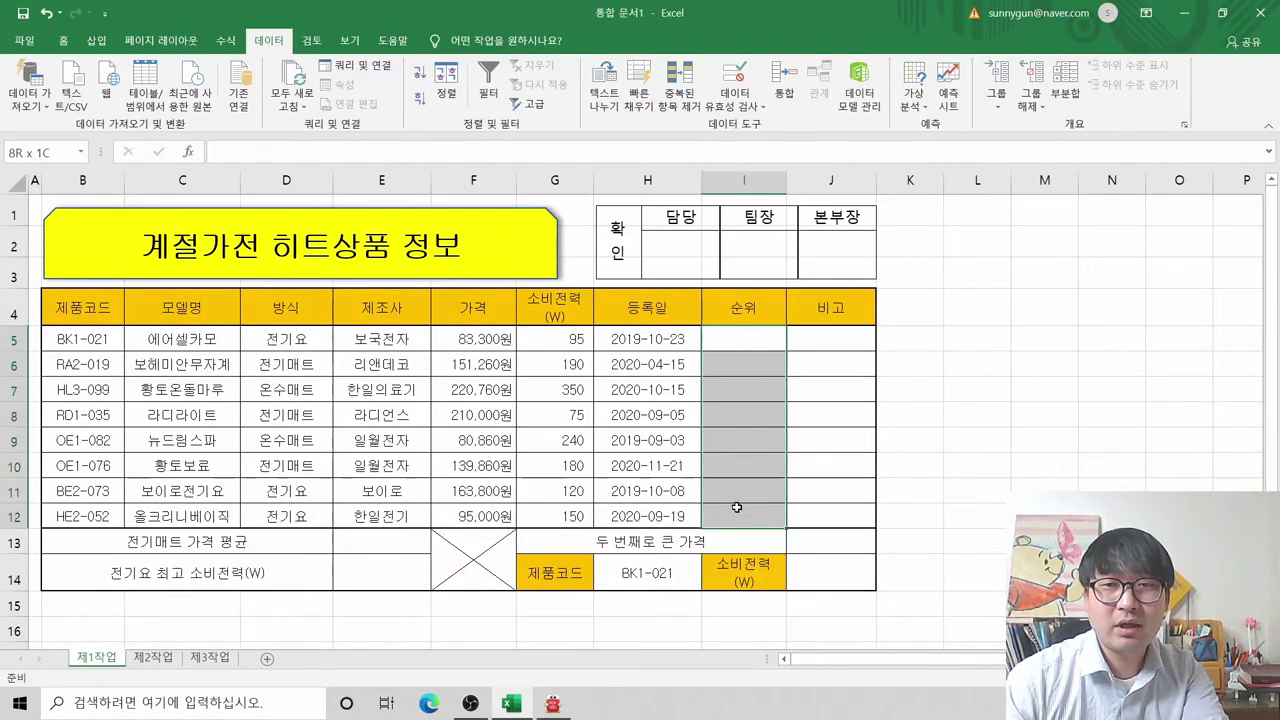
{"action": "left_click", "coordinate": [739, 338]}
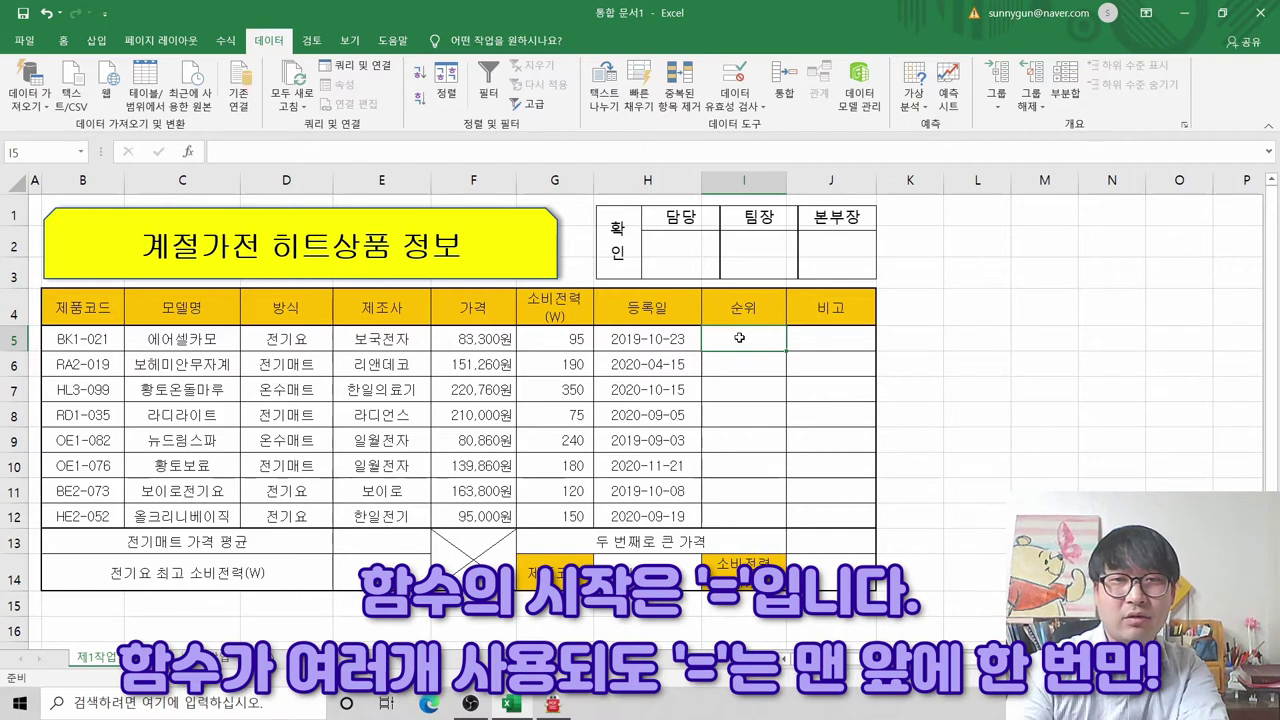
{"action": "type", "text": "="}
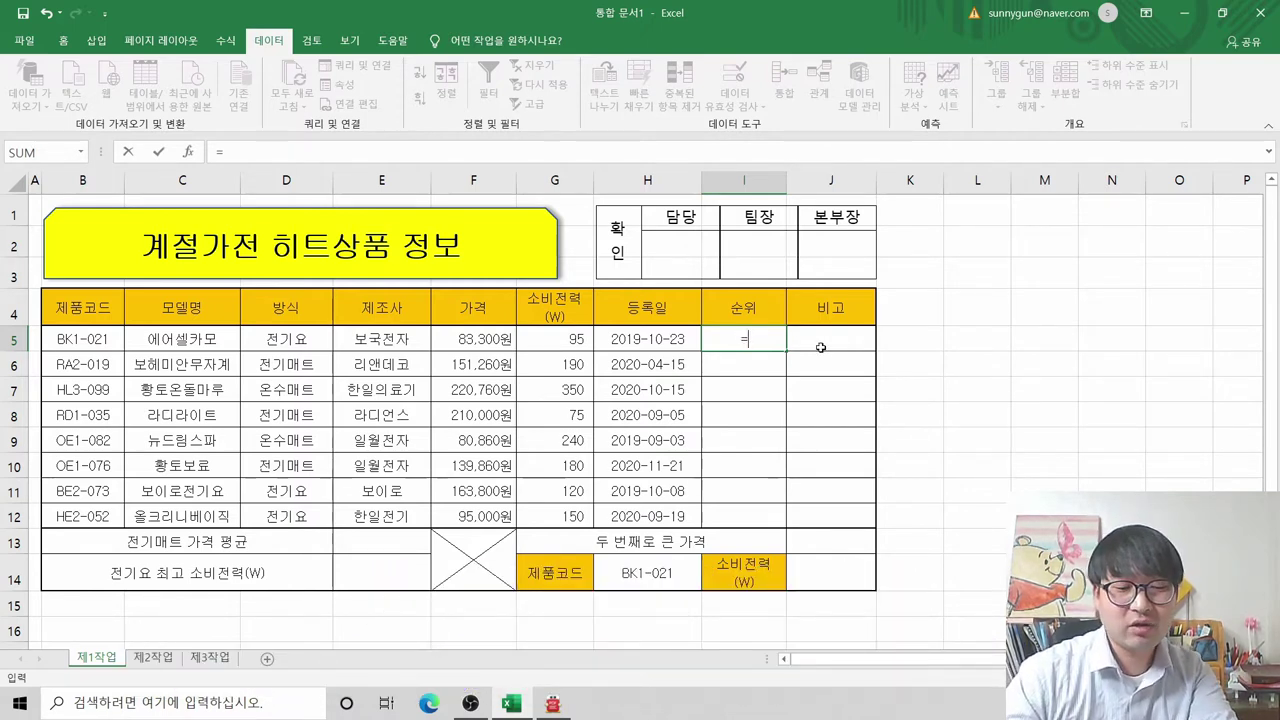
{"action": "type", "text": "ㄱ"}
{"action": "key", "text": "BackSpace"}
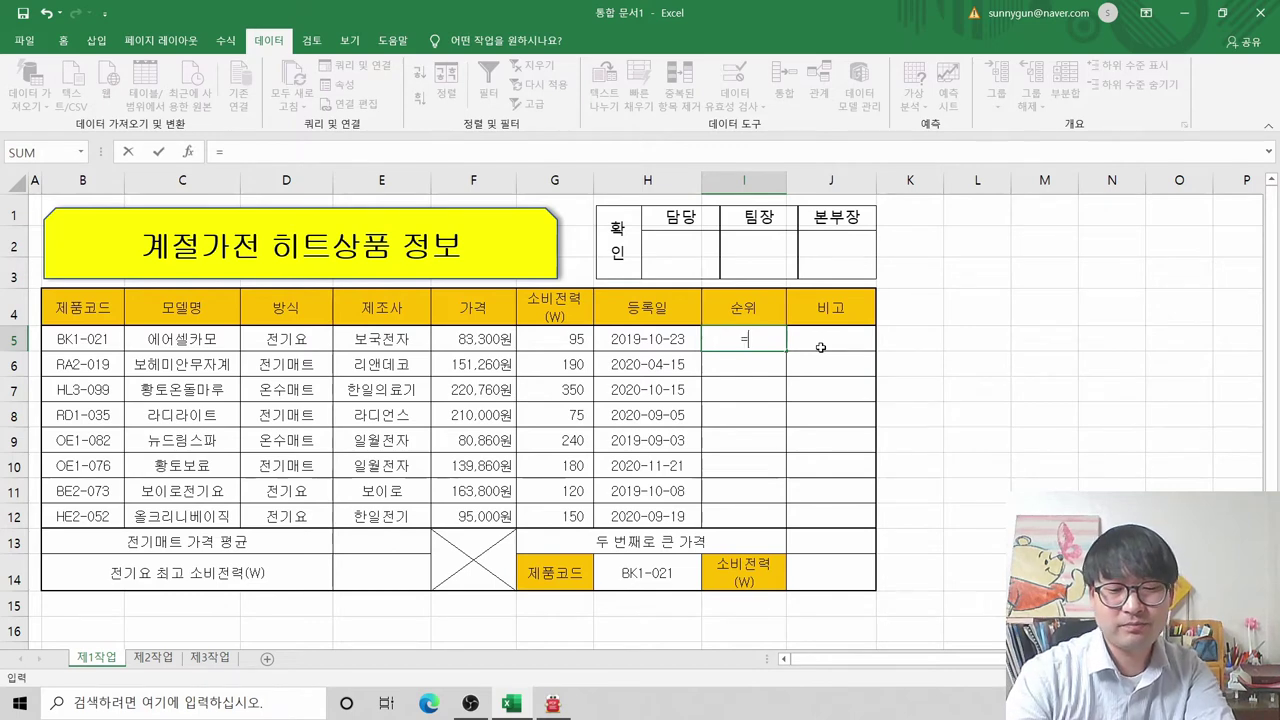
{"action": "type", "text": "ram"}
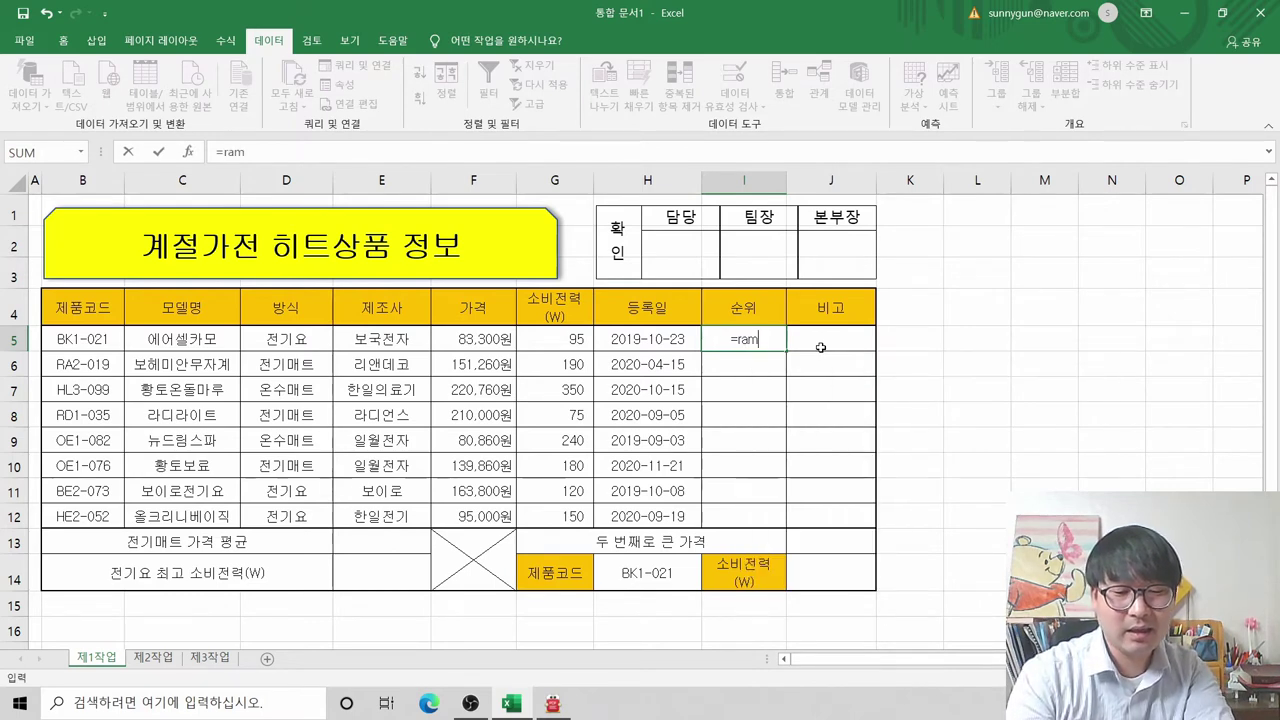
{"action": "key", "text": "BackSpace"}
{"action": "type", "text": "n"}
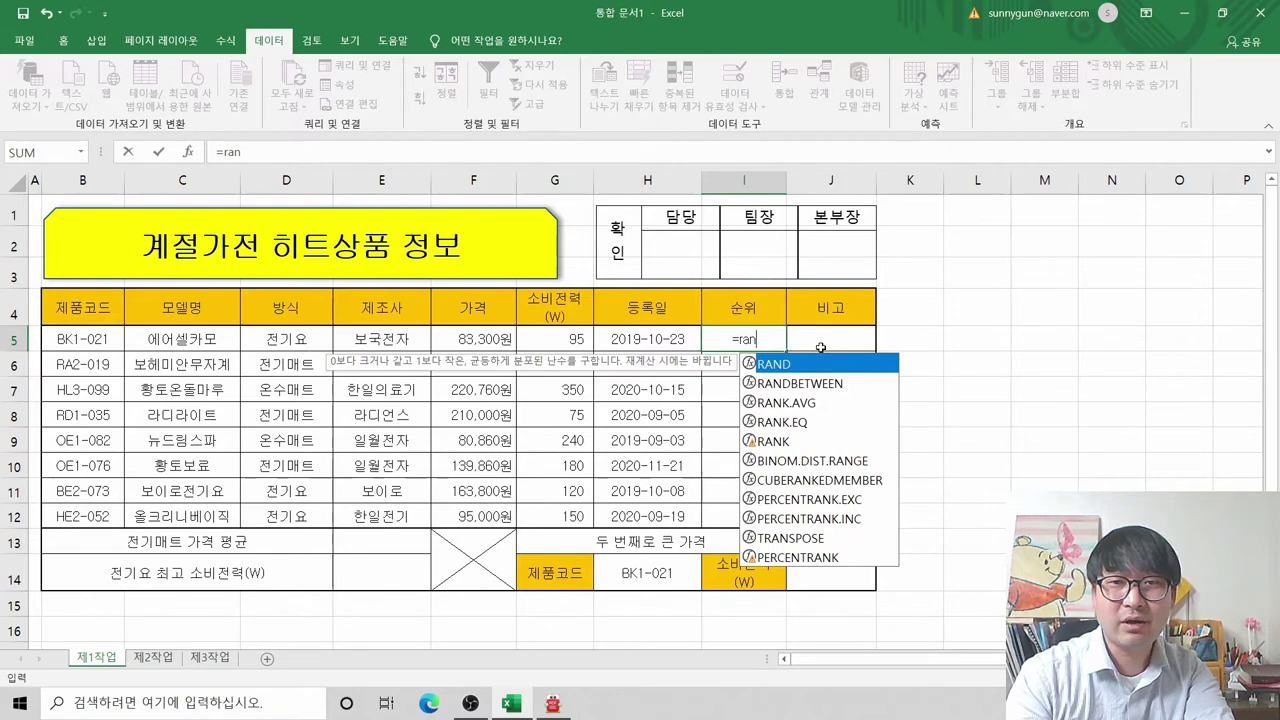
{"action": "left_click", "coordinate": [795, 425]}
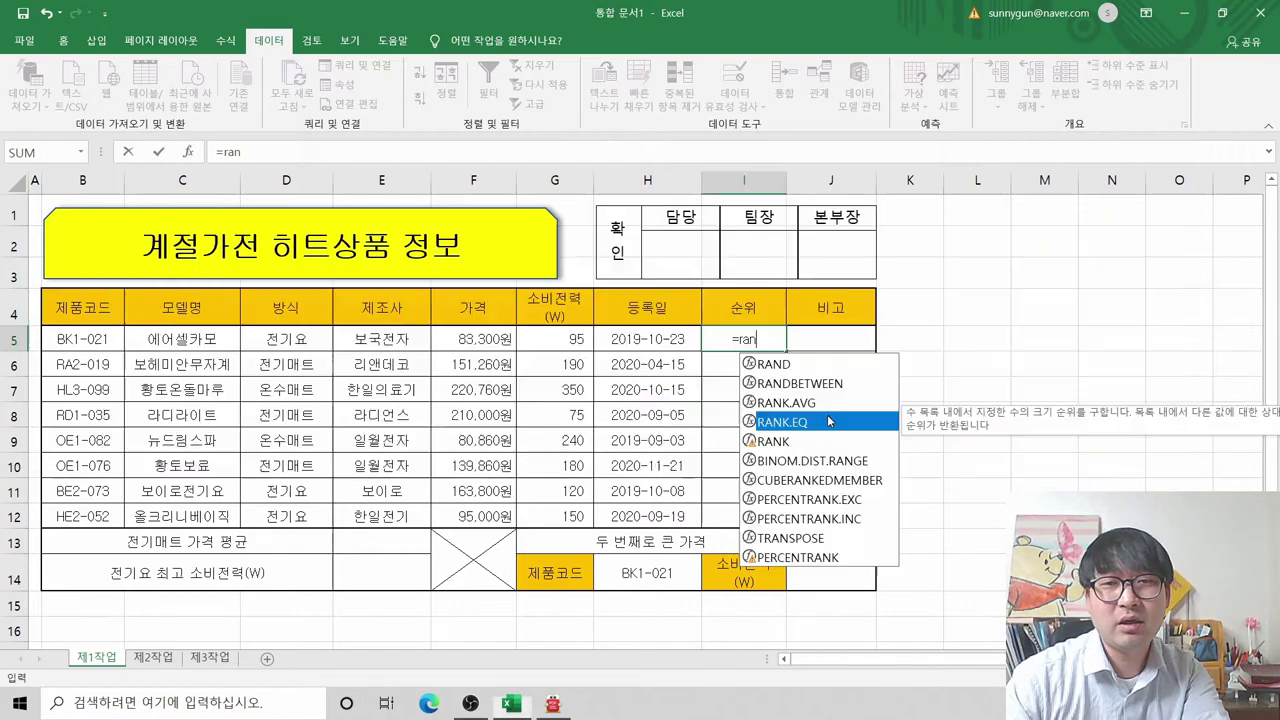
{"action": "key", "text": "alt+Tab"}
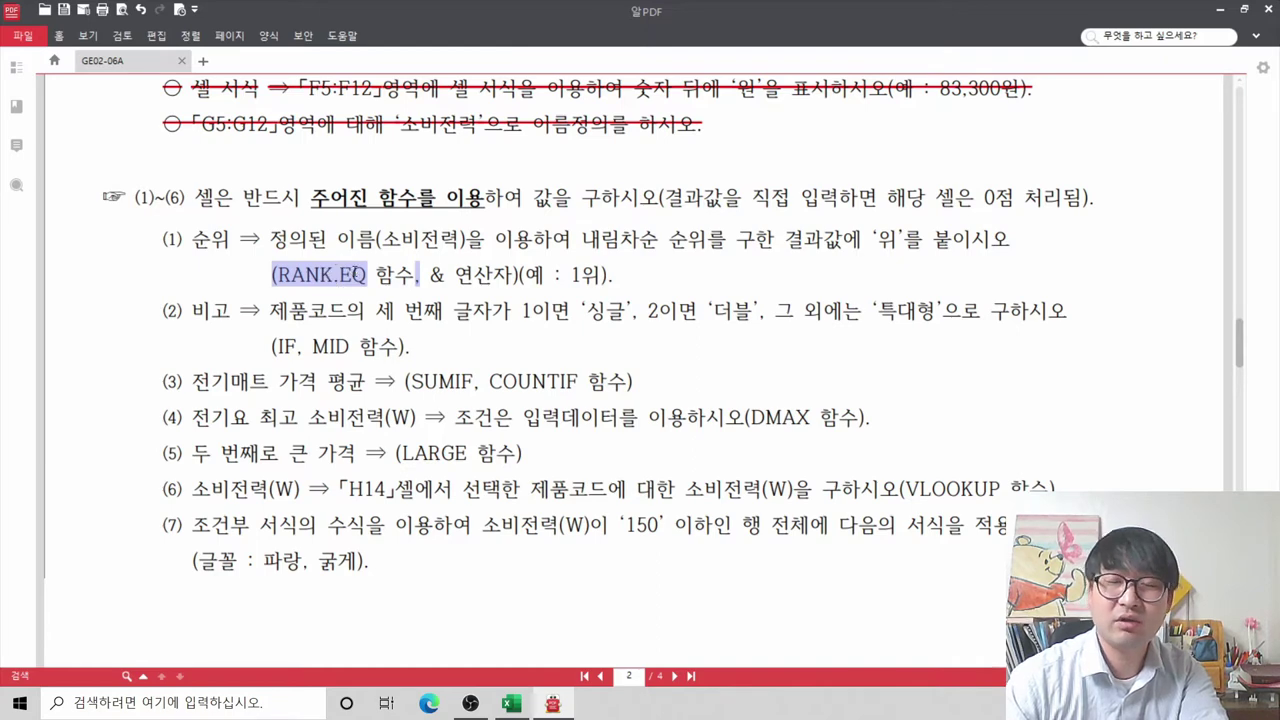
{"action": "key", "text": "alt+Tab"}
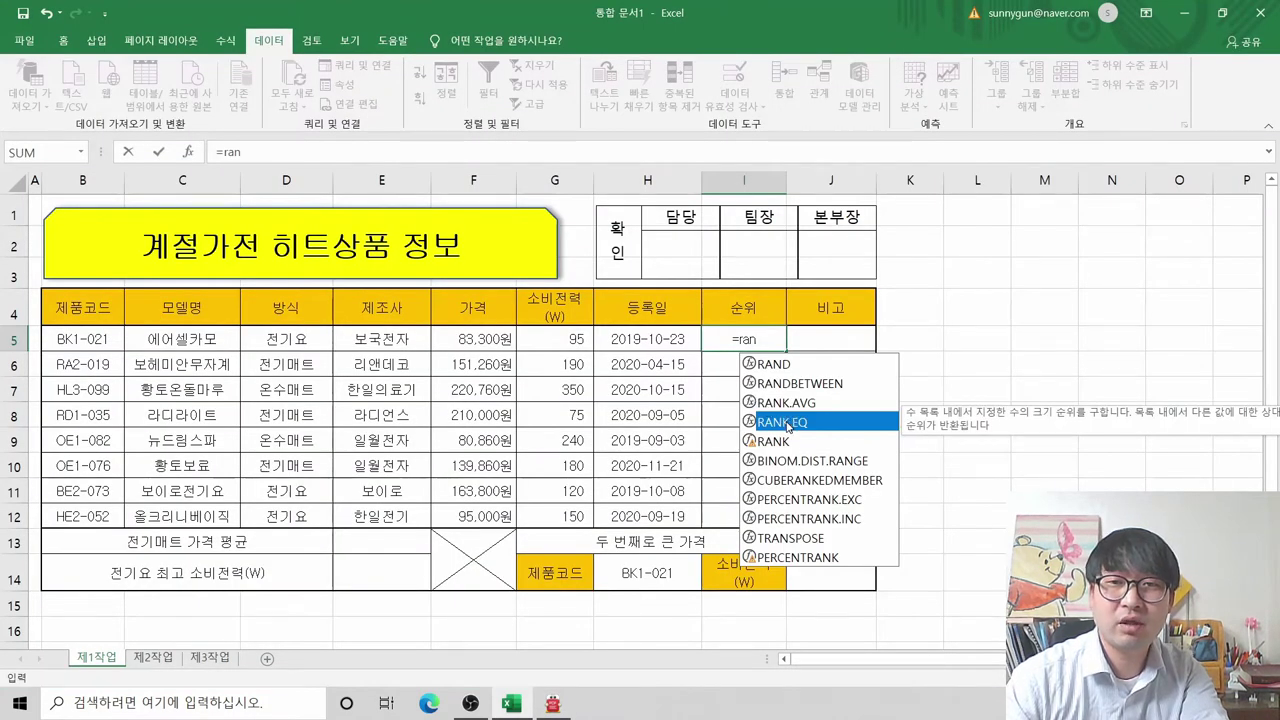
{"action": "double_click", "coordinate": [789, 427]}
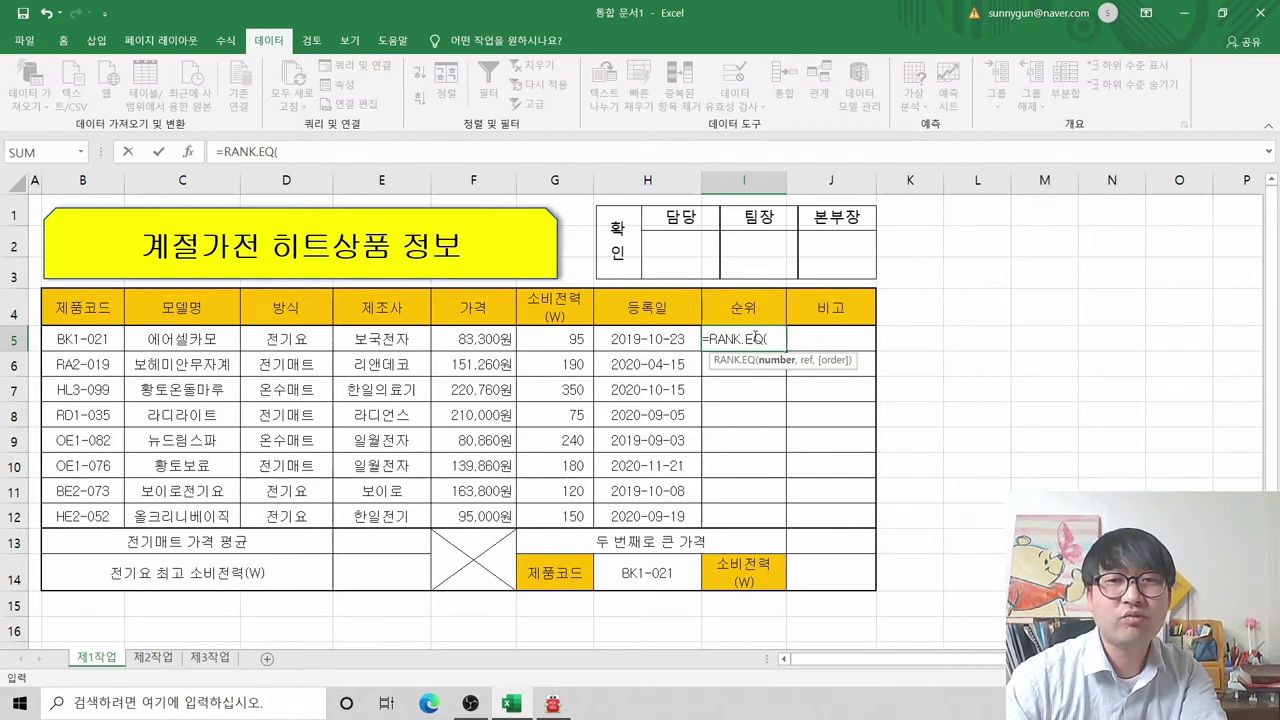
Step: Open the function arguments dialog for RANK.EQ, look through its Number, Ref and Order arguments, and move it clear of row 5
{"action": "left_click", "coordinate": [196, 166]}
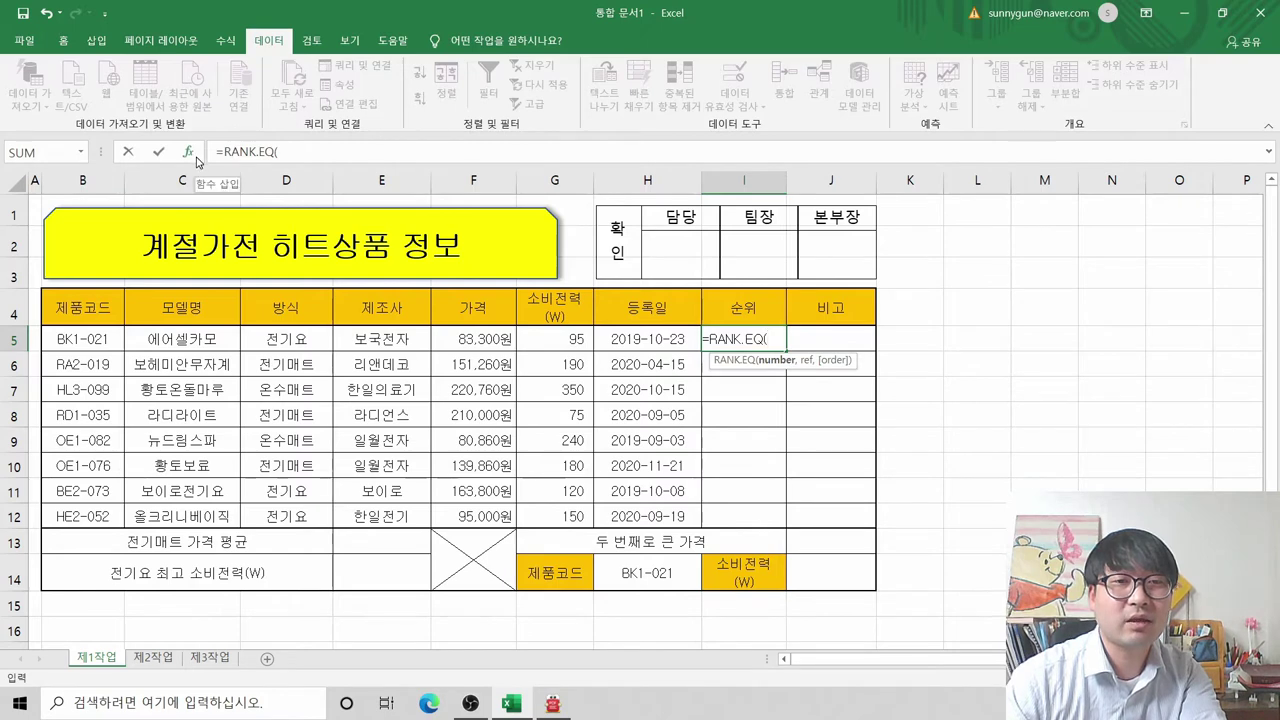
{"action": "left_click", "coordinate": [197, 162]}
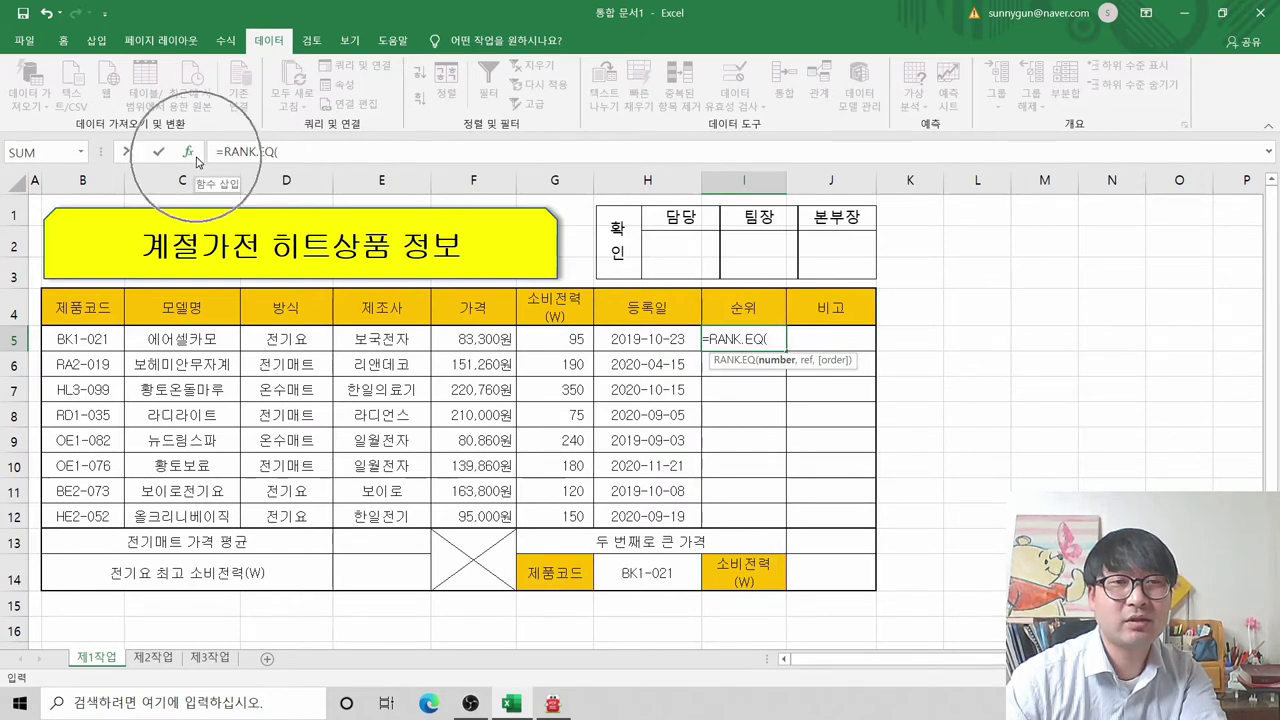
{"action": "left_click", "coordinate": [197, 162]}
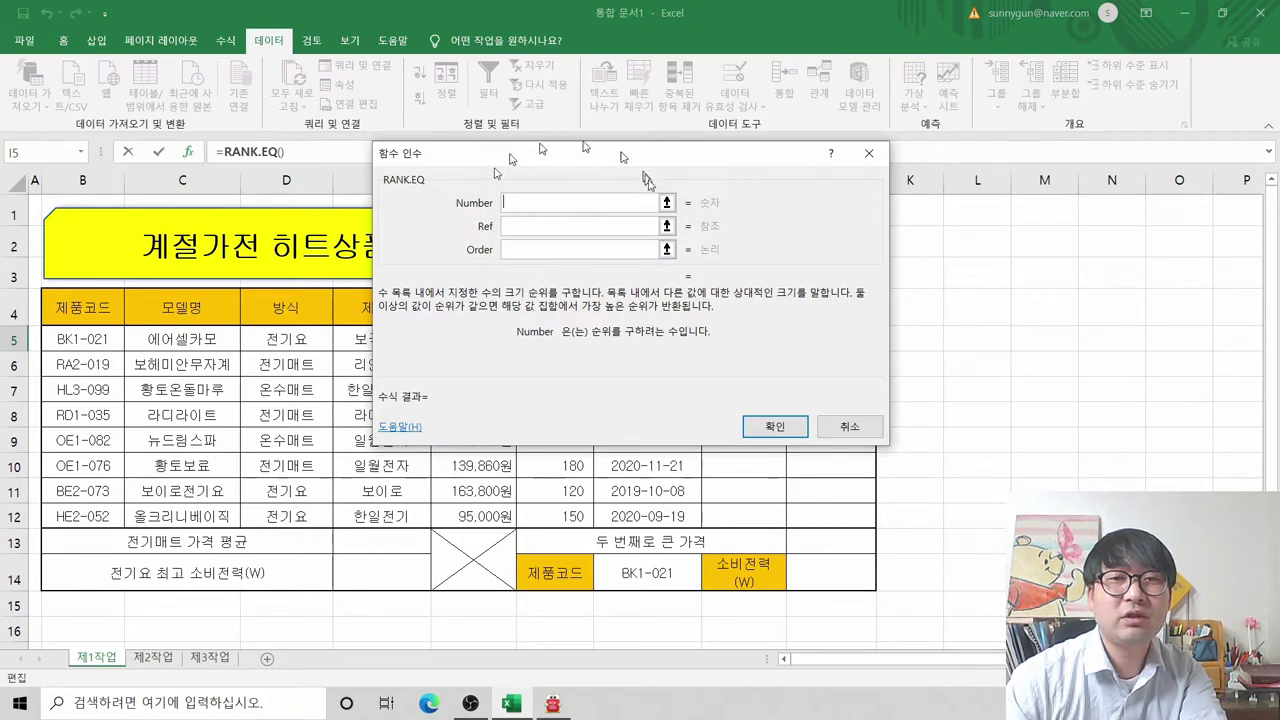
{"action": "left_click_drag", "start_coordinate": [676, 158], "coordinate": [669, 226]}
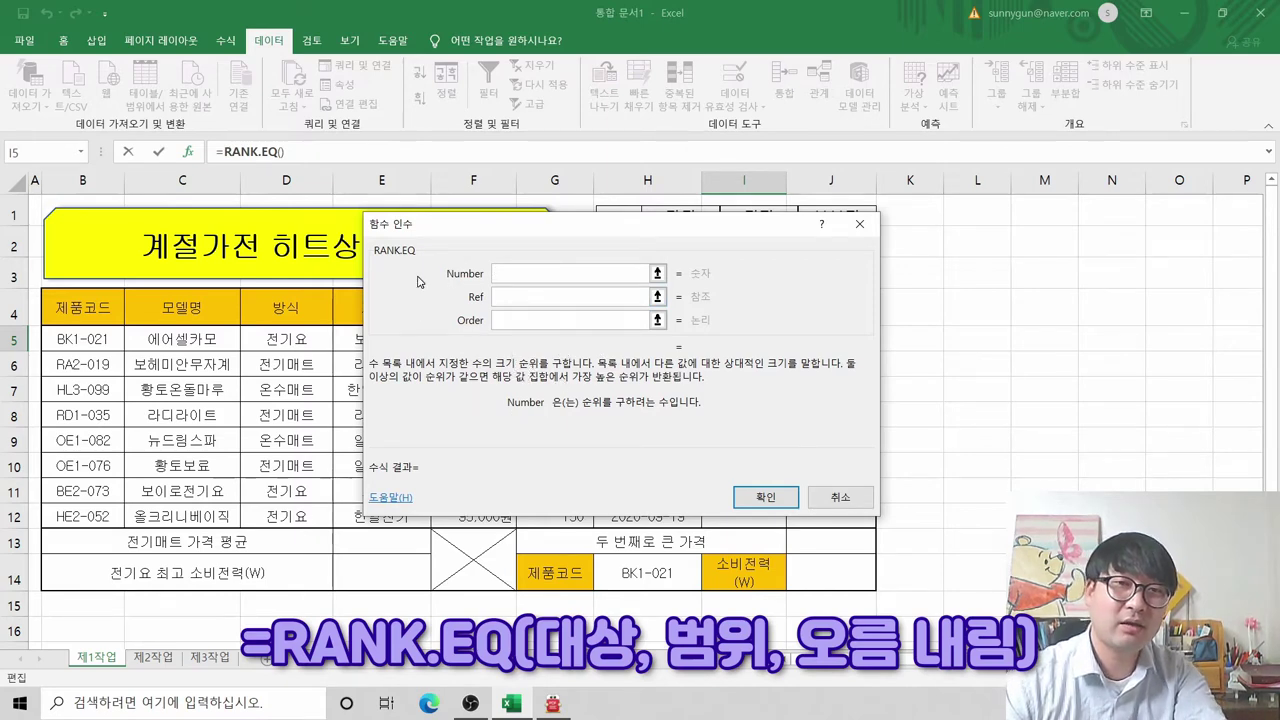
{"action": "left_click", "coordinate": [528, 297]}
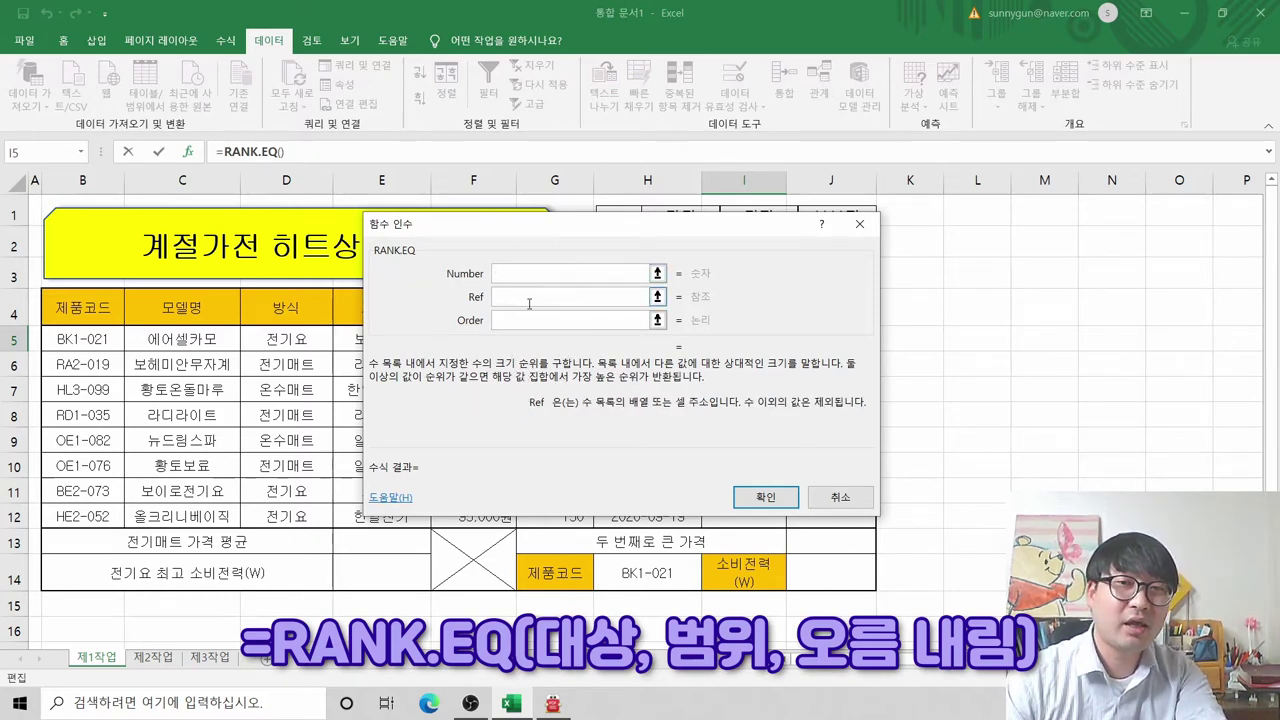
{"action": "left_click", "coordinate": [526, 320]}
{"action": "left_click", "coordinate": [532, 272]}
{"action": "left_click", "coordinate": [523, 297]}
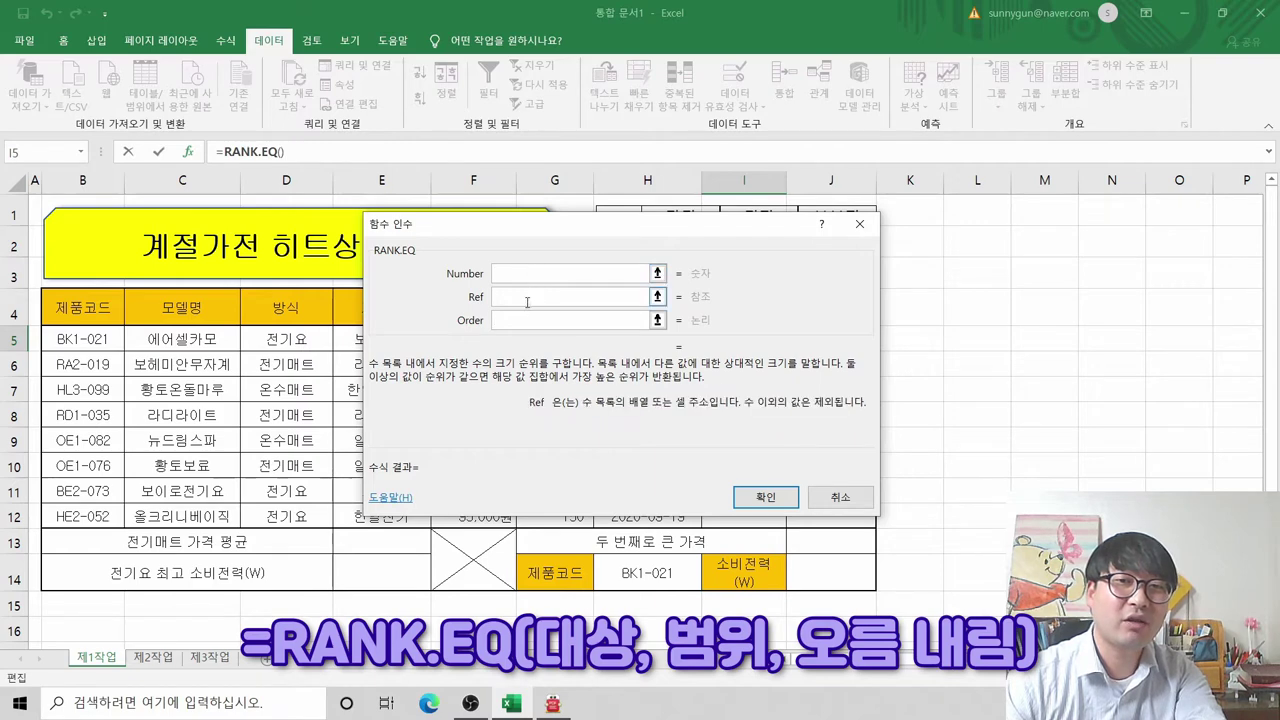
{"action": "left_click", "coordinate": [527, 321]}
{"action": "left_click", "coordinate": [534, 273]}
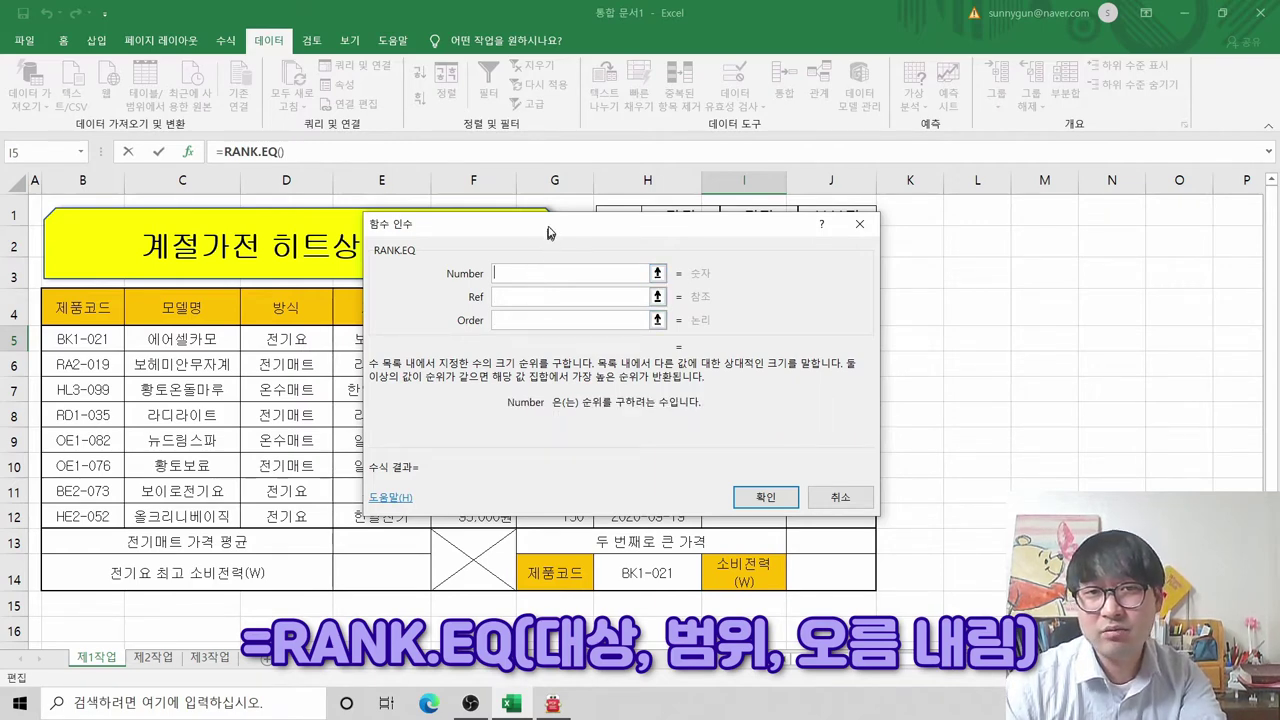
{"action": "left_click_drag", "start_coordinate": [549, 229], "coordinate": [620, 372]}
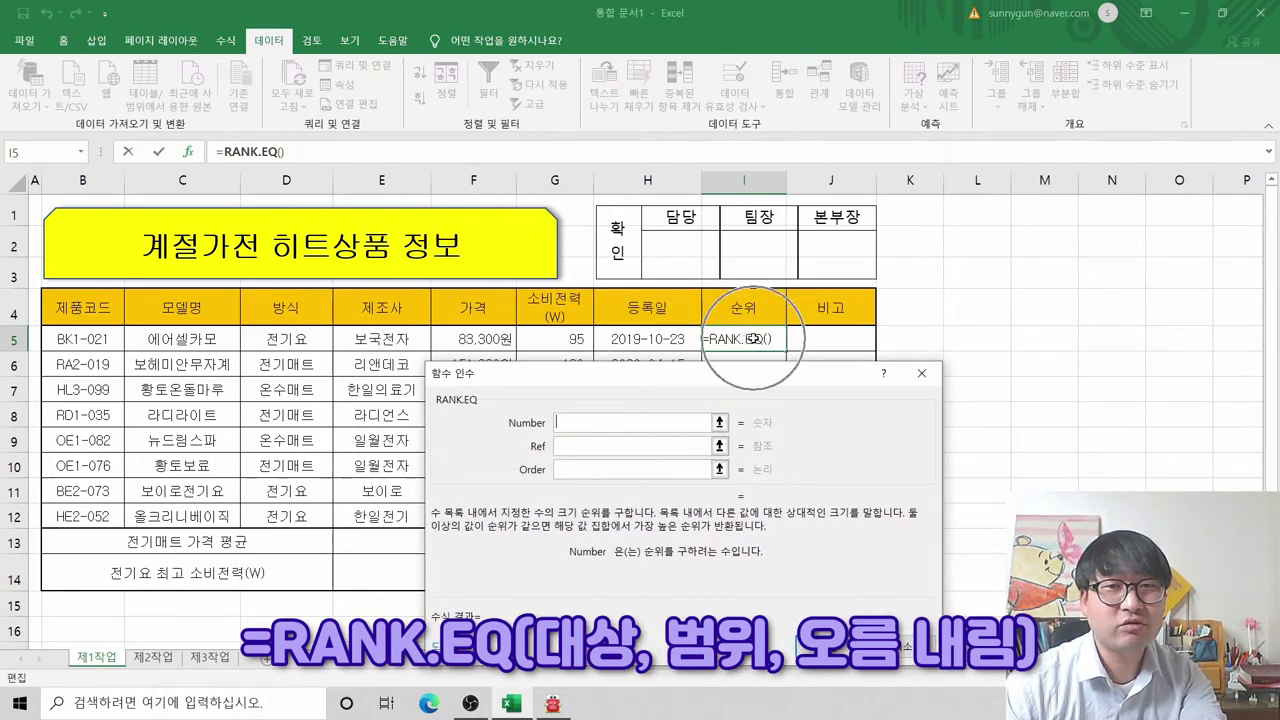
Step: Check the ranking instruction in the exam PDF, and set the RANK.EQ Number argument to G5 in Excel
{"action": "left_click", "coordinate": [552, 703]}
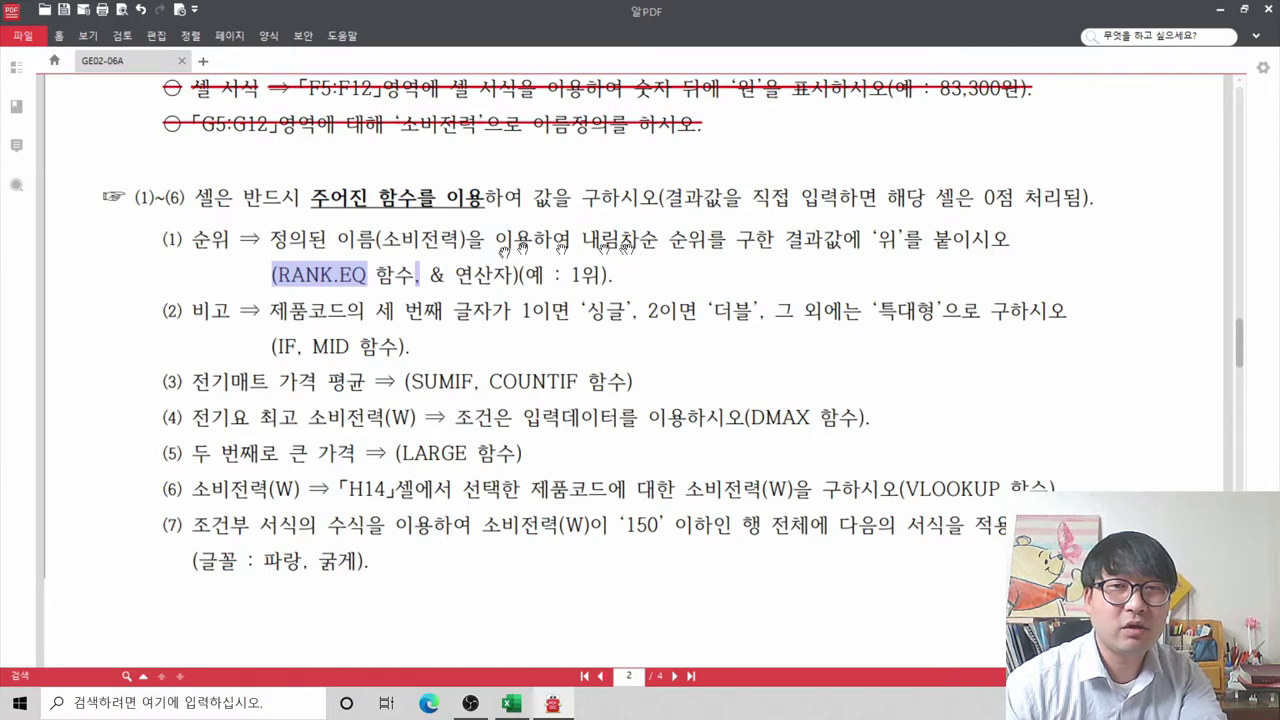
{"action": "key", "text": "alt+Tab"}
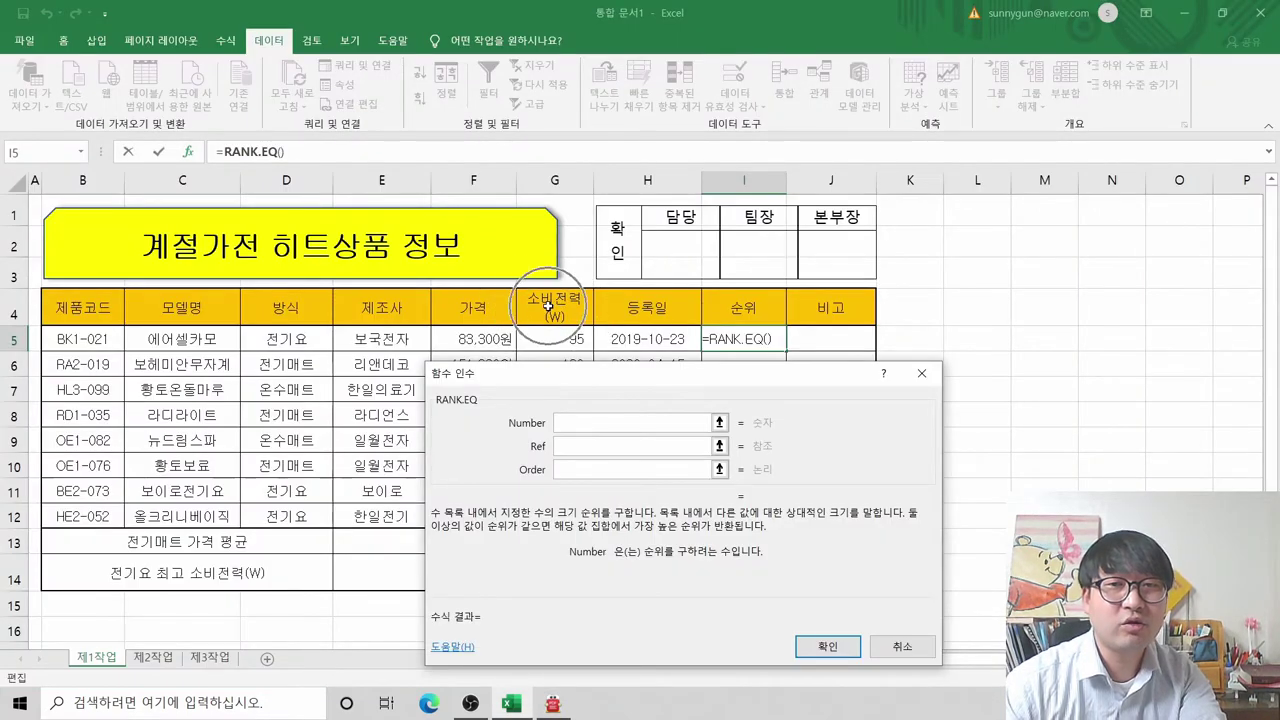
{"action": "left_click_drag", "start_coordinate": [591, 369], "coordinate": [782, 381]}
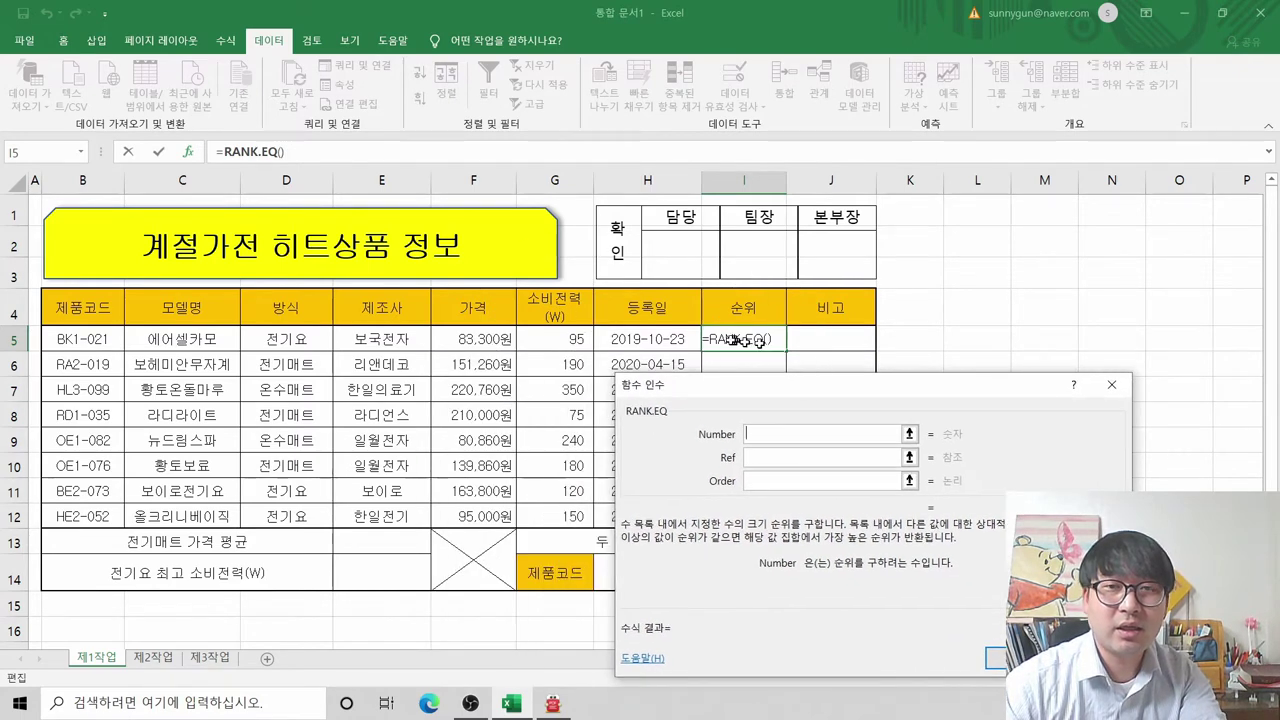
{"action": "left_click", "coordinate": [564, 339]}
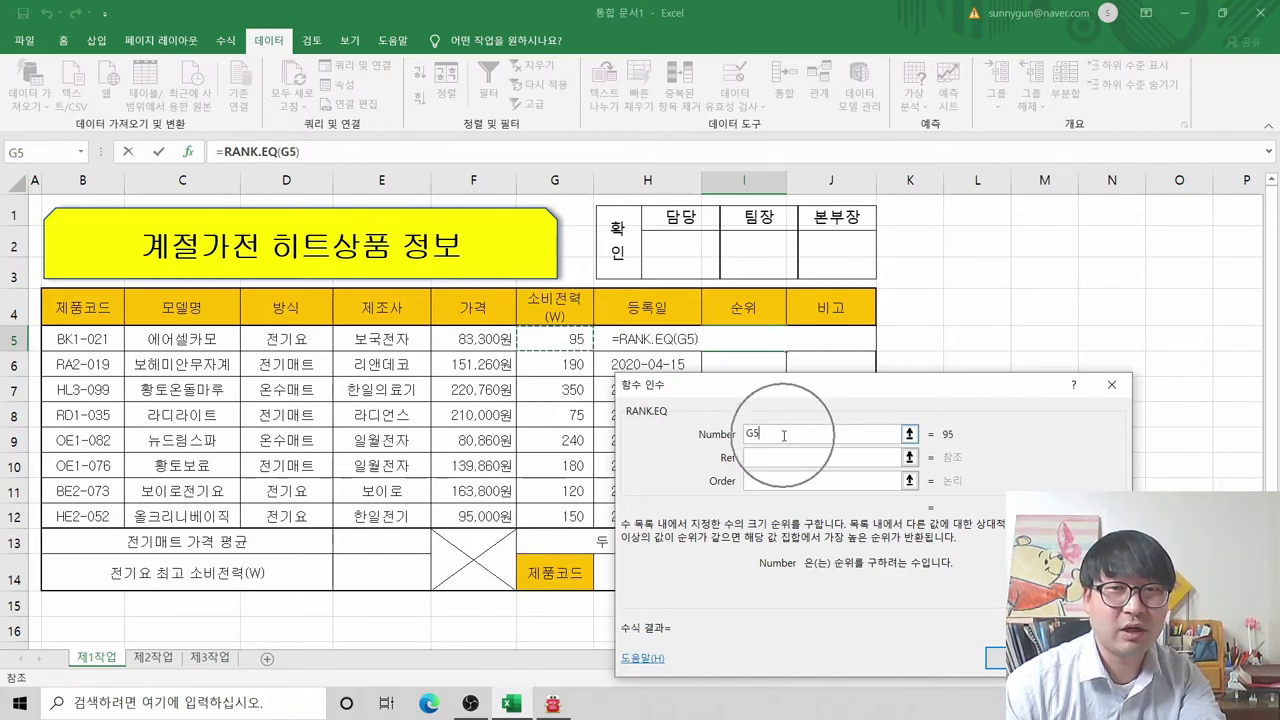
{"action": "key", "text": "Tab"}
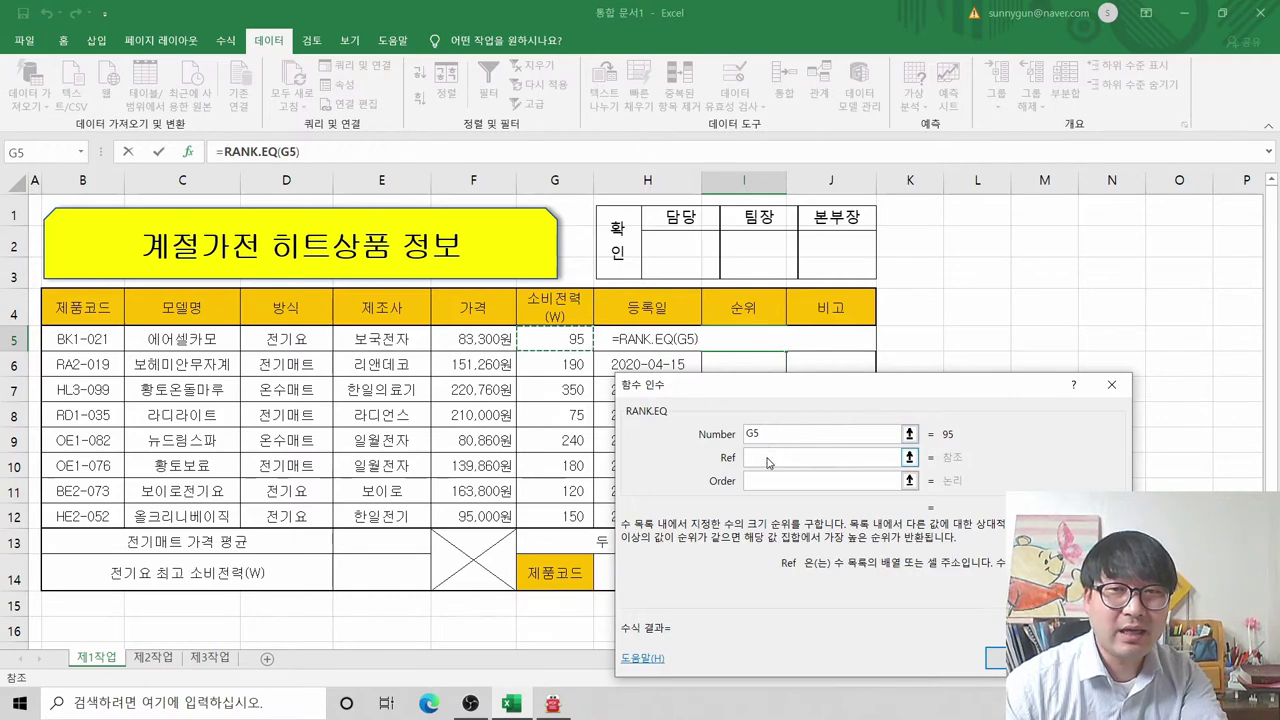
Step: Set the Ref argument to the named range 소비전력, covering G5:G12
{"action": "left_click", "coordinate": [768, 458]}
{"action": "left_click", "coordinate": [769, 458]}
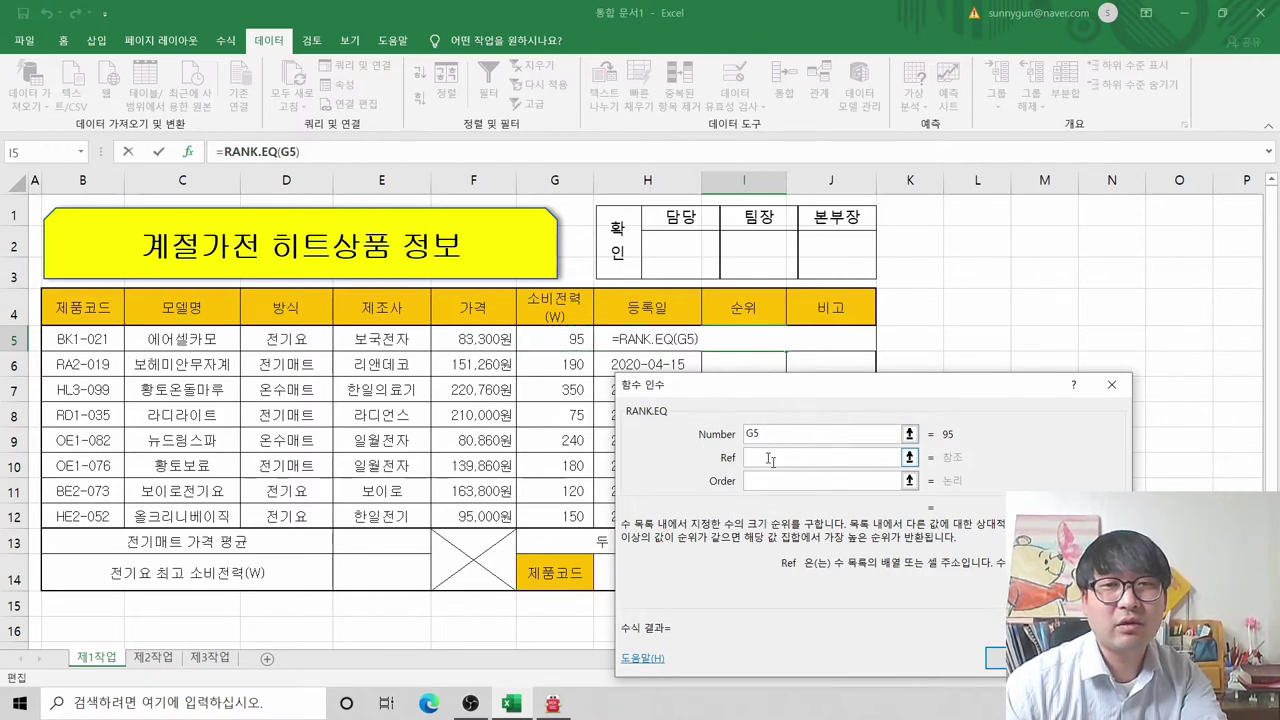
{"action": "left_click_drag", "start_coordinate": [572, 345], "coordinate": [551, 507]}
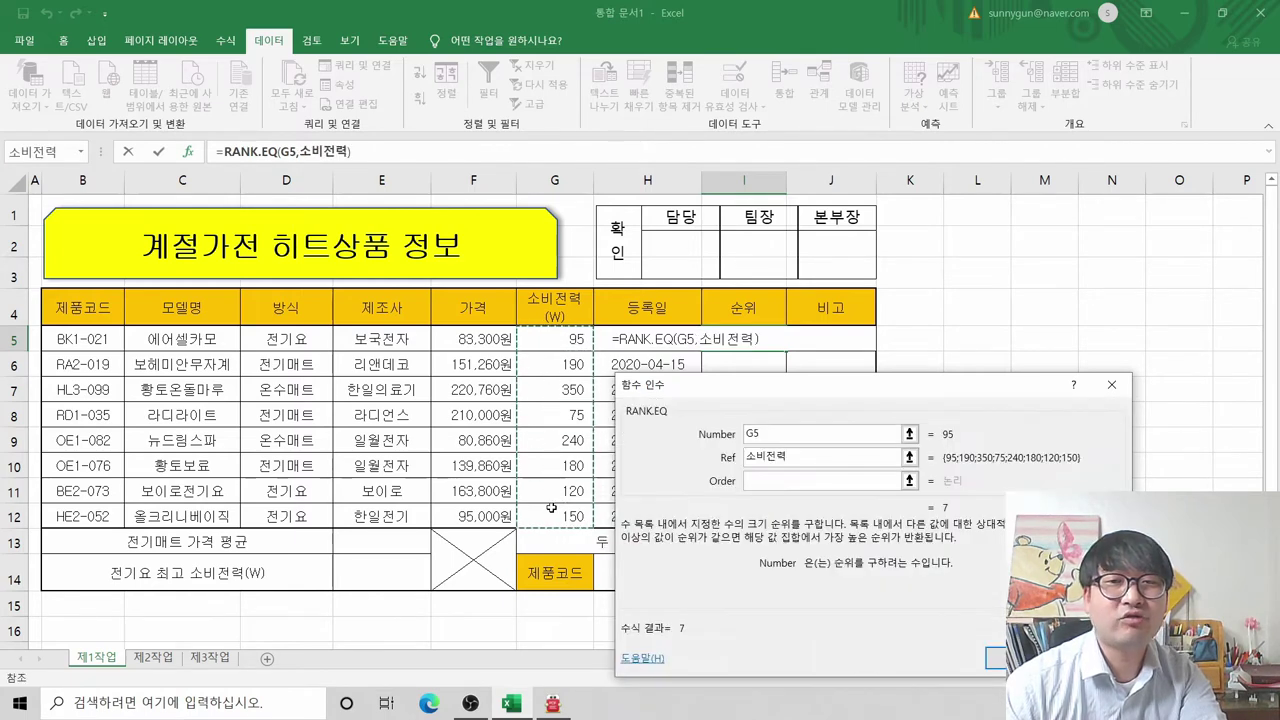
{"action": "key", "text": "ctrl"}
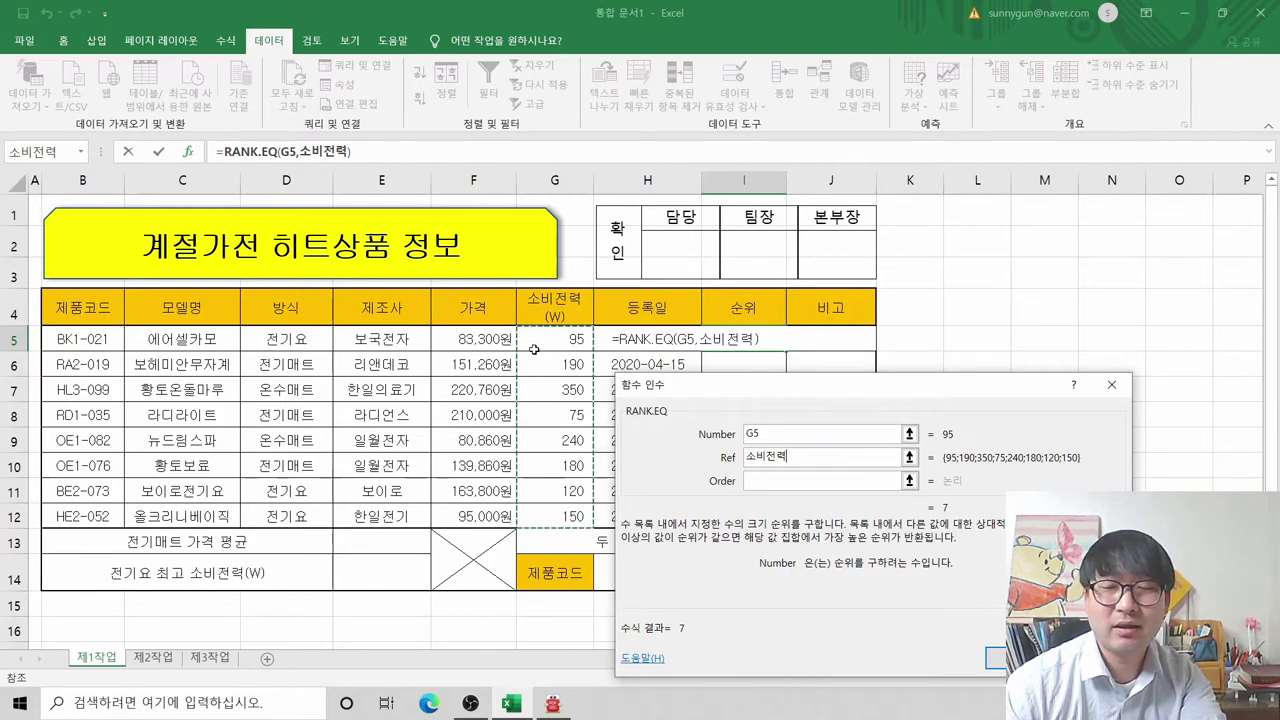
Step: Examine the Order argument's description and check the required sort order for the ranking in the exam PDF
{"action": "left_click", "coordinate": [770, 481]}
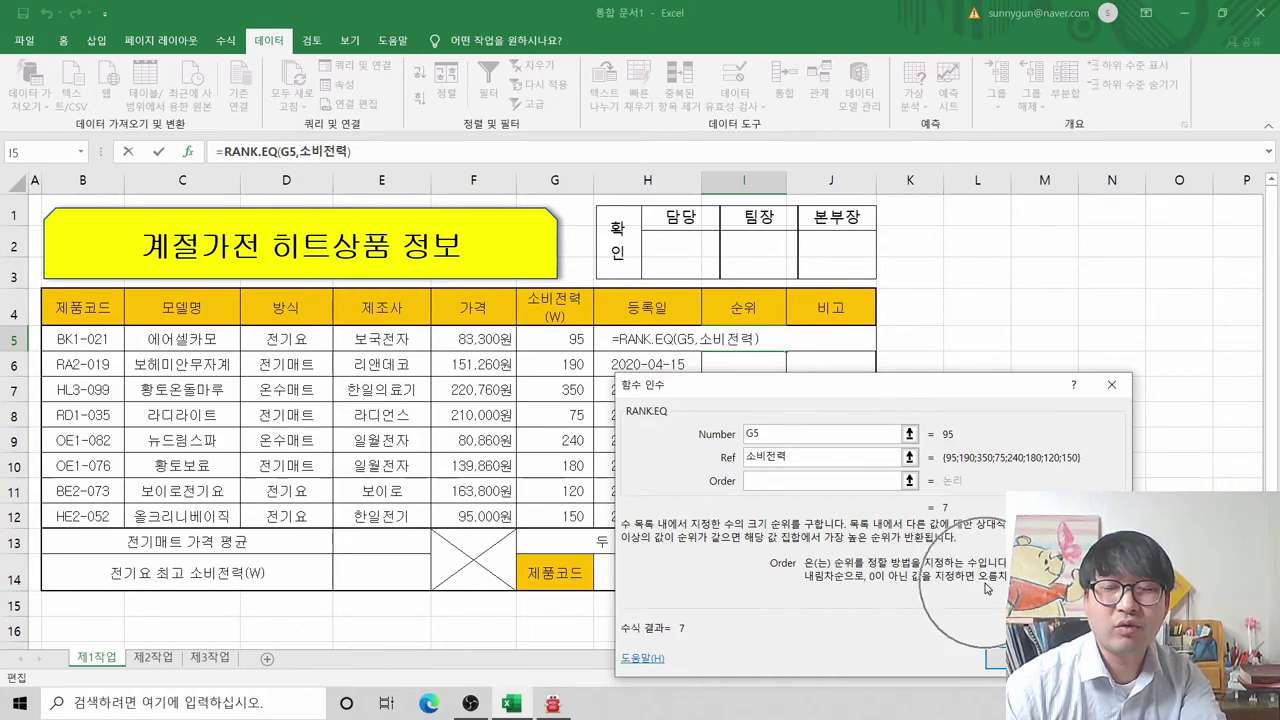
{"action": "key", "text": "alt+Tab"}
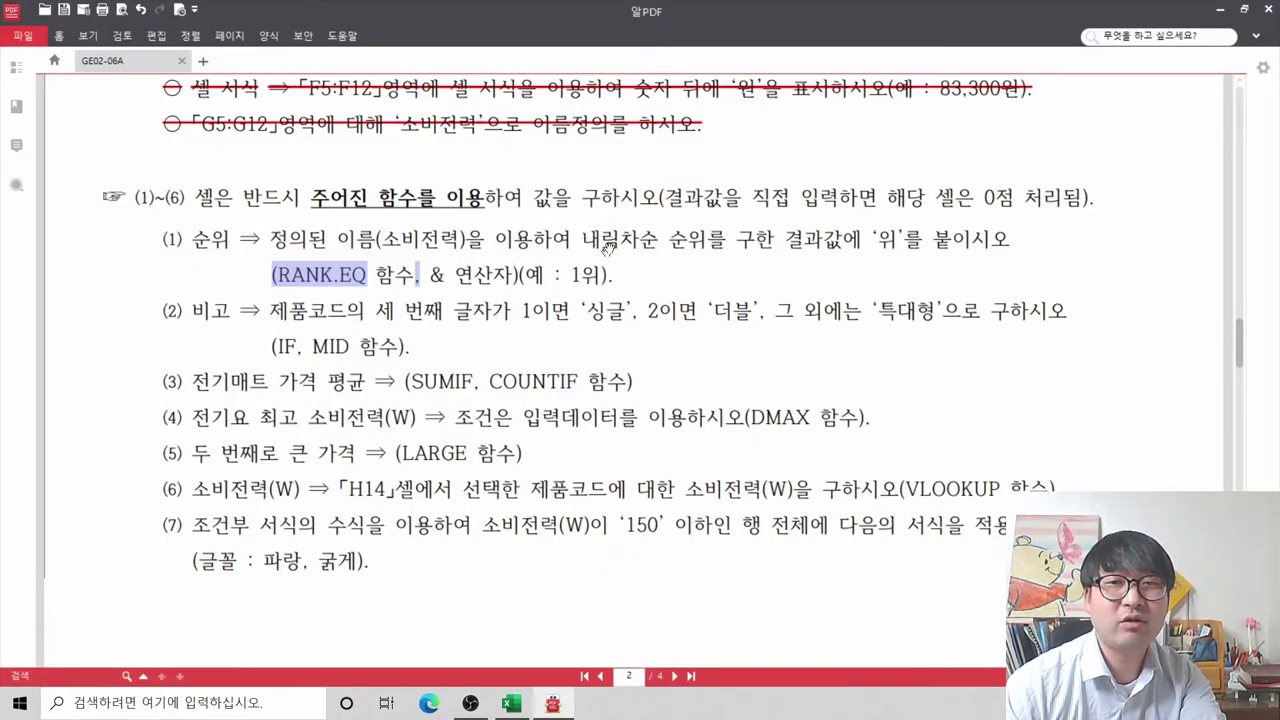
{"action": "key", "text": "alt+Tab"}
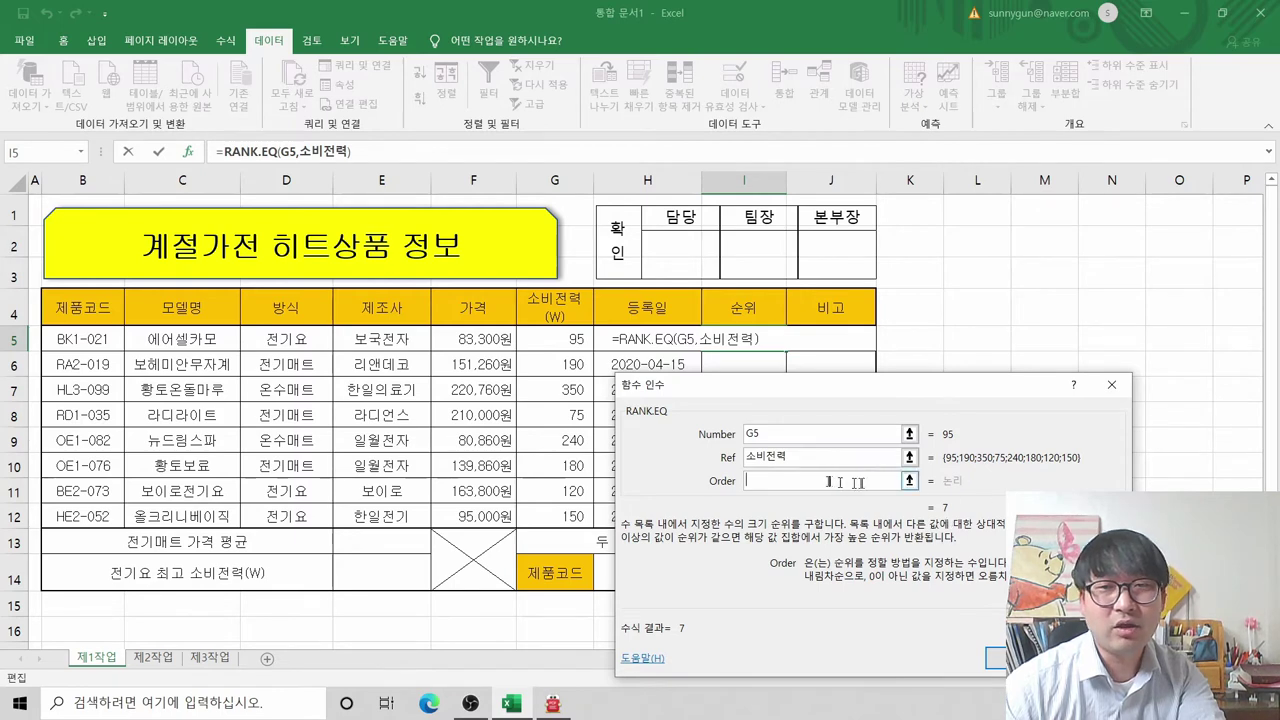
Step: Replace the Ref argument with the cell range C6:C11 from the 모델명 column
{"action": "left_click", "coordinate": [790, 457]}
{"action": "left_click_drag", "start_coordinate": [790, 457], "coordinate": [687, 456]}
{"action": "key", "text": "BackSpace"}
{"action": "left_click_drag", "start_coordinate": [218, 362], "coordinate": [225, 493]}
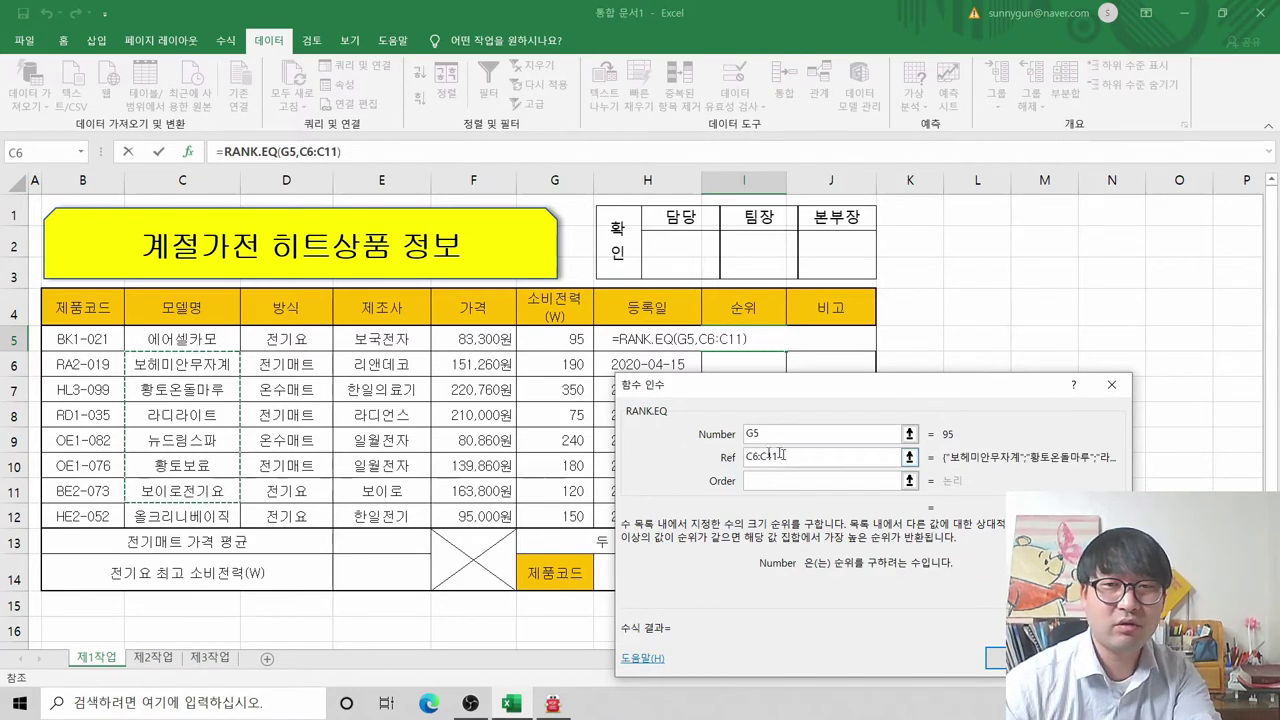
Step: Replace the Ref argument with G5:G12 from the 소비전력 column, so that it uses the defined name 소비전력
{"action": "left_click_drag", "start_coordinate": [786, 457], "coordinate": [684, 461]}
{"action": "key", "text": "BackSpace"}
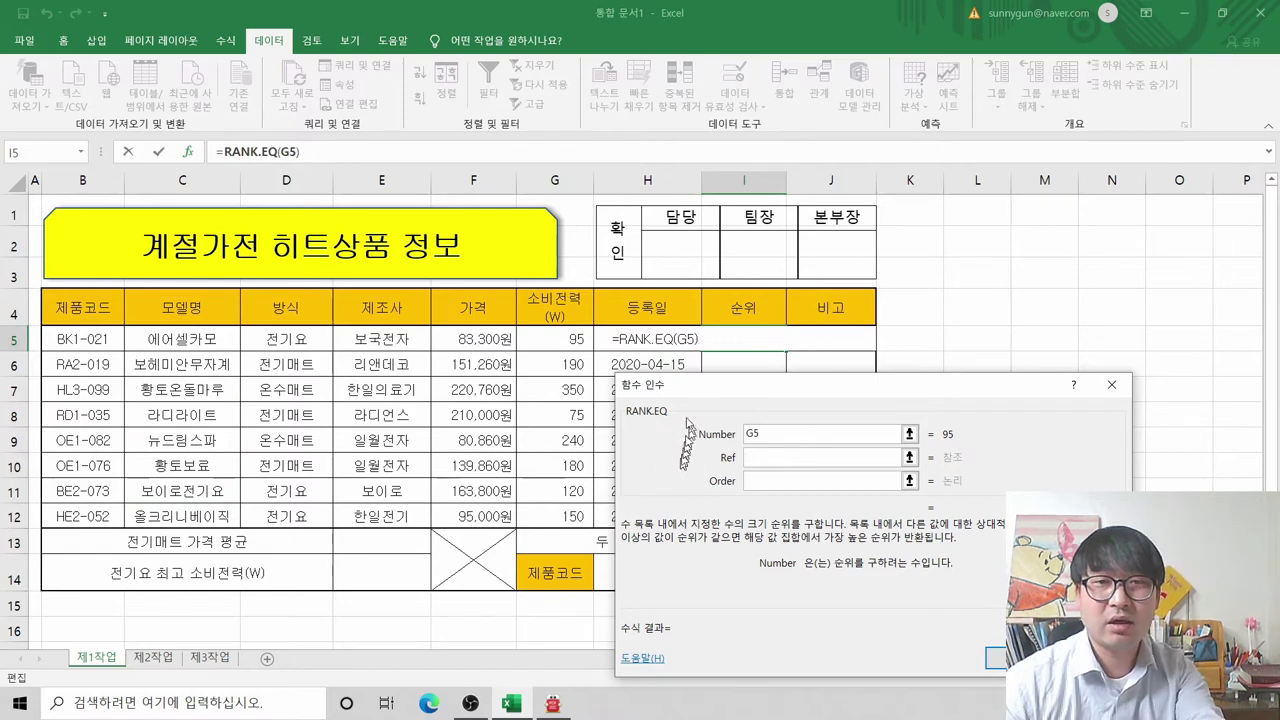
{"action": "left_click_drag", "start_coordinate": [545, 340], "coordinate": [565, 508]}
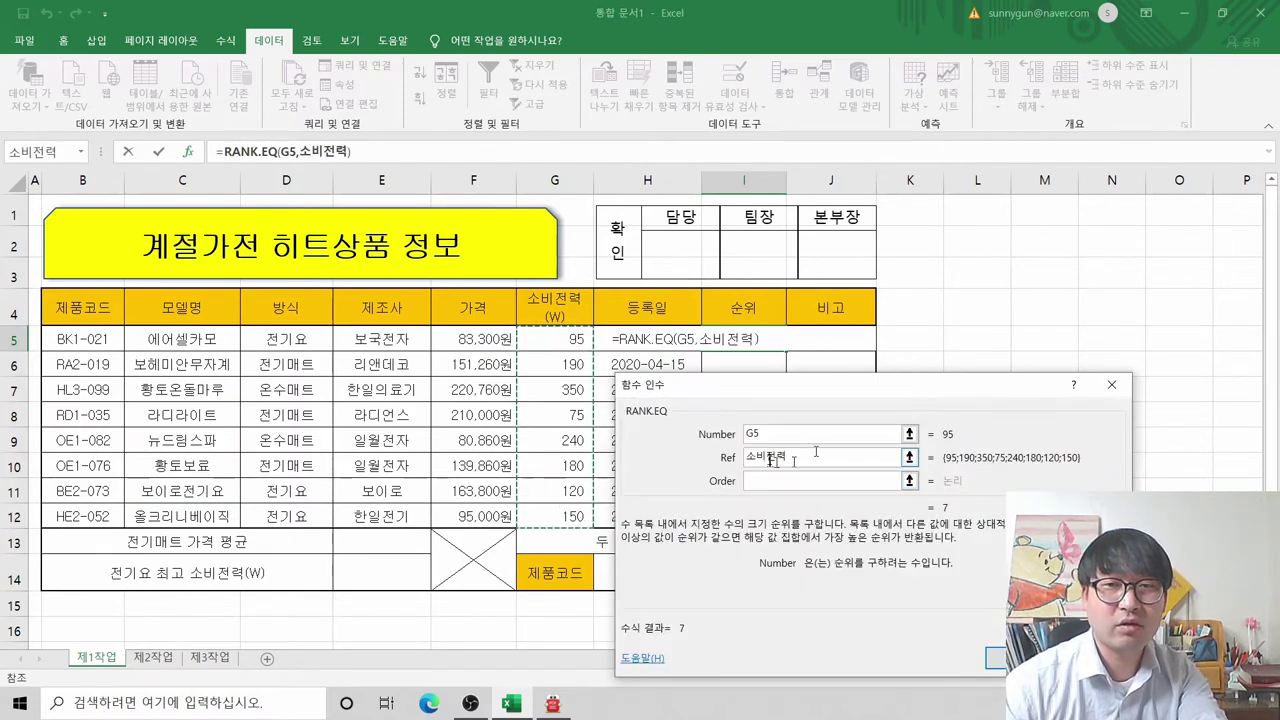
Step: Compare the Ref argument with the exam PDF's instructions on defining and using the name 소비전력
{"action": "key", "text": "alt+Tab"}
{"action": "key", "text": "Tab"}
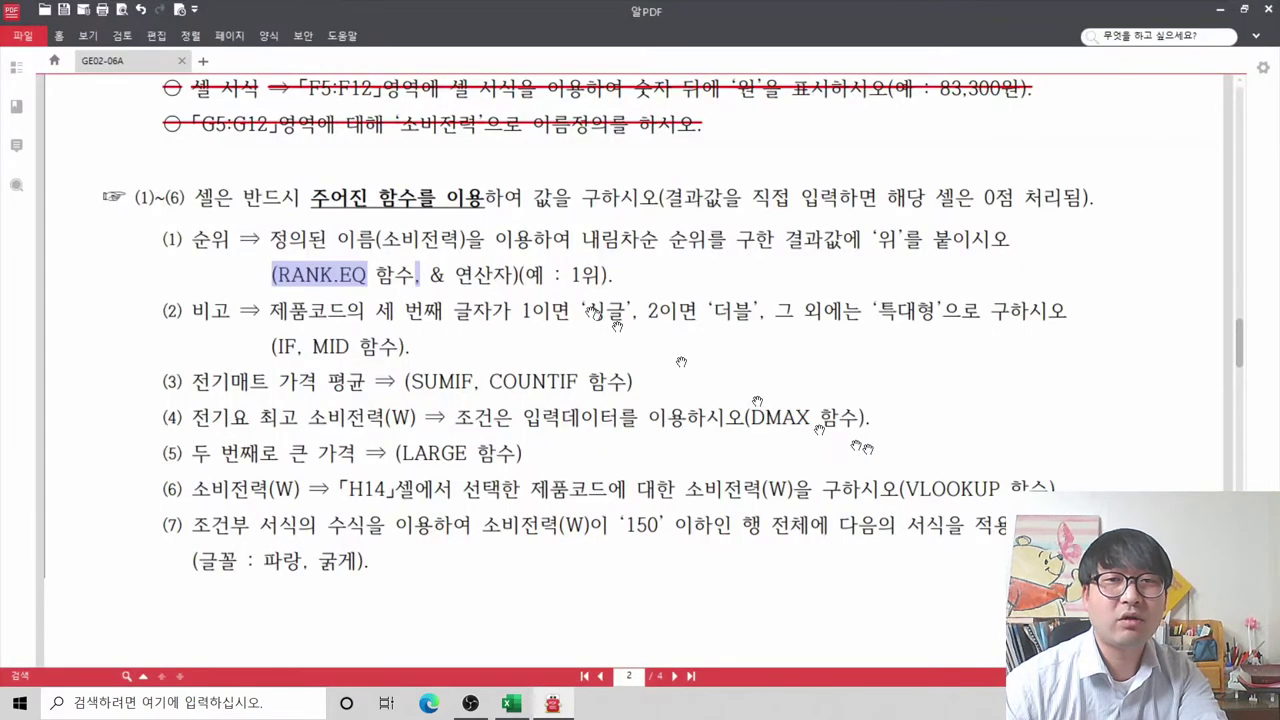
{"action": "scroll", "coordinate": [617, 326], "scroll_direction": "up", "scroll_amount": 3}
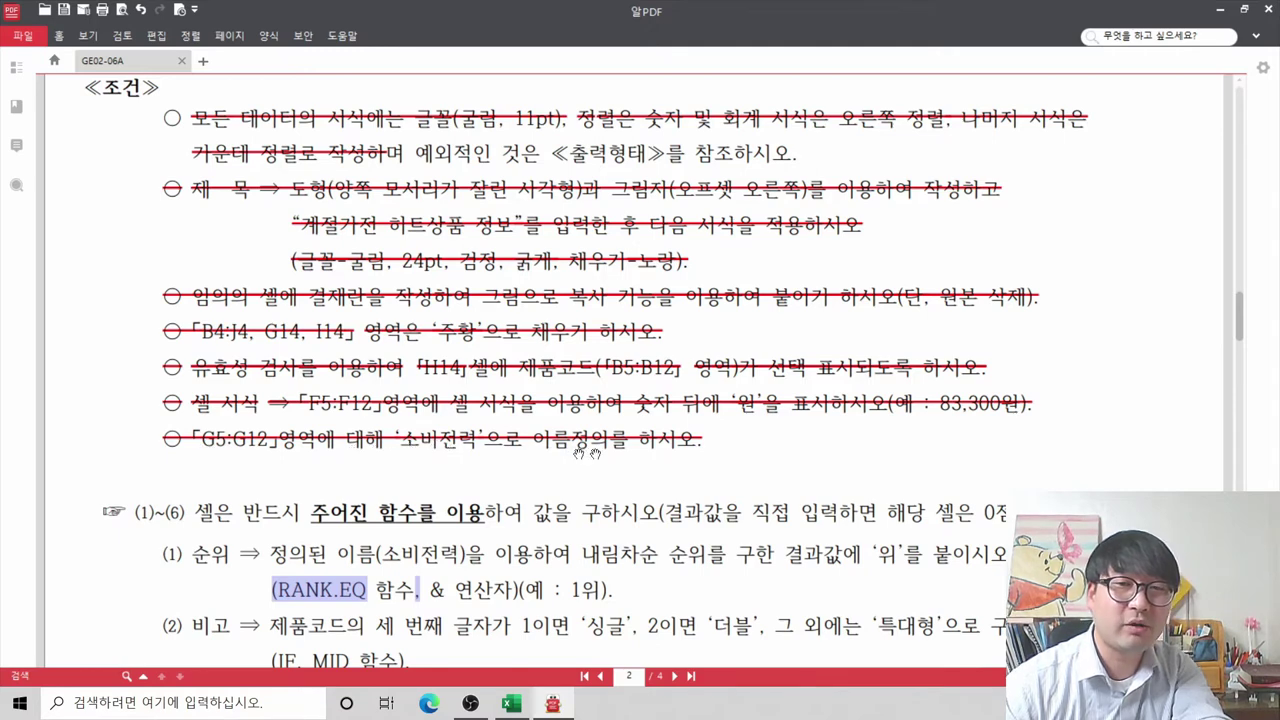
{"action": "key", "text": "alt+Tab"}
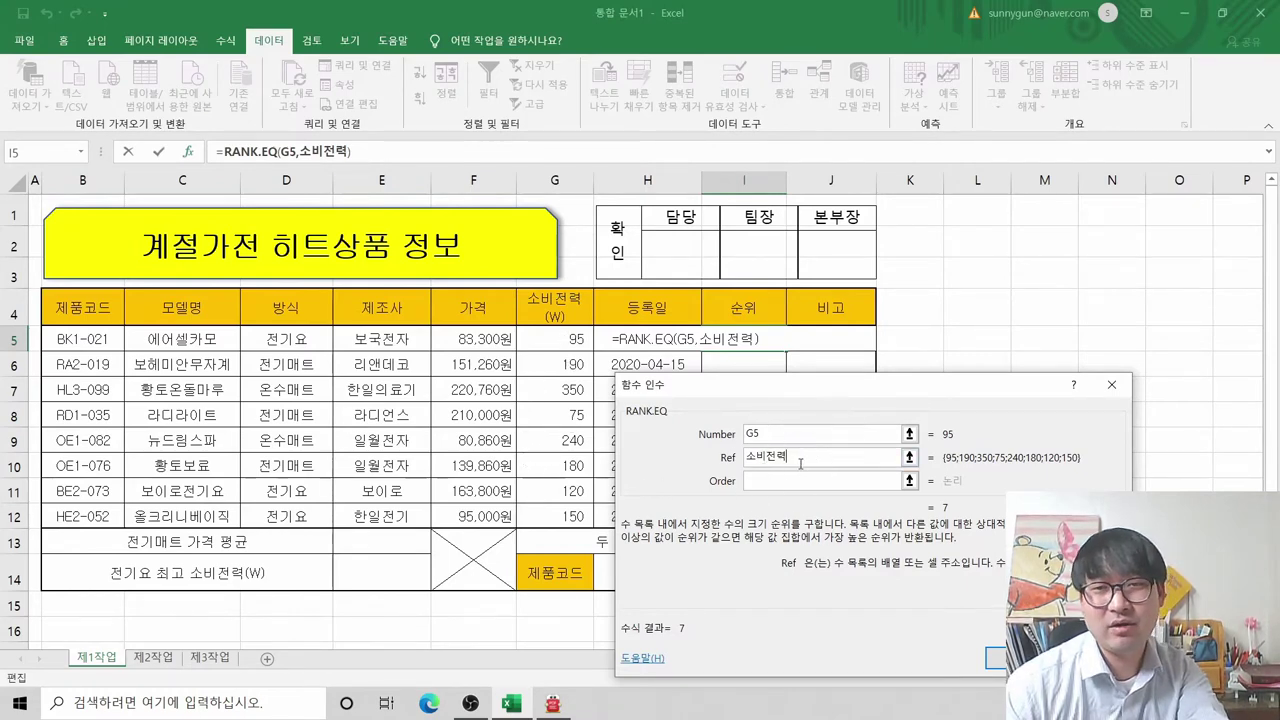
{"action": "key", "text": "alt+Tab"}
{"action": "scroll", "coordinate": [330, 490], "scroll_direction": "down", "scroll_amount": 1}
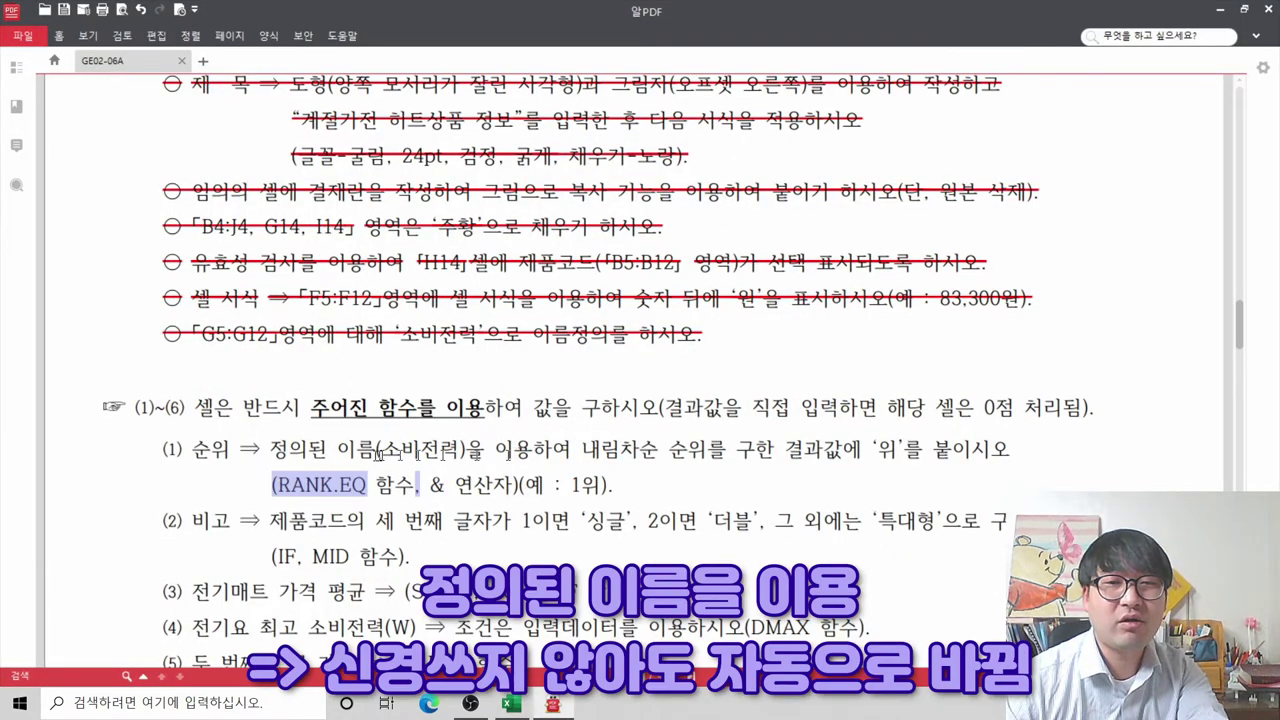
{"action": "key", "text": "alt+Tab"}
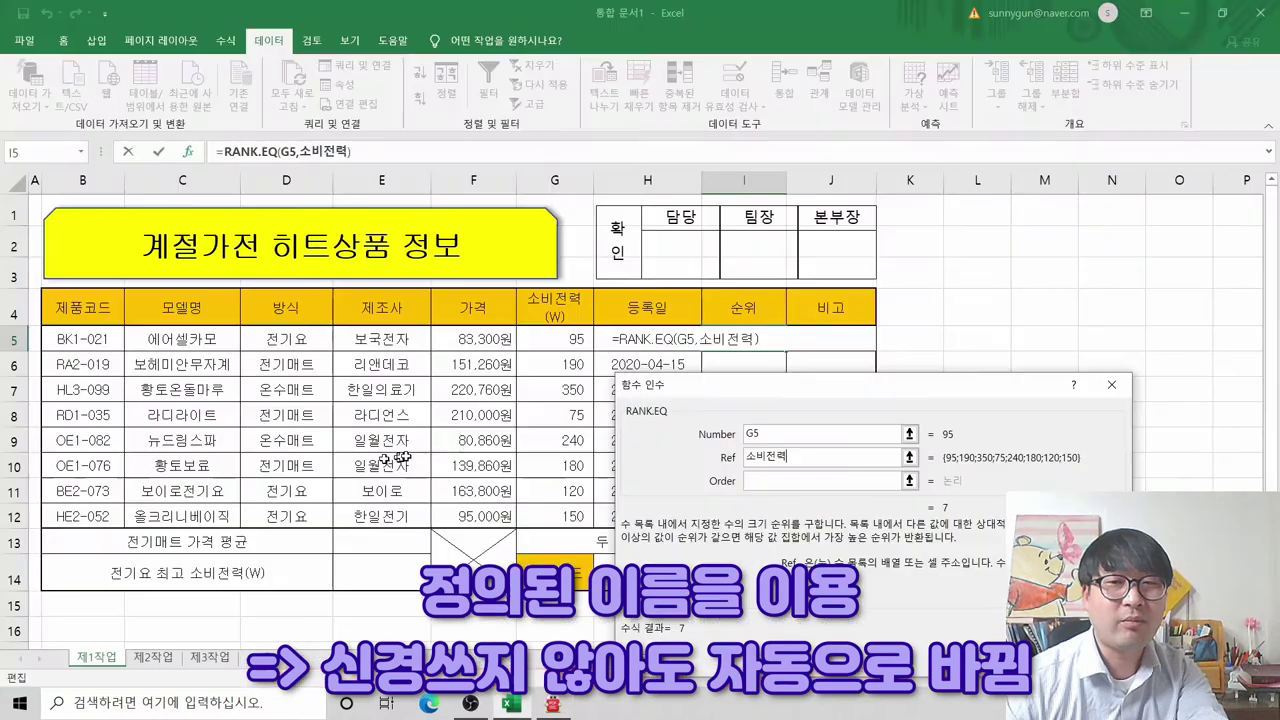
{"action": "key", "text": "alt+Tab"}
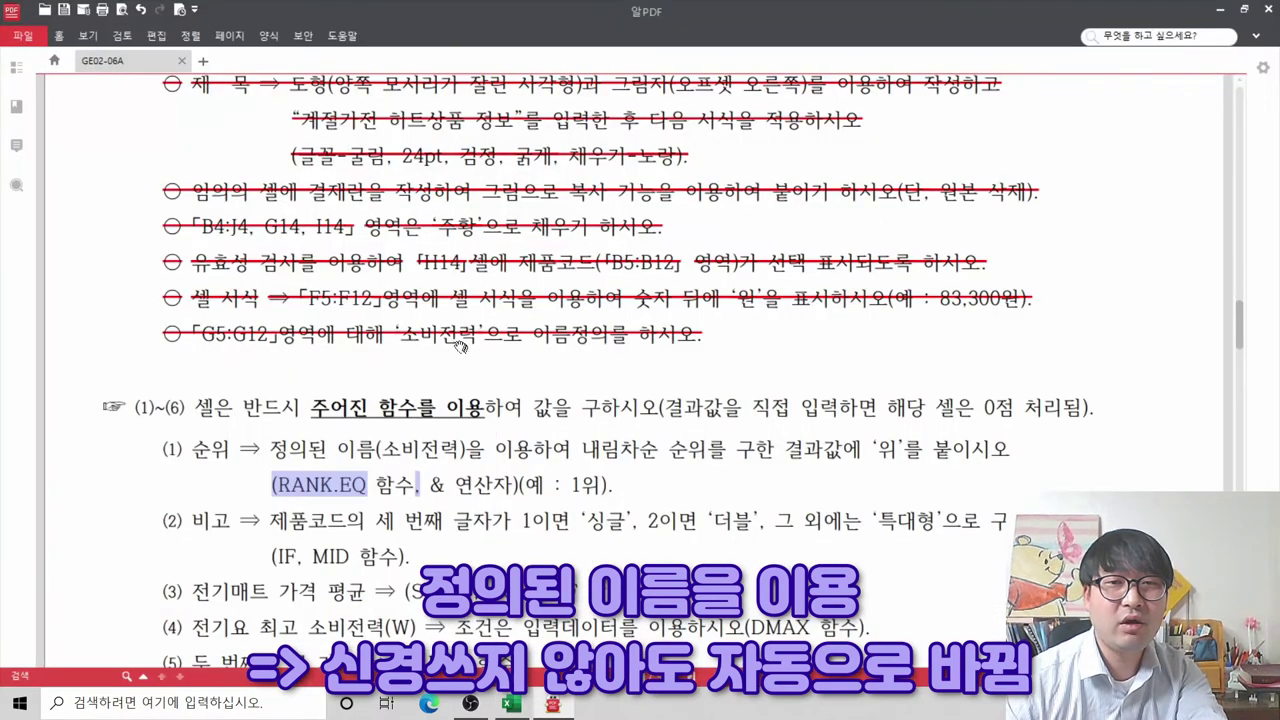
{"action": "key", "text": "alt+Tab"}
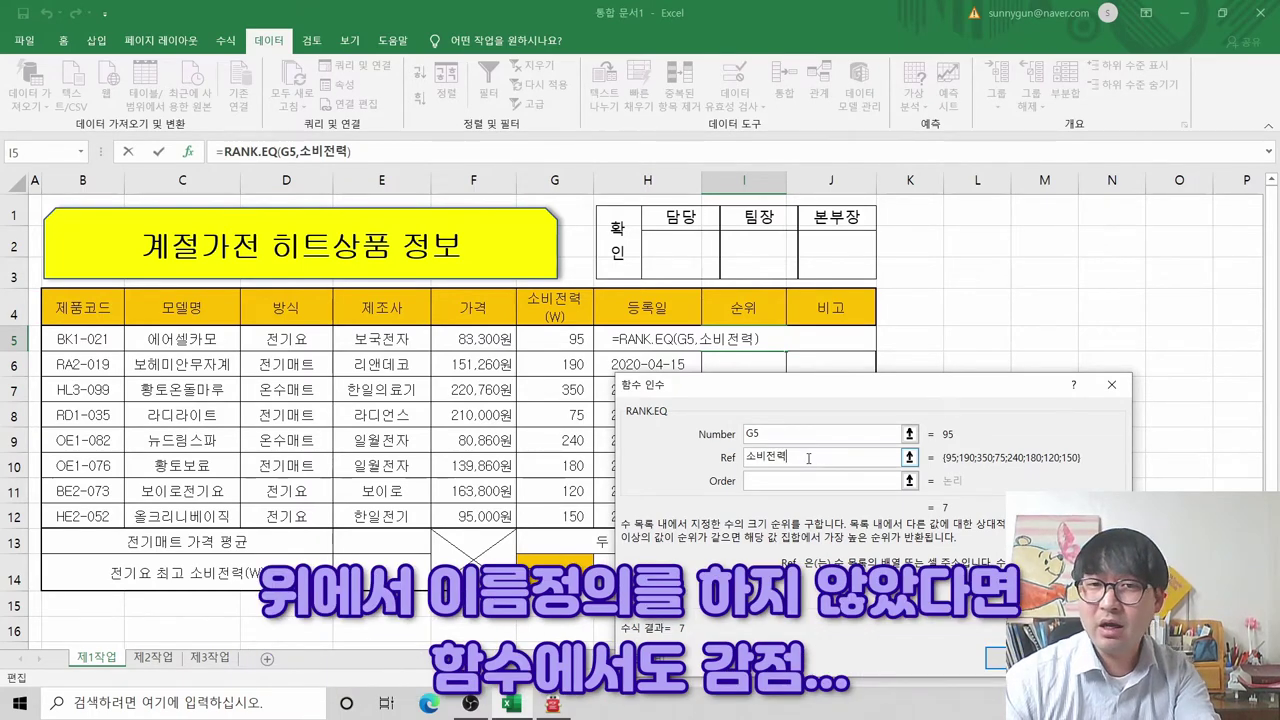
{"action": "key", "text": "alt+Tab"}
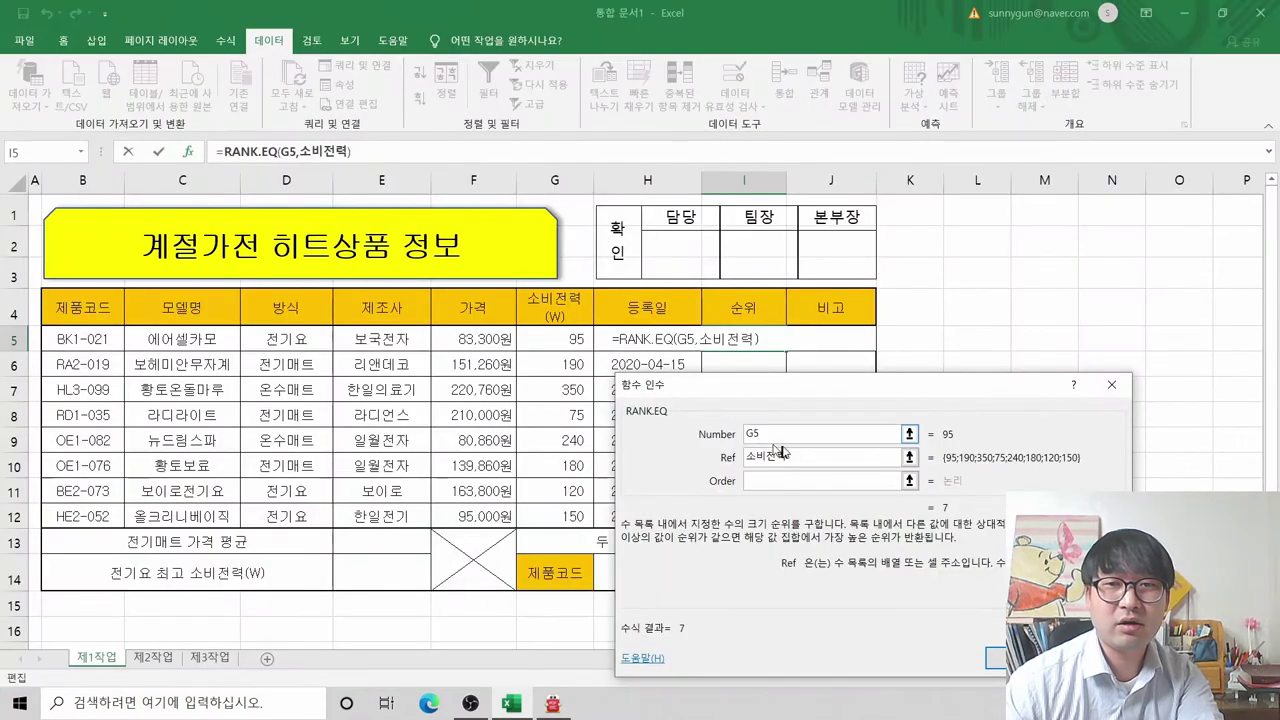
Step: Leave the Order argument empty and insert the RANK.EQ formula with G5 and 소비전력 into I5
{"action": "left_click", "coordinate": [796, 458]}
{"action": "left_click", "coordinate": [783, 485]}
{"action": "left_click", "coordinate": [781, 484]}
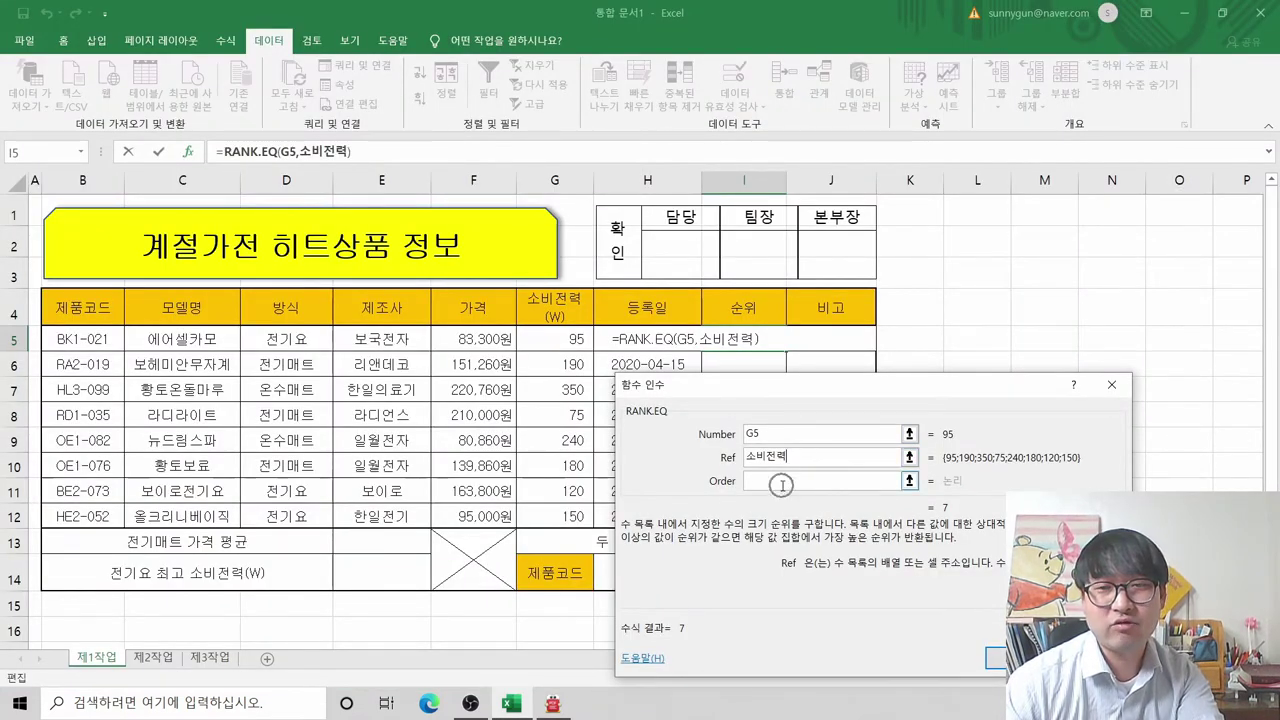
{"action": "left_click", "coordinate": [1001, 662]}
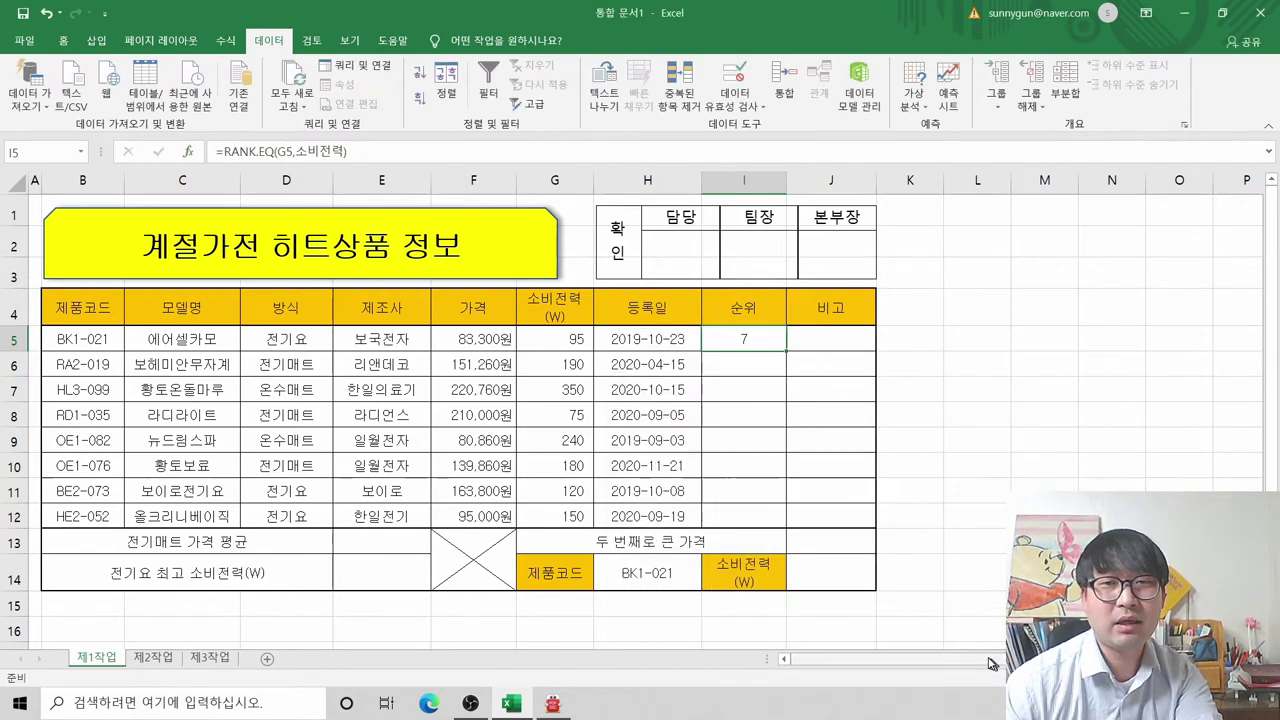
Step: Try to autofill the RANK.EQ formula from I5 down to I12, and undo the fill
{"action": "left_click", "coordinate": [738, 348]}
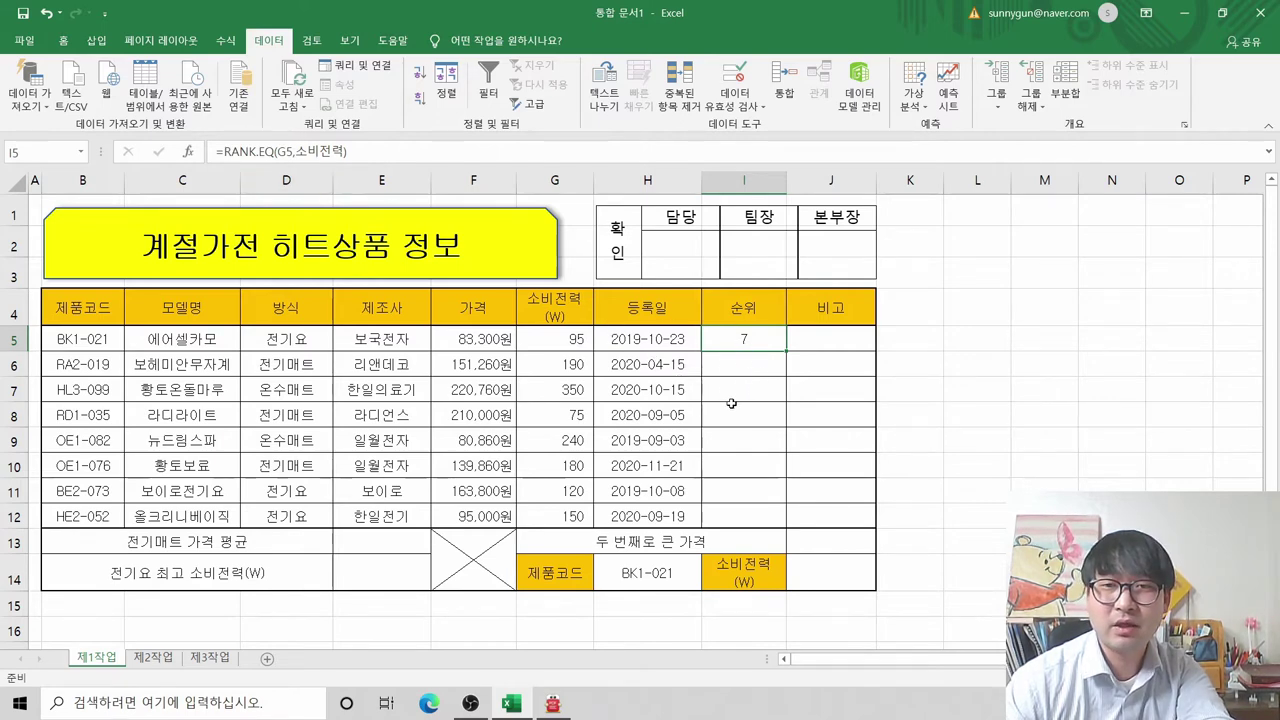
{"action": "left_click", "coordinate": [786, 351]}
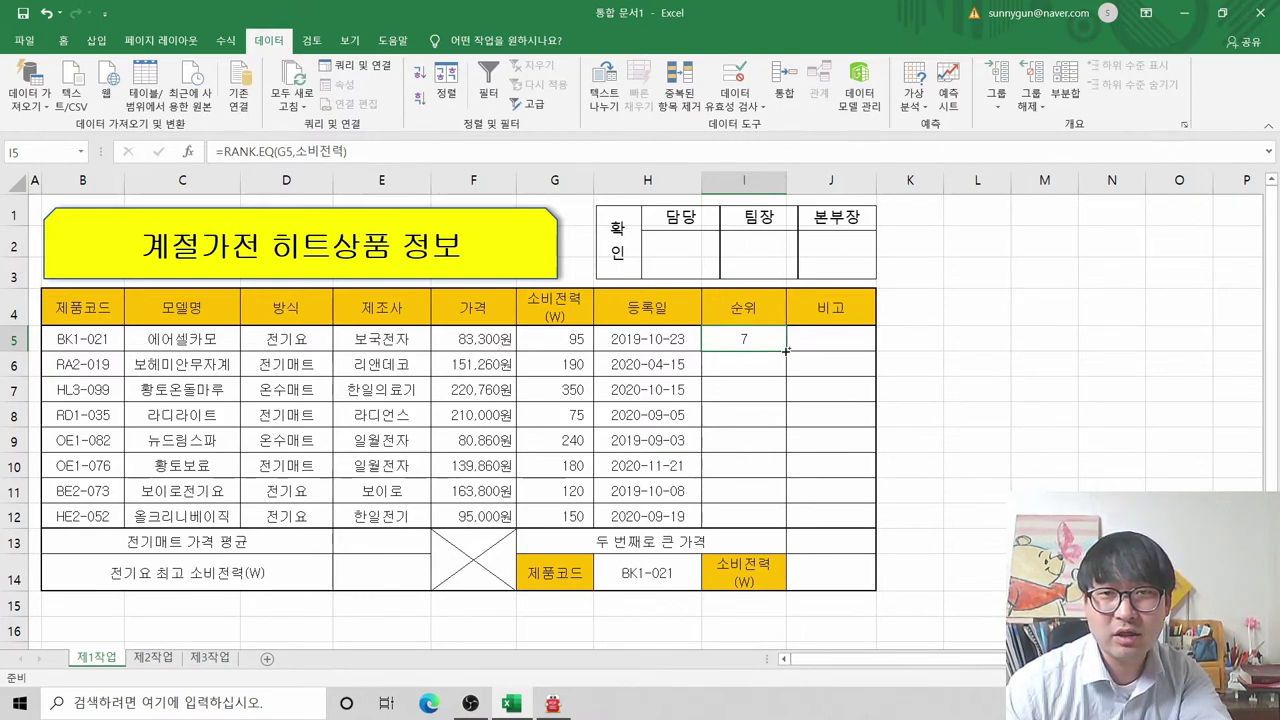
{"action": "left_click_drag", "start_coordinate": [786, 351], "coordinate": [775, 535]}
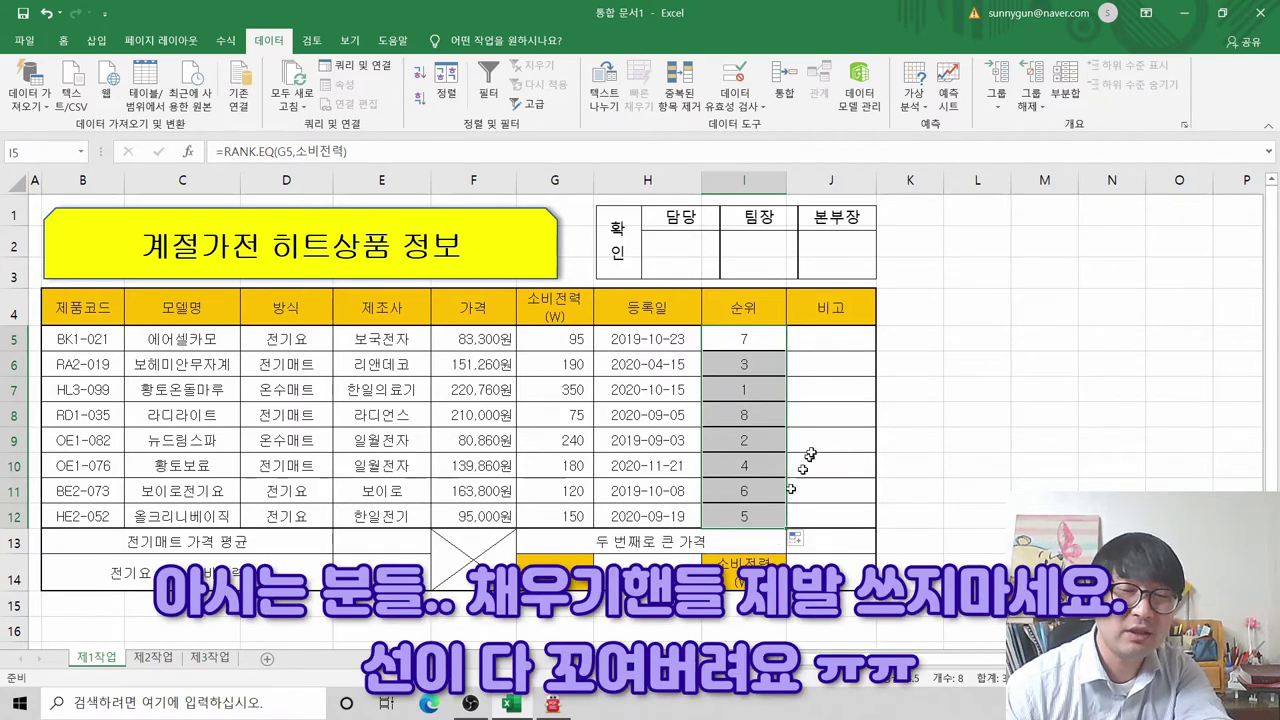
{"action": "left_click", "coordinate": [788, 405]}
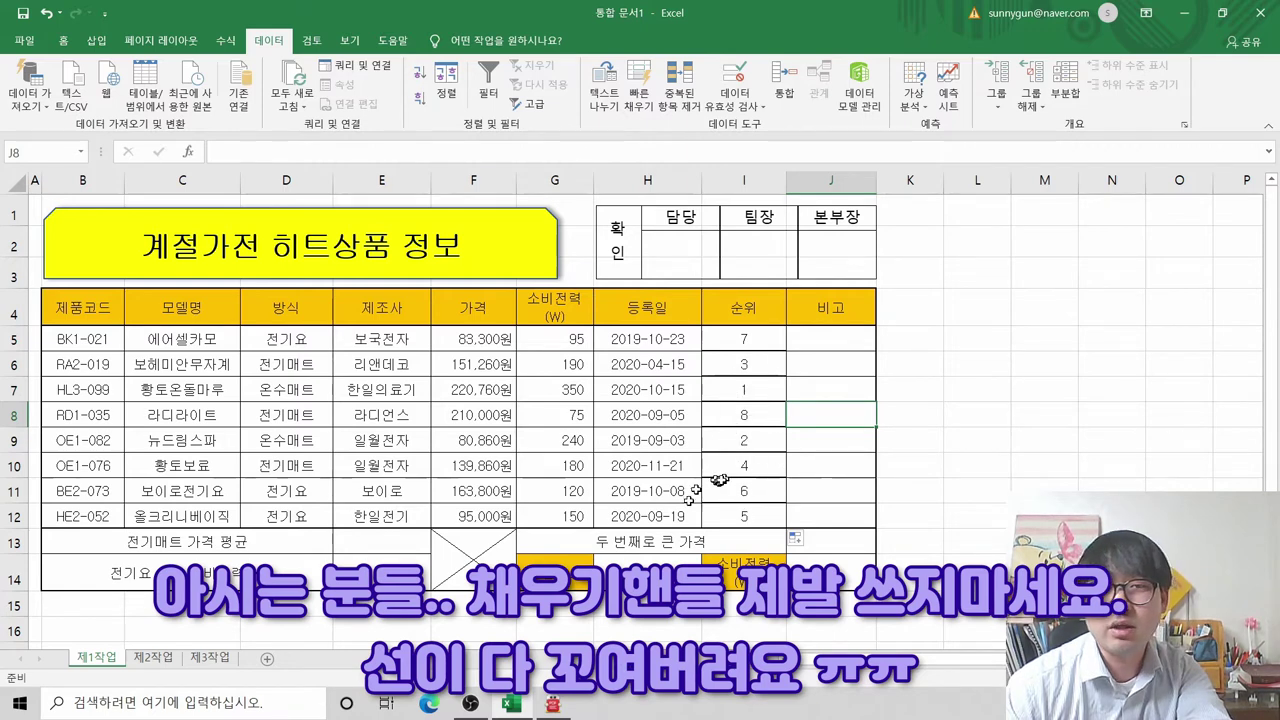
{"action": "key", "text": "ctrl+z"}
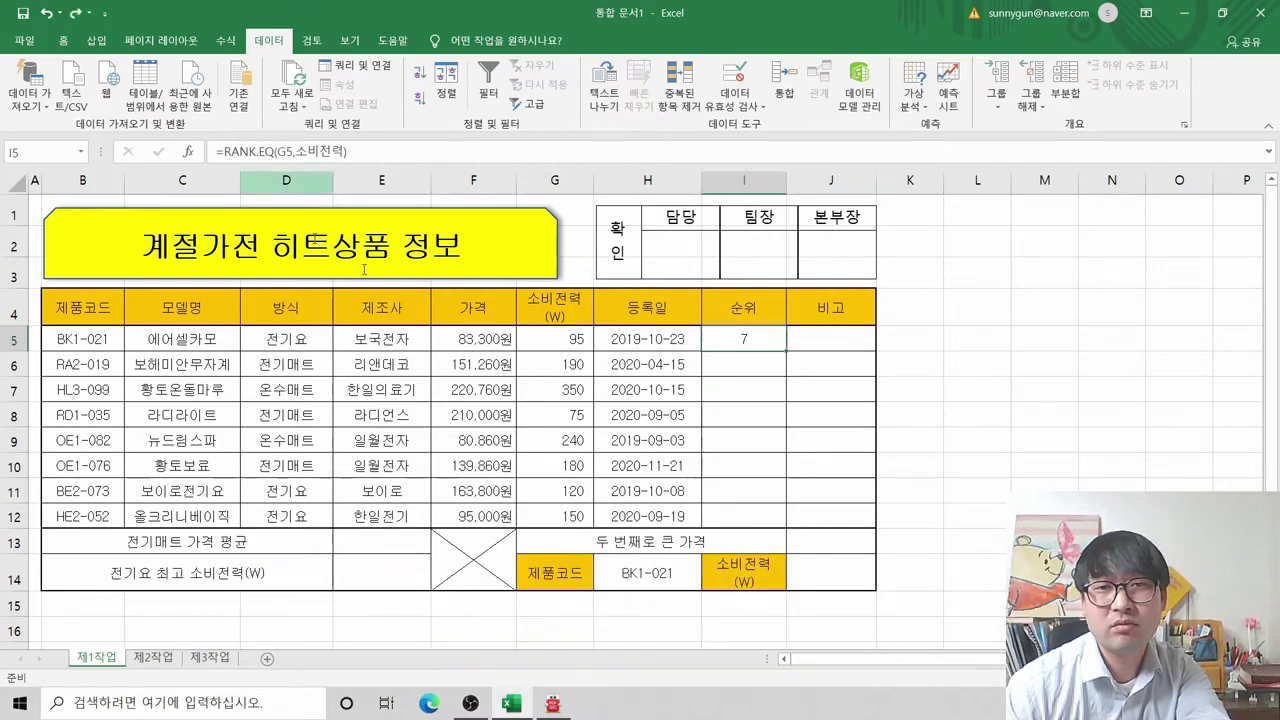
Step: Copy the RANK.EQ formula in I5 and paste only the formula into I6:I12
{"action": "right_click", "coordinate": [763, 342]}
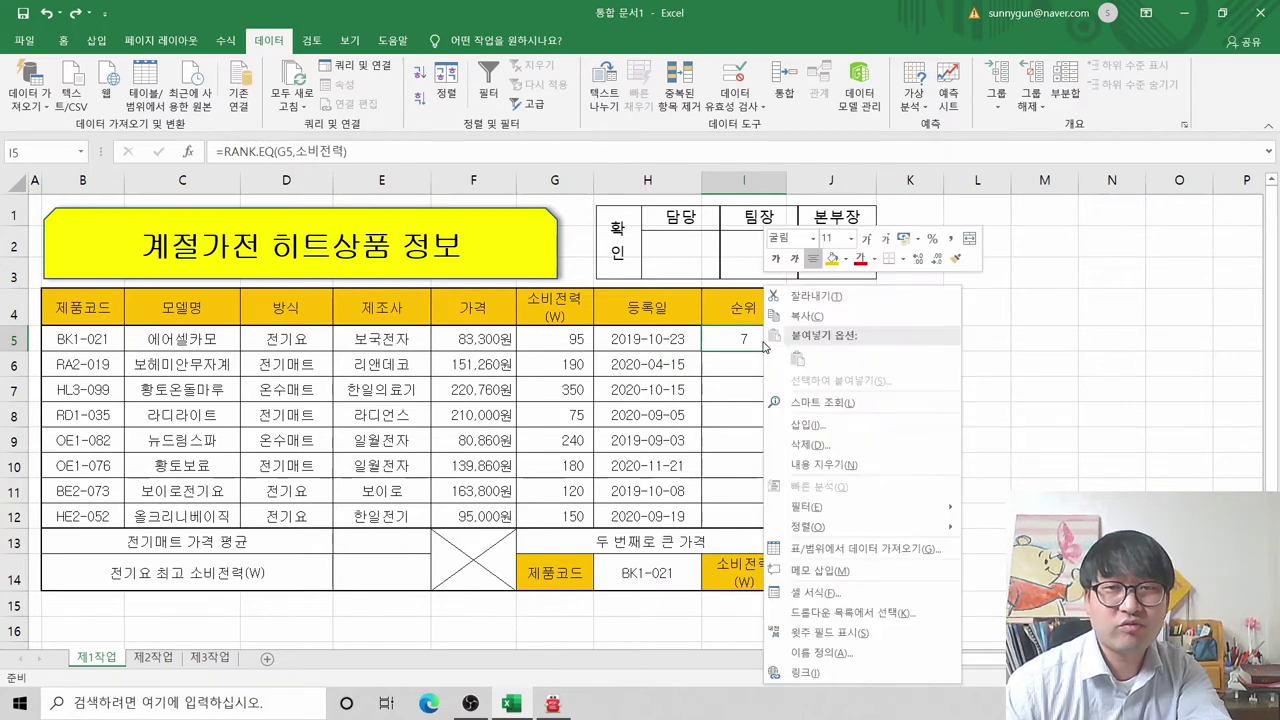
{"action": "left_click", "coordinate": [806, 316]}
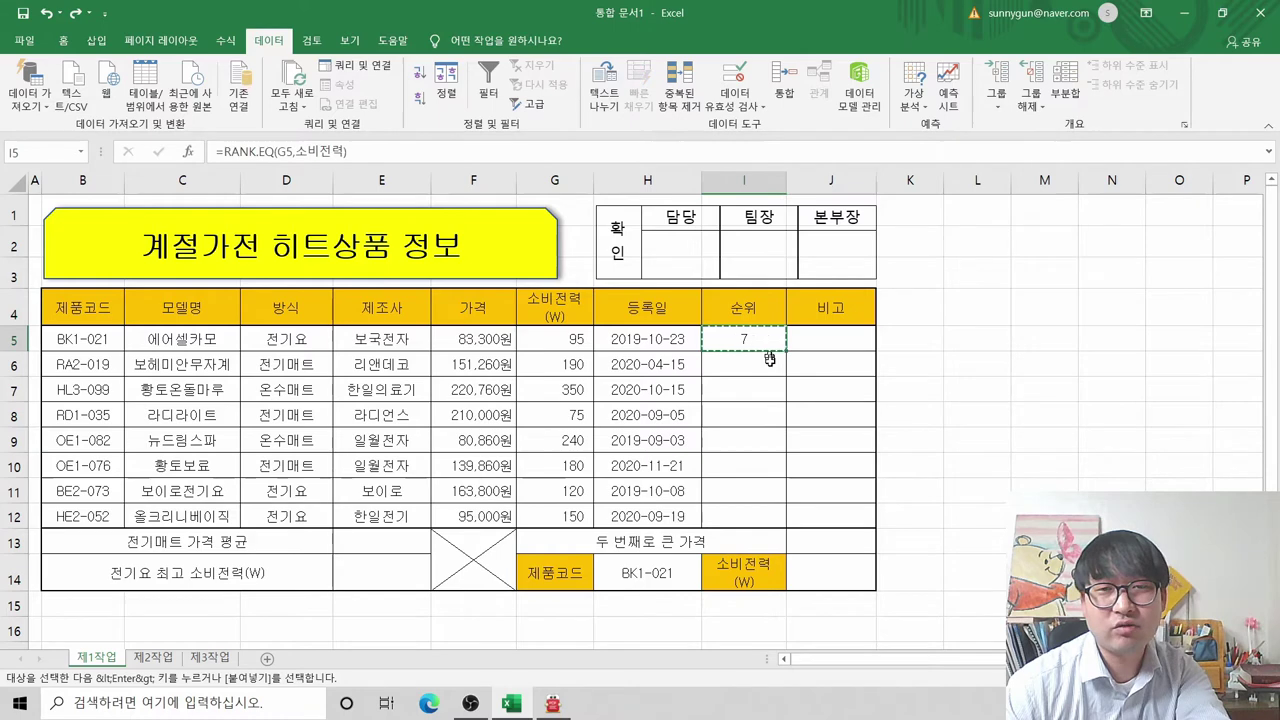
{"action": "left_click_drag", "start_coordinate": [760, 363], "coordinate": [741, 511]}
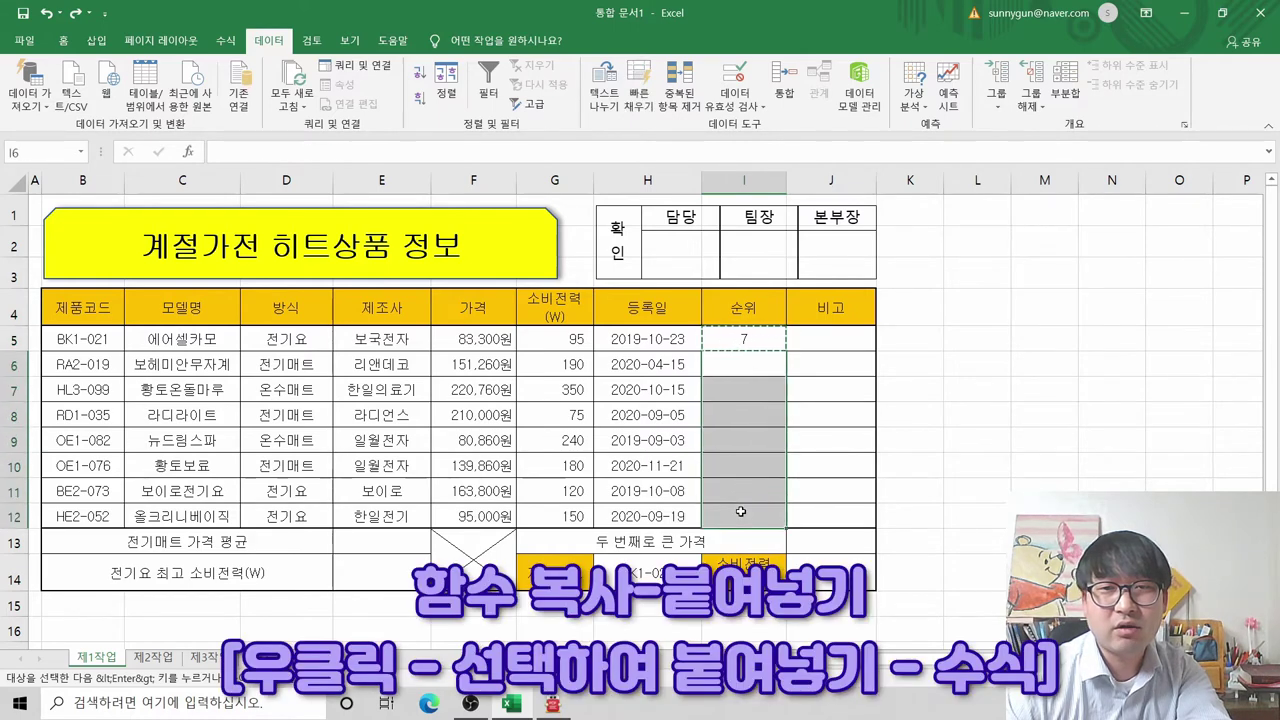
{"action": "right_click", "coordinate": [749, 395]}
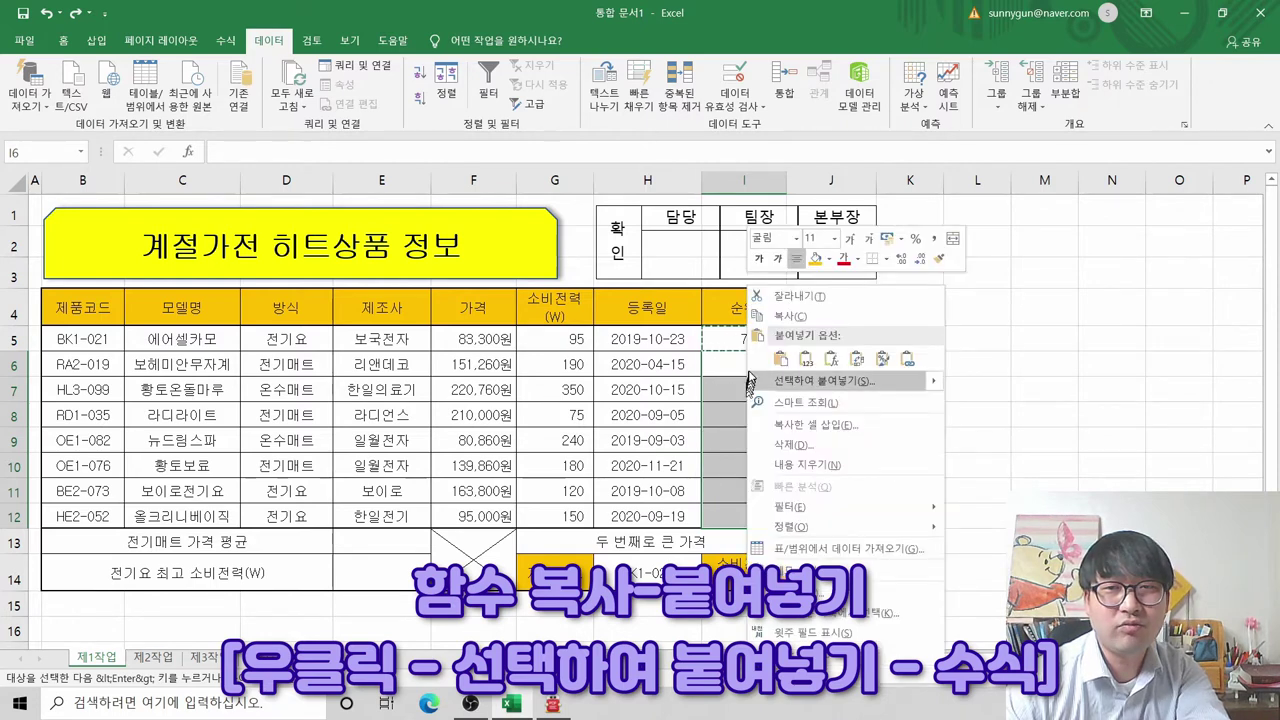
{"action": "left_click", "coordinate": [831, 360]}
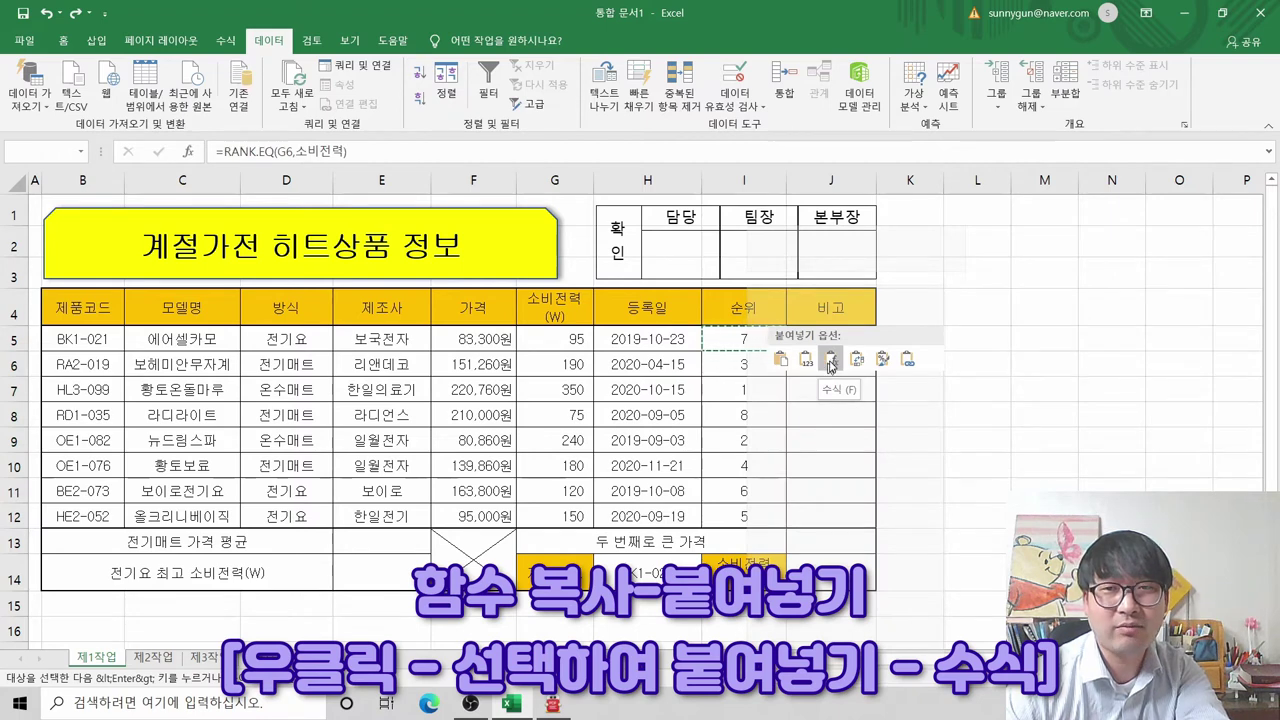
{"action": "left_click", "coordinate": [829, 360]}
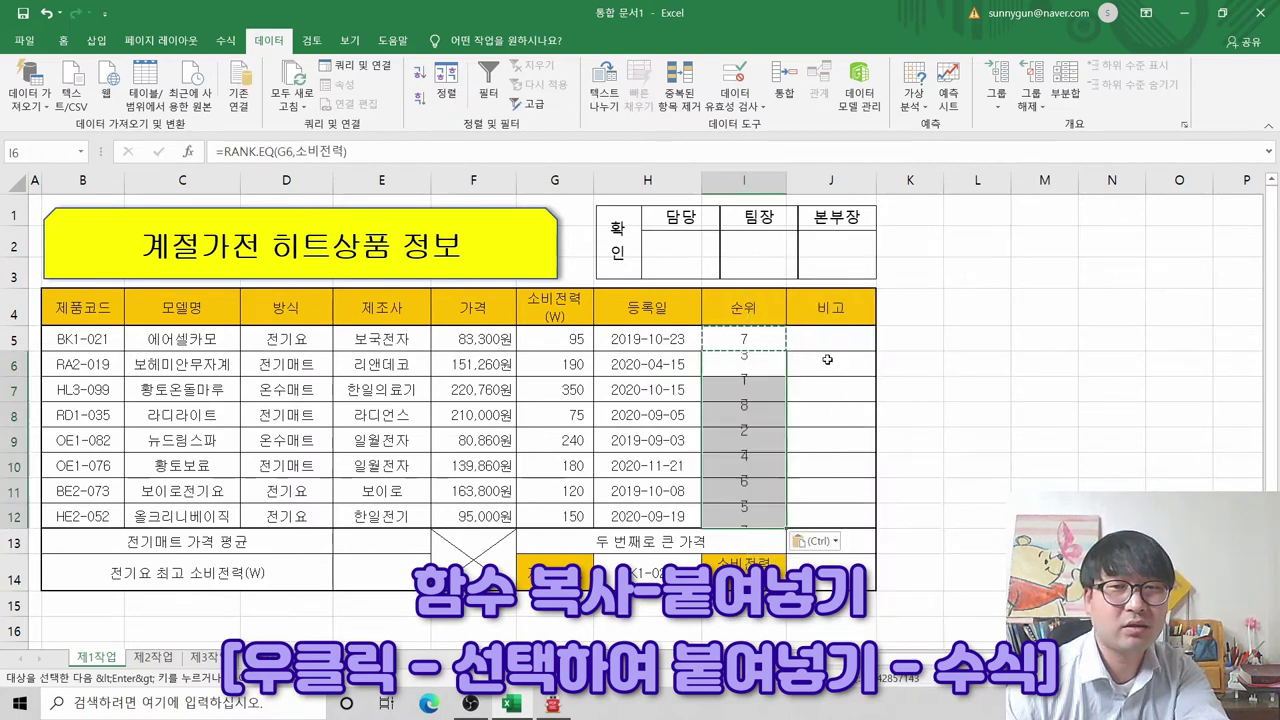
{"action": "left_click", "coordinate": [812, 410]}
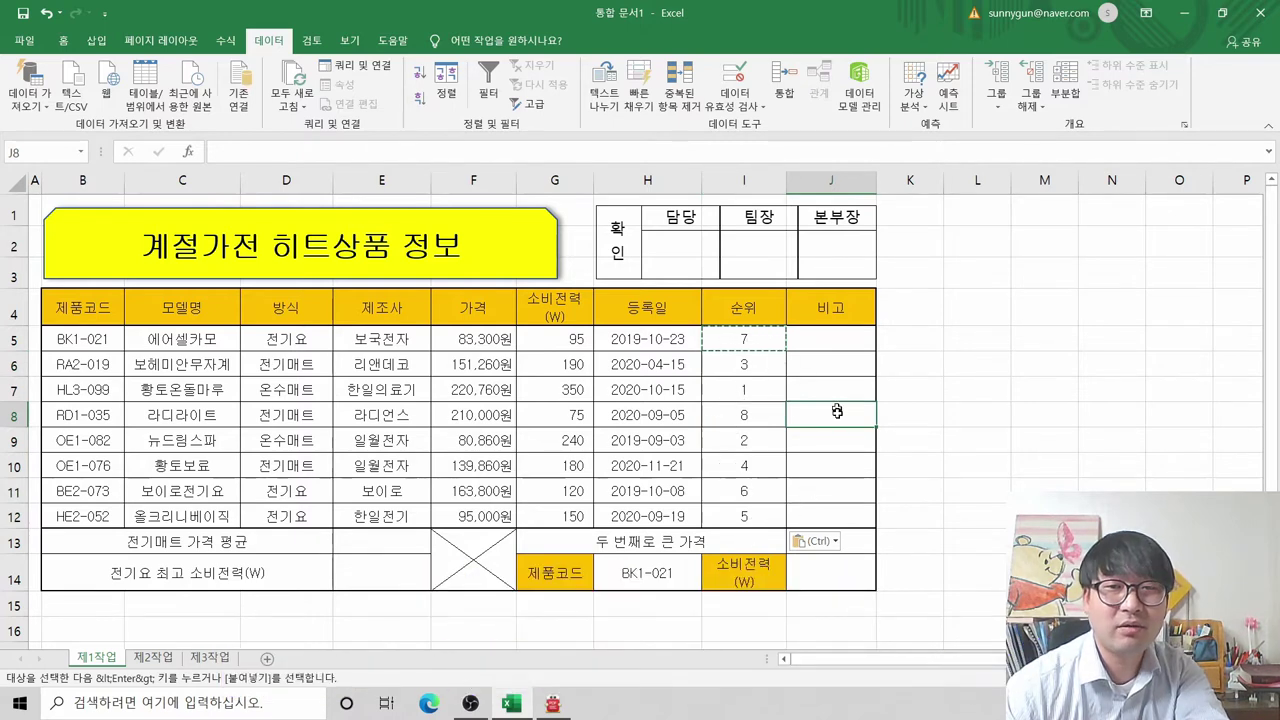
Step: Spot-check the pasted RANK.EQ formulas in I6, I7, I9 and I11 without changing them
{"action": "left_click", "coordinate": [776, 366]}
{"action": "double_click", "coordinate": [774, 368]}
{"action": "double_click", "coordinate": [776, 386]}
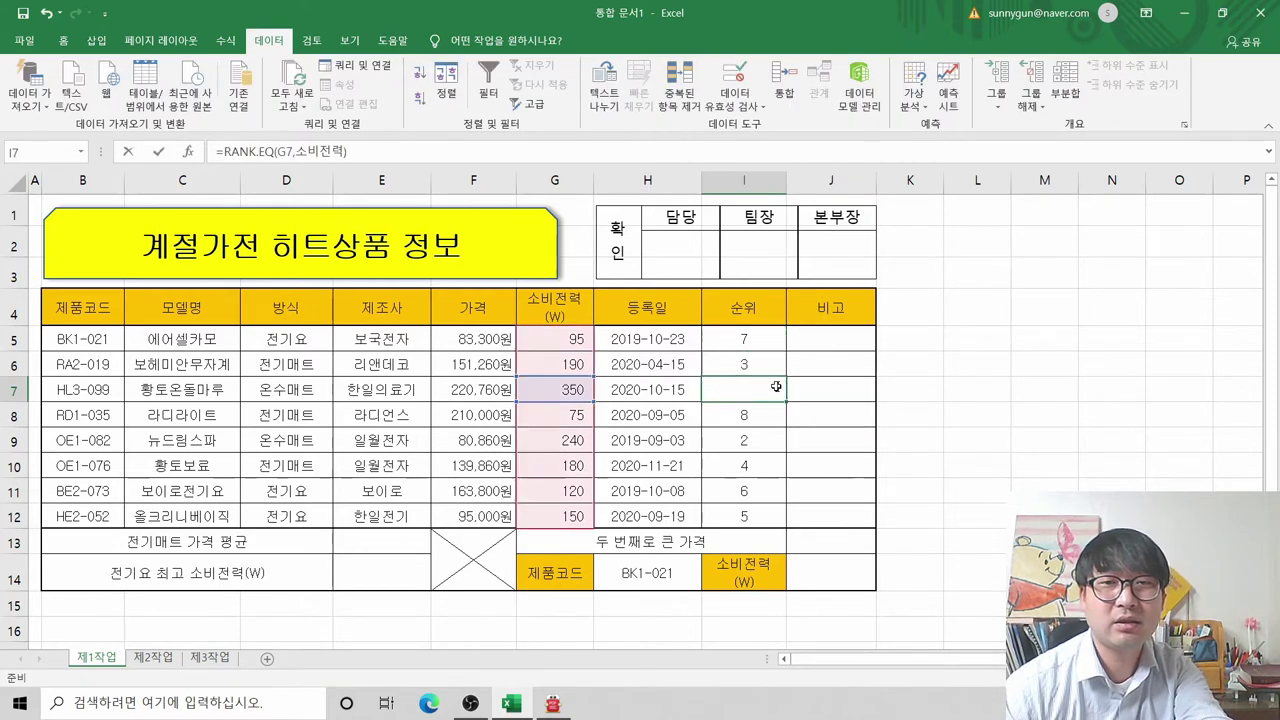
{"action": "double_click", "coordinate": [778, 438]}
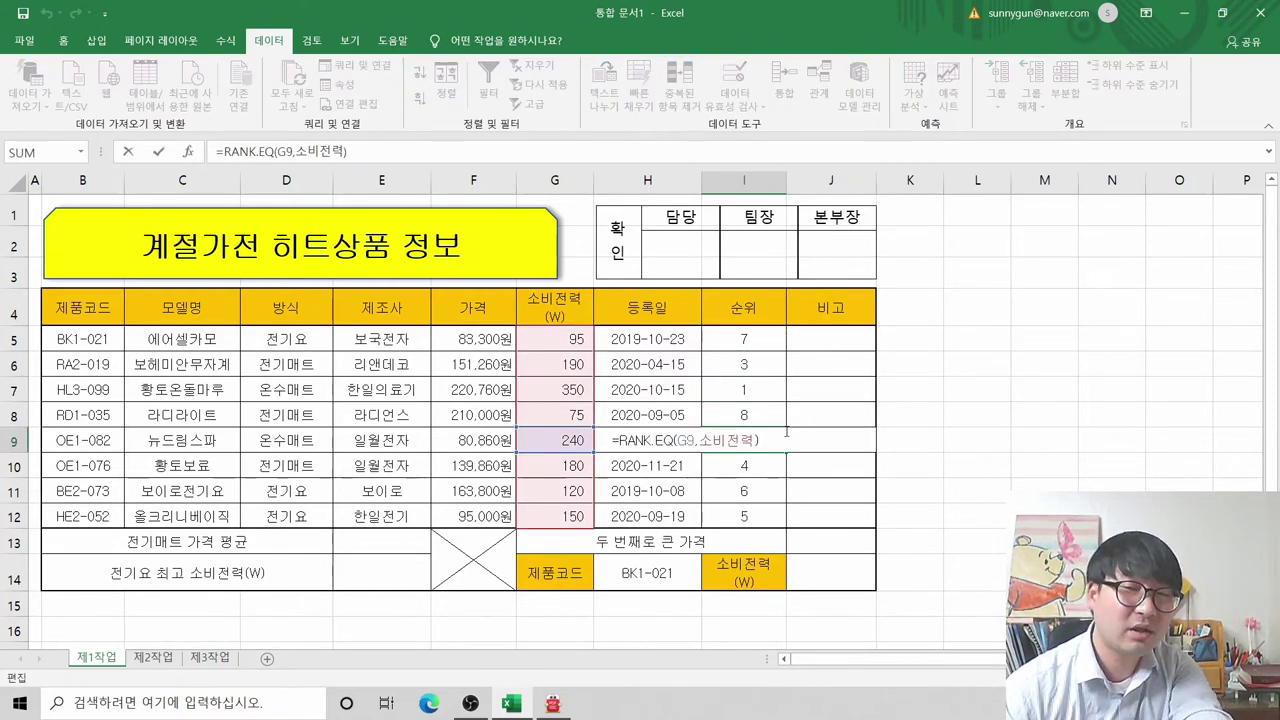
{"action": "key", "text": "Return"}
{"action": "left_click", "coordinate": [759, 482]}
{"action": "double_click", "coordinate": [759, 482]}
{"action": "key", "text": "Escape"}
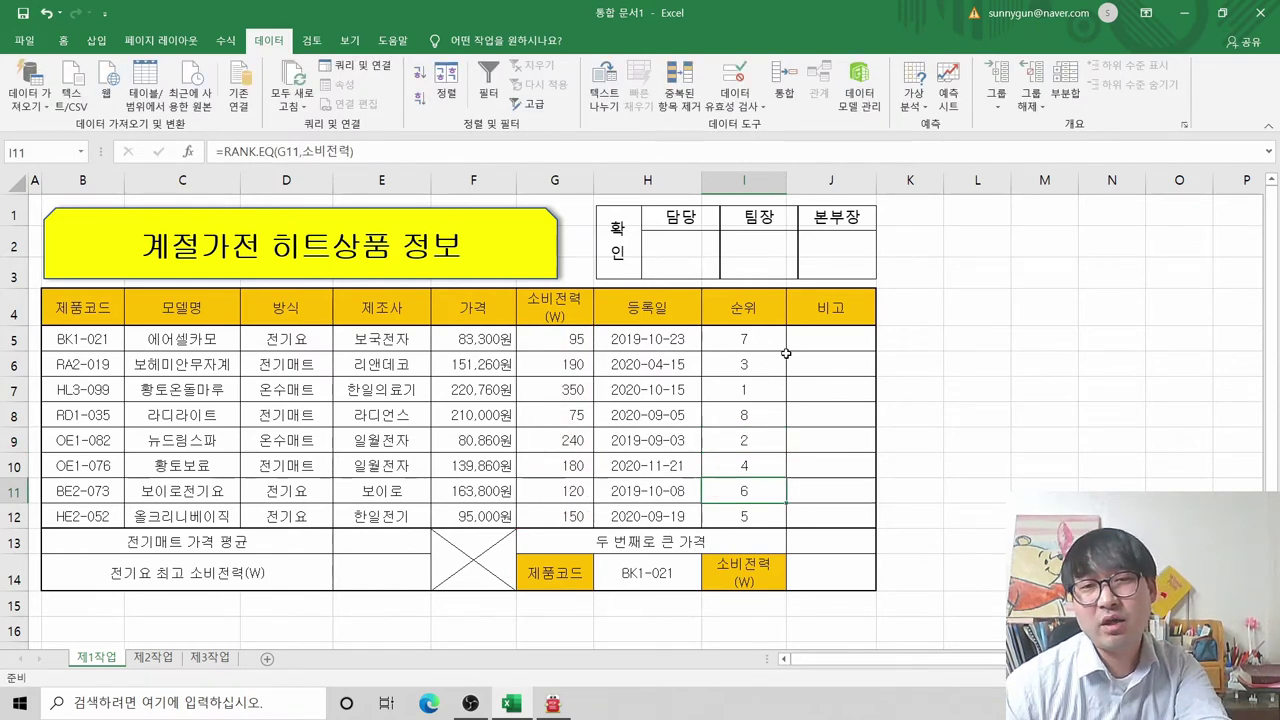
Step: Examine row by row from I6 to I12 which cell each RANK.EQ formula uses as its Number argument
{"action": "double_click", "coordinate": [759, 364]}
{"action": "key", "text": "Escape"}
{"action": "double_click", "coordinate": [751, 364]}
{"action": "key", "text": "Escape"}
{"action": "double_click", "coordinate": [771, 390]}
{"action": "key", "text": "Escape"}
{"action": "double_click", "coordinate": [774, 414]}
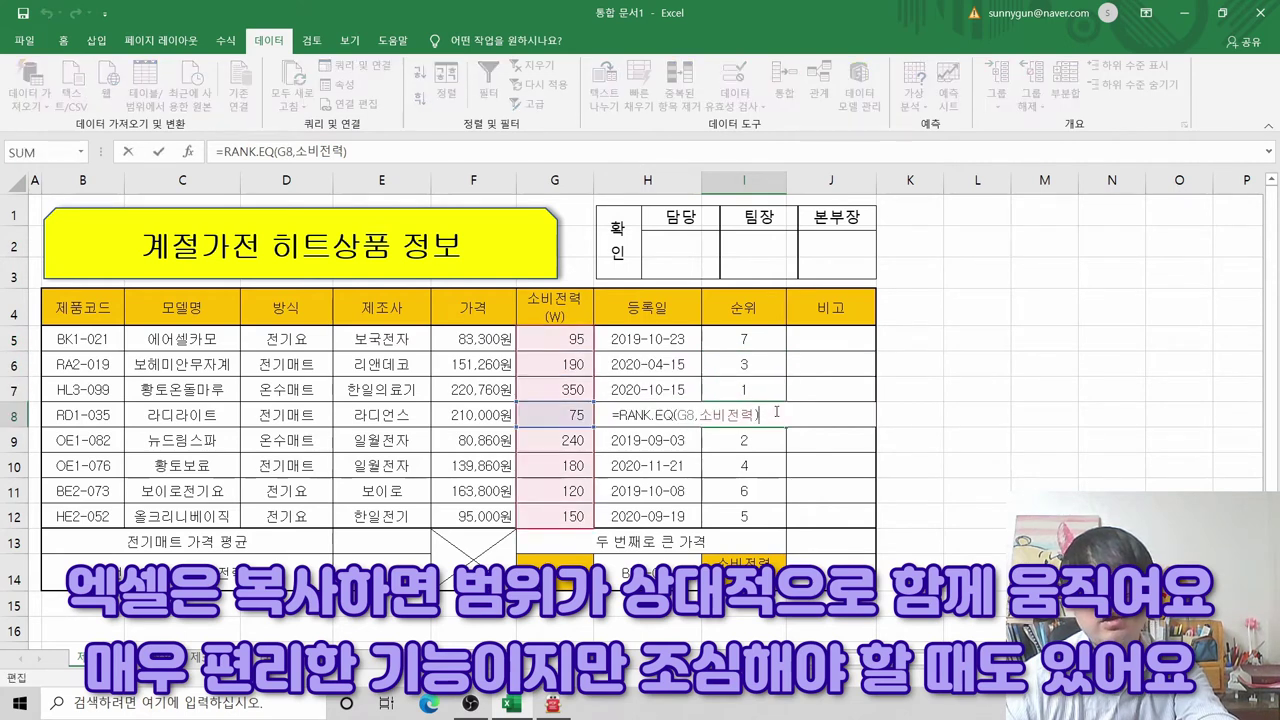
{"action": "key", "text": "Escape"}
{"action": "double_click", "coordinate": [716, 440]}
{"action": "key", "text": "Escape"}
{"action": "double_click", "coordinate": [733, 465]}
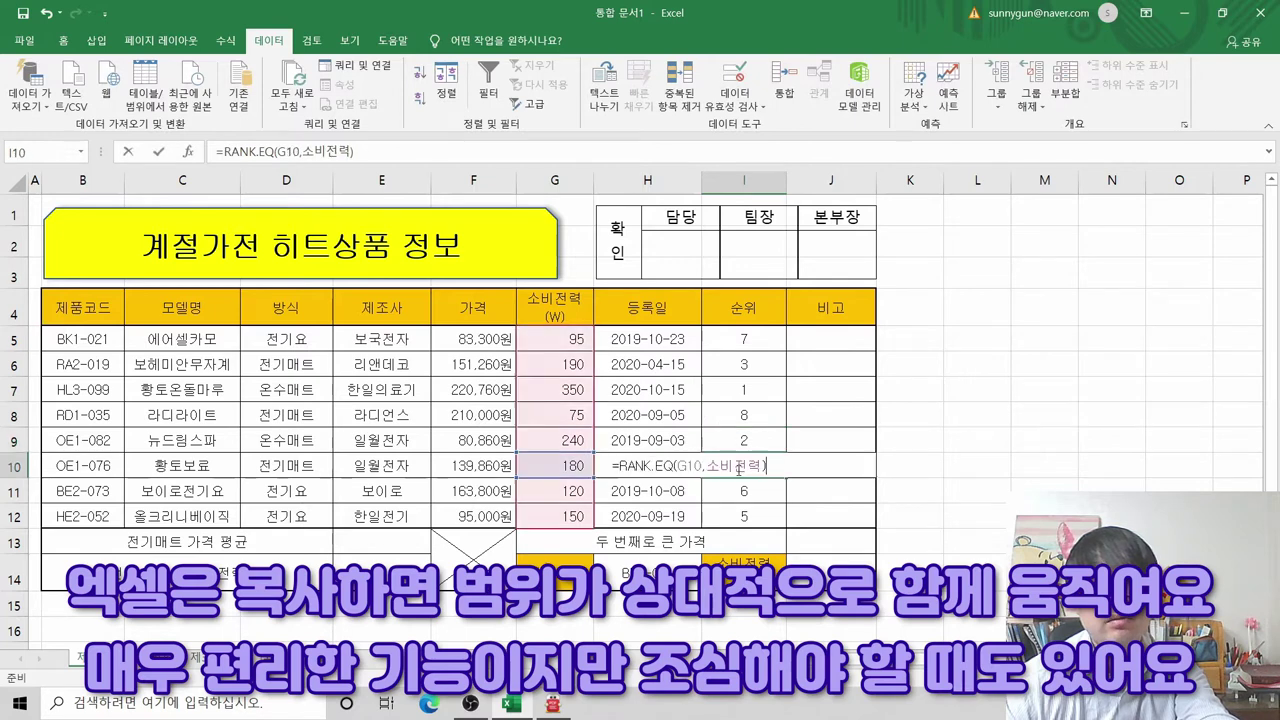
{"action": "key", "text": "Escape"}
{"action": "left_click", "coordinate": [737, 491]}
{"action": "double_click", "coordinate": [737, 491]}
{"action": "key", "text": "Escape"}
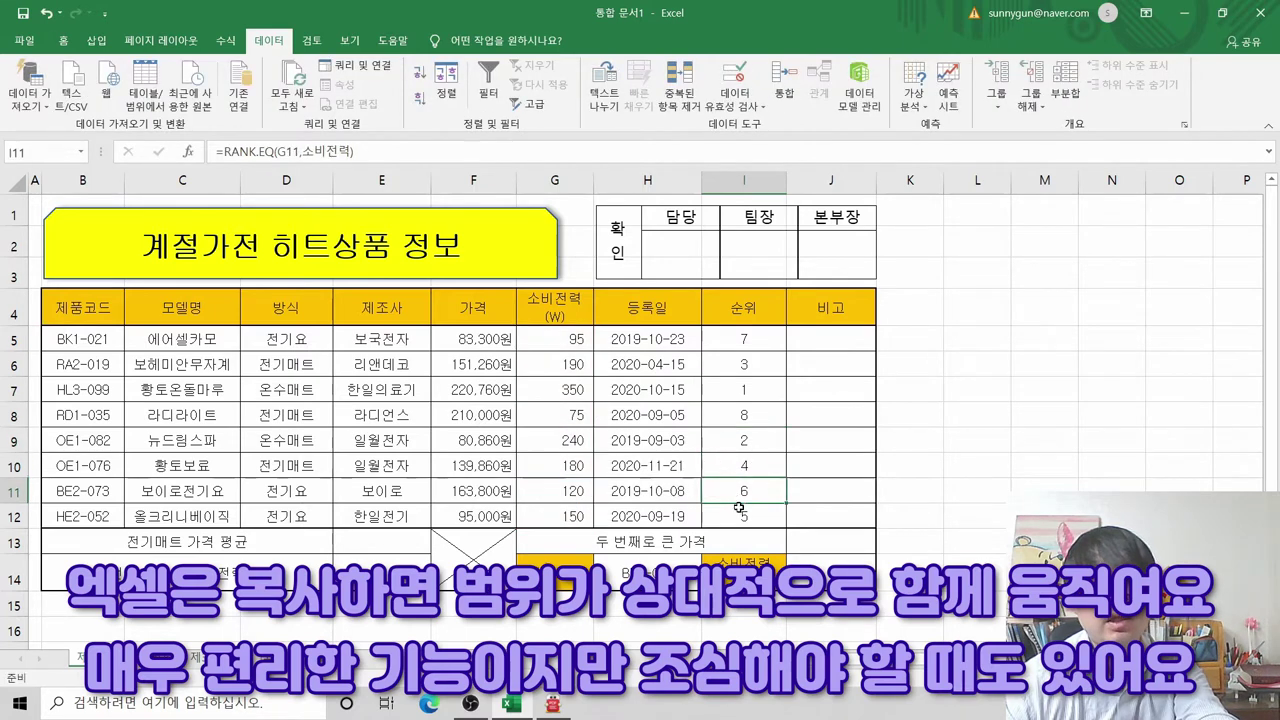
{"action": "double_click", "coordinate": [740, 514]}
{"action": "key", "text": "Escape"}
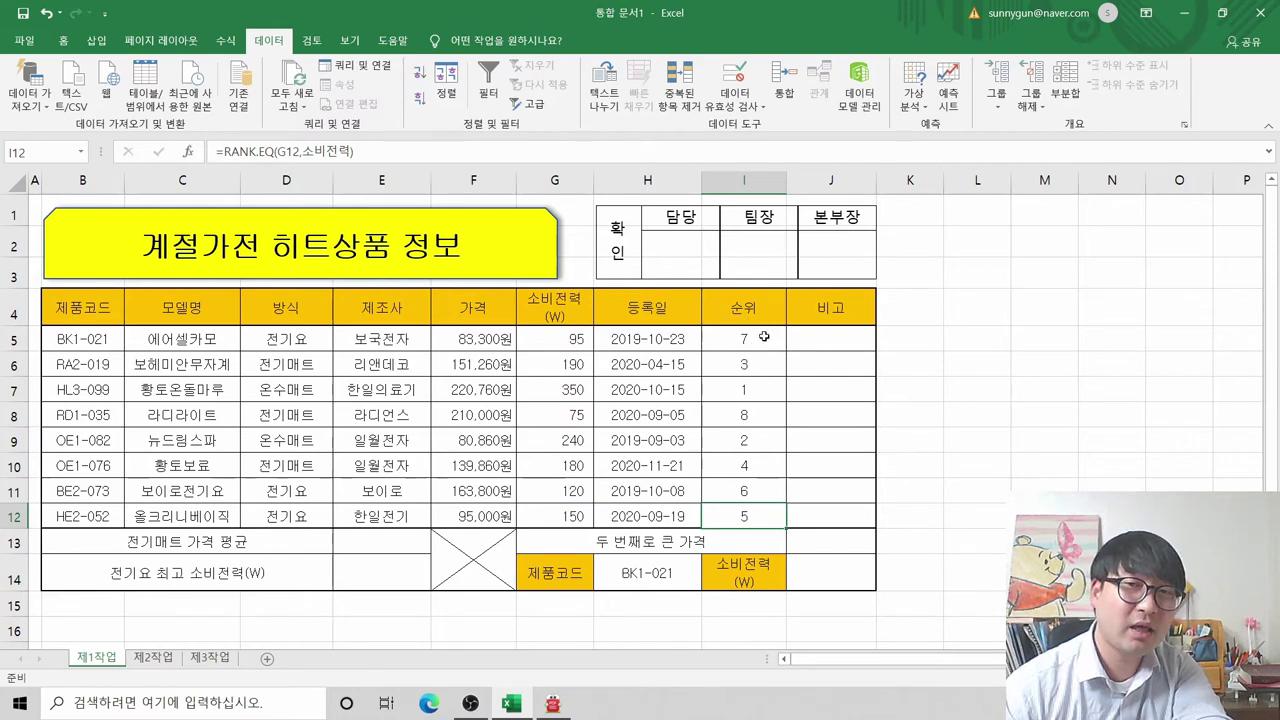
Step: Examine the ranges used by the formula in I5, and check the '위' suffix requirement in the exam PDF
{"action": "left_click", "coordinate": [764, 337]}
{"action": "double_click", "coordinate": [764, 337]}
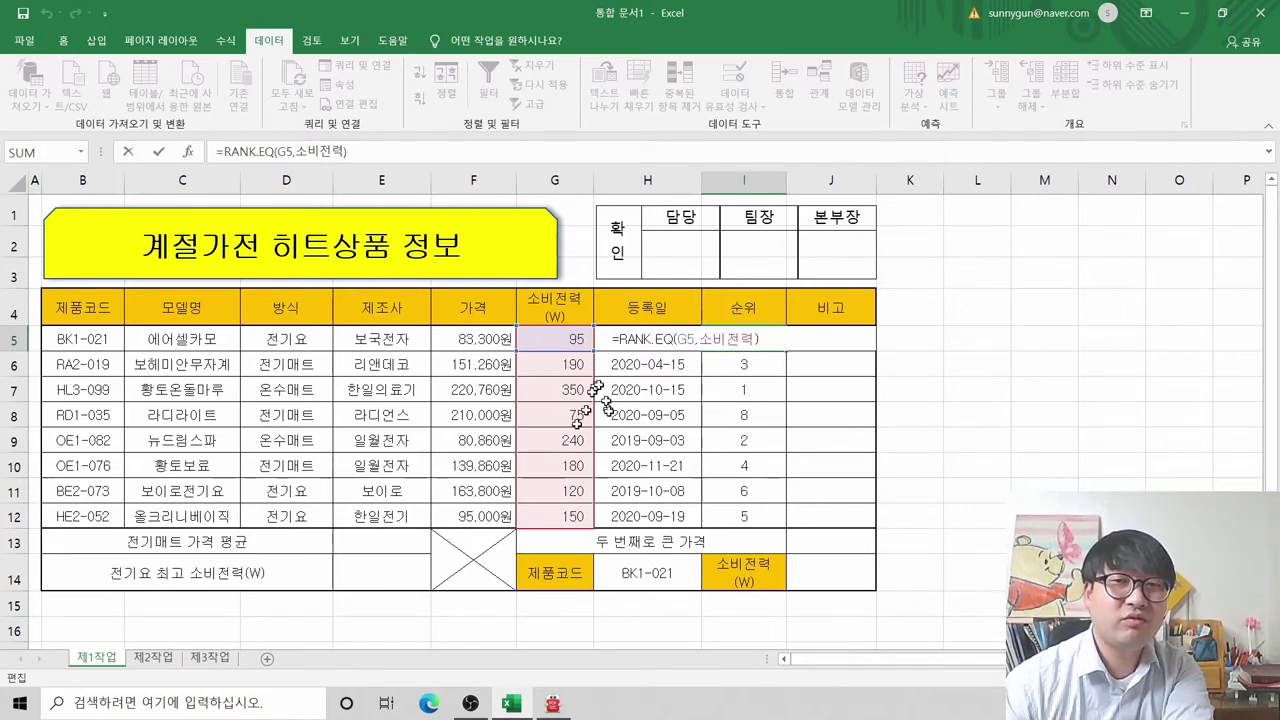
{"action": "key", "text": "Return"}
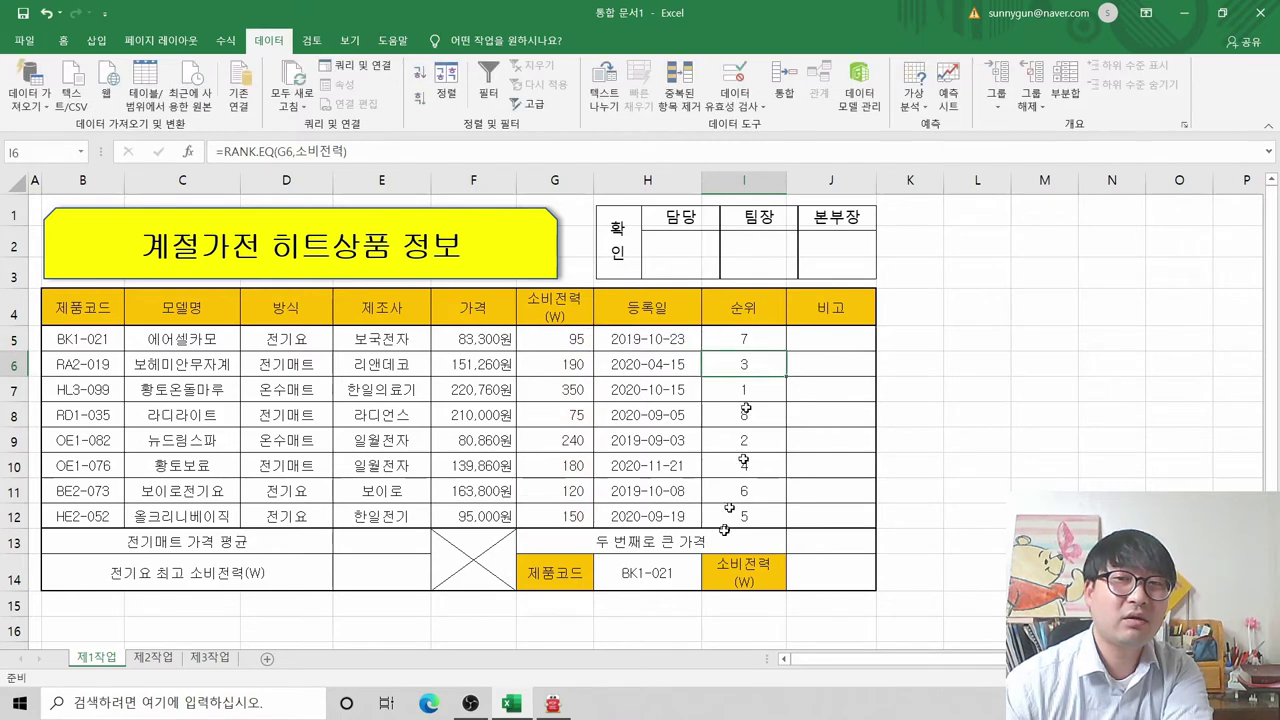
{"action": "key", "text": "alt+Tab"}
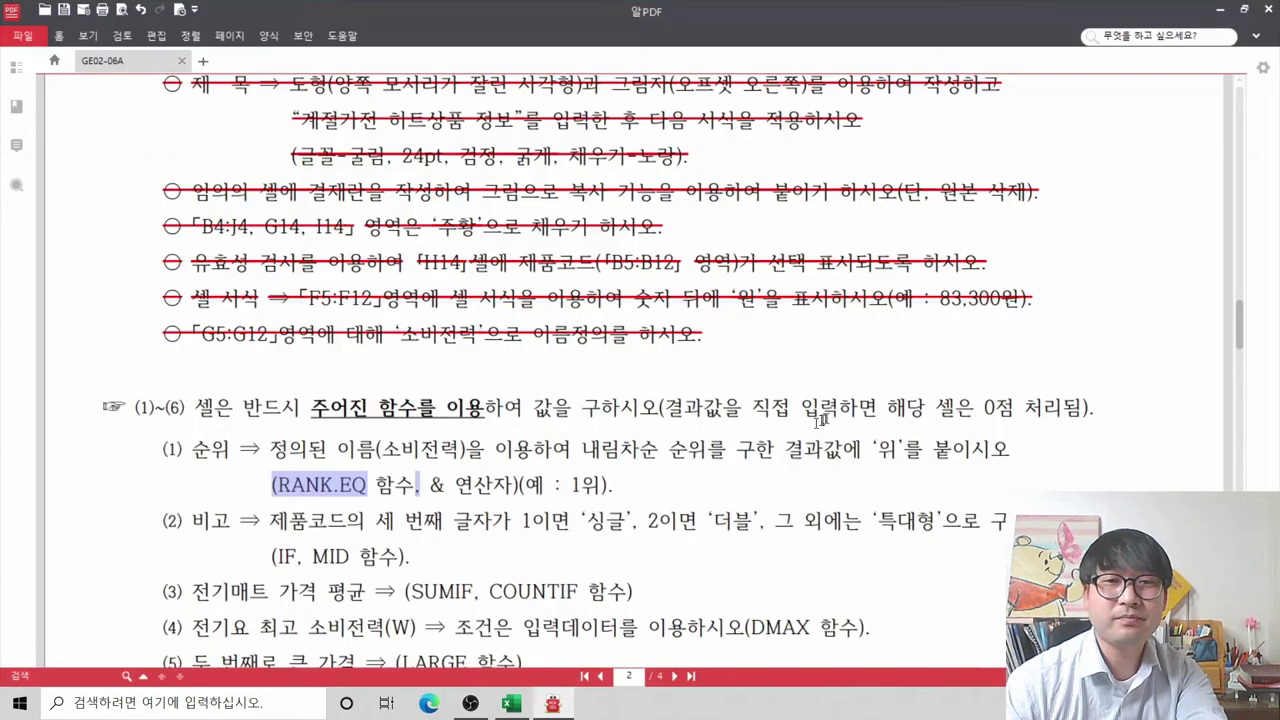
{"action": "left_click_drag", "start_coordinate": [600, 485], "coordinate": [613, 485]}
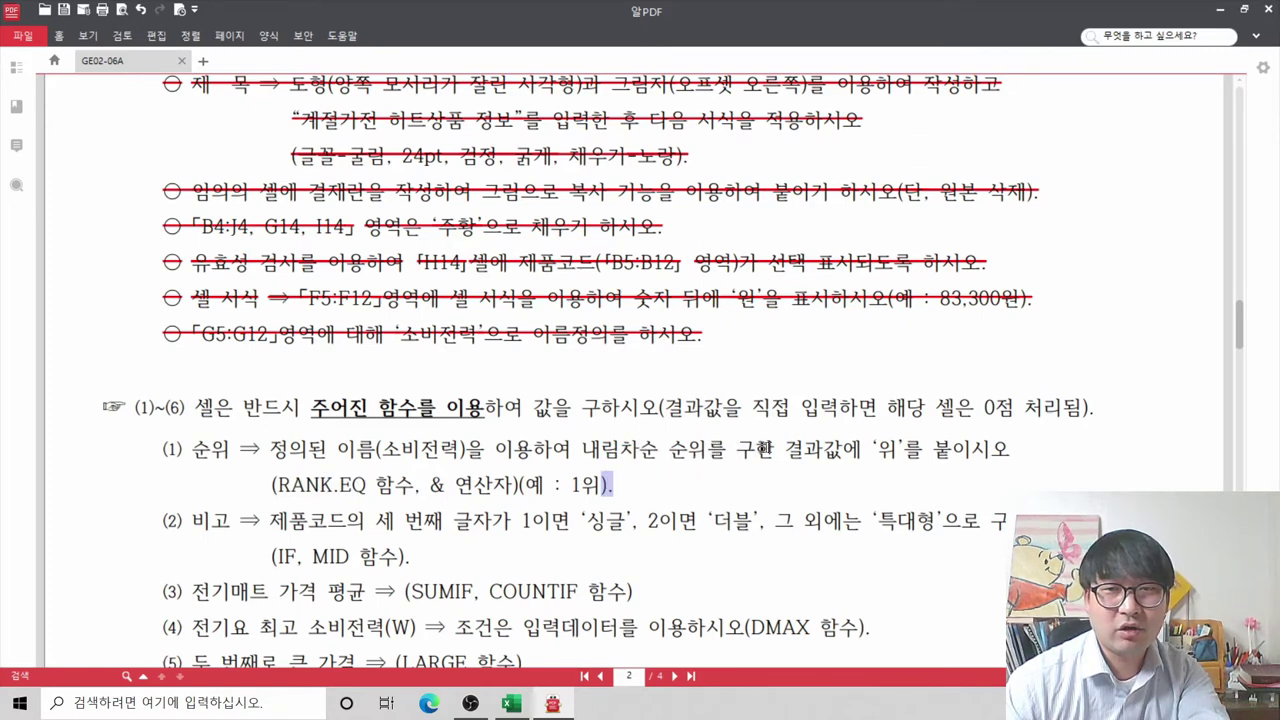
Step: Check task (1)'s & operator requirement in the exam PDF, then switch to Excel and try appending &위 without quotation marks to I5's RANK.EQ formula
{"action": "left_click_drag", "start_coordinate": [774, 449], "coordinate": [988, 449]}
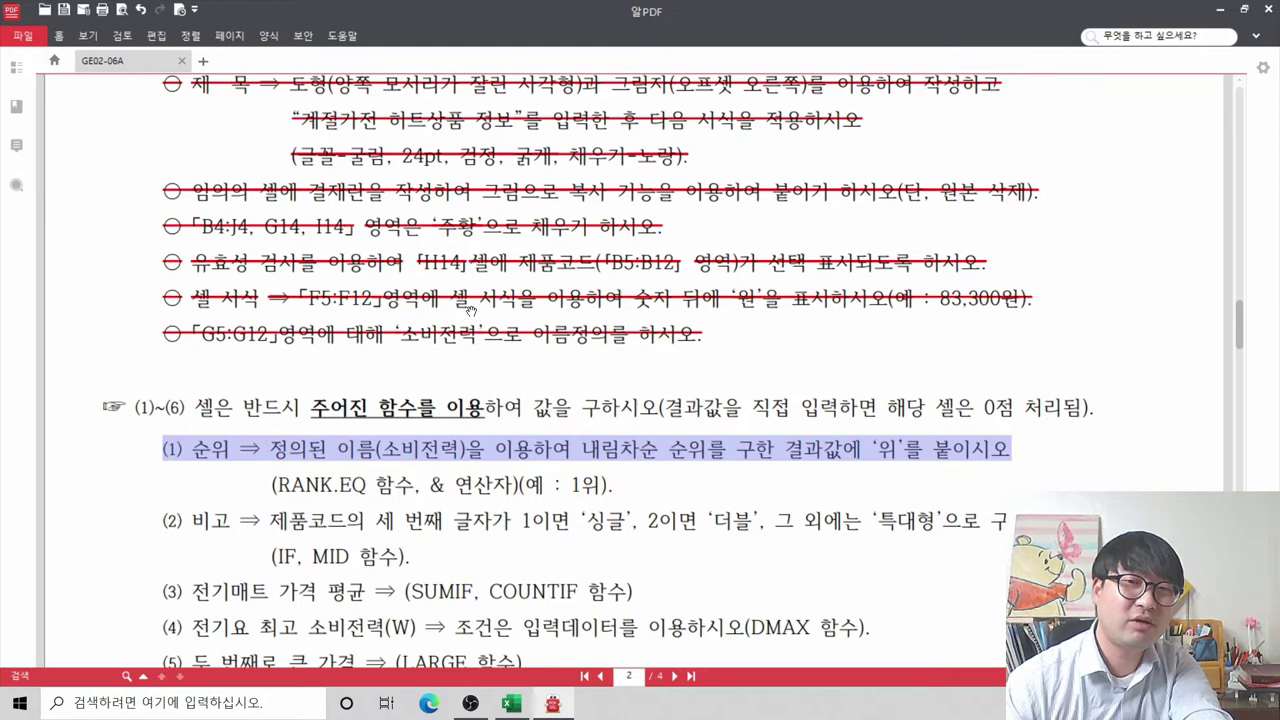
{"action": "left_click_drag", "start_coordinate": [428, 486], "coordinate": [518, 487]}
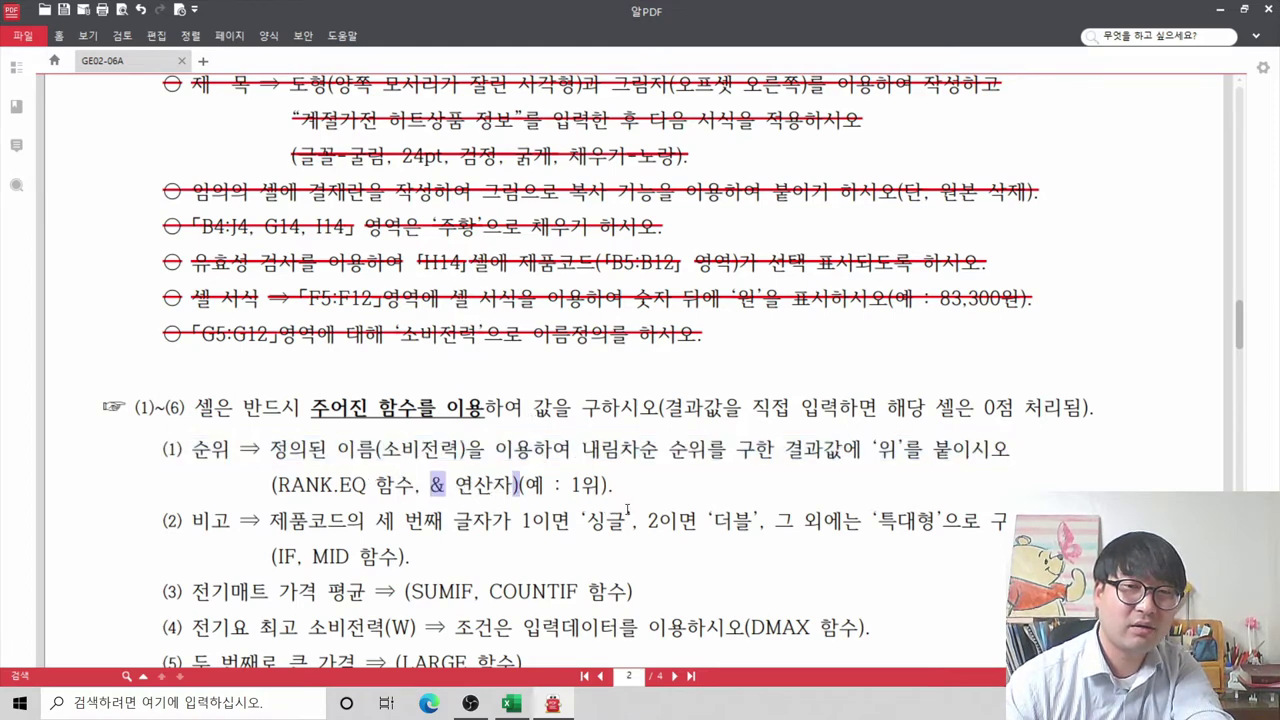
{"action": "key", "text": "alt+Tab"}
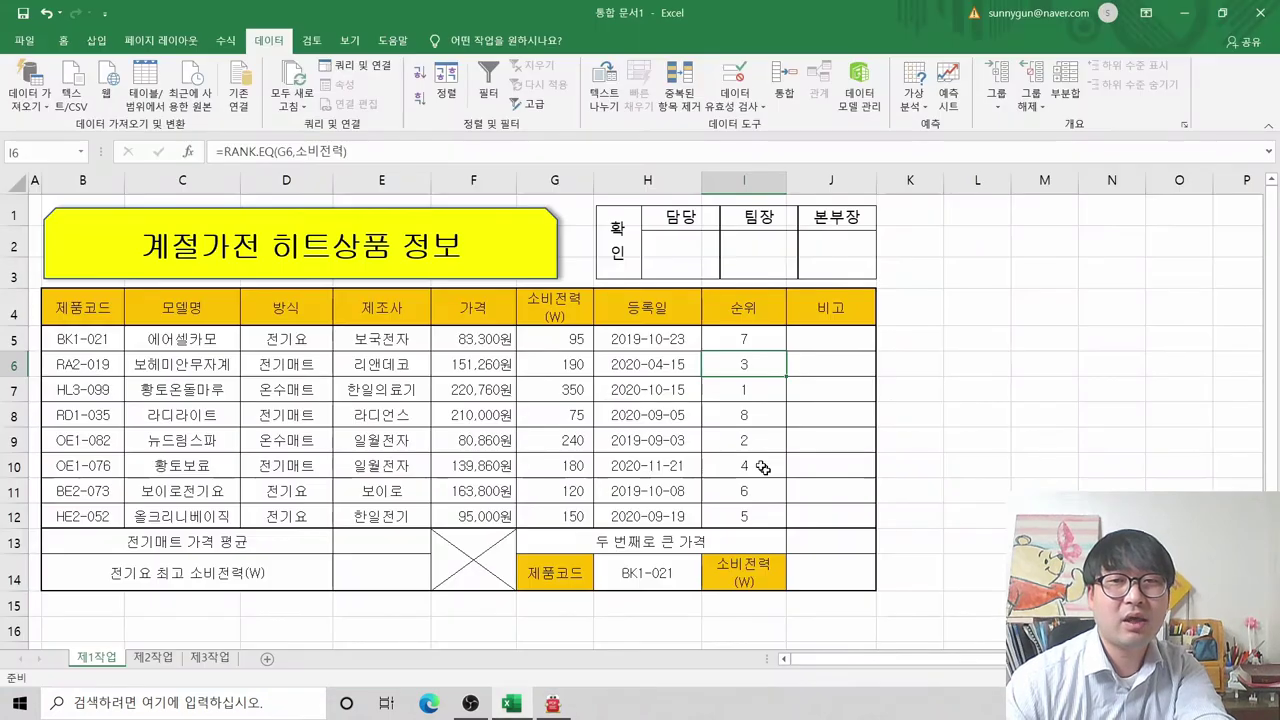
{"action": "left_click", "coordinate": [750, 335]}
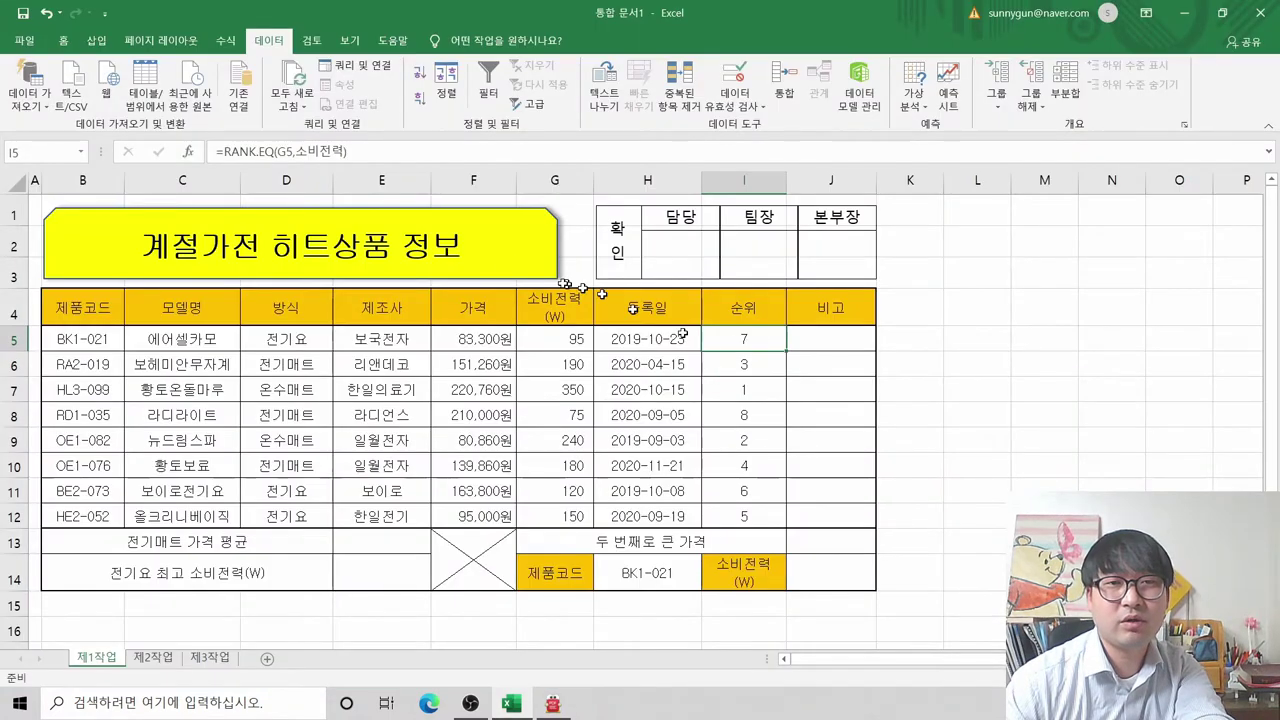
{"action": "left_click", "coordinate": [362, 151]}
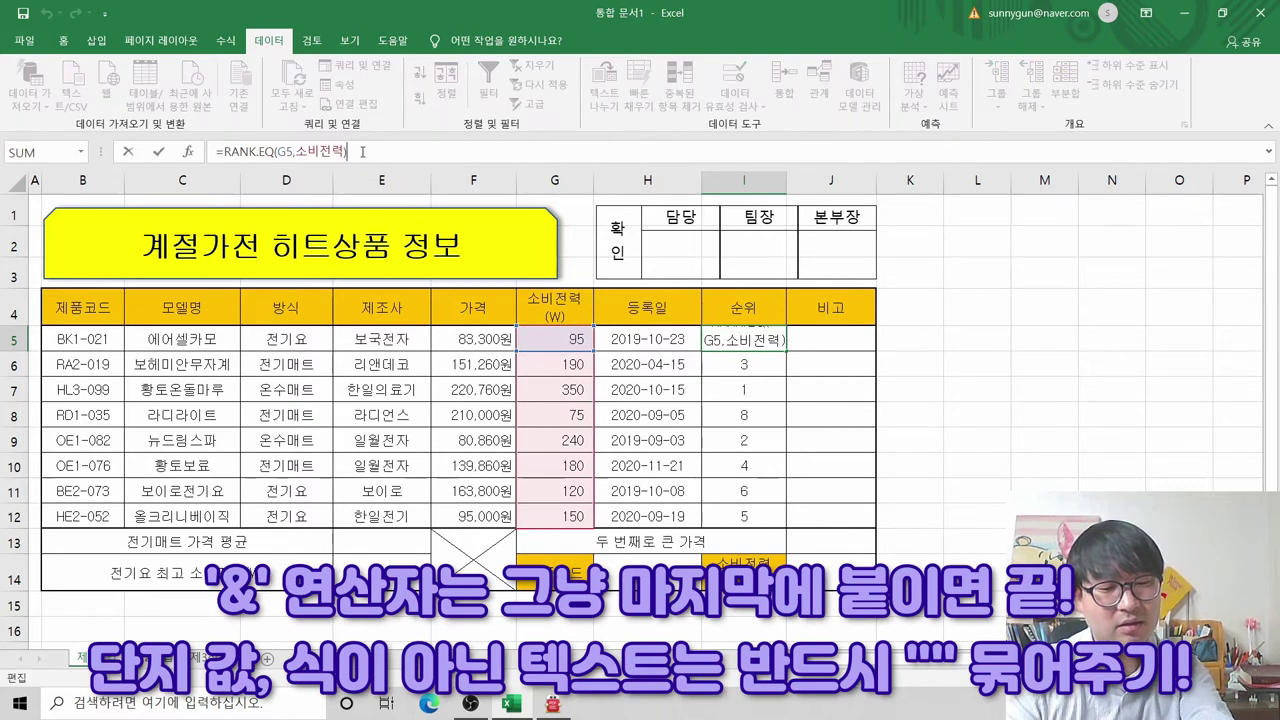
{"action": "type", "text": "&"}
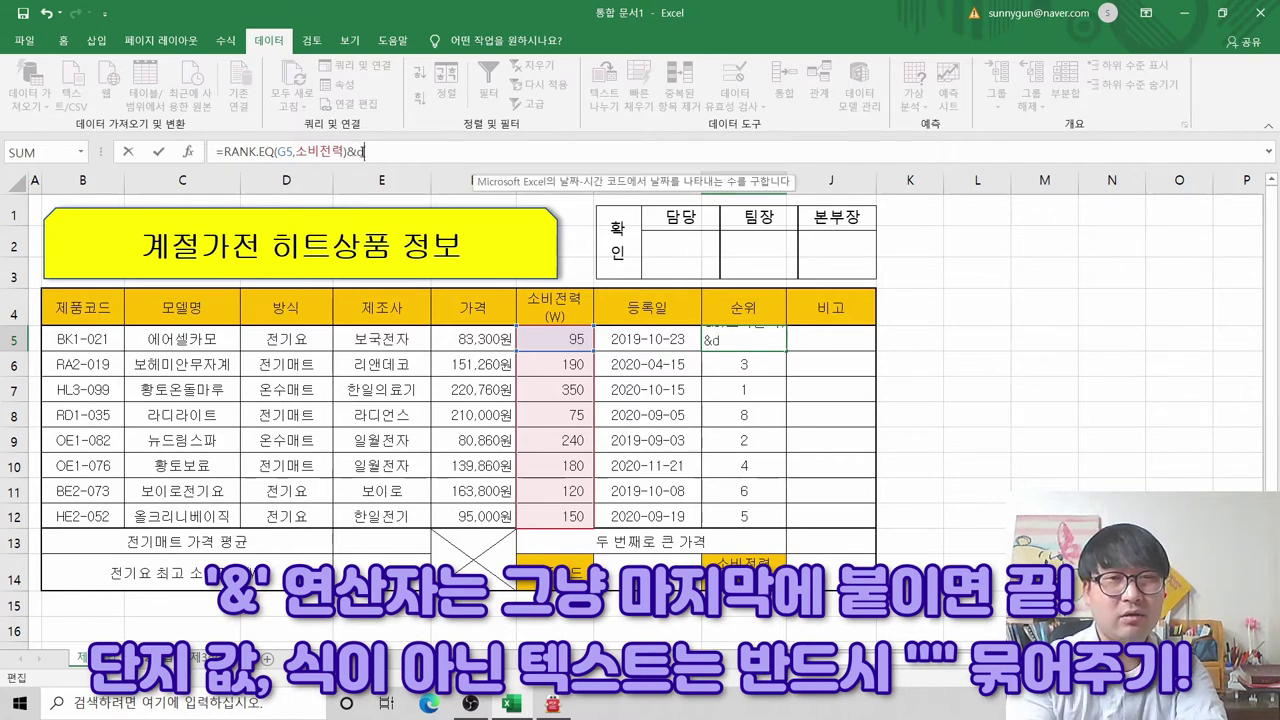
{"action": "type", "text": "위"}
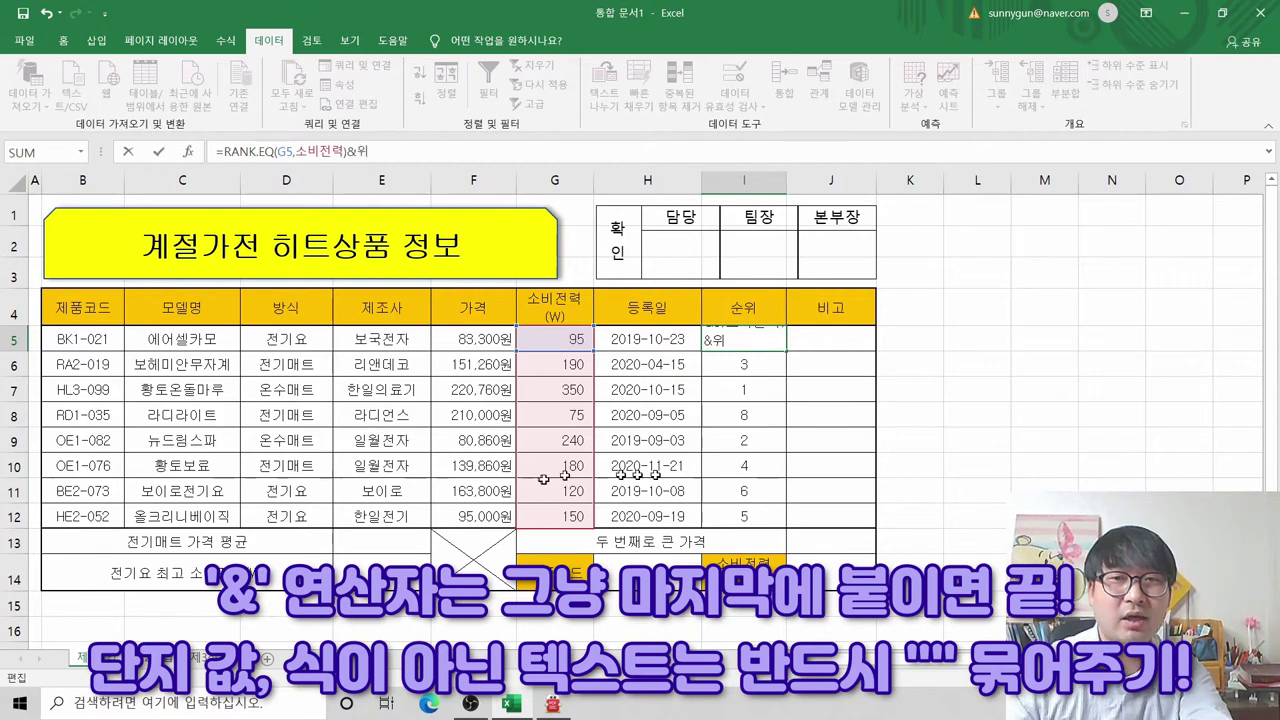
{"action": "key", "text": "Return"}
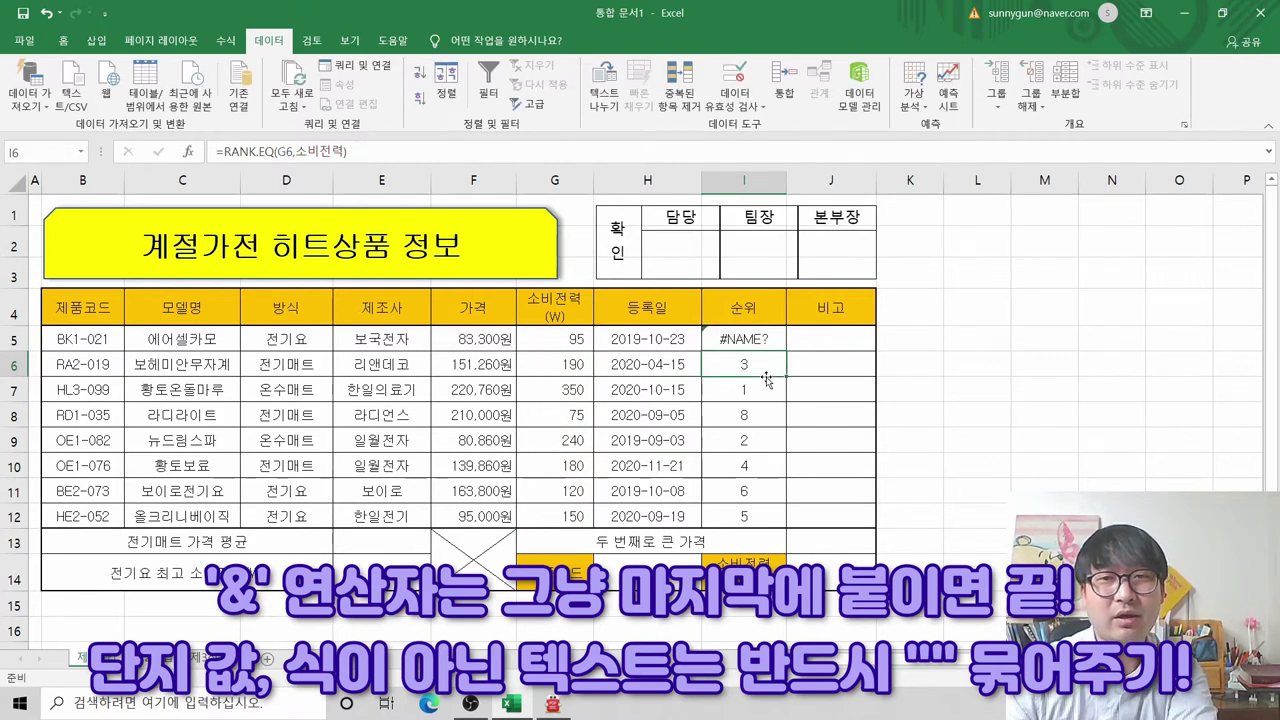
Step: Enclose 위 in quotation marks in I5 so the formula reads =RANK.EQ(G5,소비전력)&"위"
{"action": "left_click", "coordinate": [762, 341]}
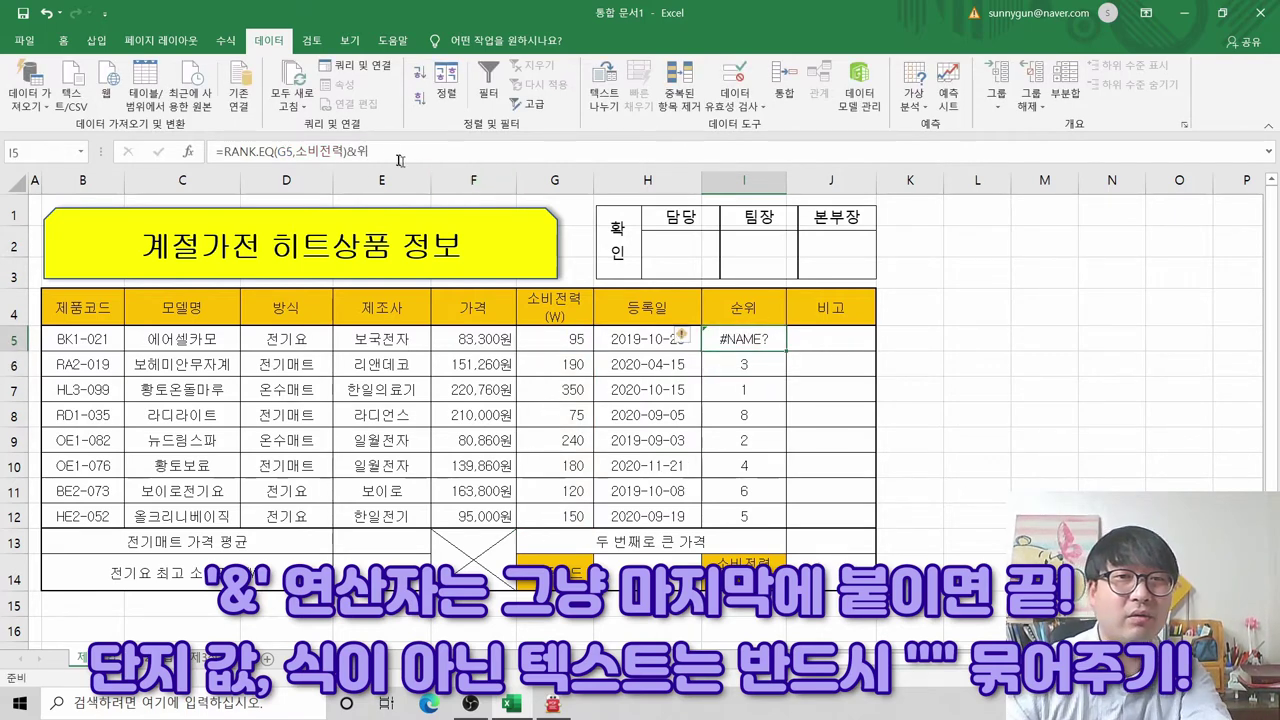
{"action": "left_click", "coordinate": [384, 153]}
{"action": "key", "text": "Left"}
{"action": "key", "text": "Left"}
{"action": "key", "text": "Left"}
{"action": "key", "text": "Left"}
{"action": "key", "text": "Left"}
{"action": "key", "text": "Left"}
{"action": "key", "text": "Left"}
{"action": "key", "text": "Left"}
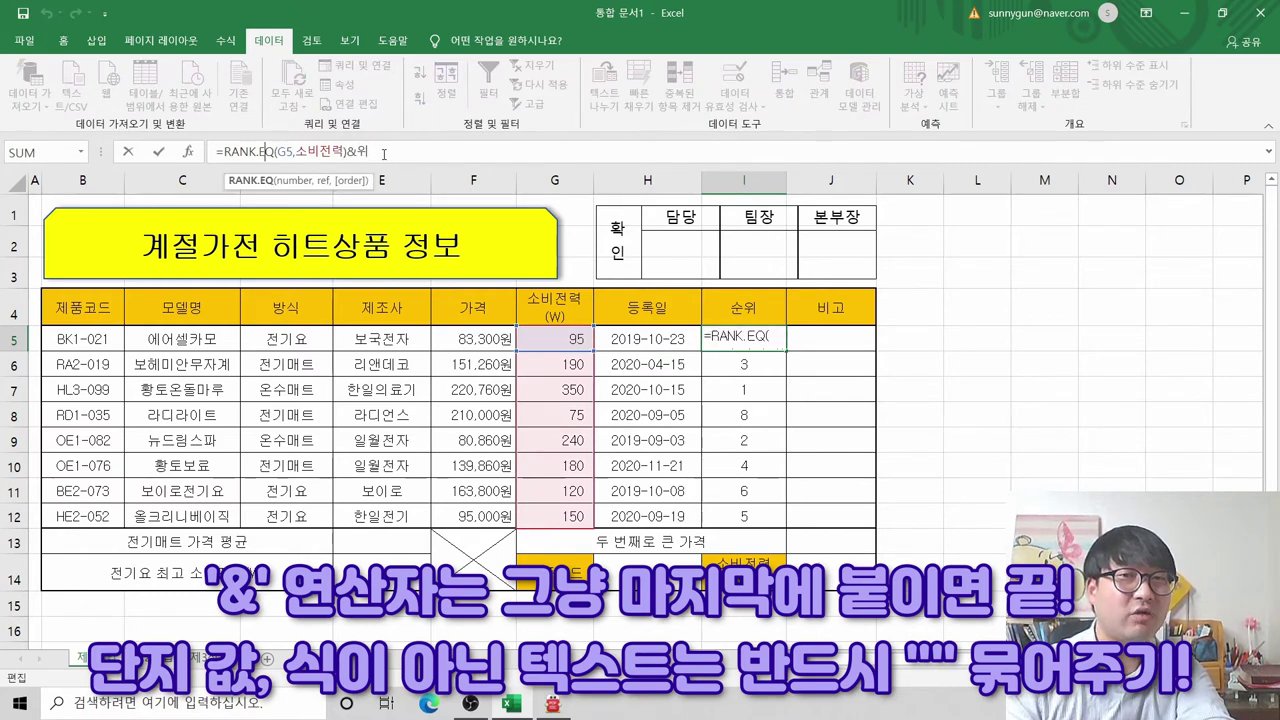
{"action": "left_click", "coordinate": [384, 153]}
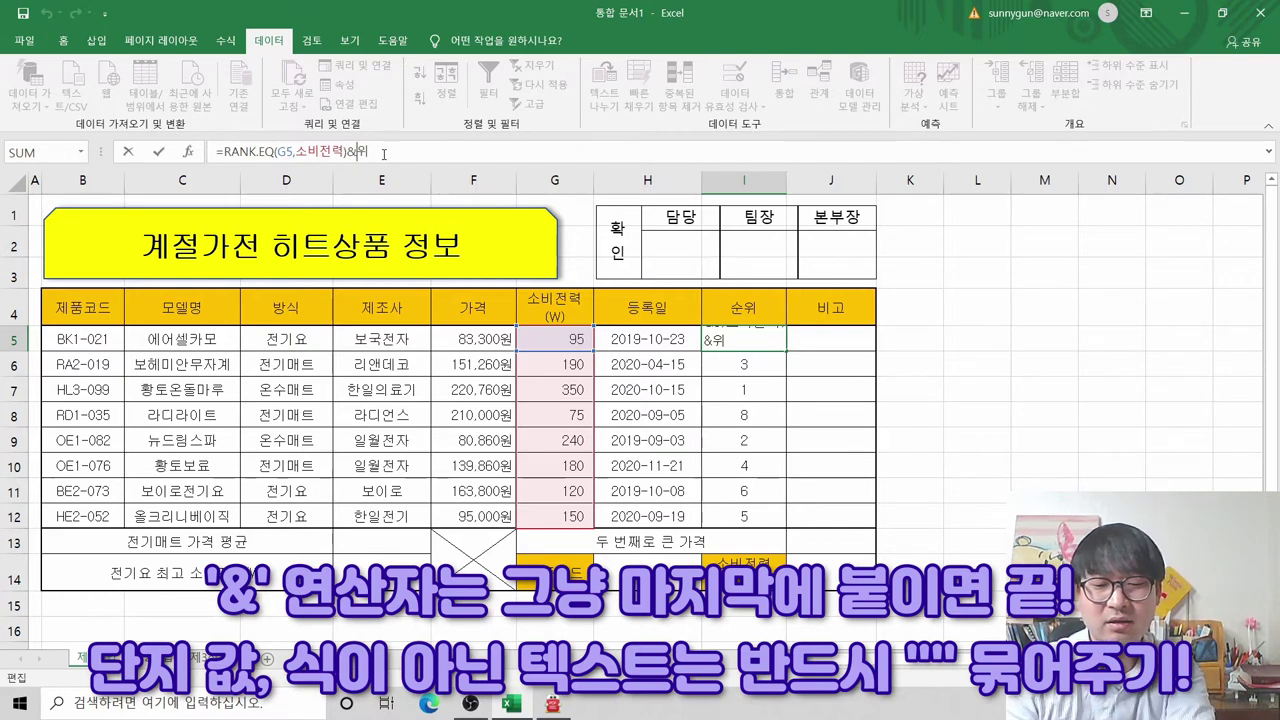
{"action": "type", "text": "\"위"}
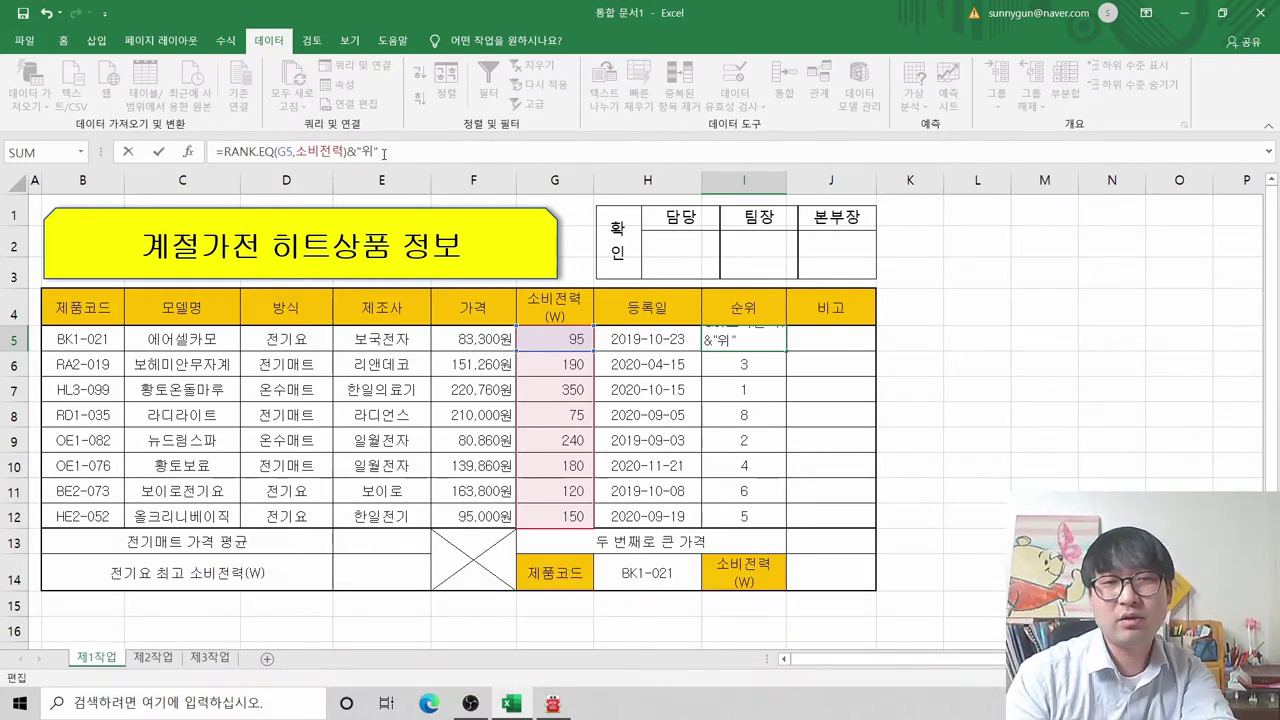
{"action": "key", "text": "Return"}
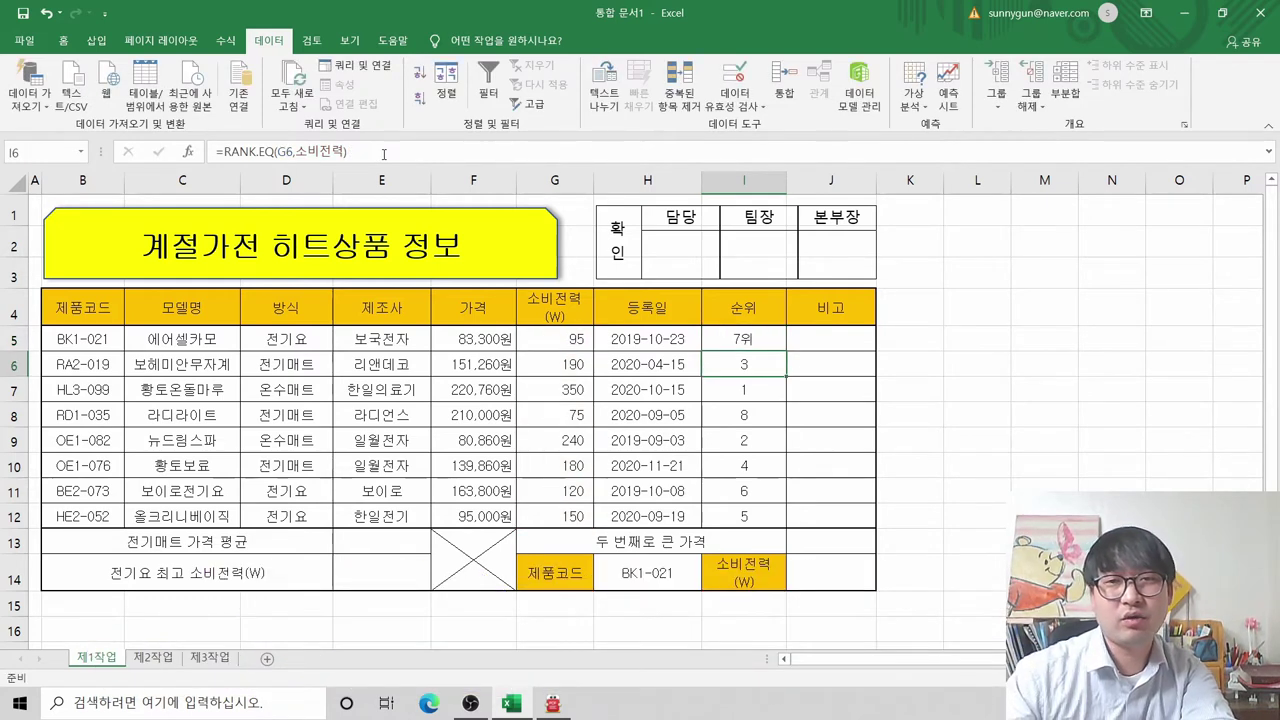
Step: Clear the suffix-less RANK.EQ formulas from I6:I12
{"action": "left_click", "coordinate": [762, 340]}
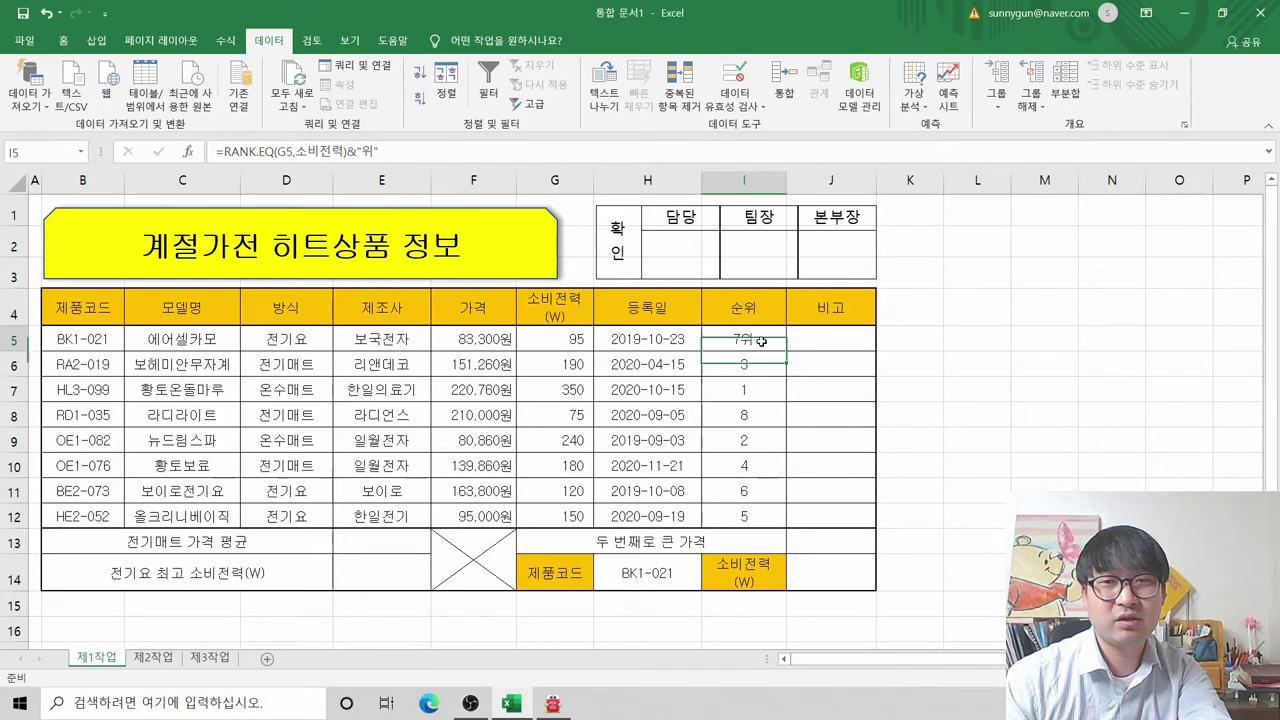
{"action": "left_click_drag", "start_coordinate": [758, 357], "coordinate": [745, 508]}
{"action": "key", "text": "Delete"}
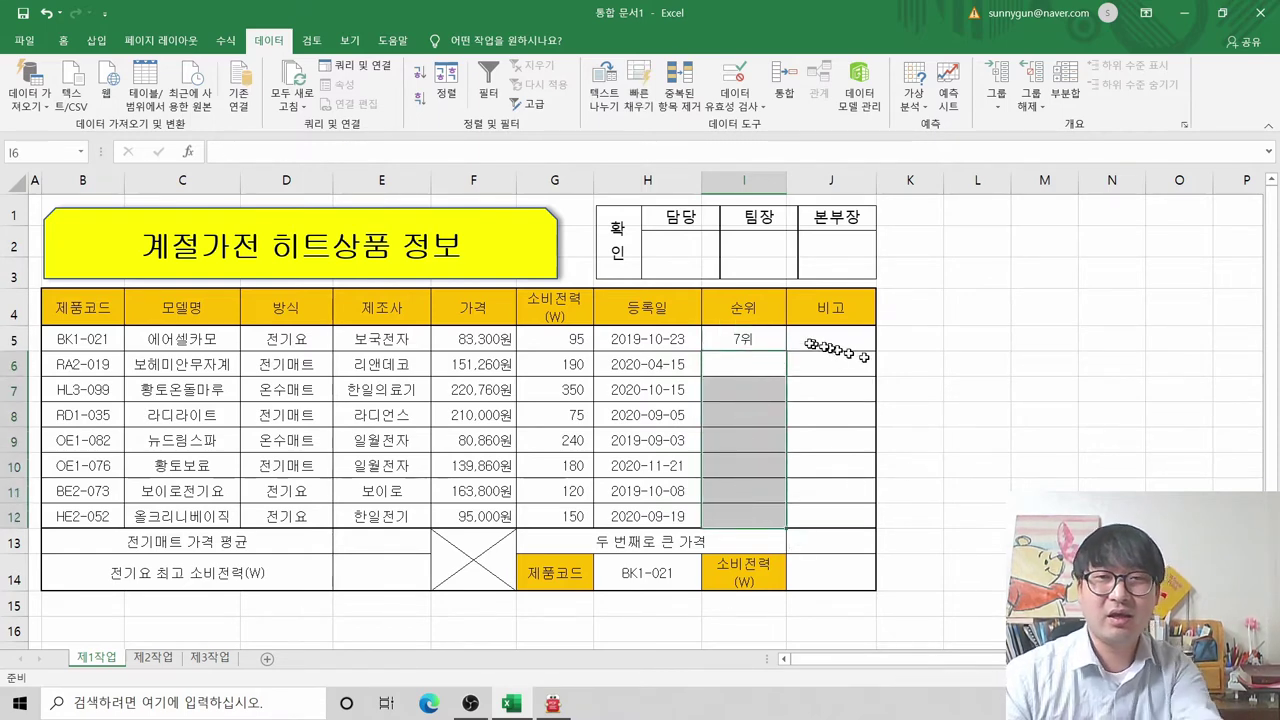
Step: Copy the formula with the '위' suffix from I5, paste only the formula into I6:I12, and end copy mode
{"action": "left_click", "coordinate": [764, 347]}
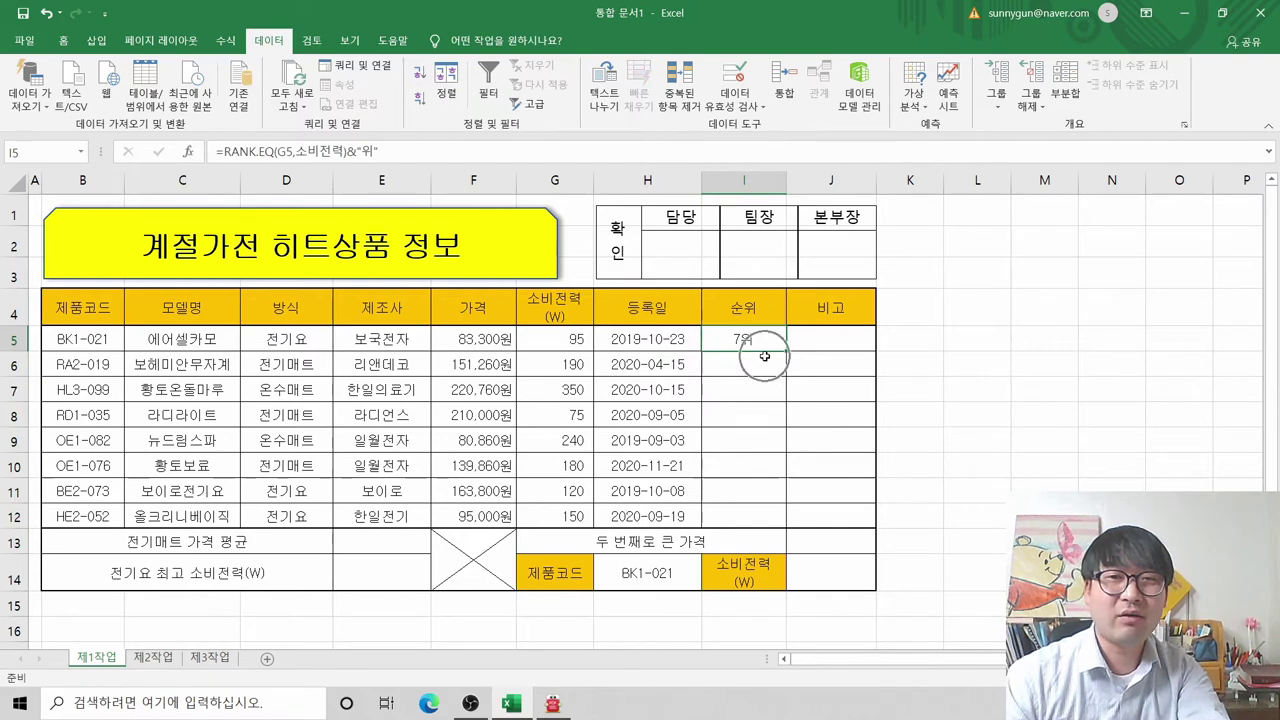
{"action": "key", "text": "ctrl+c"}
{"action": "left_click_drag", "start_coordinate": [766, 362], "coordinate": [766, 505]}
{"action": "right_click", "coordinate": [766, 505]}
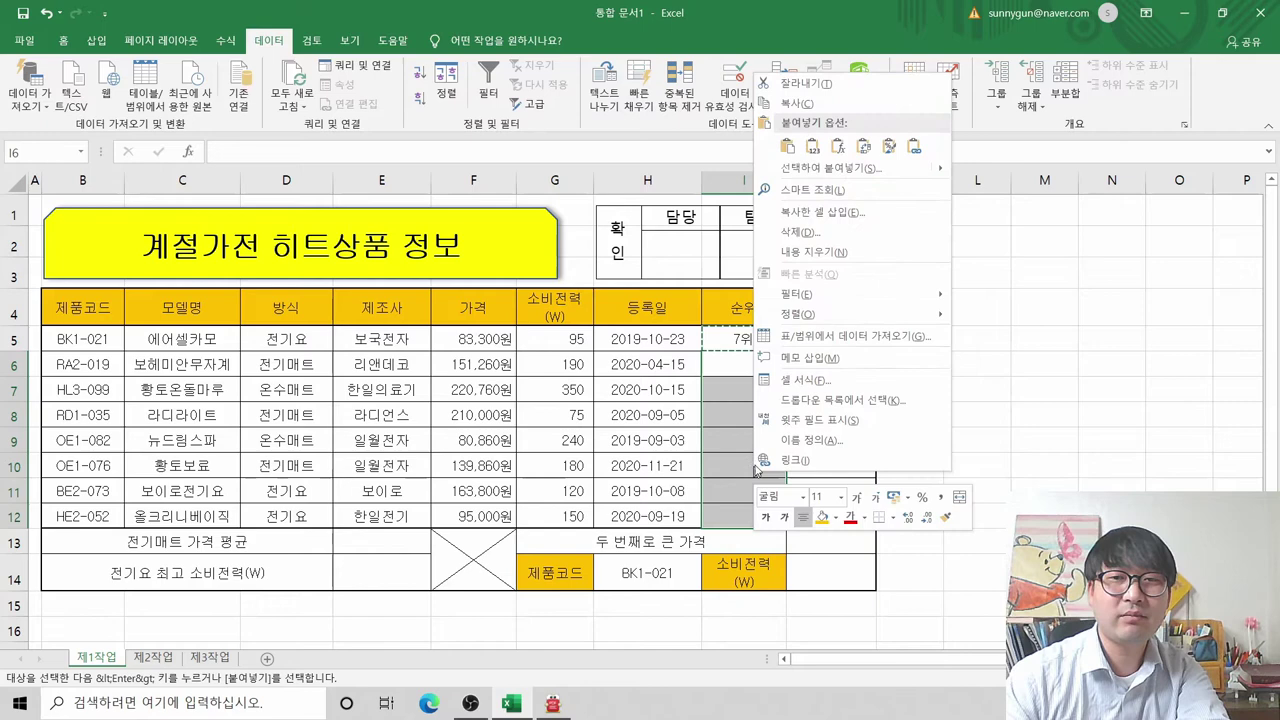
{"action": "left_click", "coordinate": [838, 147]}
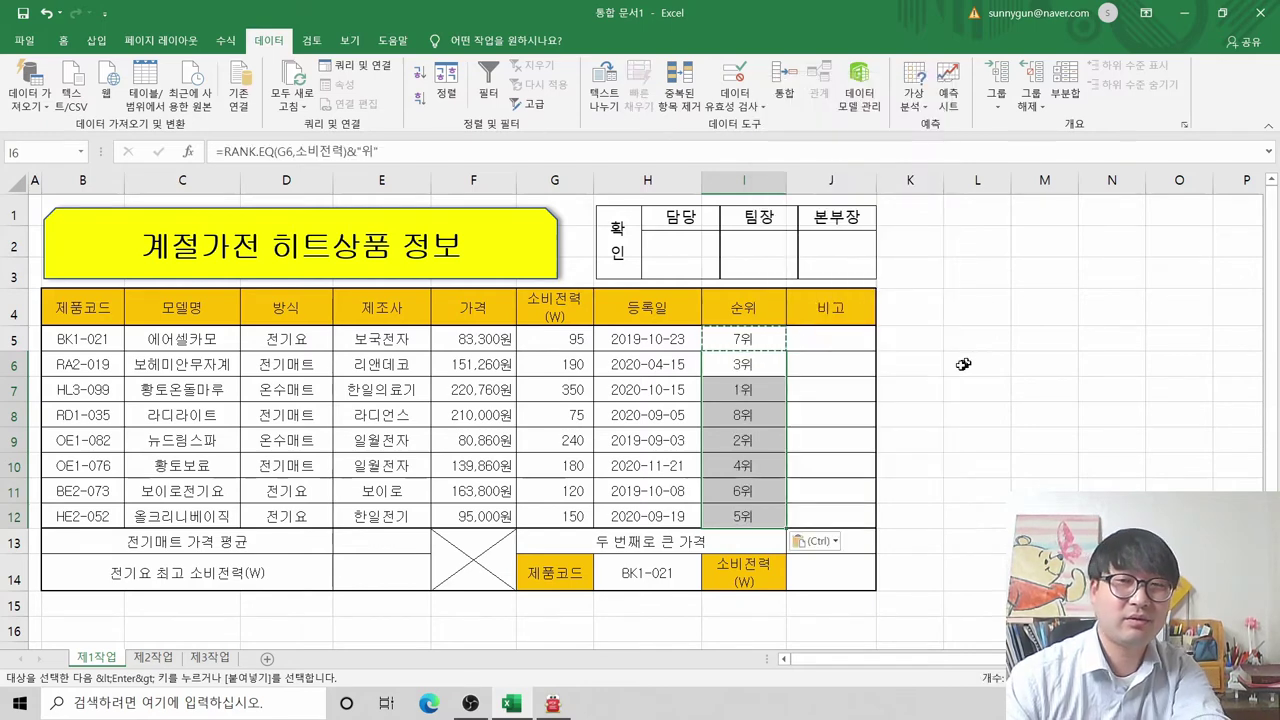
{"action": "left_click", "coordinate": [770, 345]}
{"action": "key", "text": "Escape"}
{"action": "key", "text": "Escape"}
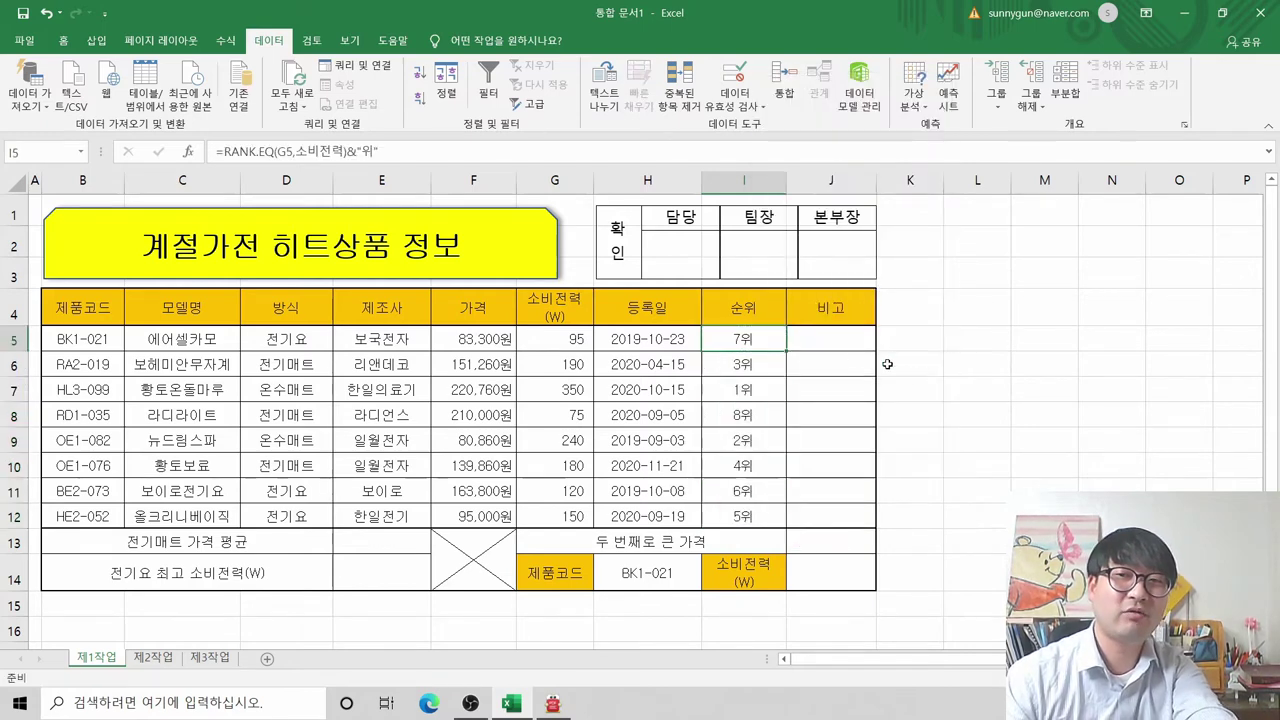
Step: Switch to the exam PDF in 알PDF and strike through both lines of the completed task (1) 순위
{"action": "key", "text": "alt+Tab"}
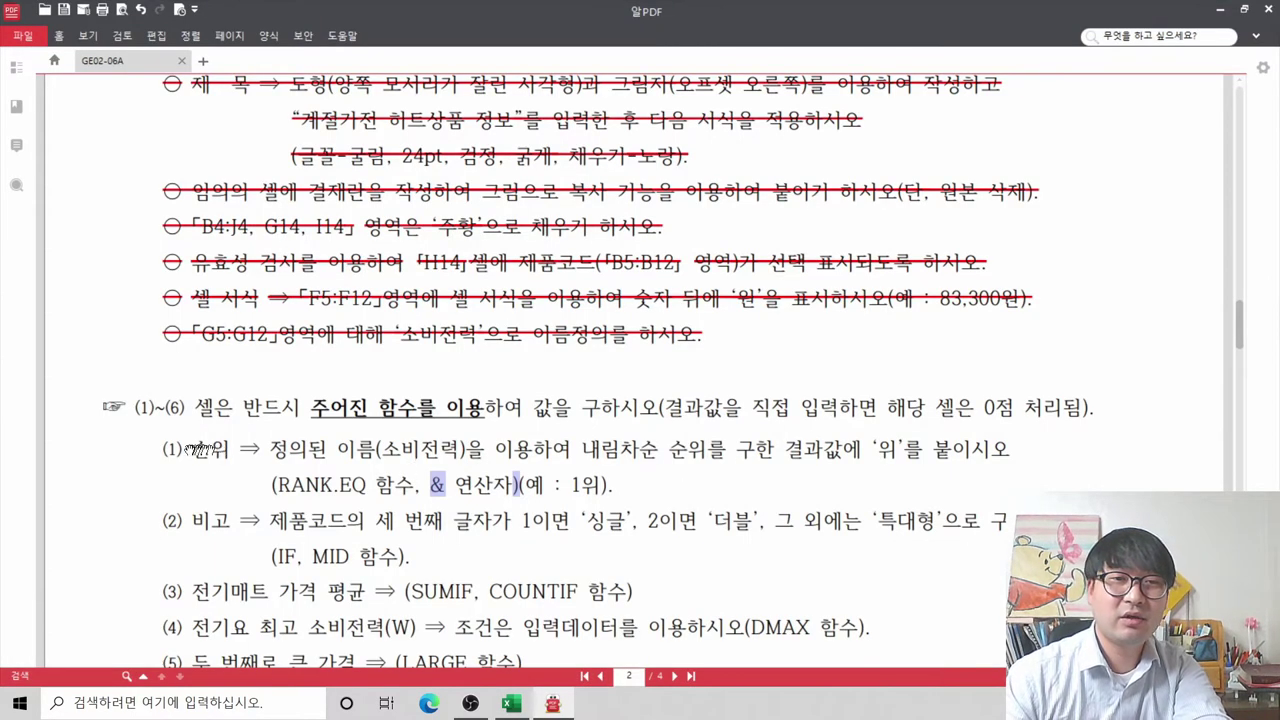
{"action": "left_click_drag", "start_coordinate": [163, 449], "coordinate": [615, 488]}
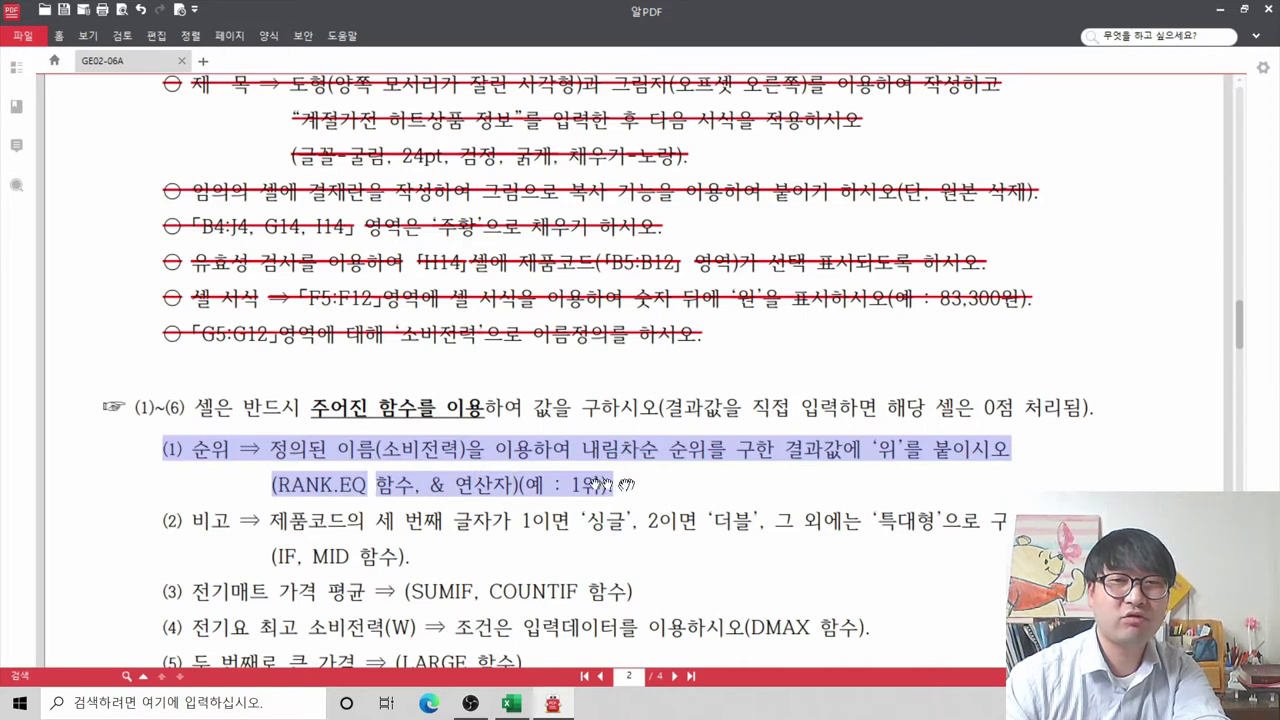
{"action": "right_click", "coordinate": [597, 486]}
{"action": "left_click", "coordinate": [656, 572]}
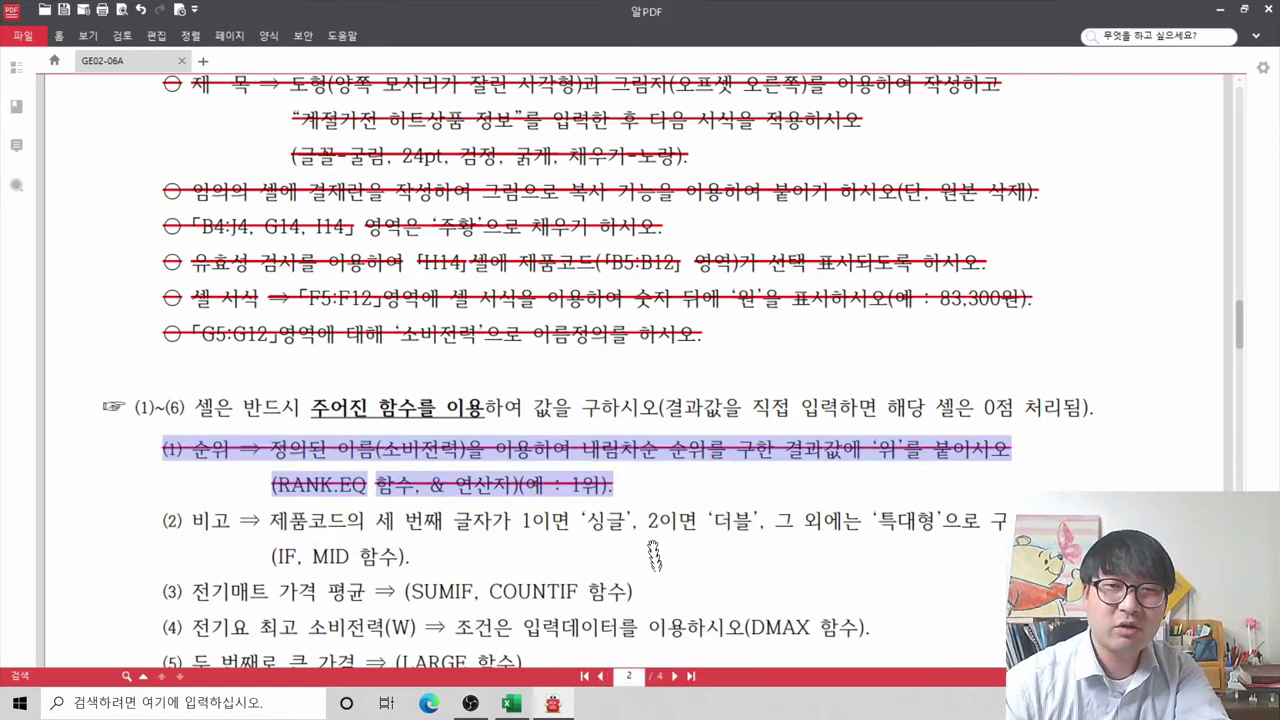
{"action": "left_click", "coordinate": [612, 485]}
{"action": "left_click", "coordinate": [595, 522]}
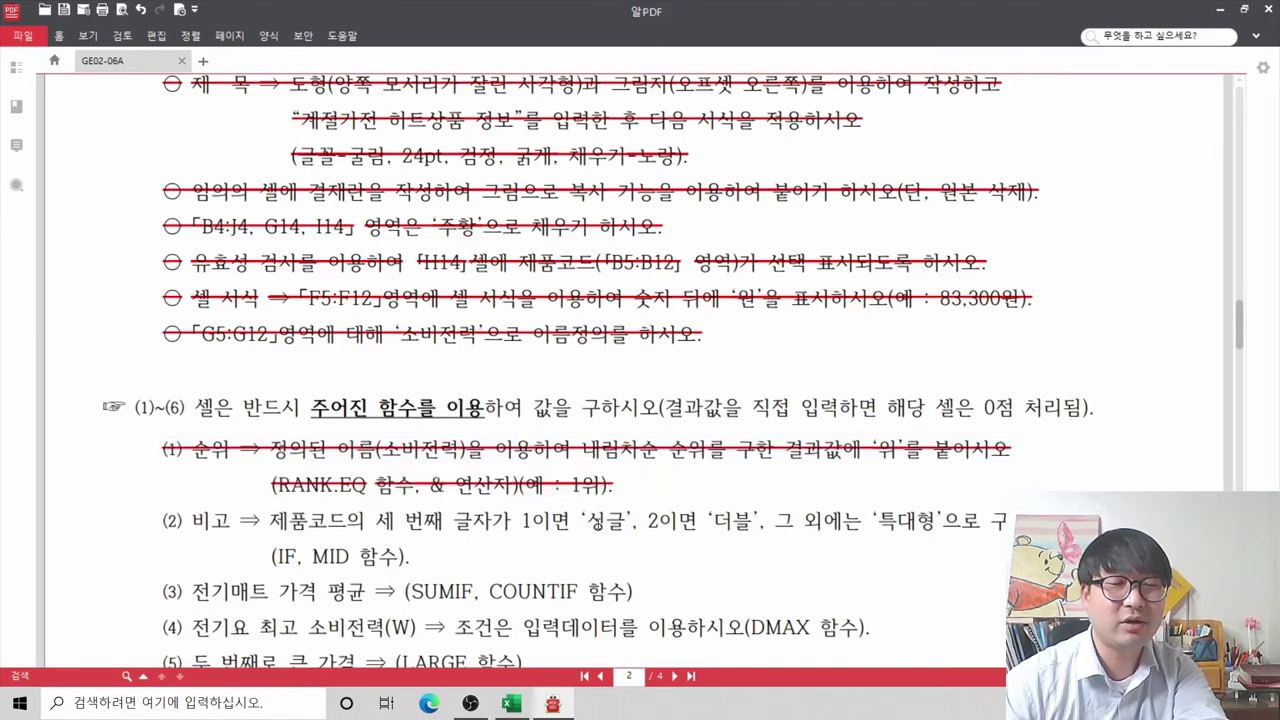
Step: Examine task (2) in the exam PDF alongside the 비고 cells J5:J12 in Excel and the sample output table
{"action": "scroll", "coordinate": [598, 520], "scroll_direction": "down", "scroll_amount": 1}
{"action": "scroll", "coordinate": [199, 420], "scroll_direction": "down", "scroll_amount": 2}
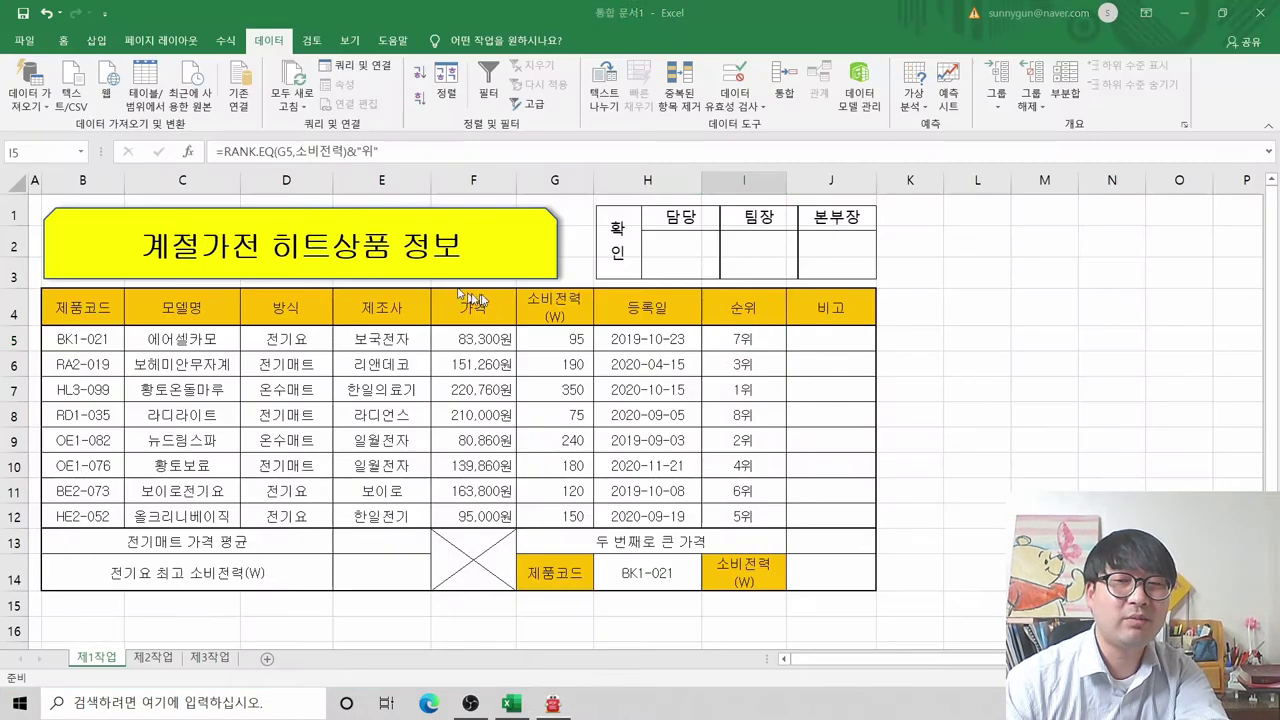
{"action": "key", "text": "alt+Tab"}
{"action": "left_click_drag", "start_coordinate": [819, 343], "coordinate": [827, 518]}
{"action": "key", "text": "alt+Tab"}
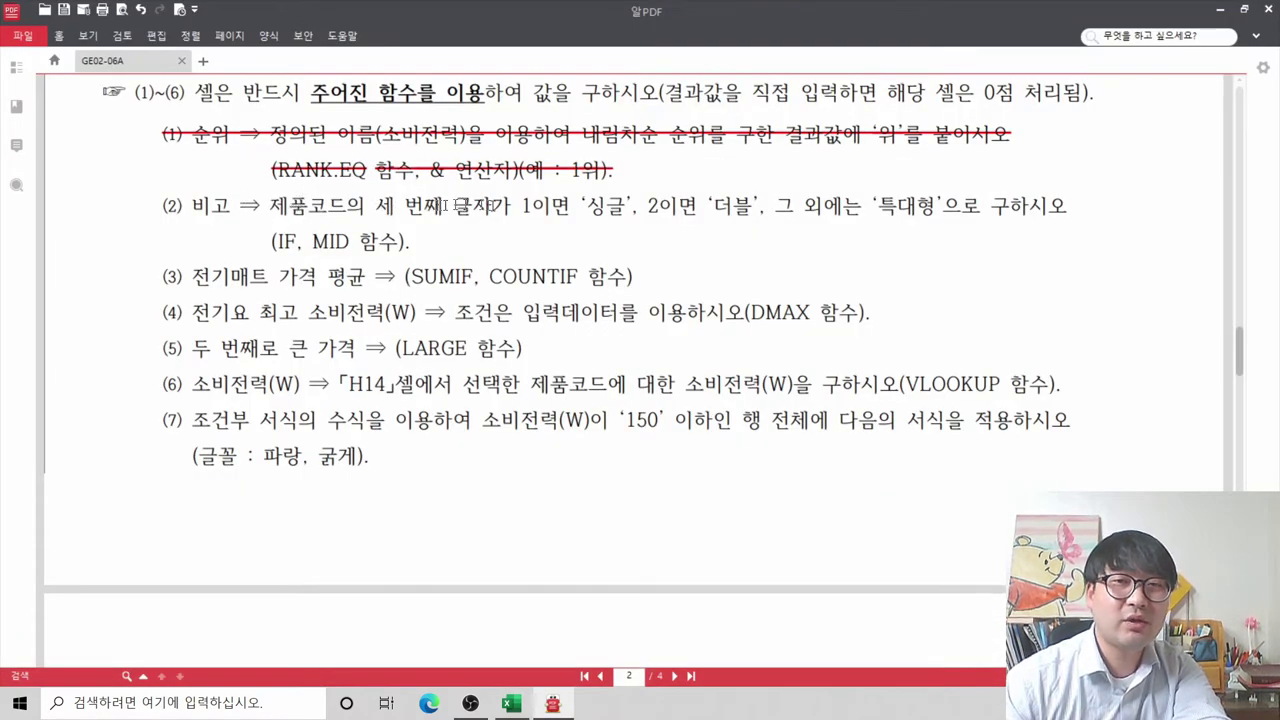
{"action": "scroll", "coordinate": [530, 258], "scroll_direction": "up", "scroll_amount": 10}
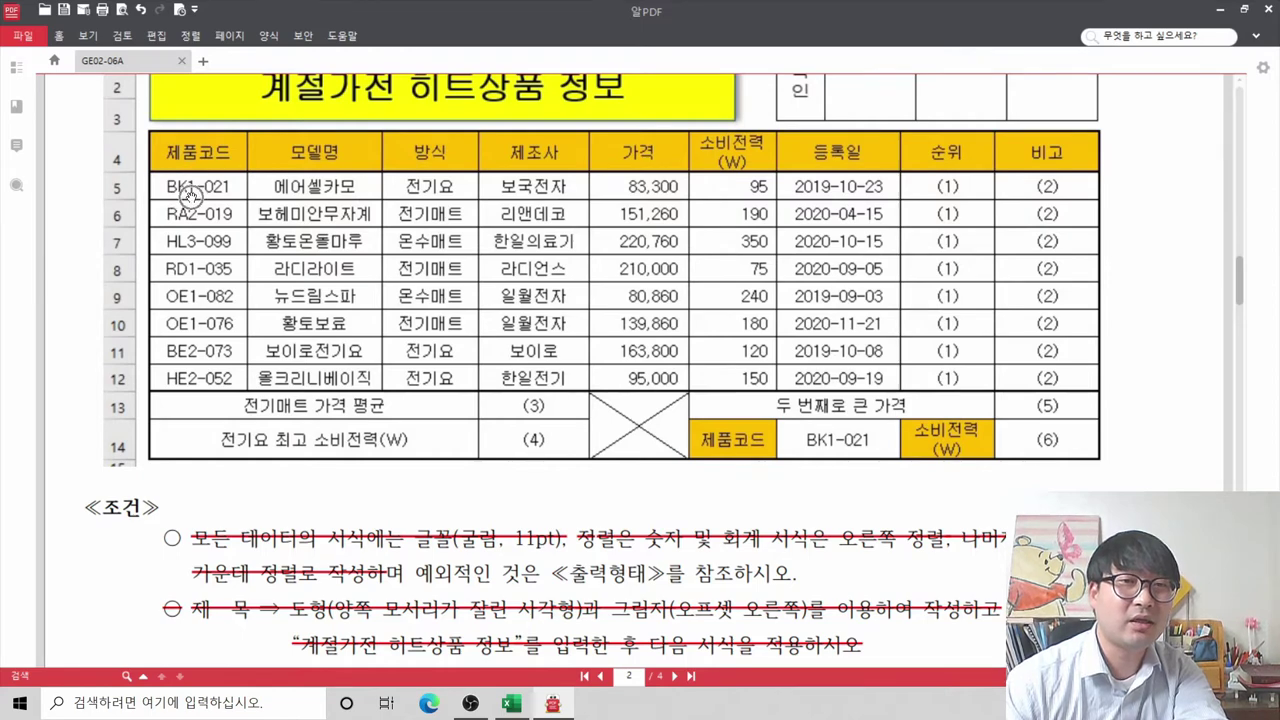
{"action": "scroll", "coordinate": [190, 196], "scroll_direction": "down", "scroll_amount": 5}
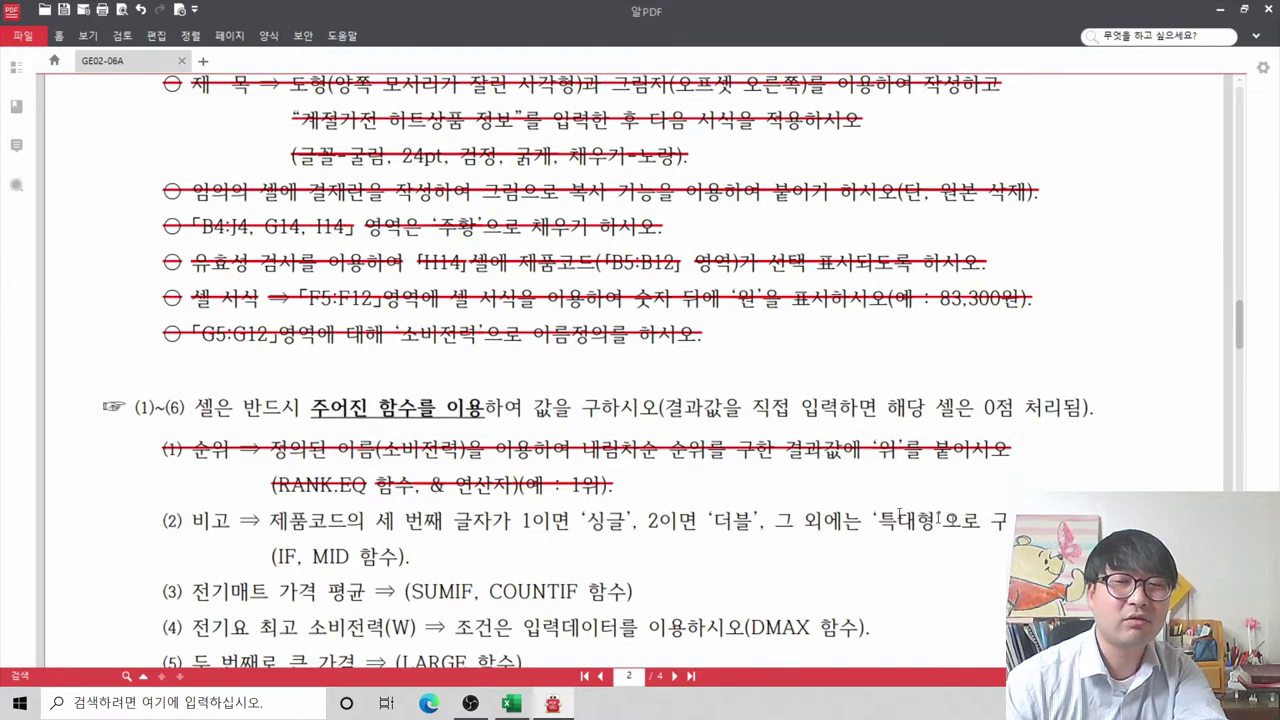
Step: Examine the third character of each 제품코드 in the sample table and the IF, MID requirement of task (2), then return to Excel
{"action": "scroll", "coordinate": [478, 453], "scroll_direction": "up", "scroll_amount": 6}
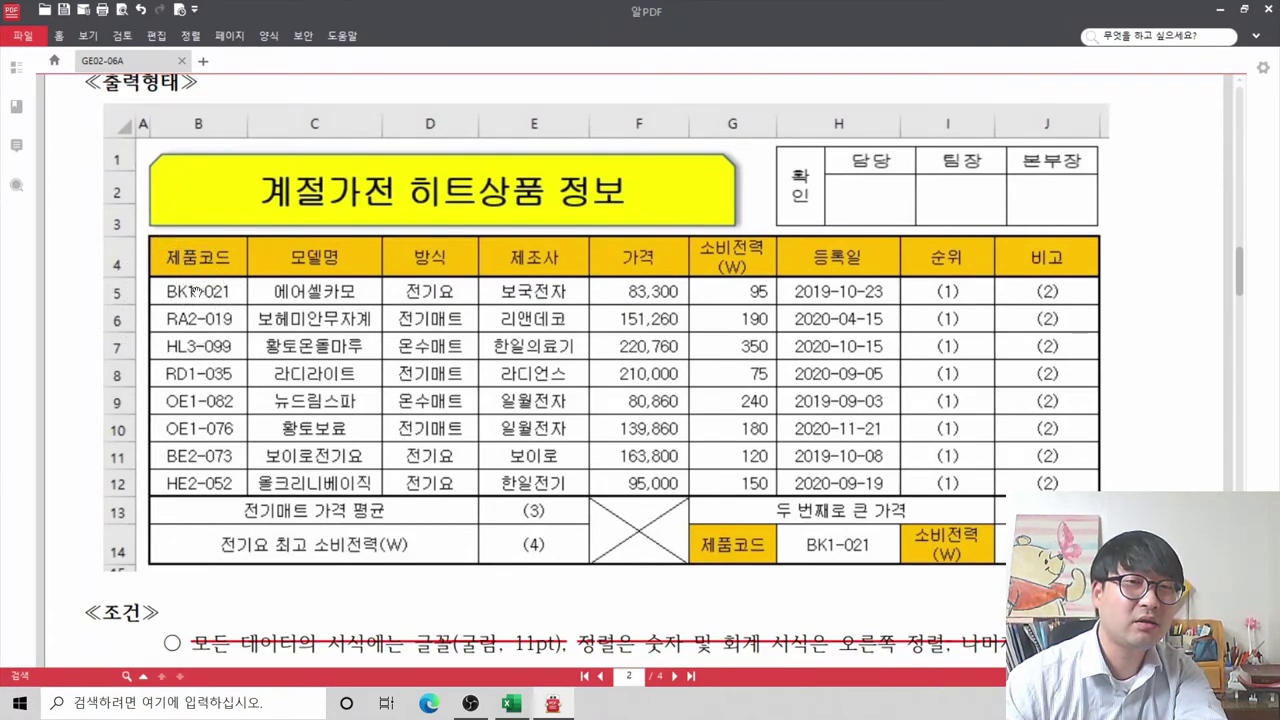
{"action": "key", "text": "ctrl"}
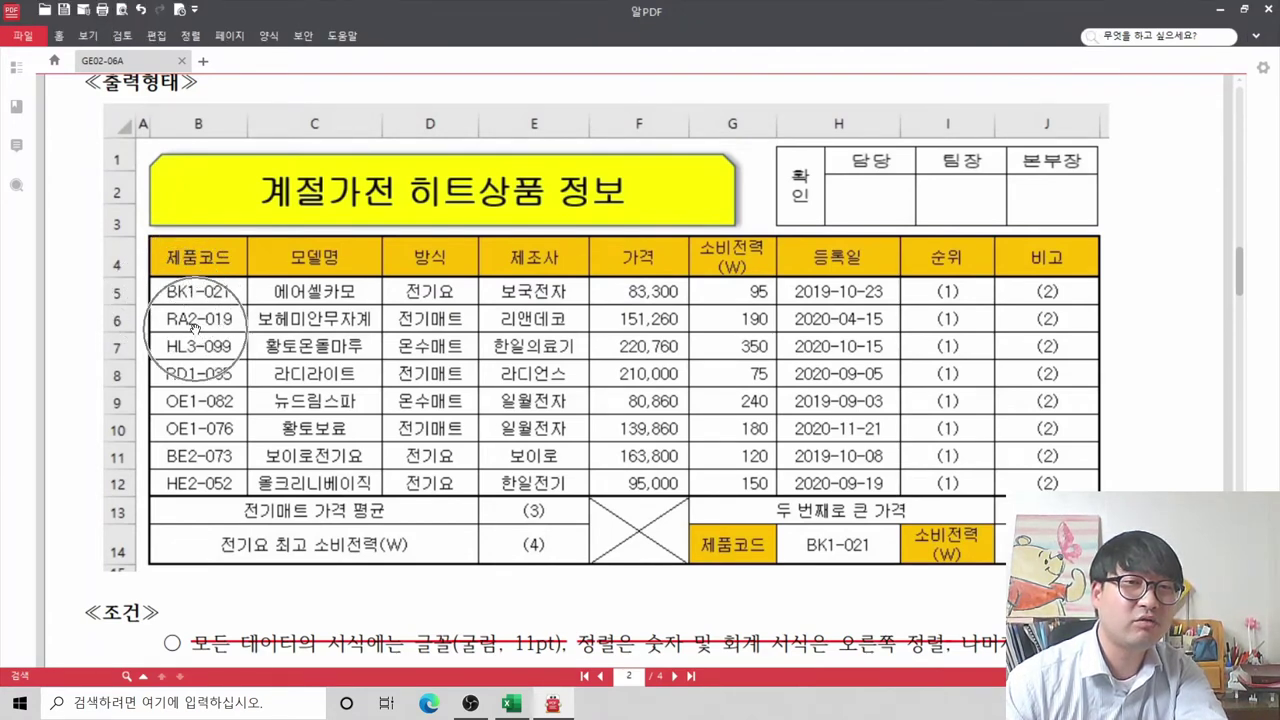
{"action": "key", "text": "ctrl"}
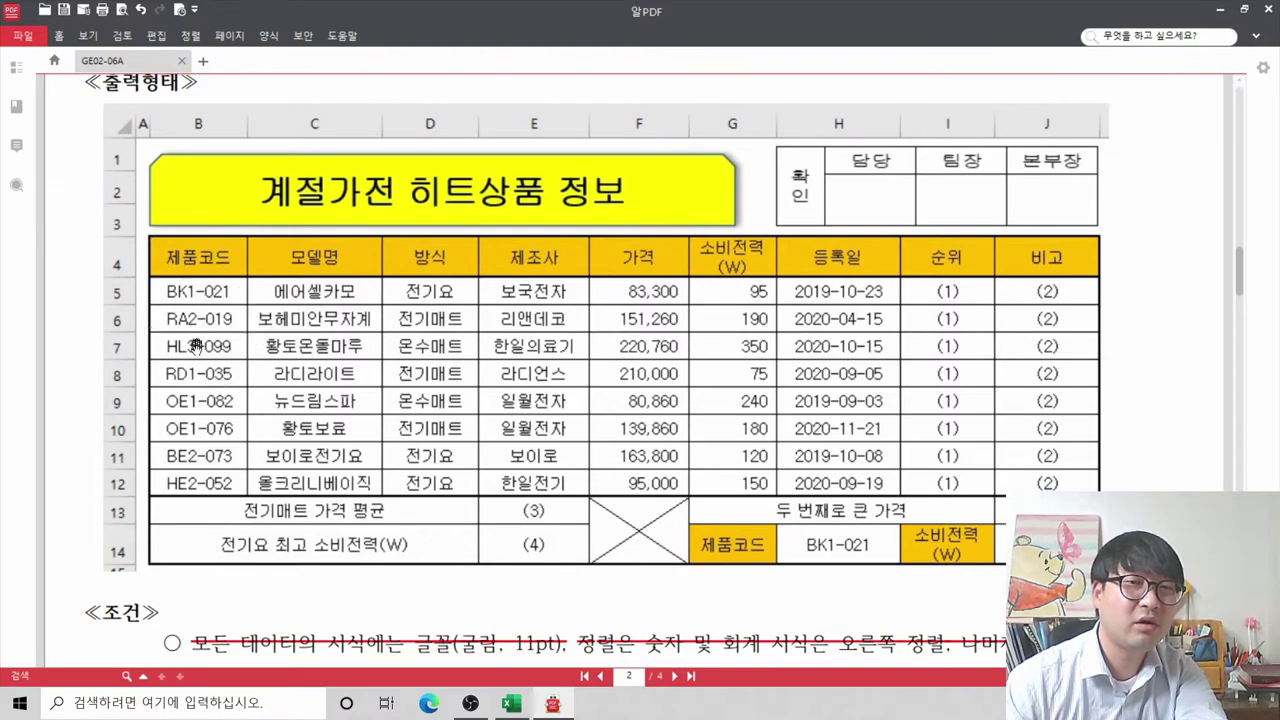
{"action": "key", "text": "ctrl"}
{"action": "key", "text": "ctrl"}
{"action": "key", "text": "ctrl"}
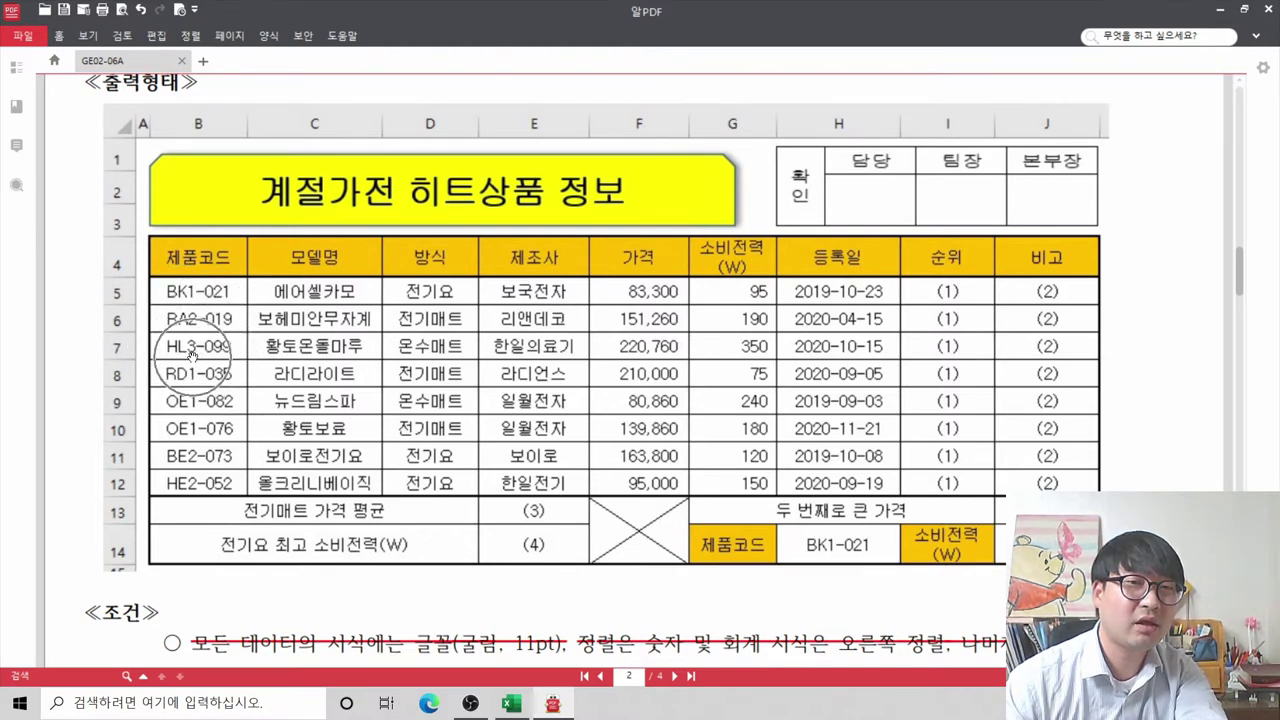
{"action": "key", "text": "ctrl"}
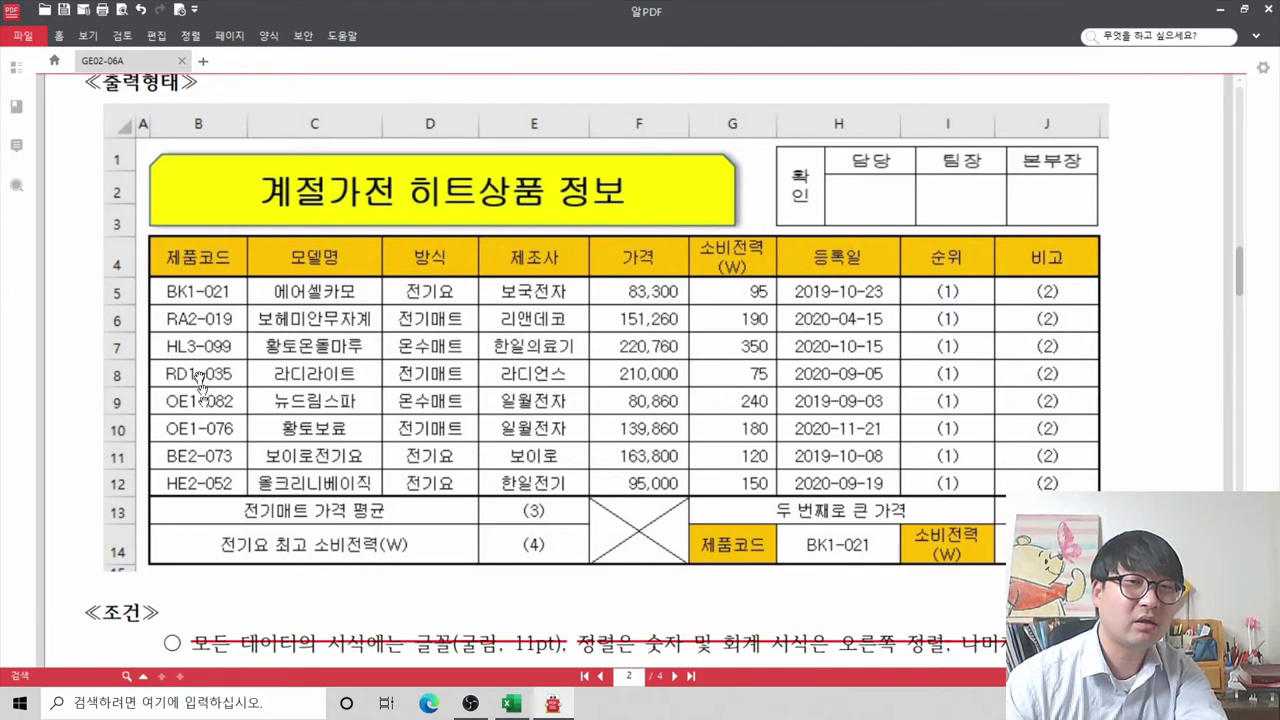
{"action": "key", "text": "ctrl"}
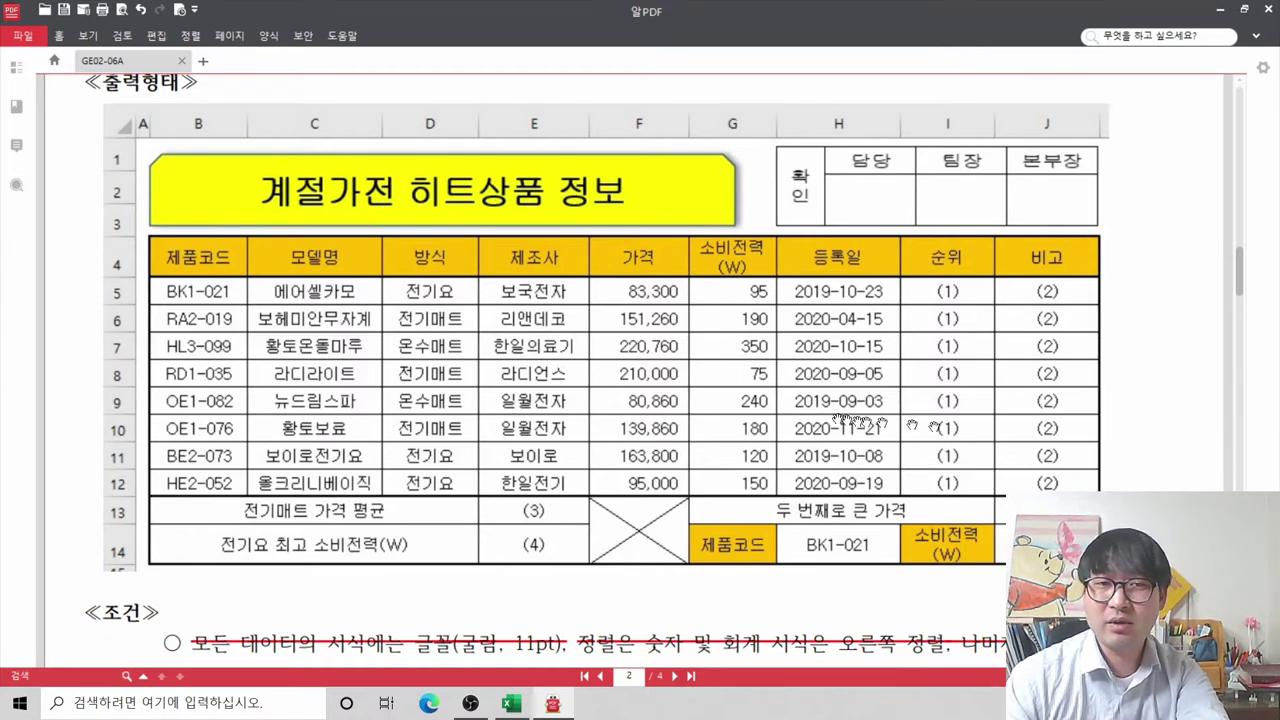
{"action": "scroll", "coordinate": [650, 370], "scroll_direction": "down", "scroll_amount": 5}
{"action": "scroll", "coordinate": [612, 355], "scroll_direction": "down", "scroll_amount": 4}
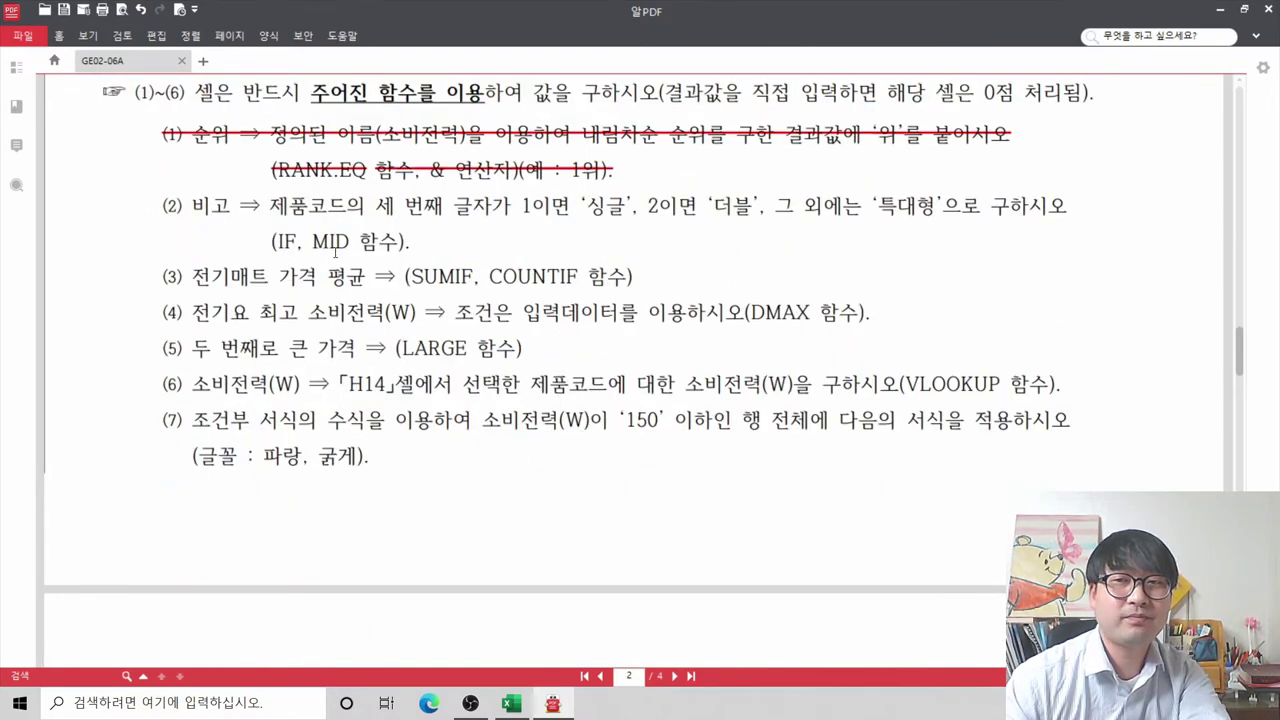
{"action": "key", "text": "alt+Tab"}
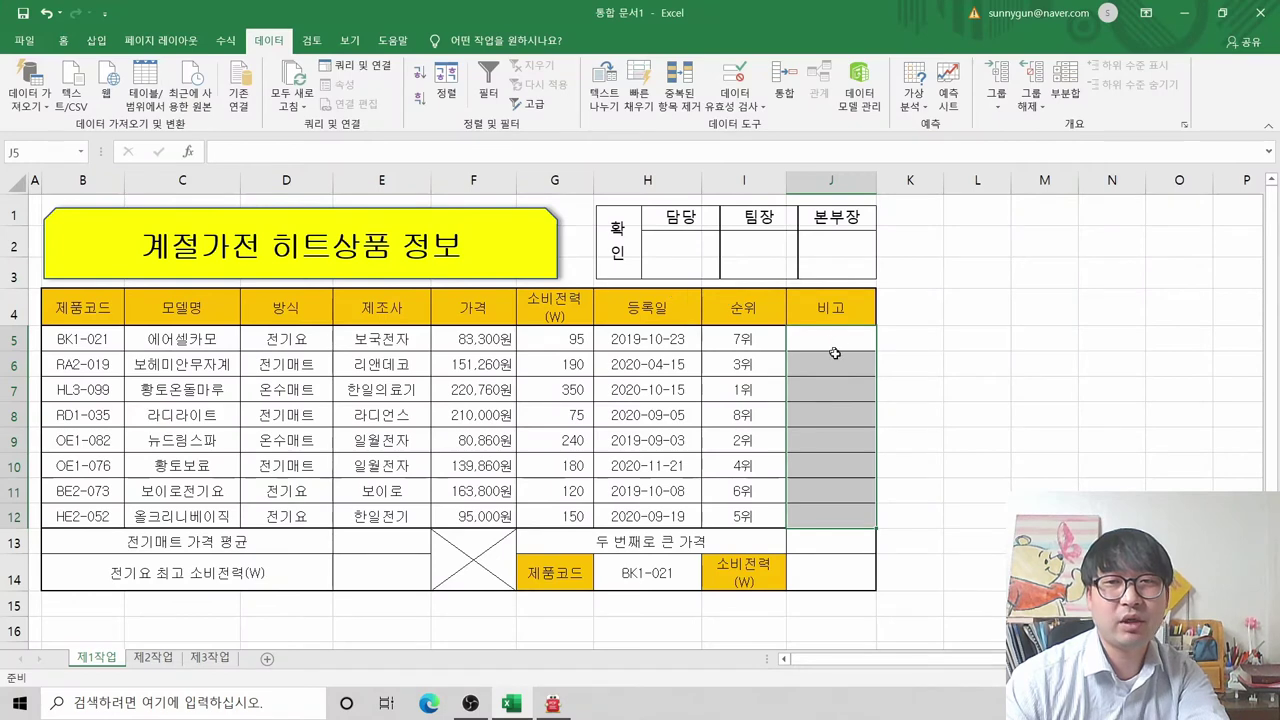
Step: Start an IF function in 비고 cell J5 and show its function arguments, with the dialog moved away from the table's first columns
{"action": "type", "text": "="}
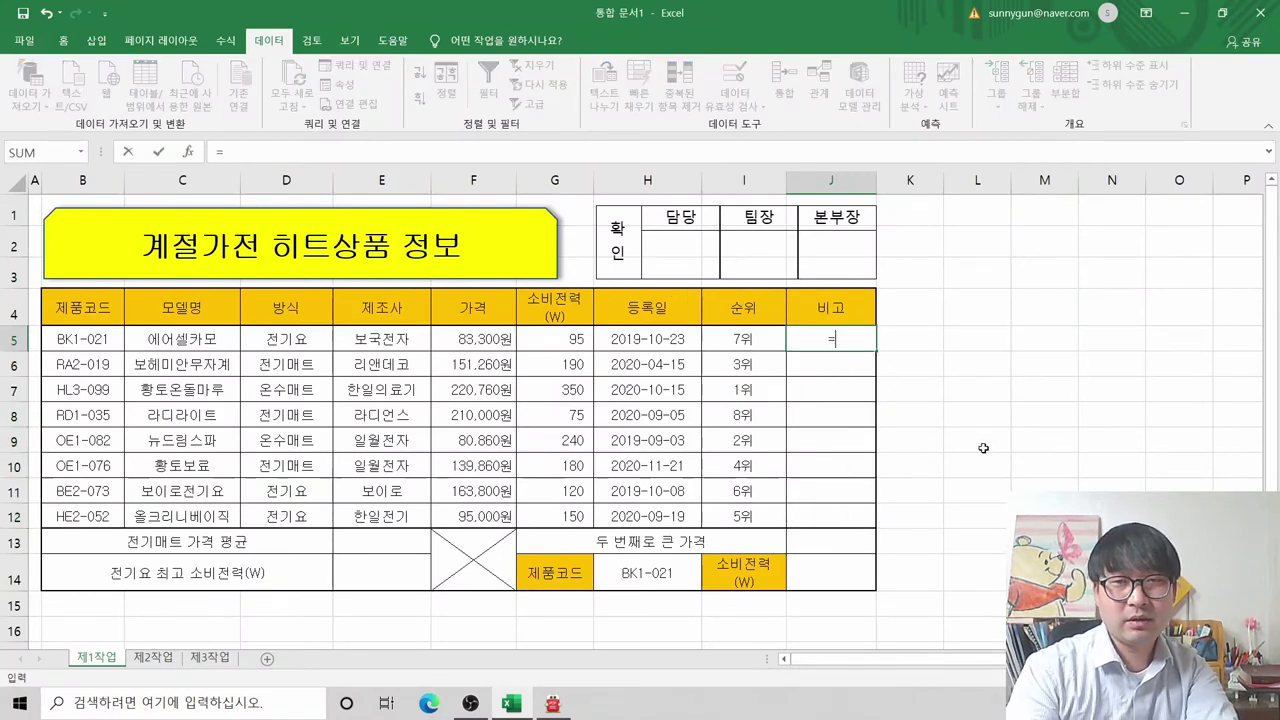
{"action": "type", "text": "ㅑ"}
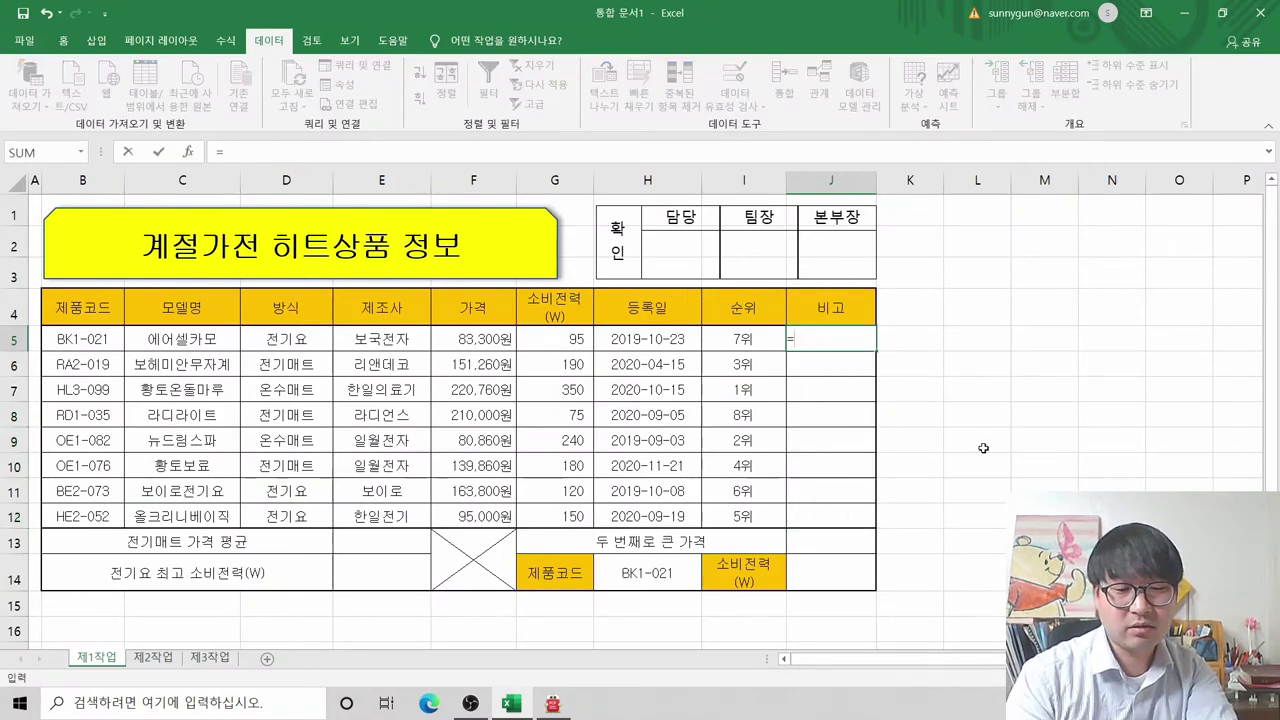
{"action": "type", "text": "if"}
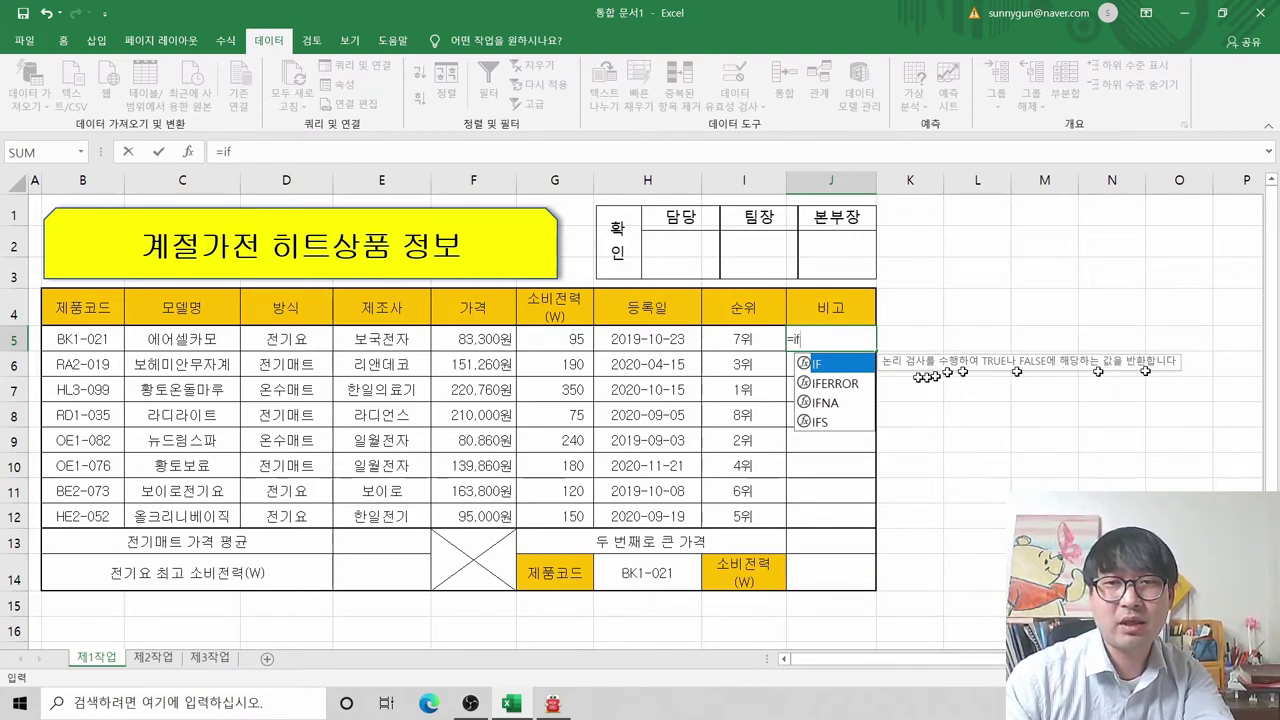
{"action": "double_click", "coordinate": [826, 365]}
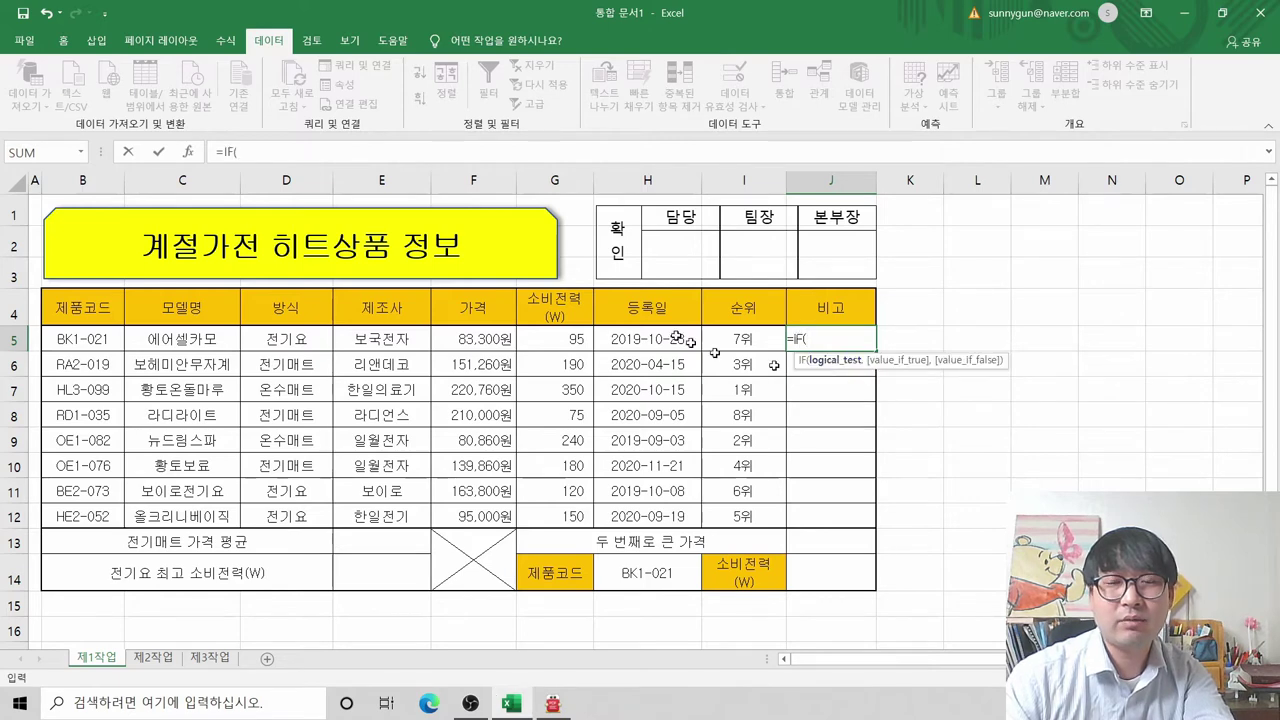
{"action": "left_click", "coordinate": [186, 160]}
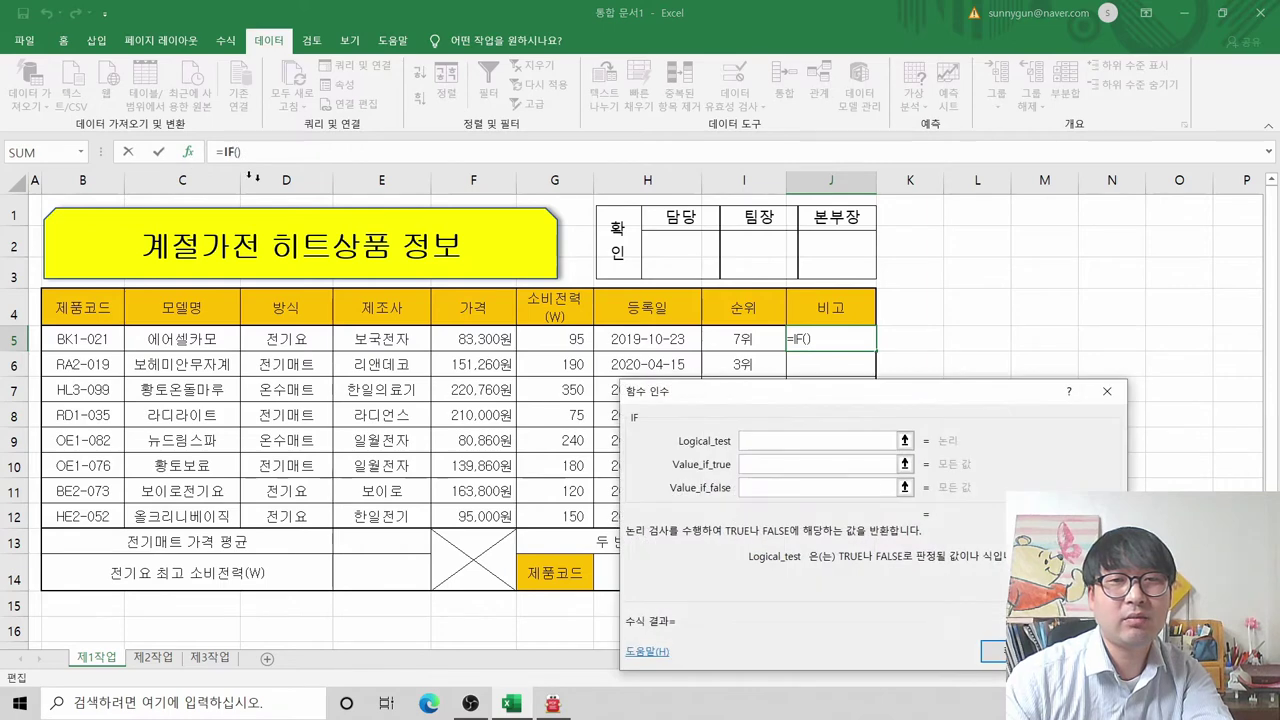
{"action": "left_click_drag", "start_coordinate": [766, 395], "coordinate": [402, 152]}
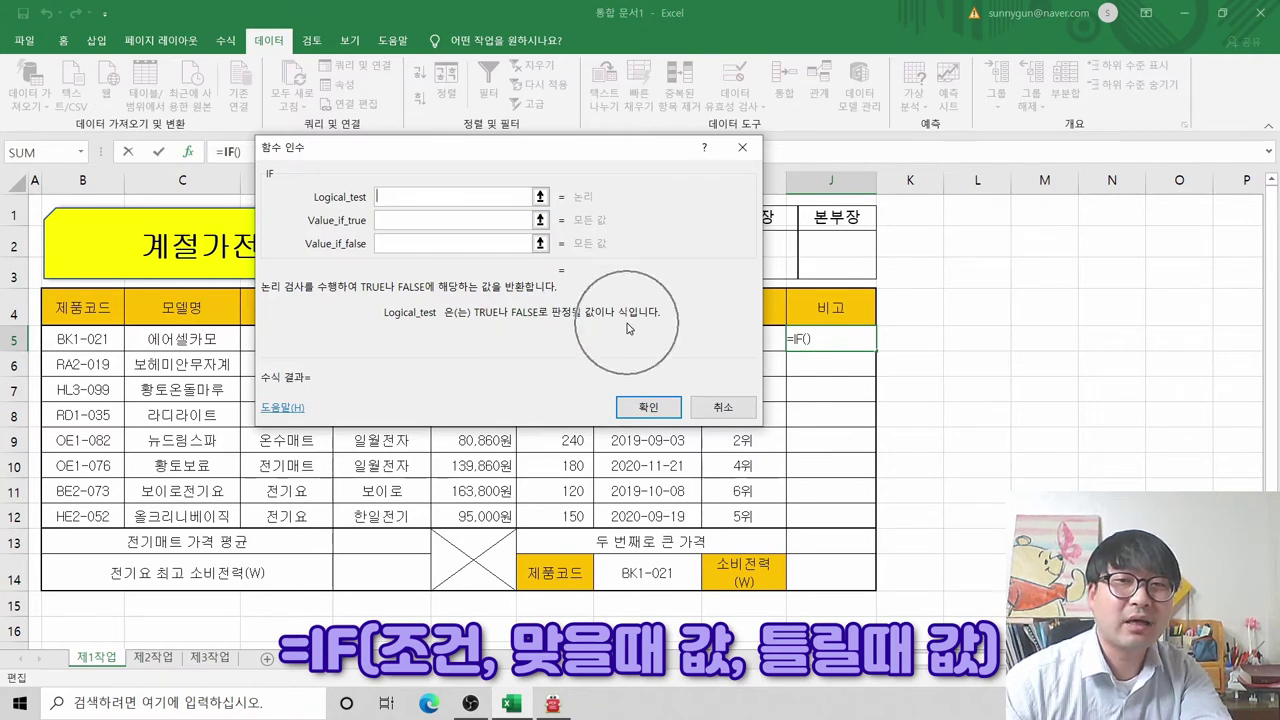
{"action": "left_click_drag", "start_coordinate": [627, 328], "coordinate": [922, 340]}
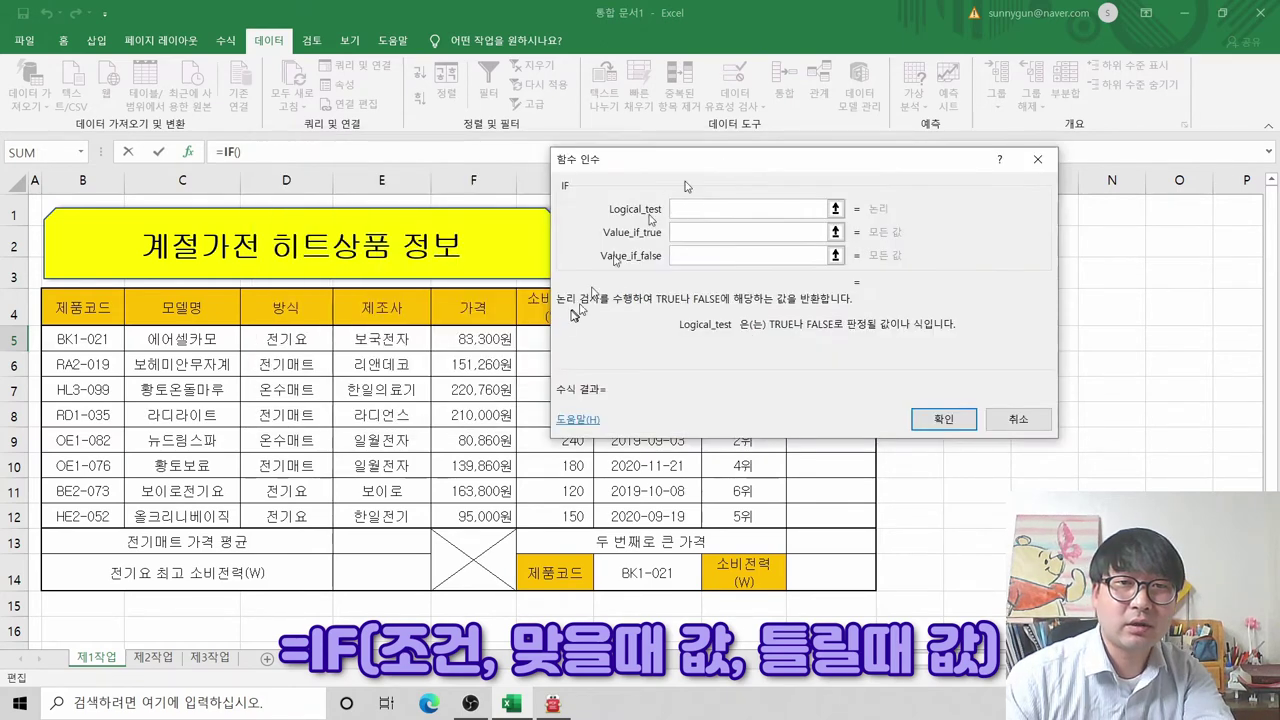
Step: Try 1+1=2 as the IF function's logical test, followed by 1+1=3, and compare how each evaluates
{"action": "type", "text": "1=2"}
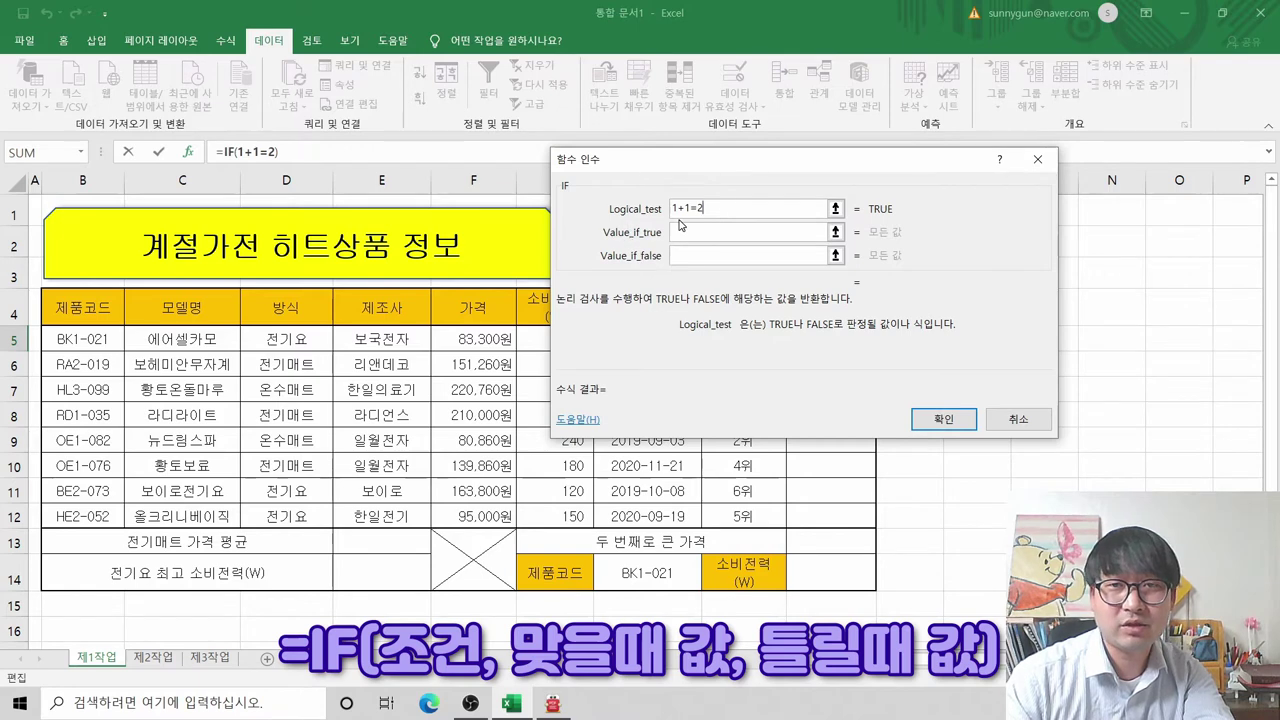
{"action": "left_click", "coordinate": [884, 223]}
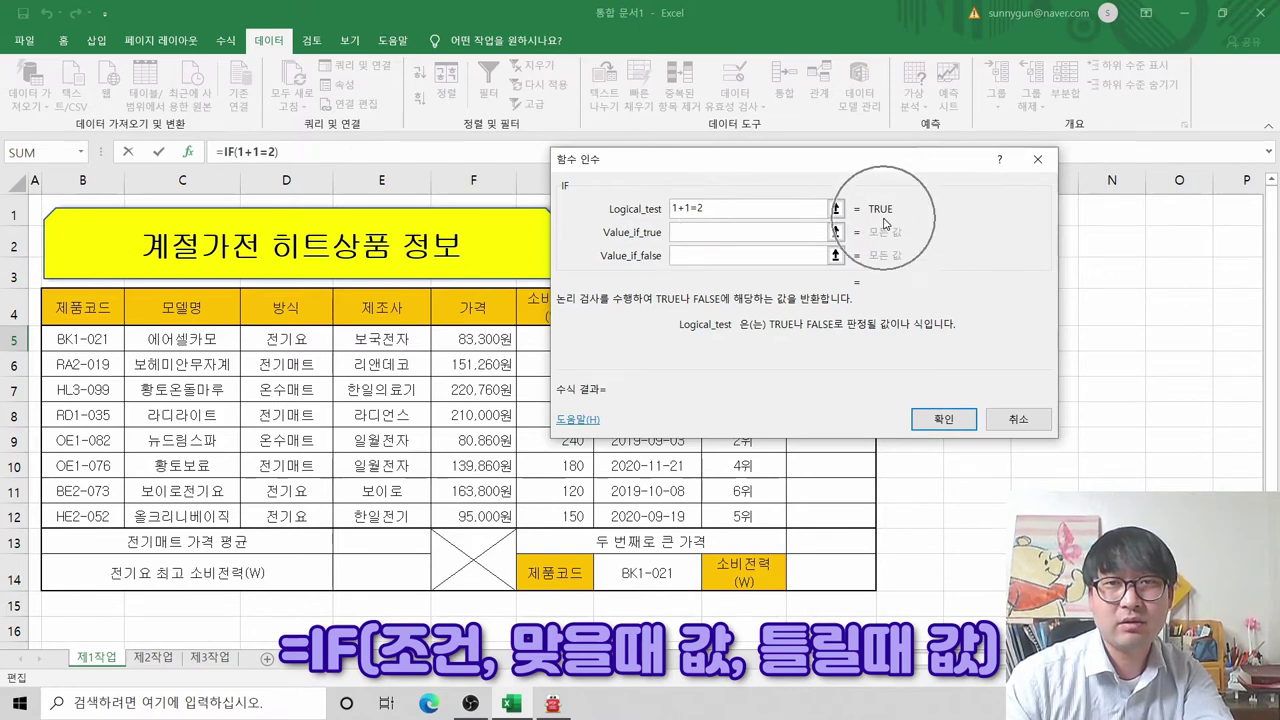
{"action": "key", "text": "BackSpace"}
{"action": "type", "text": "3"}
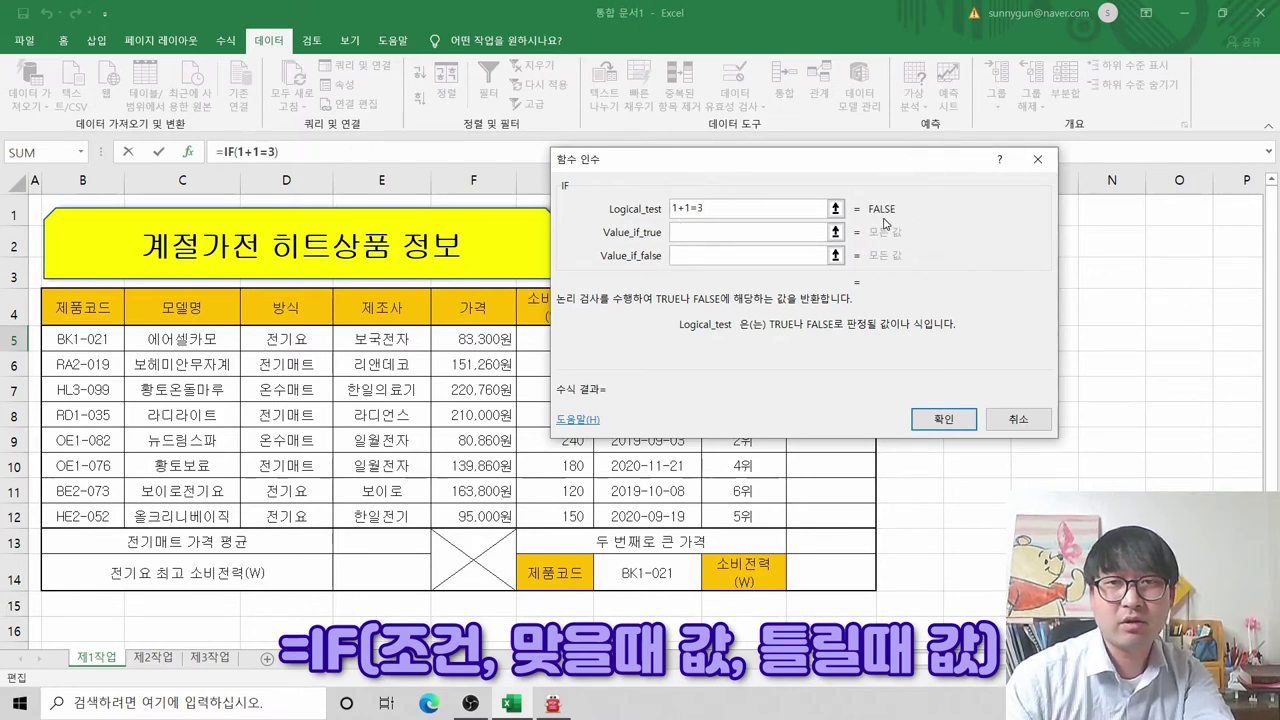
{"action": "left_click", "coordinate": [884, 222]}
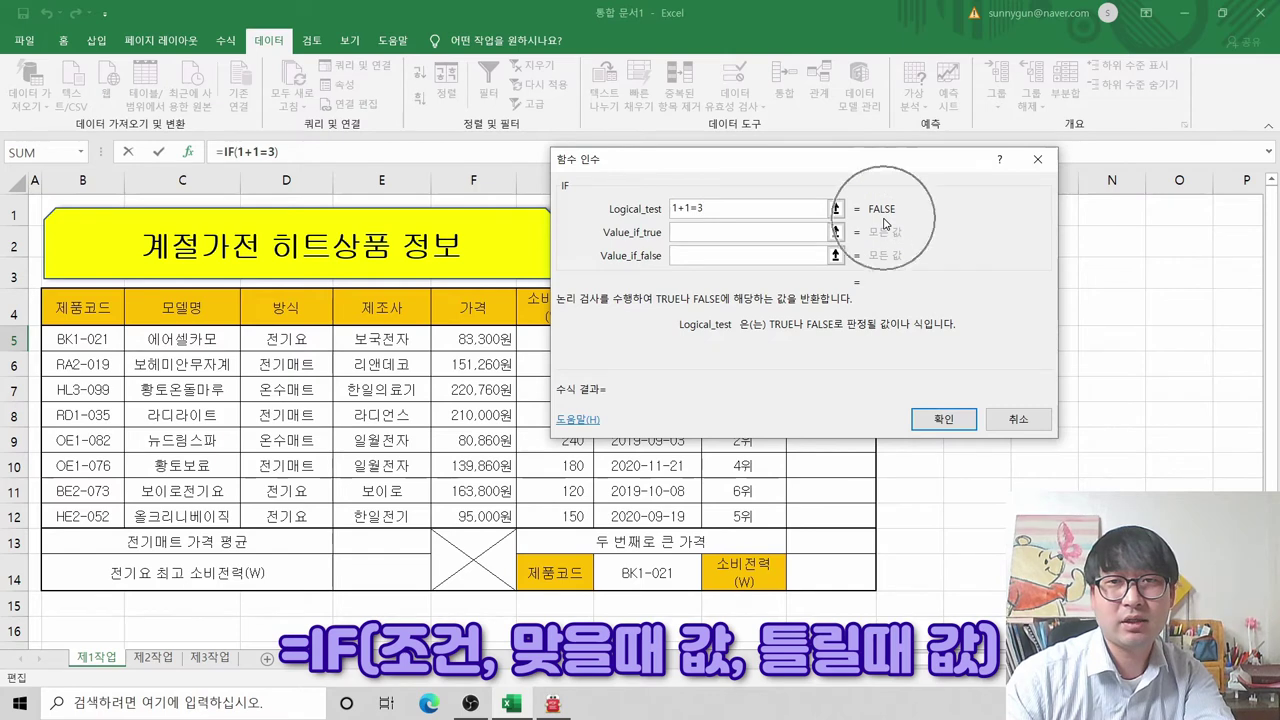
Step: Set the IF function's true value to 1 and its false value to 2
{"action": "left_click", "coordinate": [694, 235]}
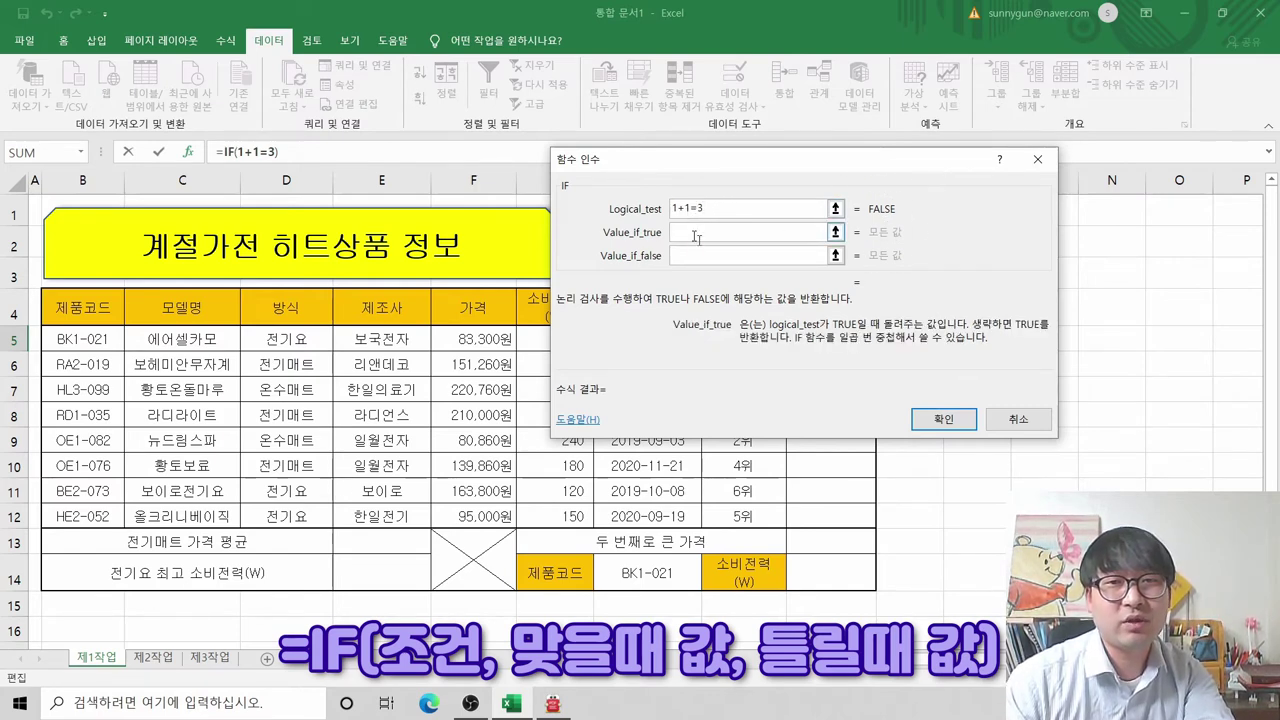
{"action": "left_click", "coordinate": [651, 242]}
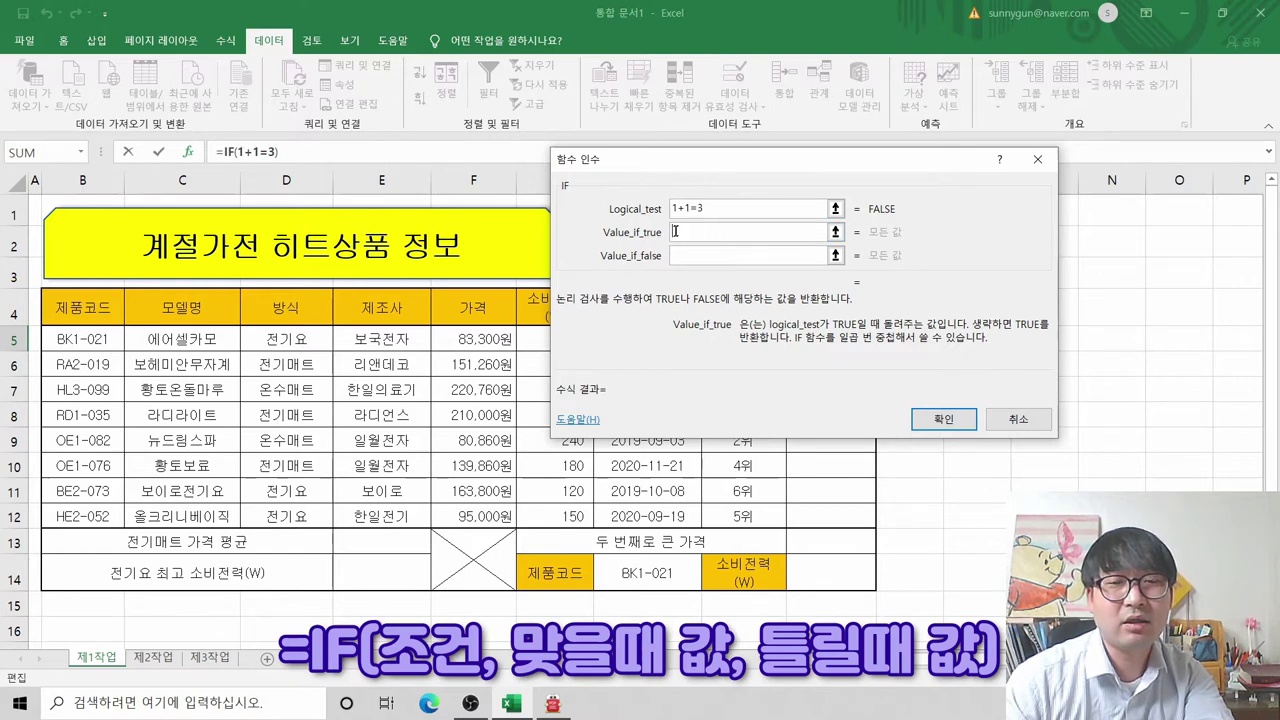
{"action": "left_click", "coordinate": [688, 237]}
{"action": "type", "text": "1"}
{"action": "left_click", "coordinate": [699, 255]}
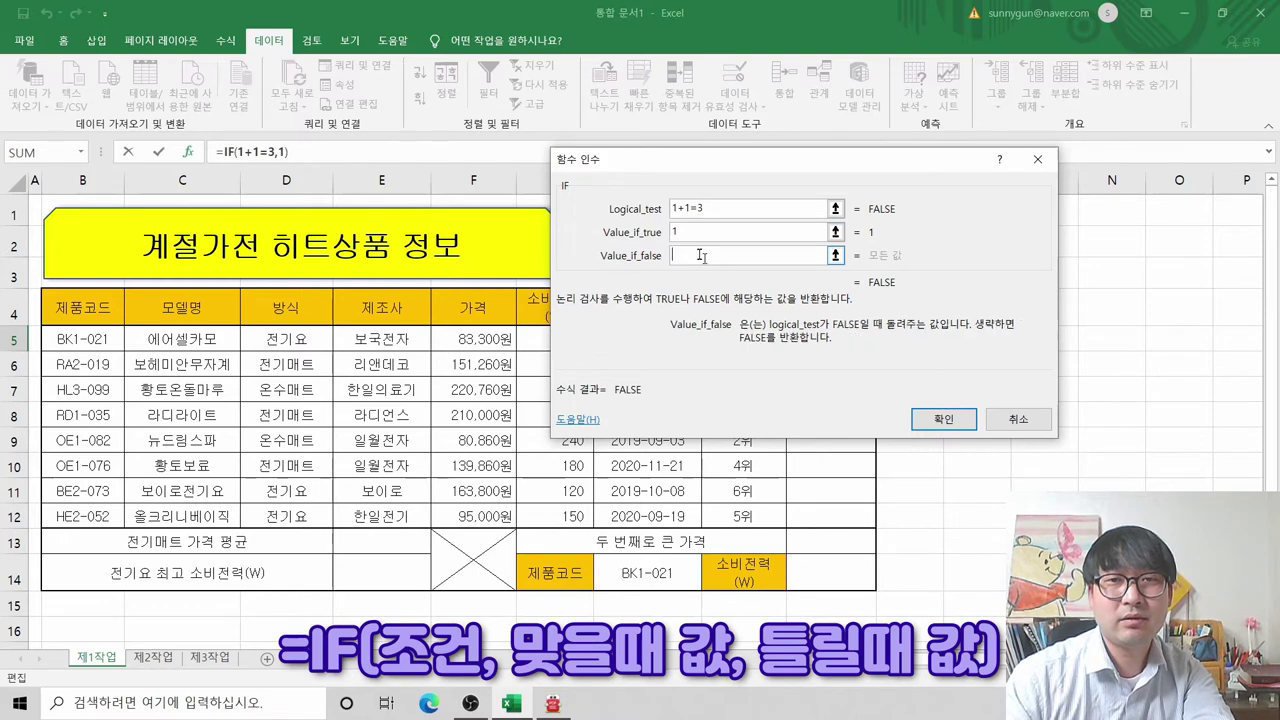
{"action": "type", "text": "2"}
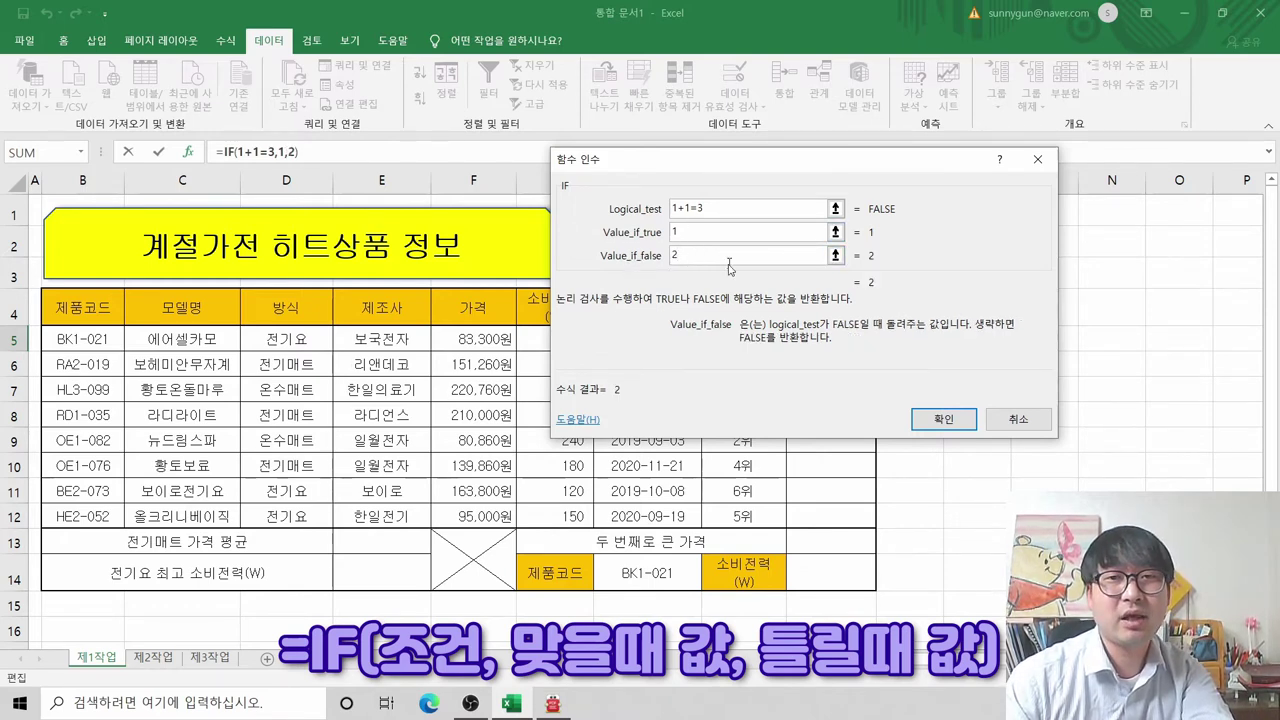
Step: Set the IF logical test to 1+1=2, check the result preview, and cancel the practice function
{"action": "left_click_drag", "start_coordinate": [706, 208], "coordinate": [672, 208]}
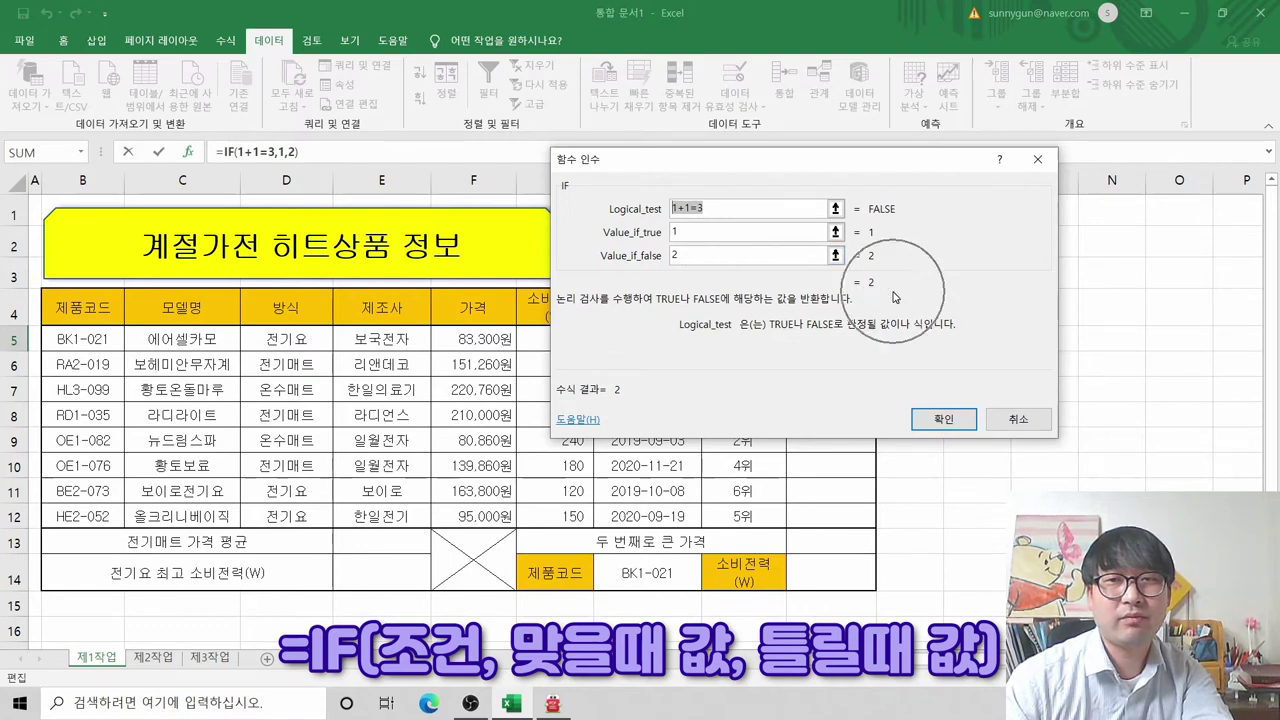
{"action": "left_click", "coordinate": [735, 207]}
{"action": "key", "text": "BackSpace"}
{"action": "type", "text": "2"}
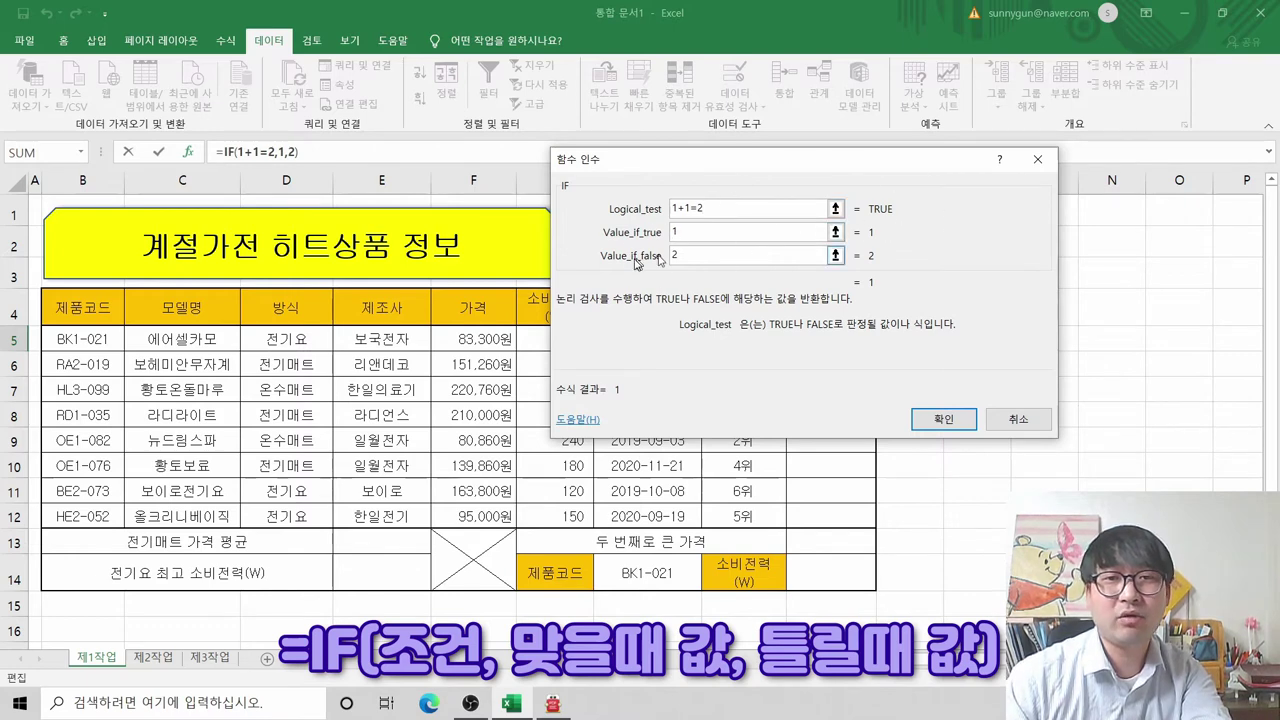
{"action": "left_click", "coordinate": [877, 291]}
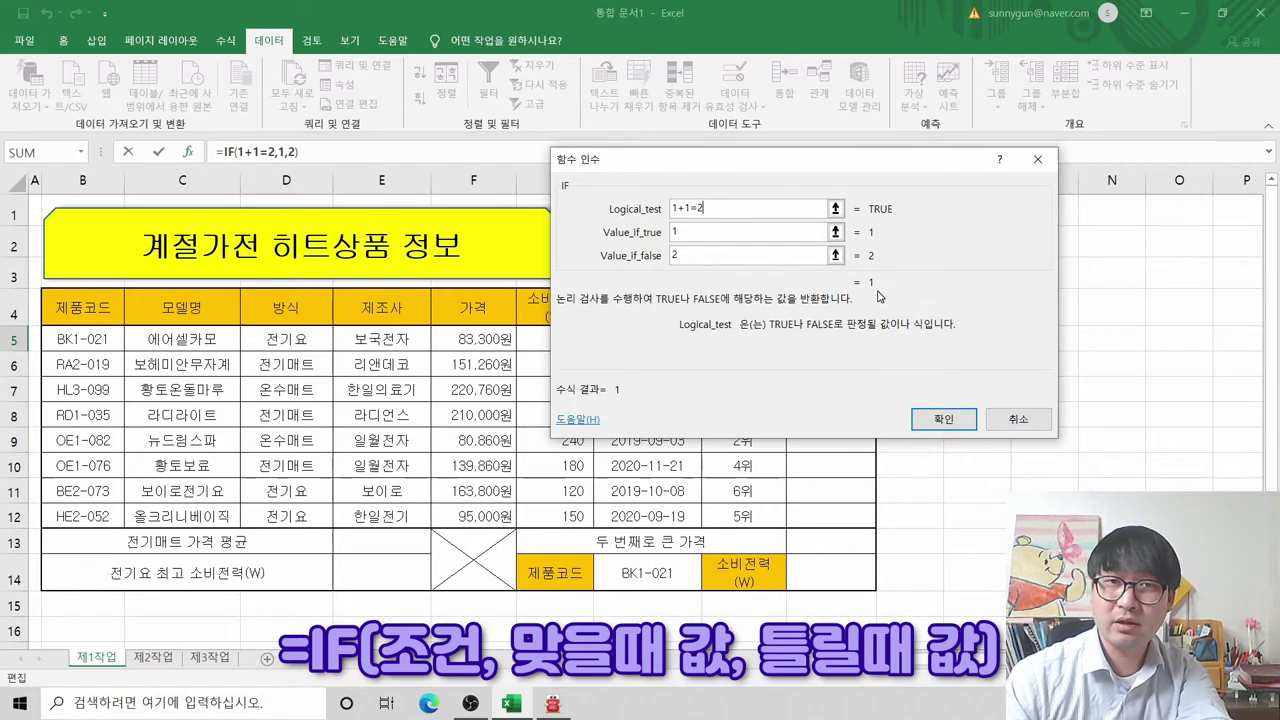
{"action": "left_click", "coordinate": [1019, 421]}
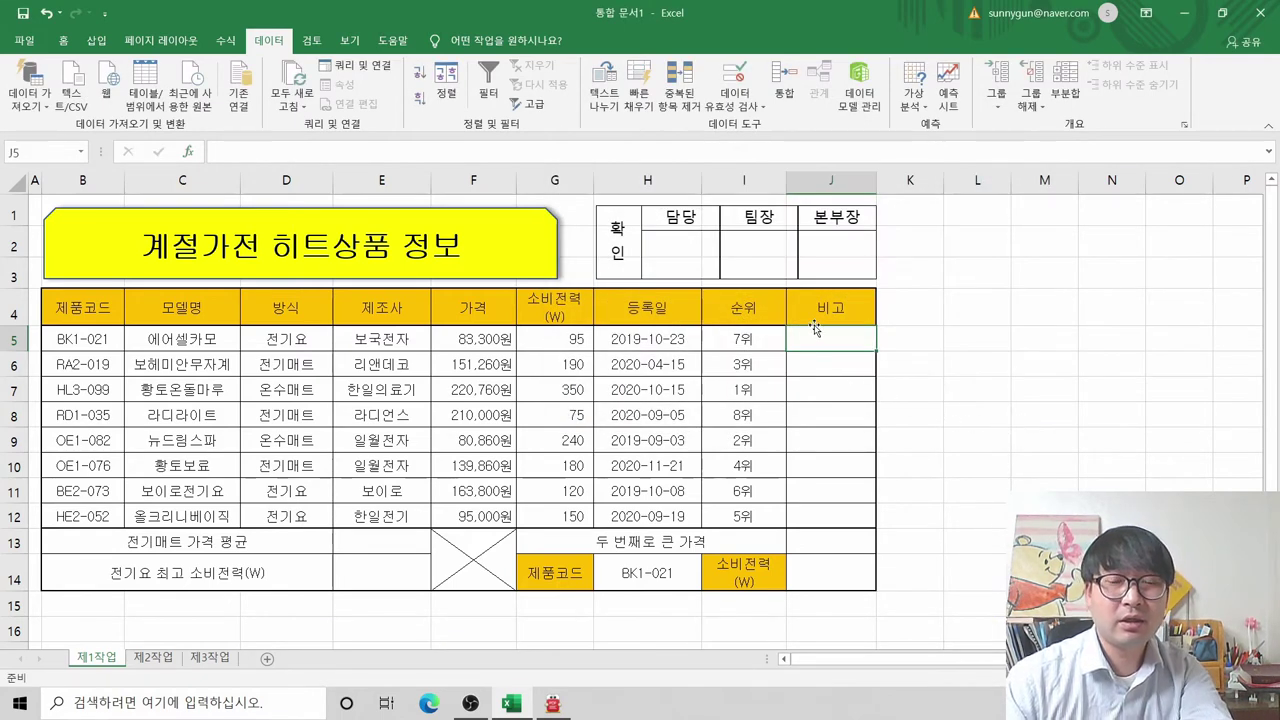
Step: Switch to the exam PDF in 알PDF to check the MID requirement of task (2), and return to Excel
{"action": "key", "text": "alt+Tab"}
{"action": "left_click", "coordinate": [338, 255]}
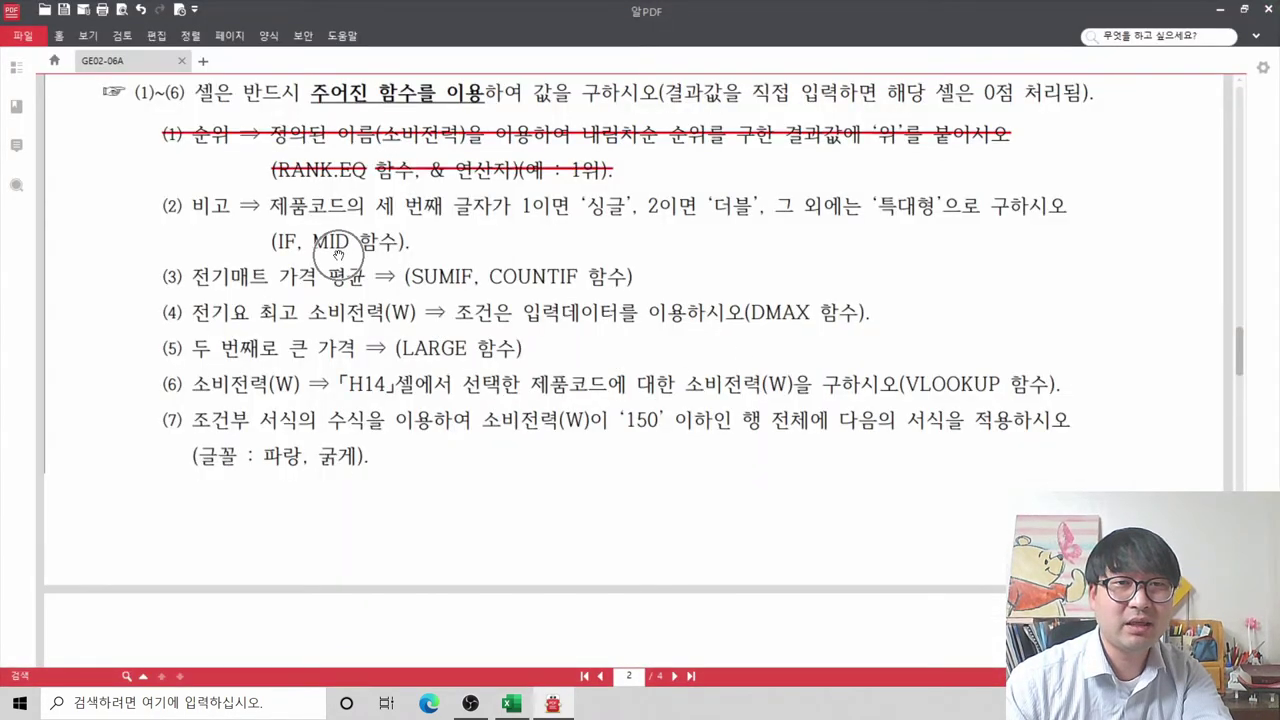
{"action": "key", "text": "alt+Tab"}
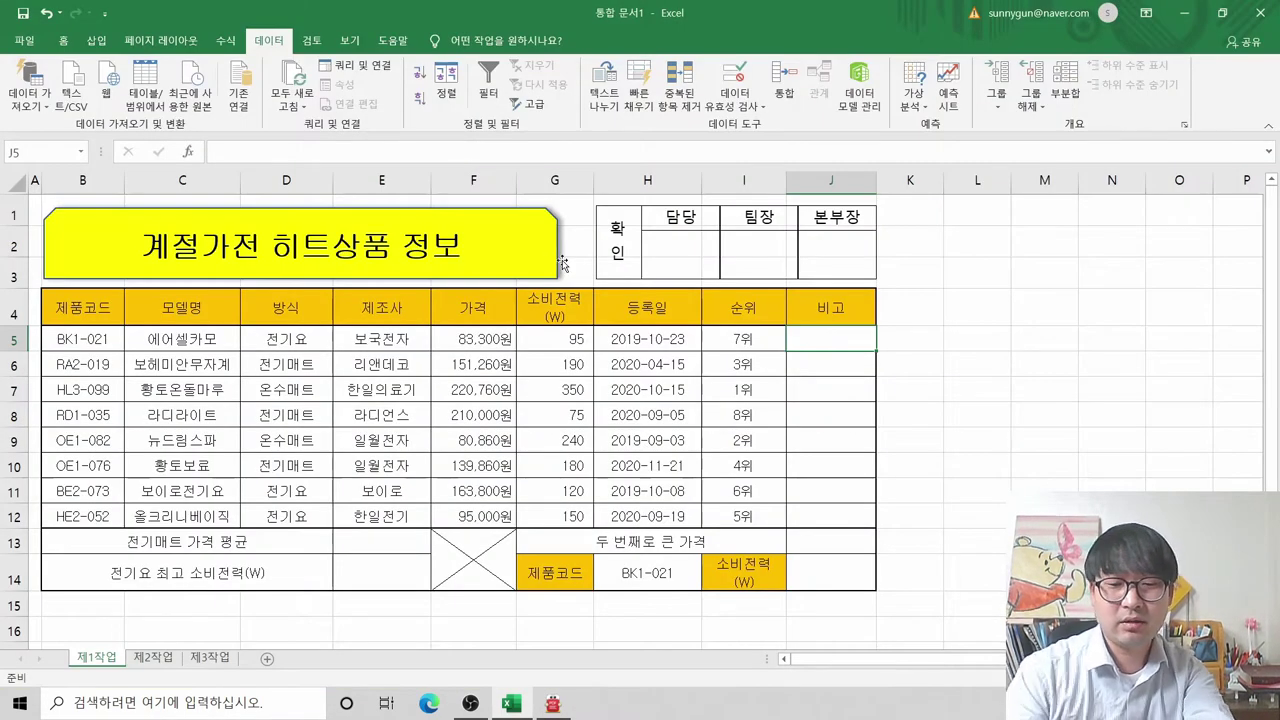
Step: Start a MID function in J5, show its function arguments, and use 제품코드 cell B5 as the text
{"action": "type", "text": "=mid"}
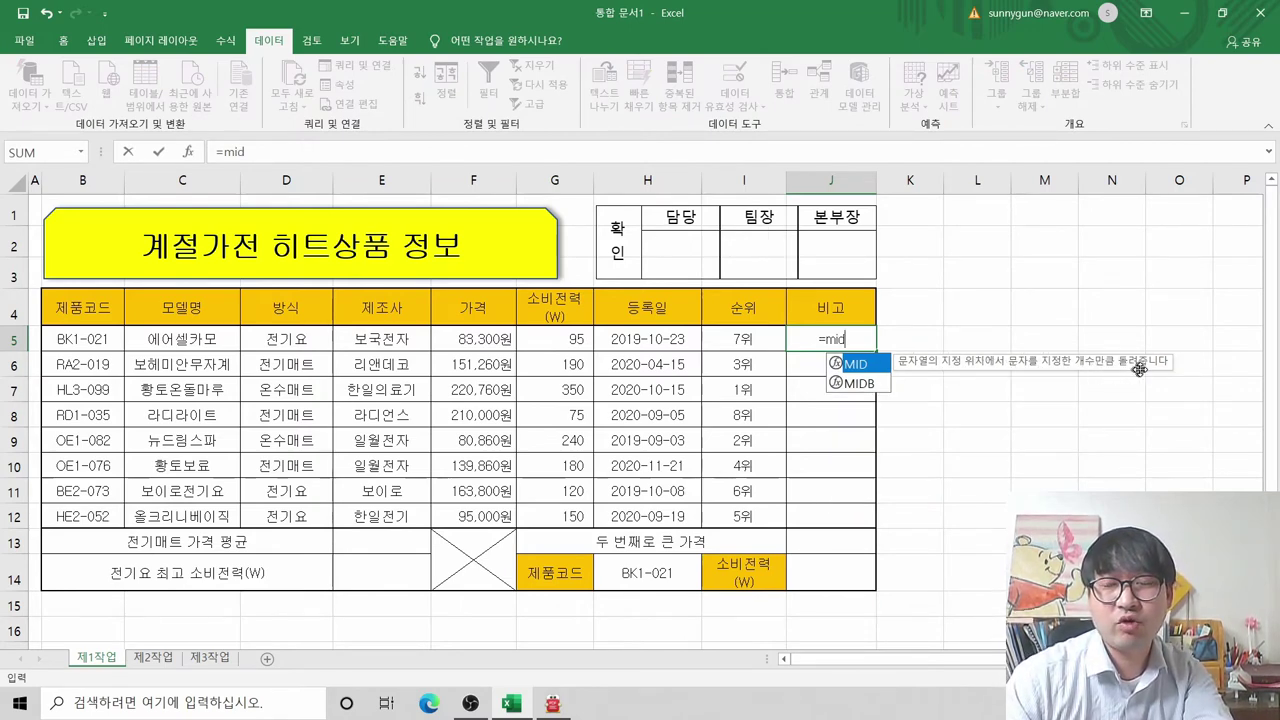
{"action": "double_click", "coordinate": [858, 364]}
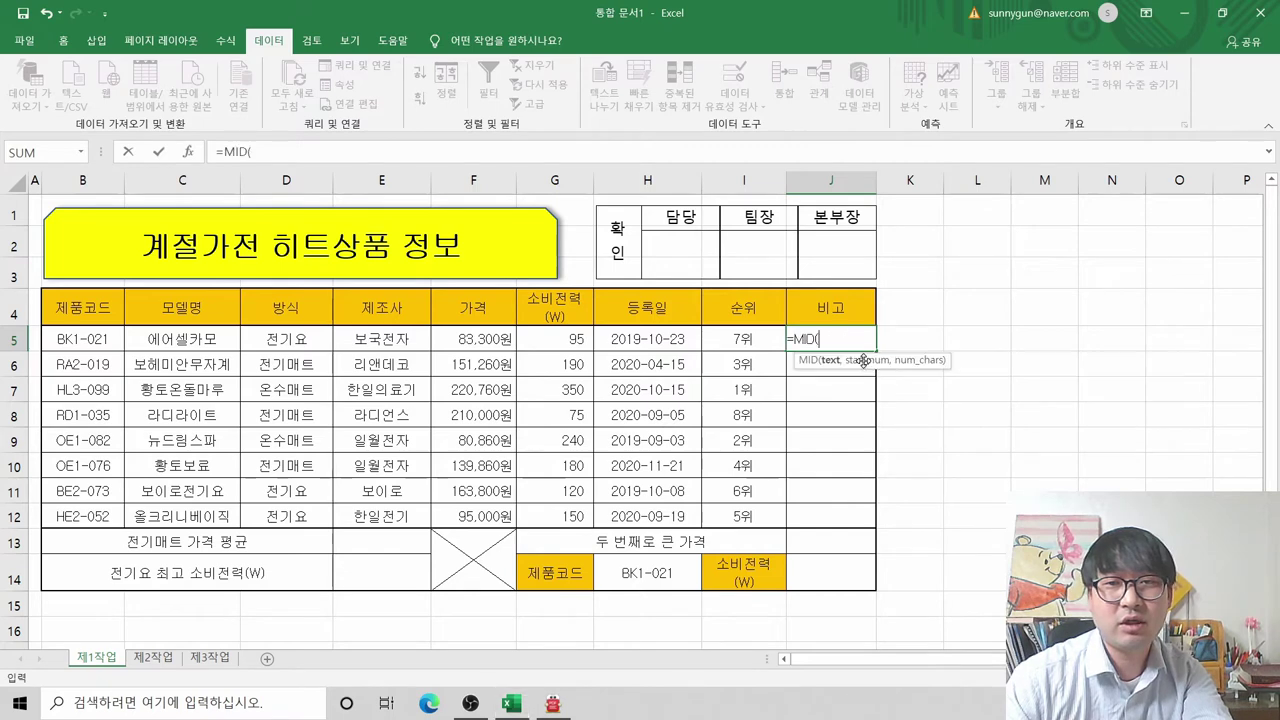
{"action": "left_click", "coordinate": [193, 159]}
{"action": "left_click_drag", "start_coordinate": [645, 165], "coordinate": [439, 241]}
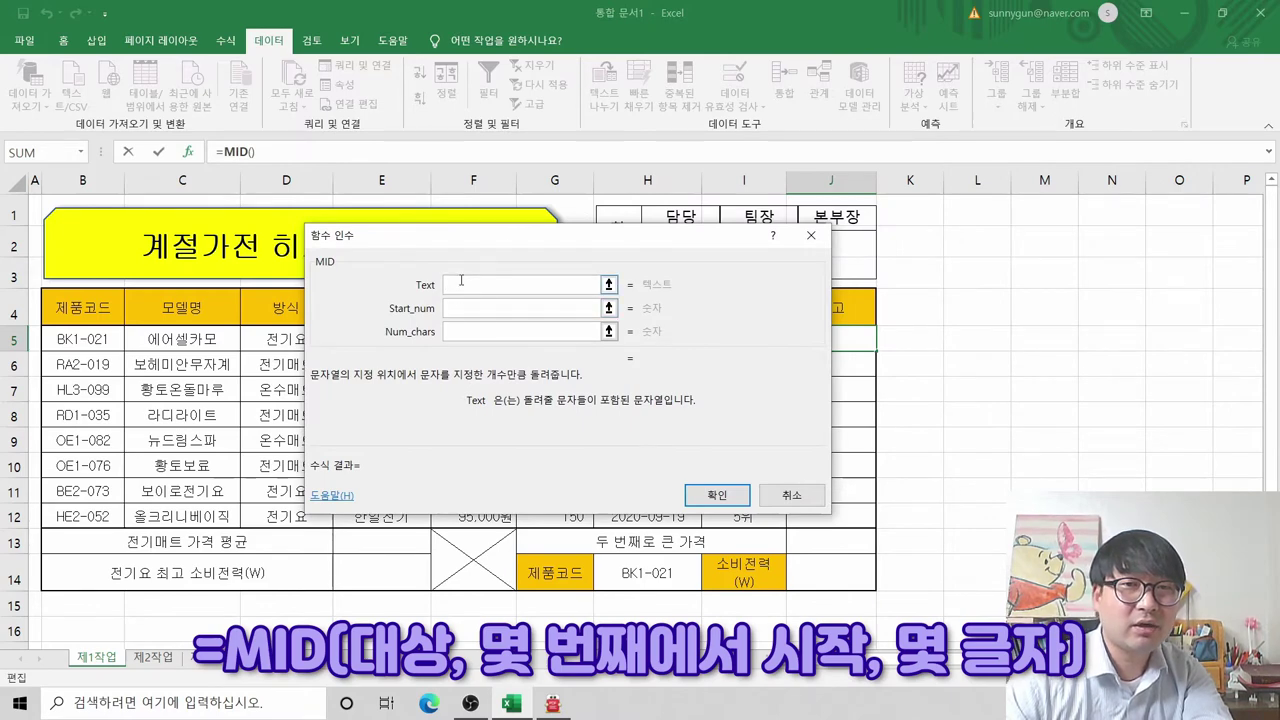
{"action": "left_click", "coordinate": [79, 339]}
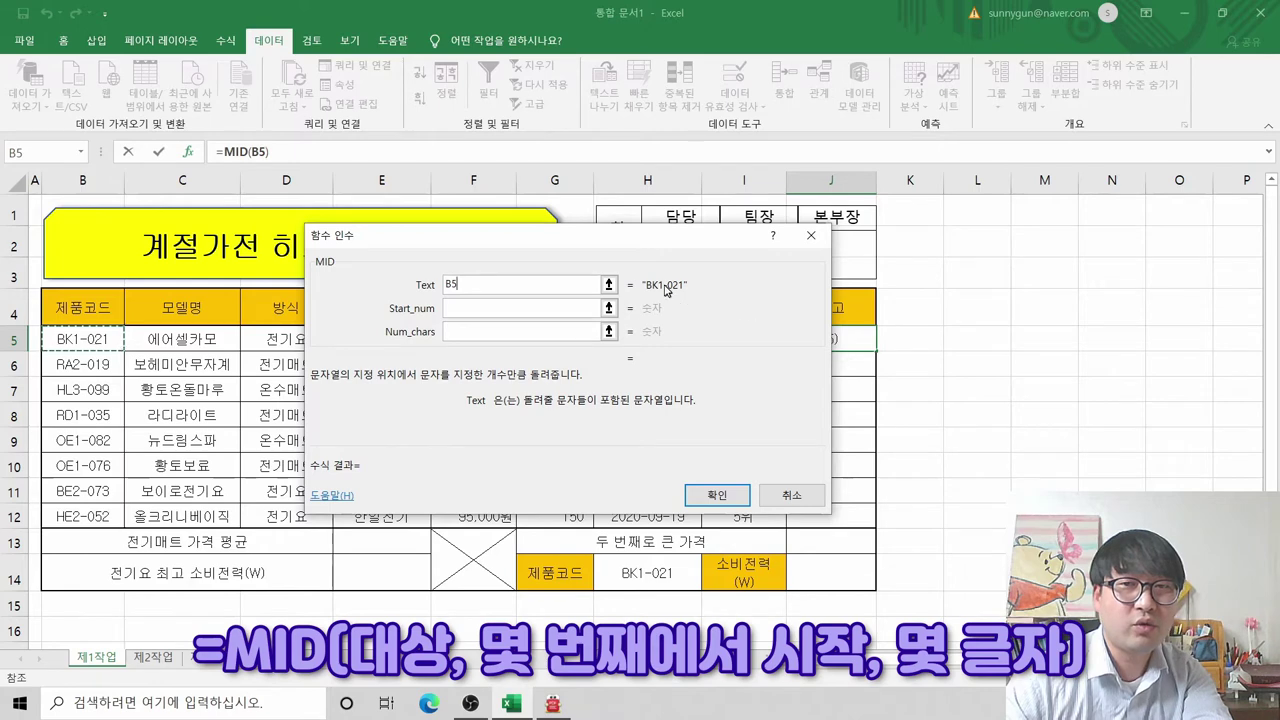
Step: Set the MID function's start position to 3 and its number of characters to 1
{"action": "left_click", "coordinate": [495, 308]}
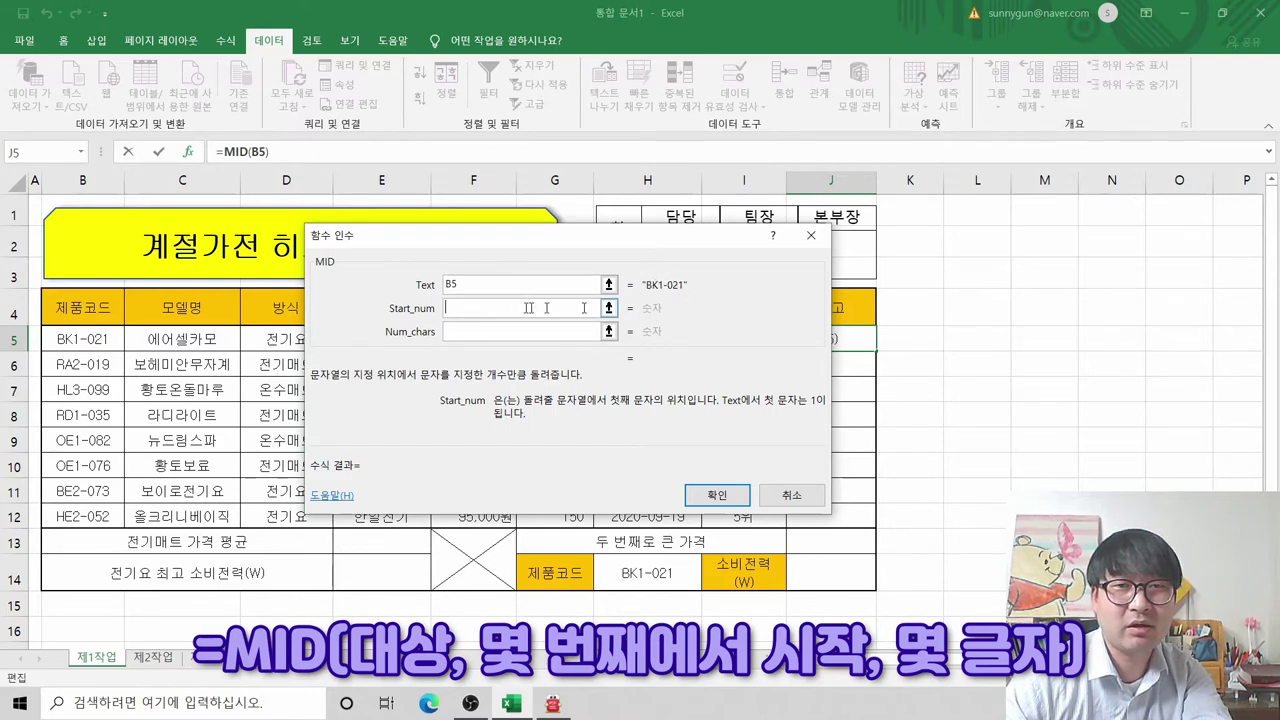
{"action": "type", "text": "3"}
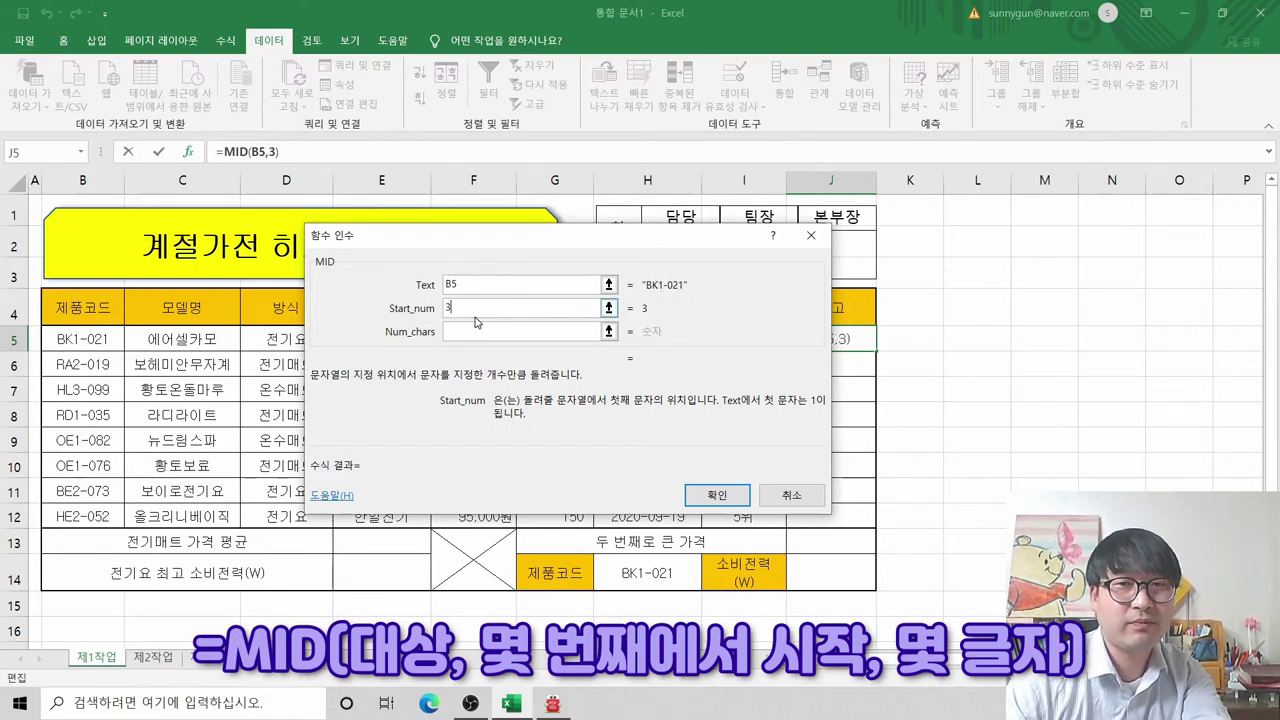
{"action": "left_click", "coordinate": [477, 333]}
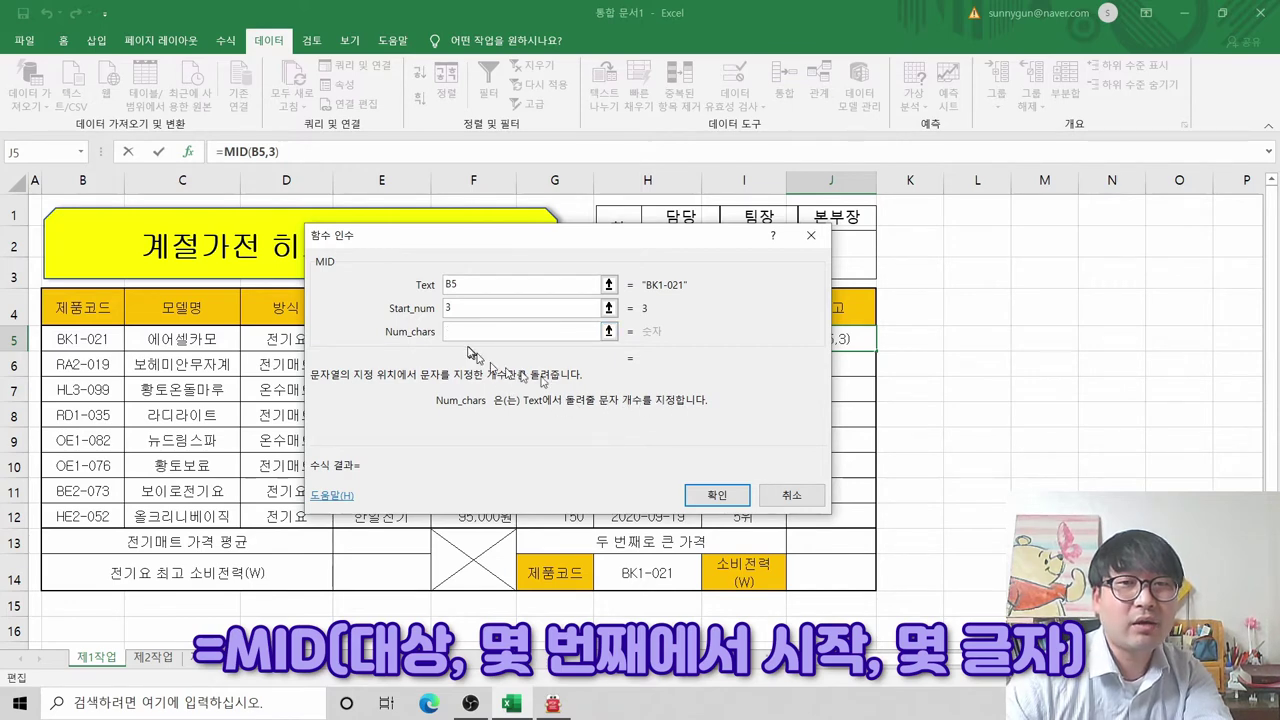
{"action": "type", "text": "1"}
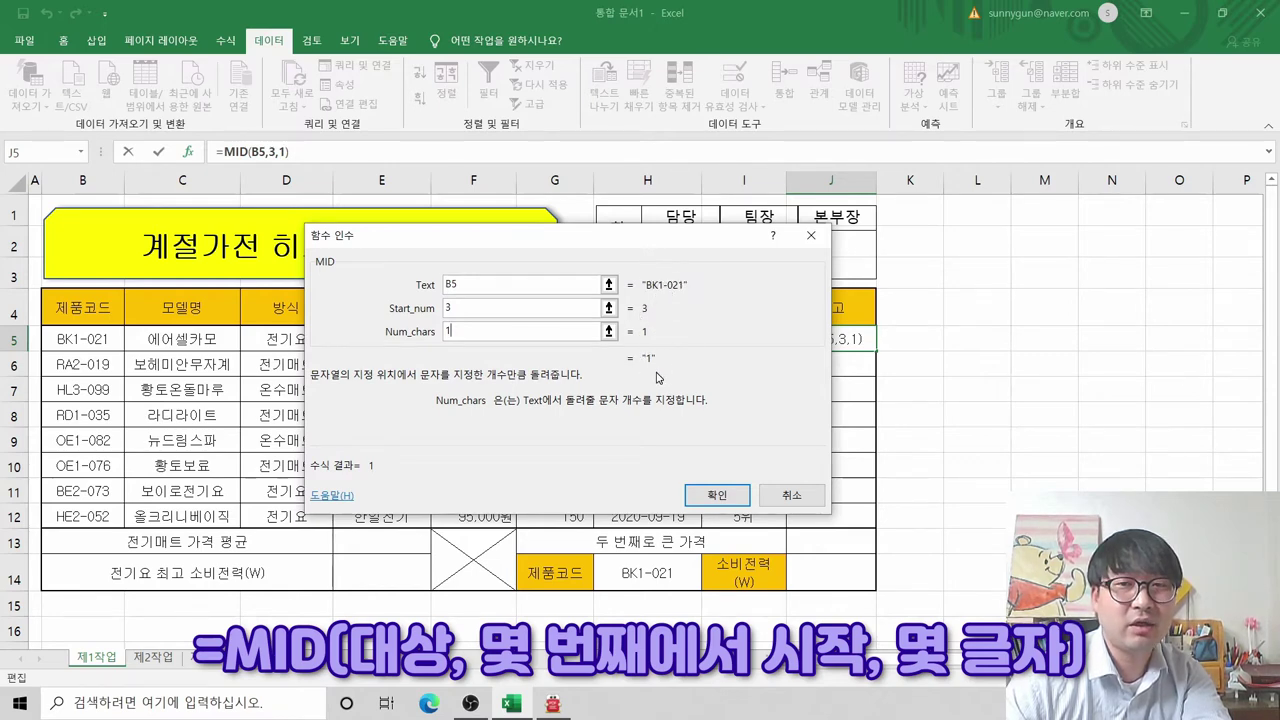
Step: Try 2 and 3 as the MID function's number of characters and compare the extracted text
{"action": "double_click", "coordinate": [448, 331]}
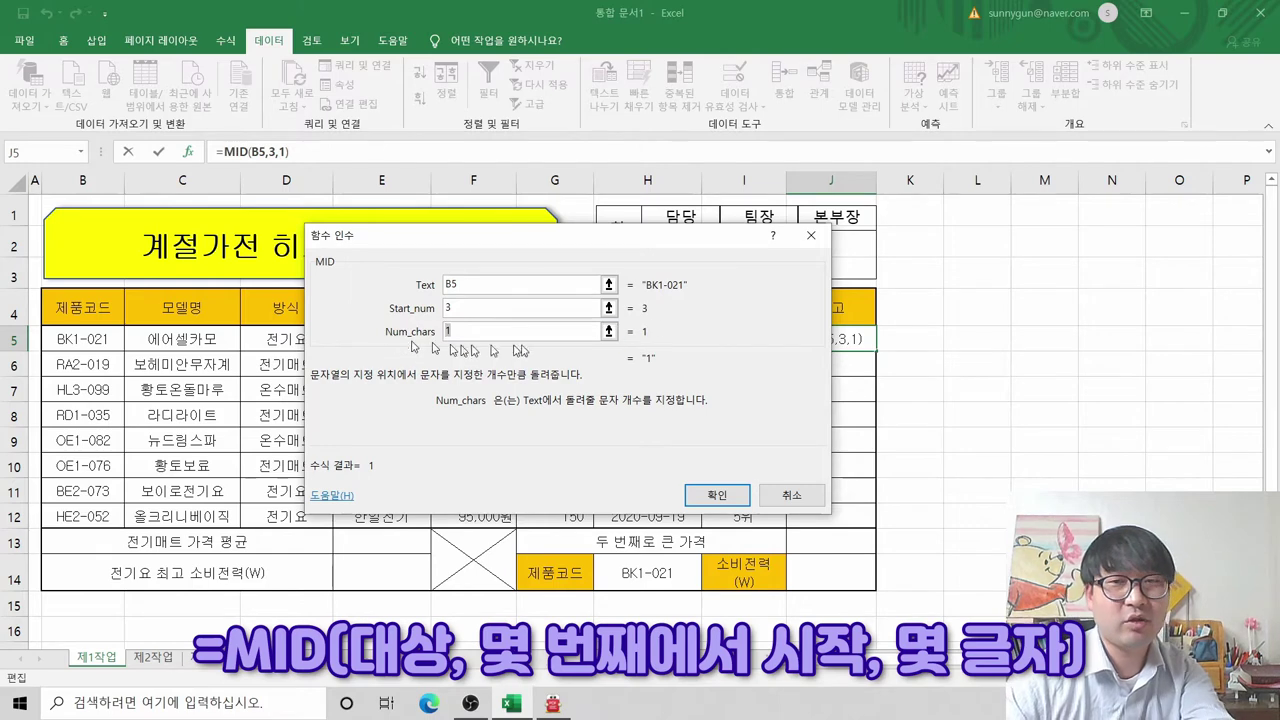
{"action": "type", "text": "2"}
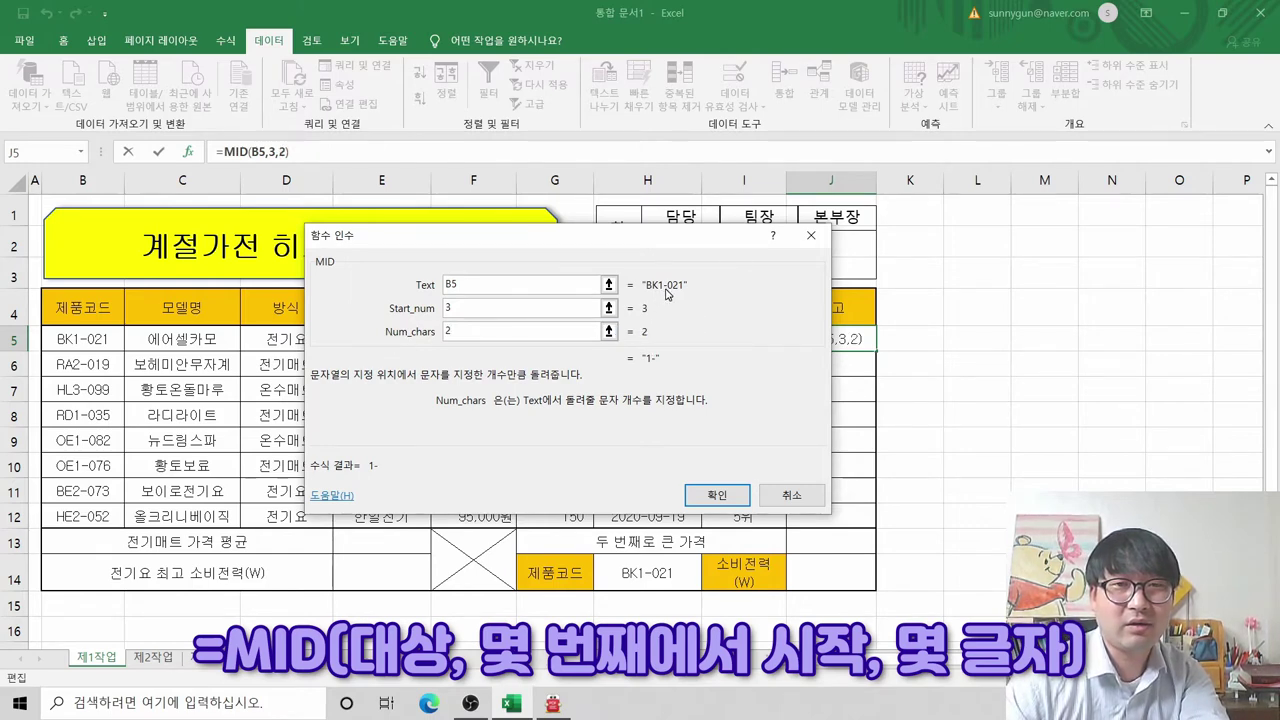
{"action": "left_click_drag", "start_coordinate": [447, 331], "coordinate": [610, 331]}
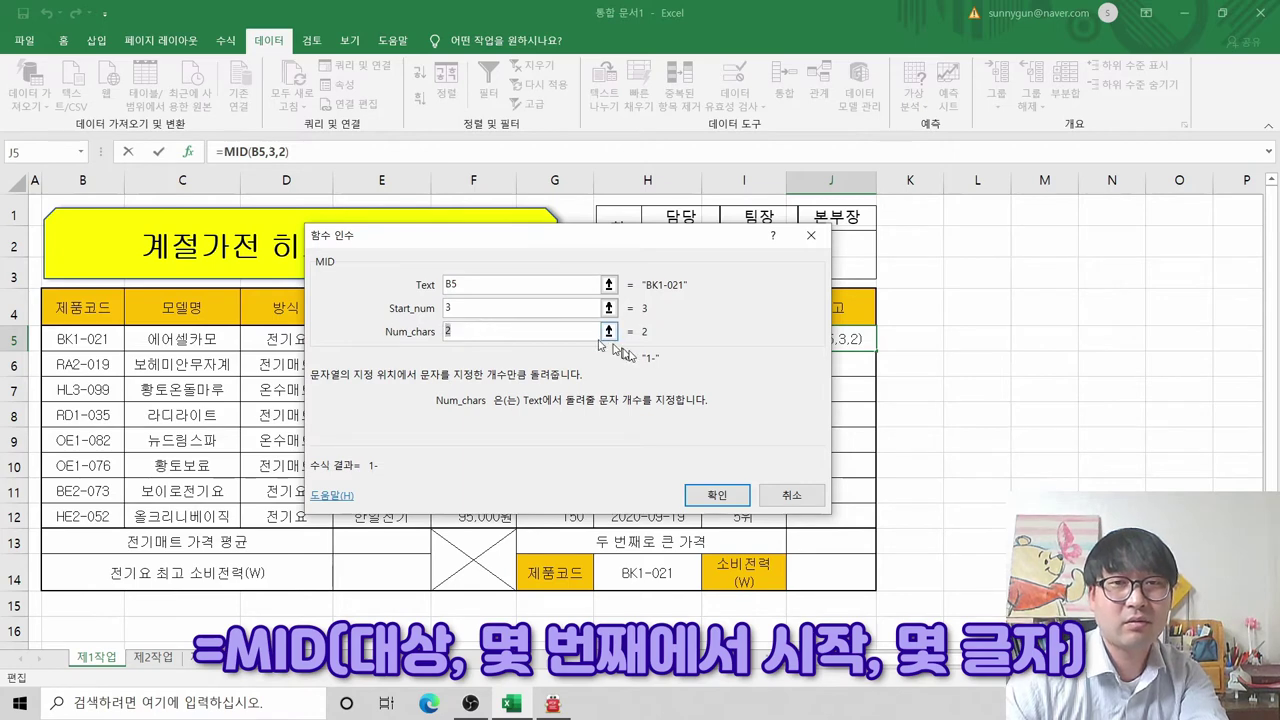
{"action": "type", "text": "3"}
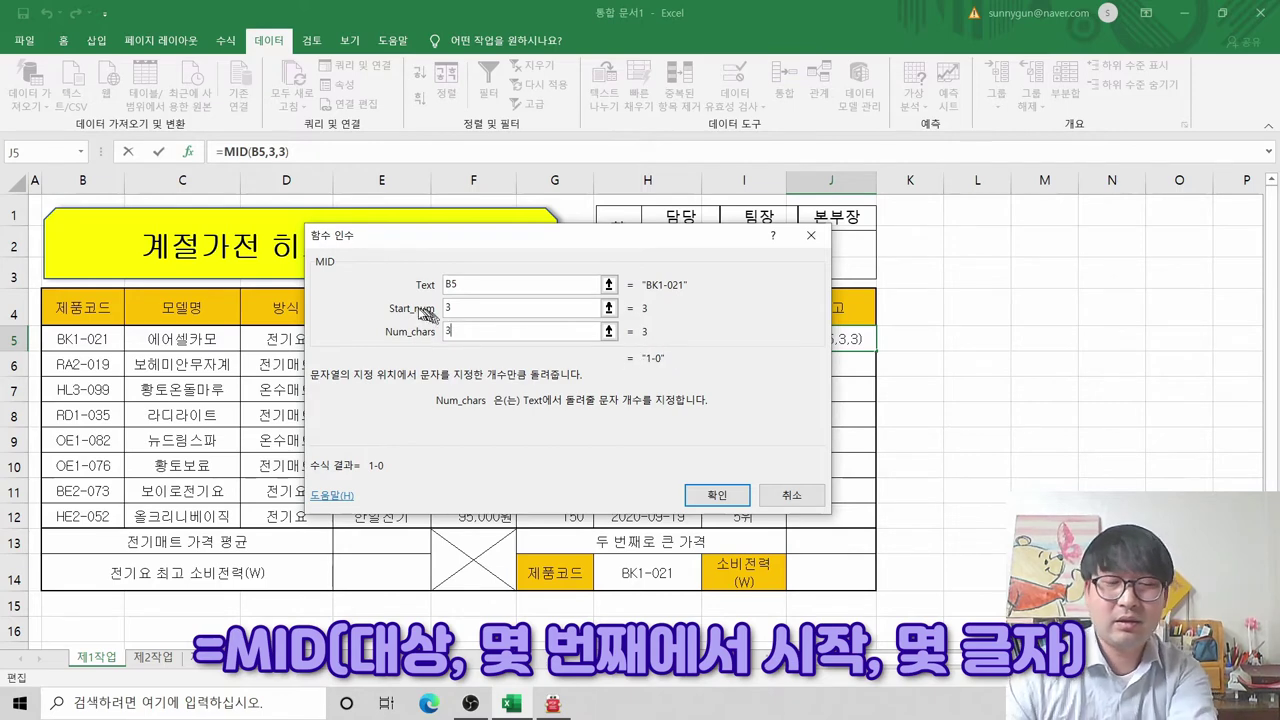
Step: Clear the MID function's start position and number of characters, and try 4 and 5 as the start position
{"action": "key", "text": "BackSpace"}
{"action": "left_click", "coordinate": [461, 308]}
{"action": "key", "text": "BackSpace"}
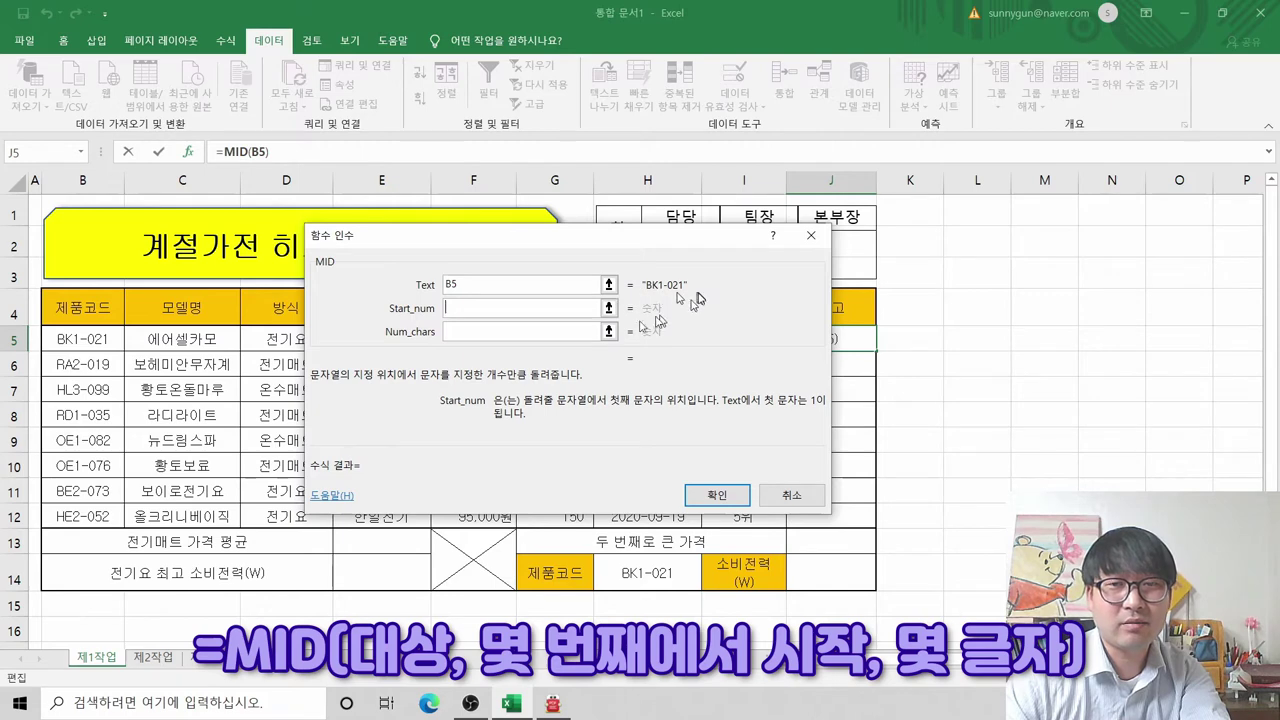
{"action": "type", "text": "4"}
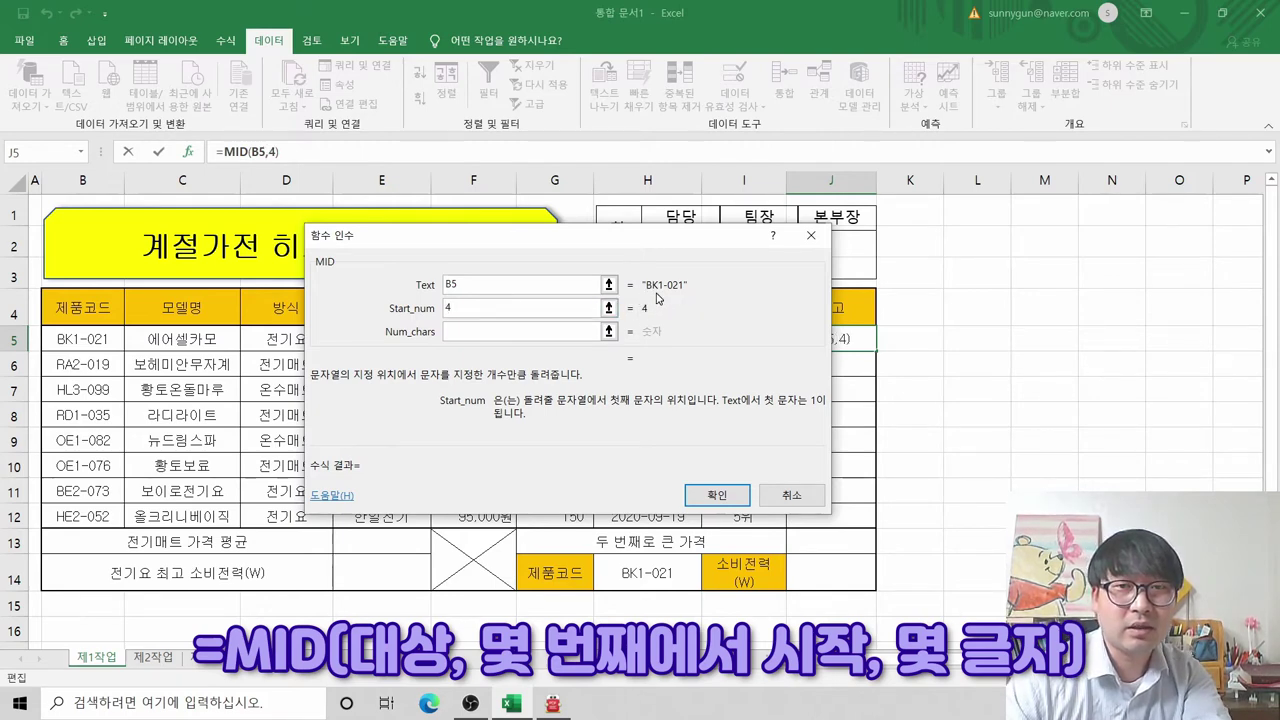
{"action": "key", "text": "BackSpace"}
{"action": "type", "text": "5"}
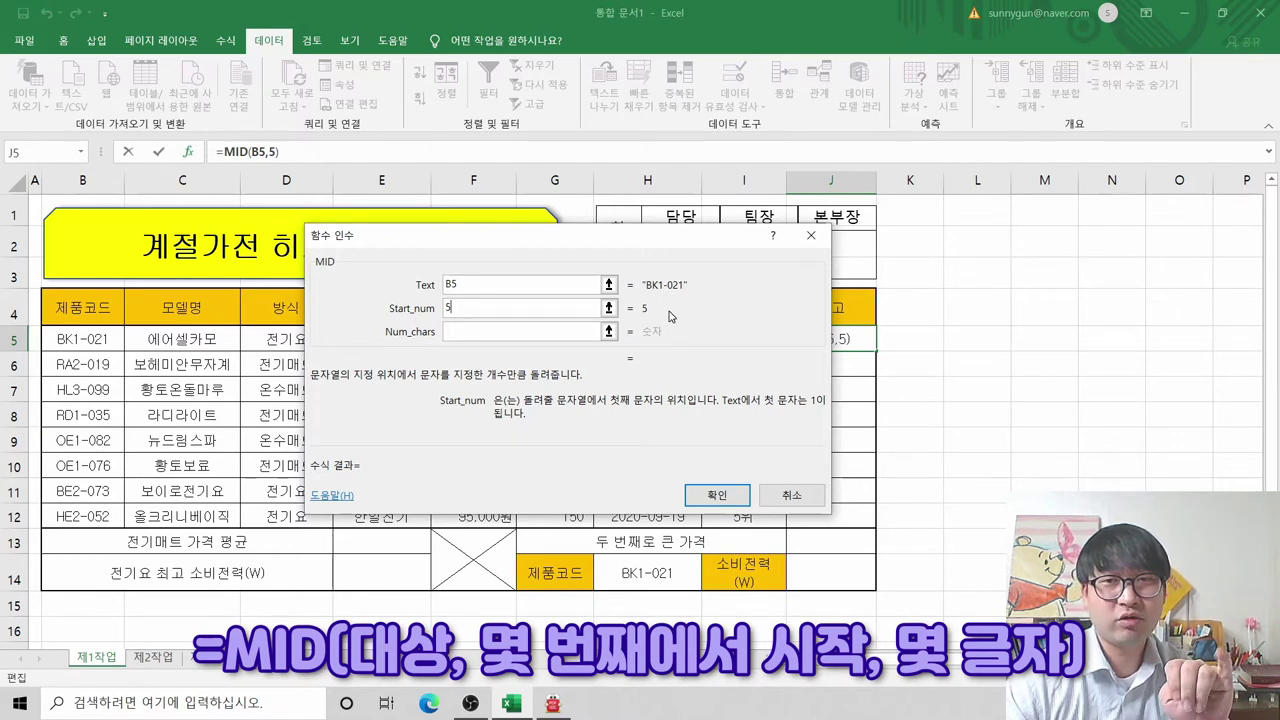
Step: Try 1, 2 and 3 as the MID function's number of characters with the start position at 5
{"action": "left_click", "coordinate": [510, 336]}
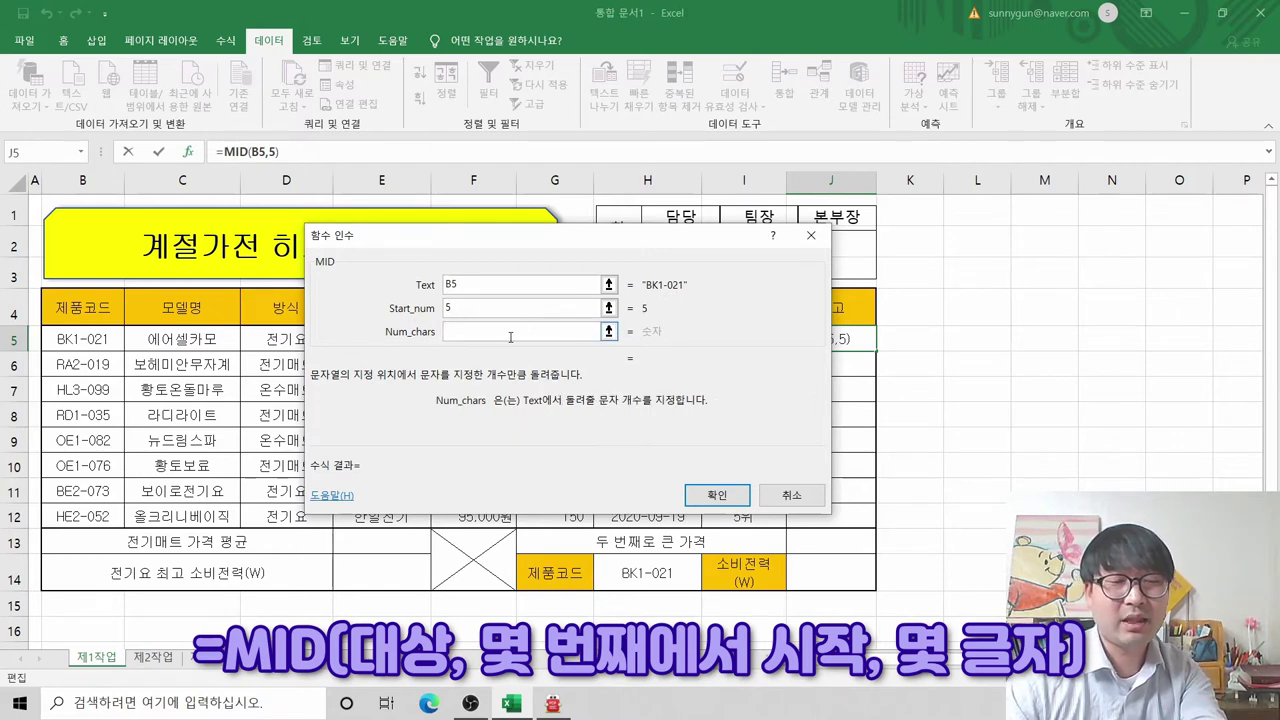
{"action": "type", "text": "1"}
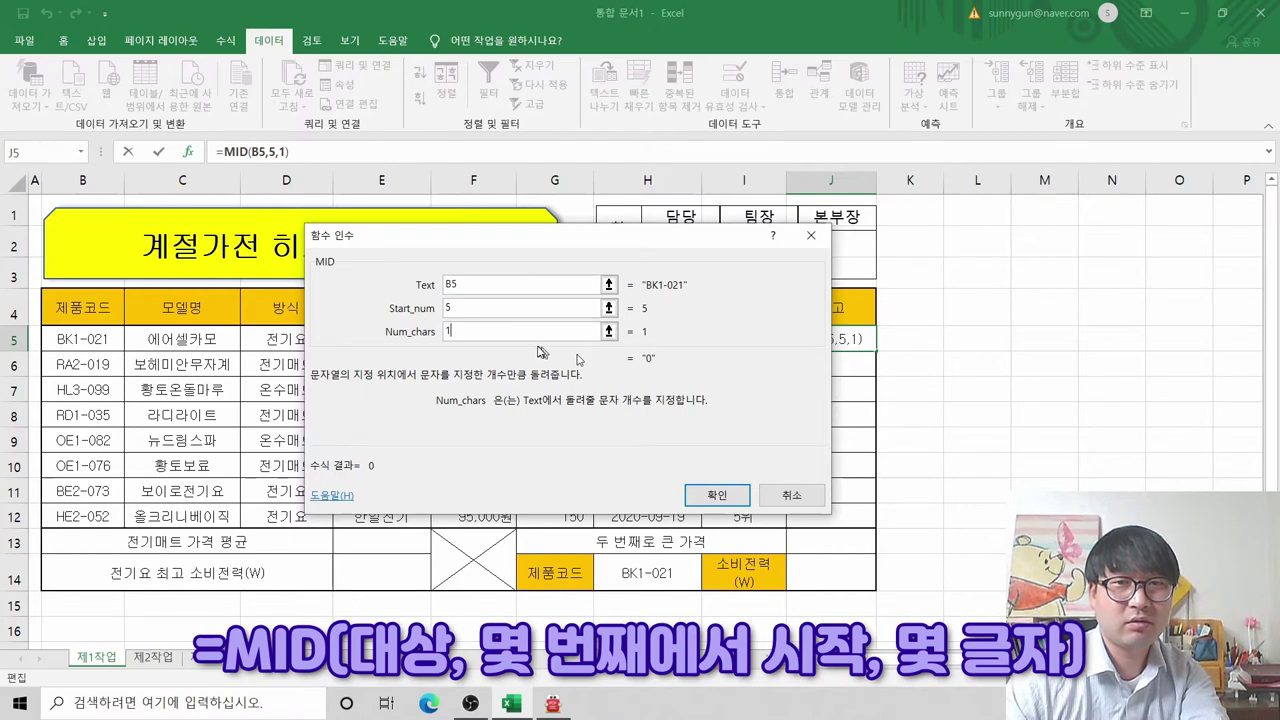
{"action": "type", "text": "2"}
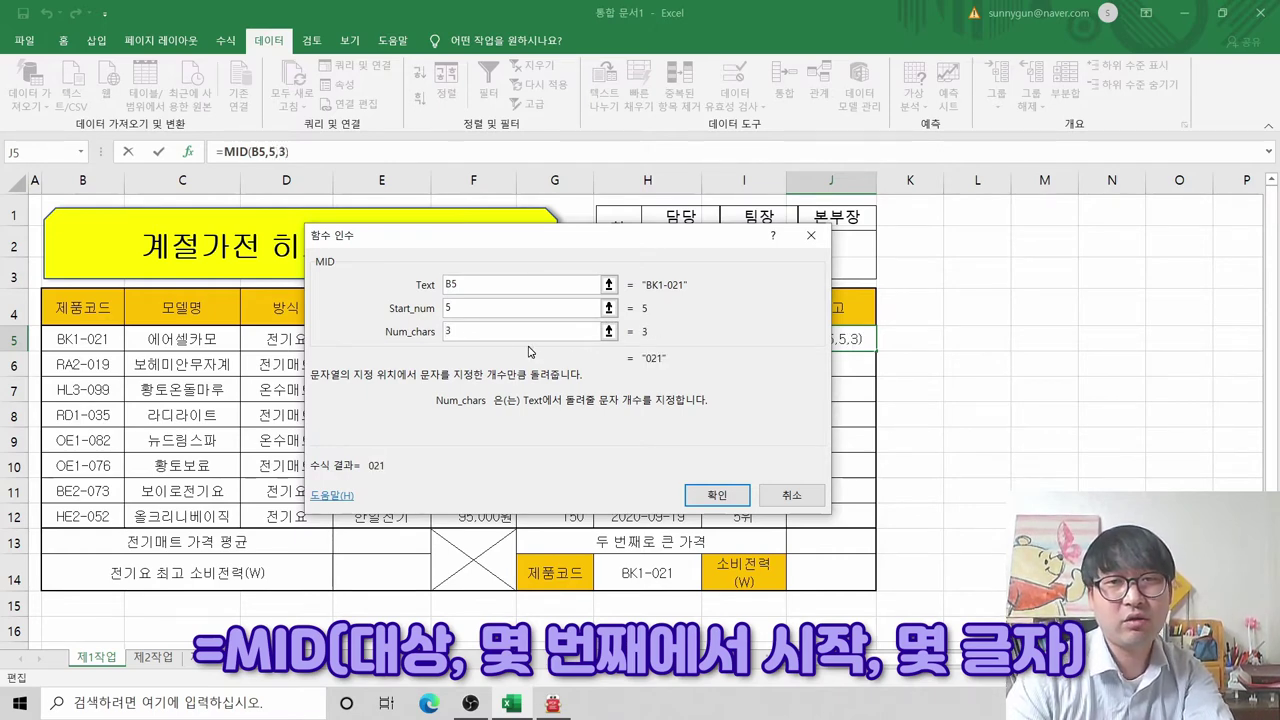
Step: Return the MID function's start position to 3 and its number of characters to 1, and cancel the practice formula in J5
{"action": "key", "text": "BackSpace"}
{"action": "left_click", "coordinate": [505, 316]}
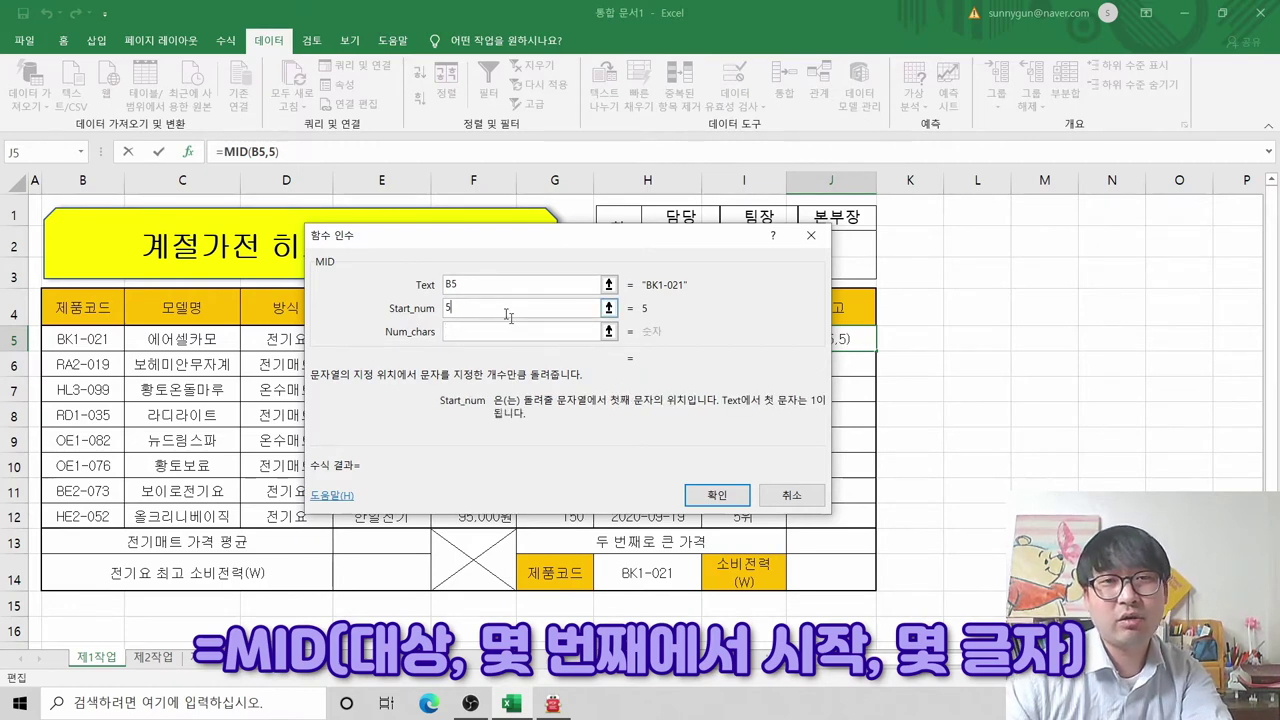
{"action": "key", "text": "BackSpace"}
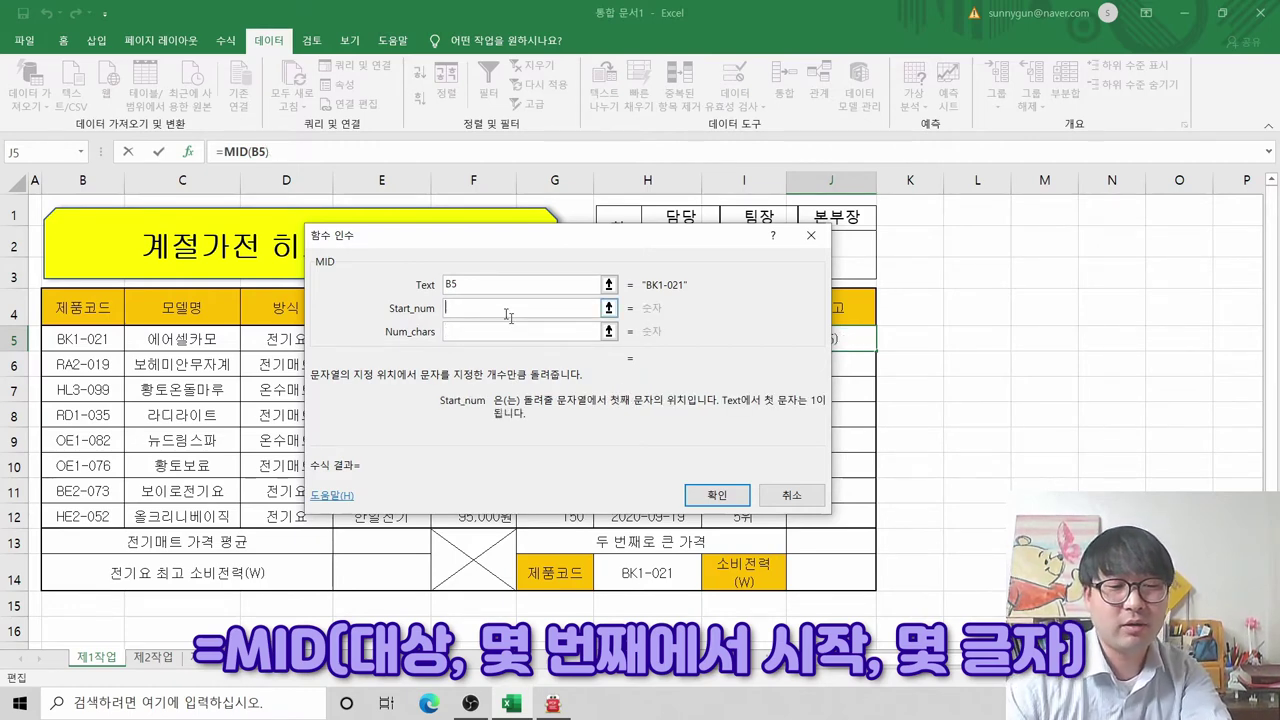
{"action": "type", "text": "3"}
{"action": "left_click", "coordinate": [481, 332]}
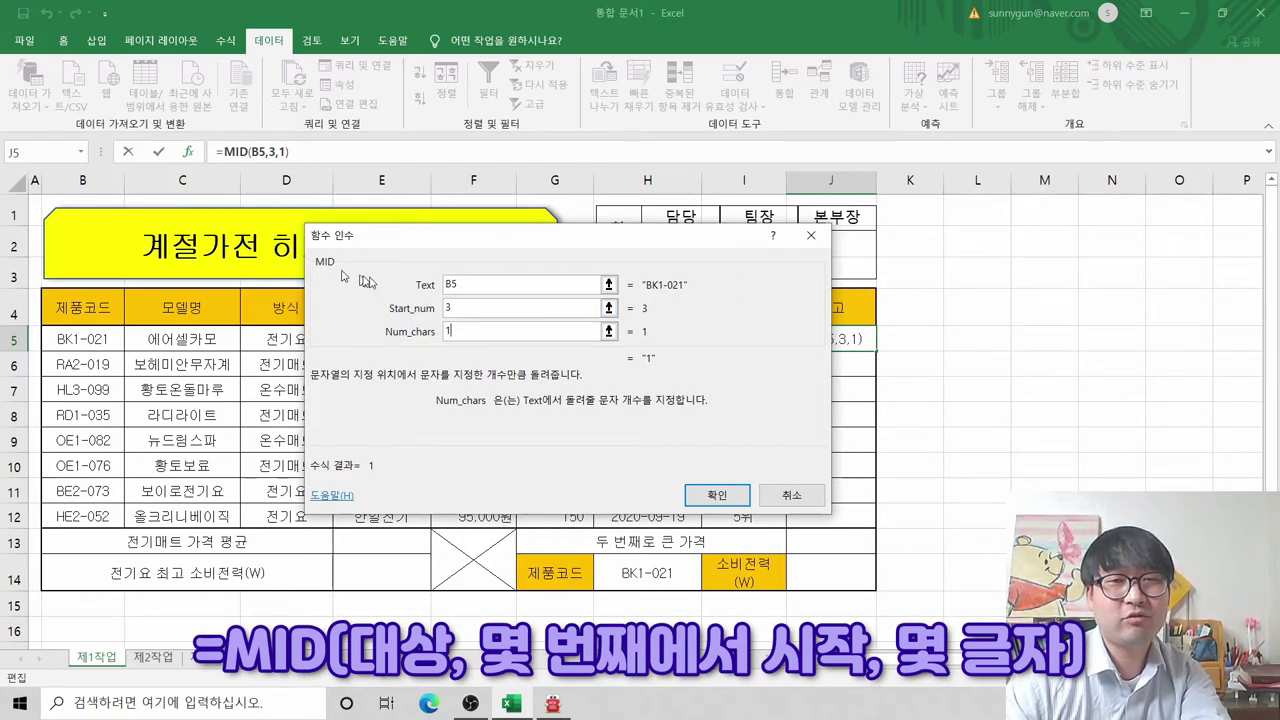
{"action": "key", "text": "Escape"}
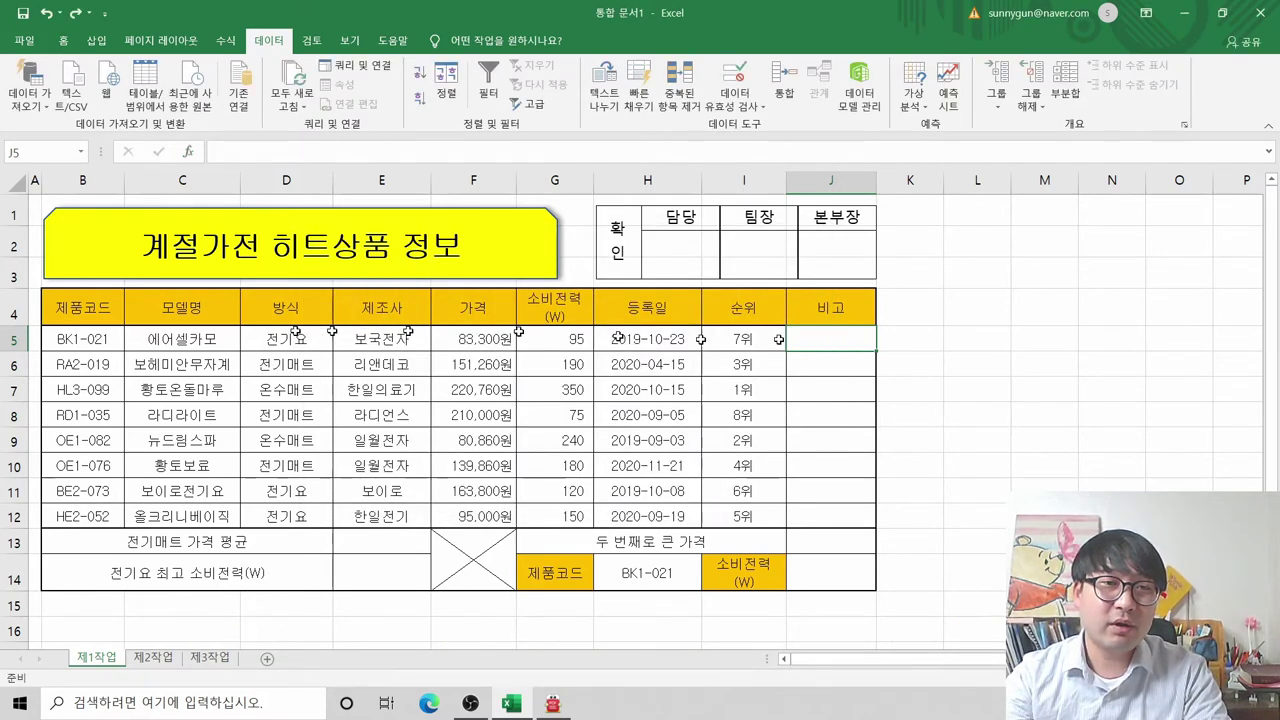
Step: Check task (2) in the exam PDF in 알PDF, return to Excel and start an IF function in J5 with its function arguments shown
{"action": "key", "text": "alt+Tab"}
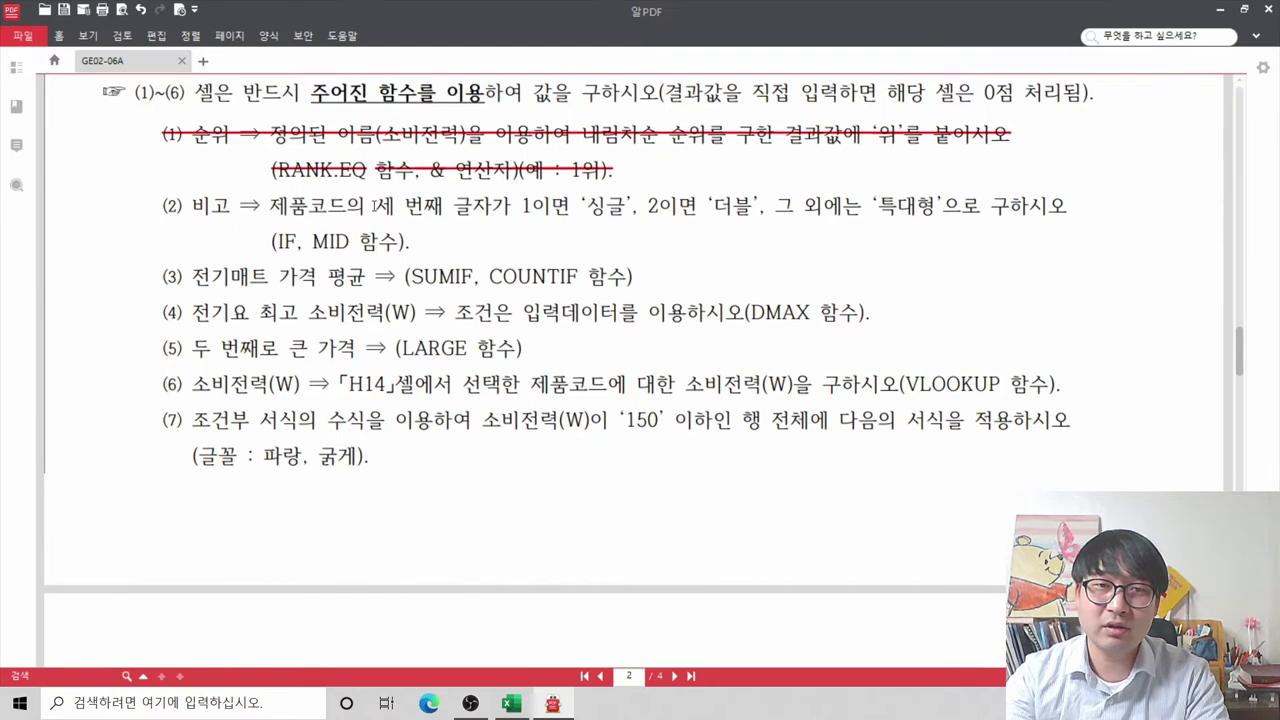
{"action": "key", "text": "alt+Tab"}
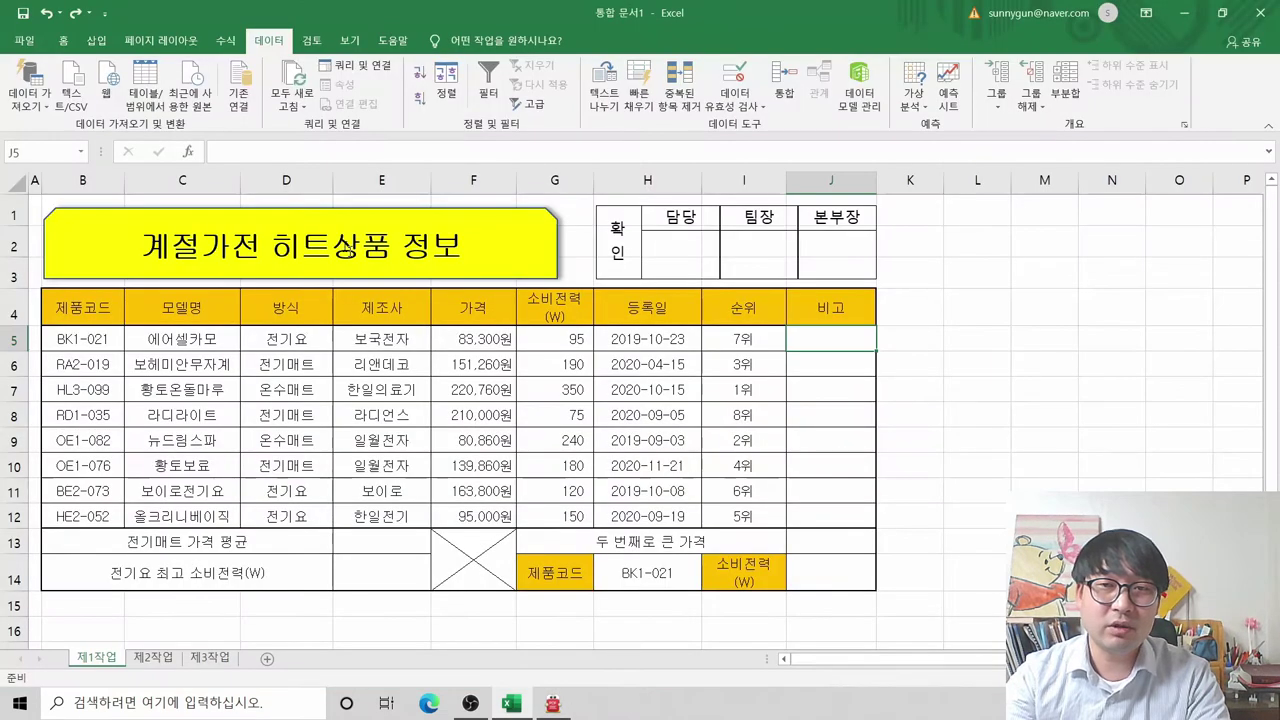
{"action": "type", "text": "=if"}
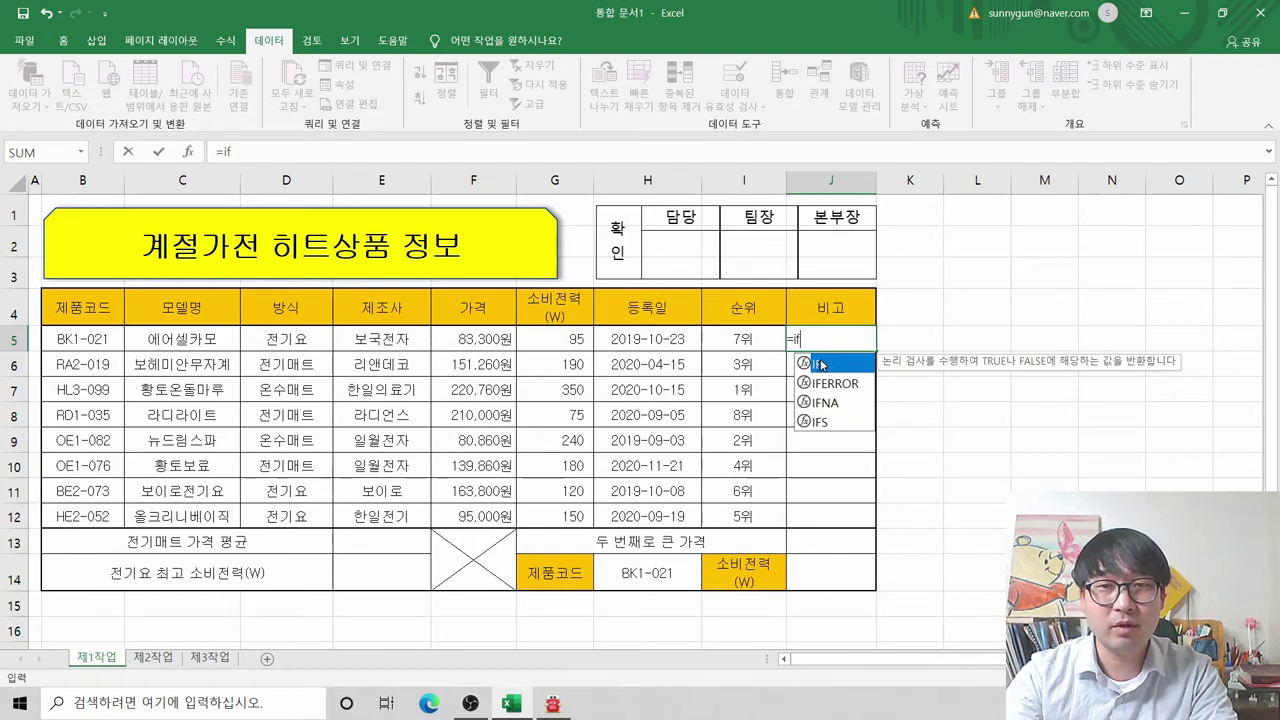
{"action": "double_click", "coordinate": [820, 364]}
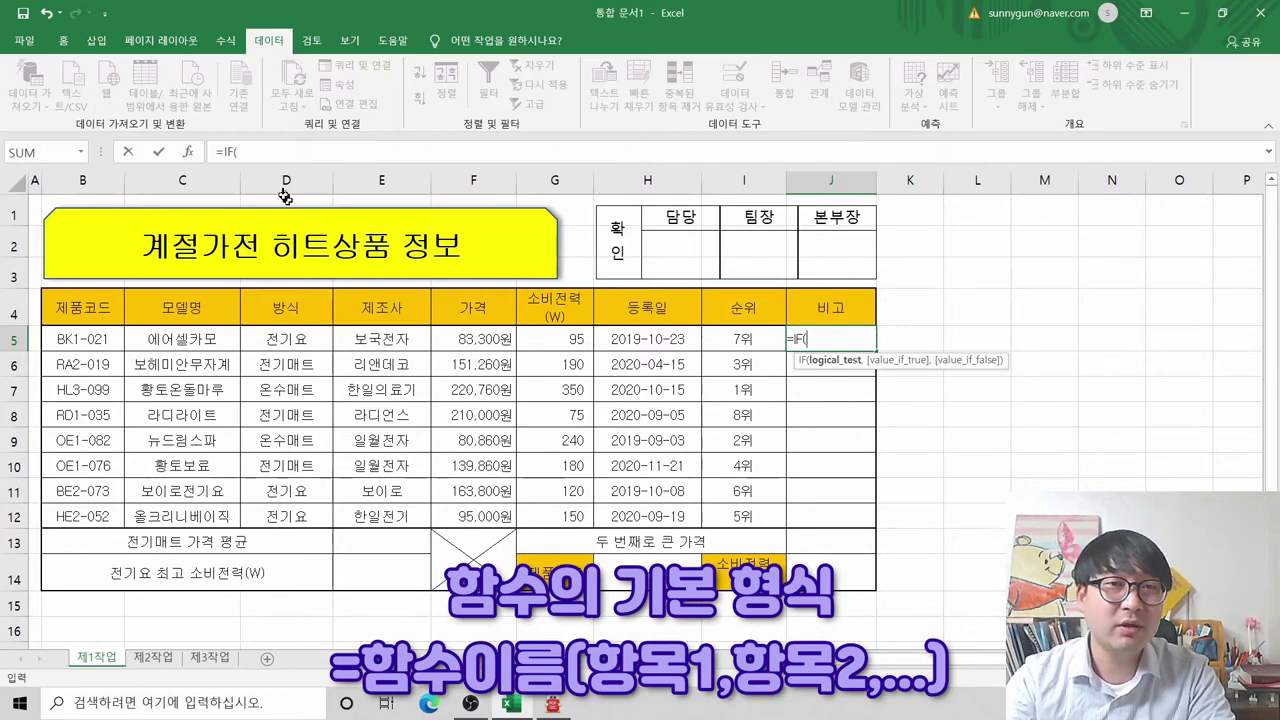
{"action": "left_click", "coordinate": [188, 152]}
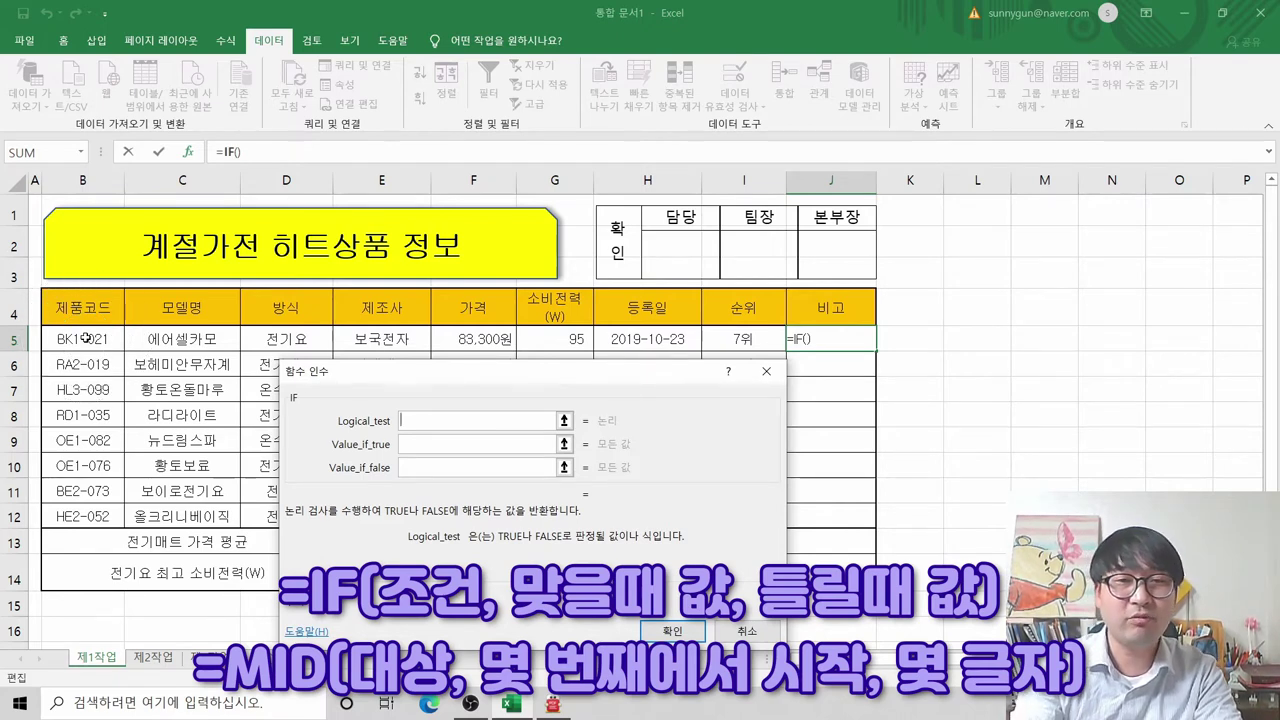
Step: Nest a MID function in the IF function's logical test and show the MID function's own arguments
{"action": "type", "text": "mid("}
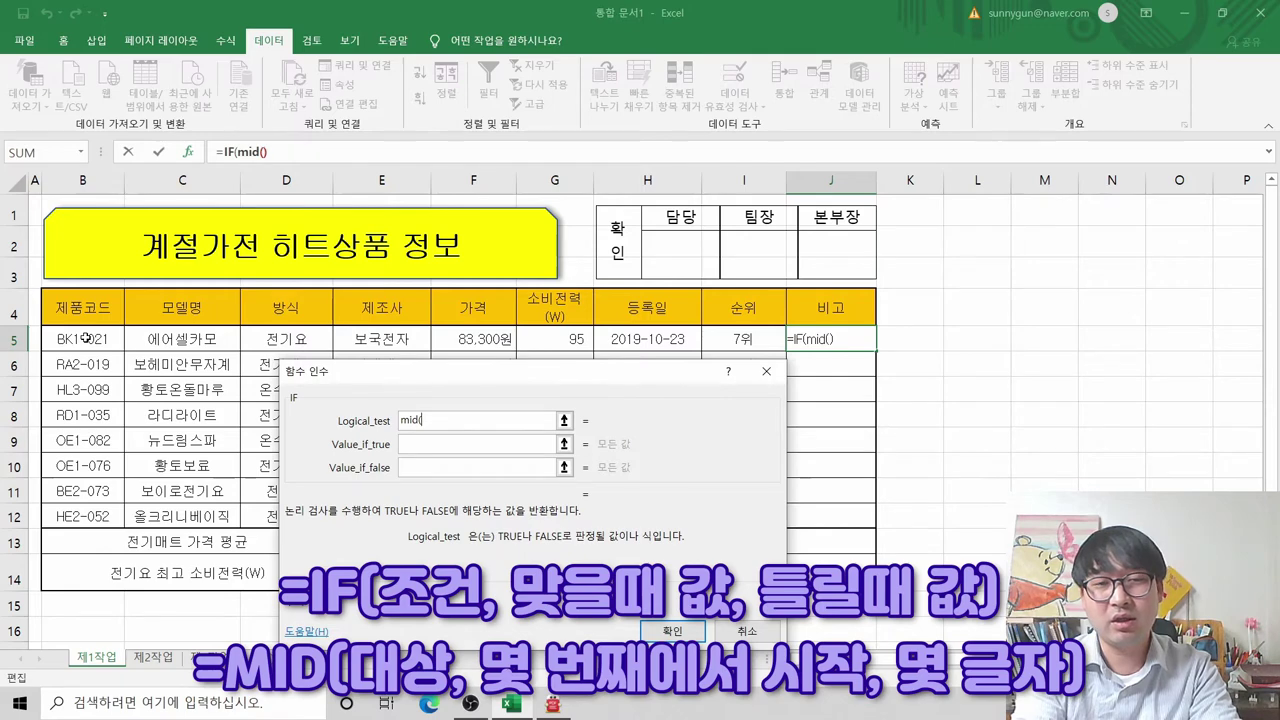
{"action": "left_click", "coordinate": [684, 632]}
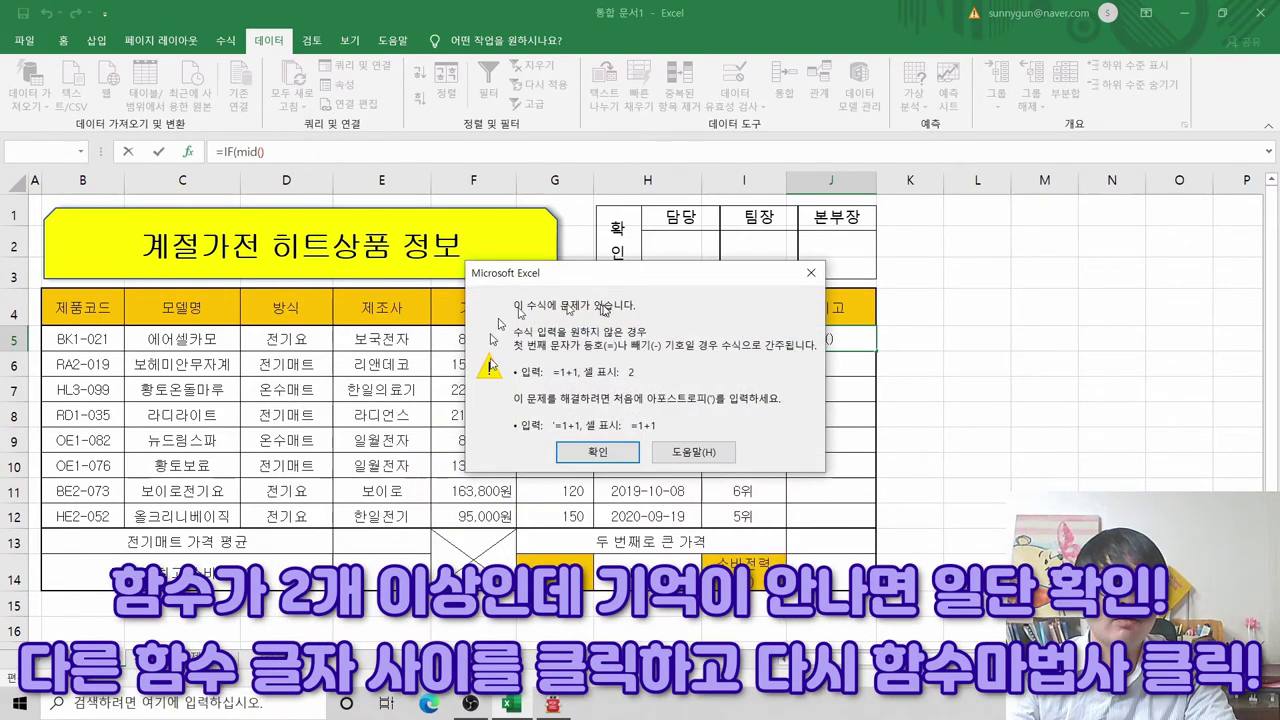
{"action": "left_click", "coordinate": [597, 452]}
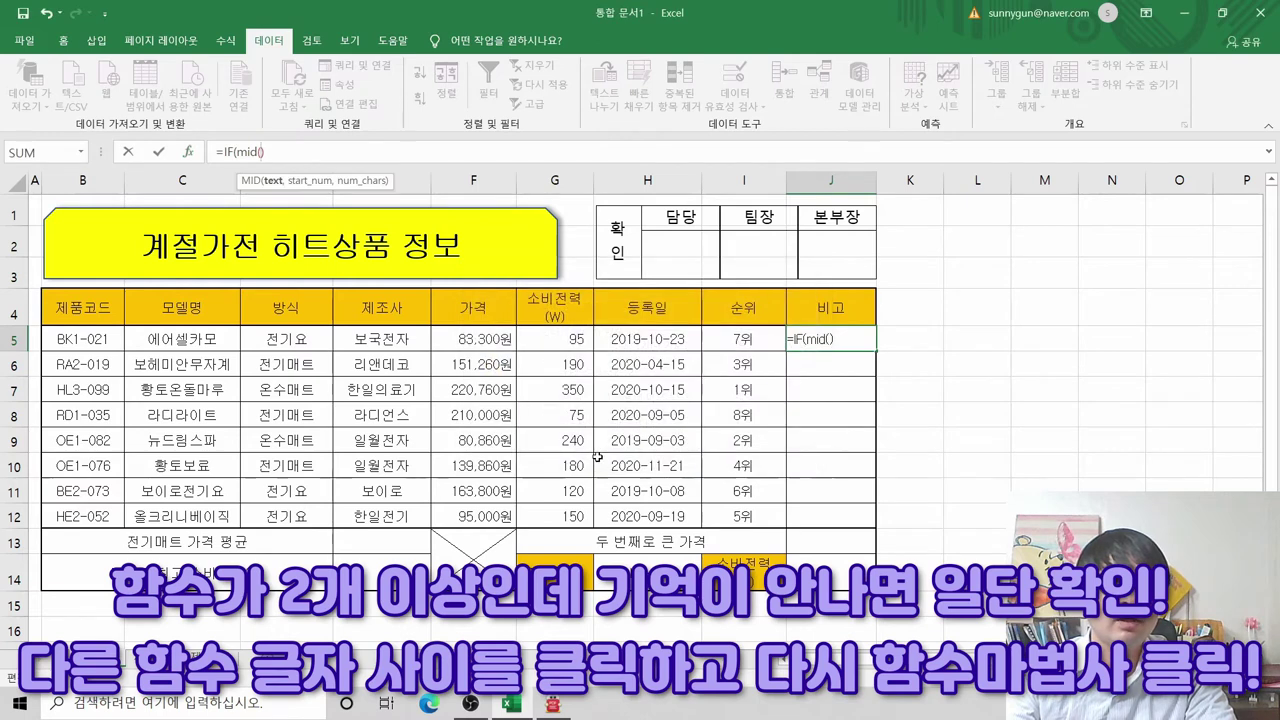
{"action": "left_click", "coordinate": [266, 160]}
{"action": "left_click", "coordinate": [266, 160]}
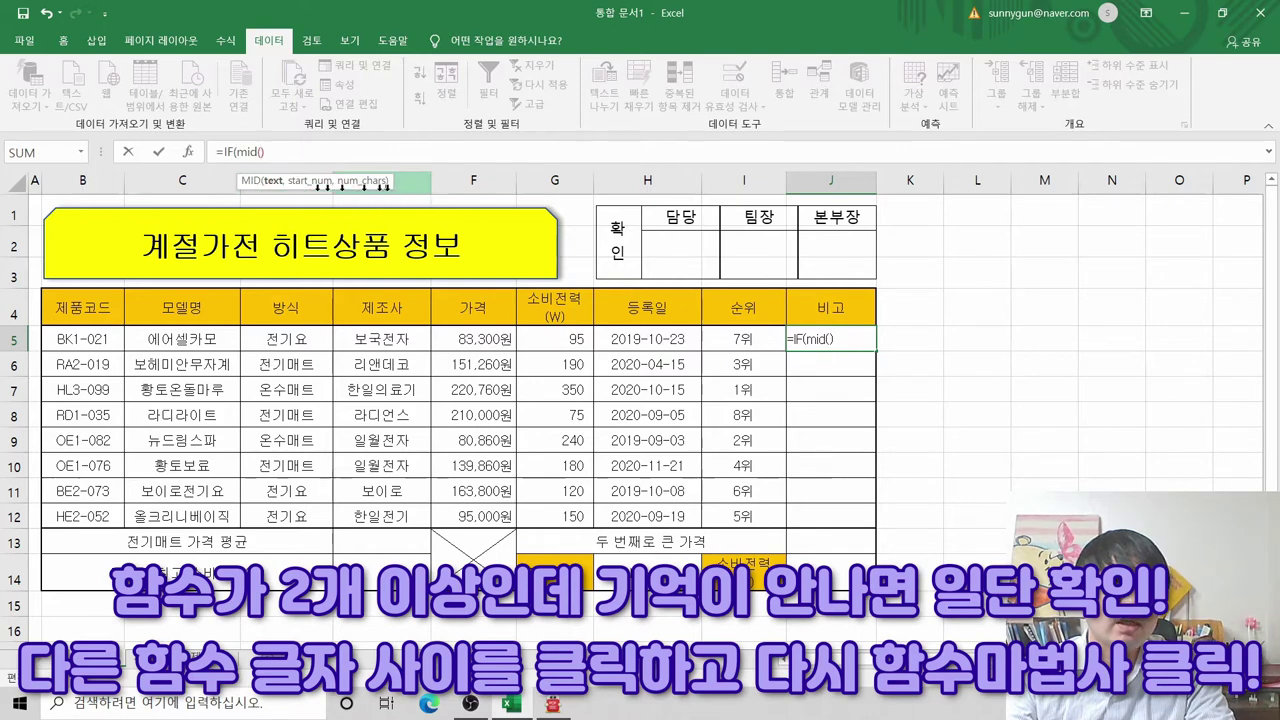
{"action": "left_click", "coordinate": [252, 151]}
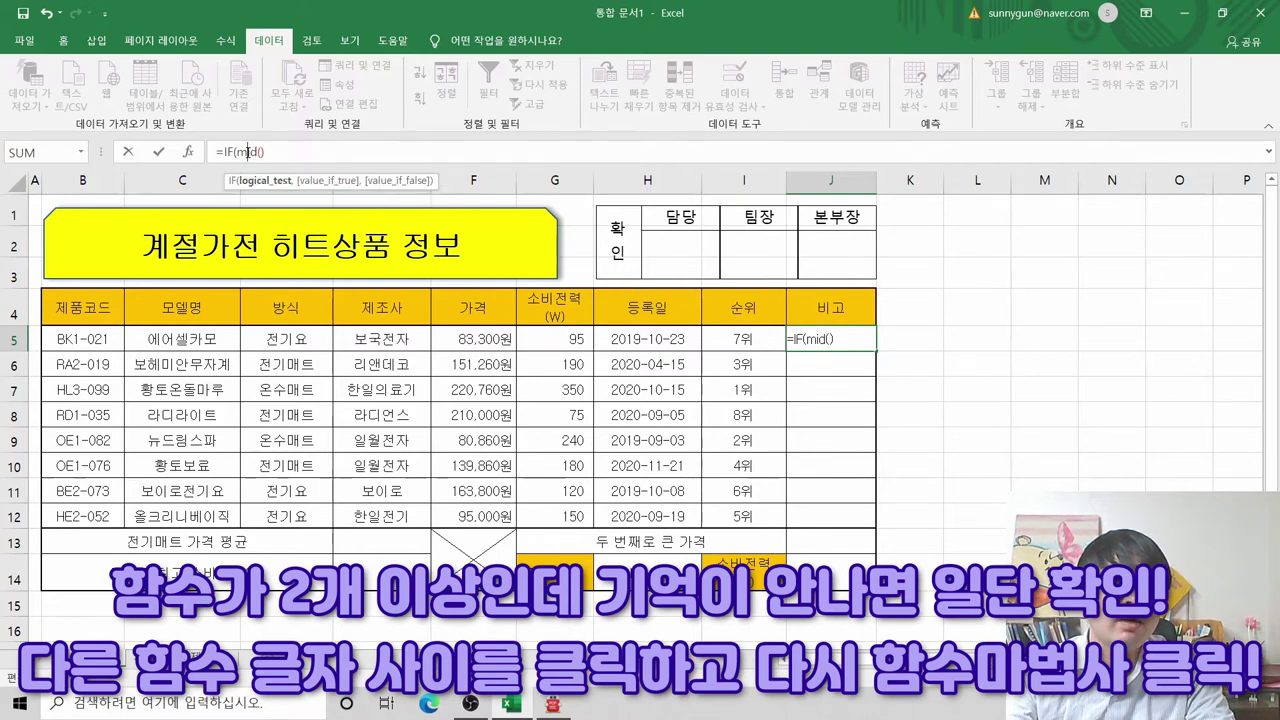
{"action": "left_click", "coordinate": [259, 151]}
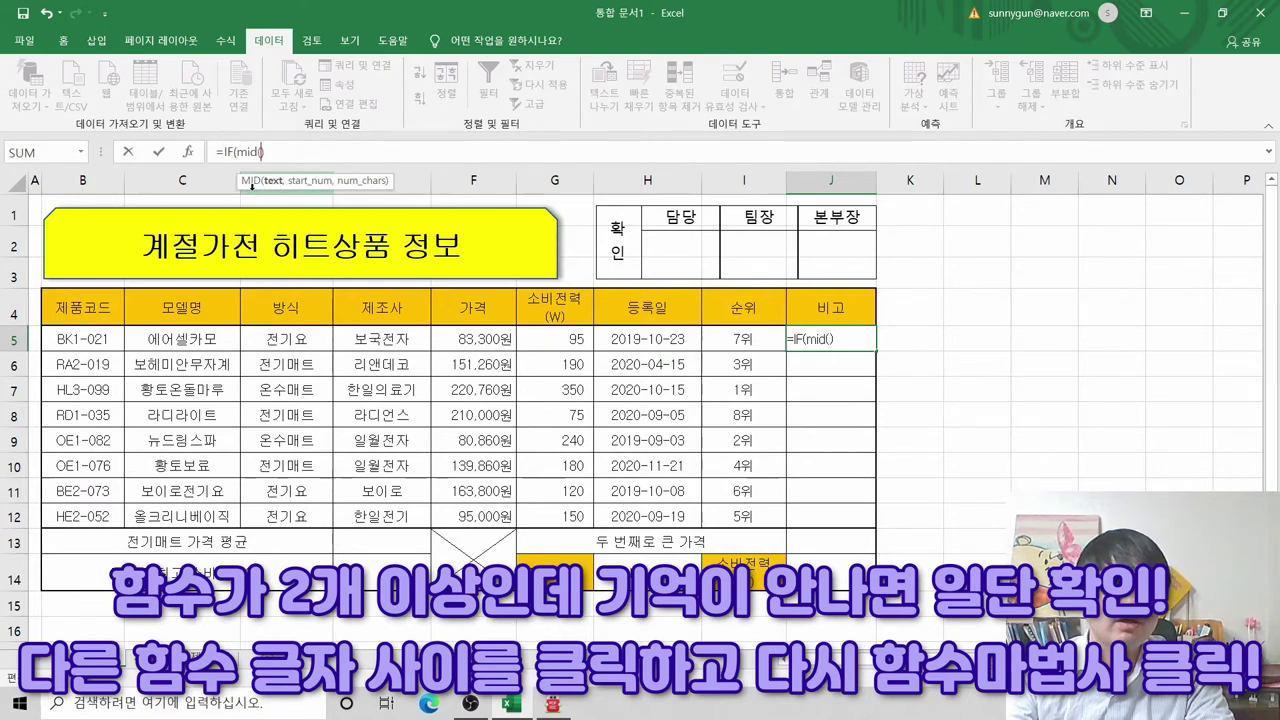
{"action": "left_click", "coordinate": [189, 153]}
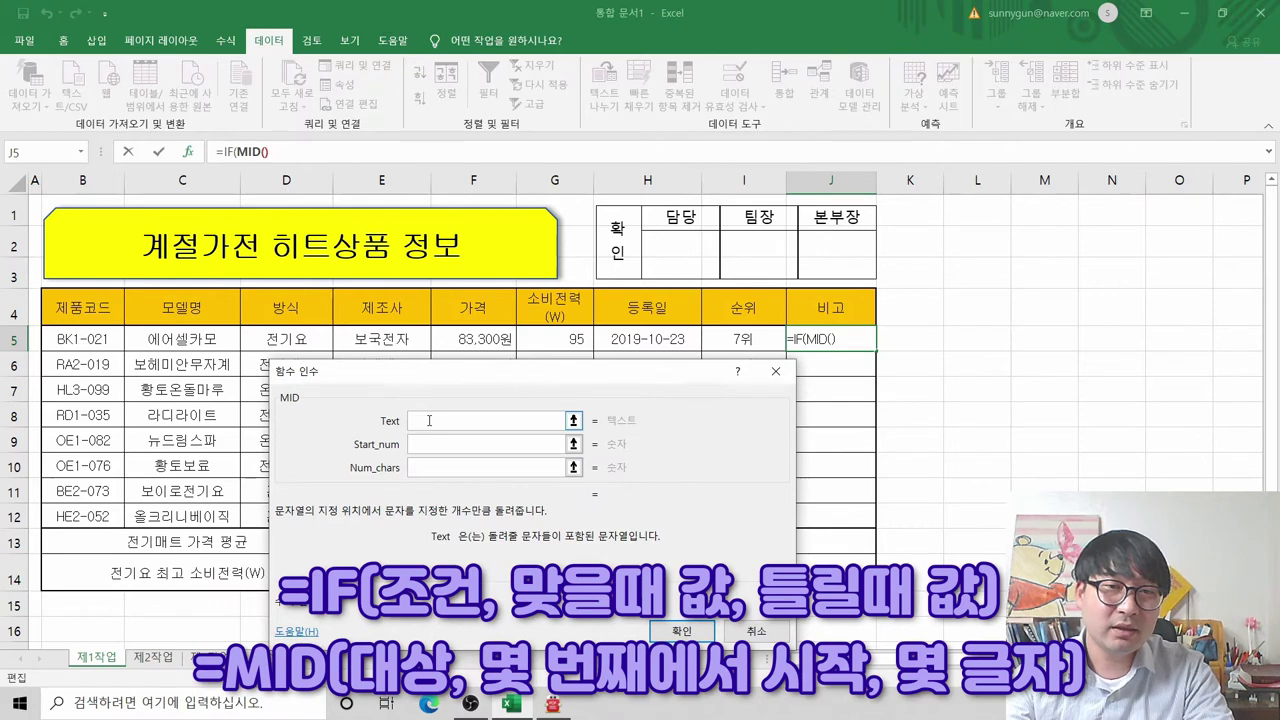
Step: Fill in the nested MID function with B5 as the text, start position 3 and 1 character, and confirm it
{"action": "left_click", "coordinate": [96, 340]}
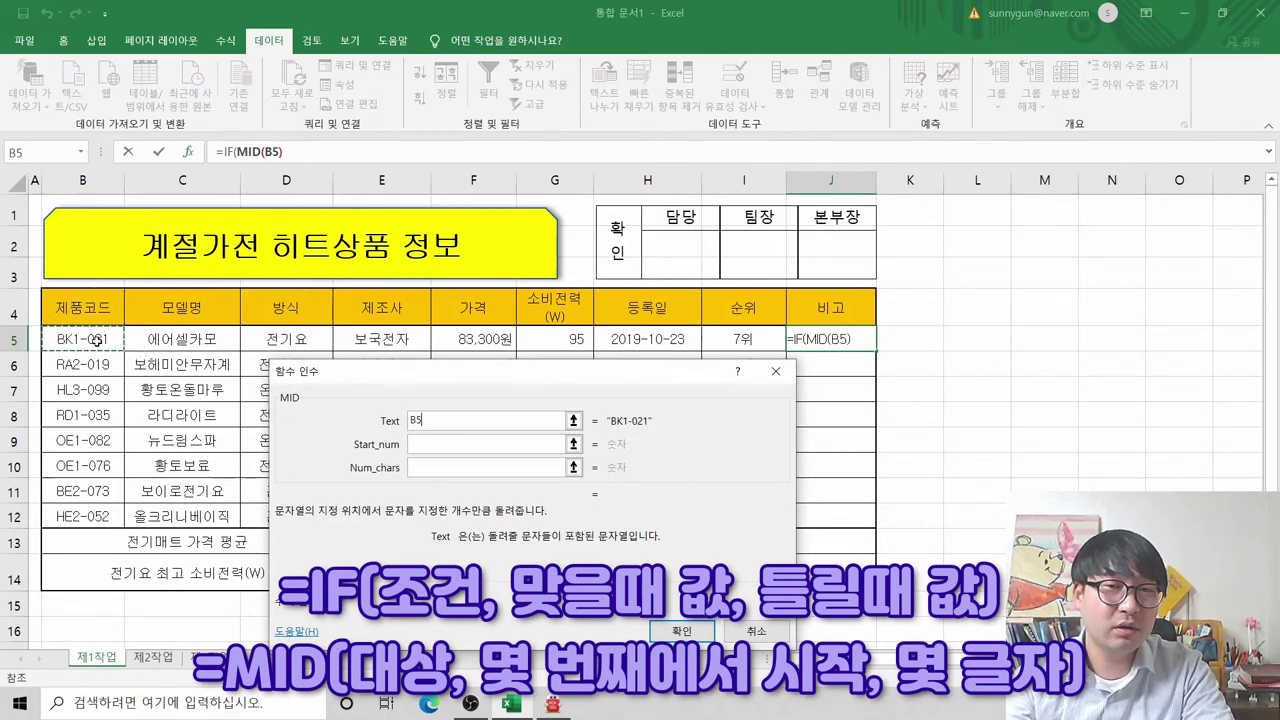
{"action": "left_click", "coordinate": [439, 444]}
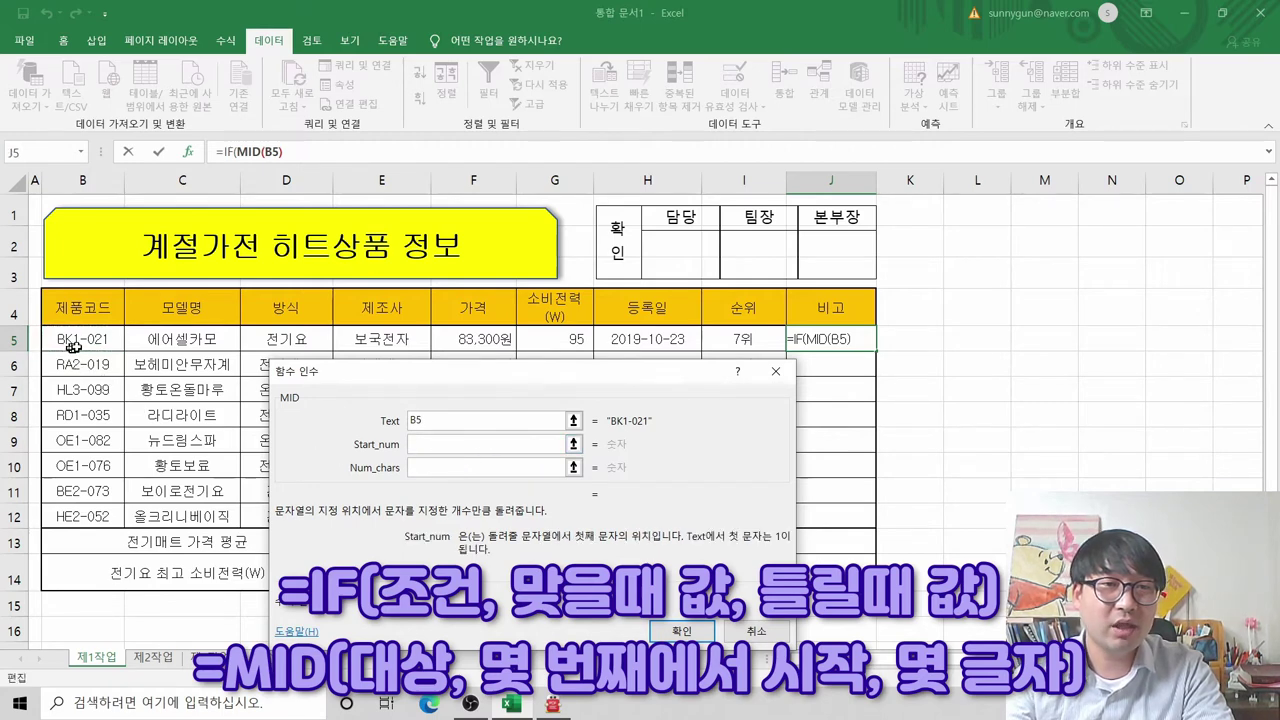
{"action": "type", "text": "3"}
{"action": "key", "text": "Tab"}
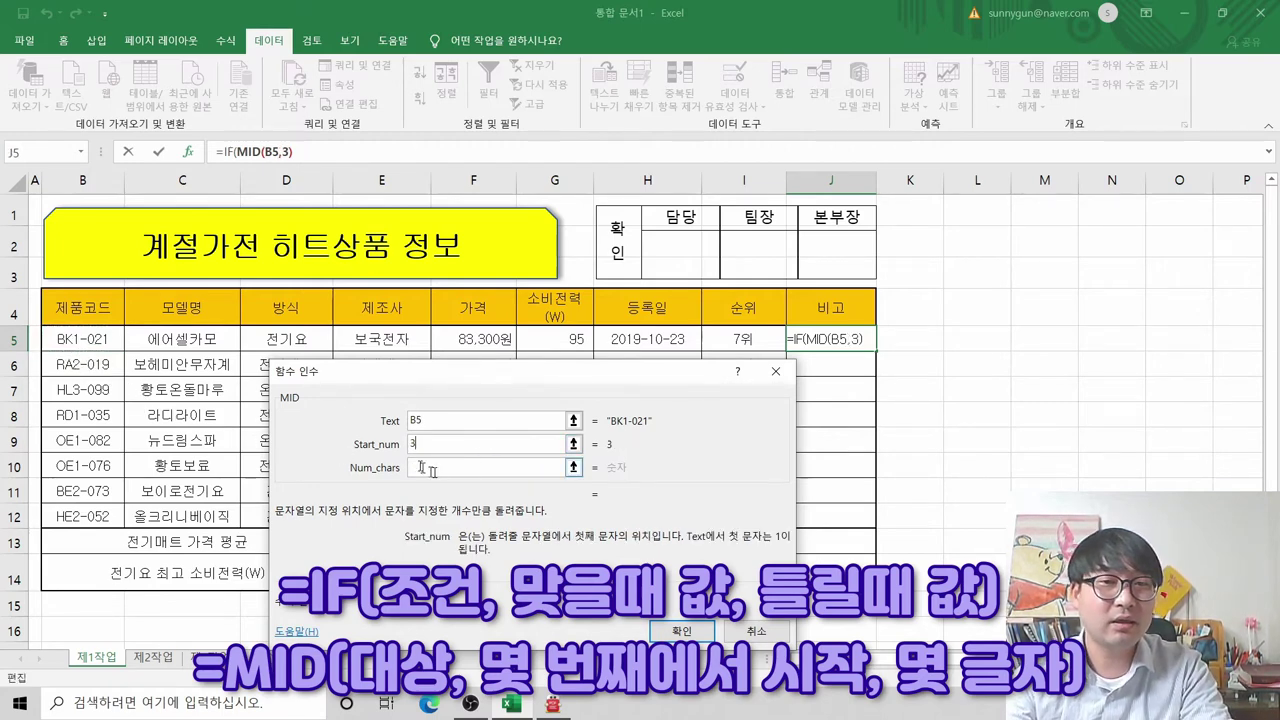
{"action": "type", "text": "1"}
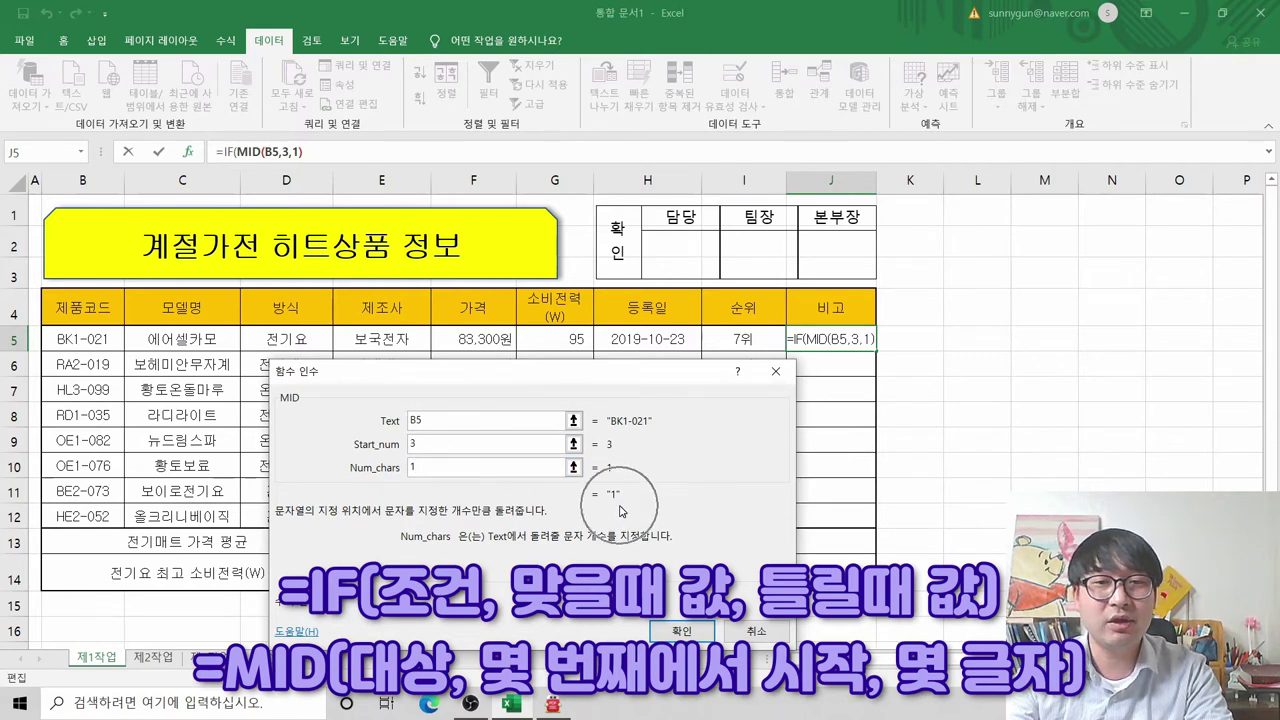
{"action": "left_click", "coordinate": [679, 631]}
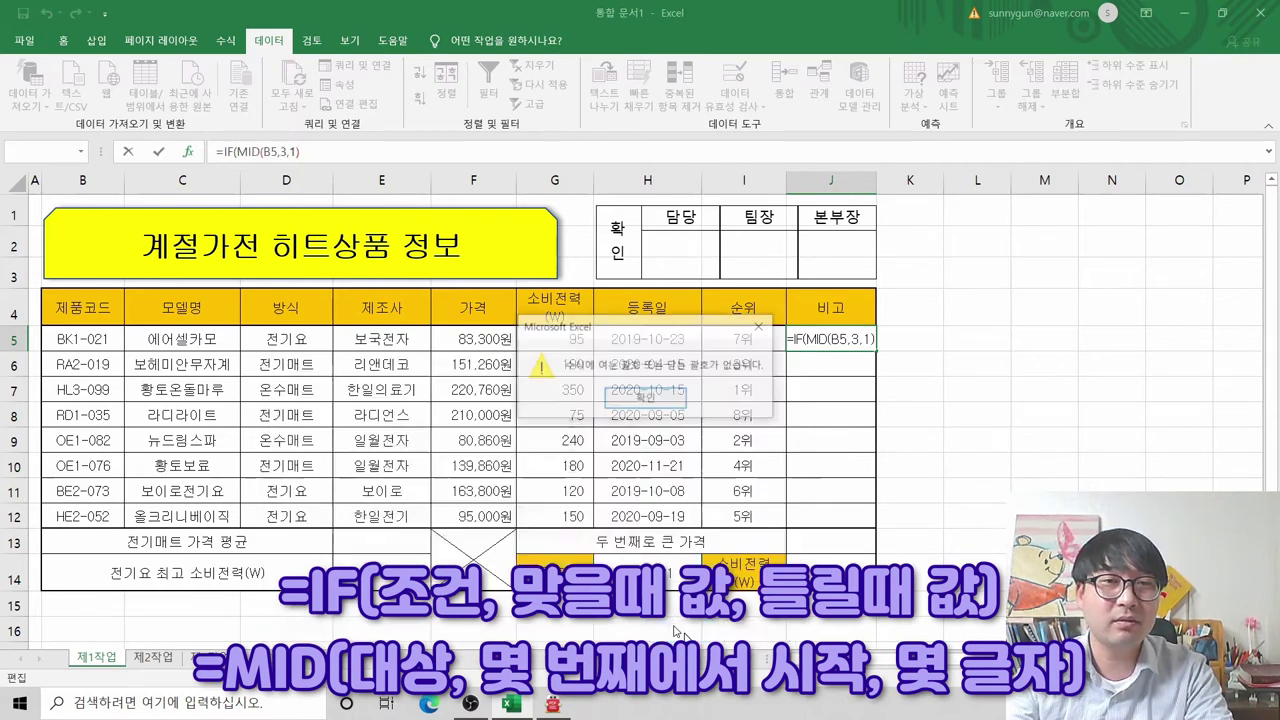
{"action": "left_click", "coordinate": [645, 399]}
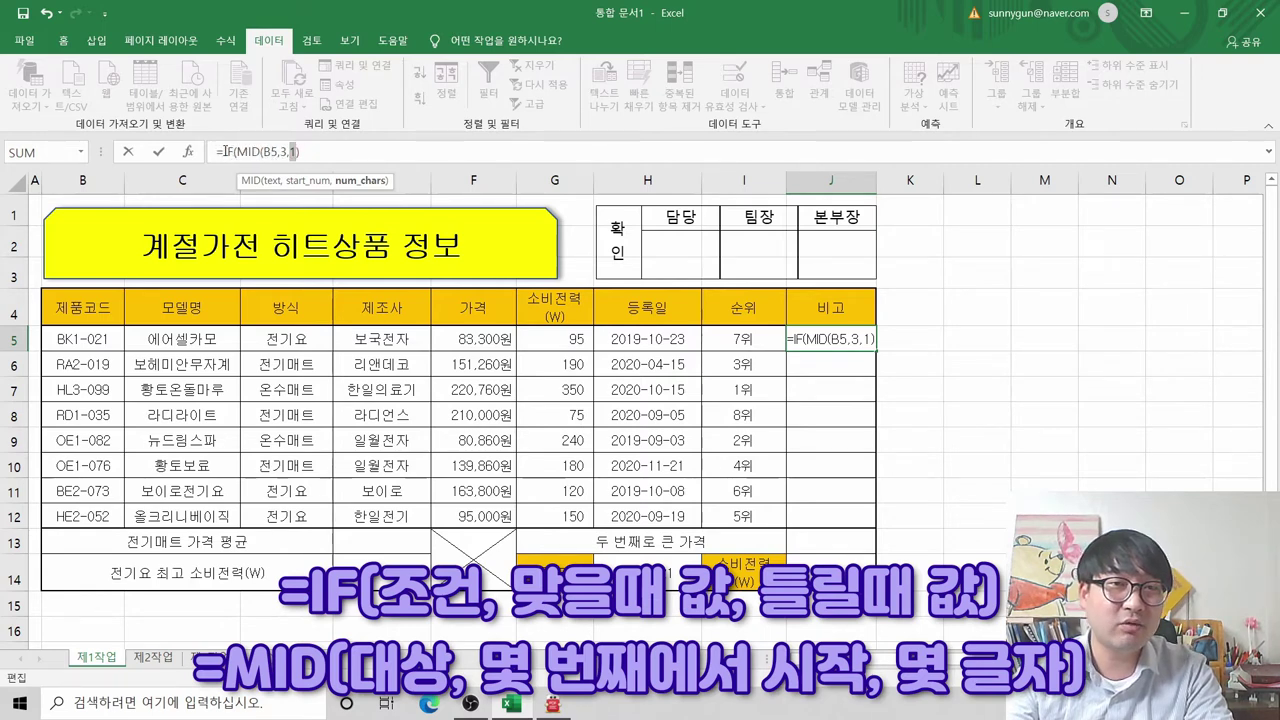
Step: Reopen the outer IF function's arguments and complete its logical test as MID(B5,3,1)=1
{"action": "left_click", "coordinate": [222, 151]}
{"action": "left_click", "coordinate": [229, 151]}
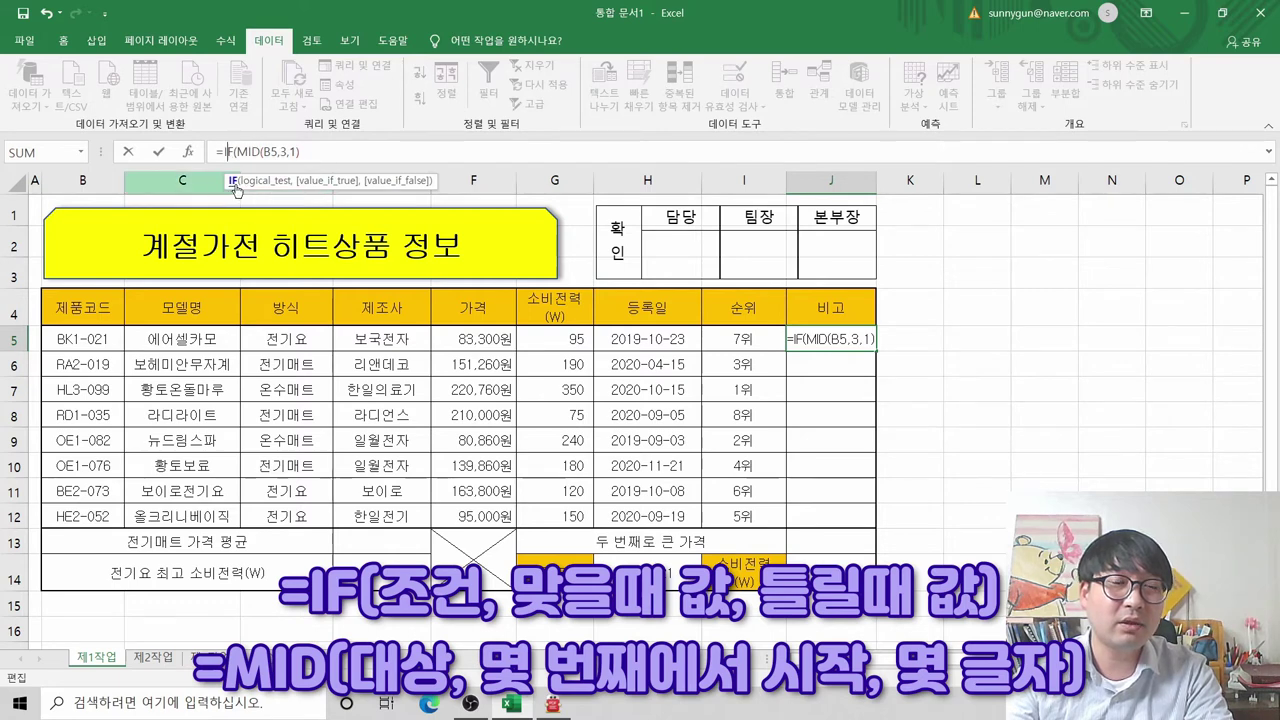
{"action": "left_click", "coordinate": [189, 152]}
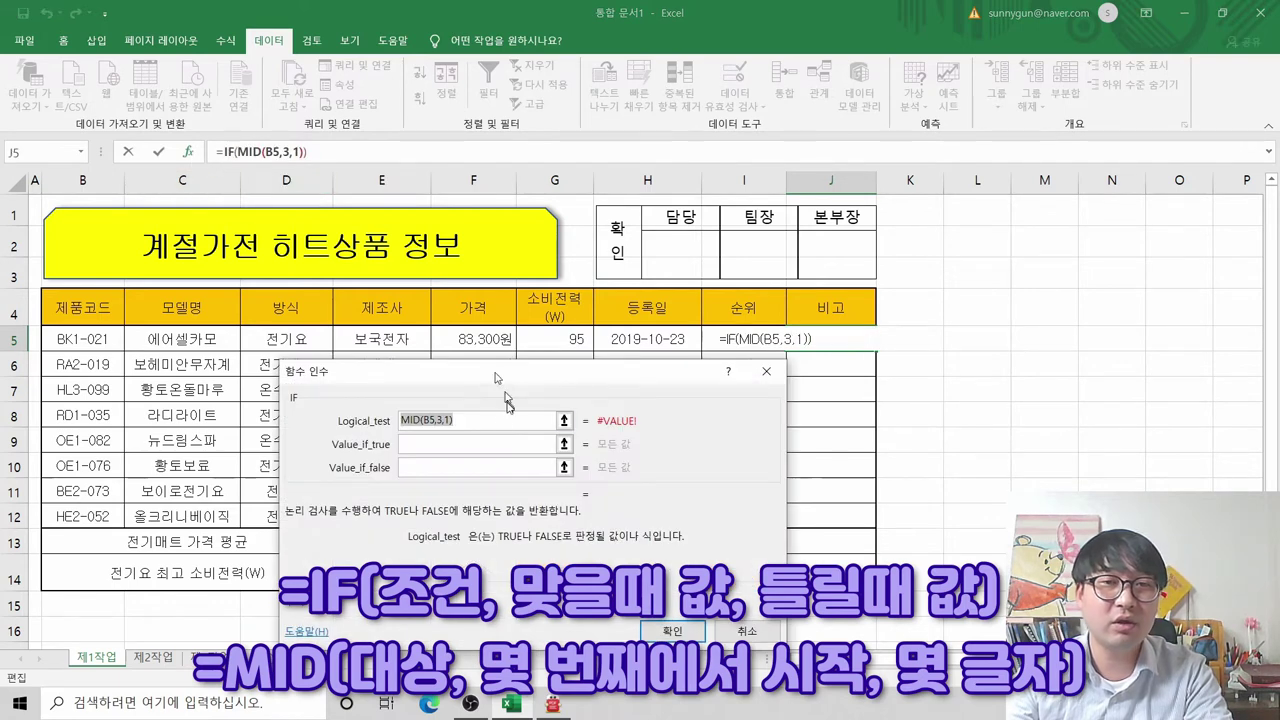
{"action": "left_click_drag", "start_coordinate": [454, 375], "coordinate": [400, 324]}
{"action": "left_click", "coordinate": [378, 365]}
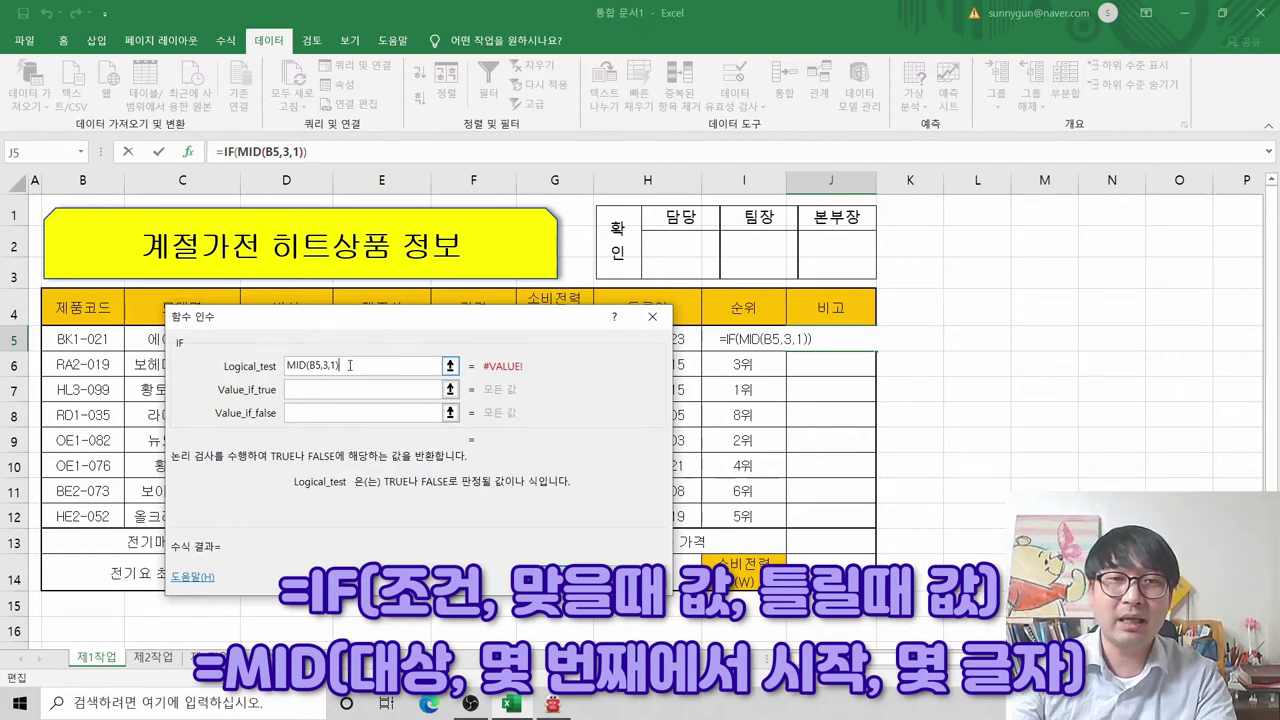
{"action": "type", "text": "=1"}
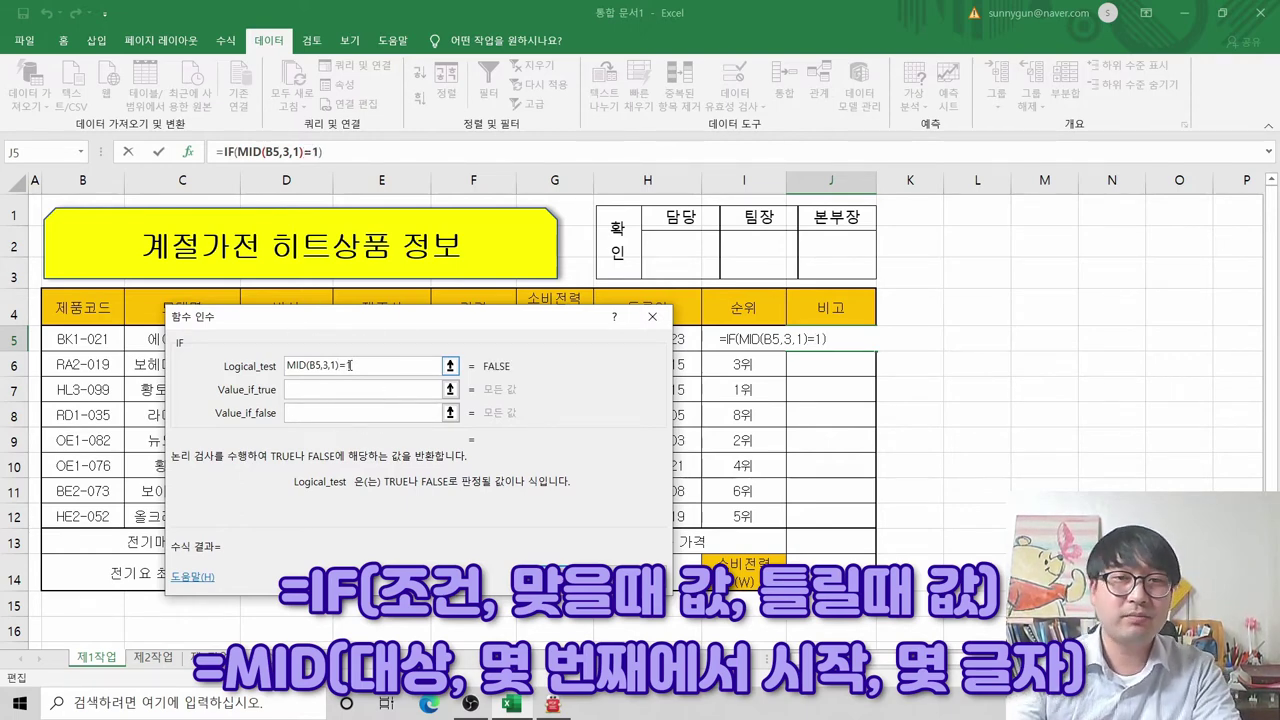
Step: Enter 싱글 as the IF function's value for a true condition
{"action": "left_click", "coordinate": [325, 393]}
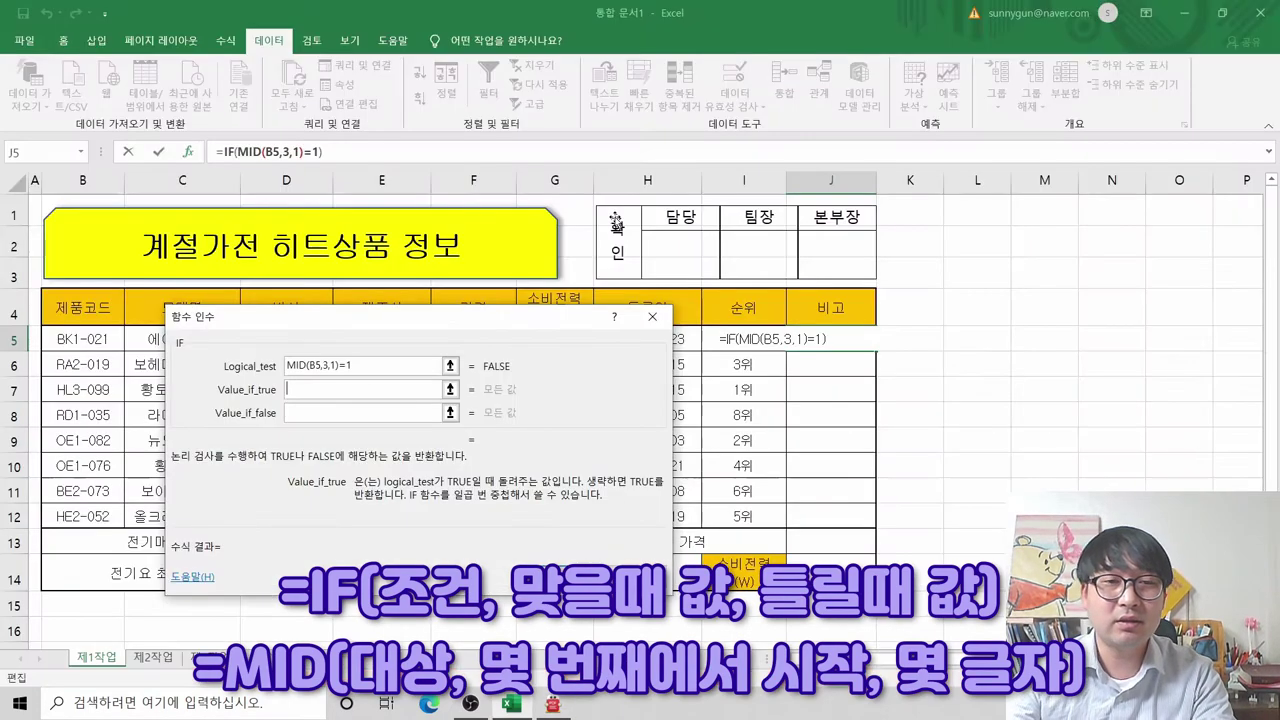
{"action": "type", "text": "싱글"}
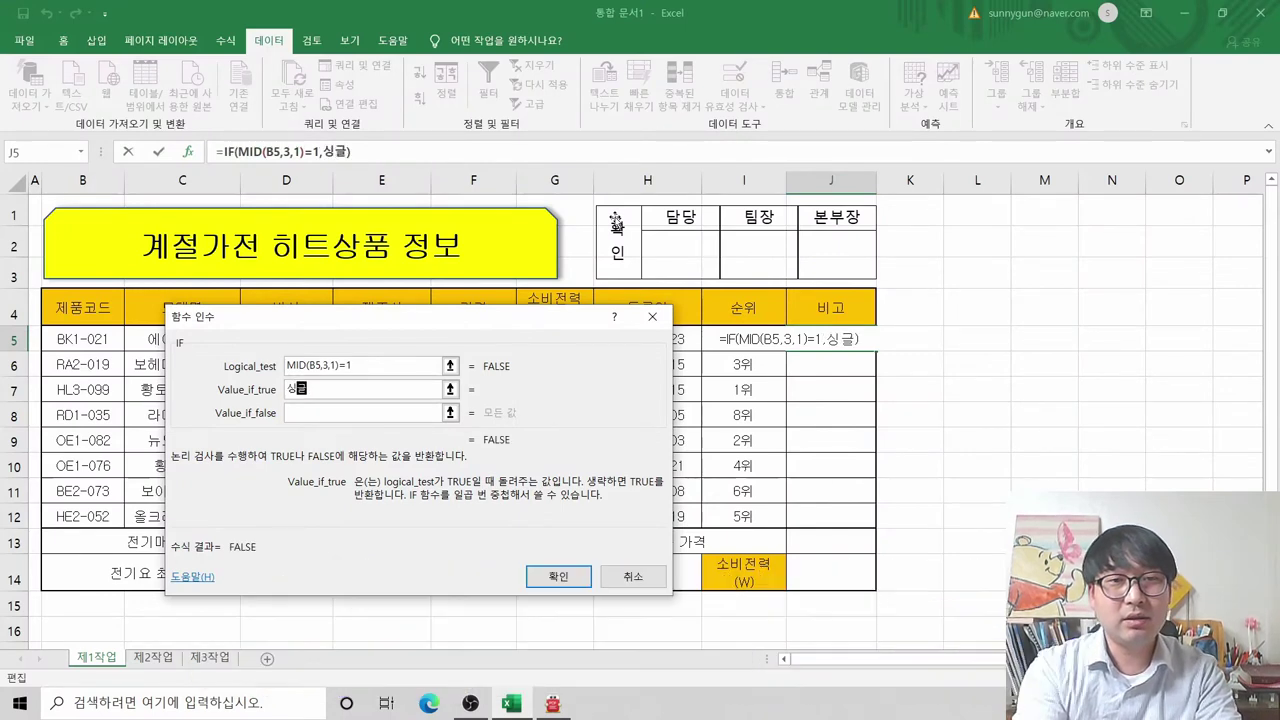
{"action": "left_click", "coordinate": [318, 408]}
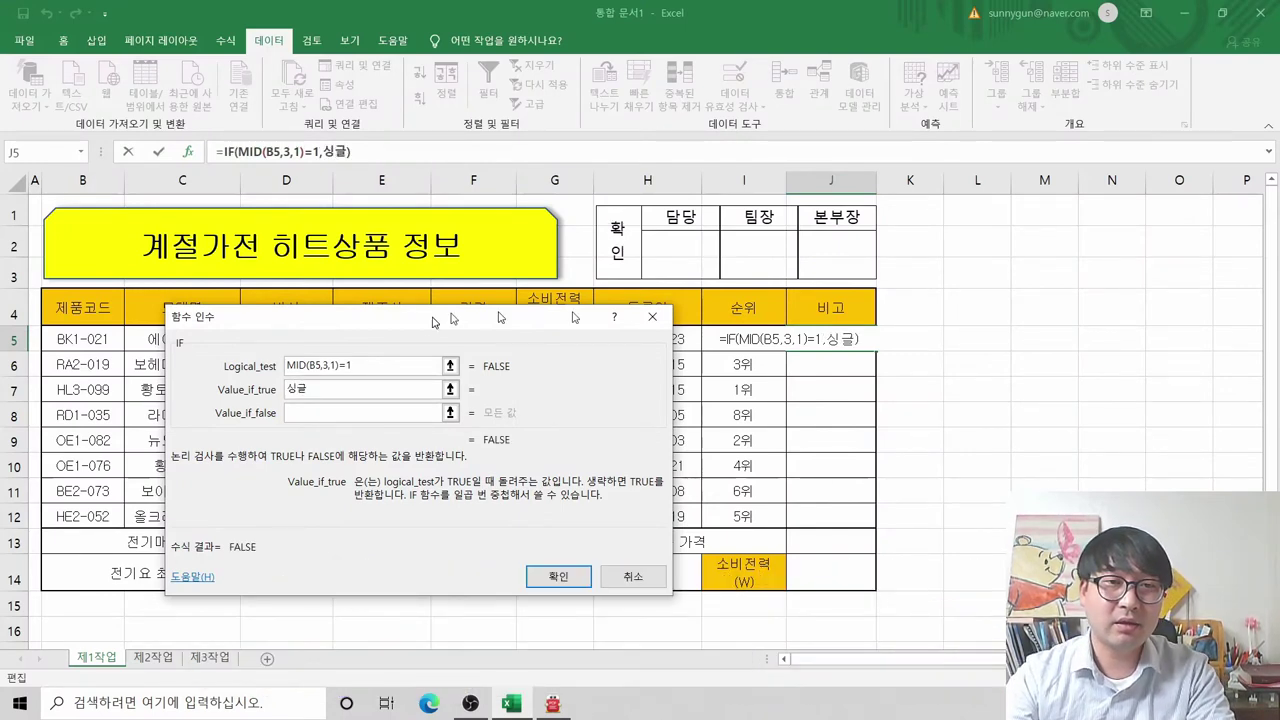
Step: Check the exam sheet's 비고 condition for the product code's third character against the IF function's arguments
{"action": "left_click", "coordinate": [316, 412]}
{"action": "key", "text": "alt+Tab"}
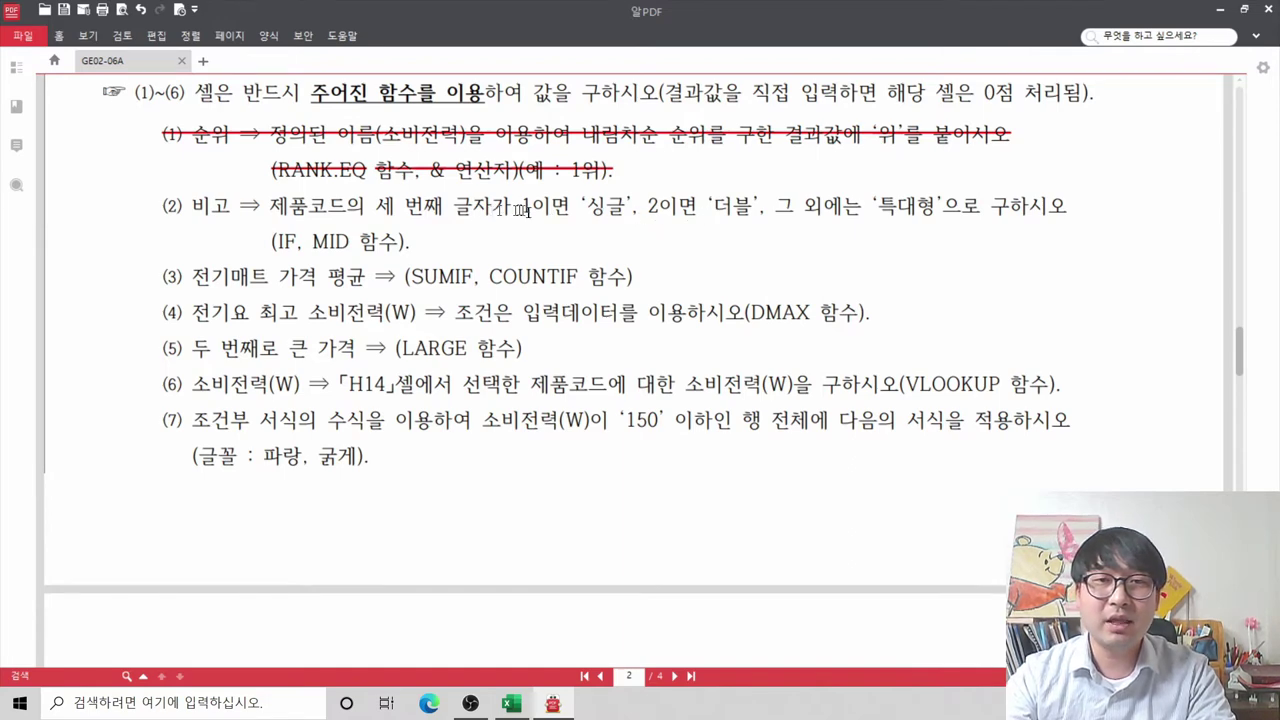
{"action": "key", "text": "alt+Tab"}
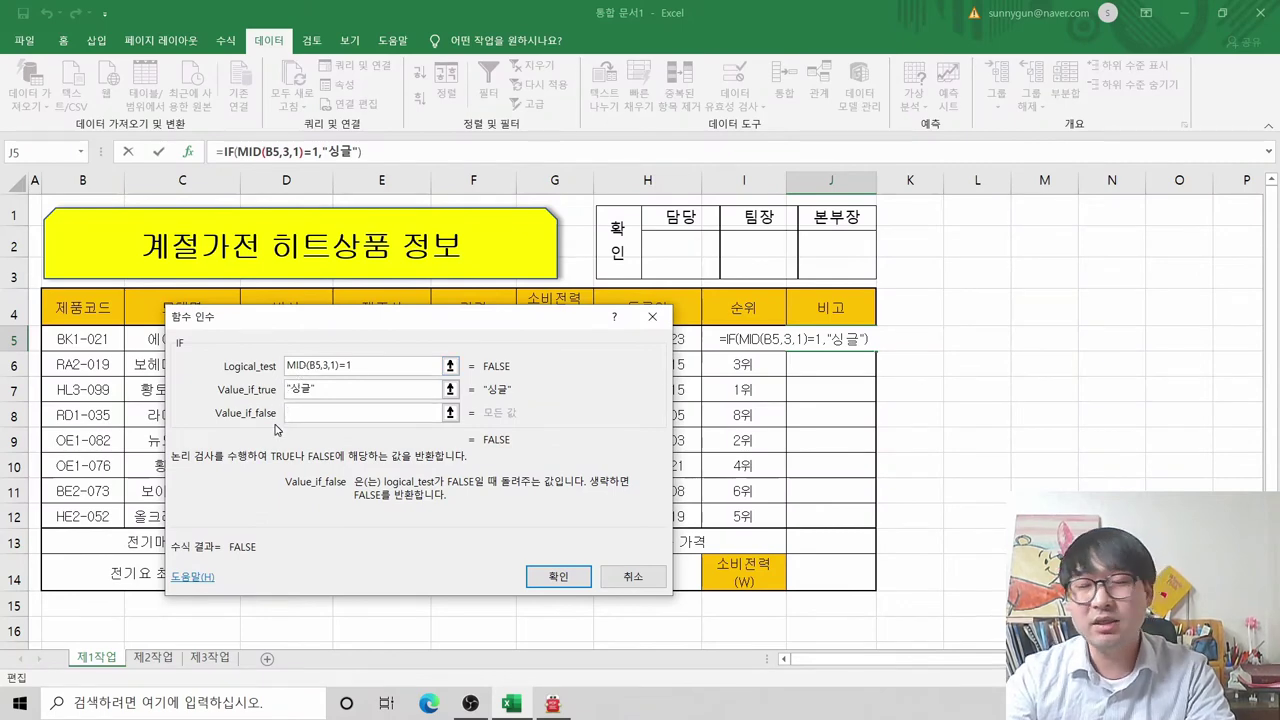
{"action": "left_click", "coordinate": [369, 365]}
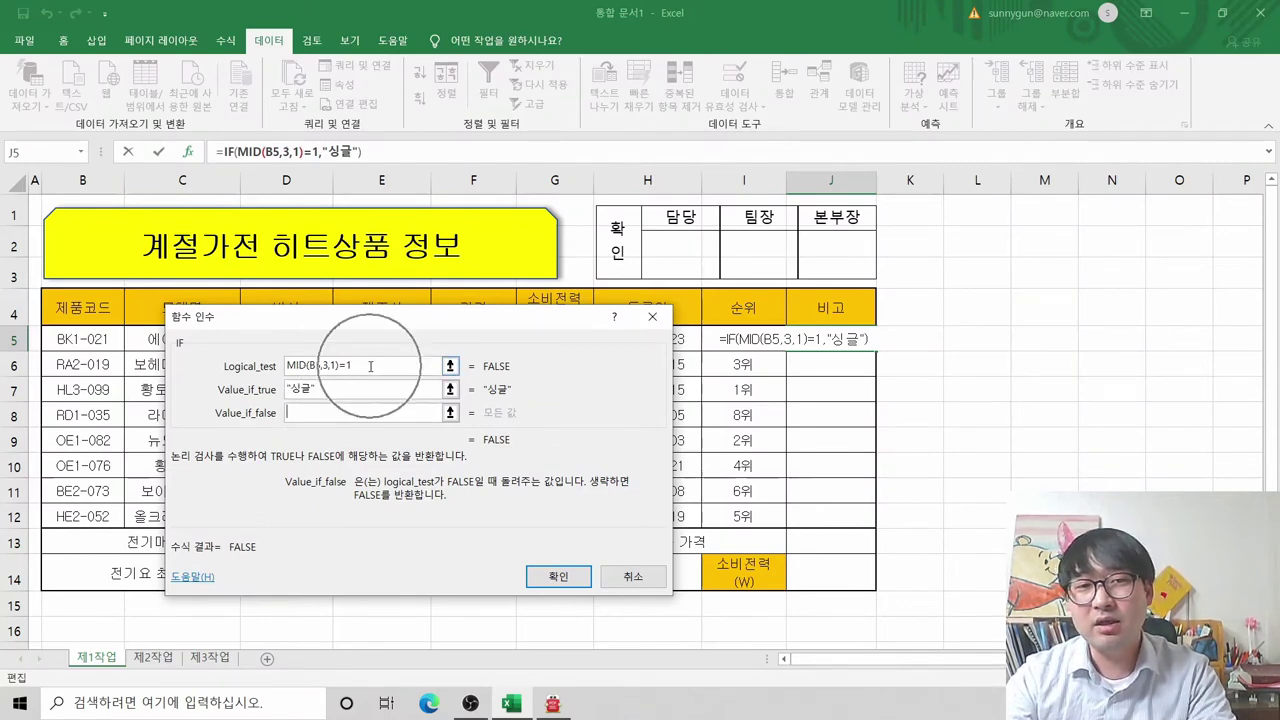
{"action": "left_click", "coordinate": [309, 366]}
{"action": "left_click", "coordinate": [360, 366]}
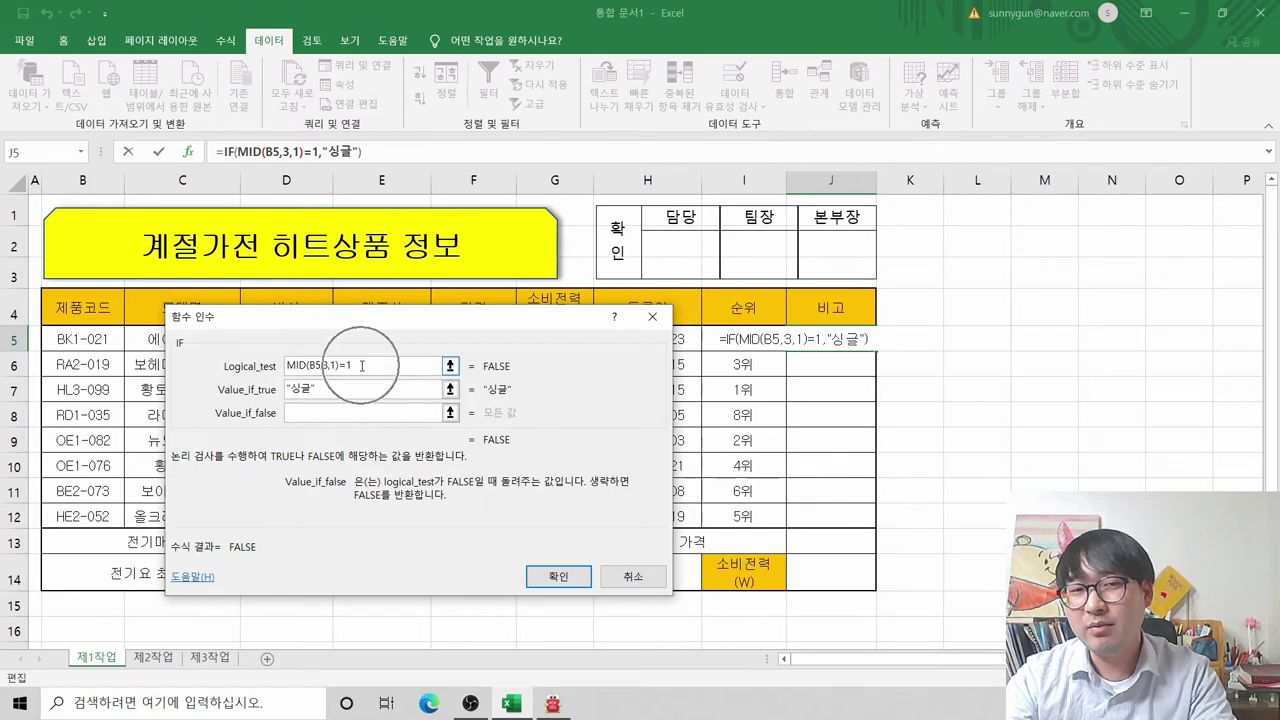
{"action": "key", "text": "Tab"}
{"action": "key", "text": "Tab"}
{"action": "left_click", "coordinate": [330, 392]}
{"action": "left_click", "coordinate": [328, 415]}
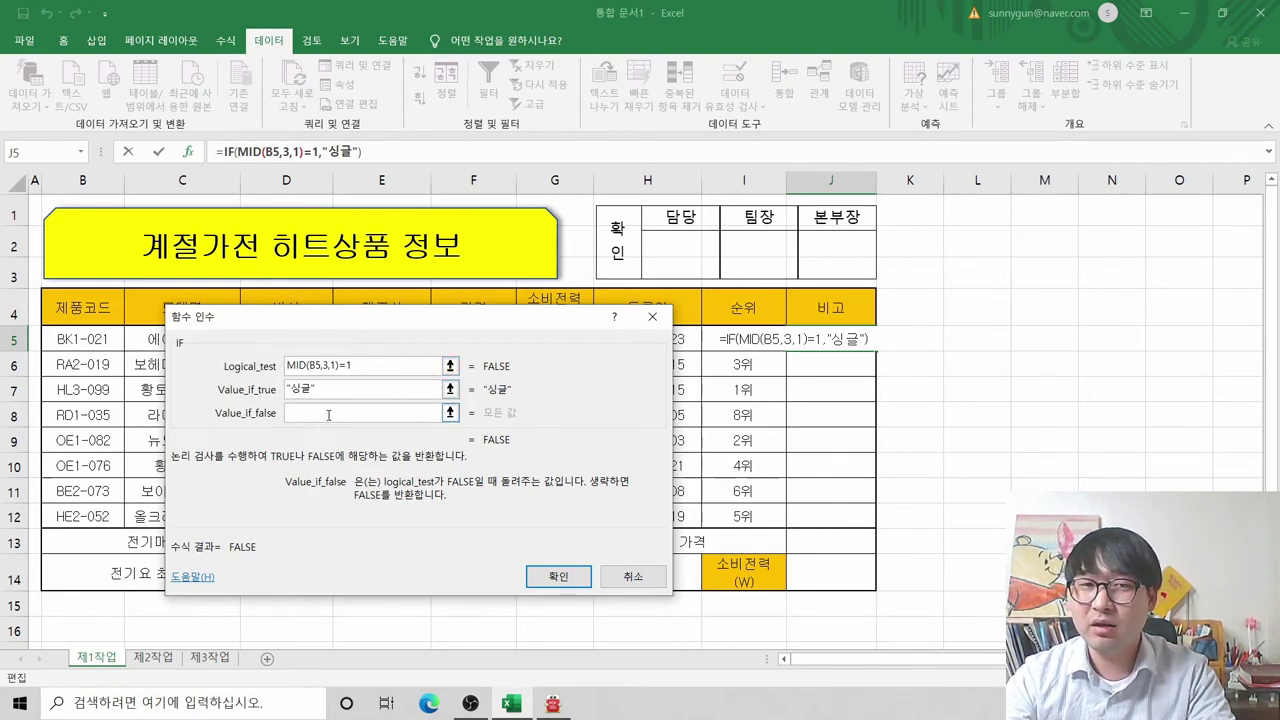
{"action": "key", "text": "alt+Tab"}
{"action": "left_click", "coordinate": [670, 229]}
{"action": "key", "text": "alt+Tab"}
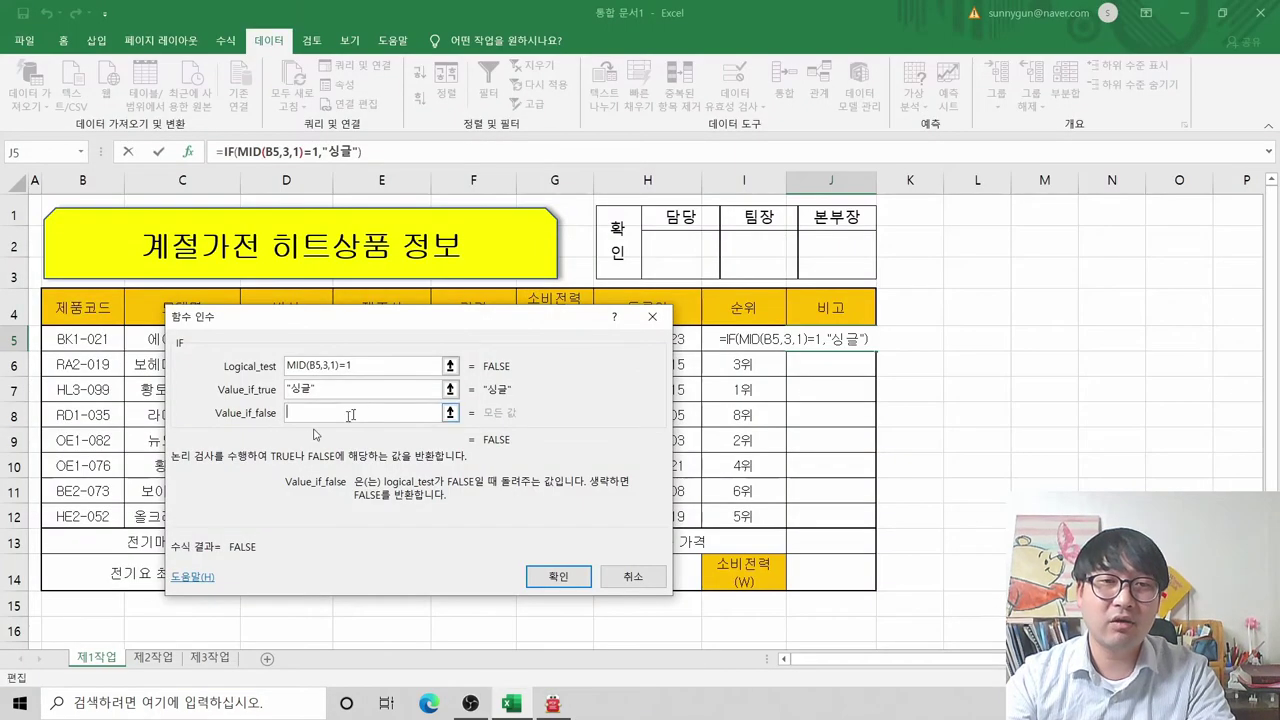
{"action": "type", "text": "if("}
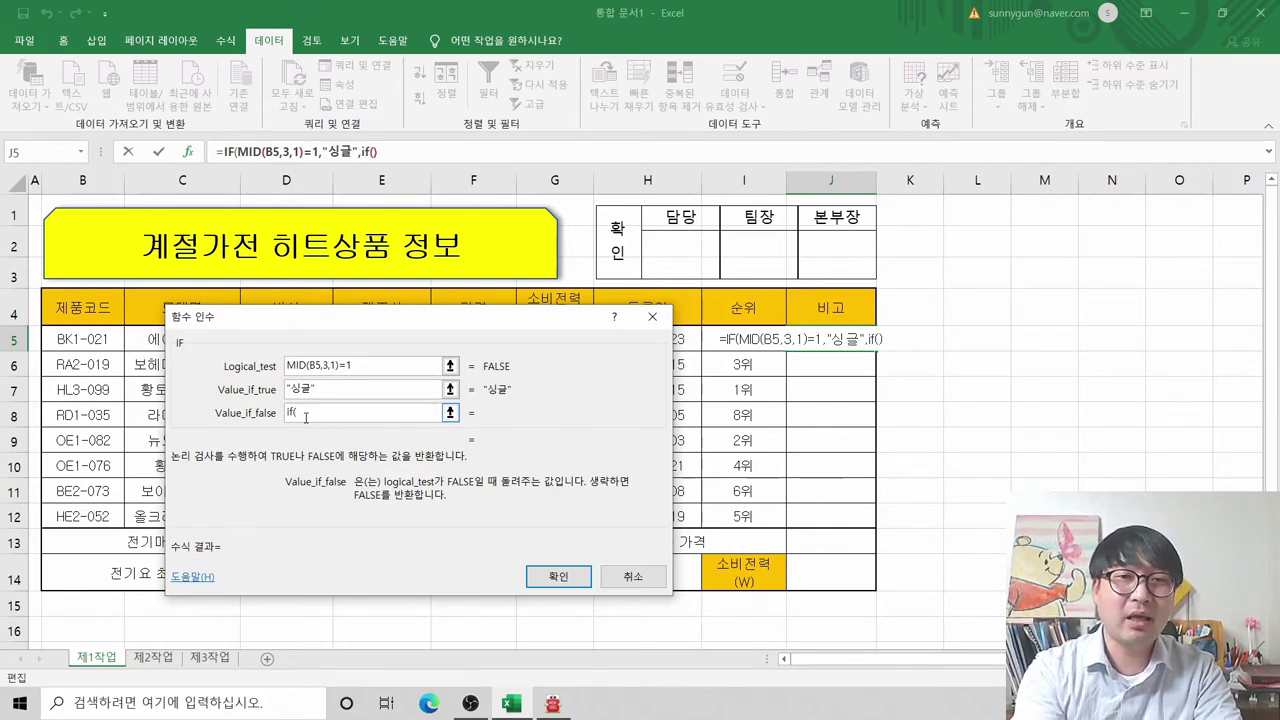
{"action": "key", "text": "BackSpace"}
{"action": "key", "text": "BackSpace"}
{"action": "key", "text": "BackSpace"}
Step: Enter the placeholder text 2인지 확인해보고 맞으면 더블 아니면 특대형 as the IF function's value for a false condition
{"action": "type", "text": "2"}
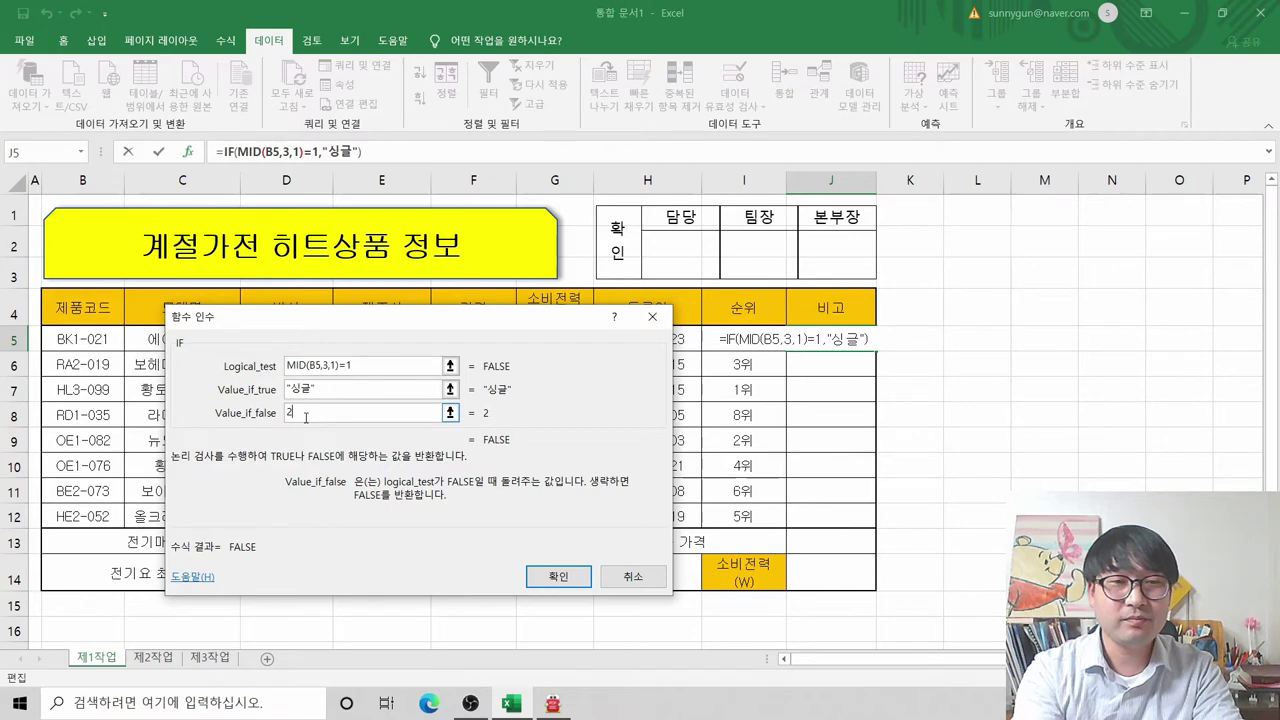
{"action": "type", "text": "인지 확인"}
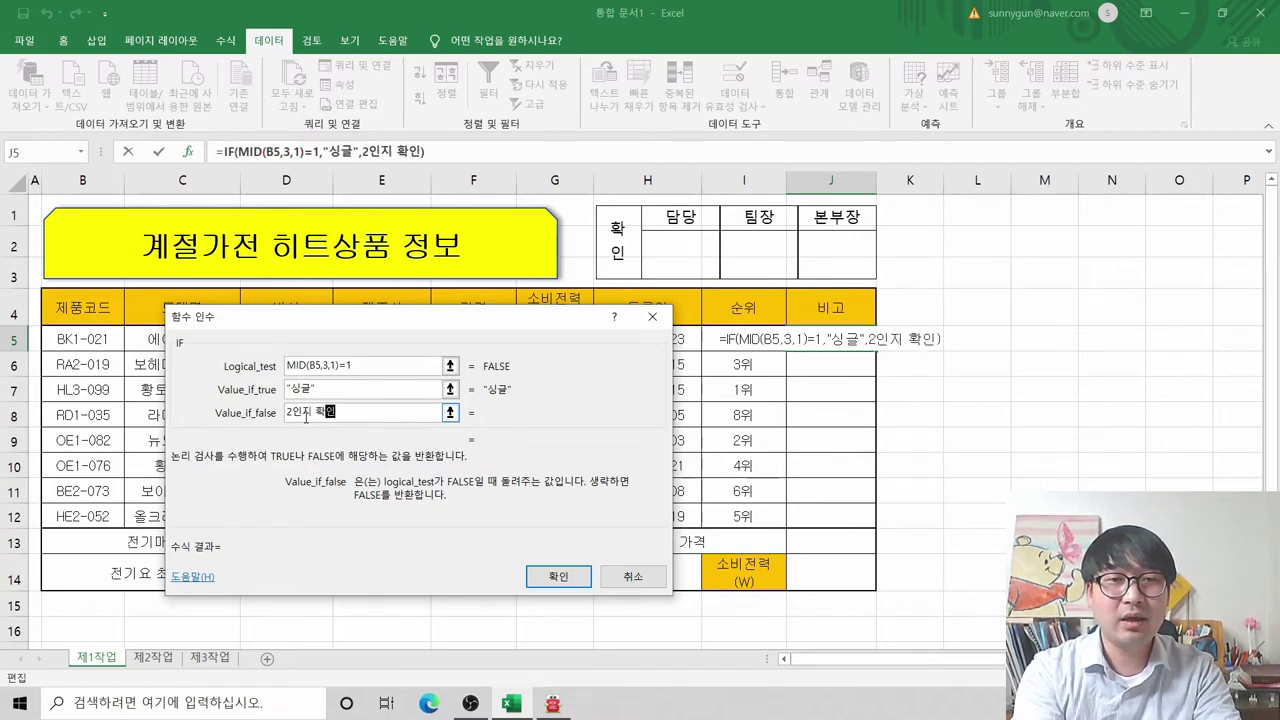
{"action": "type", "text": "해보고 맞으면 "}
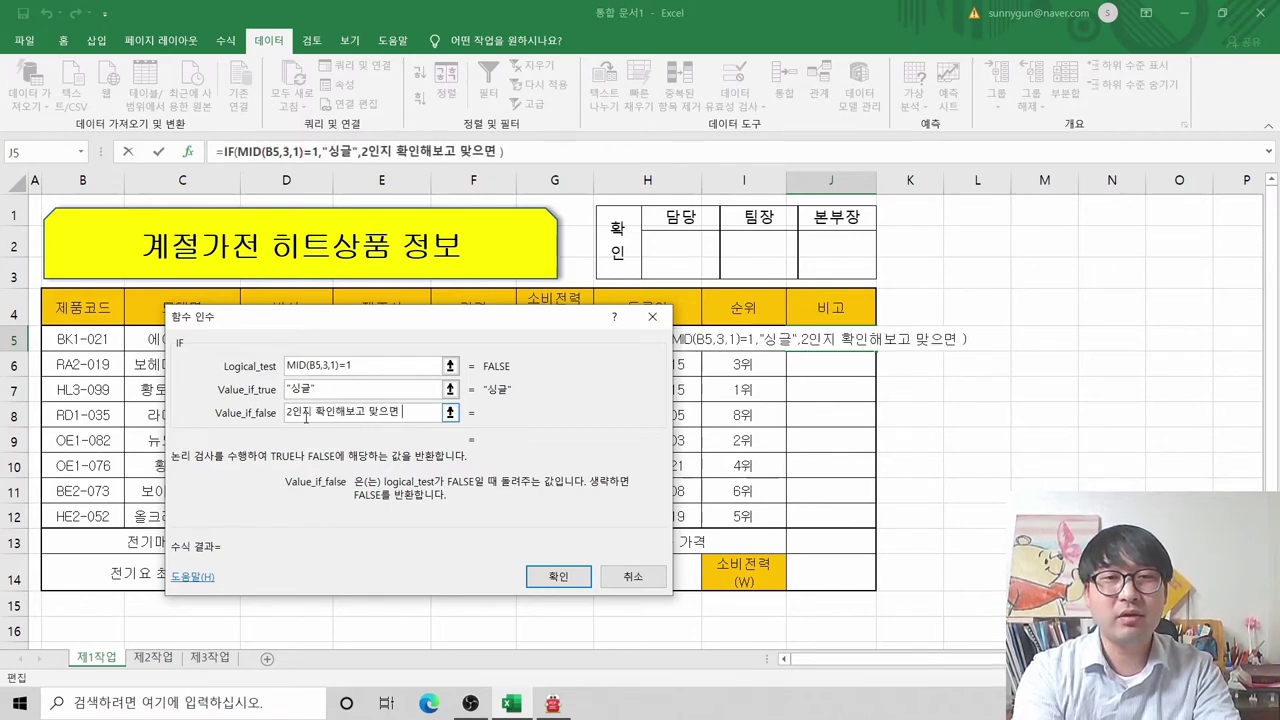
{"action": "type", "text": "더블 아니면"}
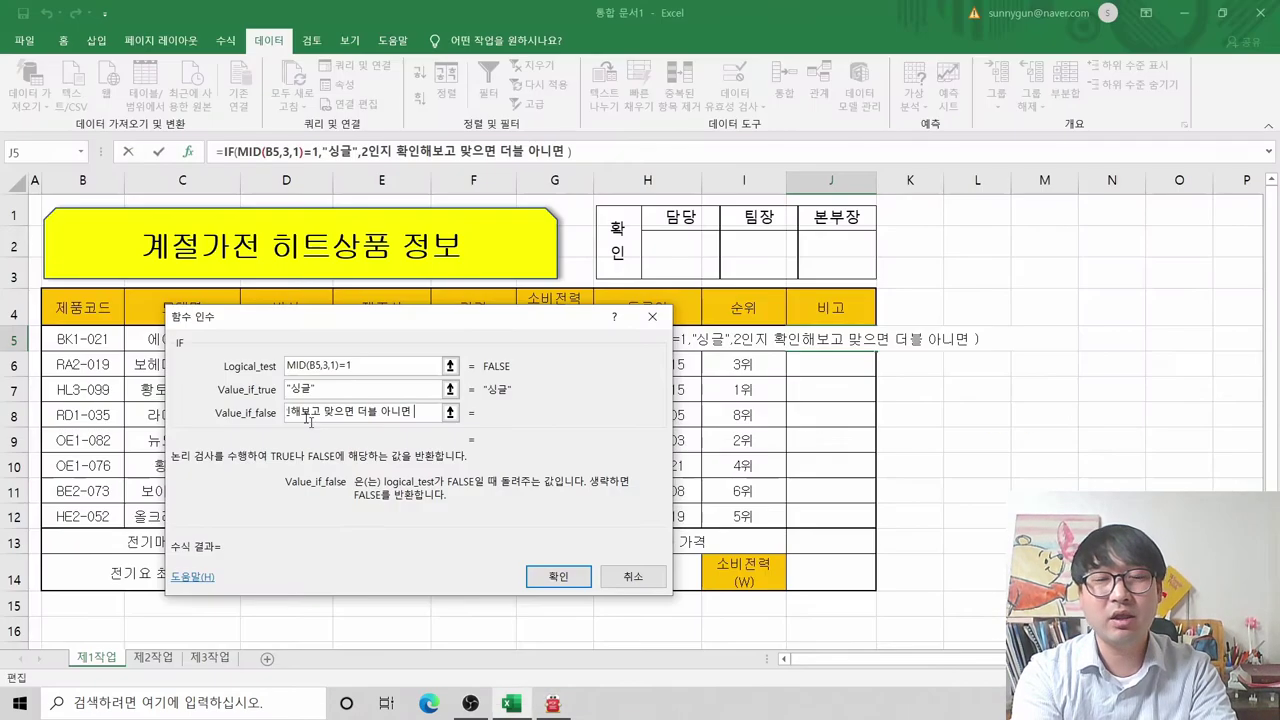
{"action": "type", "text": "트ㄱ대형"}
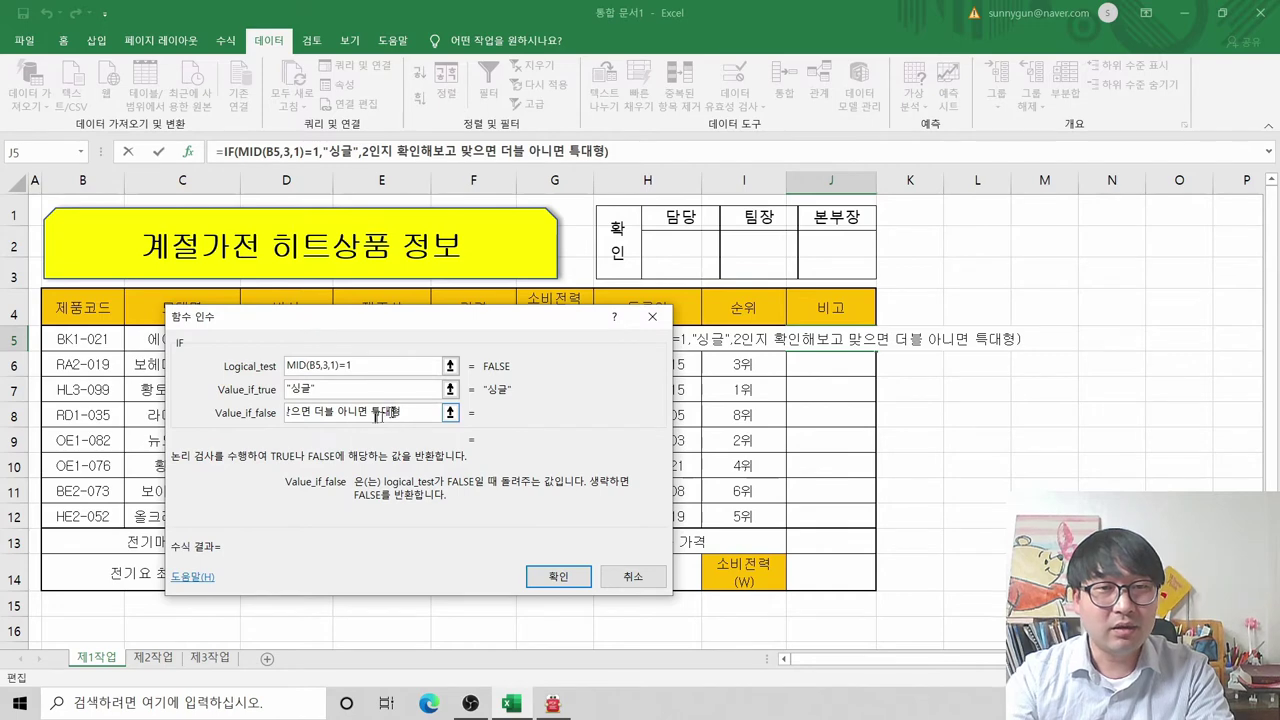
Step: Correct the IF function's logical test to MID(B5,3,1)="1", comparing with text, and confirm the formula in J5
{"action": "left_click", "coordinate": [370, 365]}
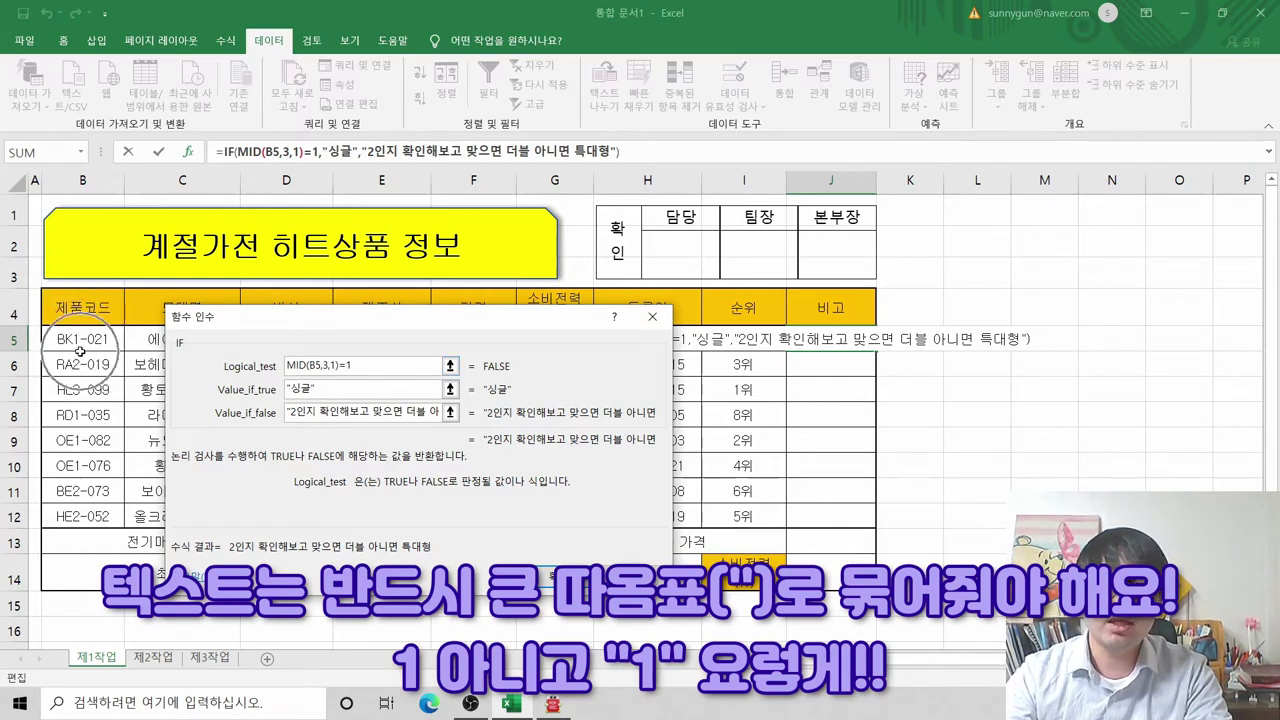
{"action": "left_click", "coordinate": [352, 368]}
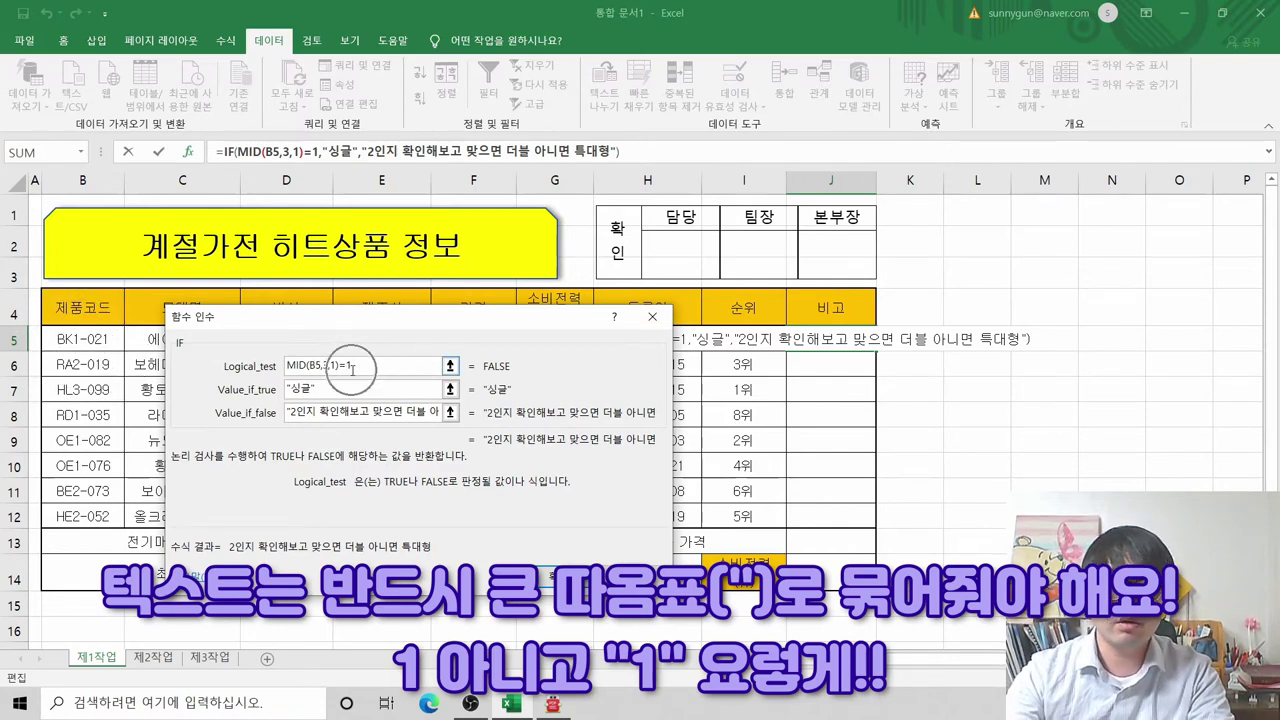
{"action": "type", "text": "\""}
{"action": "key", "text": "End"}
{"action": "type", "text": "\"1\""}
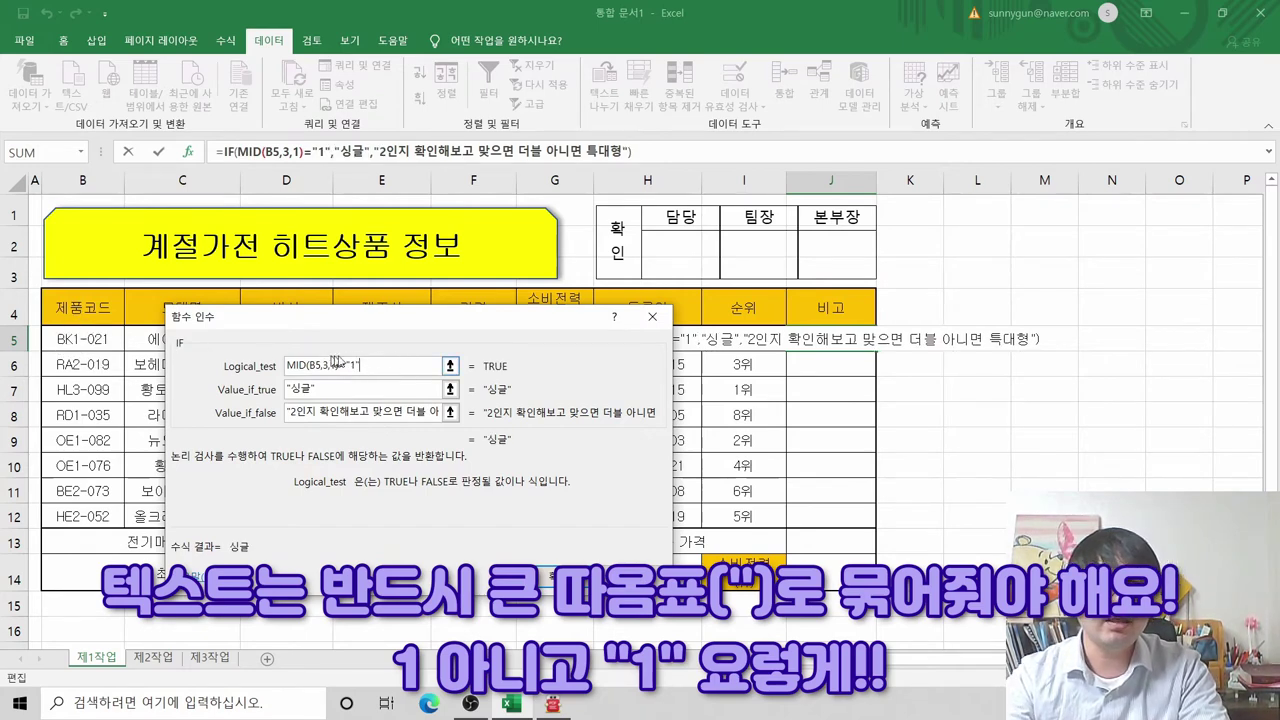
{"action": "key", "text": "ctrl"}
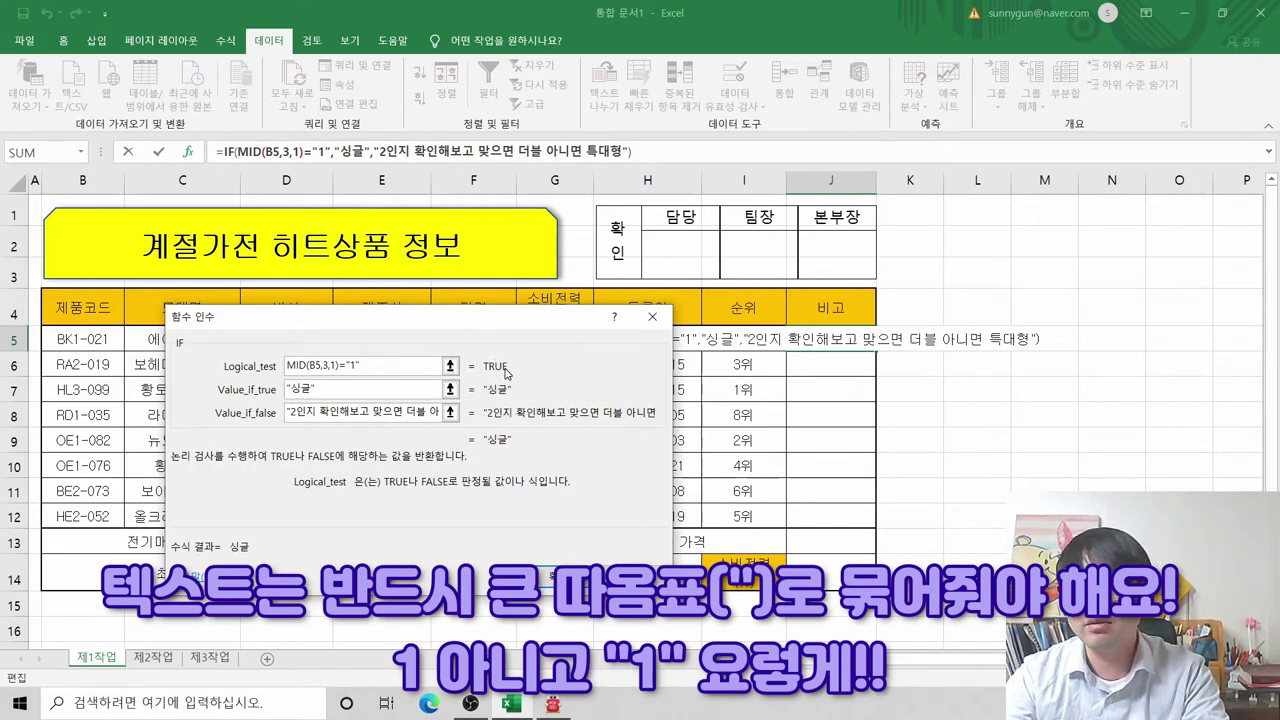
{"action": "key", "text": "ctrl"}
{"action": "key", "text": "ctrl"}
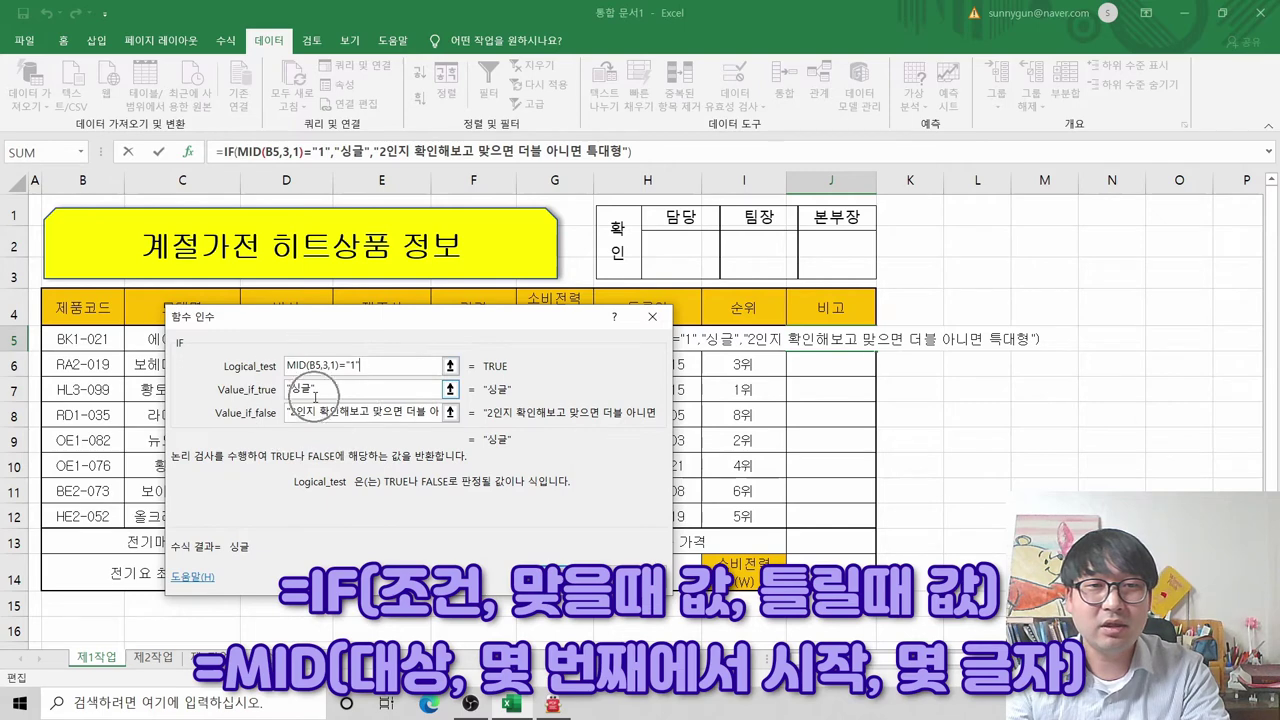
{"action": "key", "text": "ctrl"}
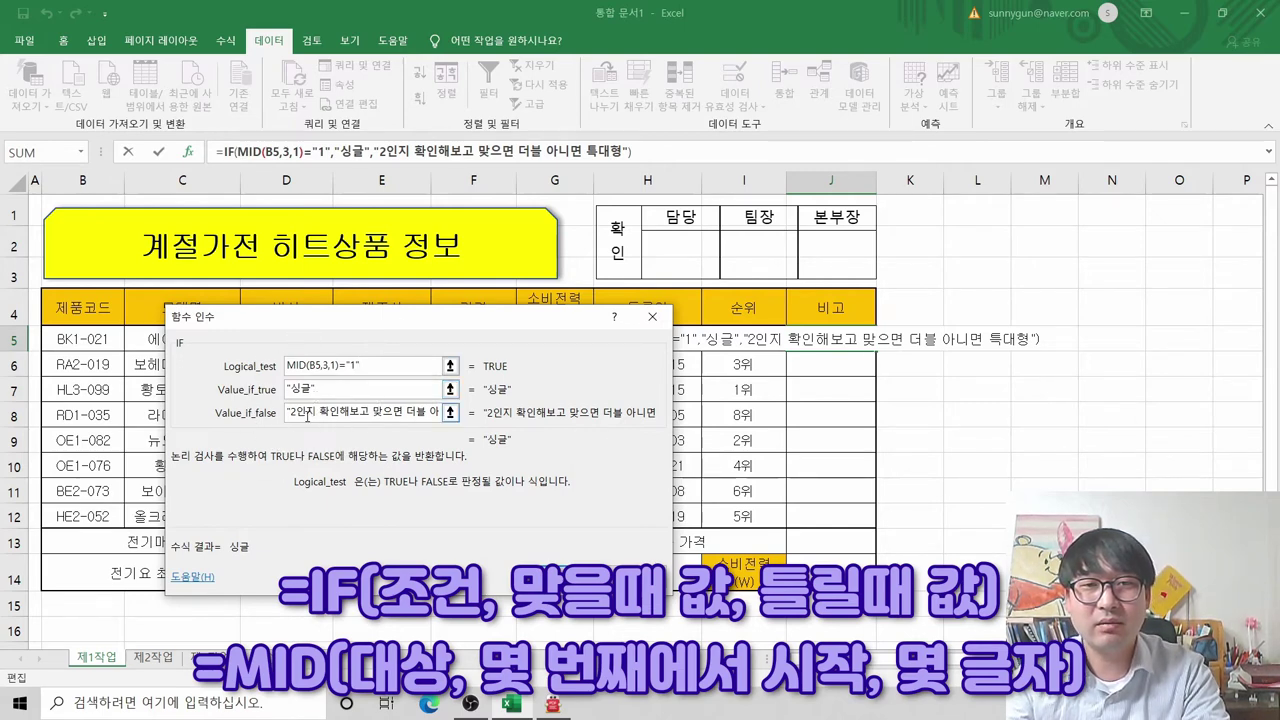
{"action": "left_click", "coordinate": [548, 562]}
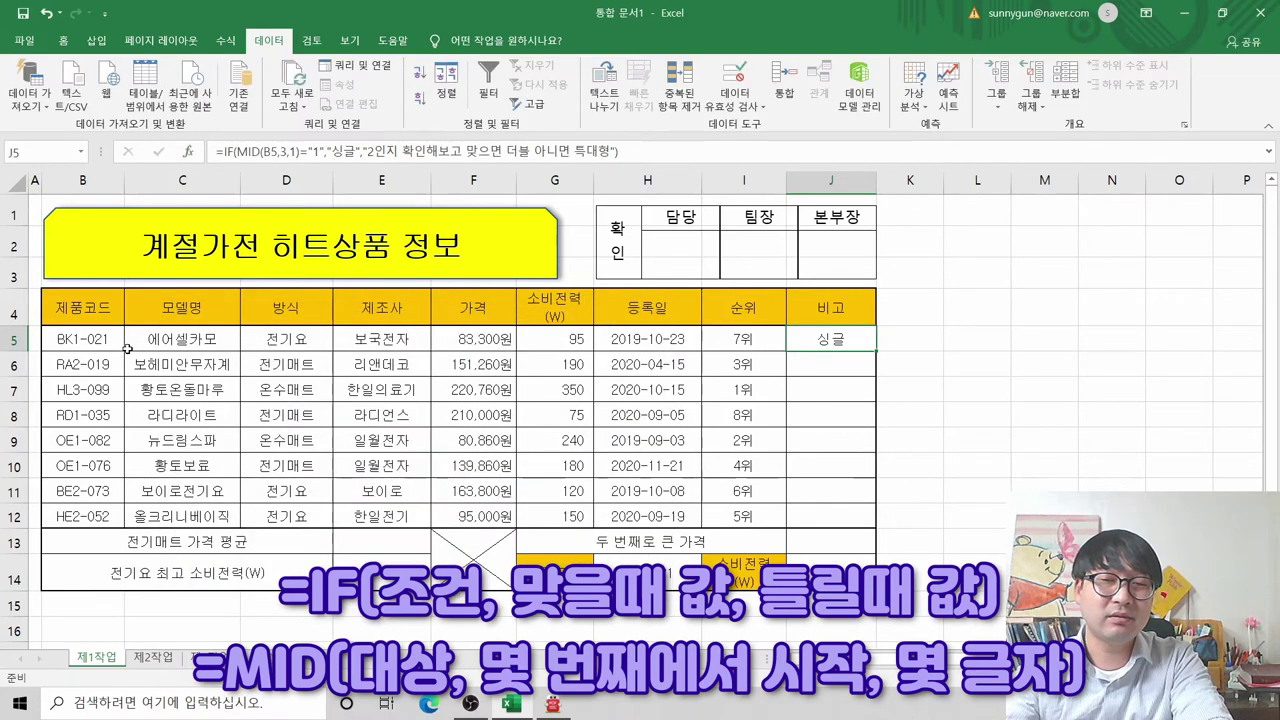
Step: Test the 비고 formula by copying J5 and pasting only its formula into J6, and clear J6 again
{"action": "left_click", "coordinate": [848, 369]}
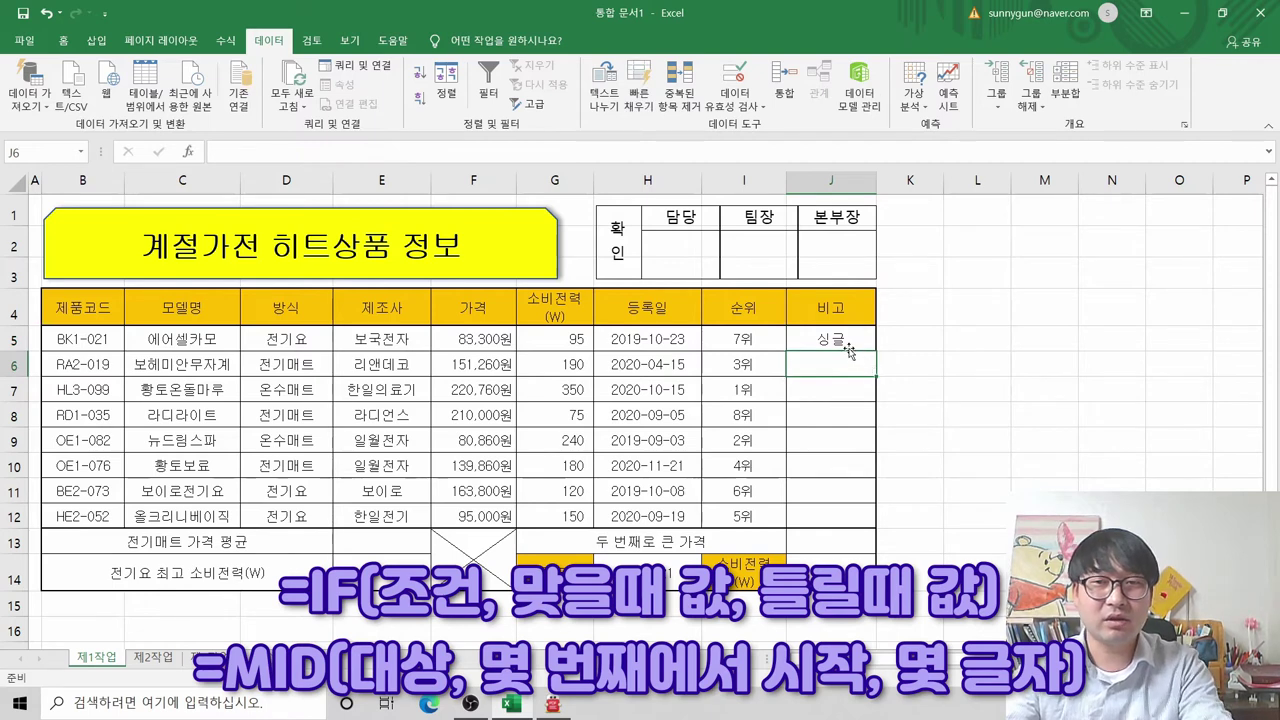
{"action": "left_click", "coordinate": [846, 346]}
{"action": "key", "text": "ctrl+c"}
{"action": "right_click", "coordinate": [828, 370]}
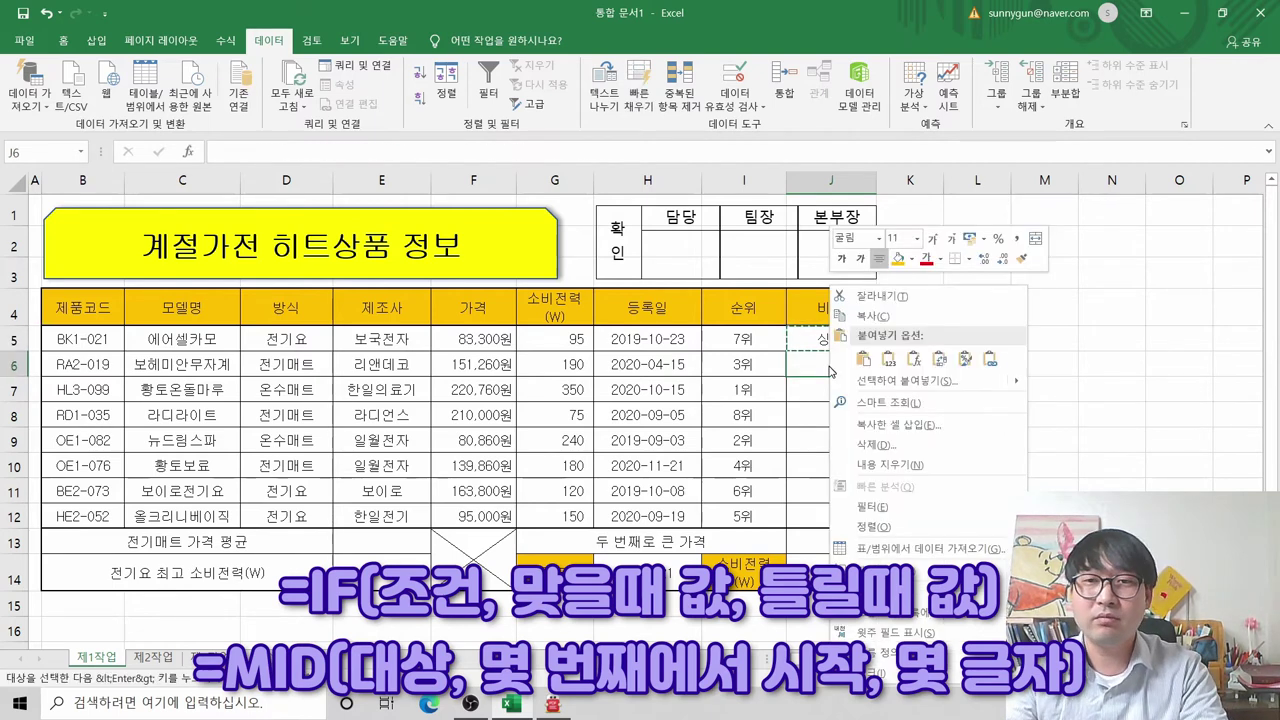
{"action": "left_click", "coordinate": [911, 358]}
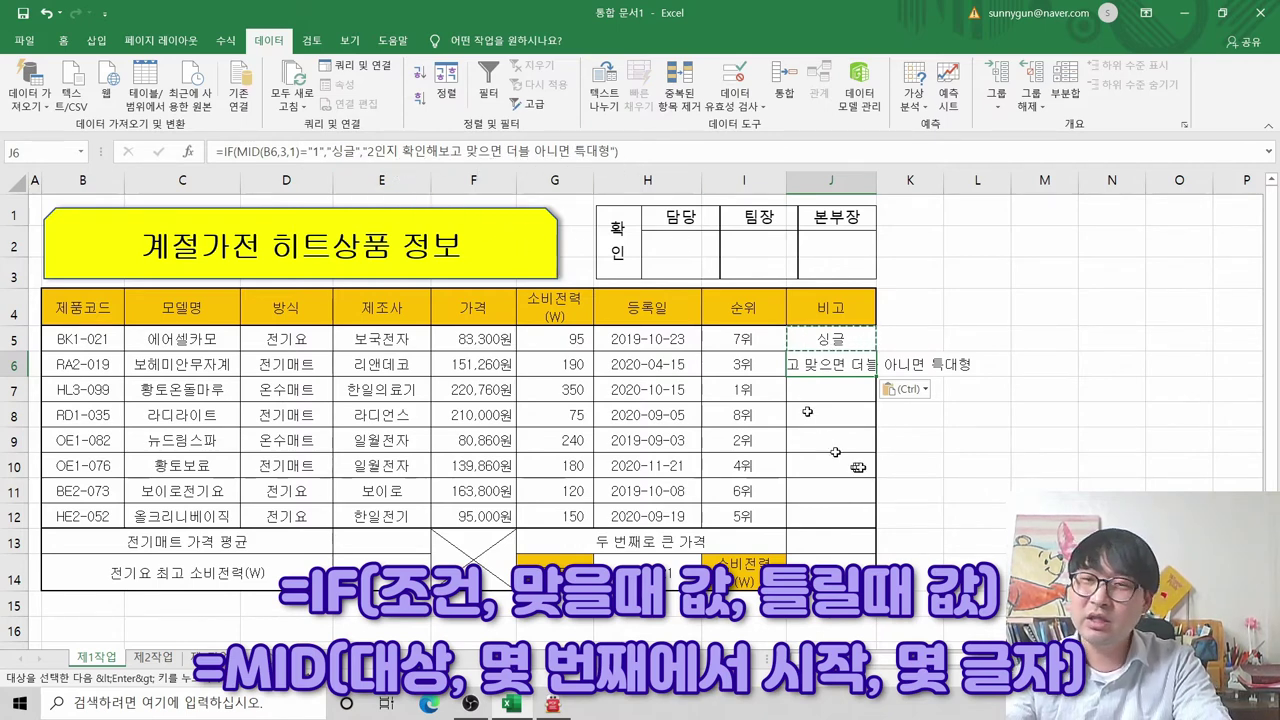
{"action": "key", "text": "Delete"}
Step: Remove the placeholder text from the false value of J5's IF formula, keeping the comma after "싱글"
{"action": "left_click", "coordinate": [835, 339]}
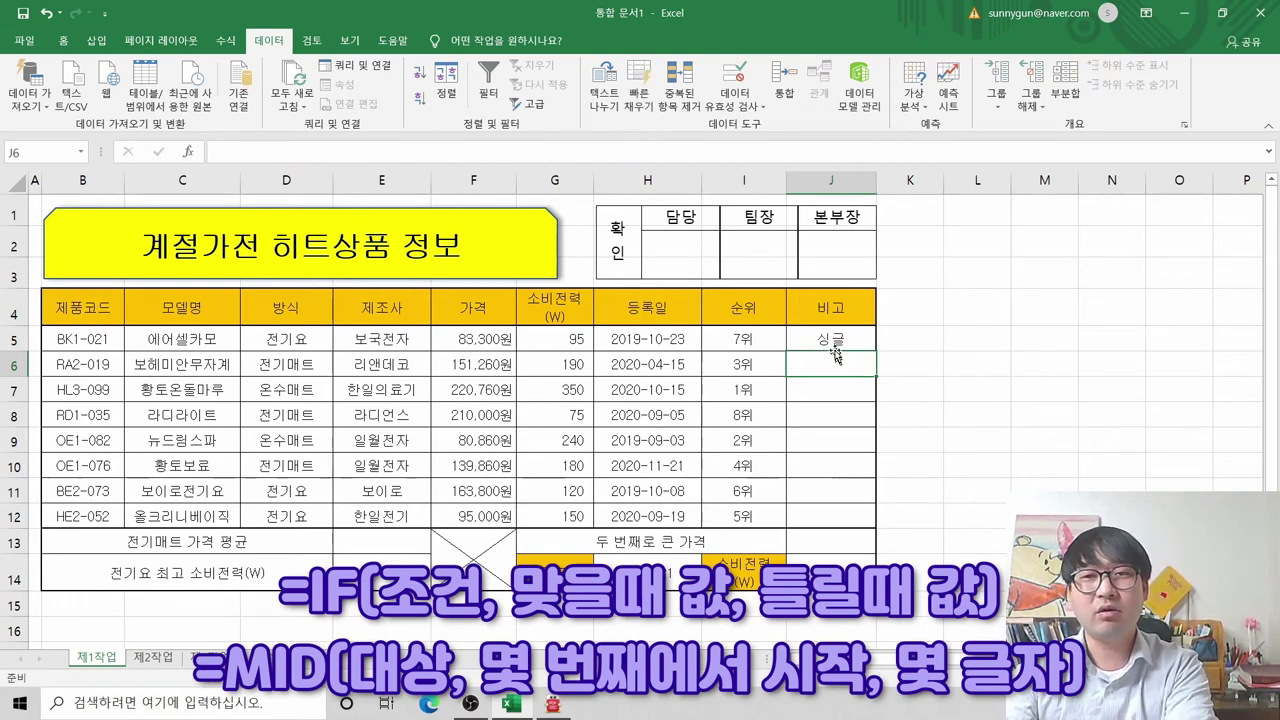
{"action": "left_click", "coordinate": [370, 152]}
{"action": "type", "text": "2"}
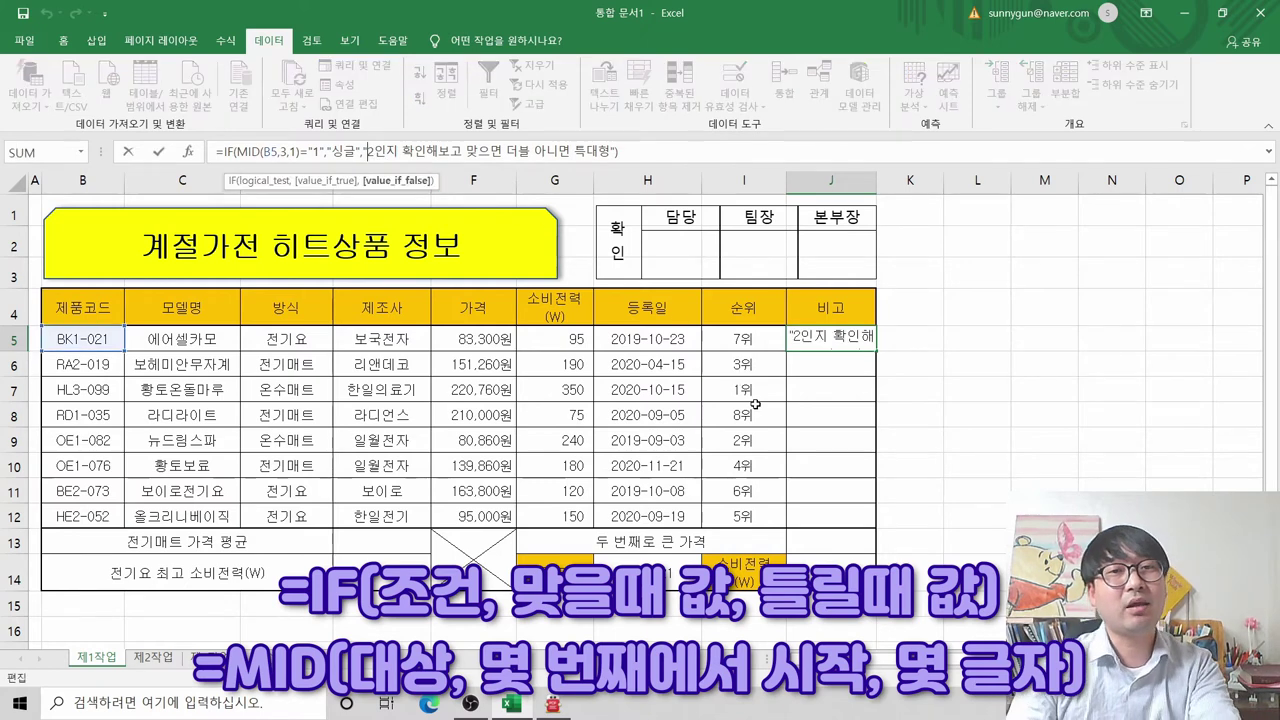
{"action": "key", "text": "shift+Right"}
{"action": "key", "text": "shift+Right"}
{"action": "key", "text": "shift+Right"}
{"action": "key", "text": "shift+Right"}
{"action": "key", "text": "shift+Right"}
{"action": "key", "text": "shift+Right"}
{"action": "key", "text": "shift+Right"}
{"action": "key", "text": "shift+Right"}
{"action": "key", "text": "shift+Right"}
{"action": "key", "text": "shift+Right"}
{"action": "key", "text": "shift+Right"}
{"action": "key", "text": "shift+Right"}
{"action": "key", "text": "shift+Right"}
{"action": "key", "text": "shift+Right"}
{"action": "key", "text": "shift+Right"}
{"action": "key", "text": "shift+Right"}
{"action": "key", "text": "shift+Right"}
{"action": "key", "text": "shift+Right"}
{"action": "key", "text": "shift+Right"}
{"action": "key", "text": "shift+Right"}
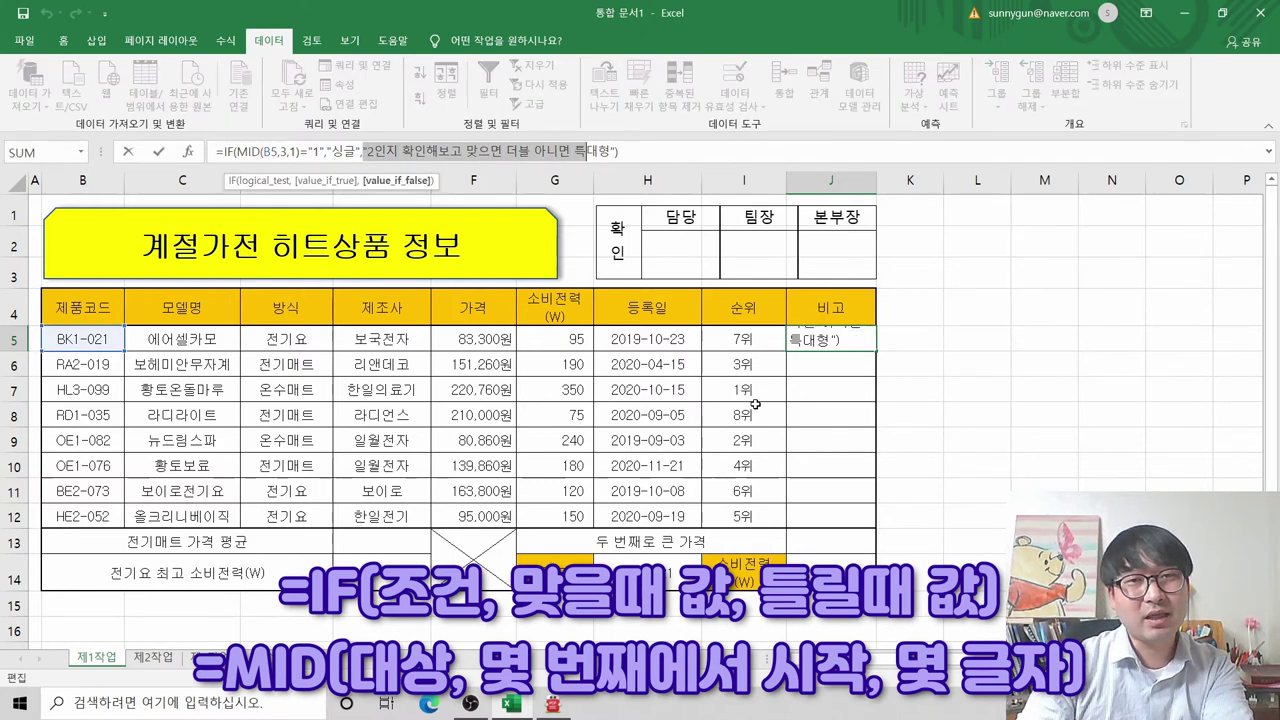
{"action": "key", "text": "Delete"}
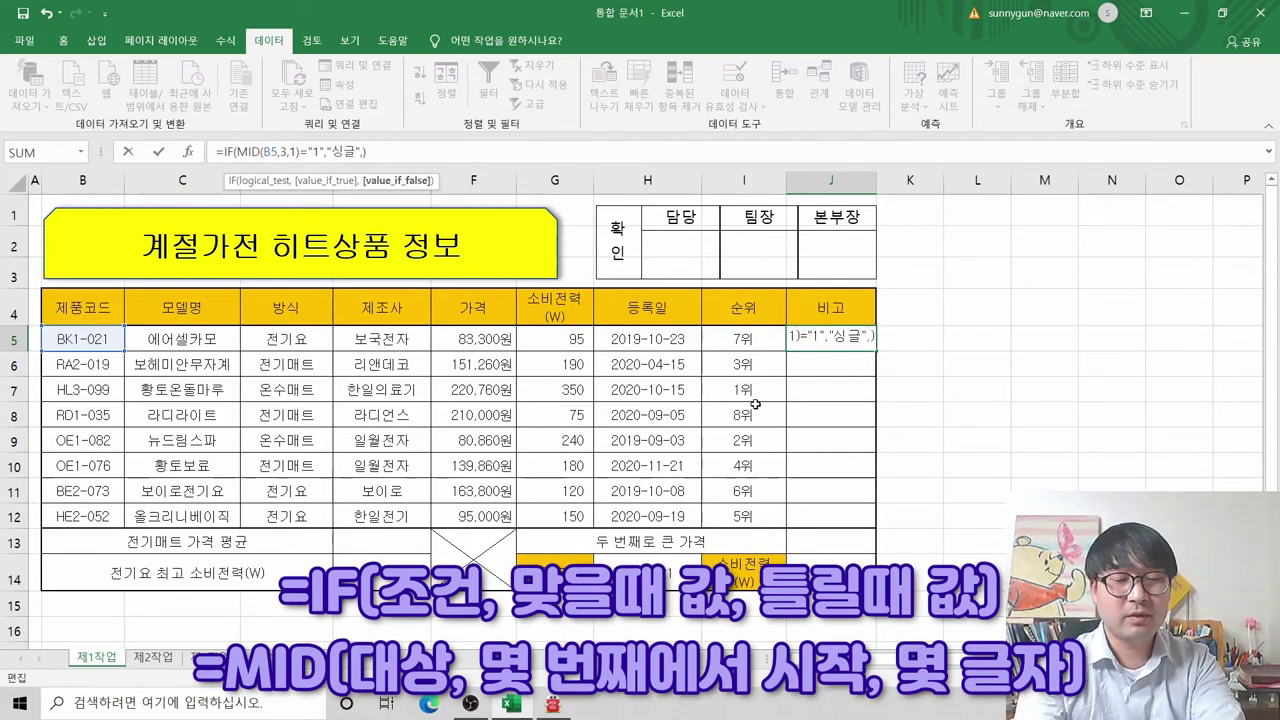
Step: Nest a second IF function as the false value in J5's formula and show that function's own arguments
{"action": "type", "text": "if"}
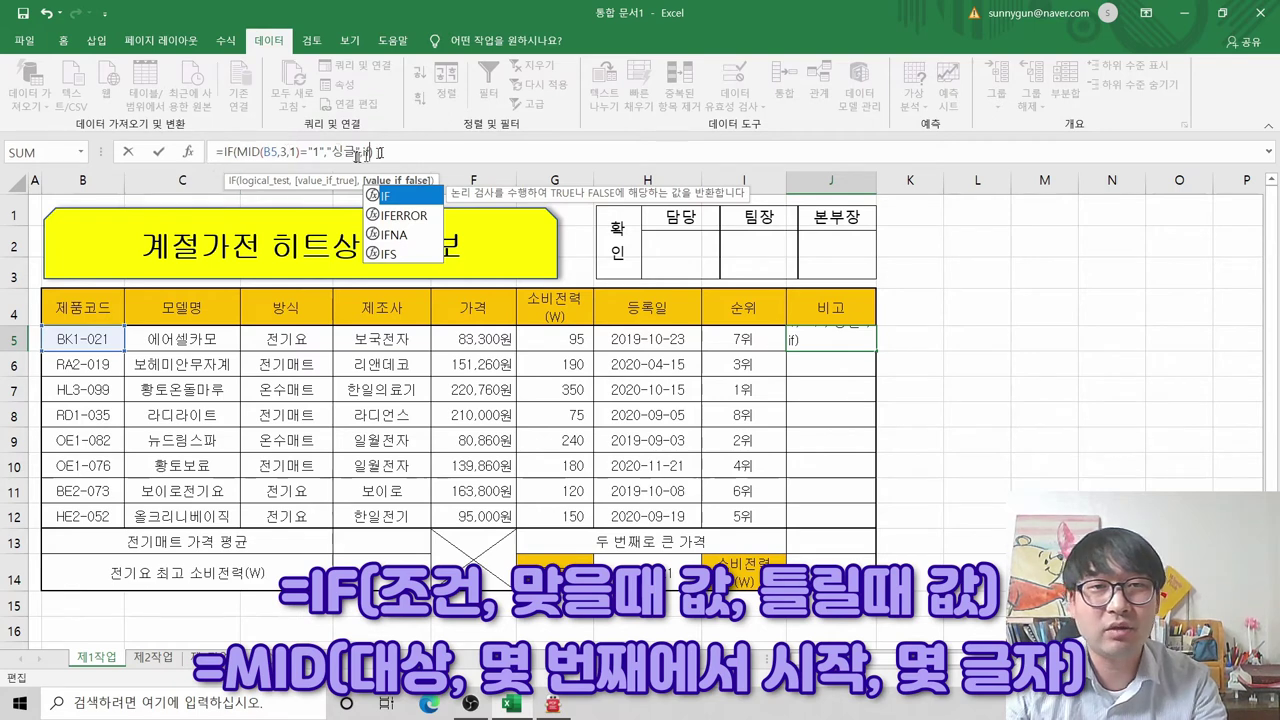
{"action": "double_click", "coordinate": [393, 199]}
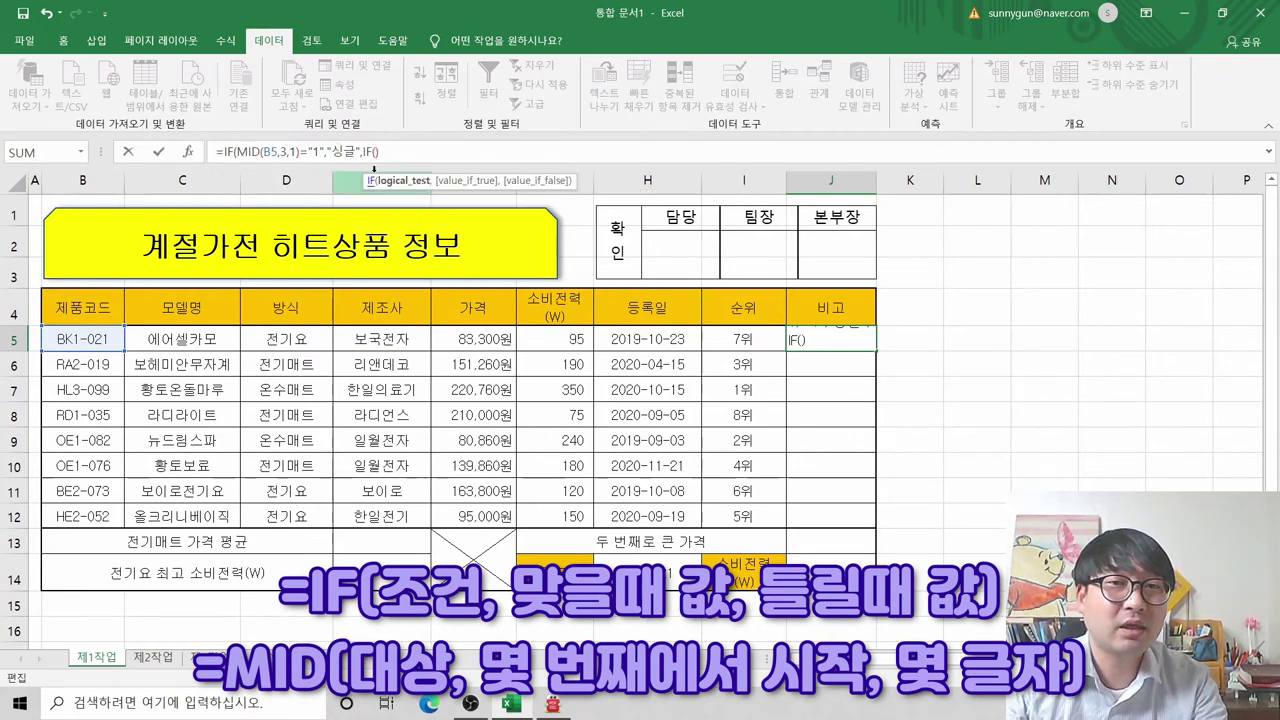
{"action": "left_click", "coordinate": [188, 152]}
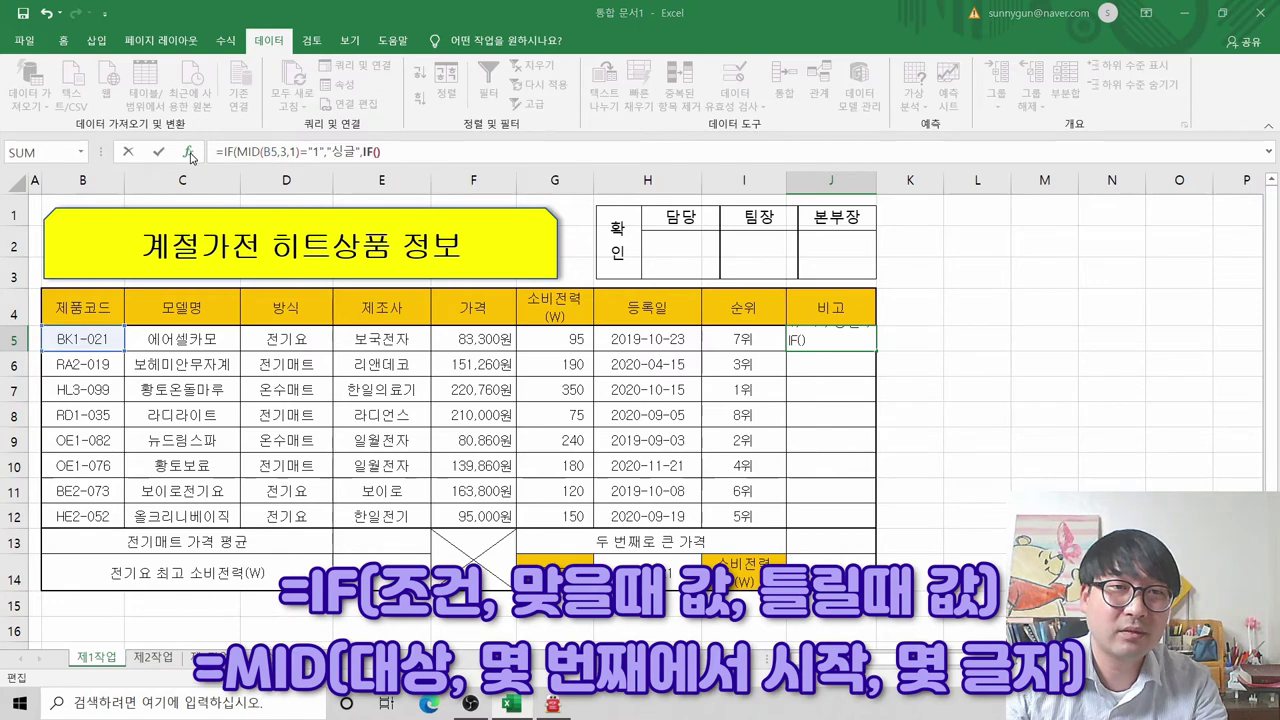
{"action": "left_click_drag", "start_coordinate": [402, 325], "coordinate": [701, 344]}
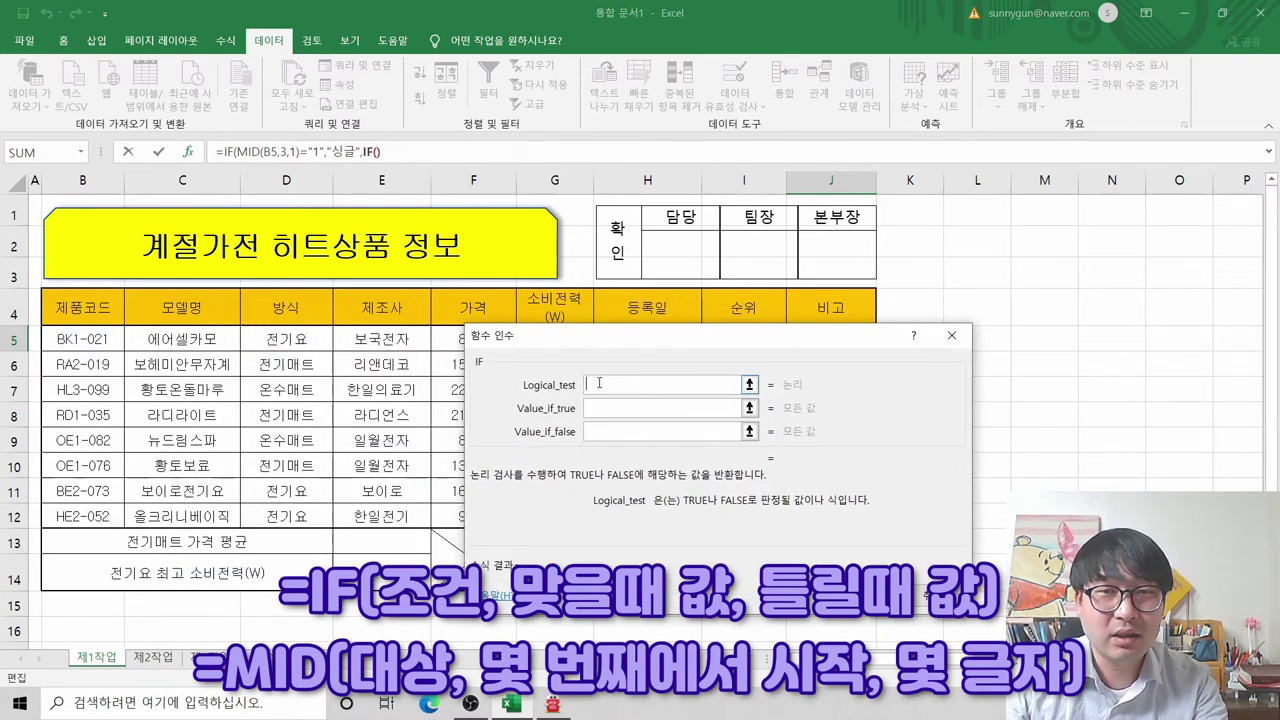
{"action": "left_click", "coordinate": [100, 342]}
{"action": "left_click_drag", "start_coordinate": [592, 343], "coordinate": [306, 339]}
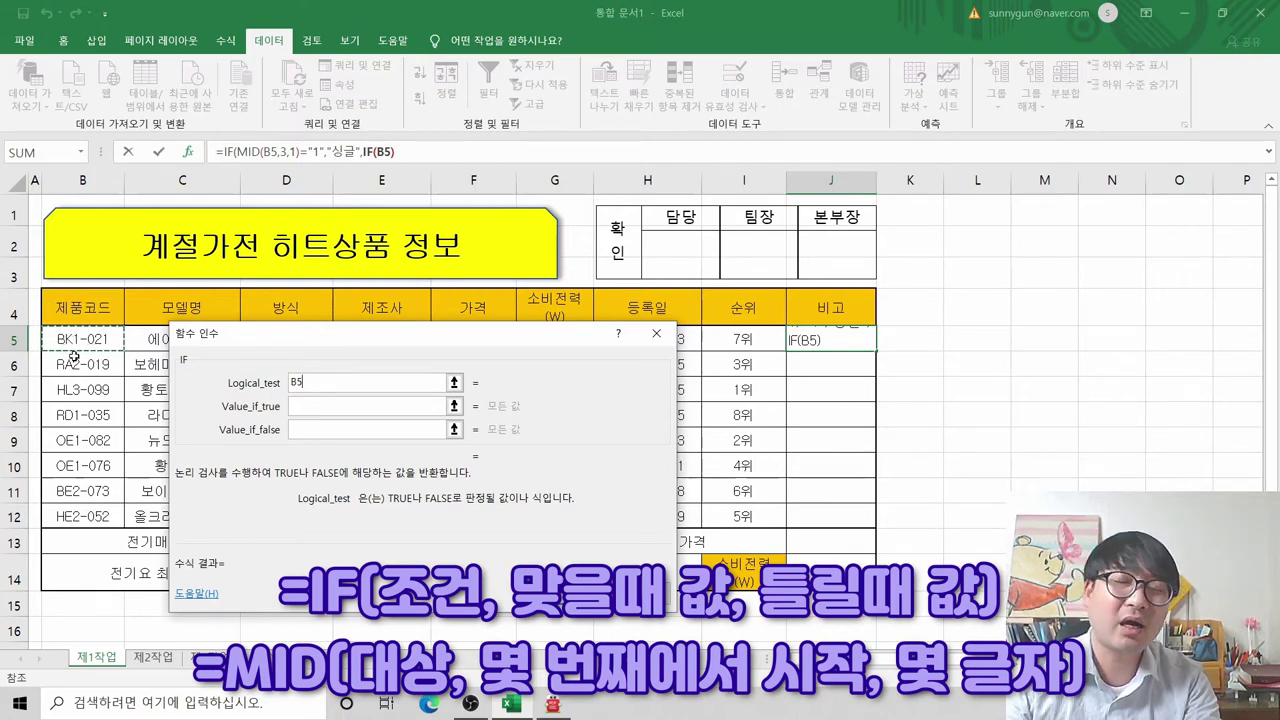
{"action": "key", "text": "BackSpace"}
{"action": "key", "text": "BackSpace"}
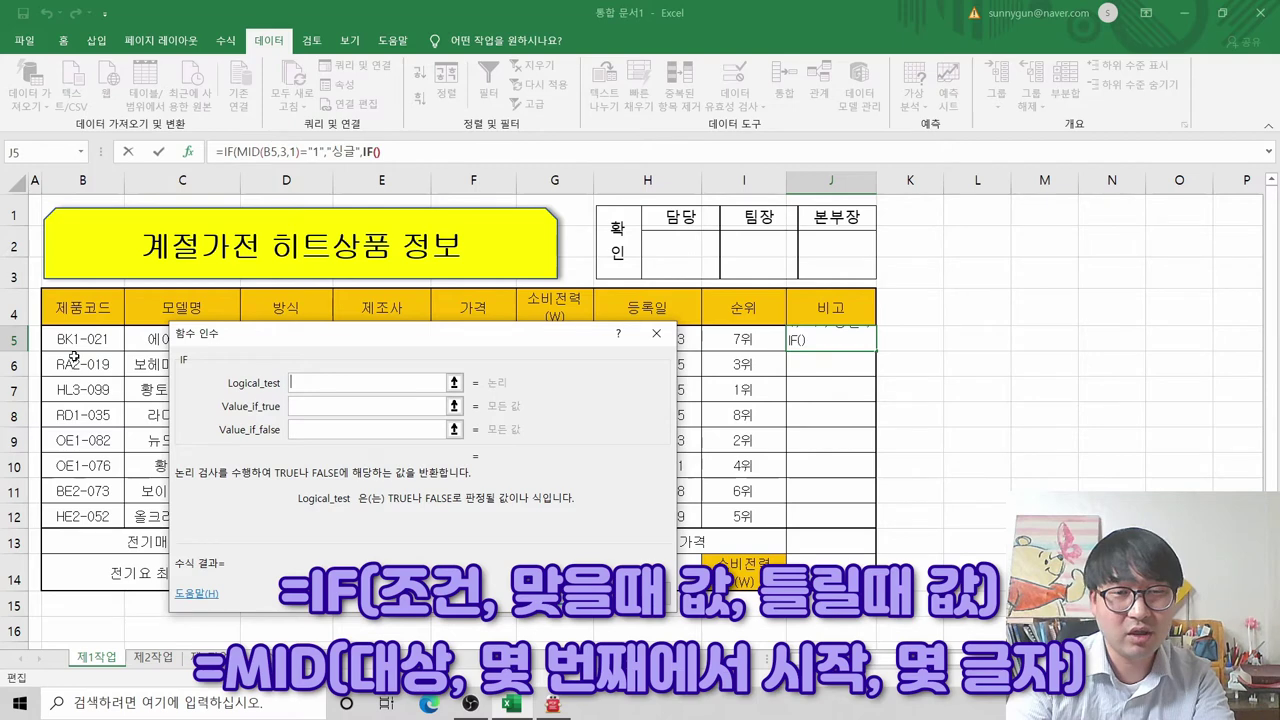
Step: Set the nested IF function's logical test in J5 to MID(B5,3,1)="2", comparing with text
{"action": "type", "text": "mid(b"}
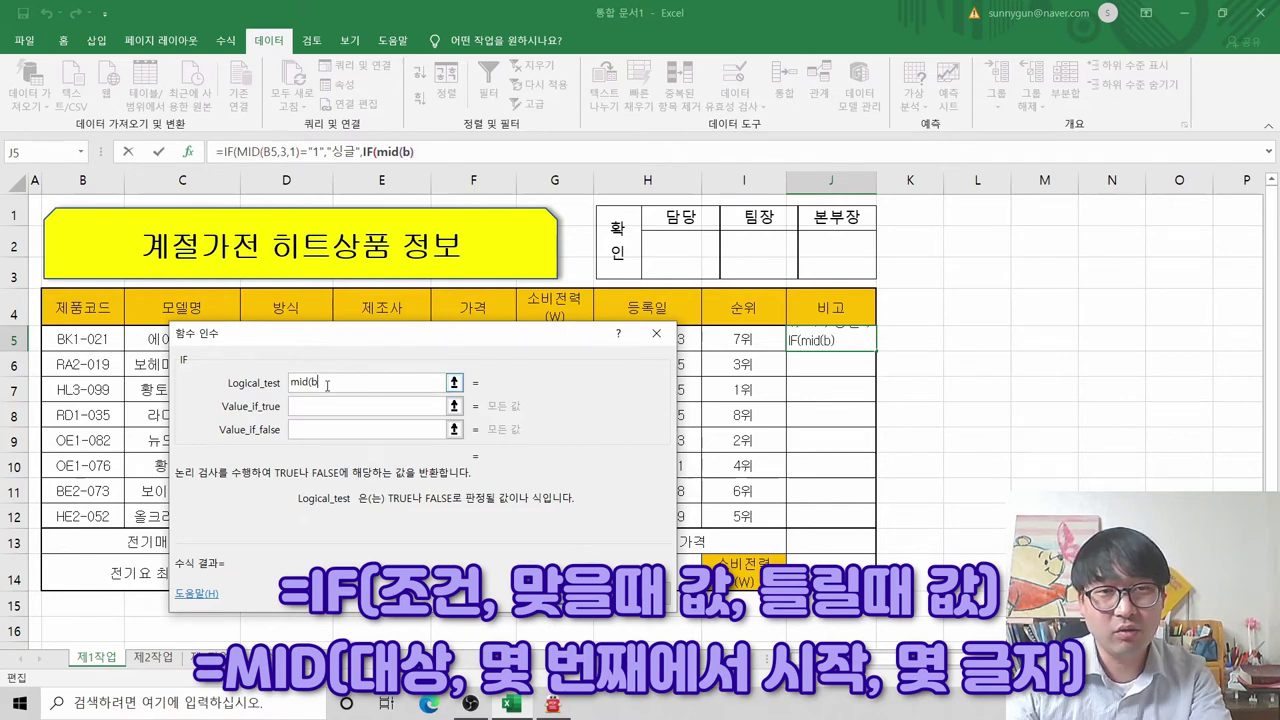
{"action": "key", "text": "BackSpace"}
{"action": "key", "text": "BackSpace"}
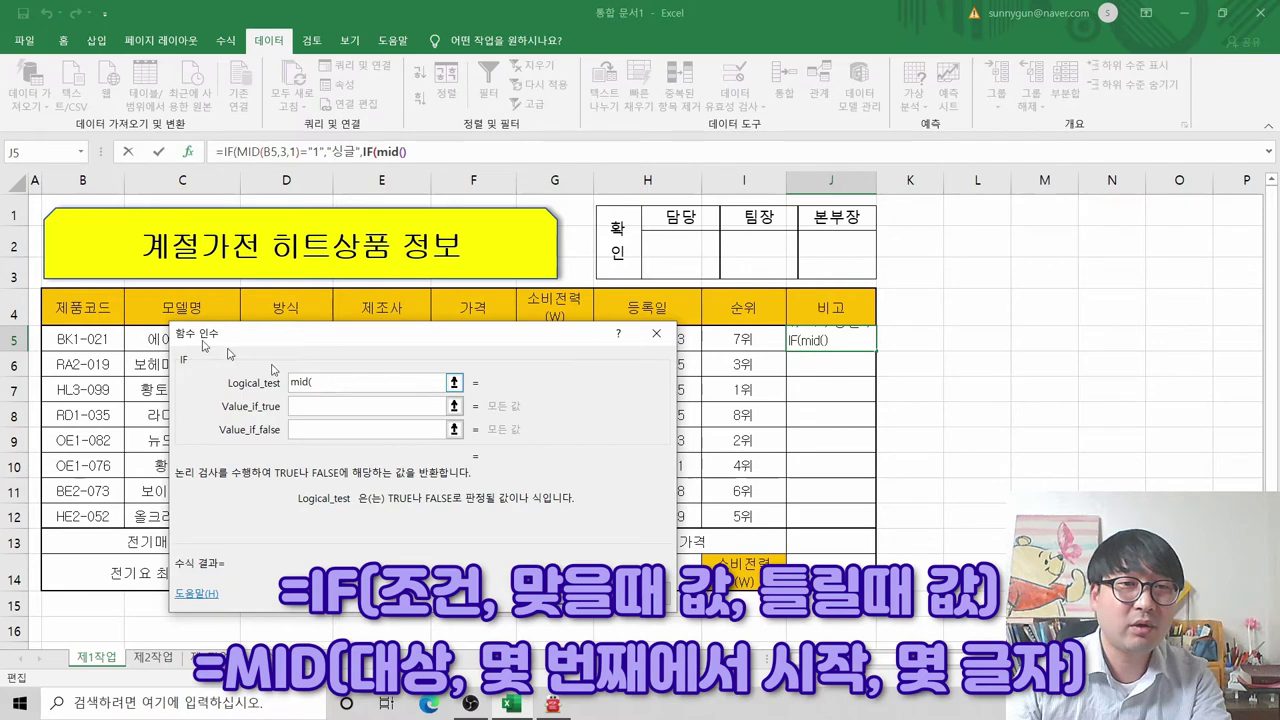
{"action": "left_click", "coordinate": [83, 338]}
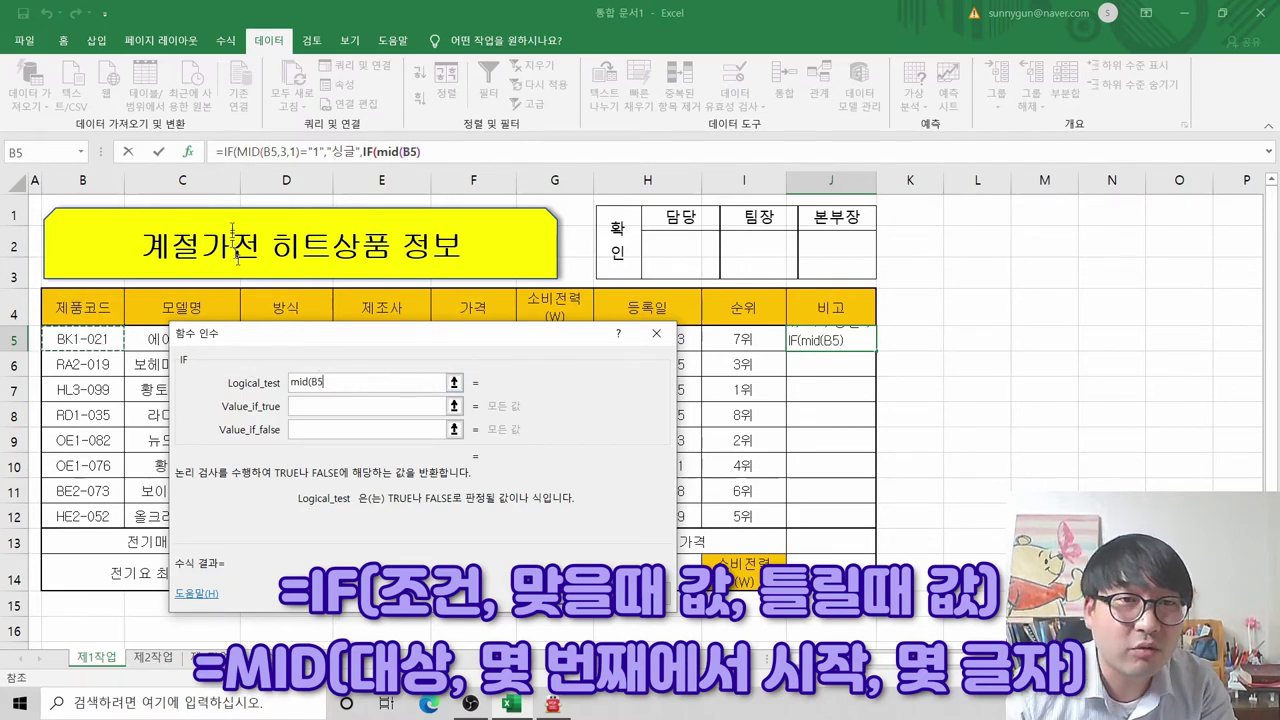
{"action": "type", "text": ",3,1"}
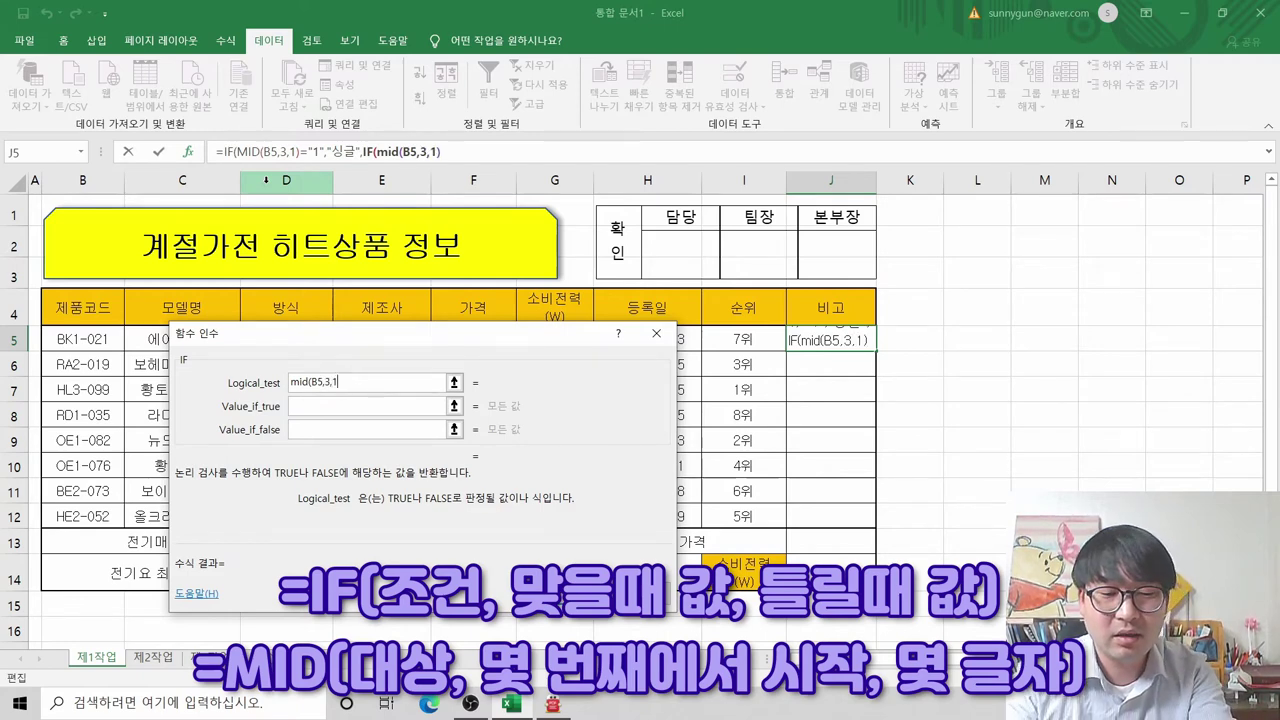
{"action": "type", "text": ")=\"2\""}
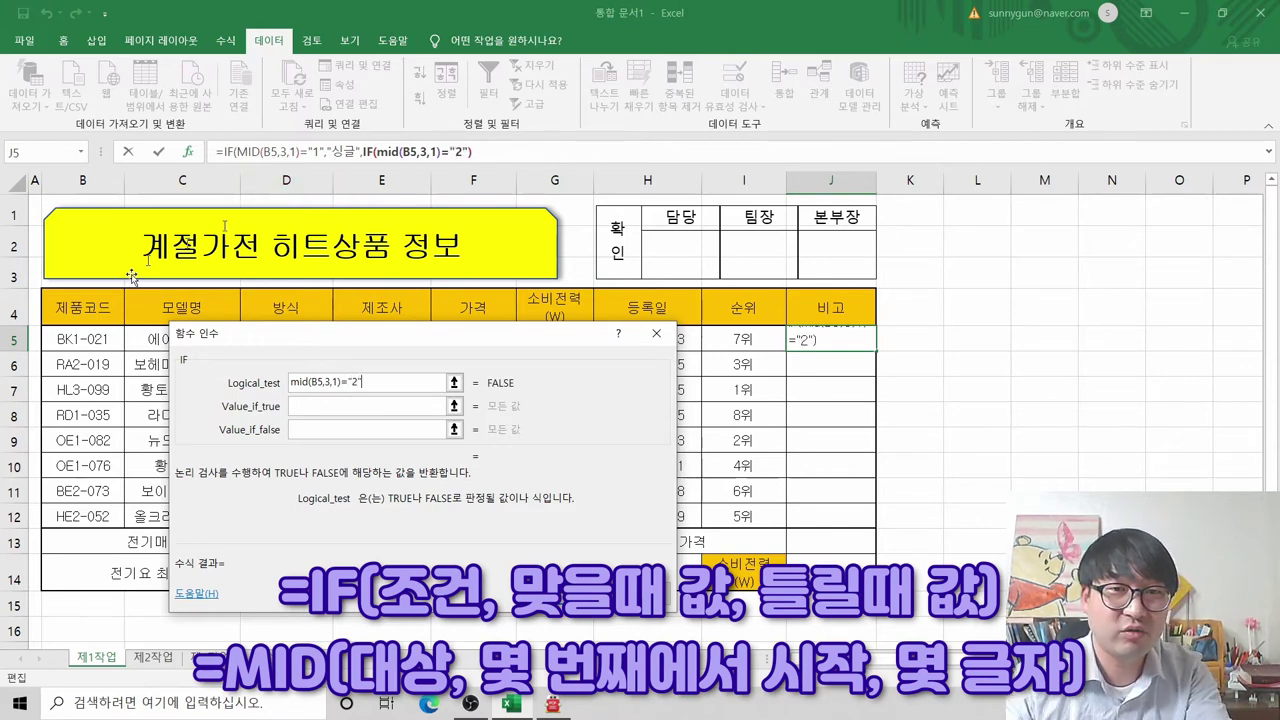
Step: Set the nested IF's true value to "더블" and its false value to "특대형", checking the wording in the exam PDF
{"action": "left_click", "coordinate": [343, 405]}
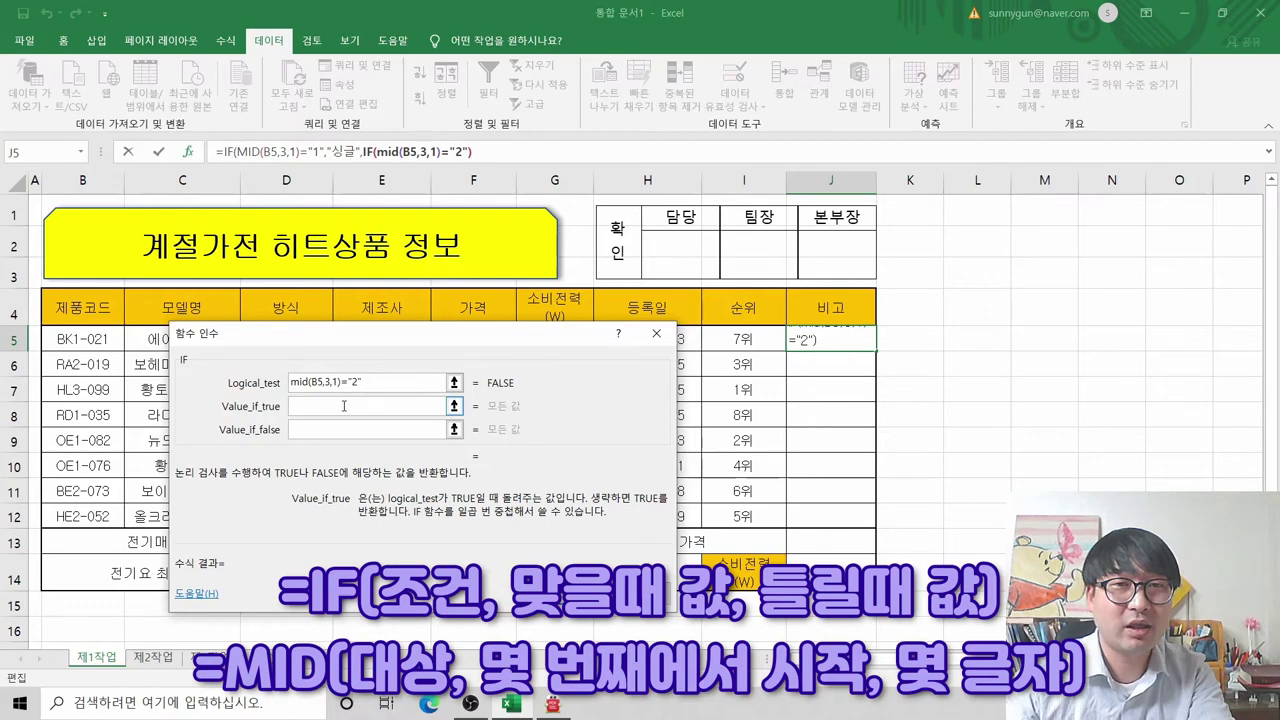
{"action": "type", "text": "더브"}
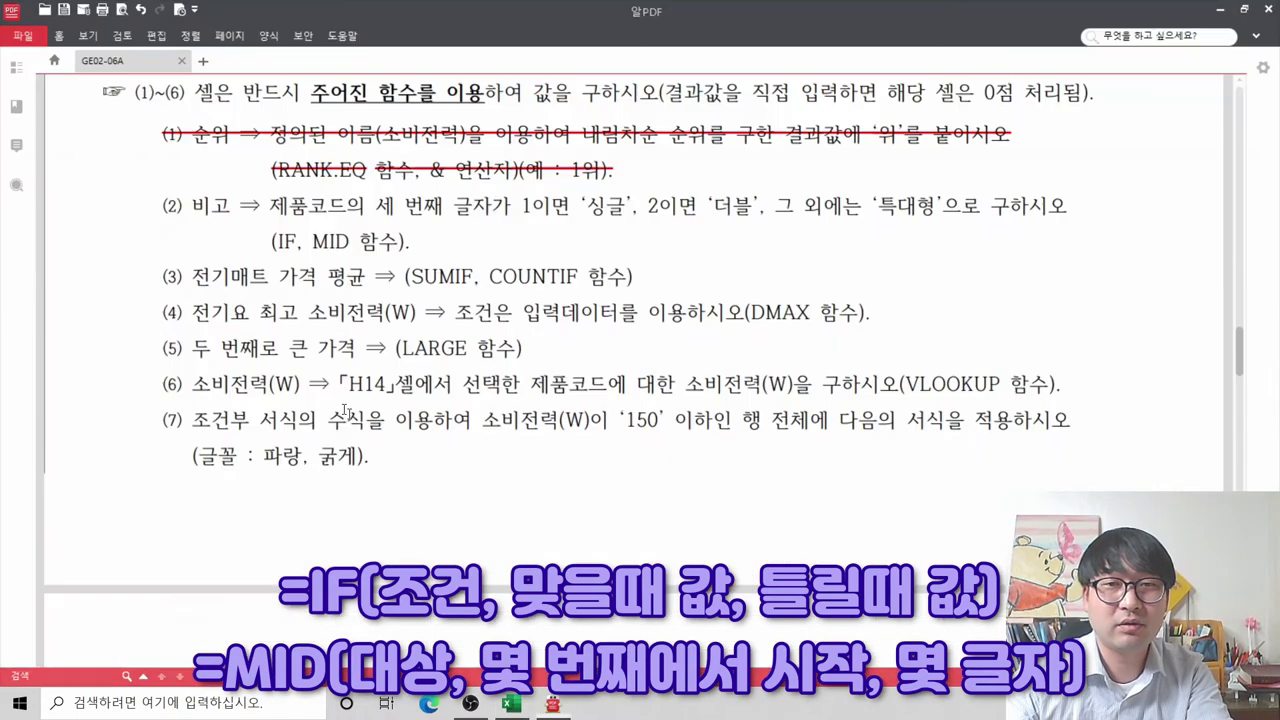
{"action": "key", "text": "alt+Tab"}
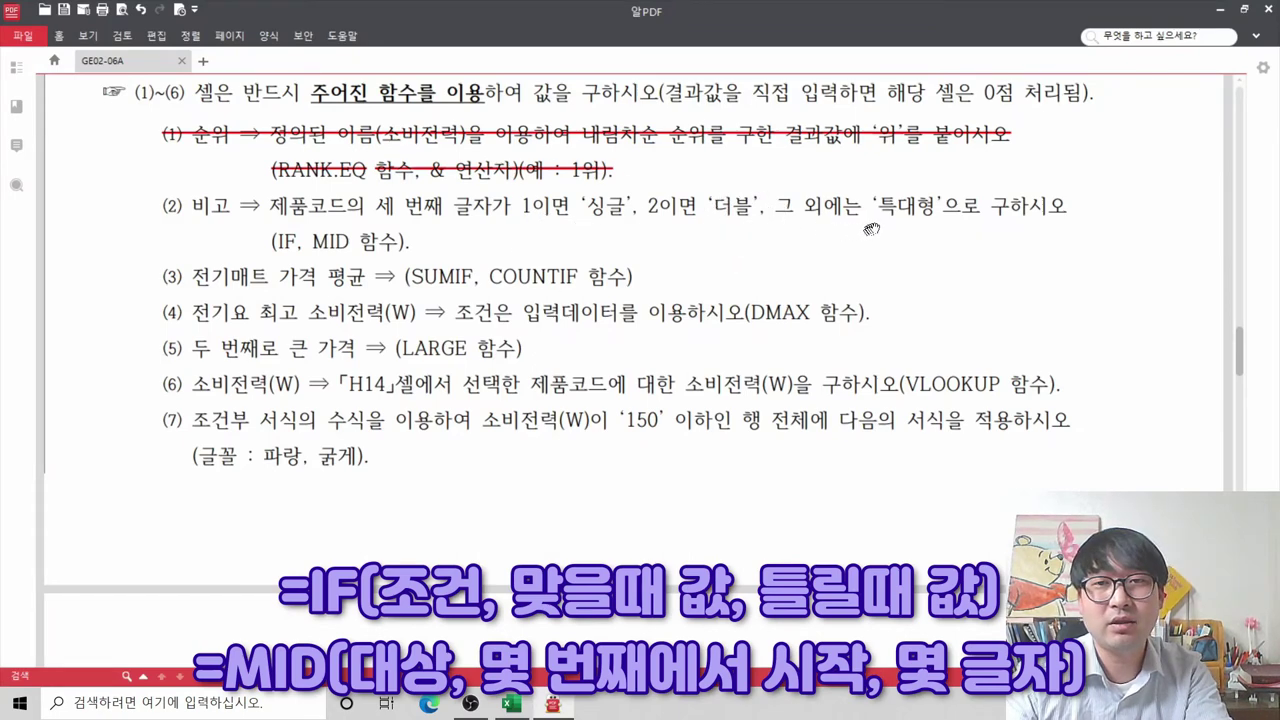
{"action": "key", "text": "alt+Tab"}
{"action": "left_click", "coordinate": [373, 431]}
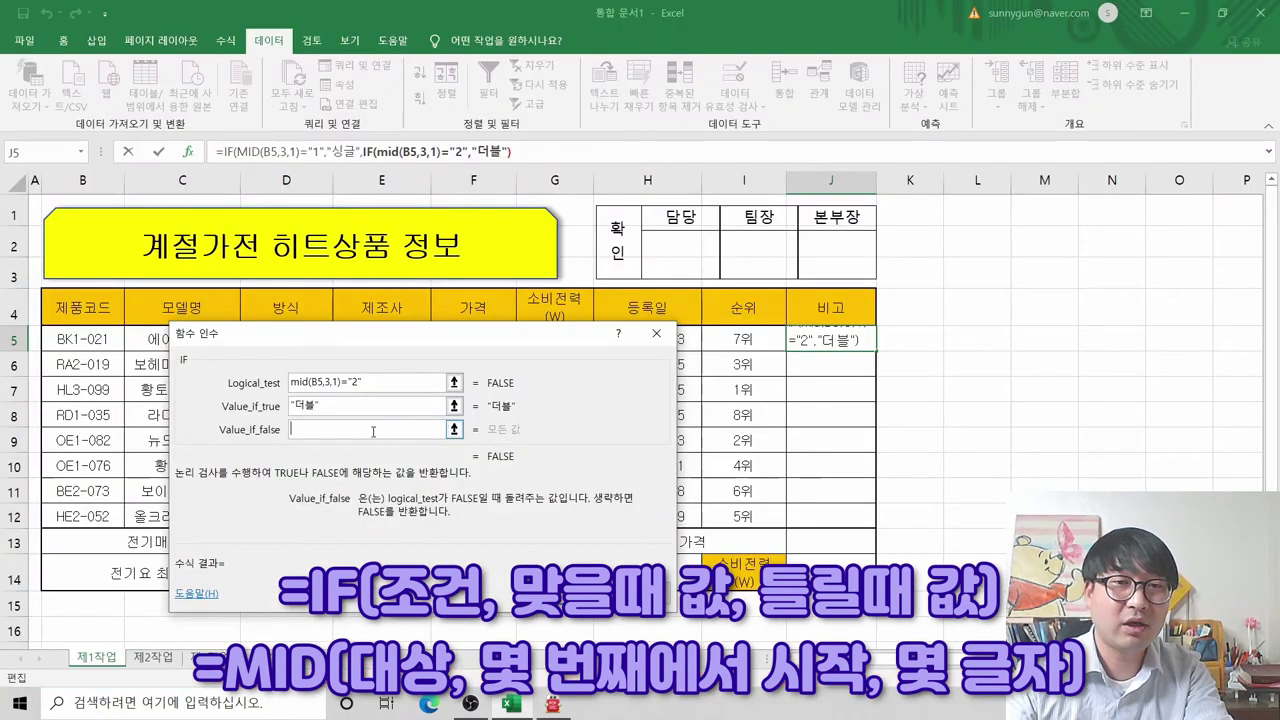
{"action": "type", "text": "특대혀"}
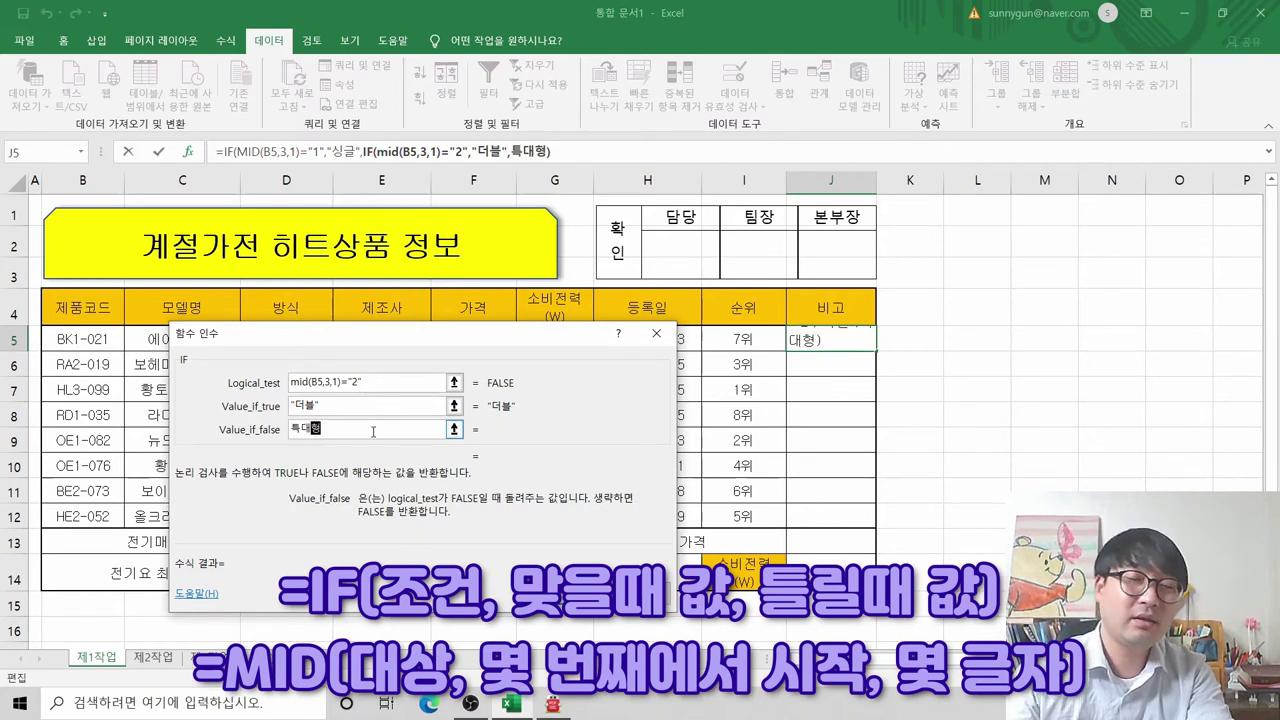
{"action": "left_click", "coordinate": [375, 407]}
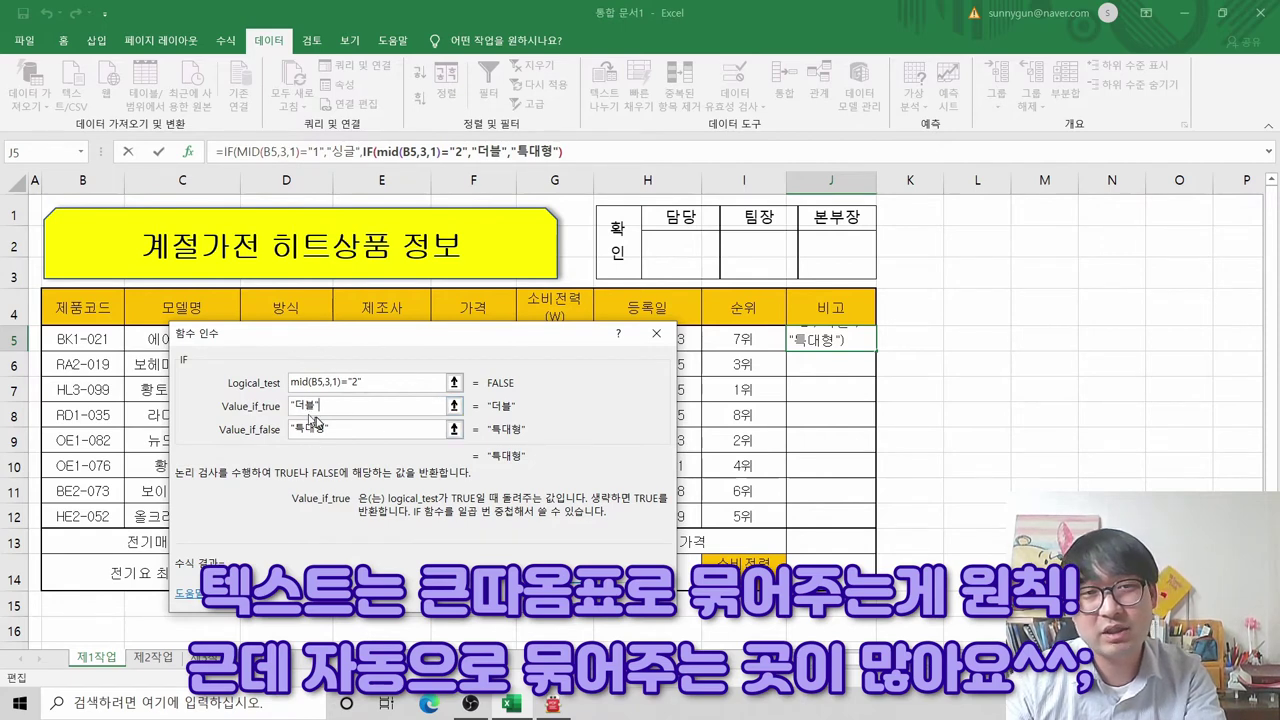
Step: Review the nested IF's arguments, confirm the formula in J5 and accept the proposed correction with the missing closing parenthesis
{"action": "left_click", "coordinate": [313, 438]}
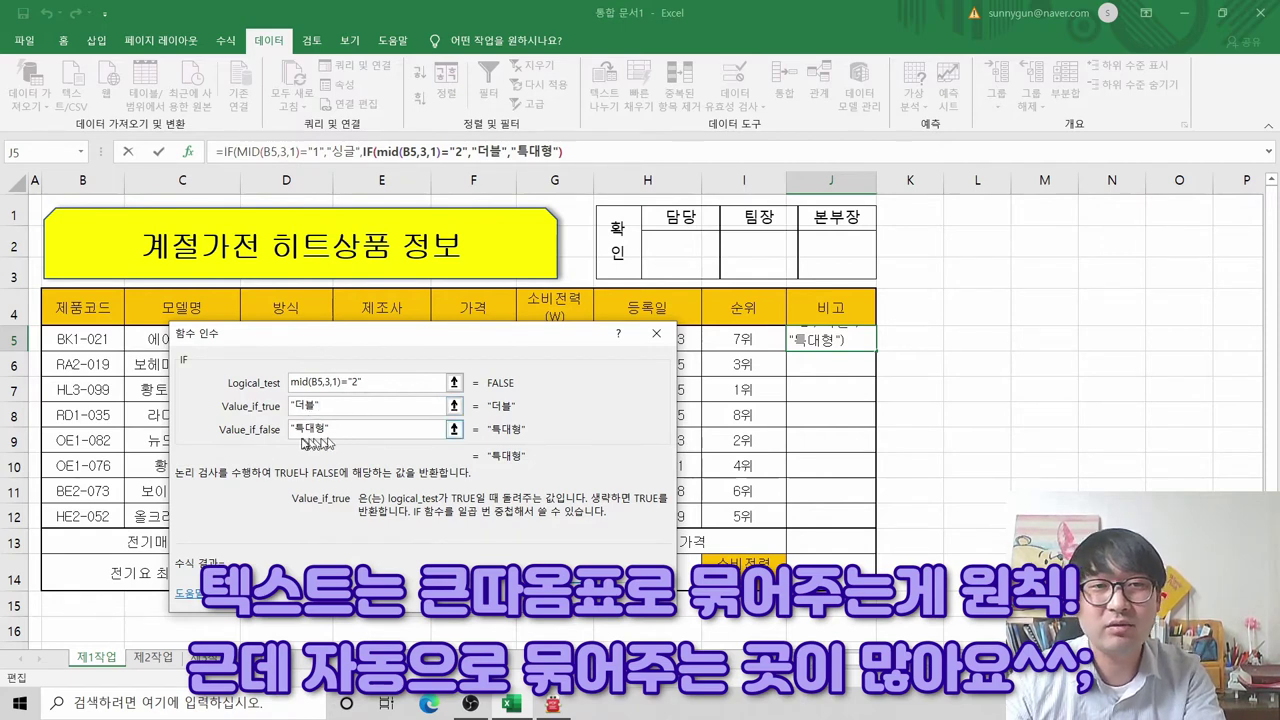
{"action": "left_click", "coordinate": [358, 382]}
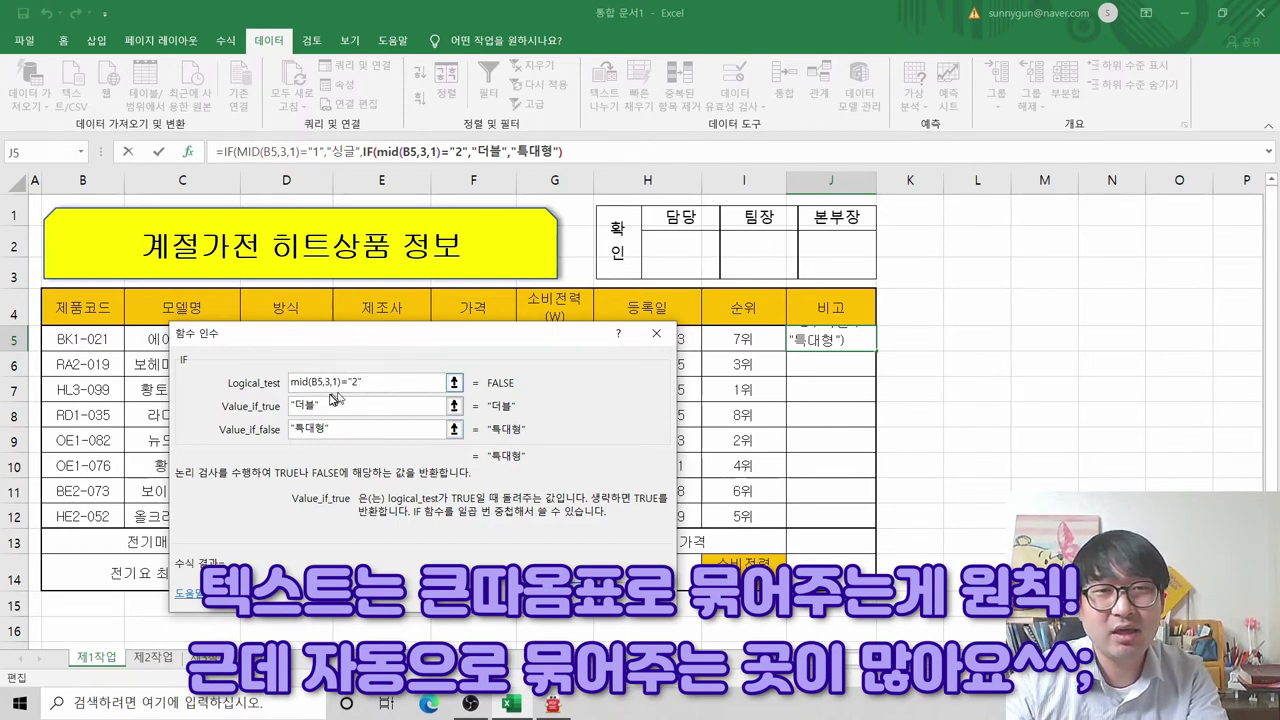
{"action": "left_click", "coordinate": [369, 382]}
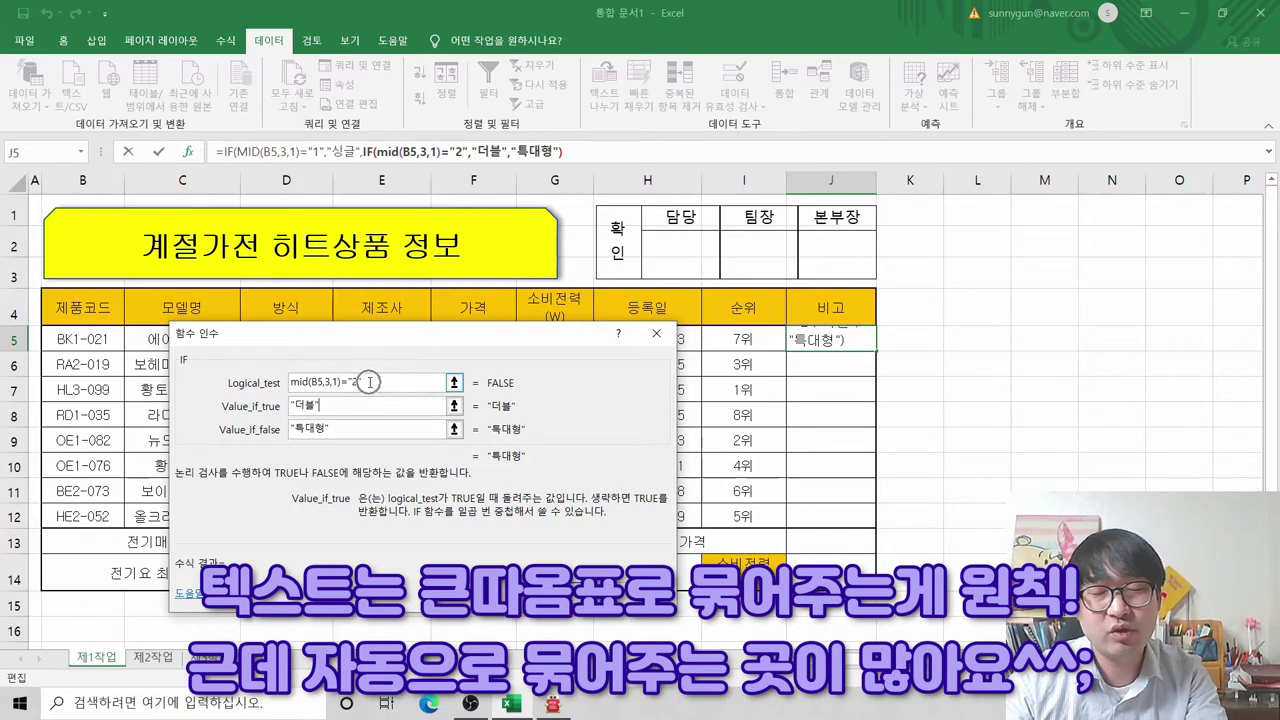
{"action": "left_click", "coordinate": [330, 410]}
{"action": "left_click", "coordinate": [329, 430]}
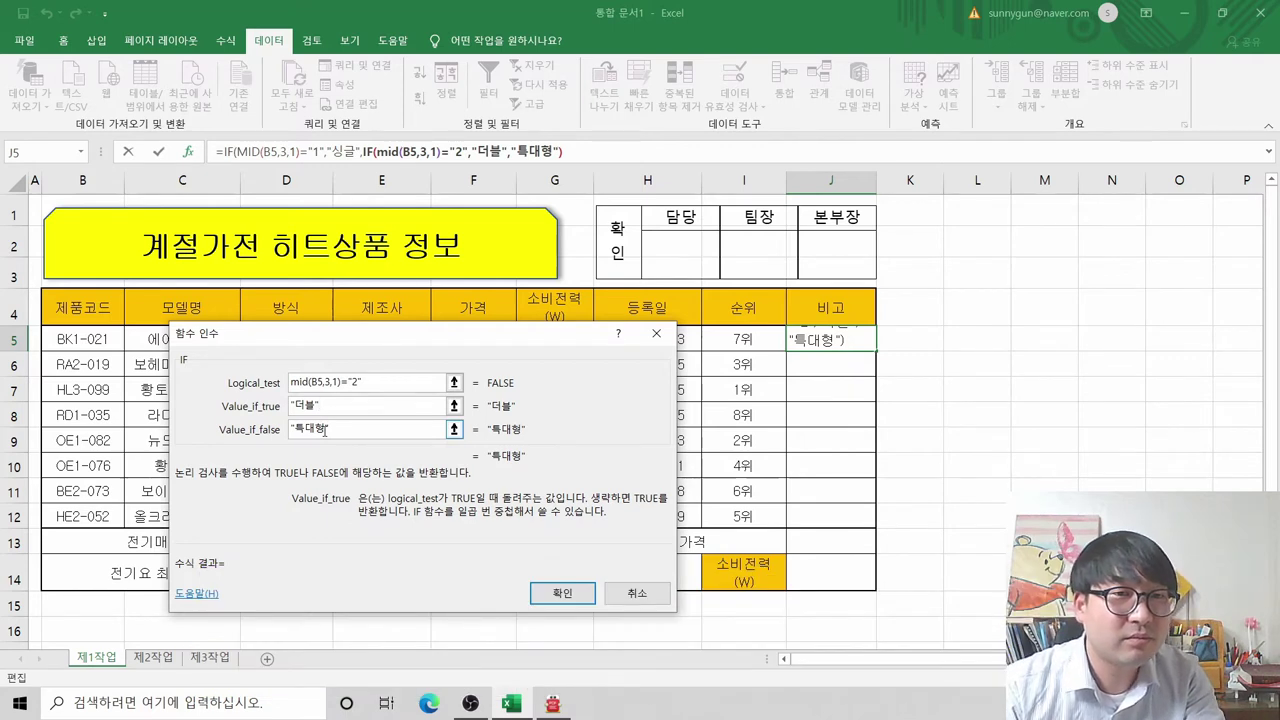
{"action": "left_click", "coordinate": [561, 593]}
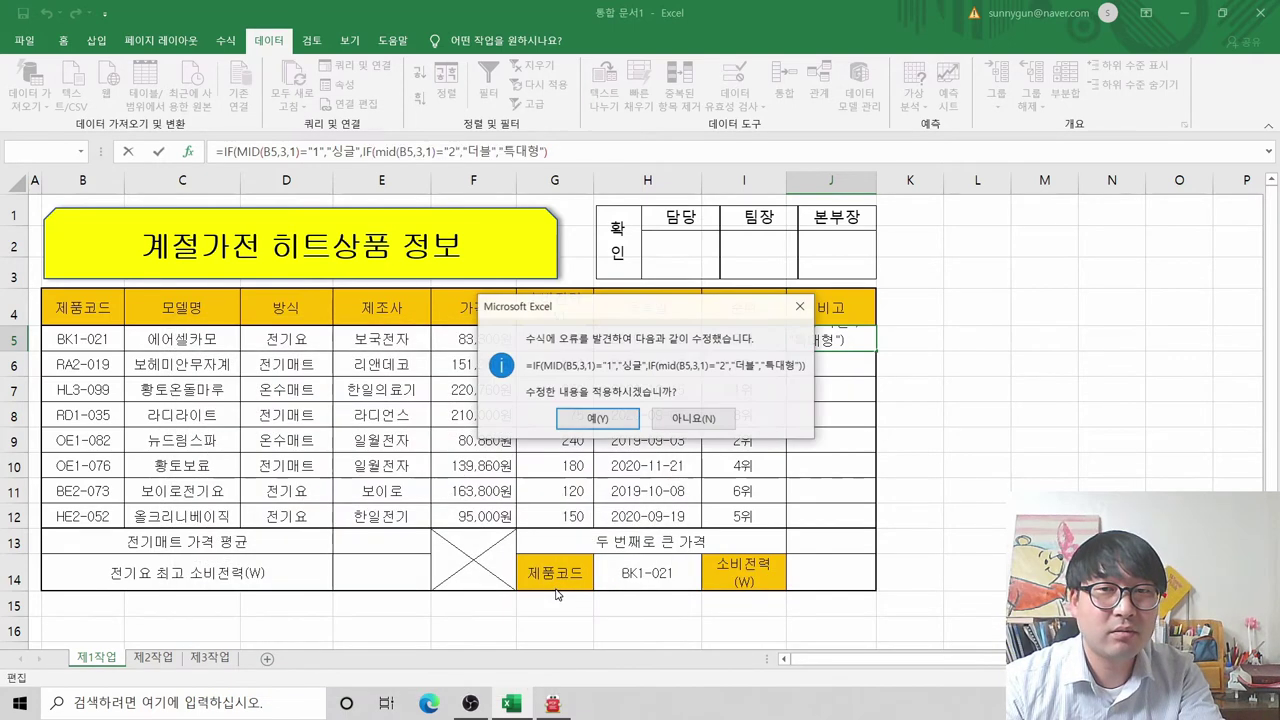
{"action": "left_click", "coordinate": [598, 421]}
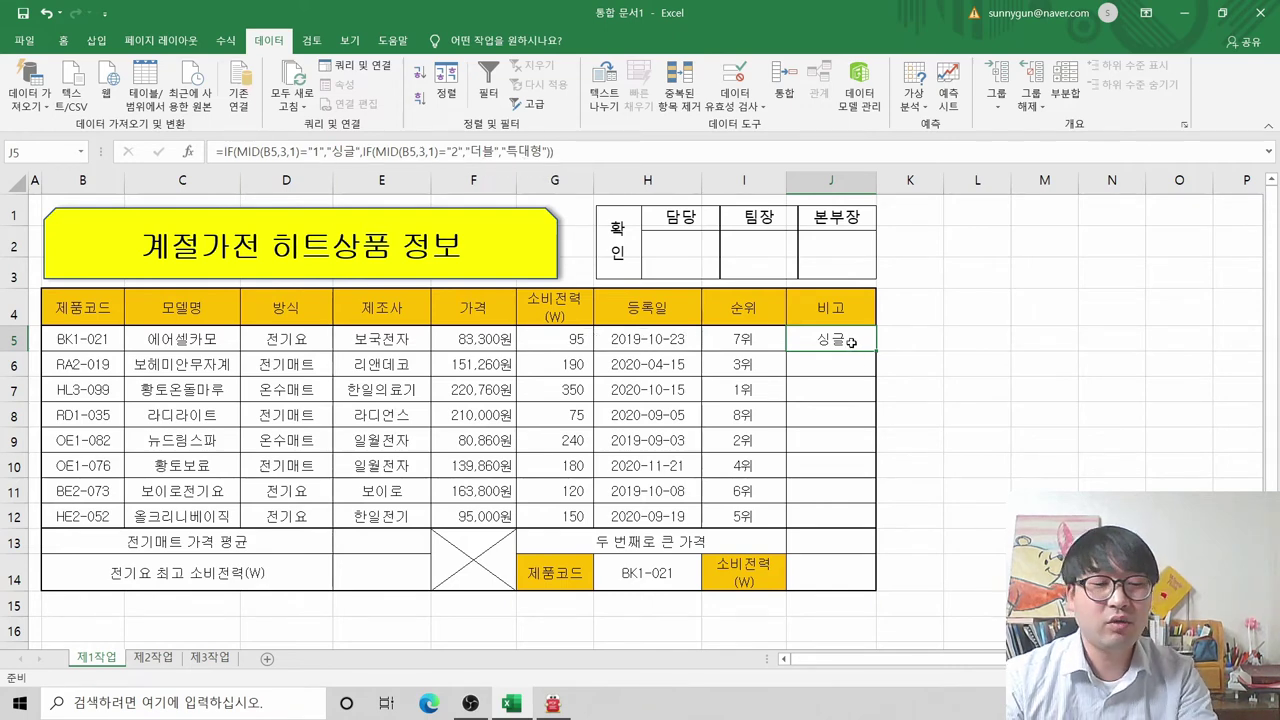
Step: Copy J5, paste only its formula into J6:J12, and check the copied formulas in the 비고 column
{"action": "key", "text": "ctrl+c"}
{"action": "left_click_drag", "start_coordinate": [838, 367], "coordinate": [831, 510]}
{"action": "right_click", "coordinate": [833, 512]}
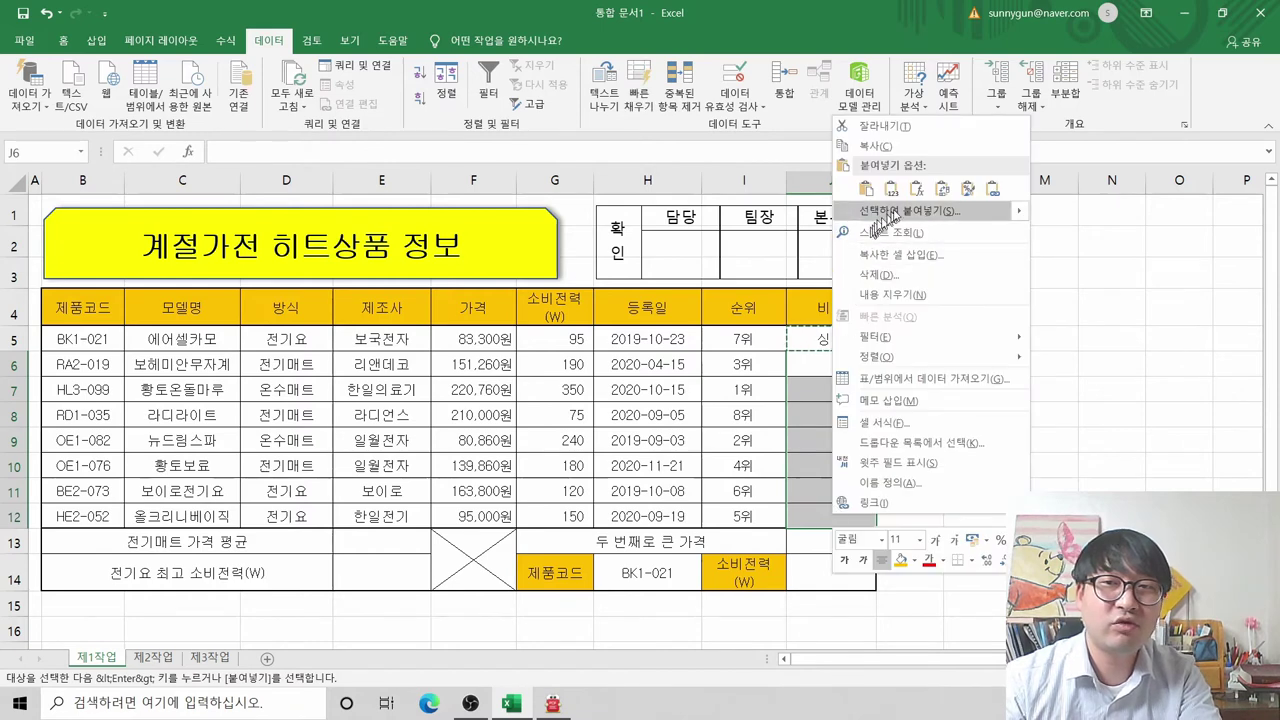
{"action": "left_click", "coordinate": [916, 189]}
{"action": "left_click", "coordinate": [843, 432]}
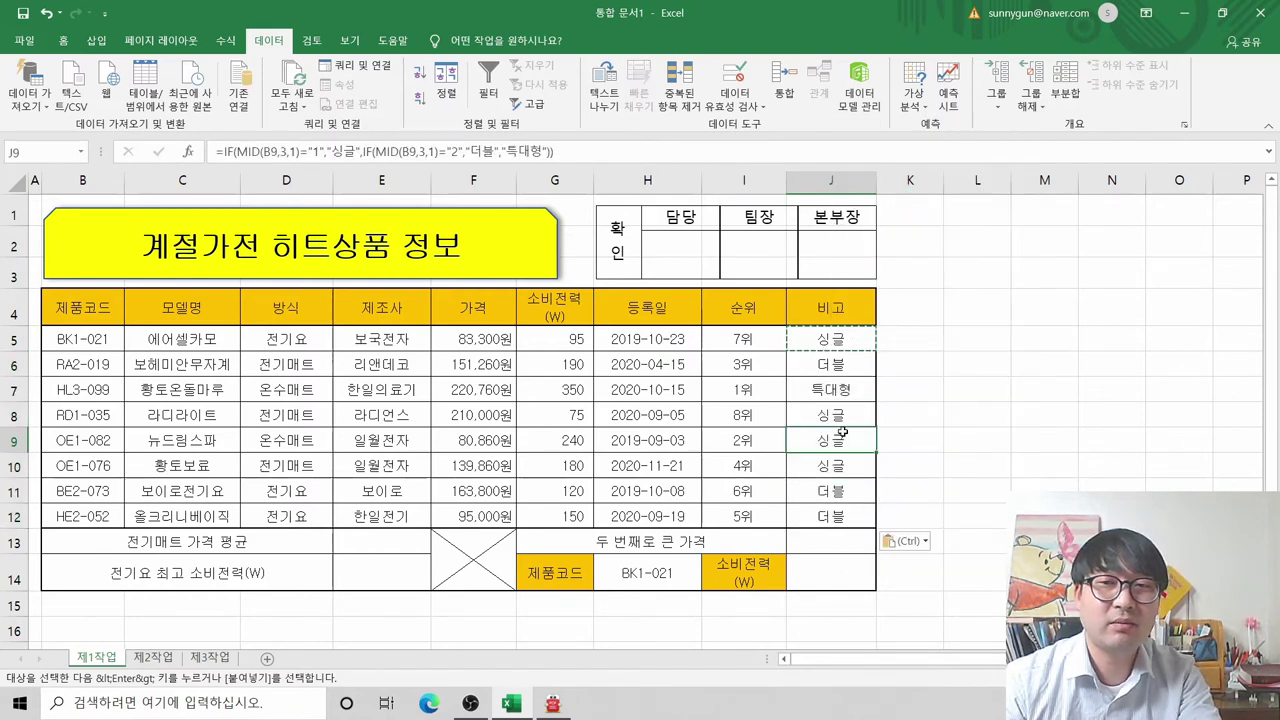
{"action": "left_click", "coordinate": [845, 362]}
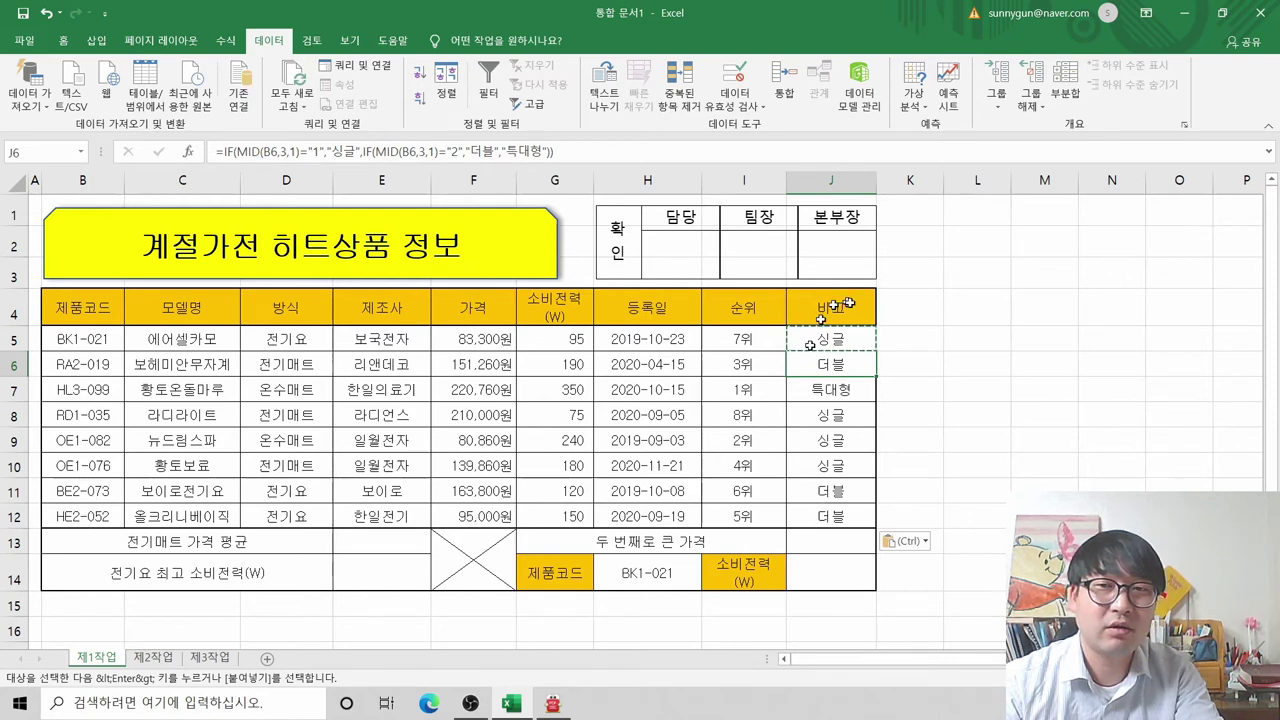
{"action": "left_click", "coordinate": [843, 458]}
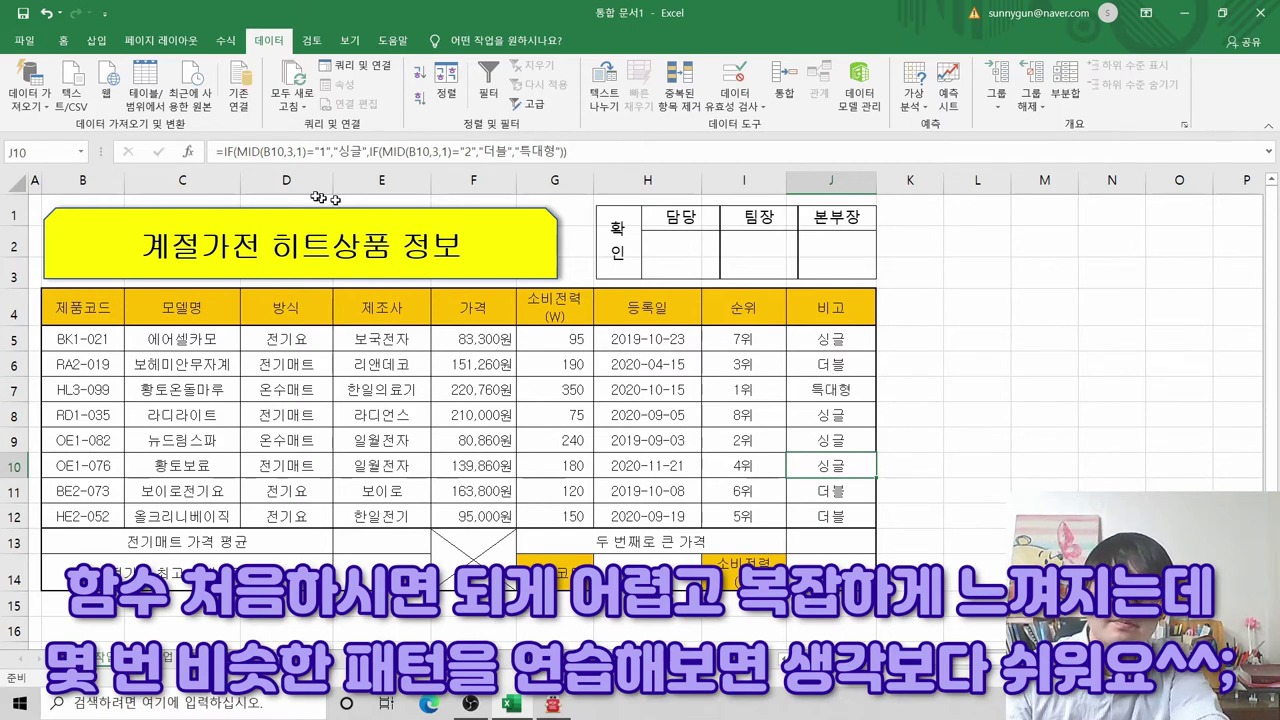
{"action": "left_click", "coordinate": [828, 440]}
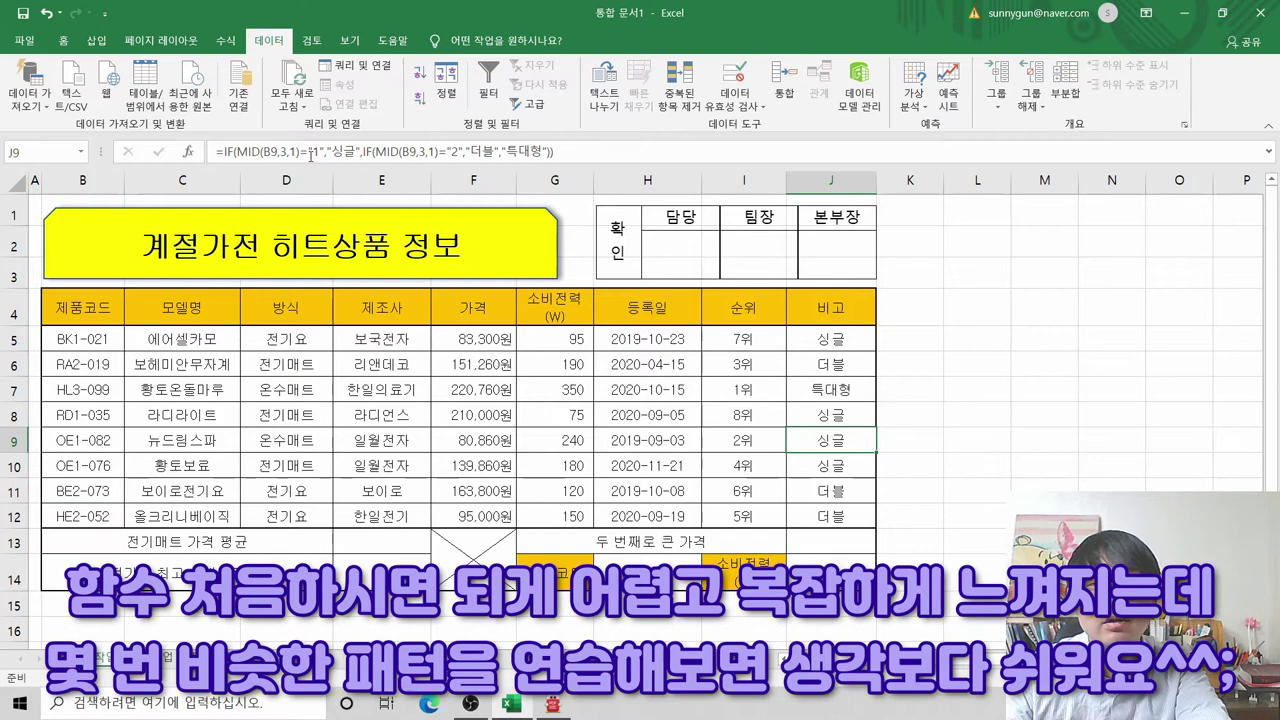
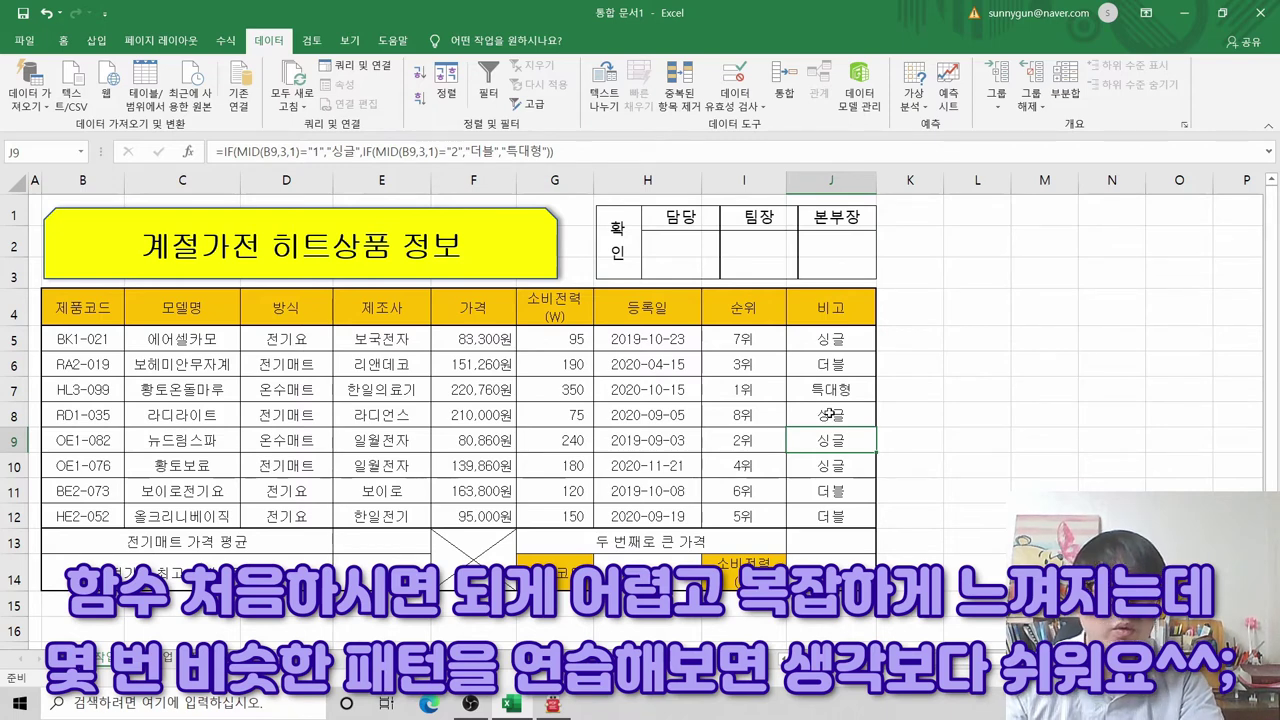
Step: Switch to the alPDF task sheet and strike through completed instruction (2) for the 비고 column
{"action": "left_click", "coordinate": [832, 345]}
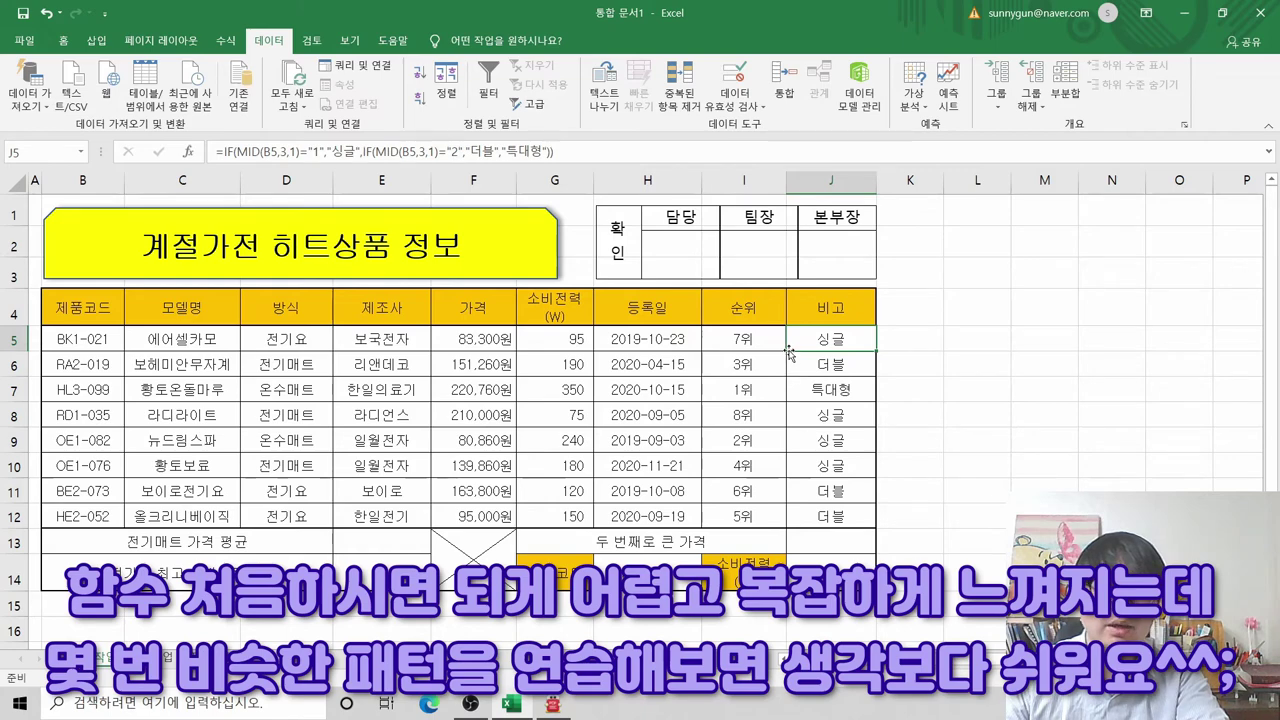
{"action": "key", "text": "alt+Tab"}
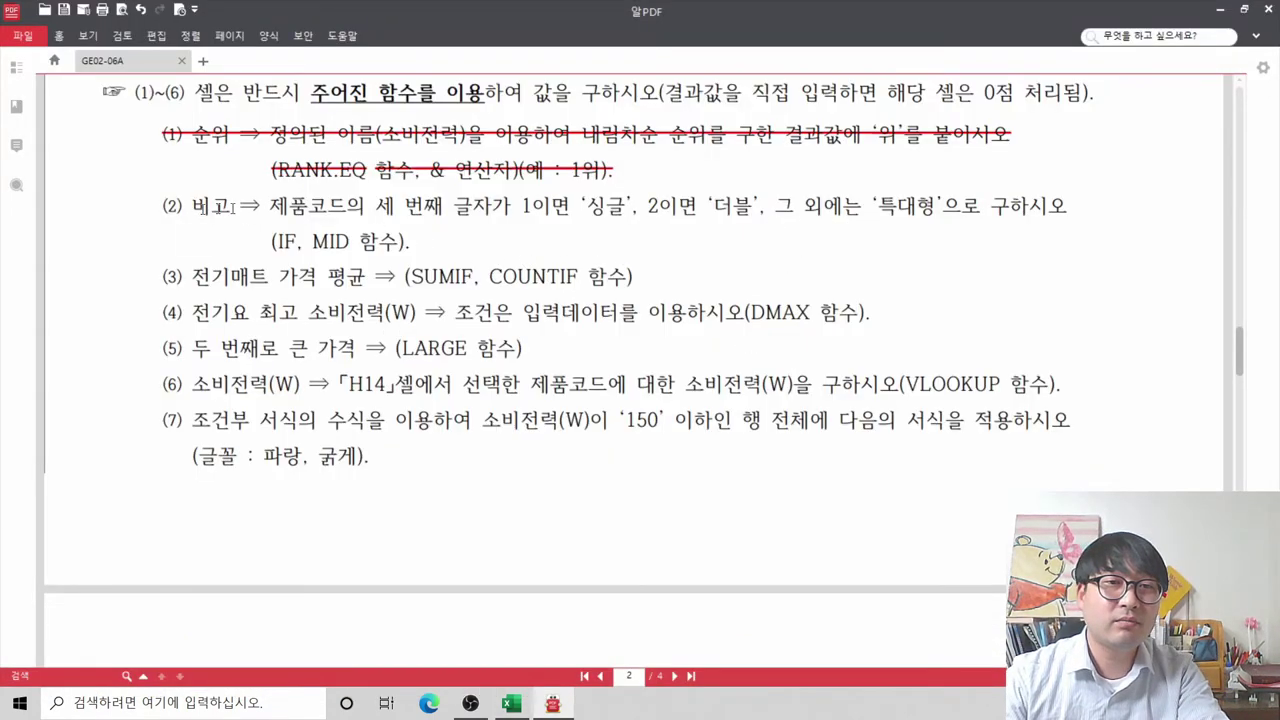
{"action": "left_click_drag", "start_coordinate": [408, 241], "coordinate": [163, 205]}
{"action": "right_click", "coordinate": [258, 247]}
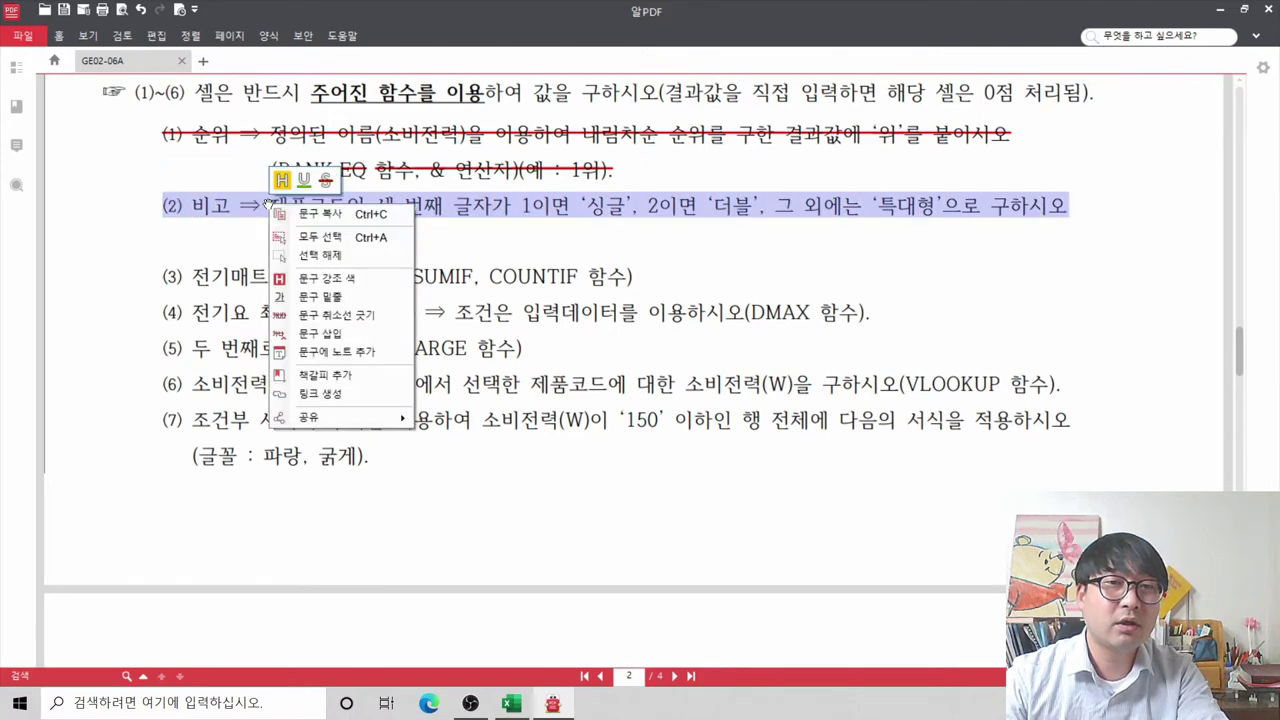
{"action": "left_click", "coordinate": [386, 313]}
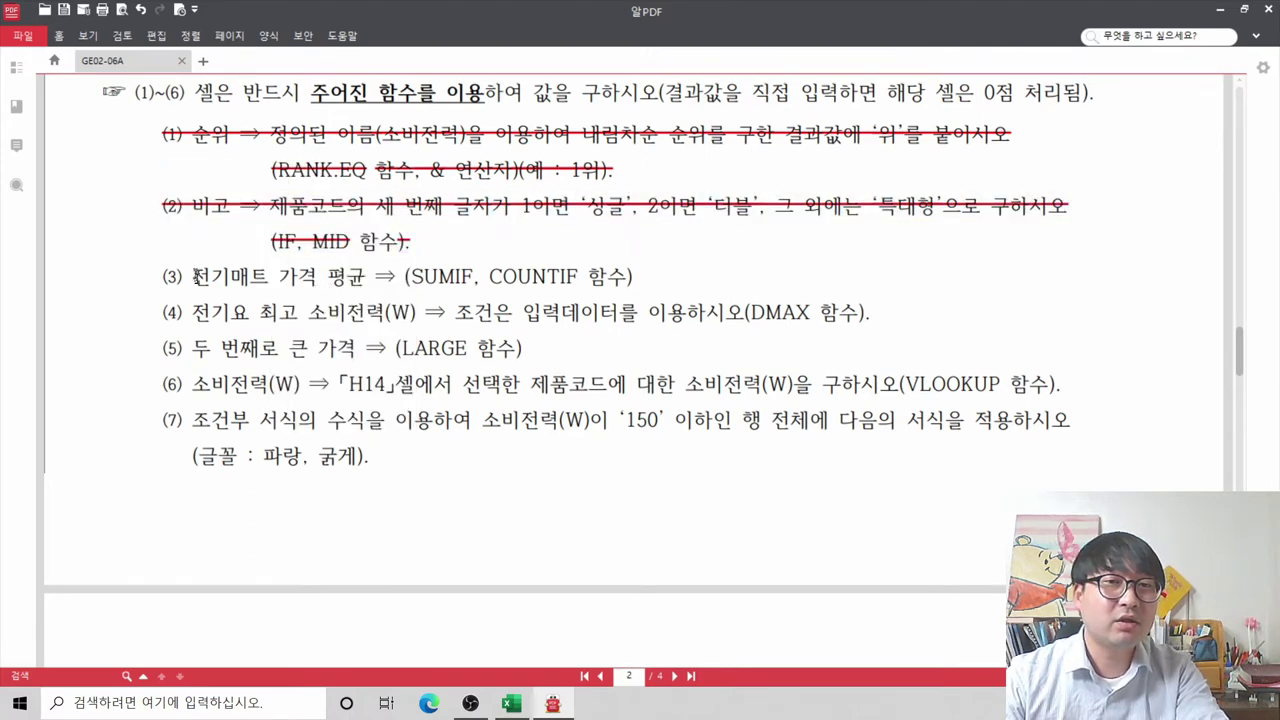
Step: Compare the 전기매트 가격 평균 result cell E13 in Excel with the sample output table in the PDF
{"action": "left_click", "coordinate": [511, 703]}
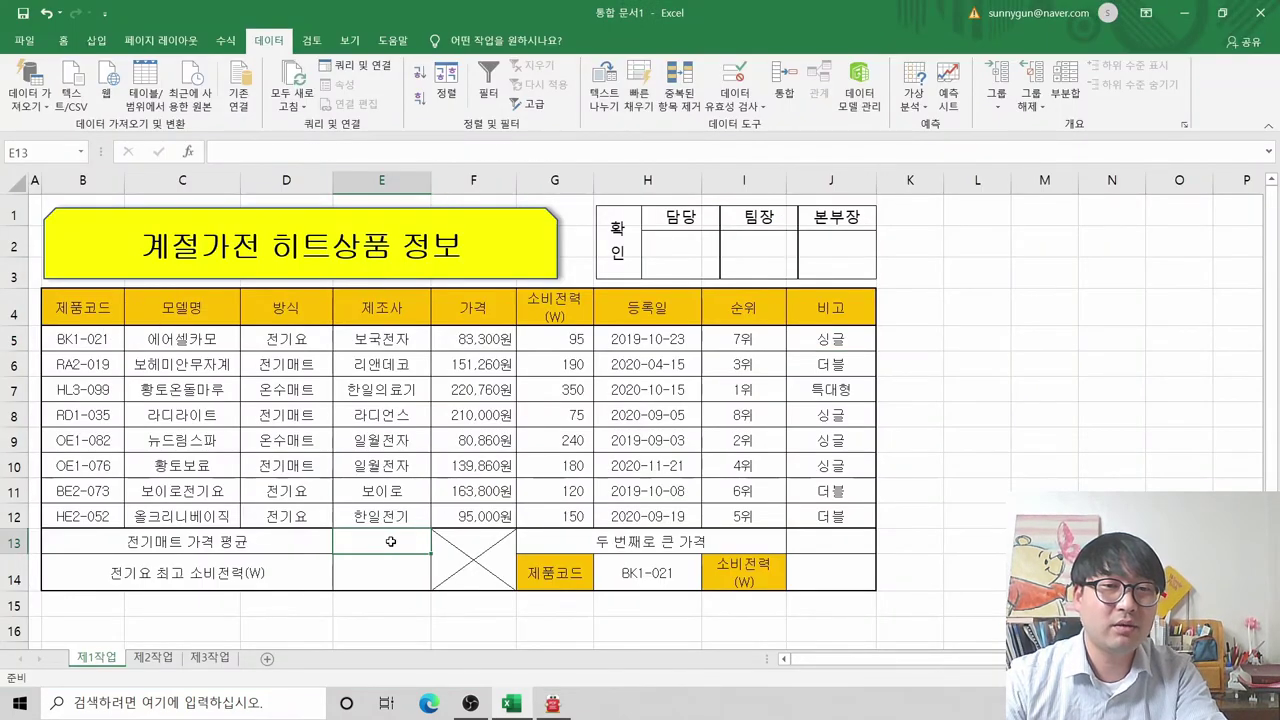
{"action": "key", "text": "alt+Tab"}
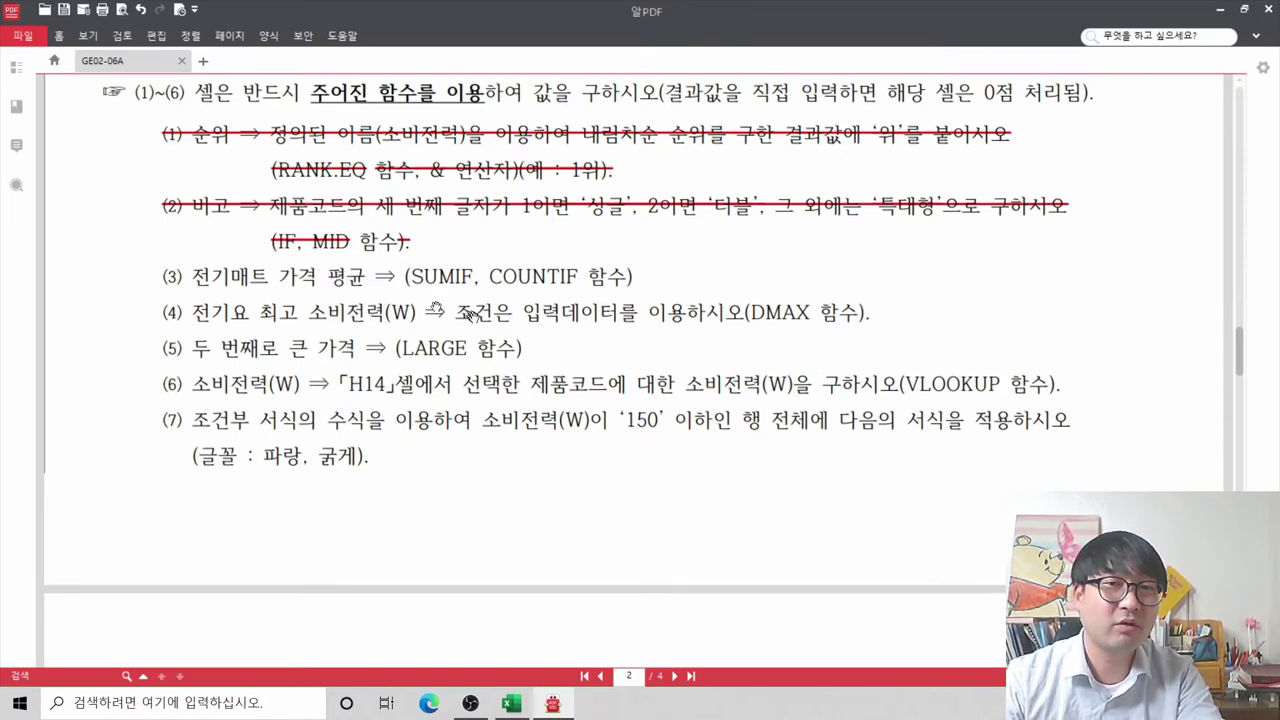
{"action": "scroll", "coordinate": [470, 314], "scroll_direction": "up", "scroll_amount": 10}
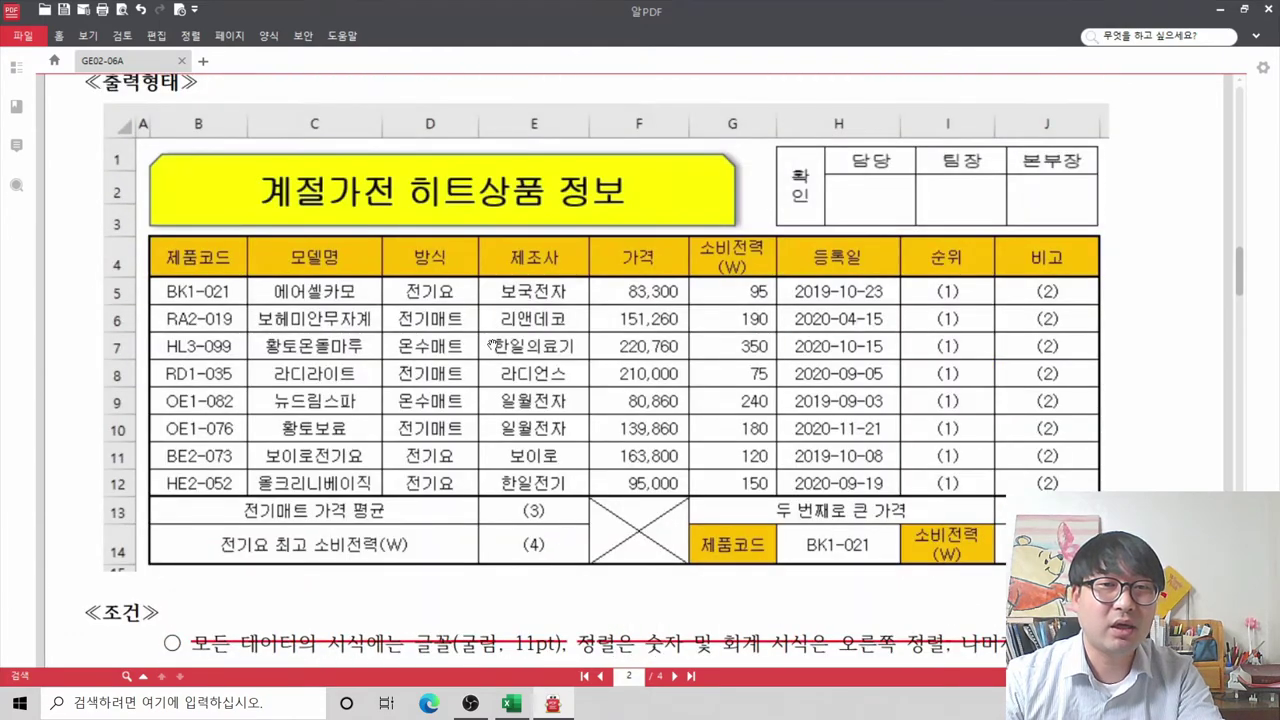
{"action": "key", "text": "alt+Tab"}
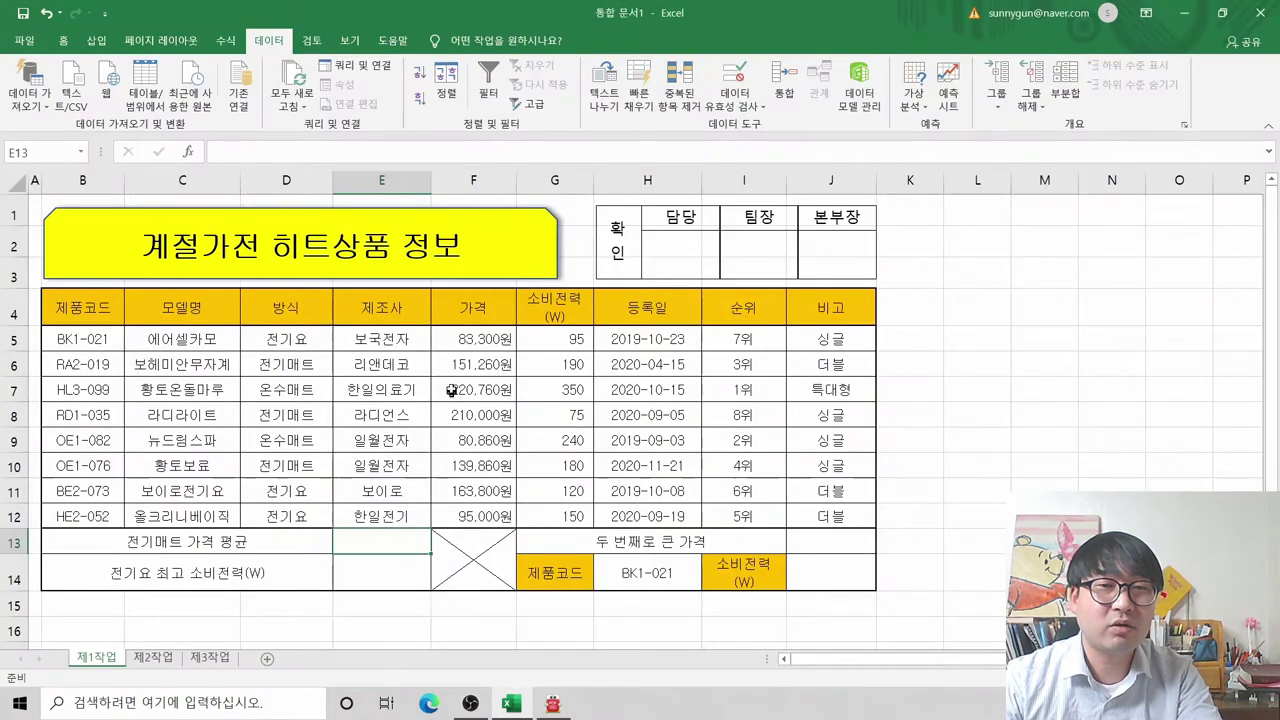
Step: Fill the 전기매트 cells D6, D8 and D10 in the 방식 column with yellow
{"action": "left_click", "coordinate": [309, 340]}
{"action": "key", "text": "Down"}
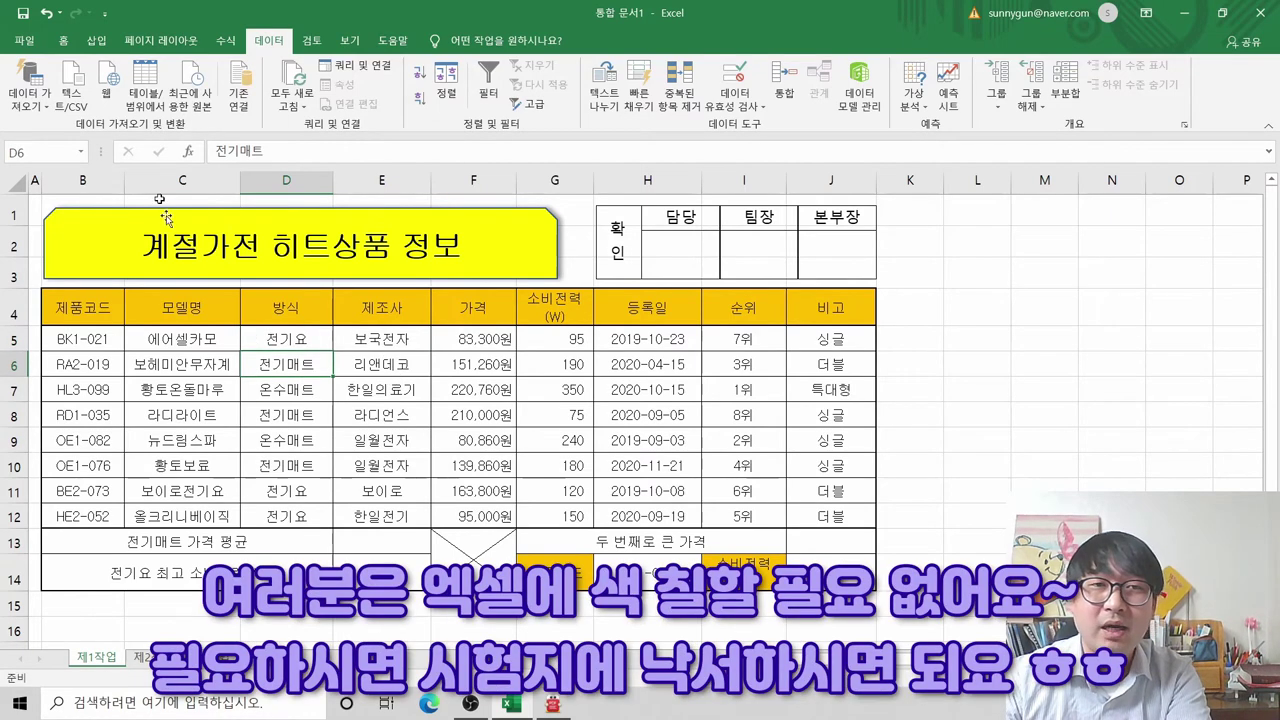
{"action": "left_click", "coordinate": [66, 41]}
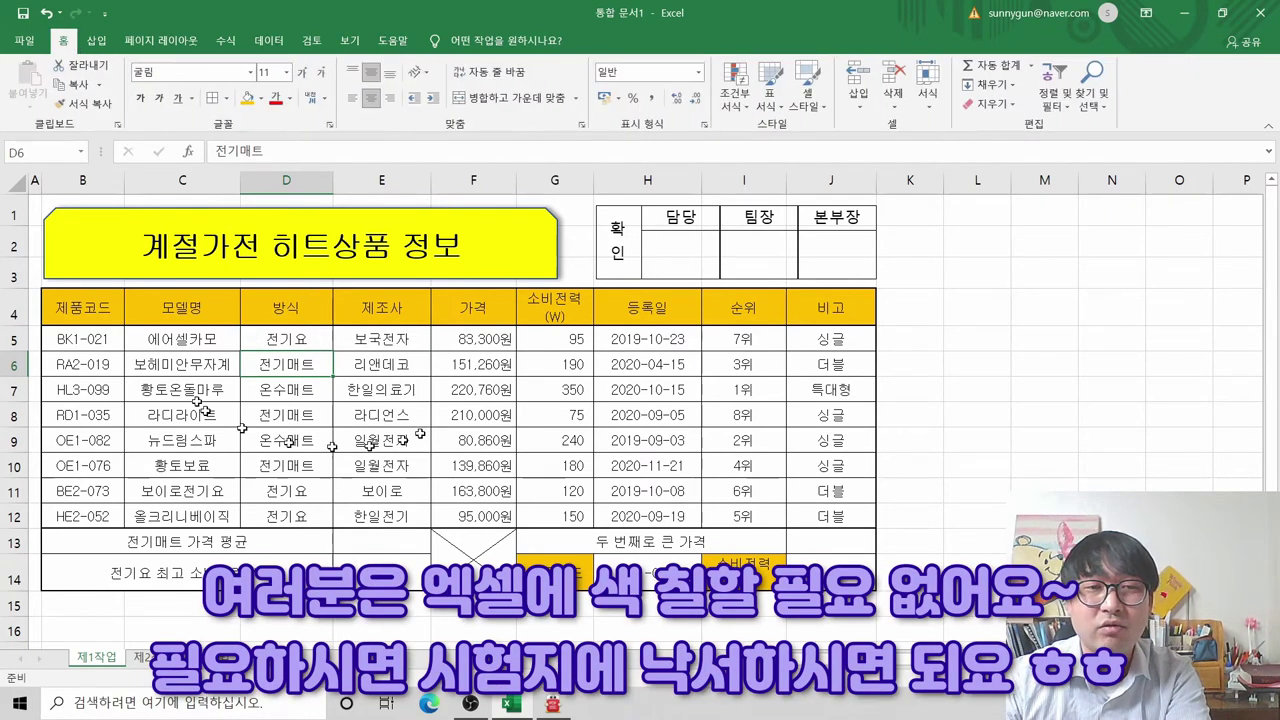
{"action": "left_click", "coordinate": [259, 98]}
{"action": "left_click", "coordinate": [285, 228]}
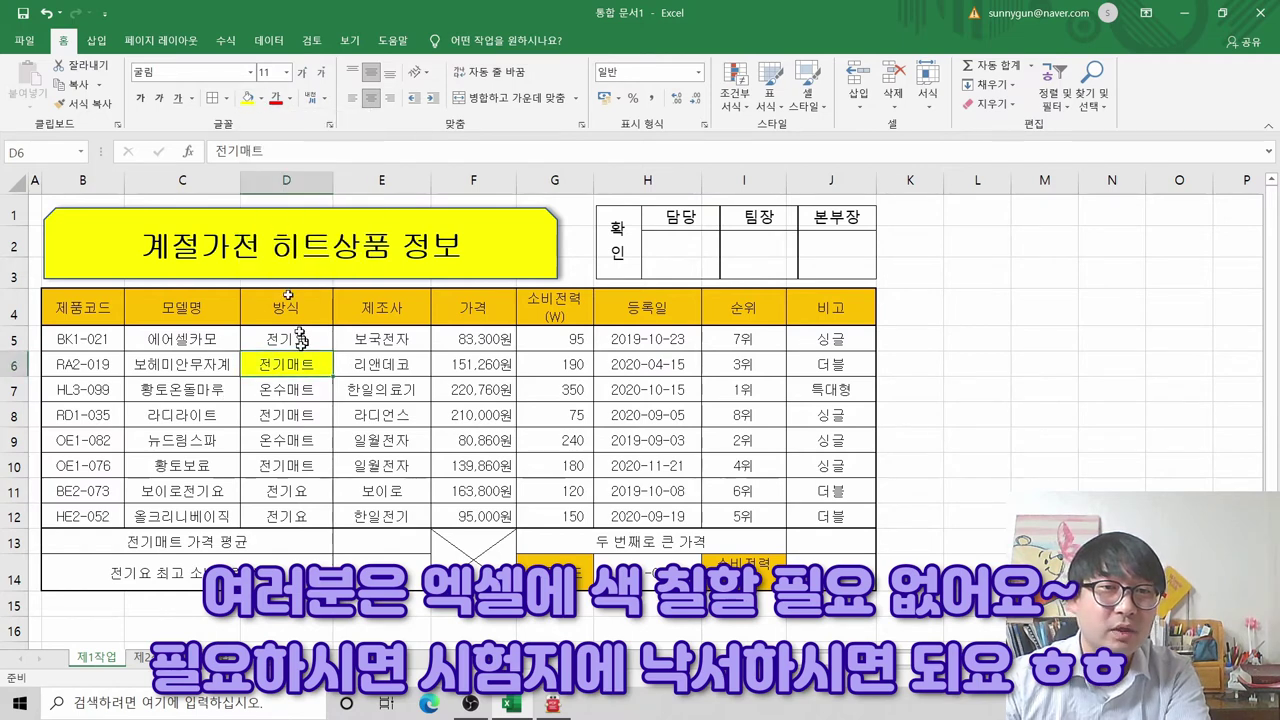
{"action": "key", "text": "Down"}
{"action": "key", "text": "Down"}
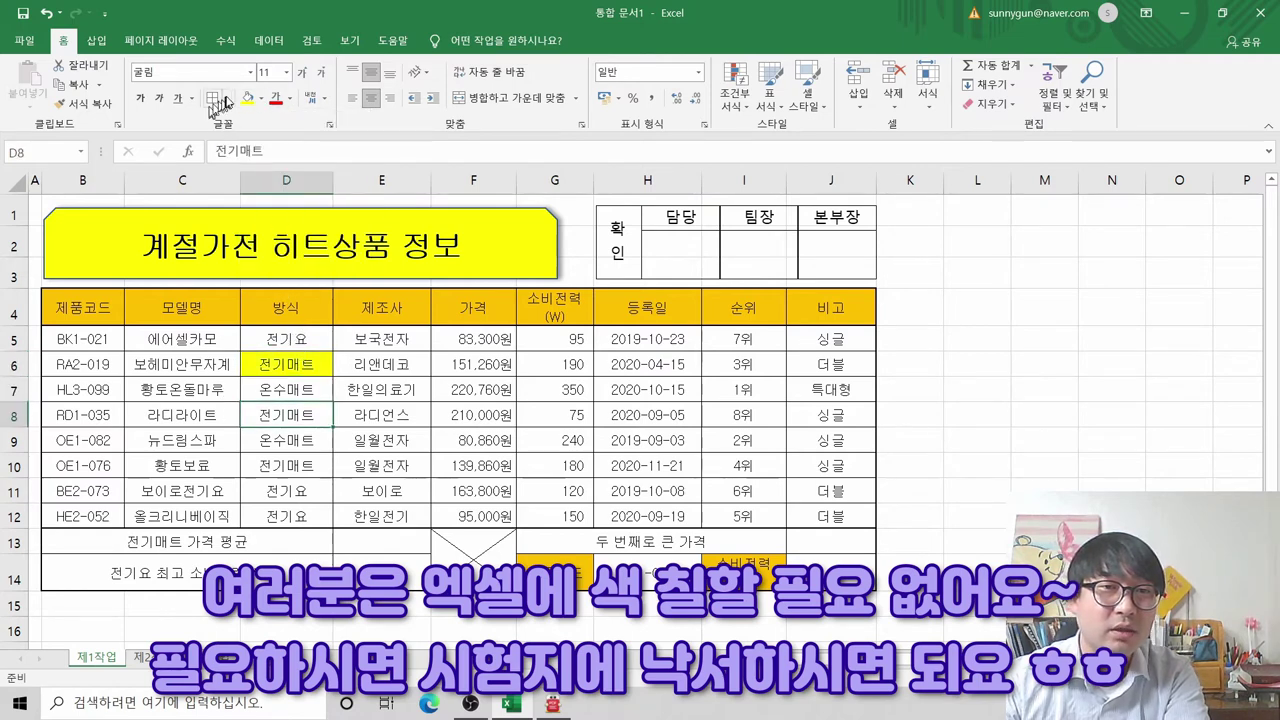
{"action": "left_click", "coordinate": [247, 96]}
{"action": "key", "text": "Down"}
{"action": "key", "text": "Down"}
{"action": "left_click", "coordinate": [248, 97]}
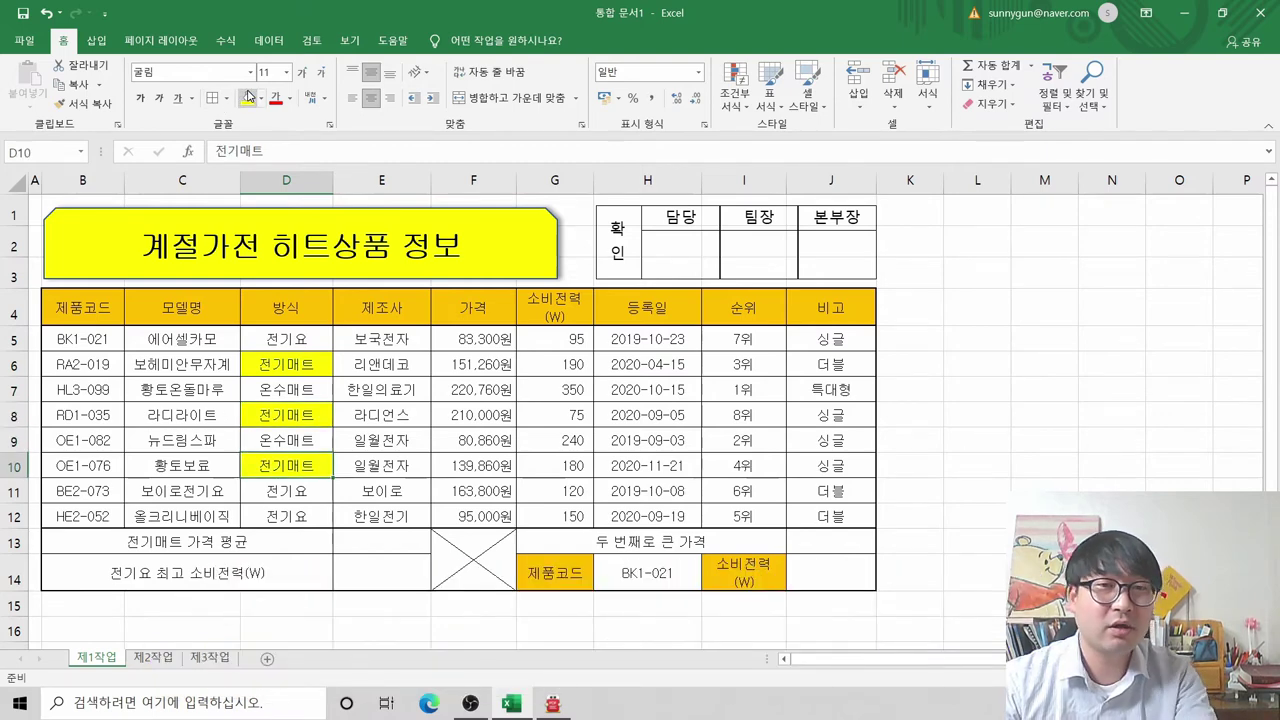
Step: Check instruction (3) in the PDF, then in Excel fill the matching 전기매트 prices F6, F8 and F10 with yellow
{"action": "key", "text": "alt+Tab"}
{"action": "scroll", "coordinate": [423, 432], "scroll_direction": "down", "scroll_amount": 10}
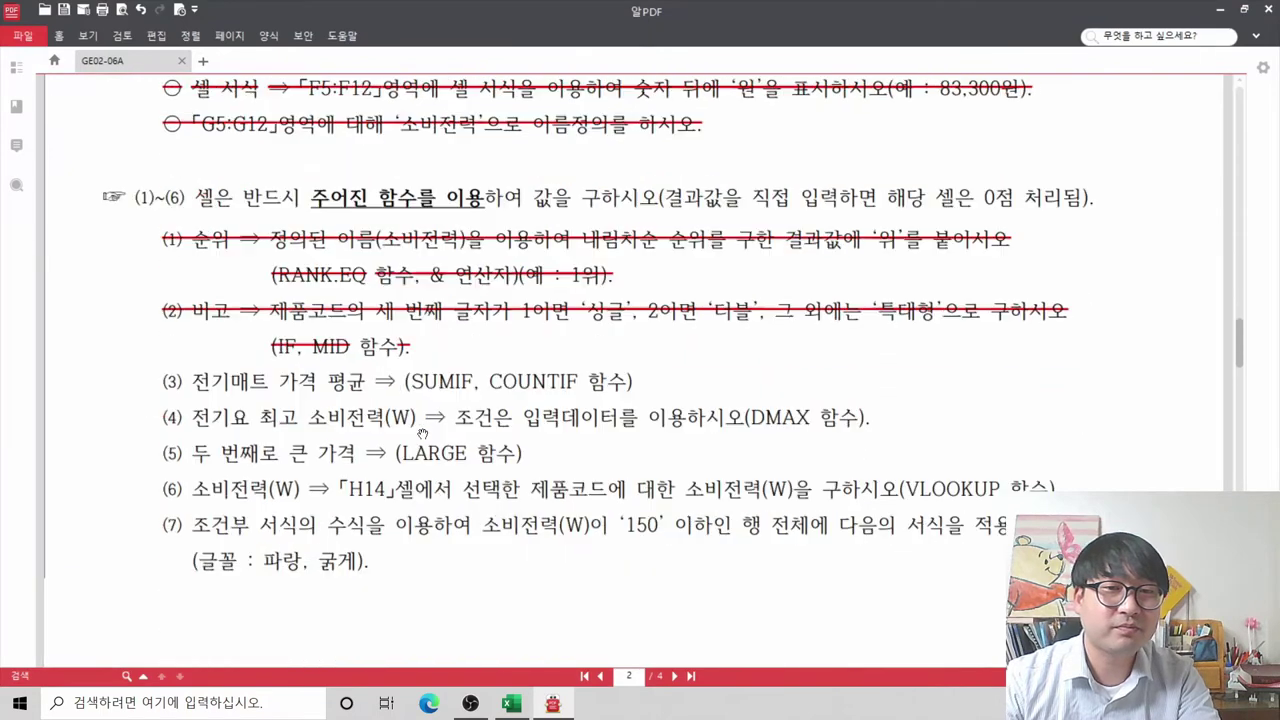
{"action": "key", "text": "alt+Tab"}
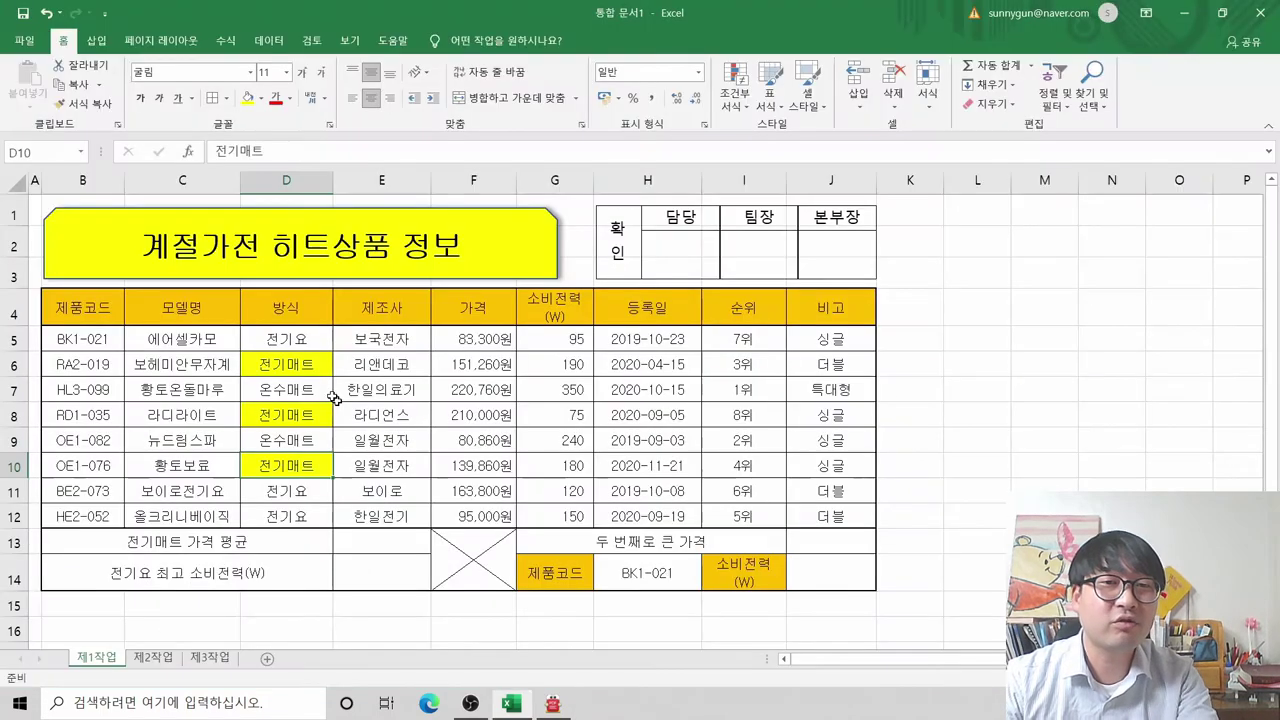
{"action": "left_click", "coordinate": [473, 364]}
{"action": "left_click", "coordinate": [246, 99]}
{"action": "key", "text": "Down"}
{"action": "key", "text": "Down"}
{"action": "left_click", "coordinate": [246, 99]}
{"action": "key", "text": "Down"}
{"action": "key", "text": "Down"}
{"action": "left_click", "coordinate": [246, 99]}
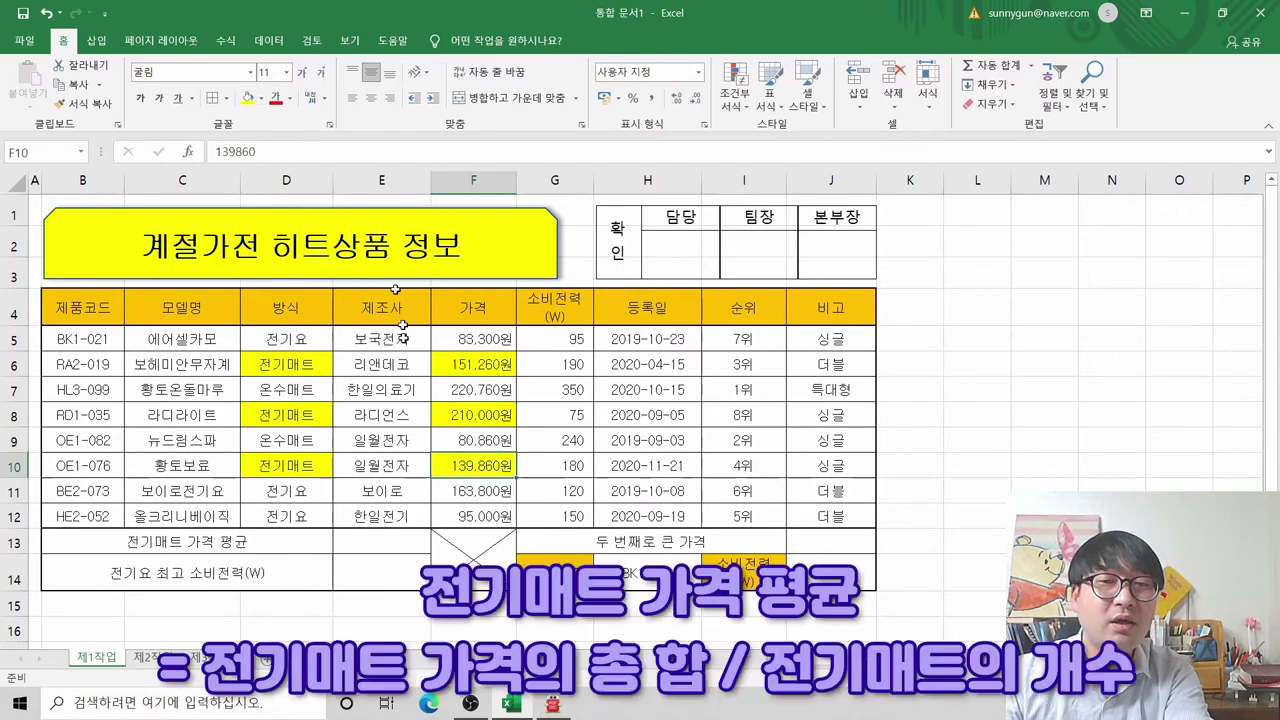
Step: Examine the highlighted 전기매트 entries and prices against the PDF's instruction (3) to average them with SUMIF and COUNTIF
{"action": "left_click", "coordinate": [481, 364]}
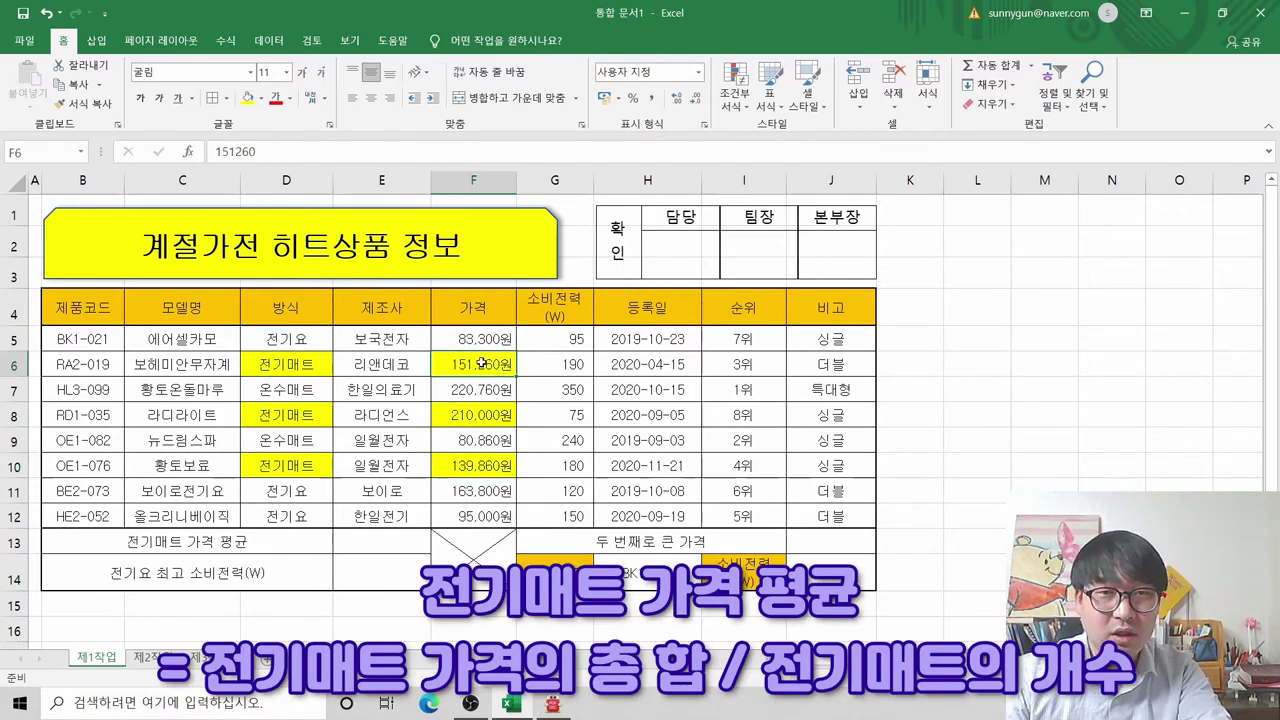
{"action": "left_click", "coordinate": [476, 421]}
{"action": "left_click", "coordinate": [477, 469]}
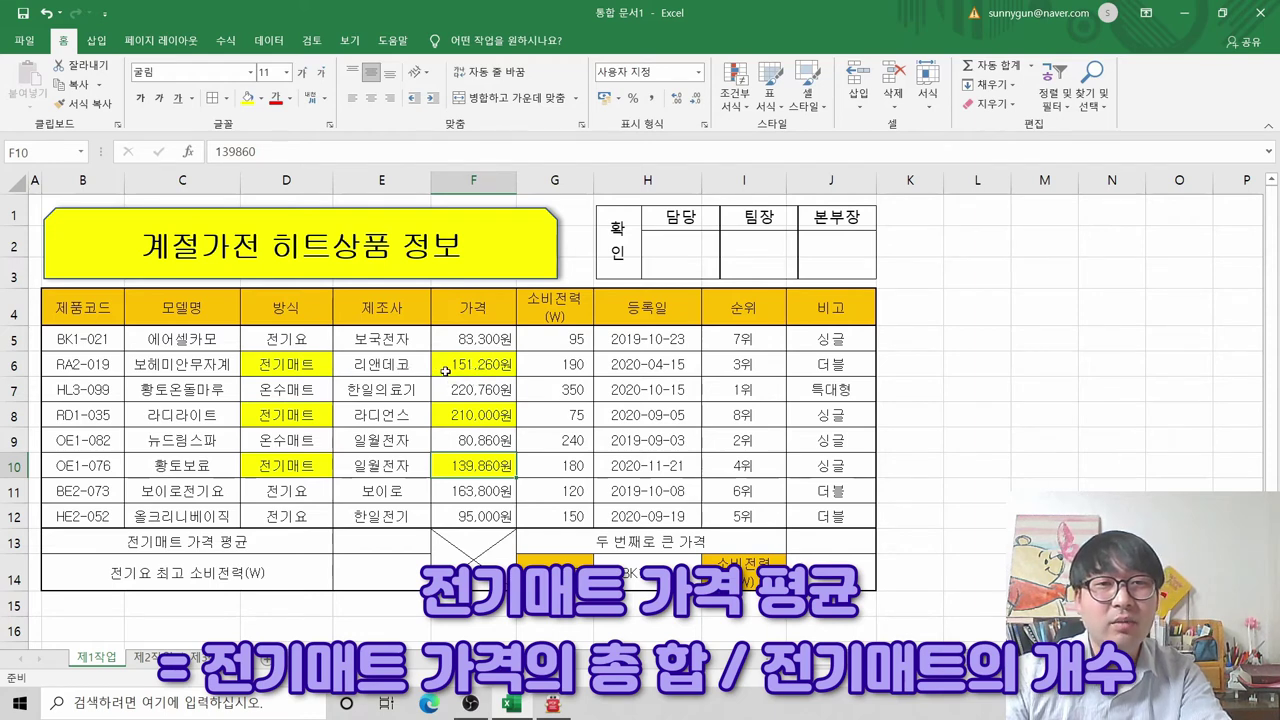
{"action": "left_click_drag", "start_coordinate": [300, 340], "coordinate": [400, 418]}
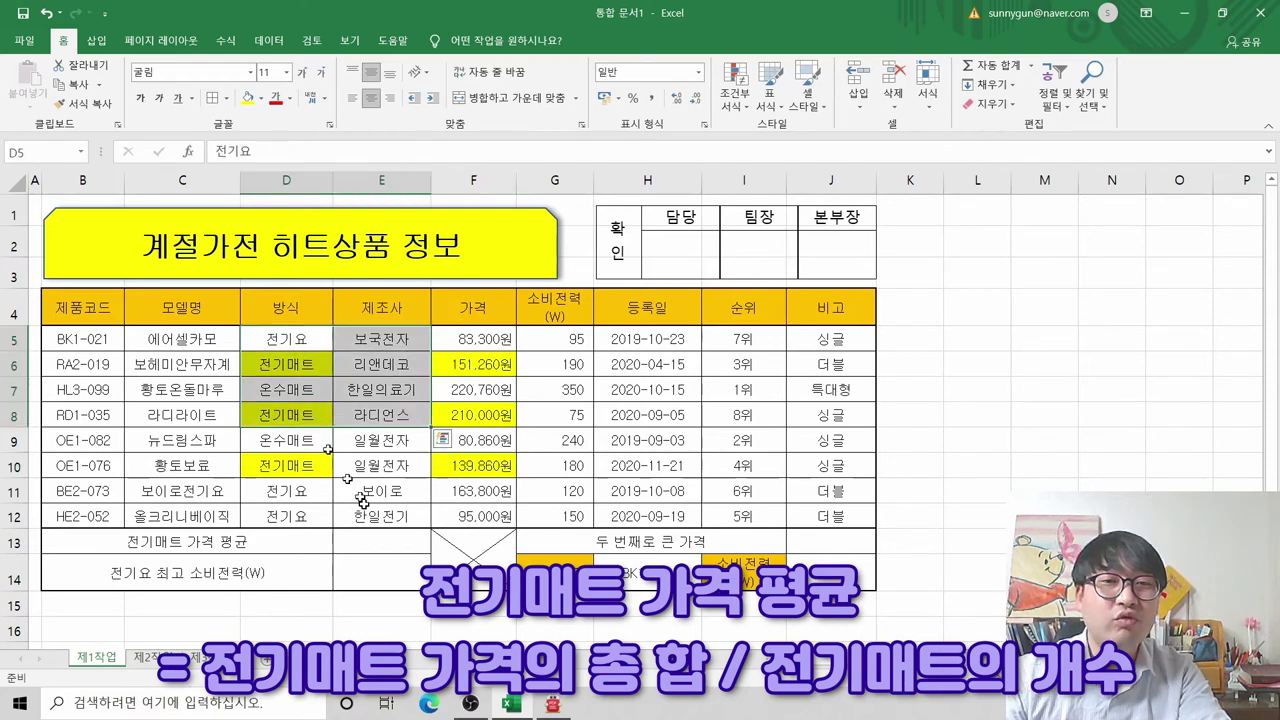
{"action": "left_click_drag", "start_coordinate": [92, 312], "coordinate": [710, 540]}
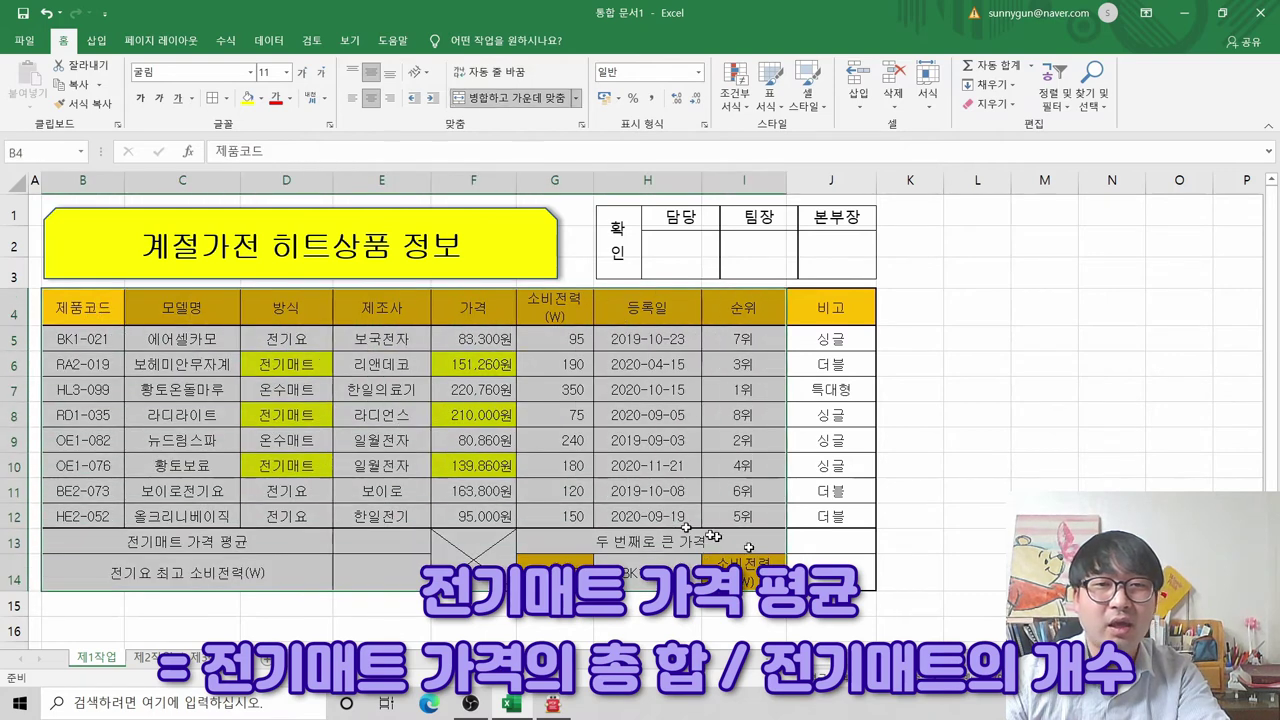
{"action": "left_click", "coordinate": [473, 463]}
{"action": "left_click", "coordinate": [316, 368]}
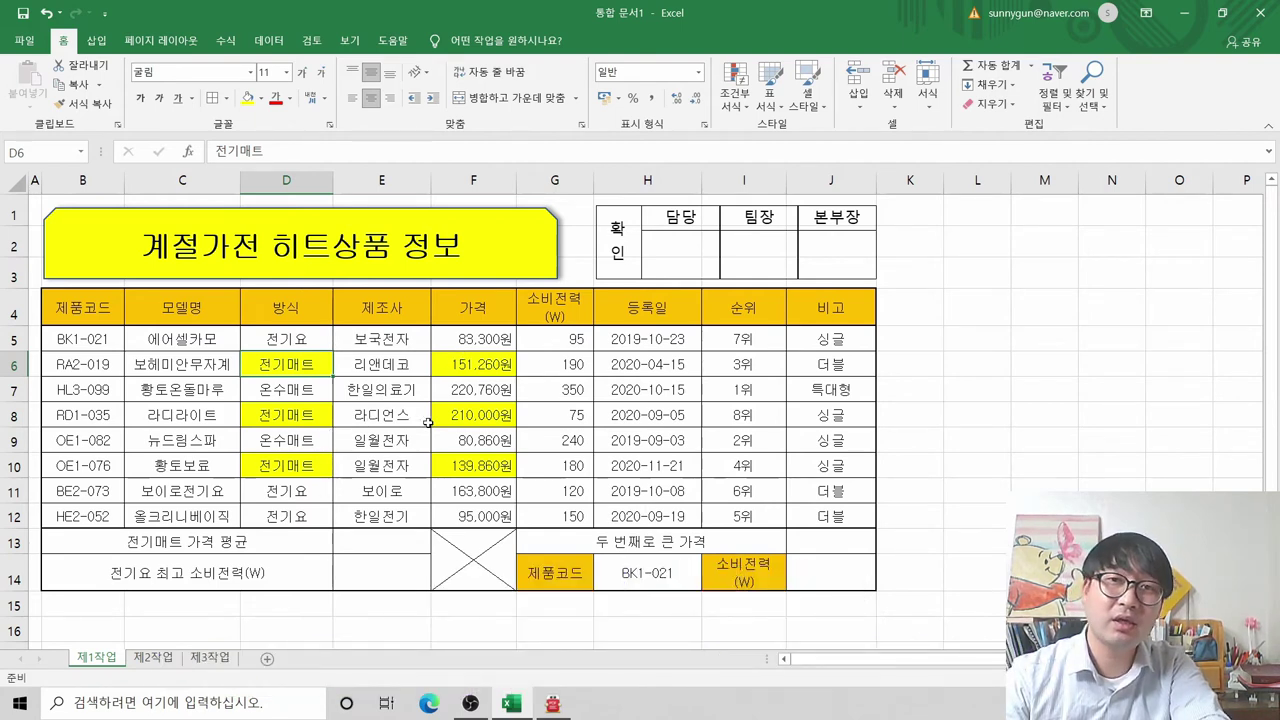
{"action": "key", "text": "alt+Tab"}
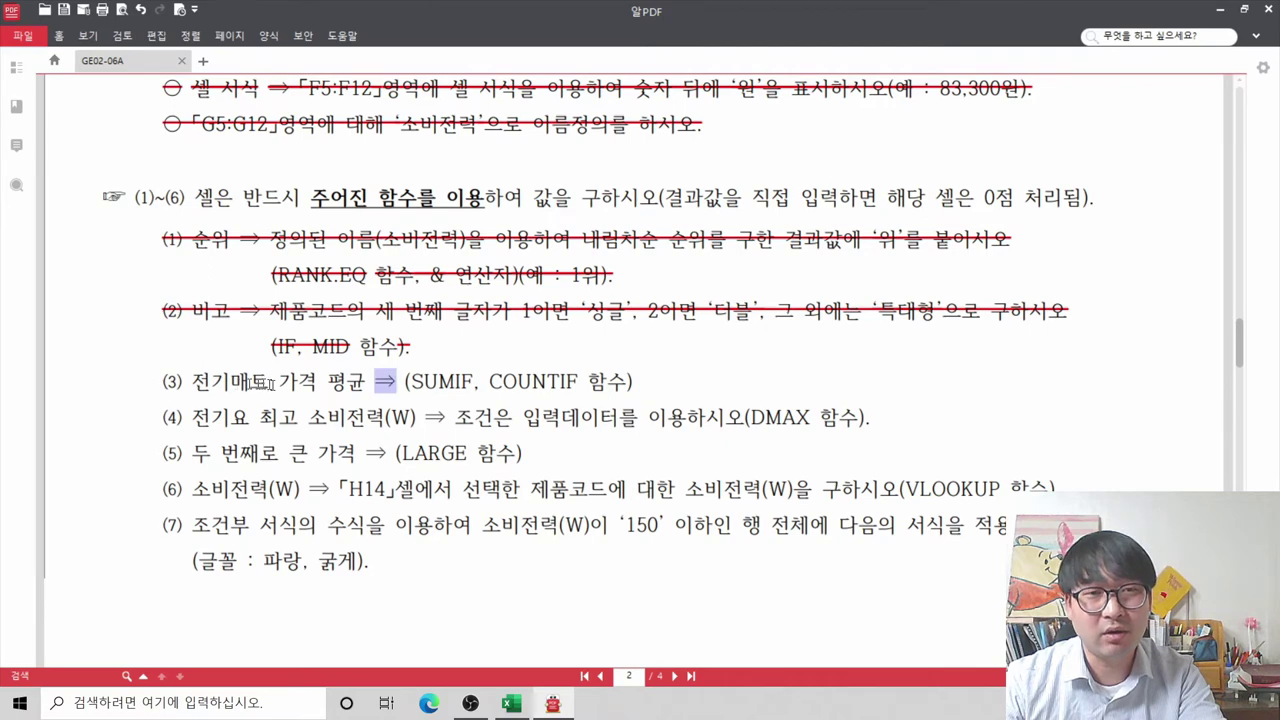
{"action": "key", "text": "alt+Tab"}
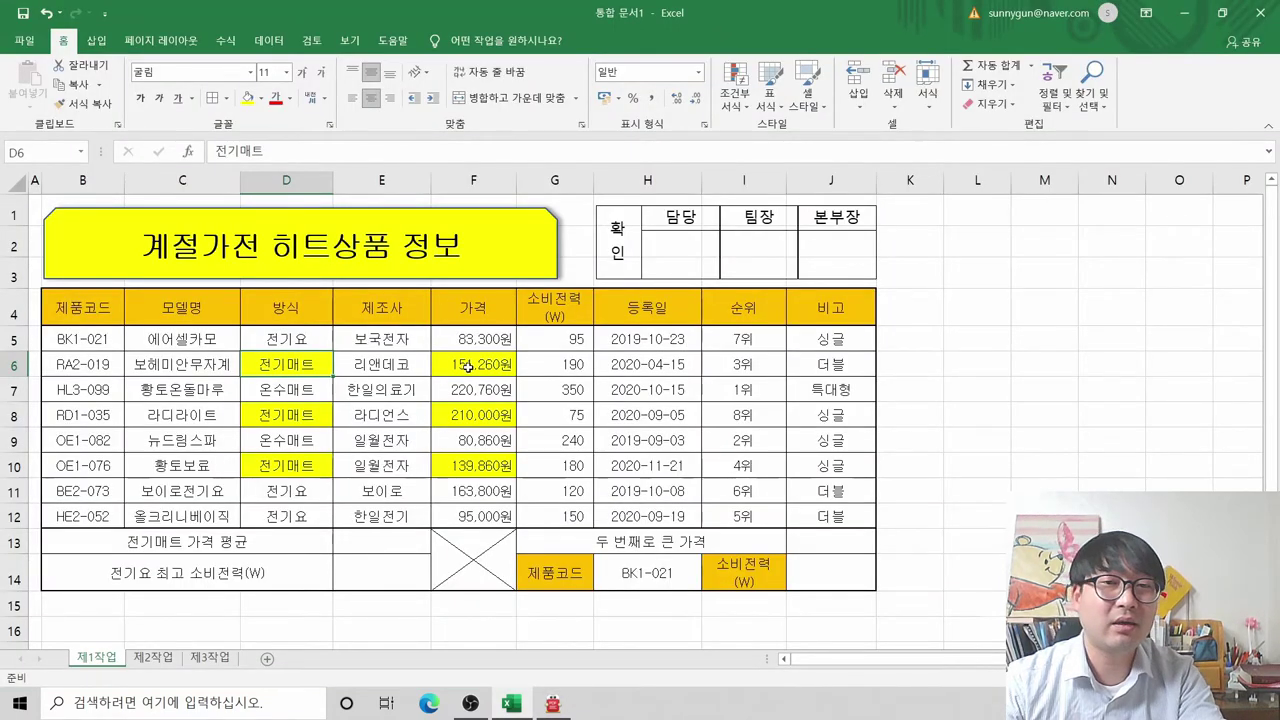
{"action": "key", "text": "alt+Tab"}
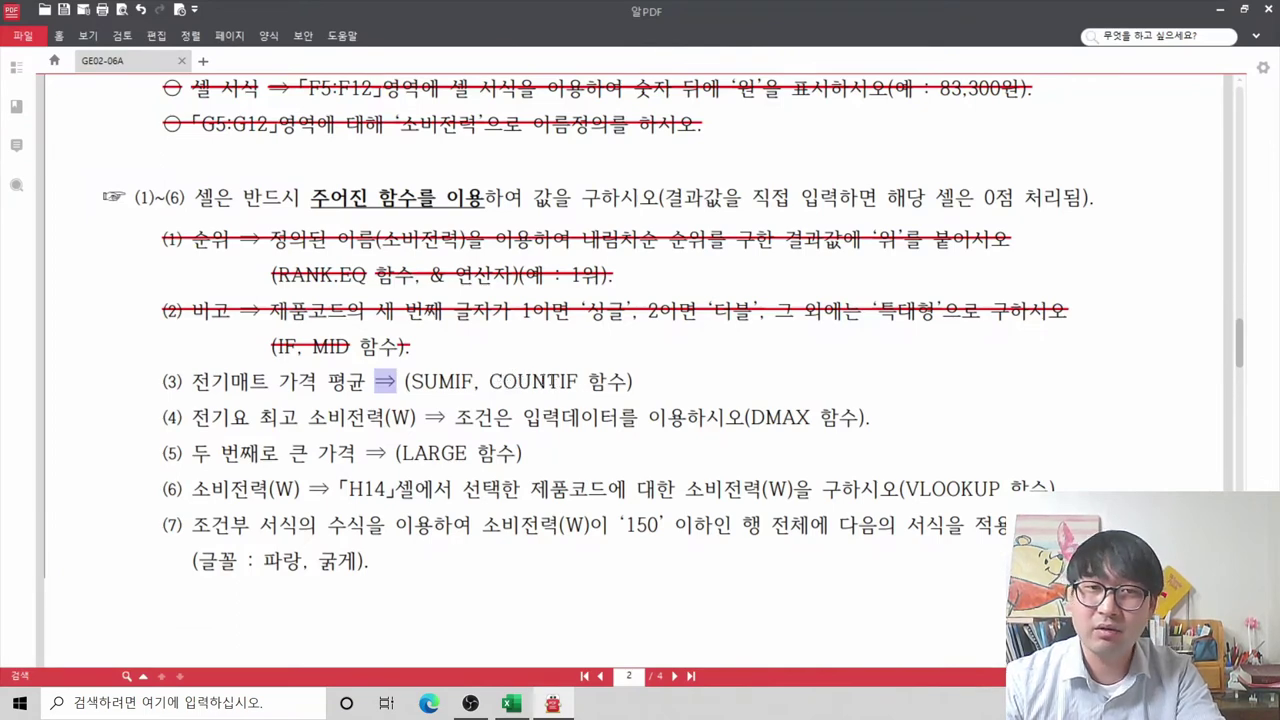
{"action": "key", "text": "alt+Tab"}
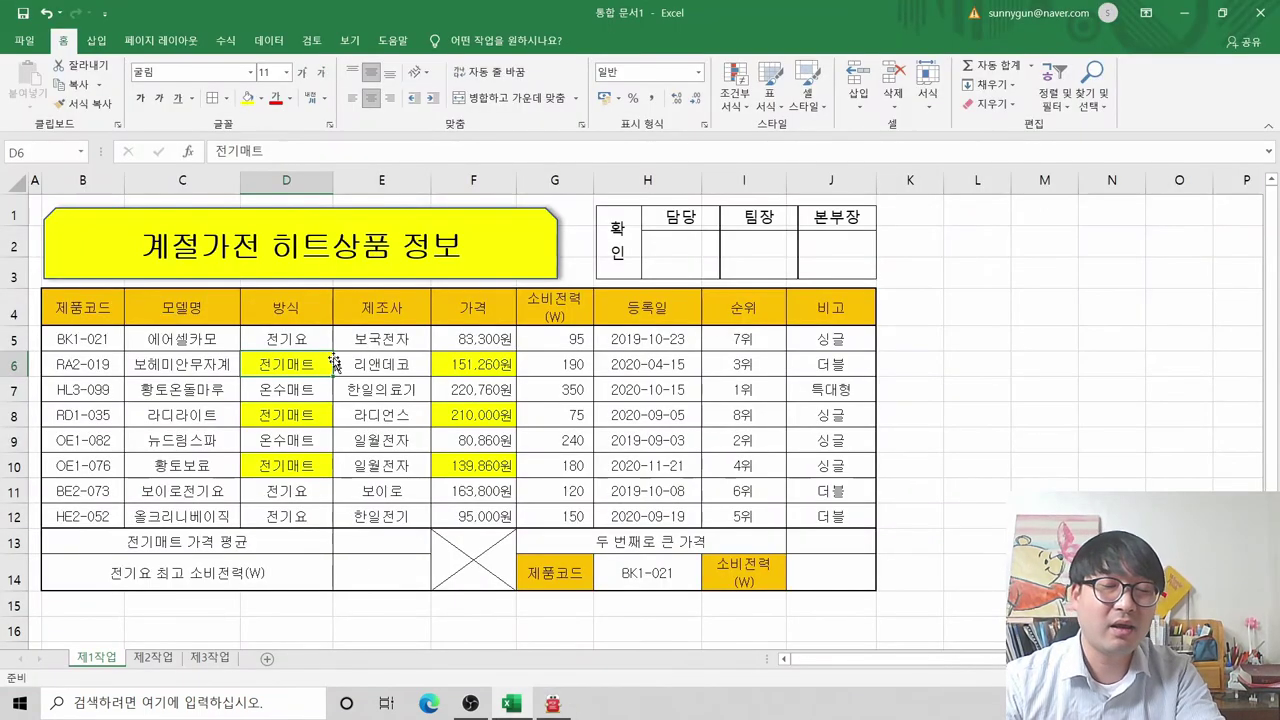
{"action": "left_click", "coordinate": [315, 371]}
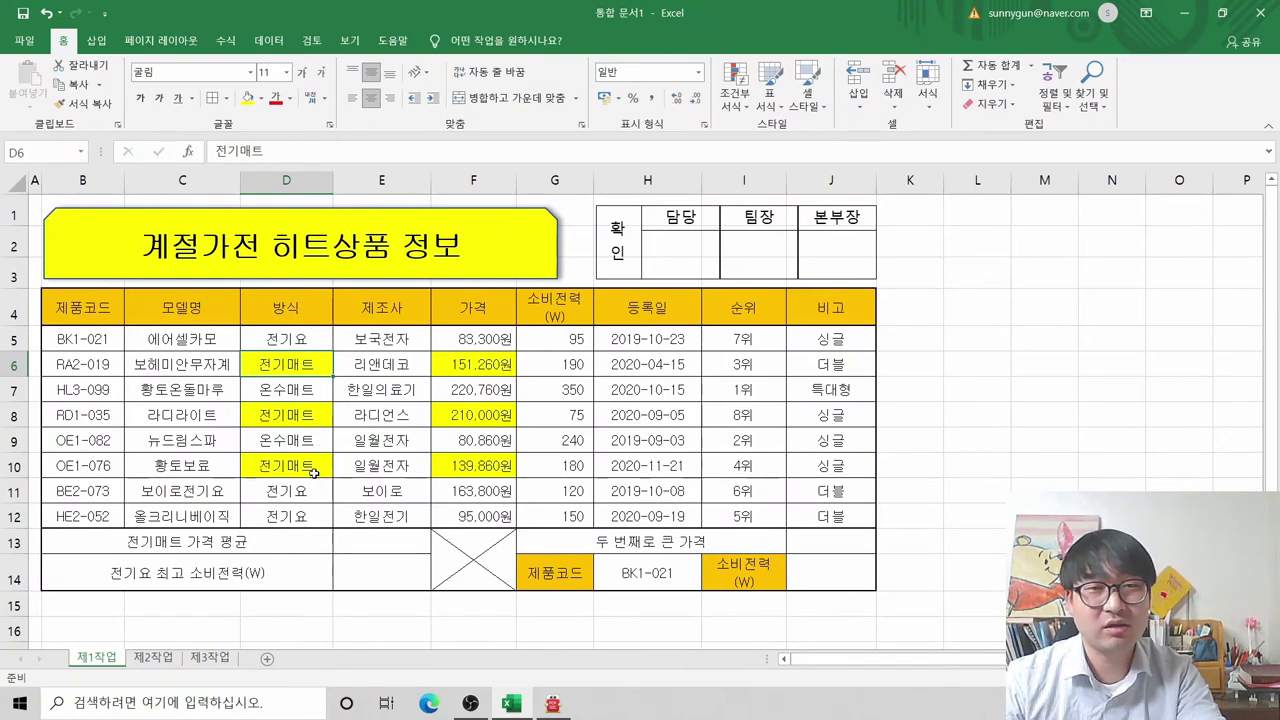
{"action": "key", "text": "alt+Tab"}
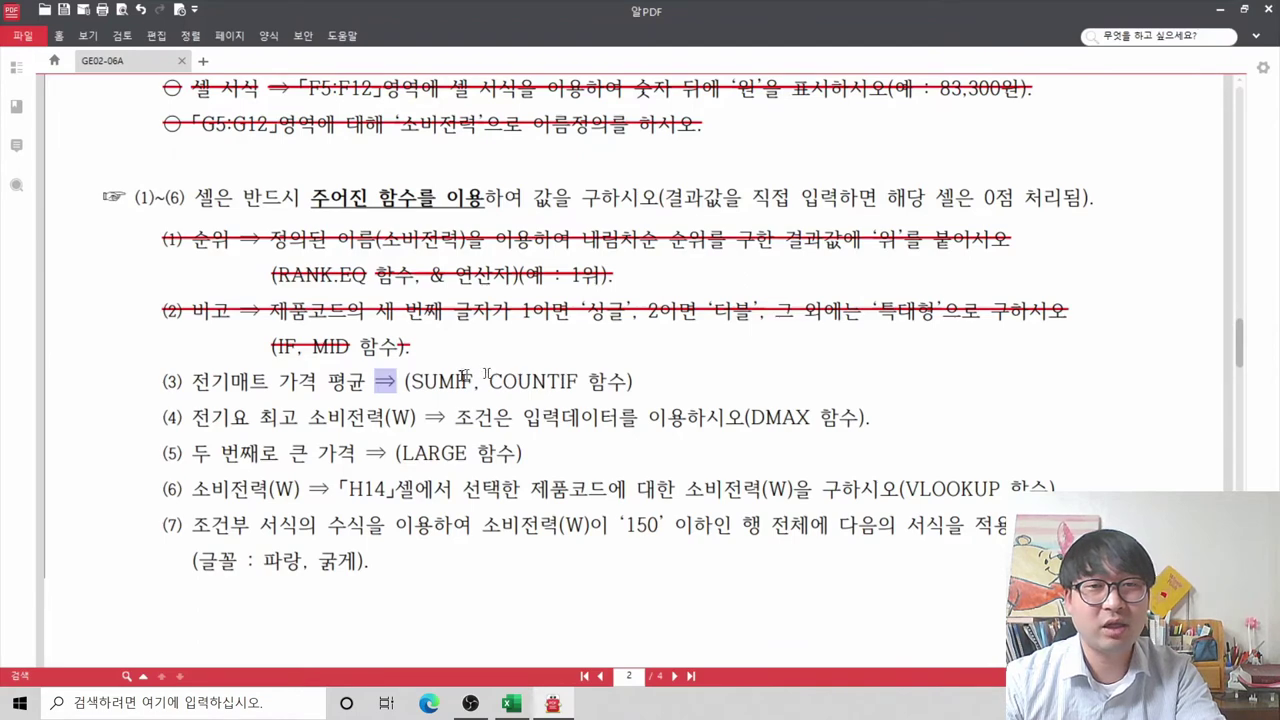
{"action": "key", "text": "alt+Tab"}
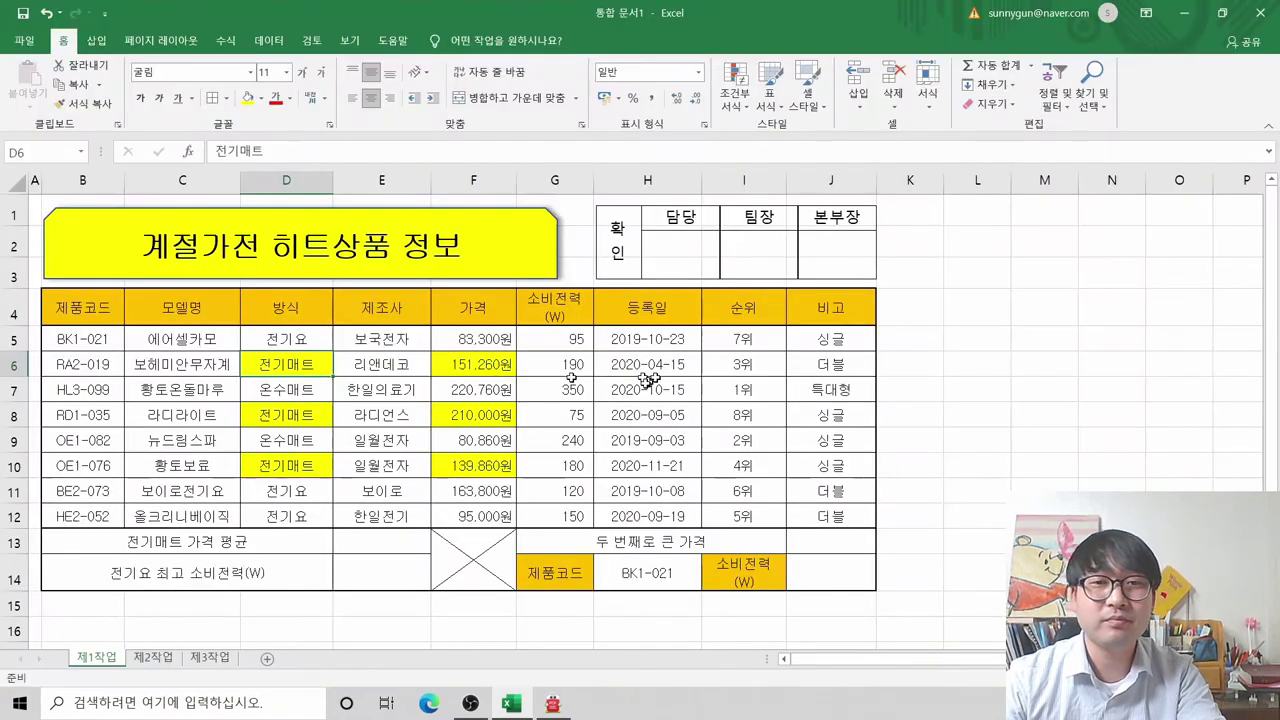
Step: Start a SUMIF formula in cell E13 and open its function arguments, placed clear of the 방식 and 가격 data
{"action": "left_click", "coordinate": [408, 535]}
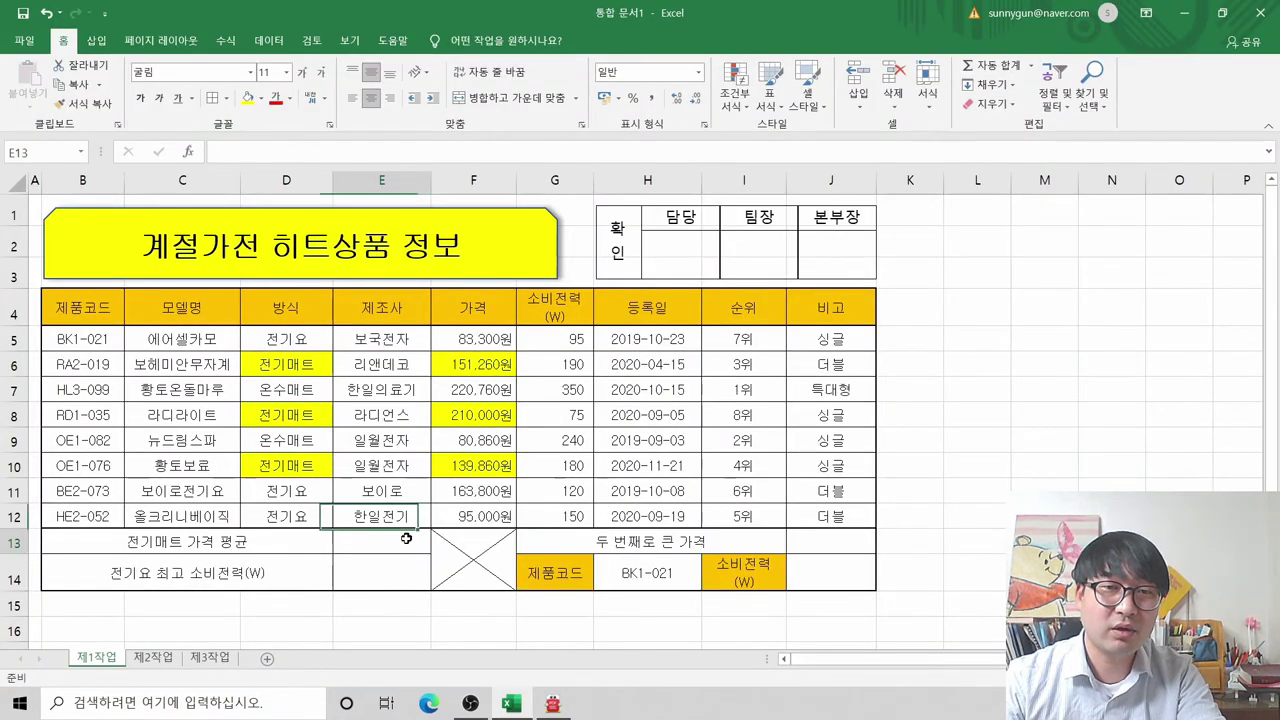
{"action": "type", "text": "="}
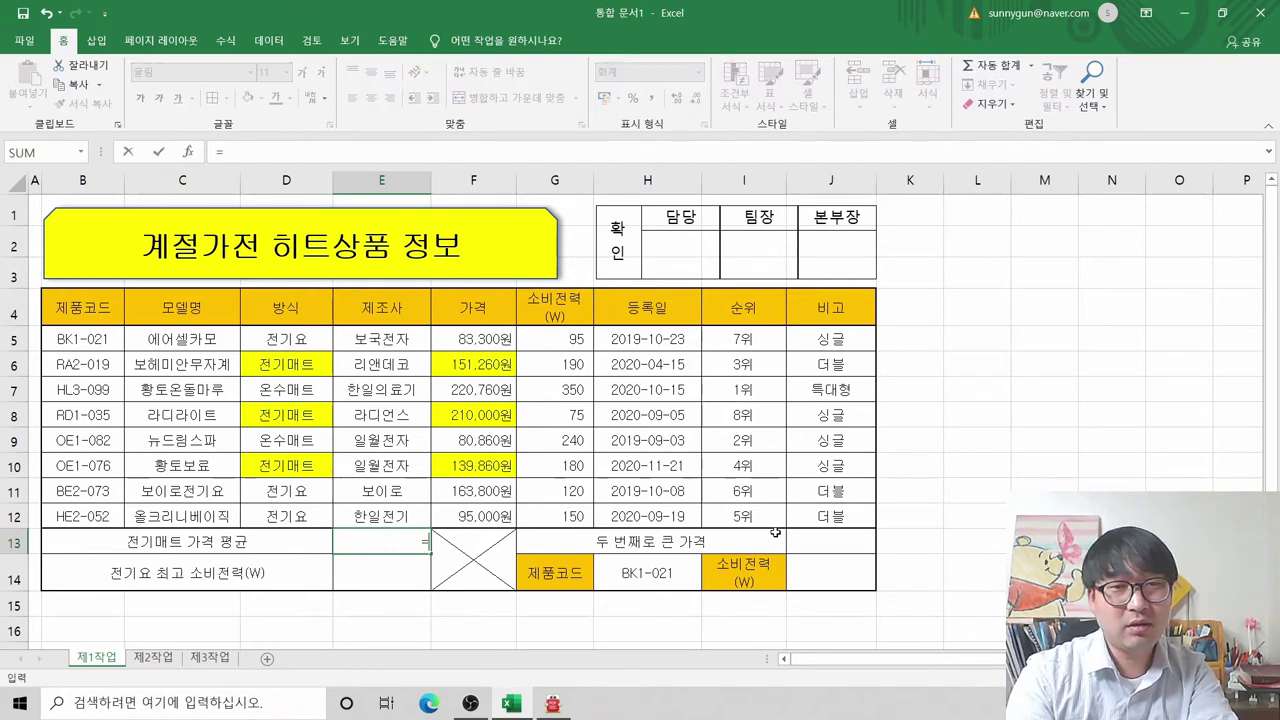
{"action": "type", "text": "ㄴsu"}
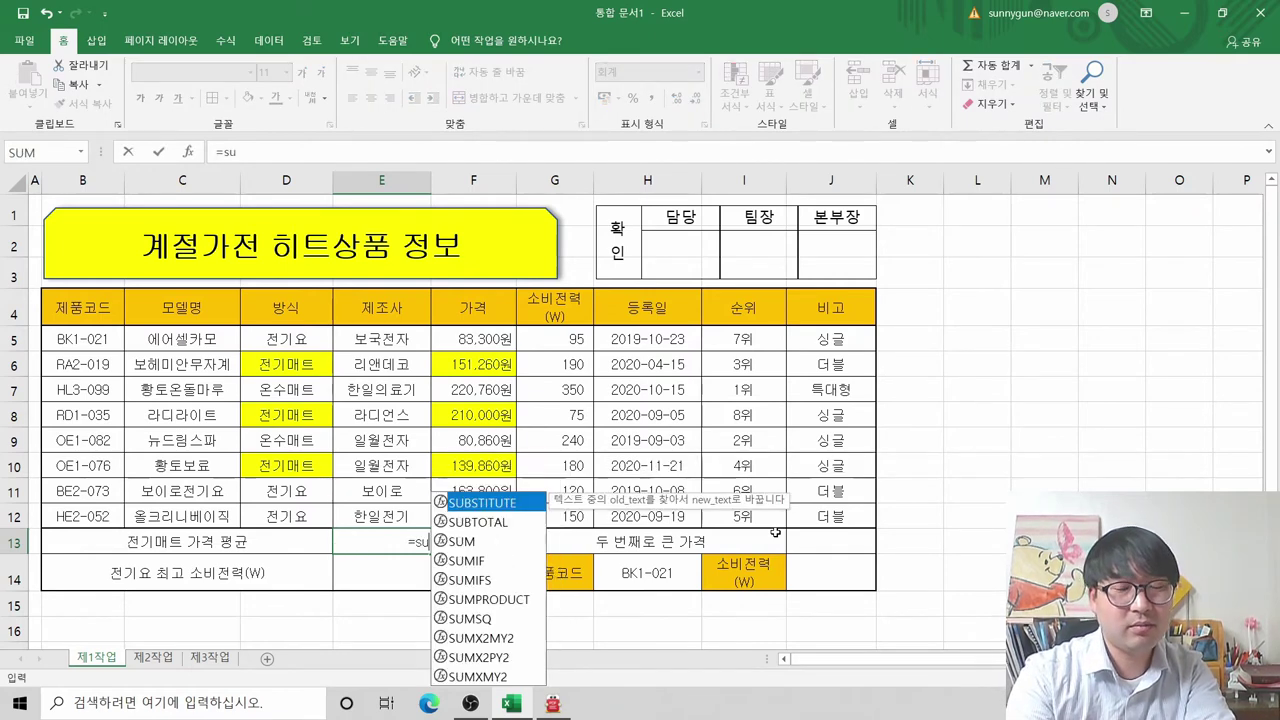
{"action": "type", "text": "mi"}
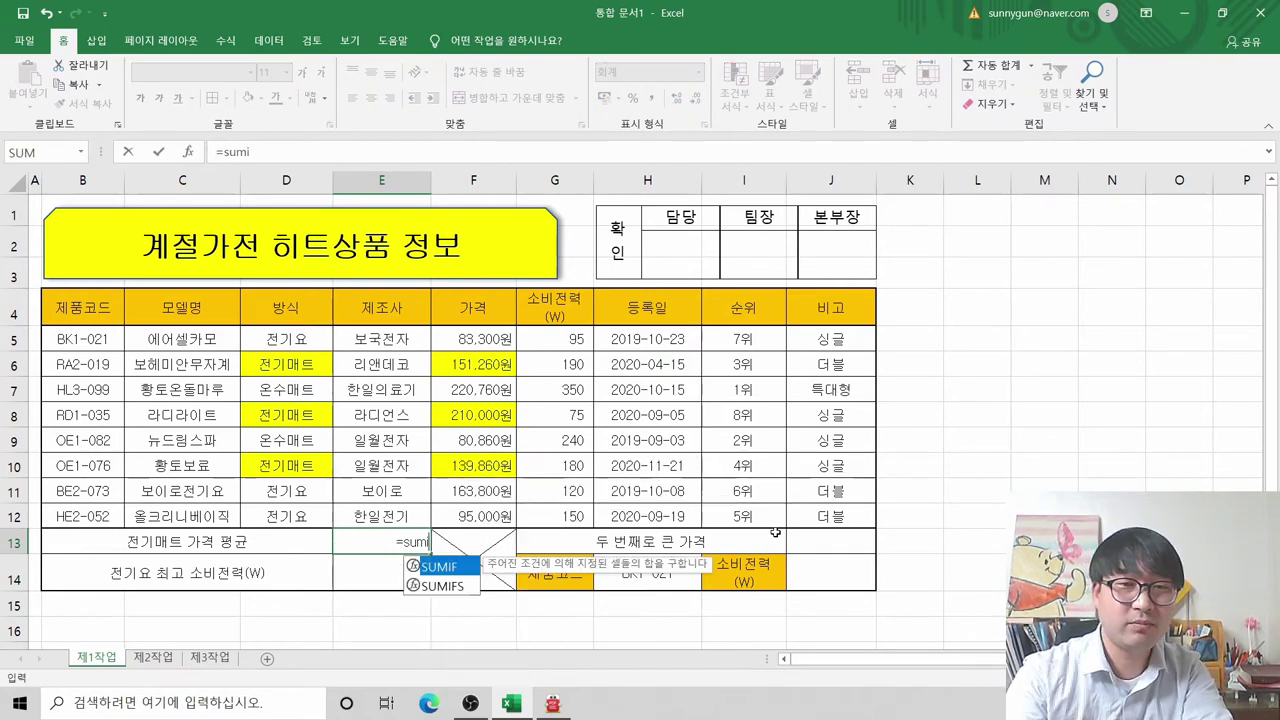
{"action": "double_click", "coordinate": [455, 571]}
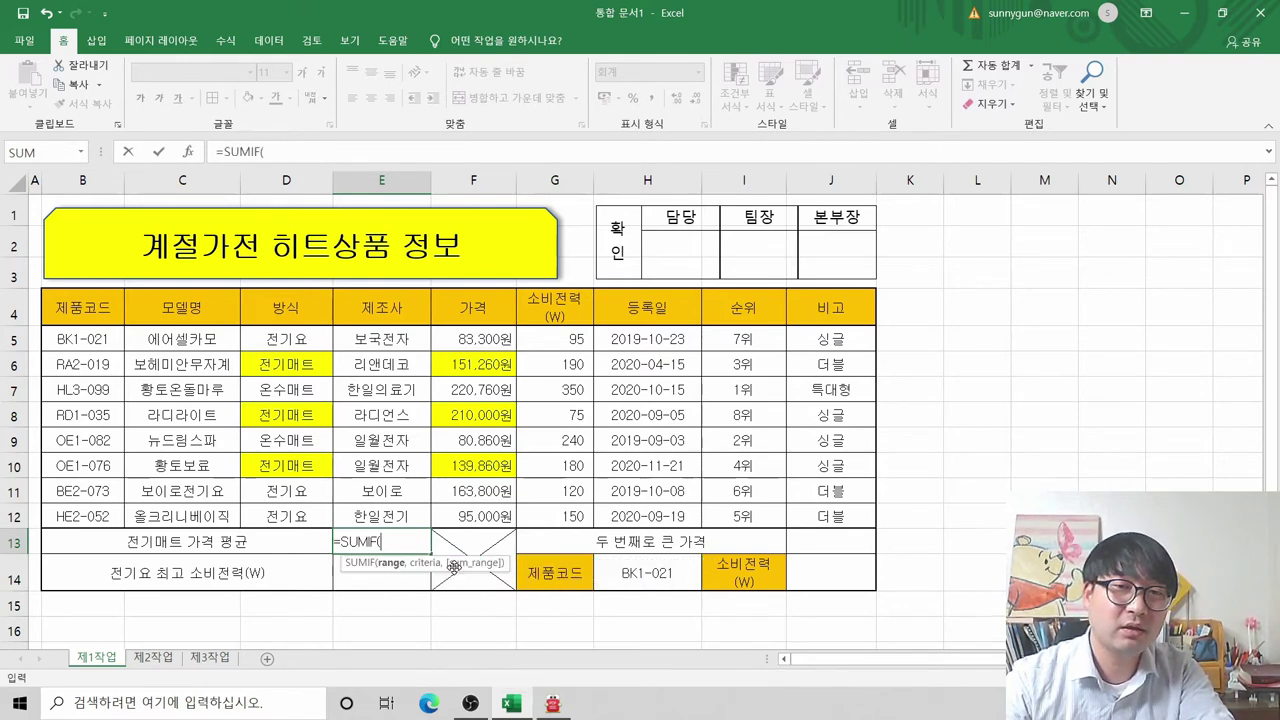
{"action": "left_click", "coordinate": [187, 152]}
{"action": "left_click_drag", "start_coordinate": [513, 280], "coordinate": [843, 277]}
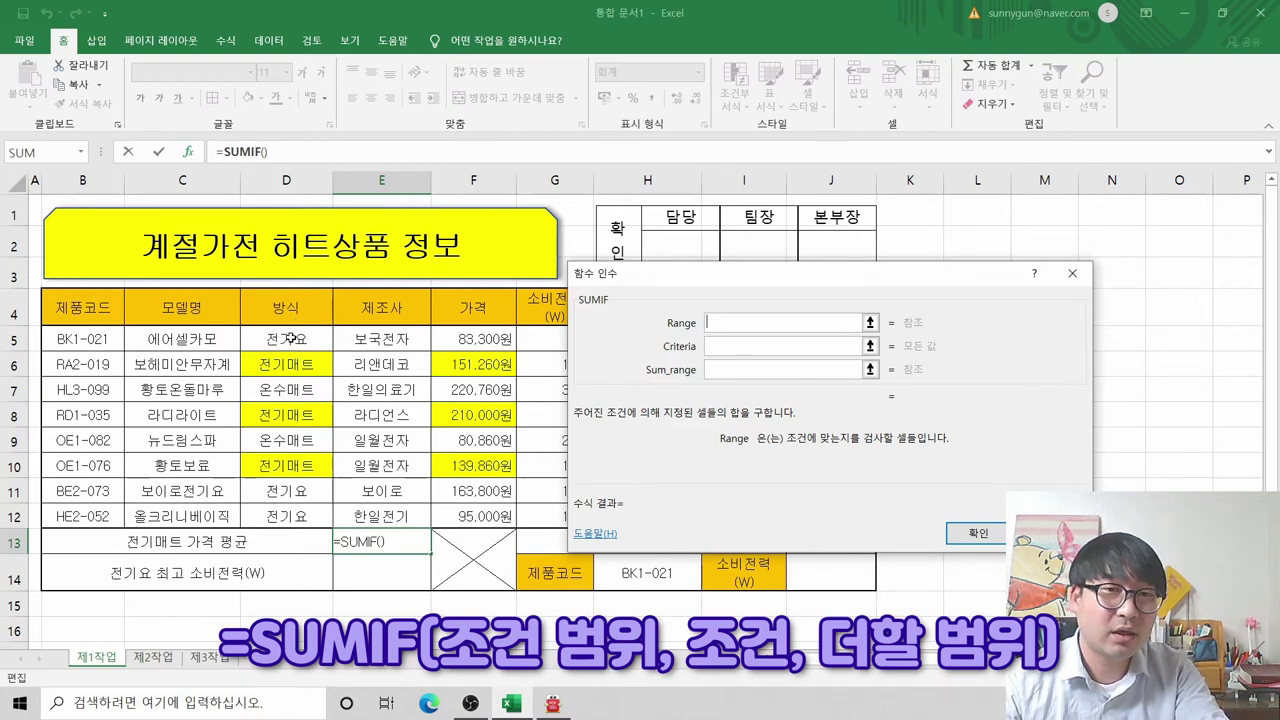
Step: Complete the SUMIF in E13 with range D5:D12, criteria "전기매트" and sum range F5:F12
{"action": "left_click_drag", "start_coordinate": [290, 339], "coordinate": [271, 512]}
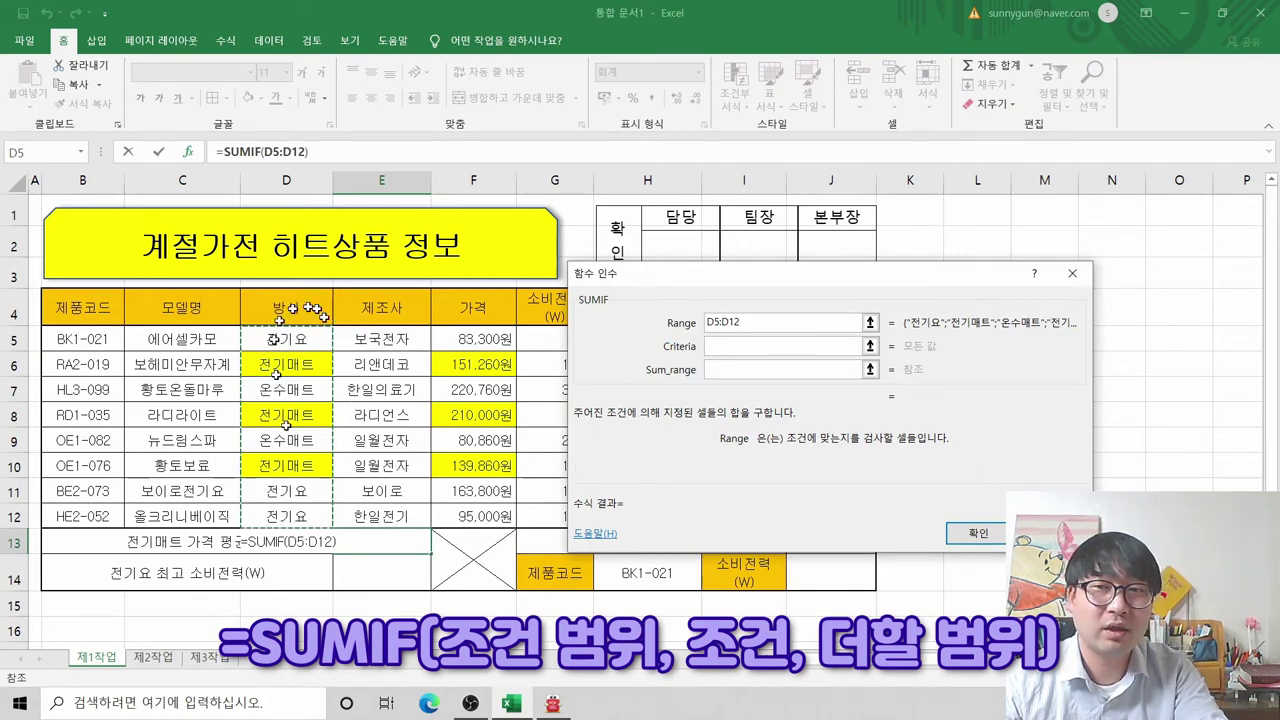
{"action": "left_click", "coordinate": [712, 346]}
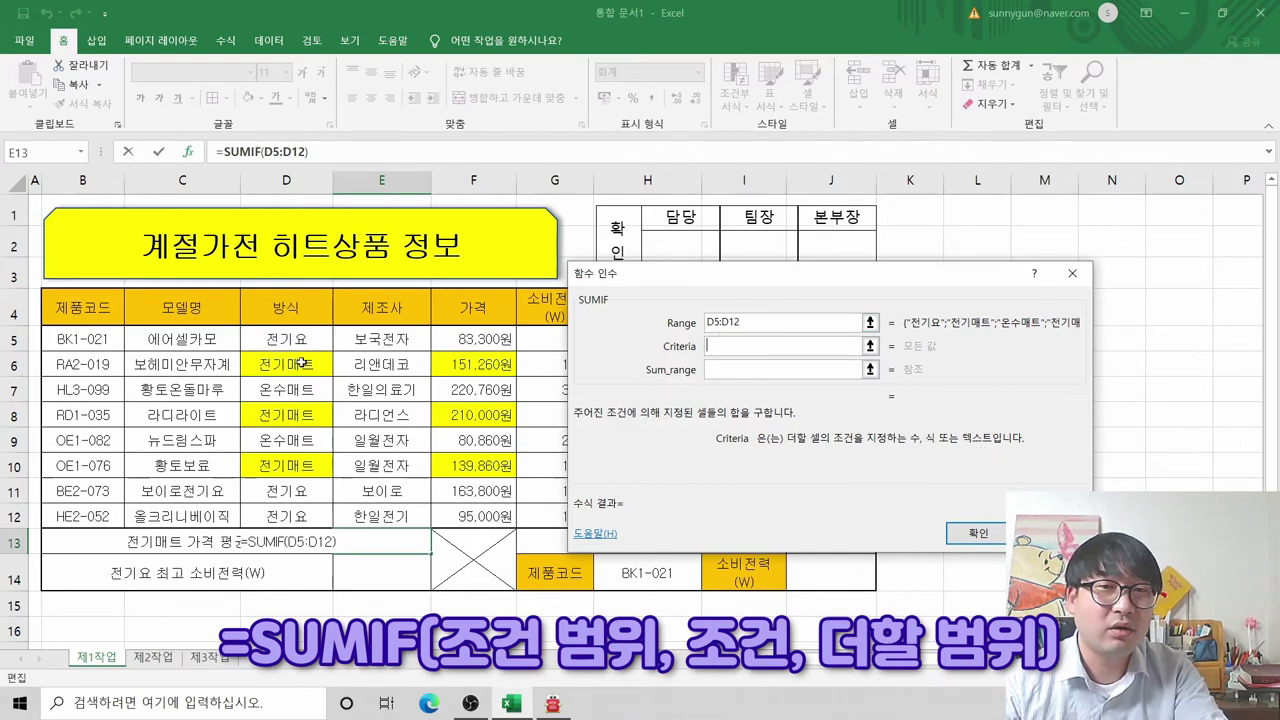
{"action": "type", "text": "전기매트"}
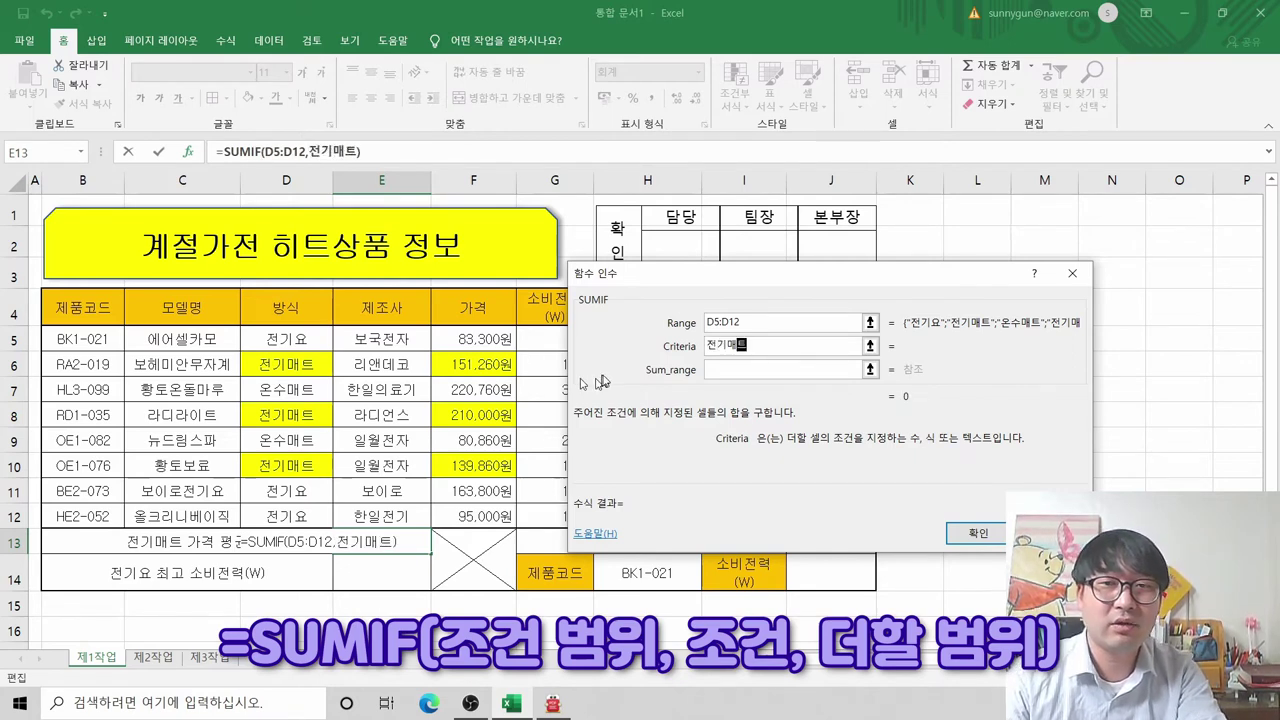
{"action": "left_click", "coordinate": [763, 369]}
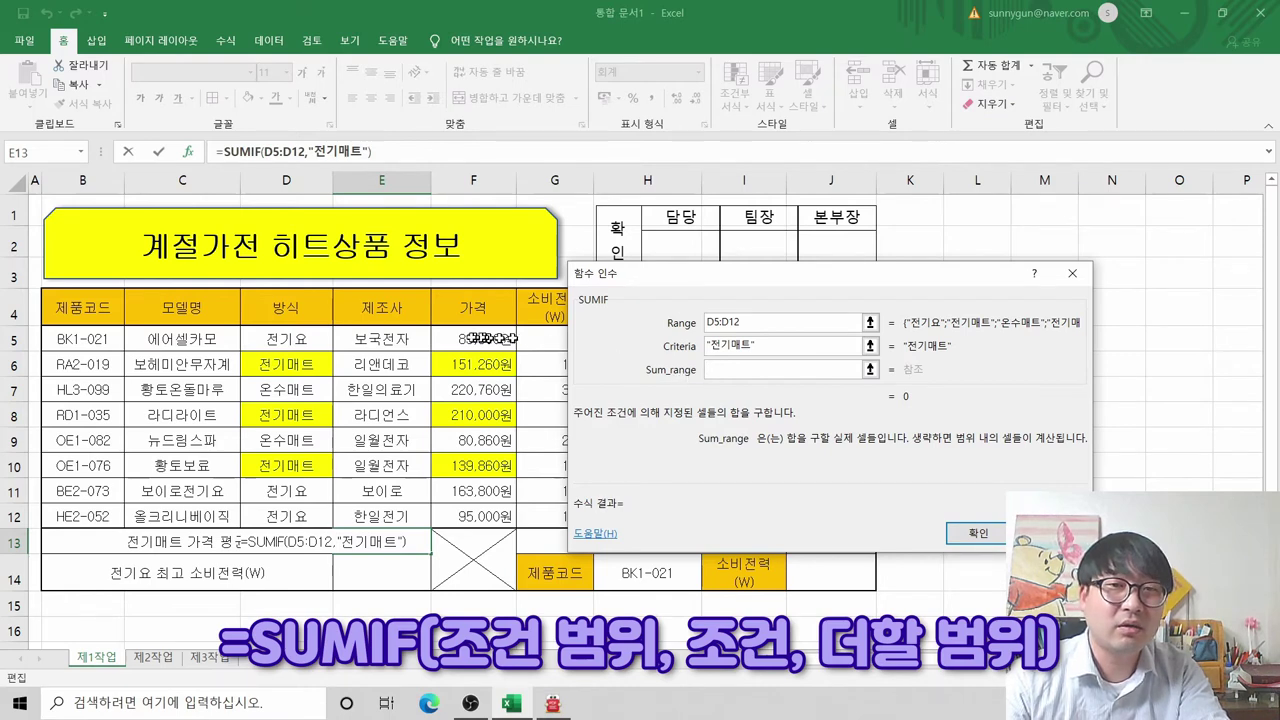
{"action": "left_click_drag", "start_coordinate": [474, 339], "coordinate": [490, 515]}
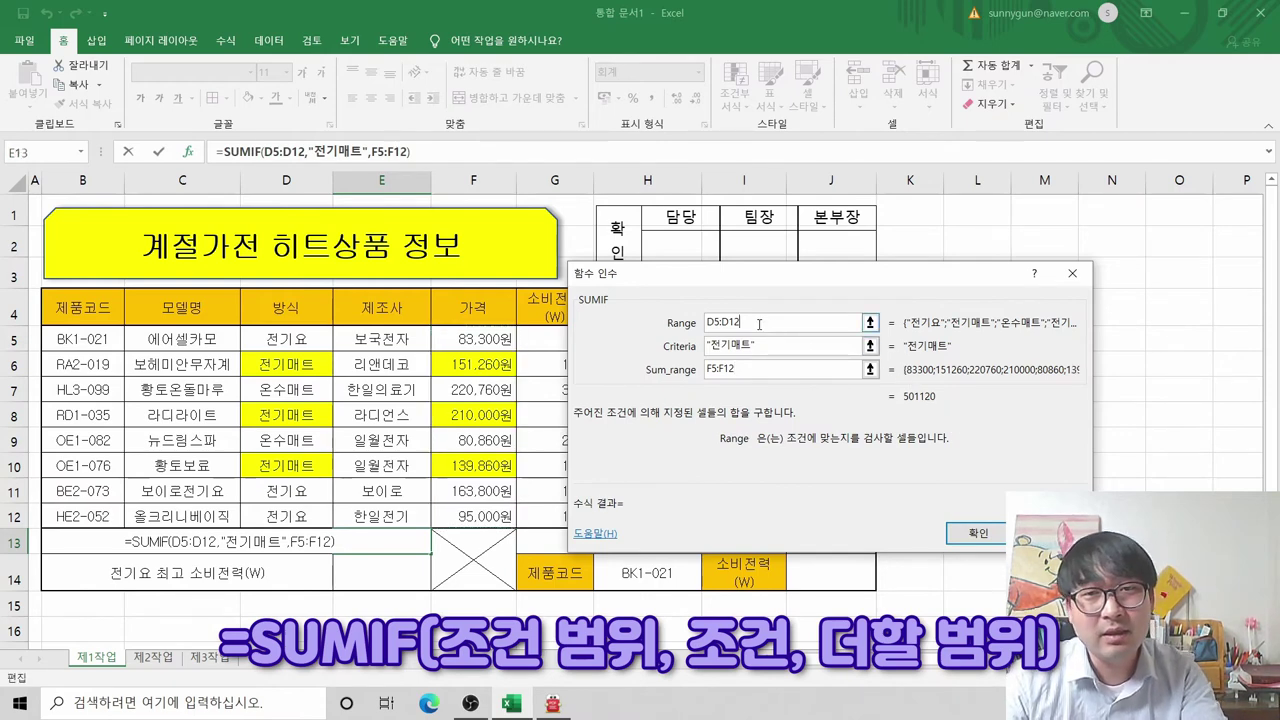
{"action": "left_click", "coordinate": [713, 320]}
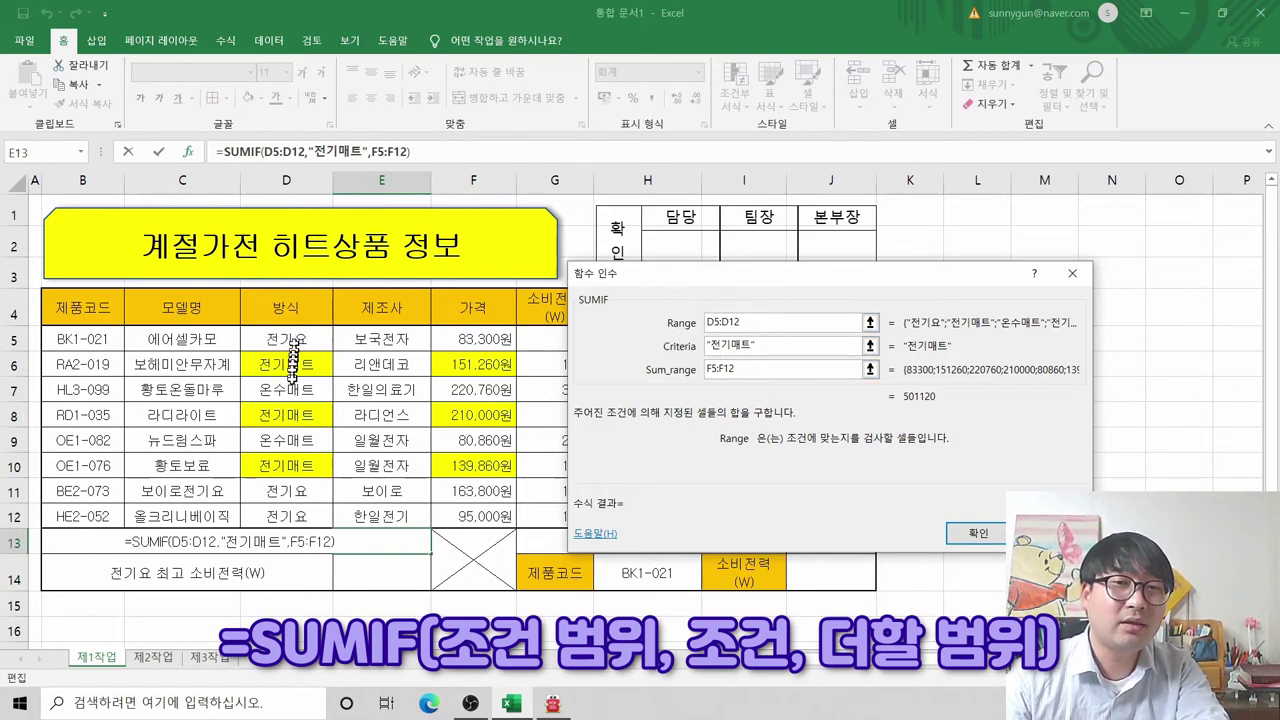
{"action": "left_click", "coordinate": [772, 345]}
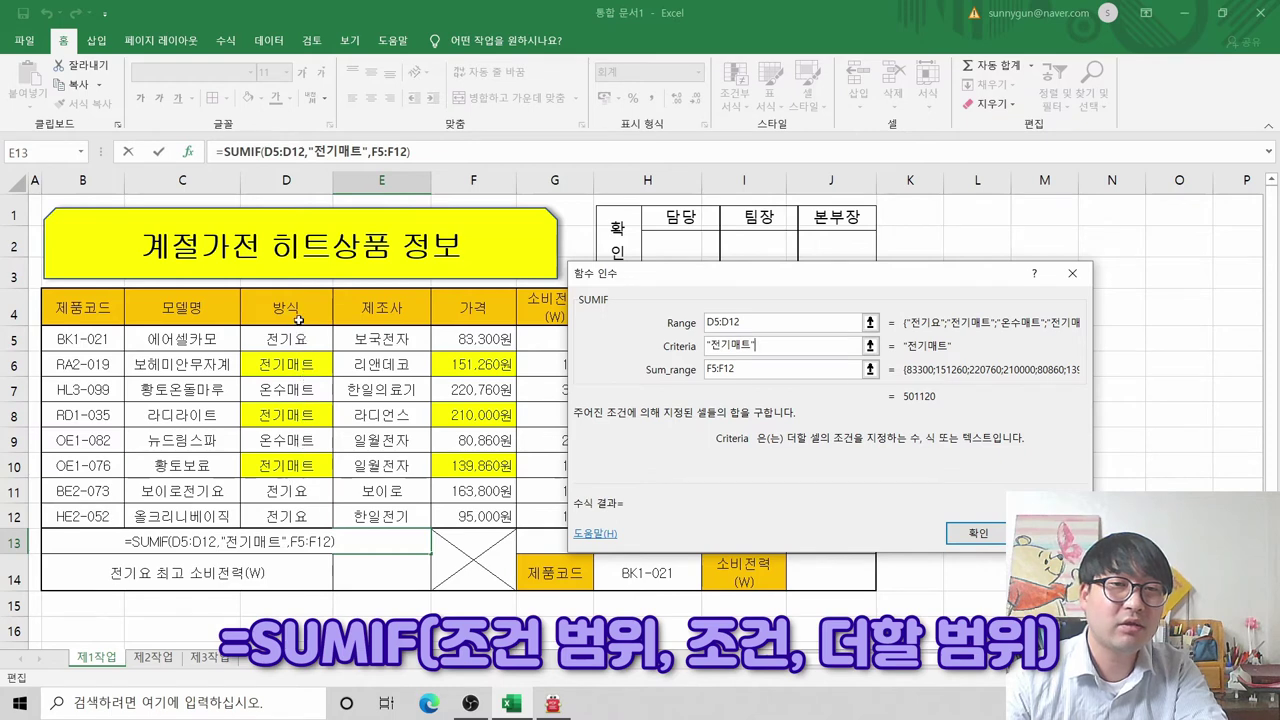
{"action": "left_click", "coordinate": [803, 365]}
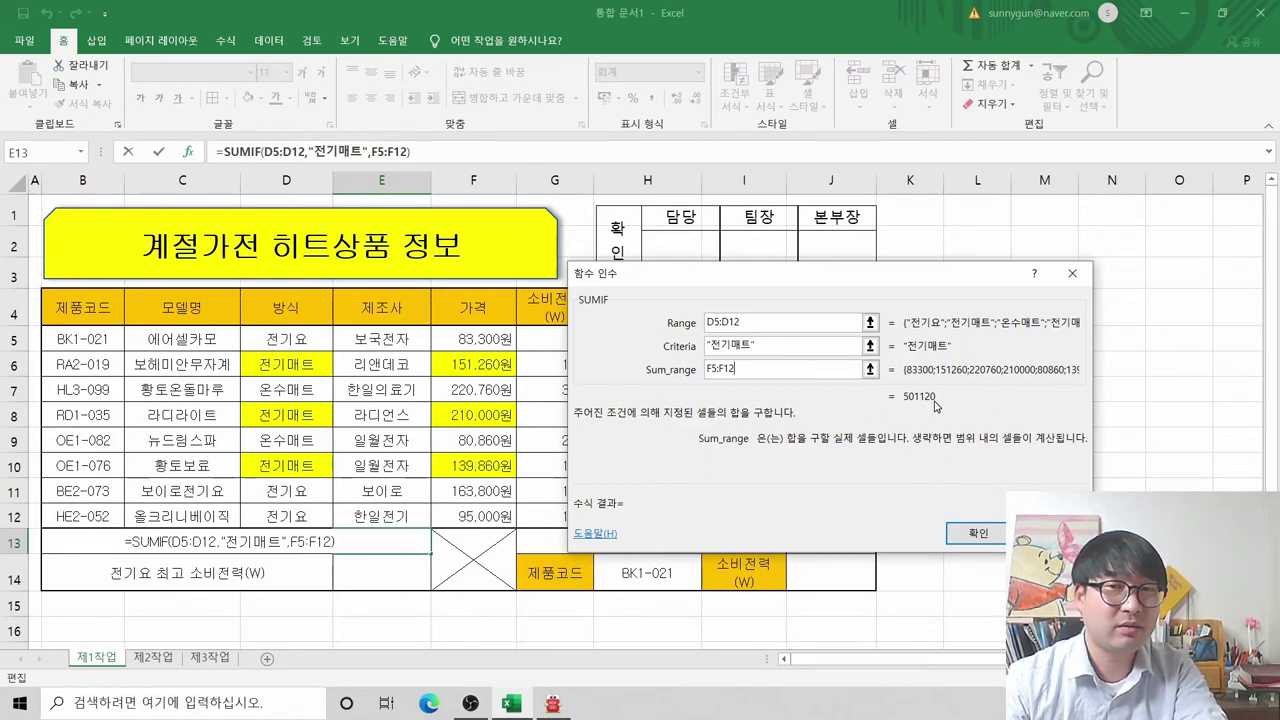
{"action": "left_click", "coordinate": [976, 533]}
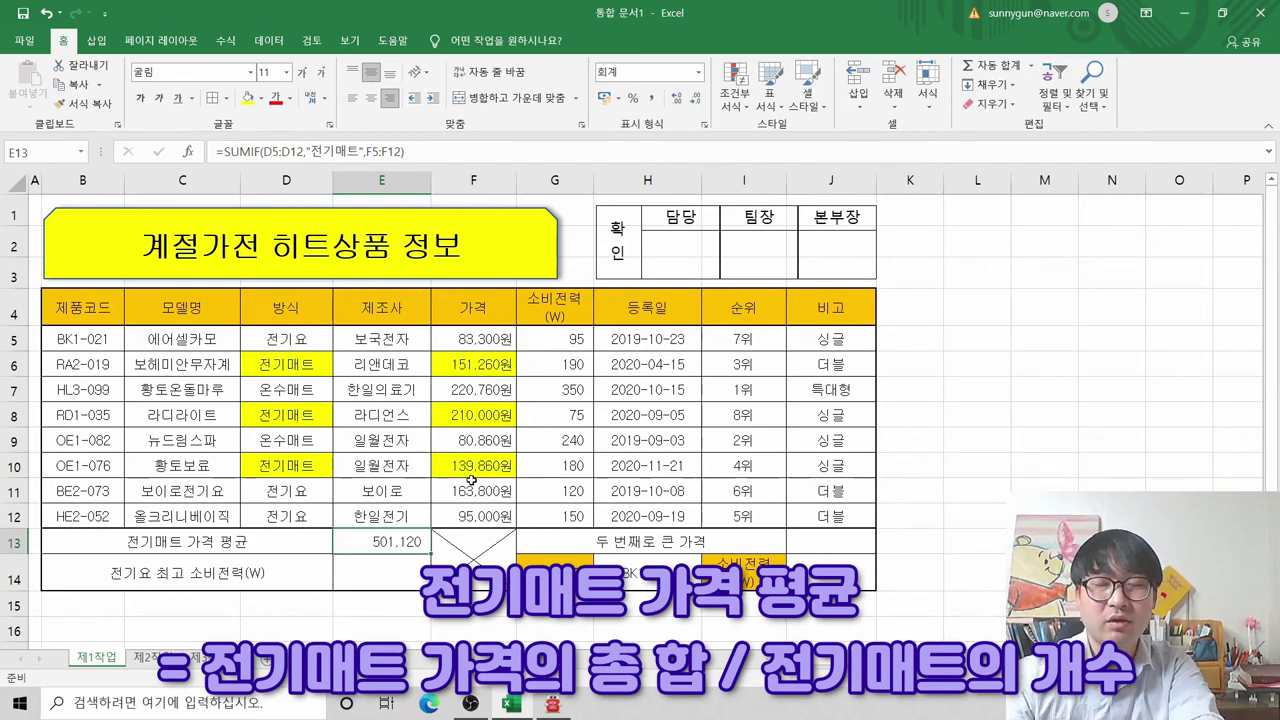
Step: Check the functions required by instruction (3) in the PDF and append a division sign to the SUMIF formula in E13 in Excel
{"action": "key", "text": "alt+Tab"}
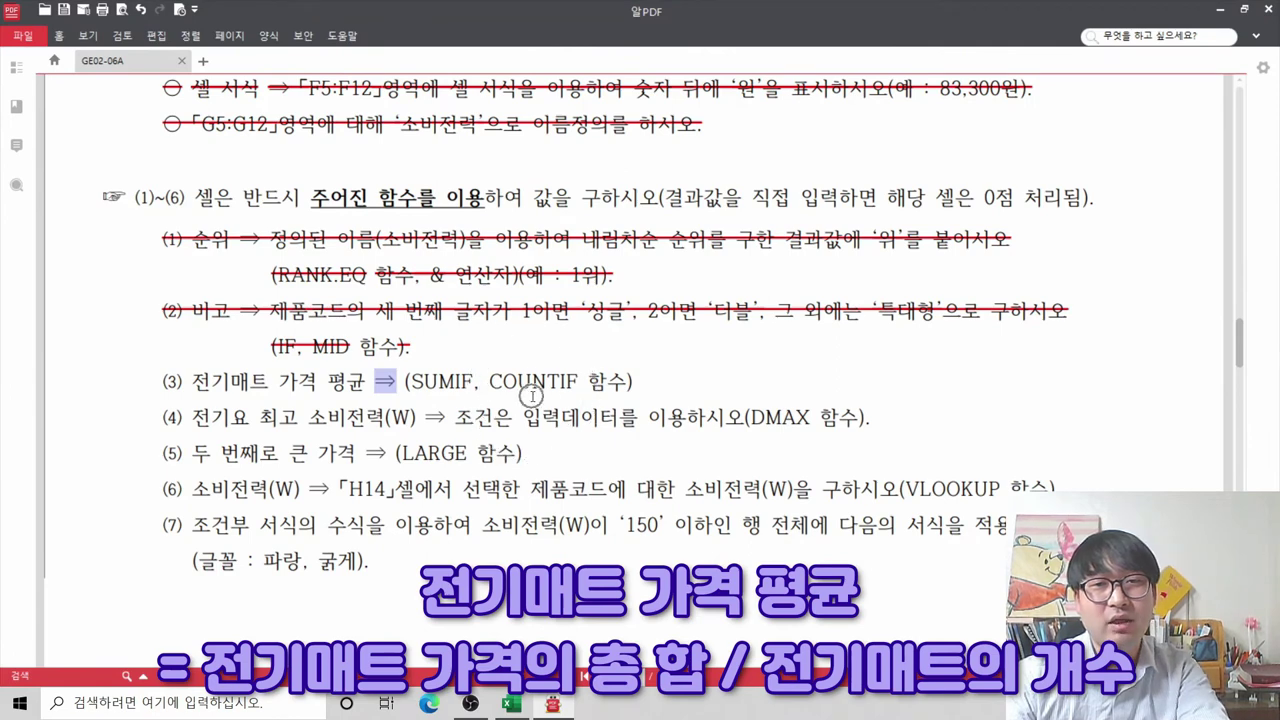
{"action": "key", "text": "alt+Tab"}
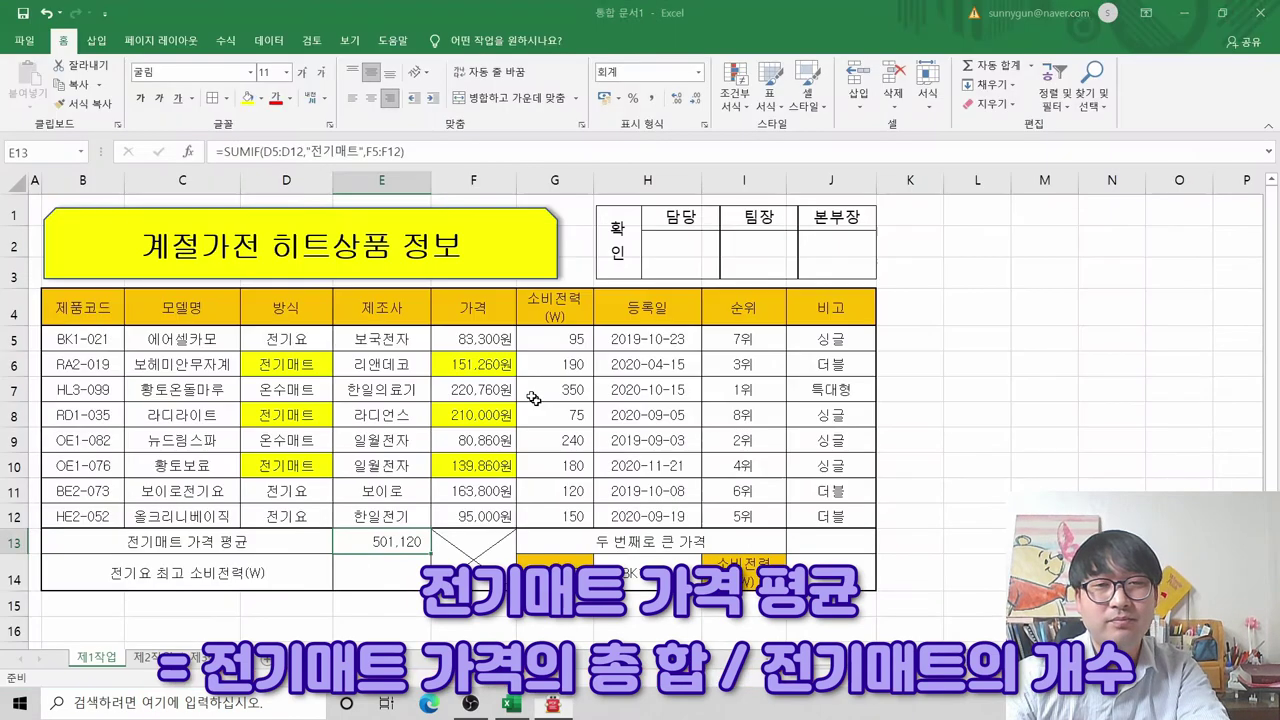
{"action": "left_click", "coordinate": [425, 151]}
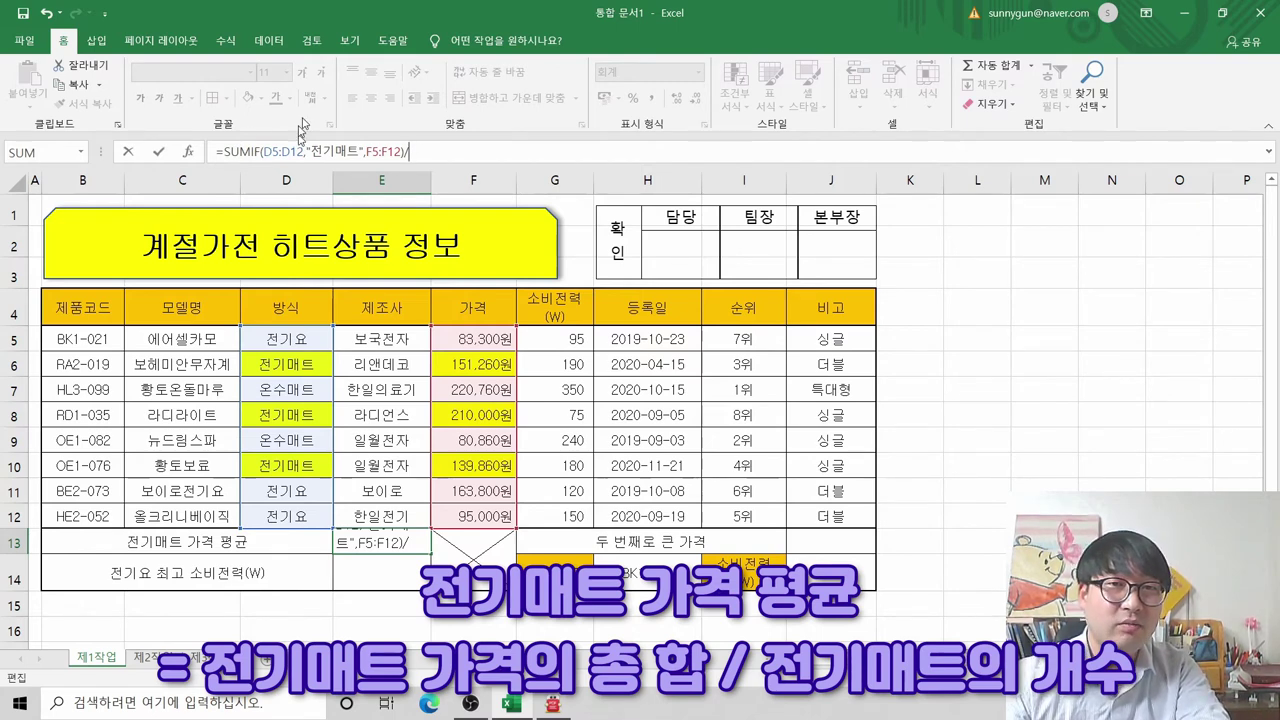
{"action": "key", "text": "alt+Tab"}
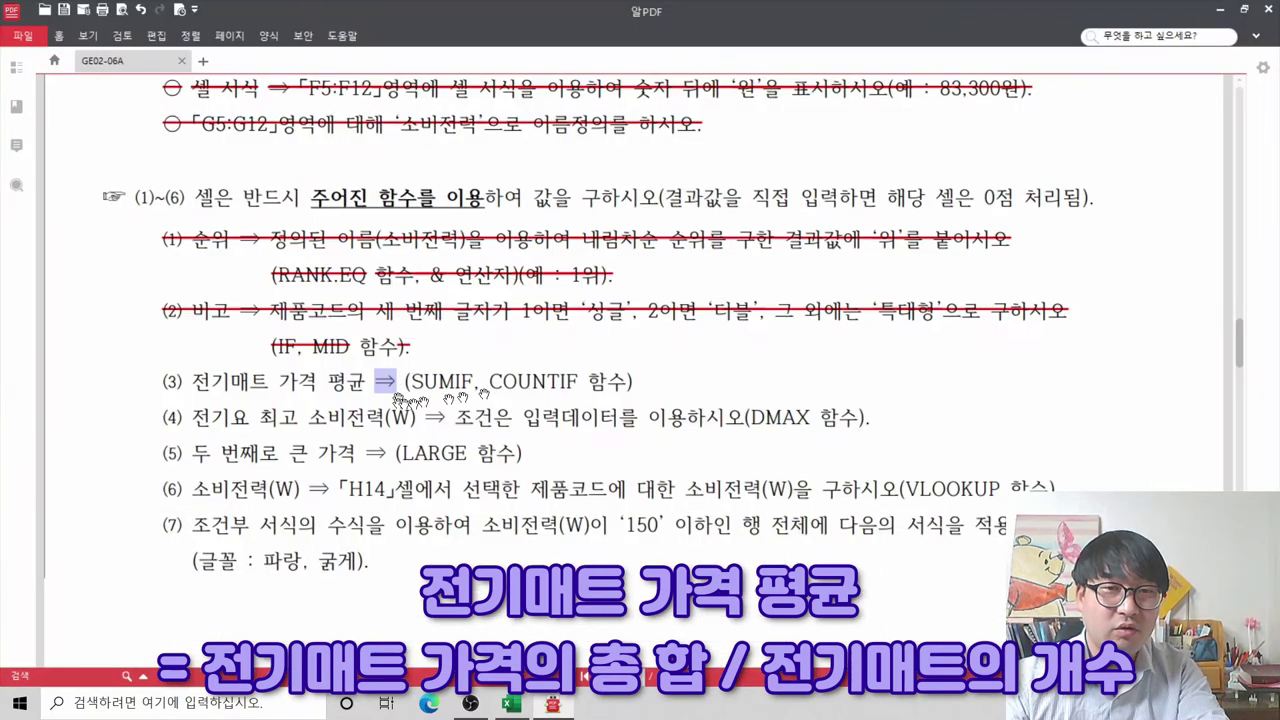
{"action": "key", "text": "alt+Tab"}
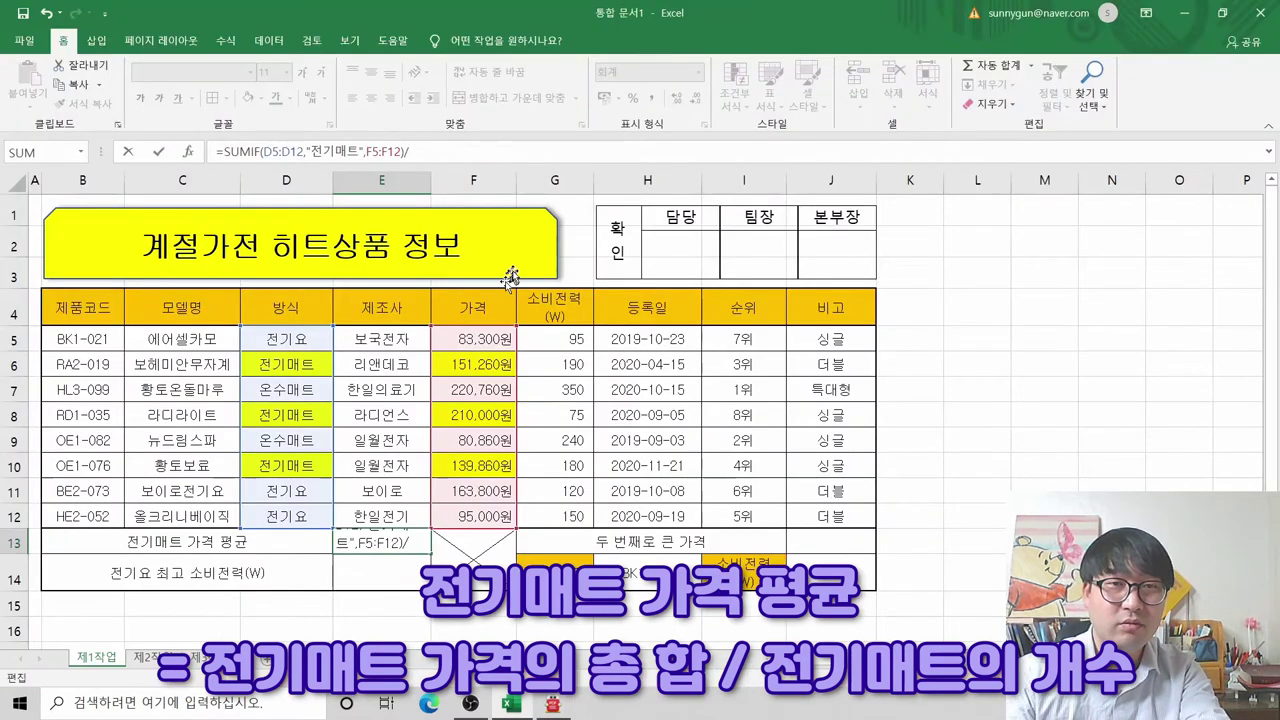
Step: Add COUNTIF as the divisor after the SUMIF in E13 and open its function arguments
{"action": "type", "text": "ㅊ"}
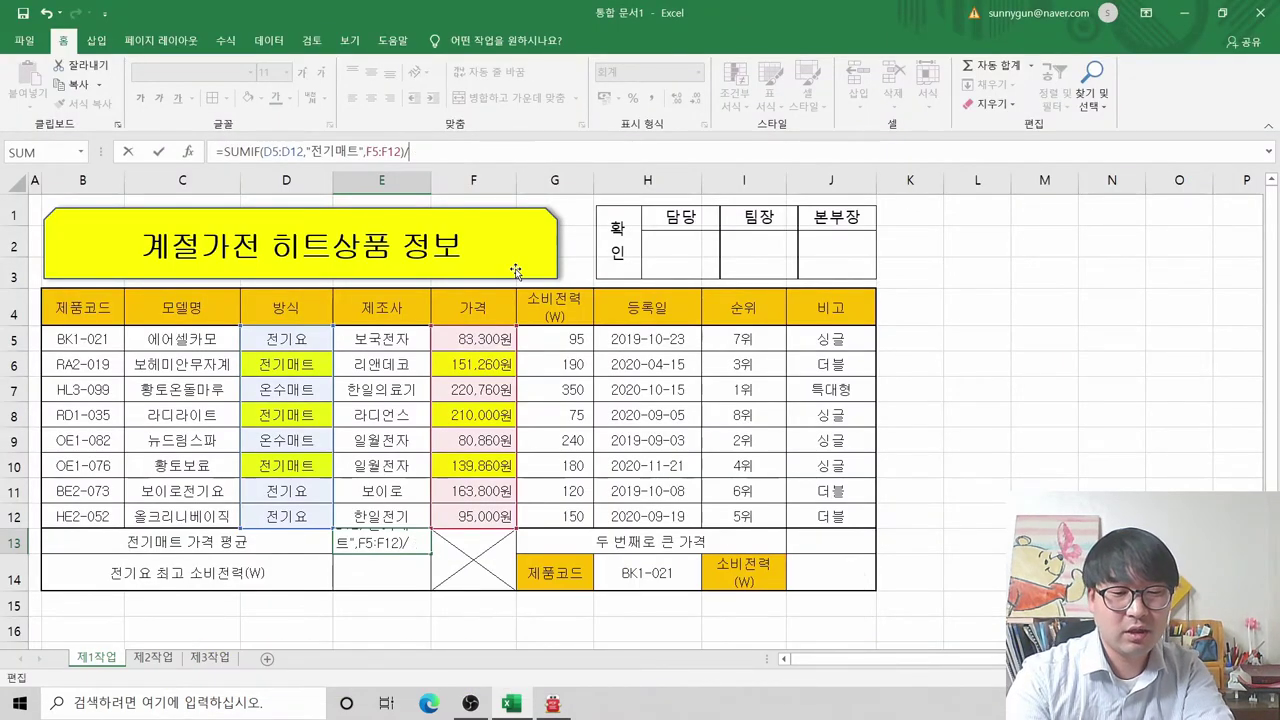
{"action": "type", "text": "coun"}
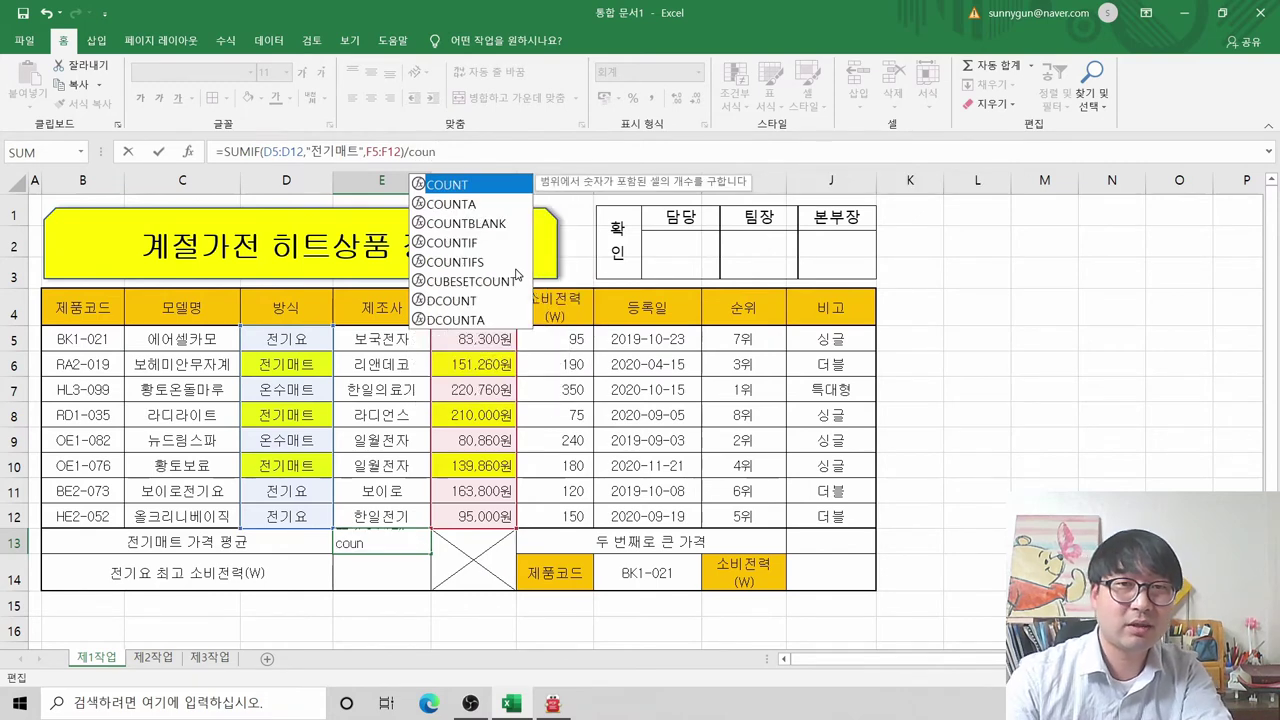
{"action": "left_click", "coordinate": [463, 246]}
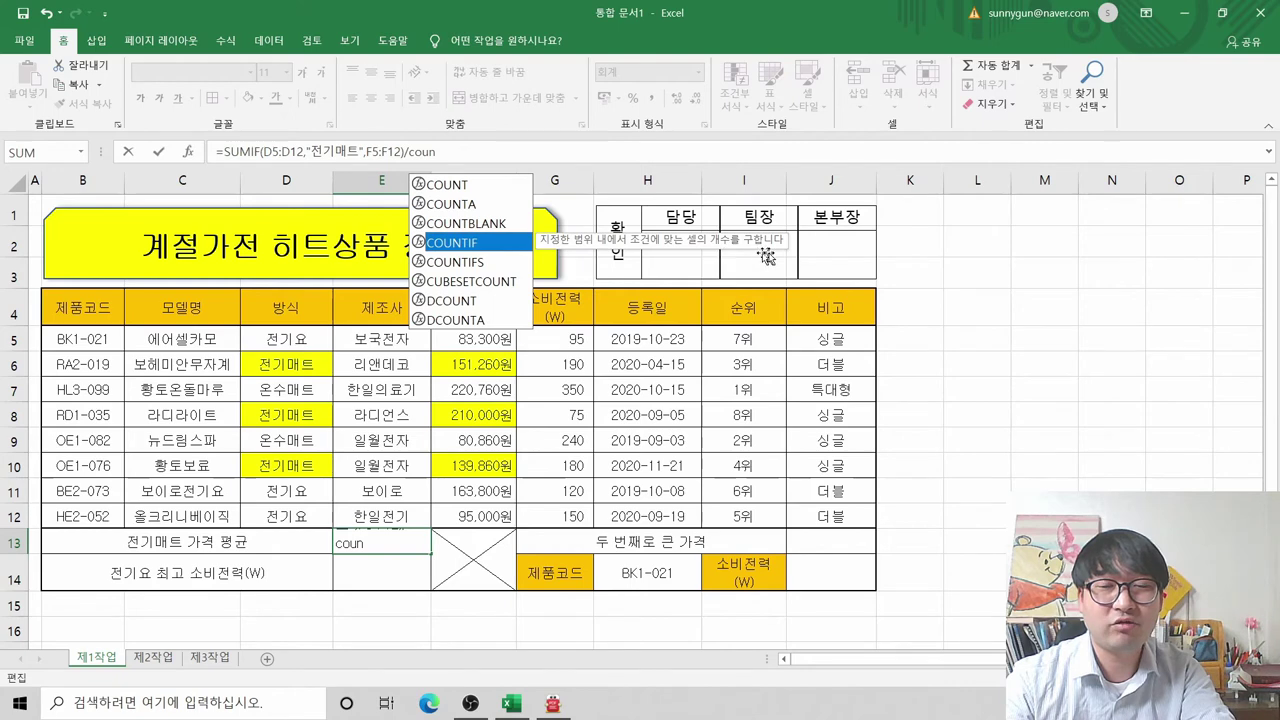
{"action": "double_click", "coordinate": [474, 245]}
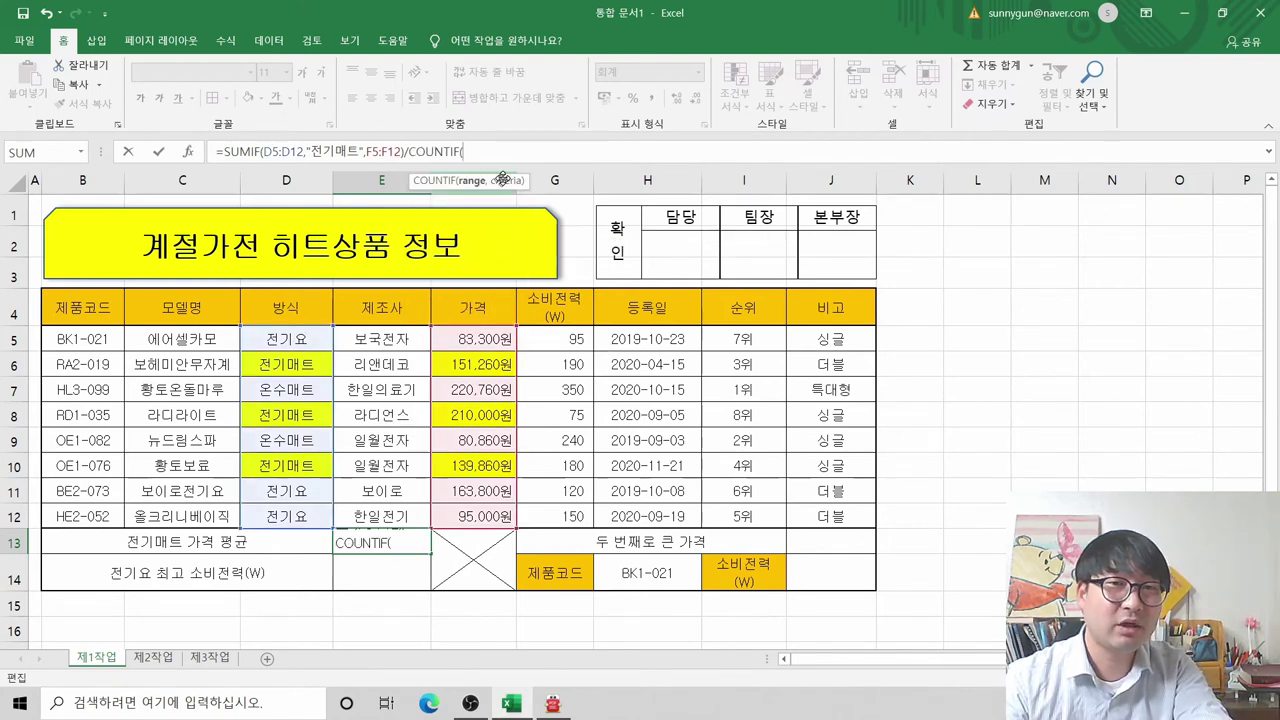
{"action": "left_click", "coordinate": [197, 152]}
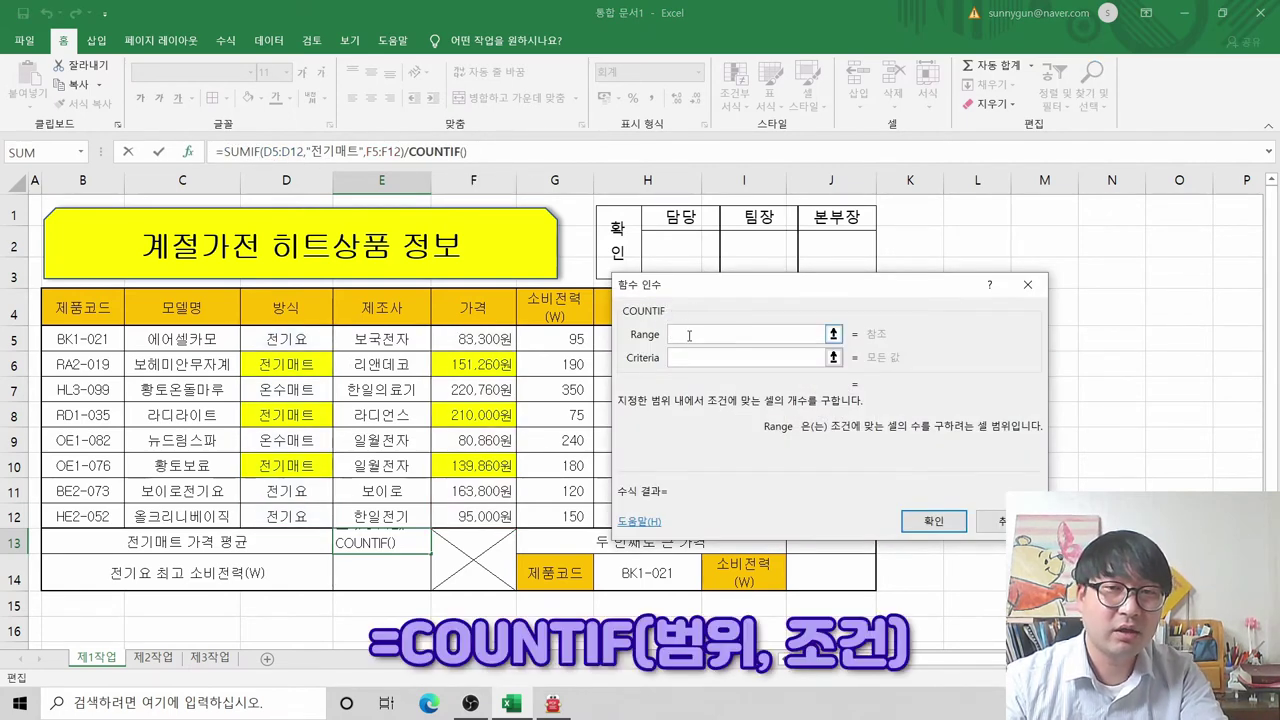
Step: Set the COUNTIF range to D5:D12 and its criteria to "전기매트"
{"action": "left_click_drag", "start_coordinate": [280, 339], "coordinate": [282, 516]}
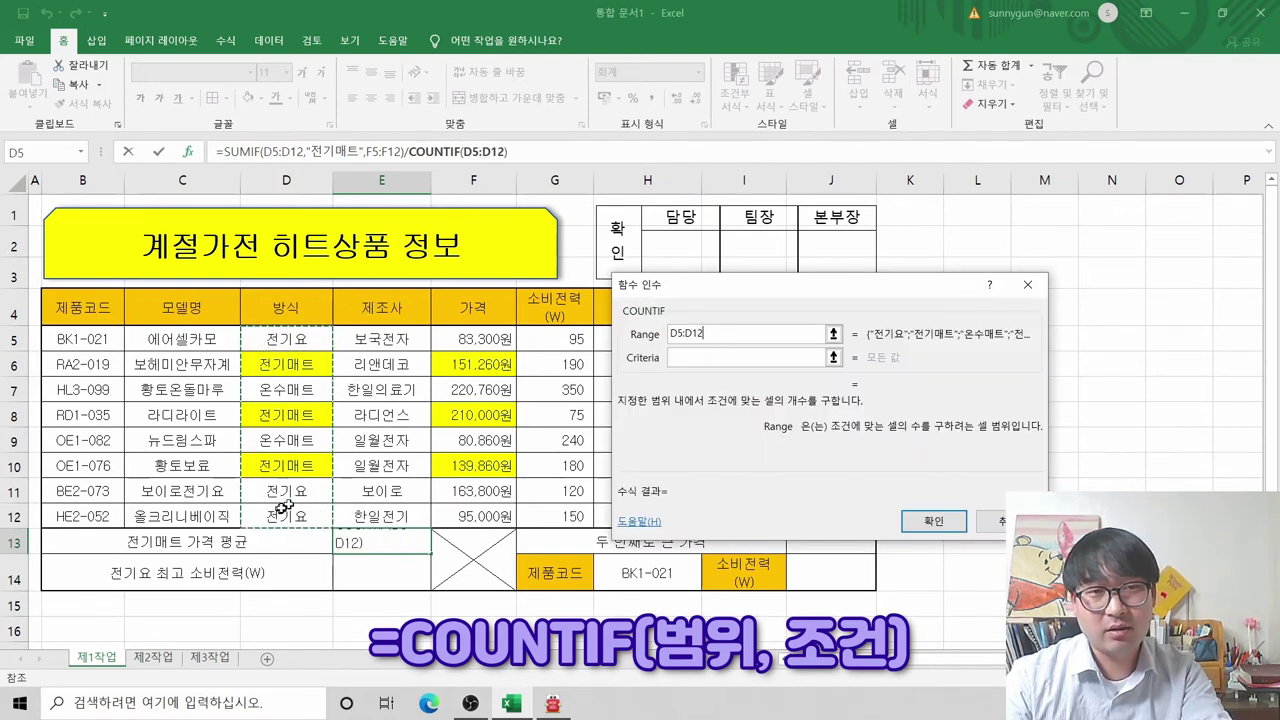
{"action": "left_click", "coordinate": [689, 362]}
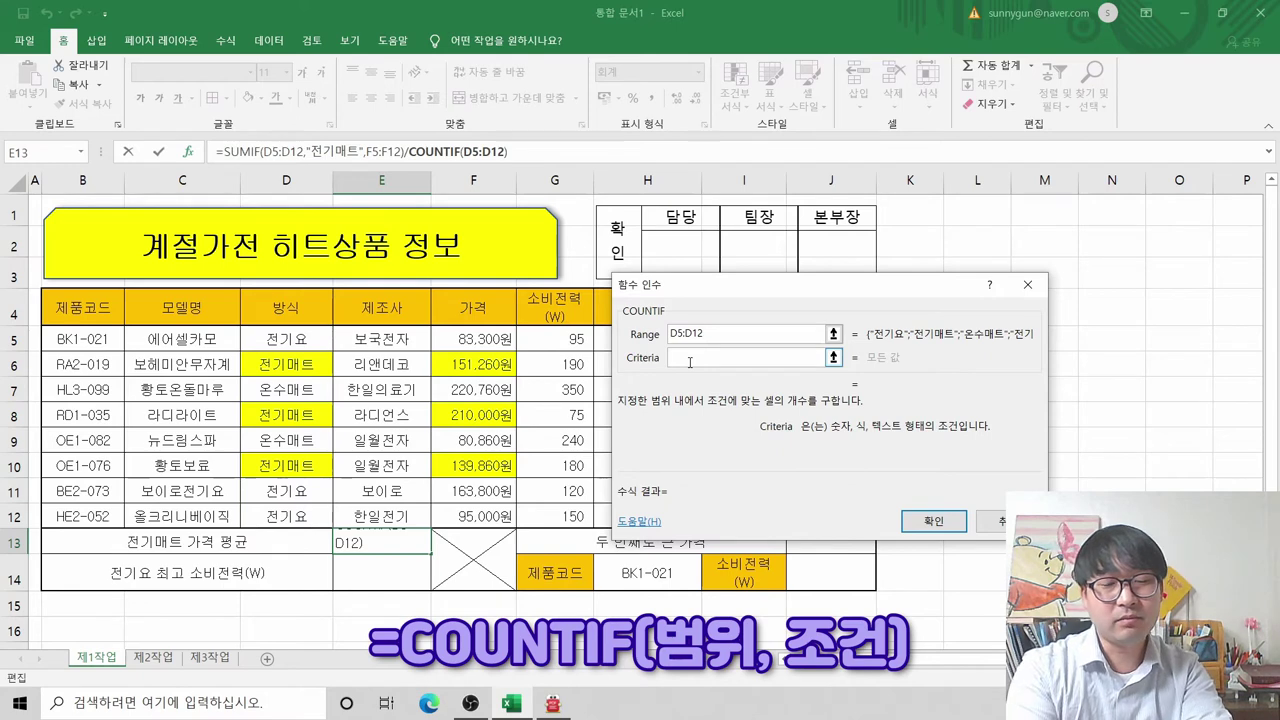
{"action": "type", "text": "wj"}
{"action": "key", "text": "BackSpace"}
{"action": "key", "text": "BackSpace"}
{"action": "key", "text": "BackSpace"}
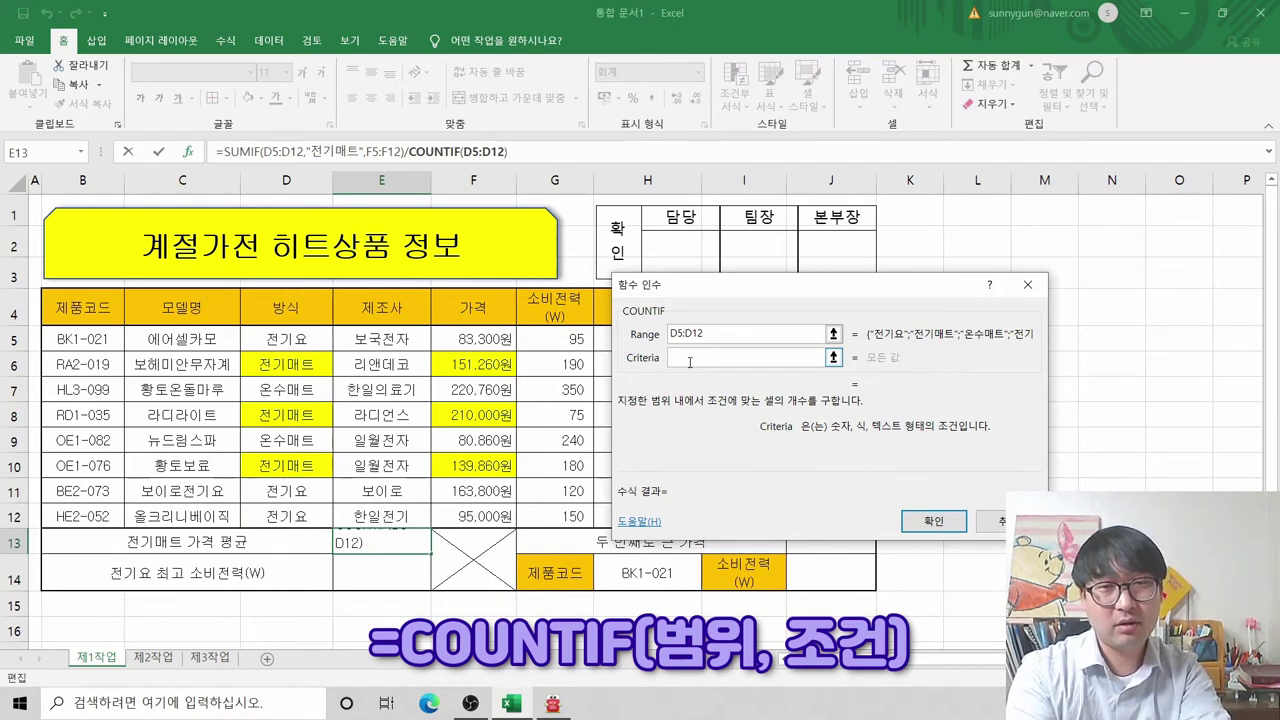
{"action": "type", "text": "전기매트"}
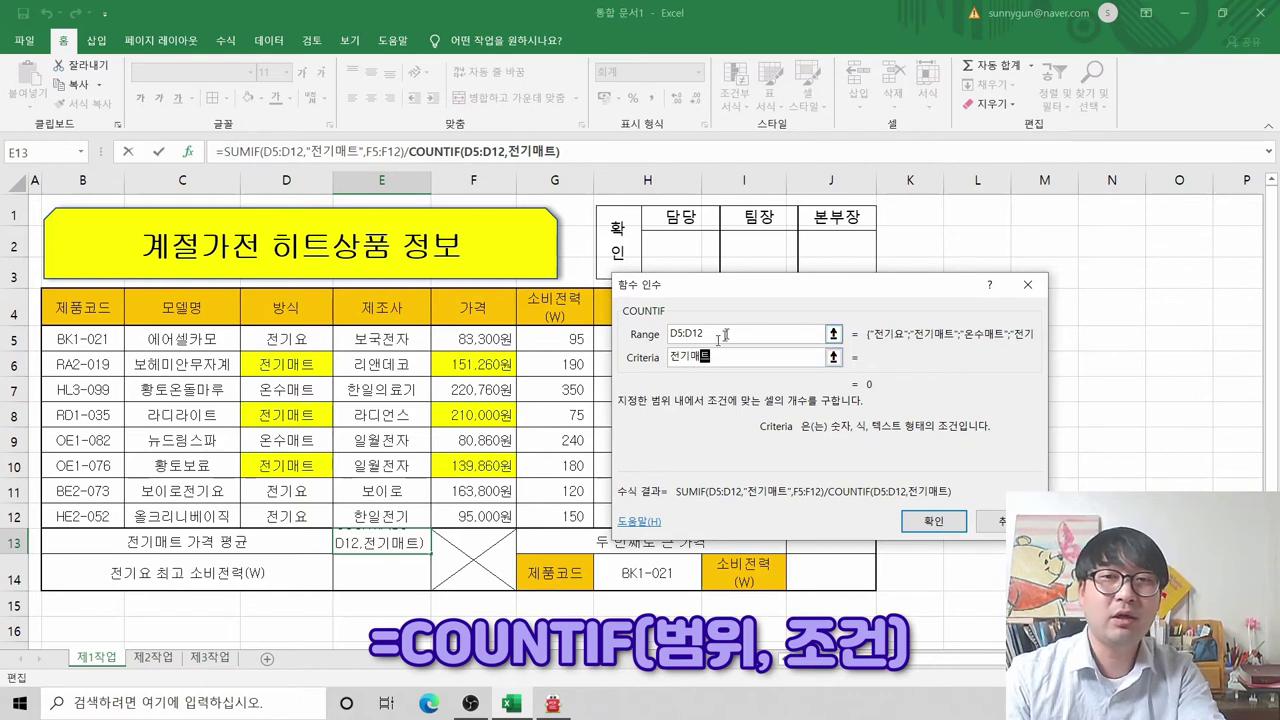
{"action": "left_click", "coordinate": [722, 338]}
{"action": "left_click", "coordinate": [741, 355]}
Step: Review the COUNTIF range, criteria and count, and accept the completed average formula in E13
{"action": "left_click", "coordinate": [873, 386]}
{"action": "left_click", "coordinate": [874, 389]}
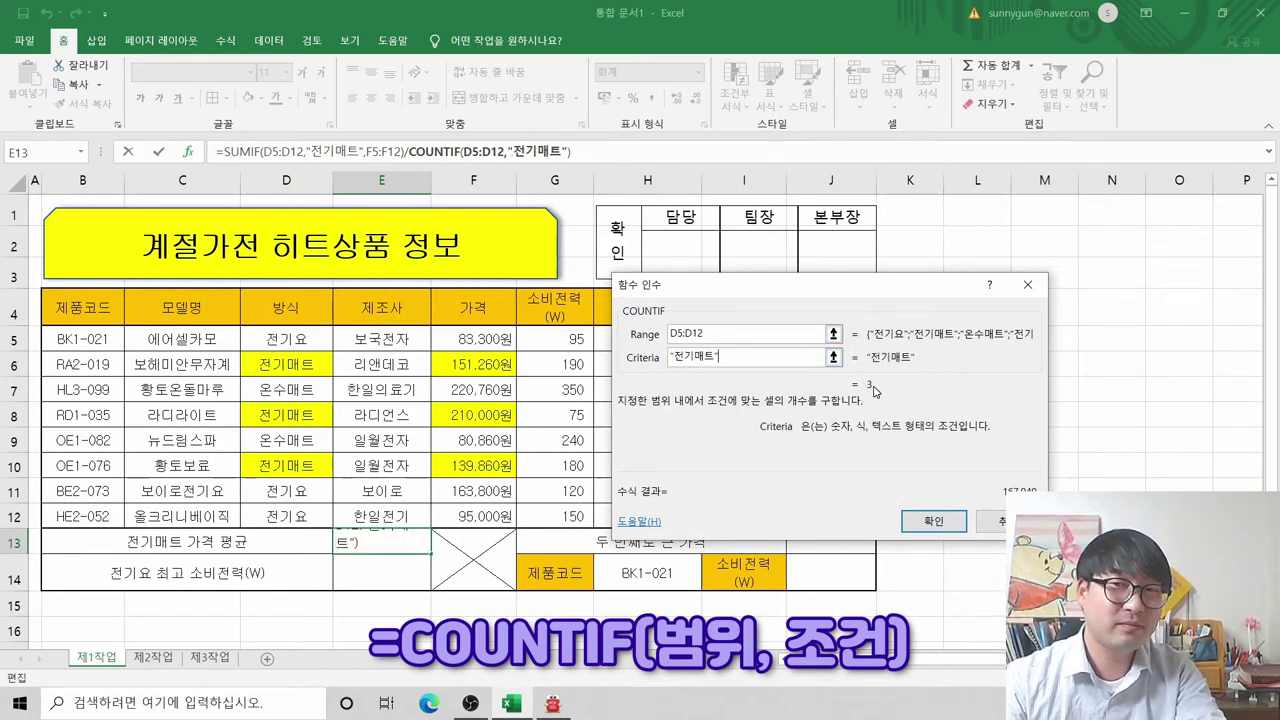
{"action": "left_click", "coordinate": [874, 389]}
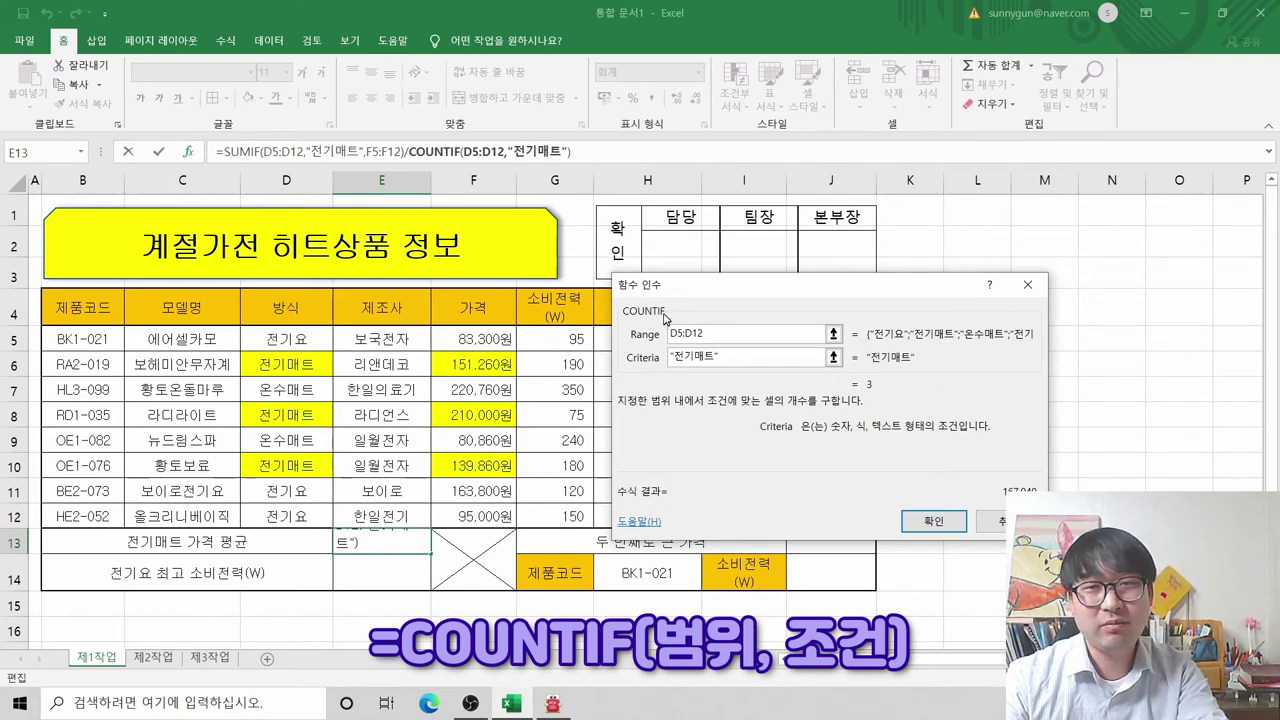
{"action": "left_click", "coordinate": [711, 336]}
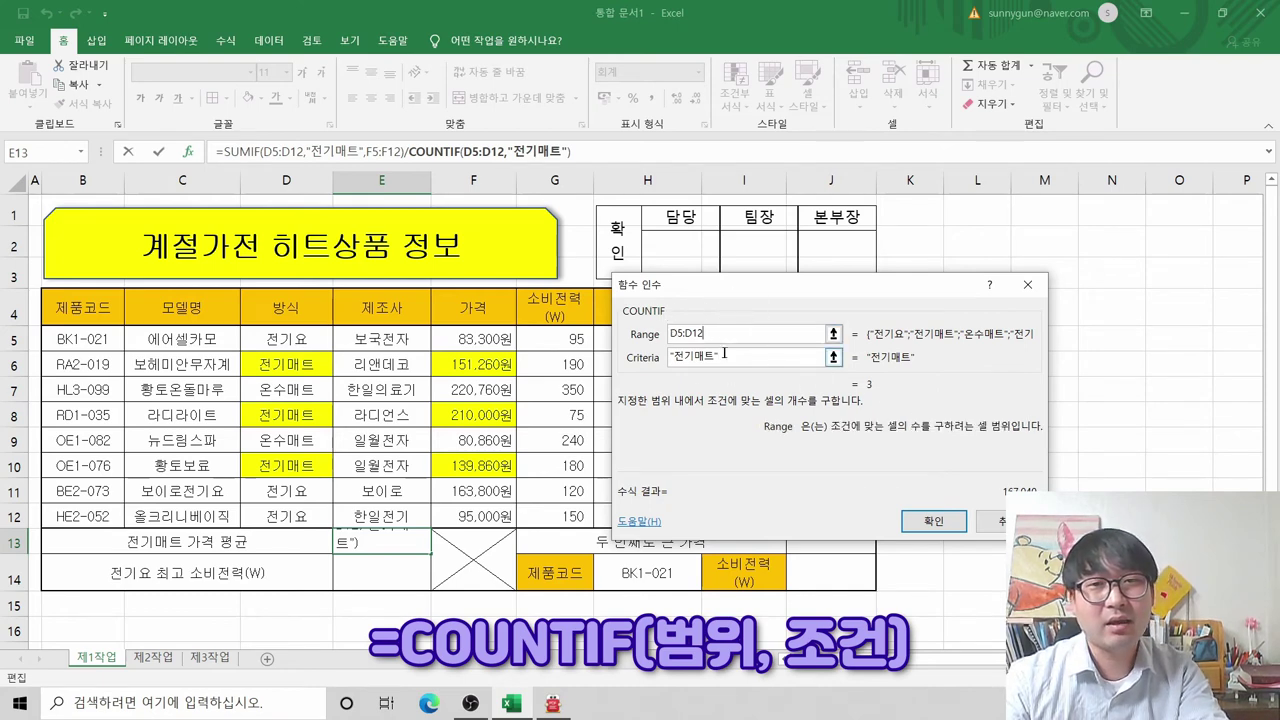
{"action": "left_click", "coordinate": [725, 357]}
{"action": "left_click", "coordinate": [725, 356]}
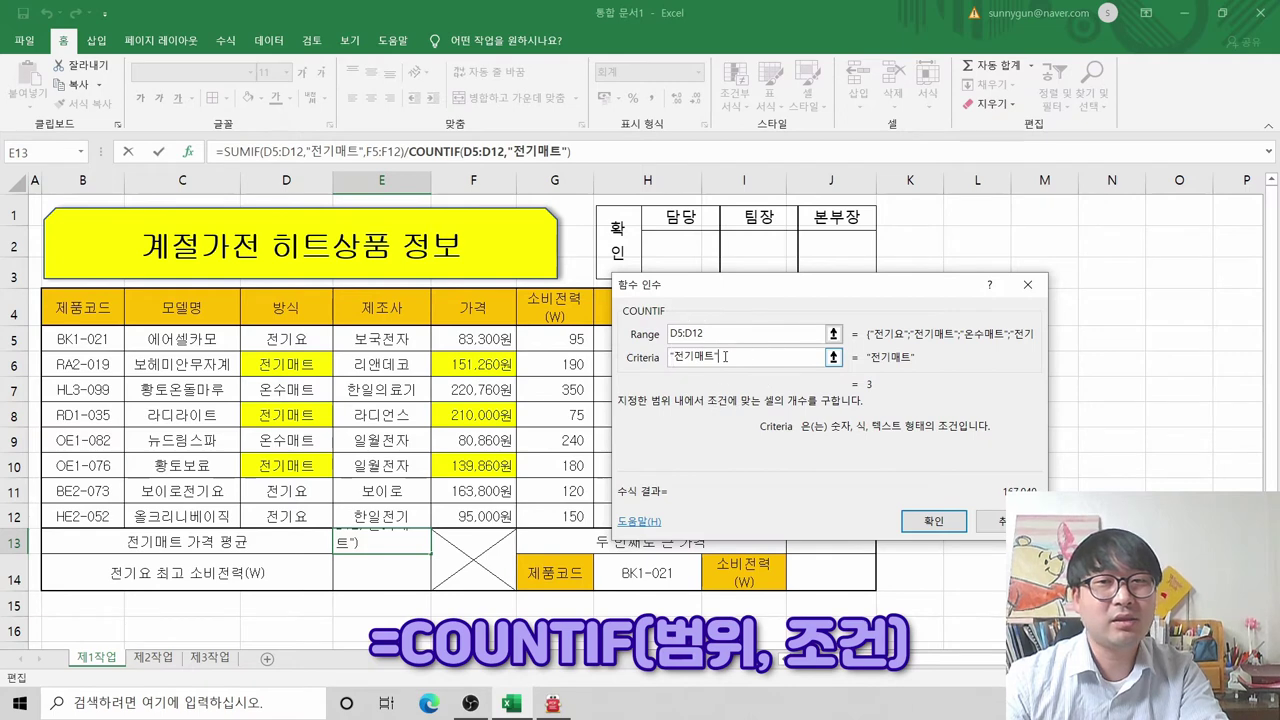
{"action": "left_click", "coordinate": [647, 326]}
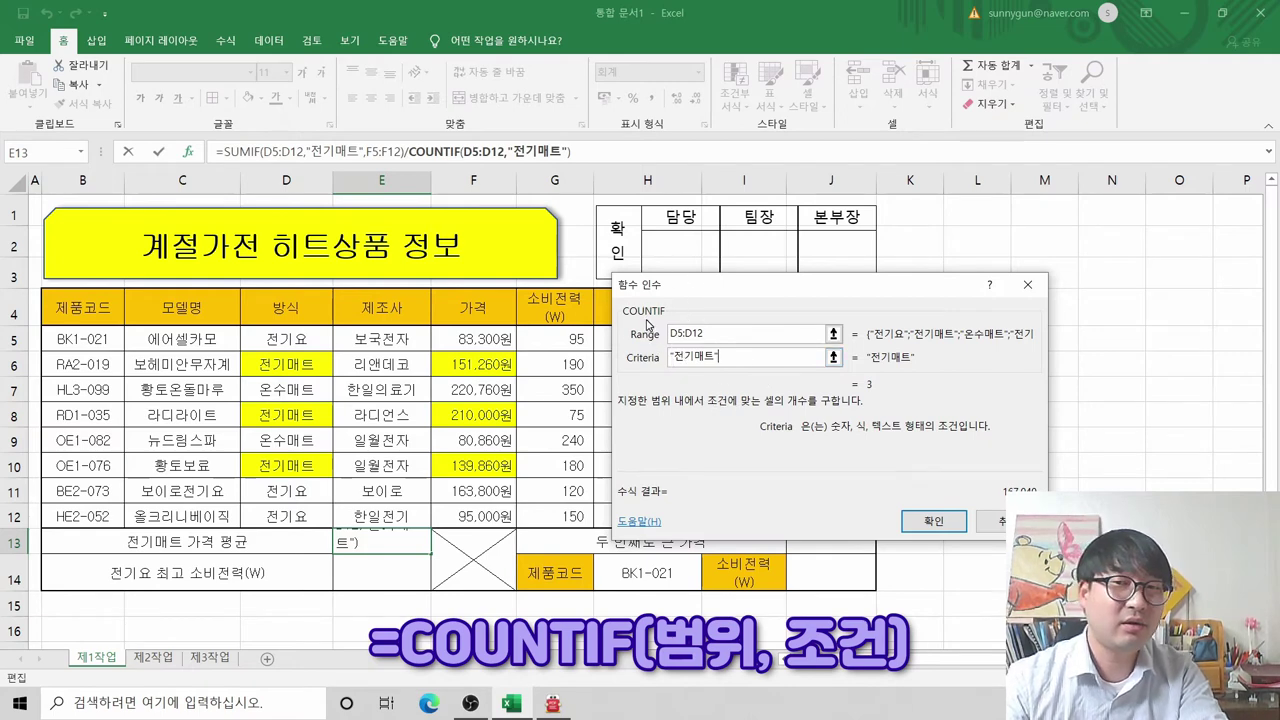
{"action": "left_click", "coordinate": [887, 396]}
{"action": "left_click", "coordinate": [934, 521]}
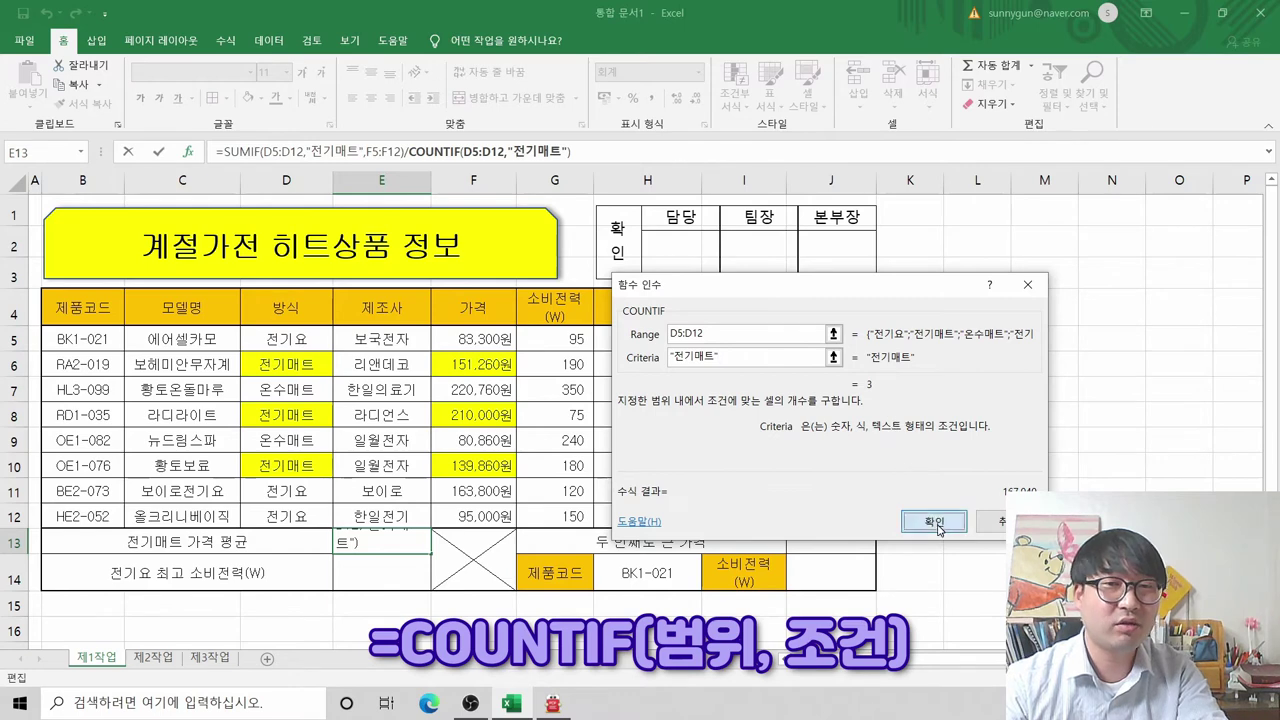
Step: Compare the 전기매트 average formula in E13 with instruction (3) in the PDF, and return to Excel
{"action": "left_click", "coordinate": [416, 549]}
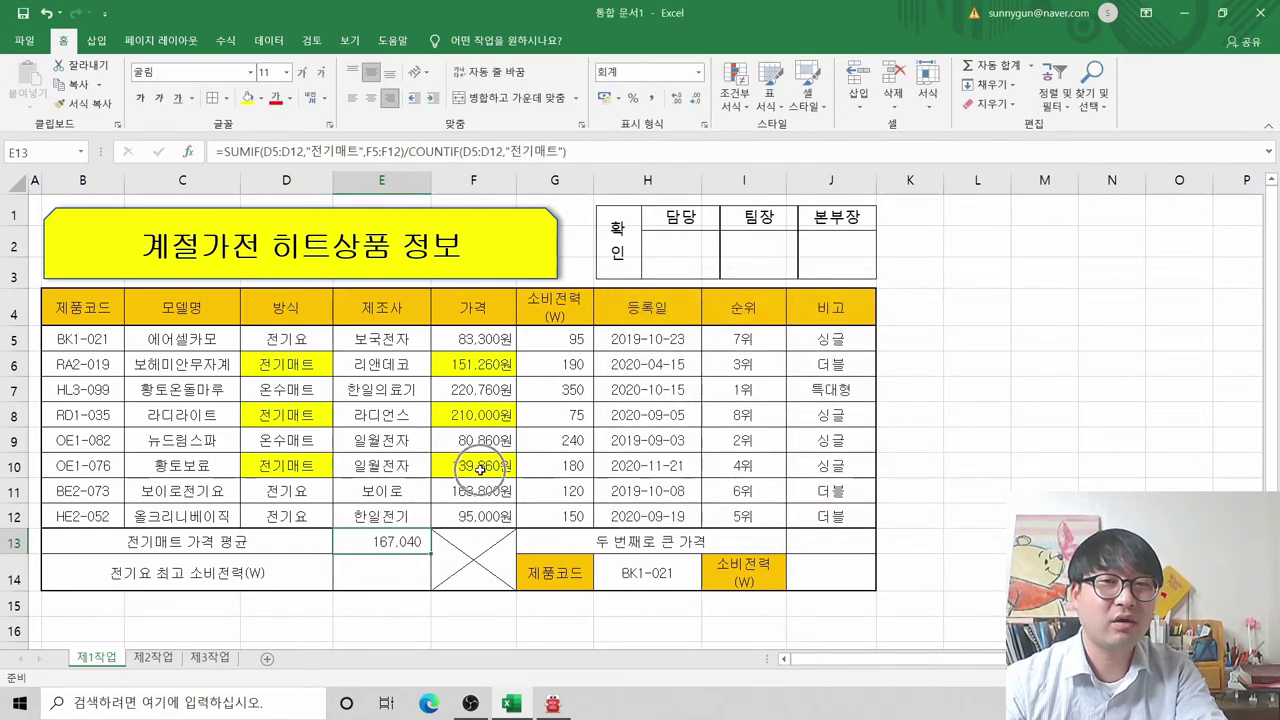
{"action": "left_click", "coordinate": [390, 549]}
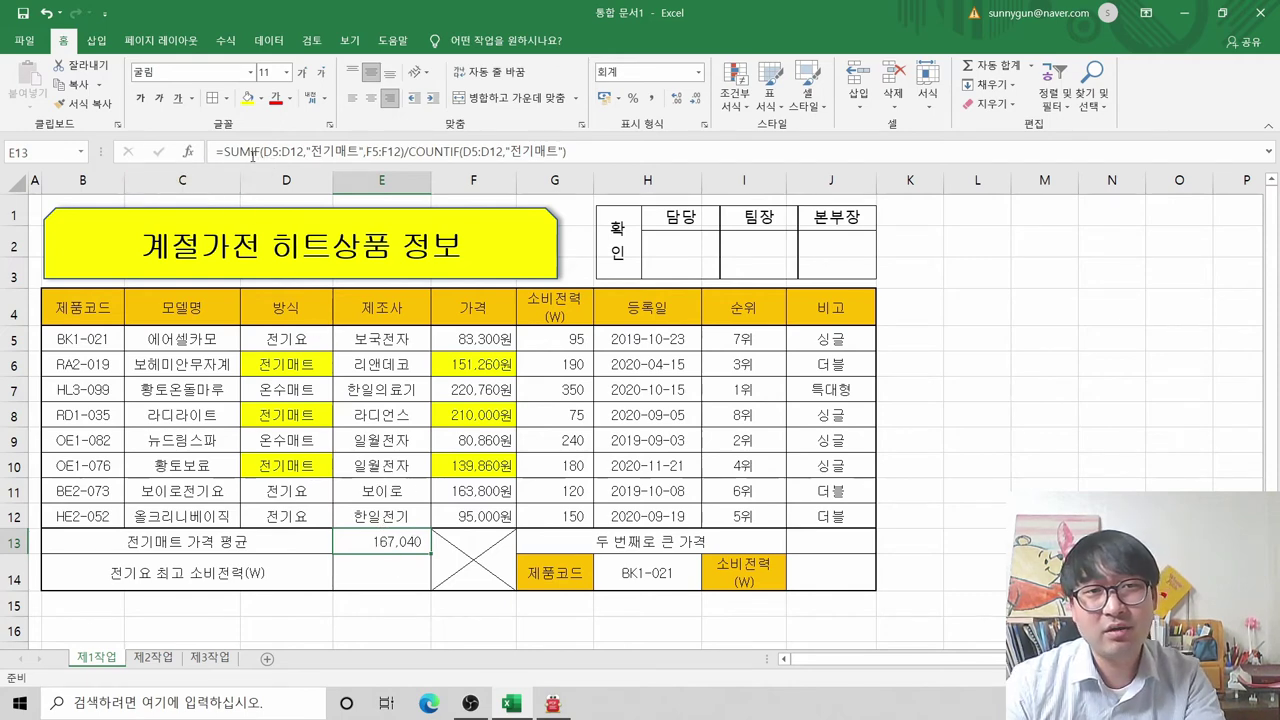
{"action": "key", "text": "alt+Tab"}
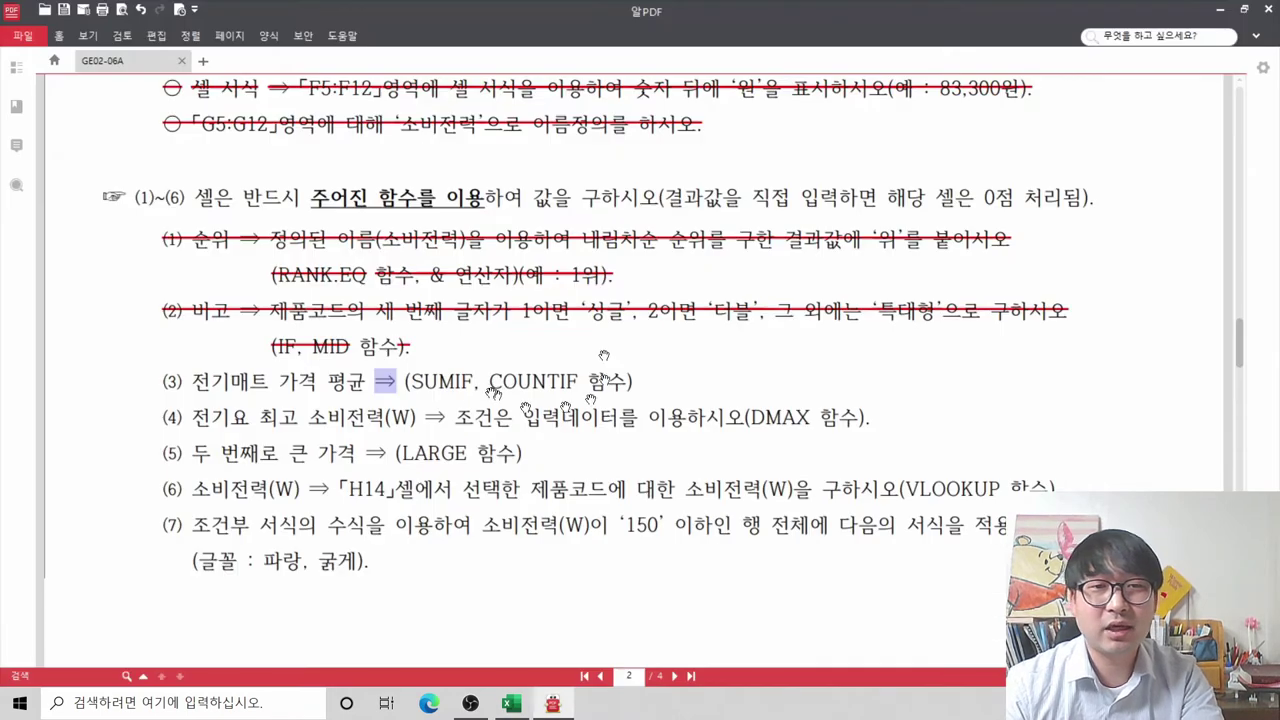
{"action": "key", "text": "alt+Tab"}
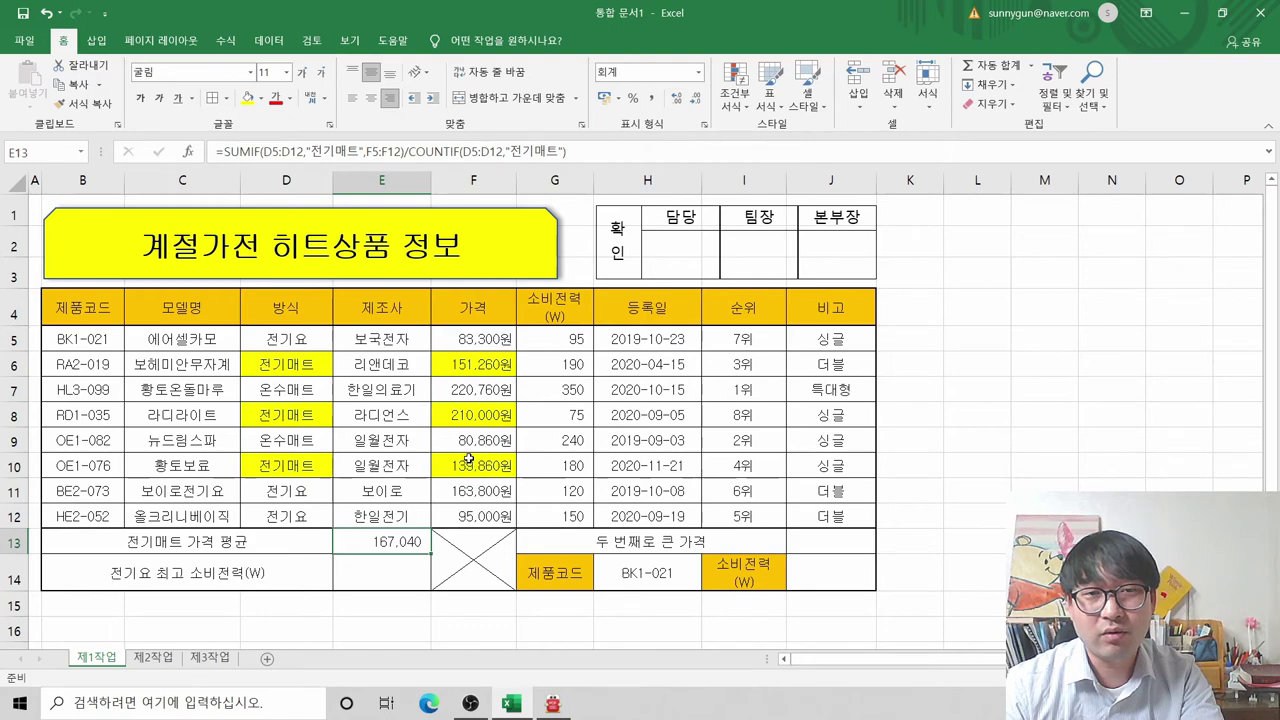
{"action": "key", "text": "alt+Tab"}
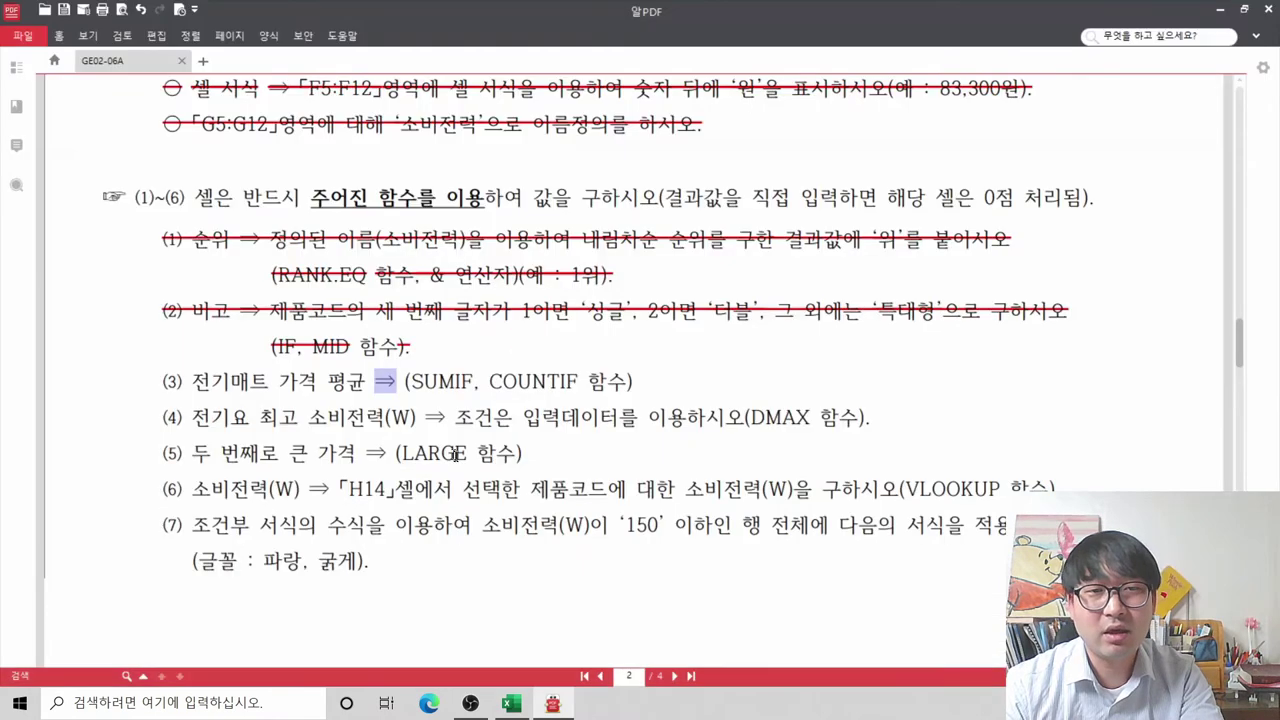
{"action": "key", "text": "alt+Tab"}
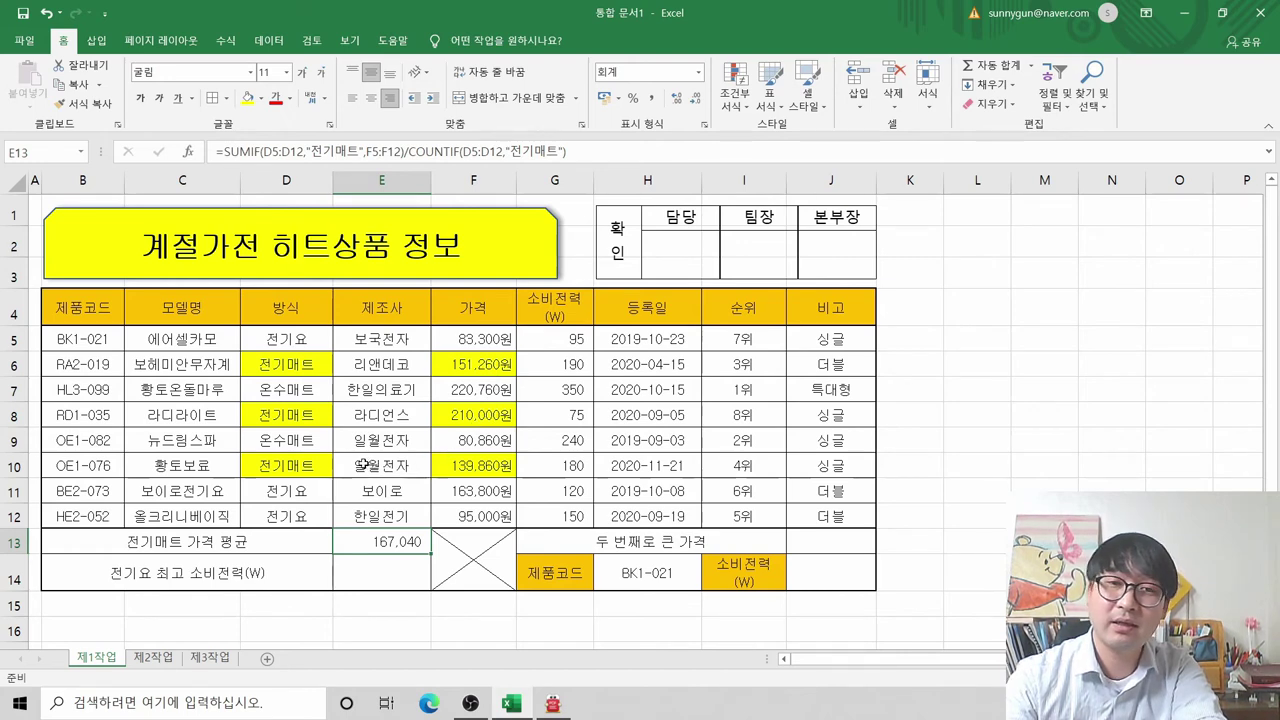
Step: Remove the yellow fill from the cells in D5:G11
{"action": "left_click_drag", "start_coordinate": [265, 340], "coordinate": [589, 479]}
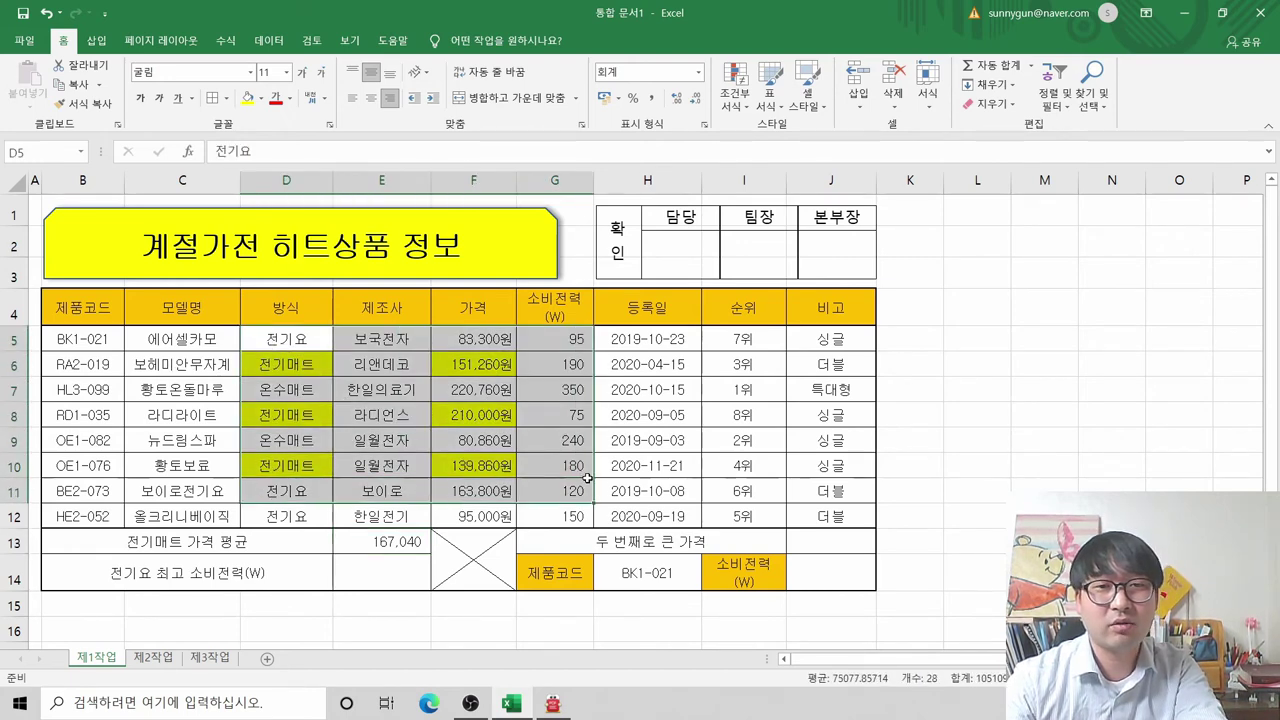
{"action": "left_click", "coordinate": [260, 98]}
{"action": "left_click", "coordinate": [285, 244]}
{"action": "left_click", "coordinate": [344, 436]}
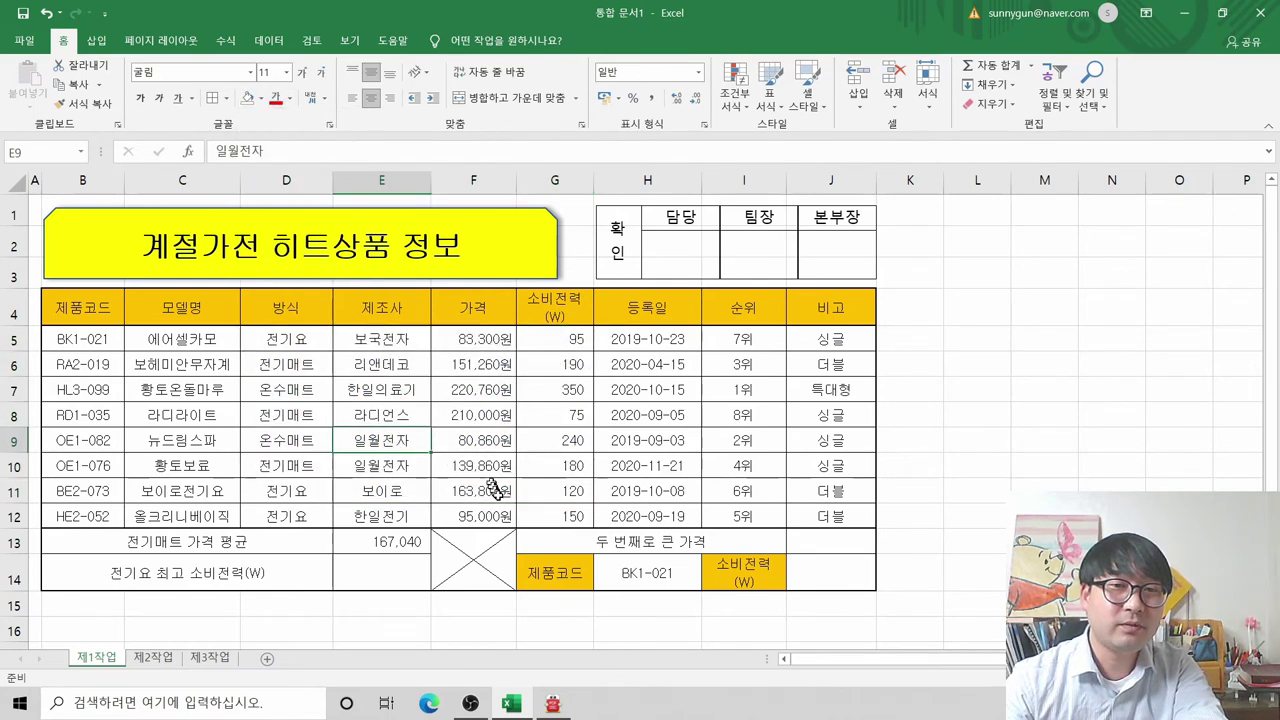
Step: Switch to the exam PDF and strike through the text of instruction (3) on the 전기매트 average price
{"action": "left_click", "coordinate": [398, 576]}
{"action": "key", "text": "alt+Tab"}
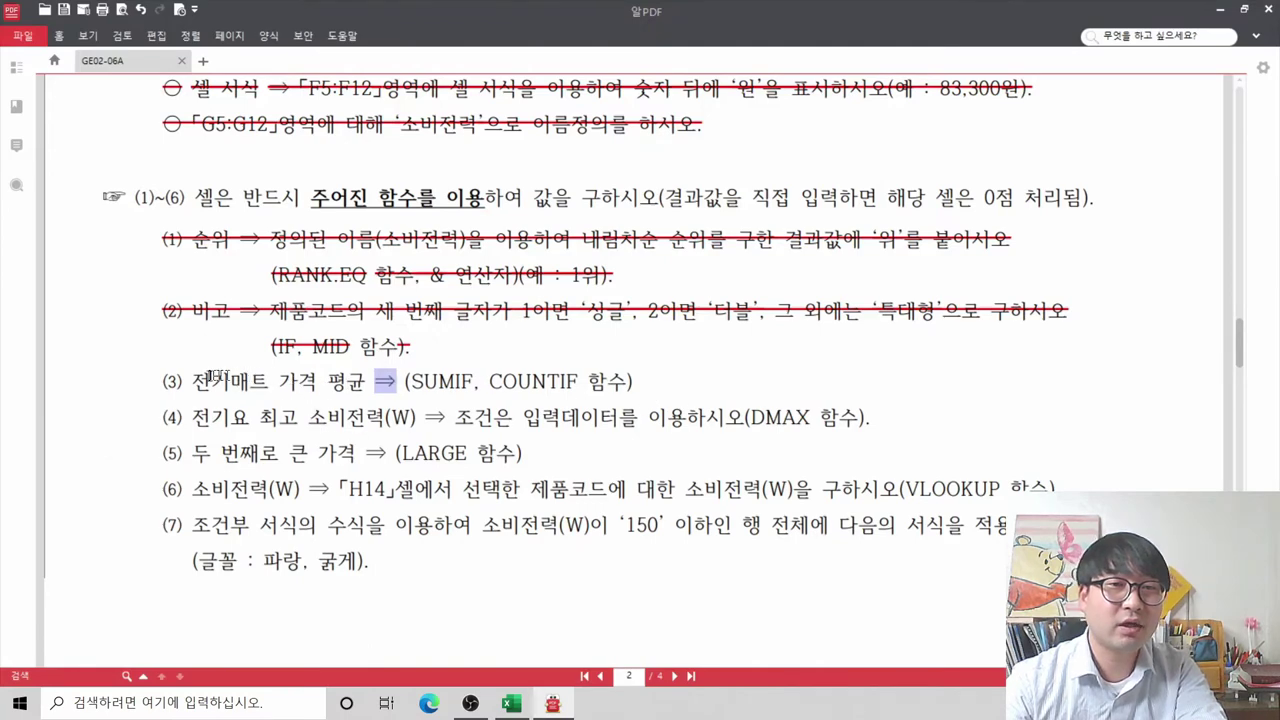
{"action": "left_click_drag", "start_coordinate": [229, 386], "coordinate": [648, 380]}
{"action": "right_click", "coordinate": [595, 381]}
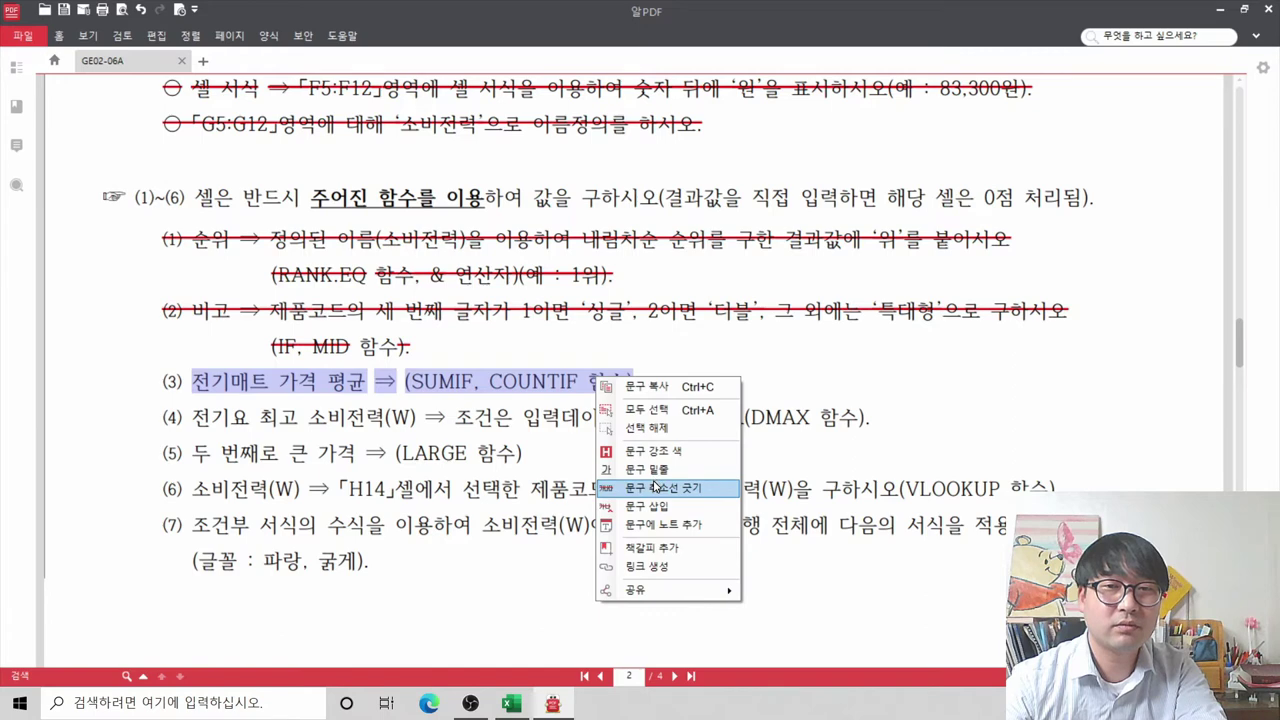
{"action": "left_click", "coordinate": [657, 488]}
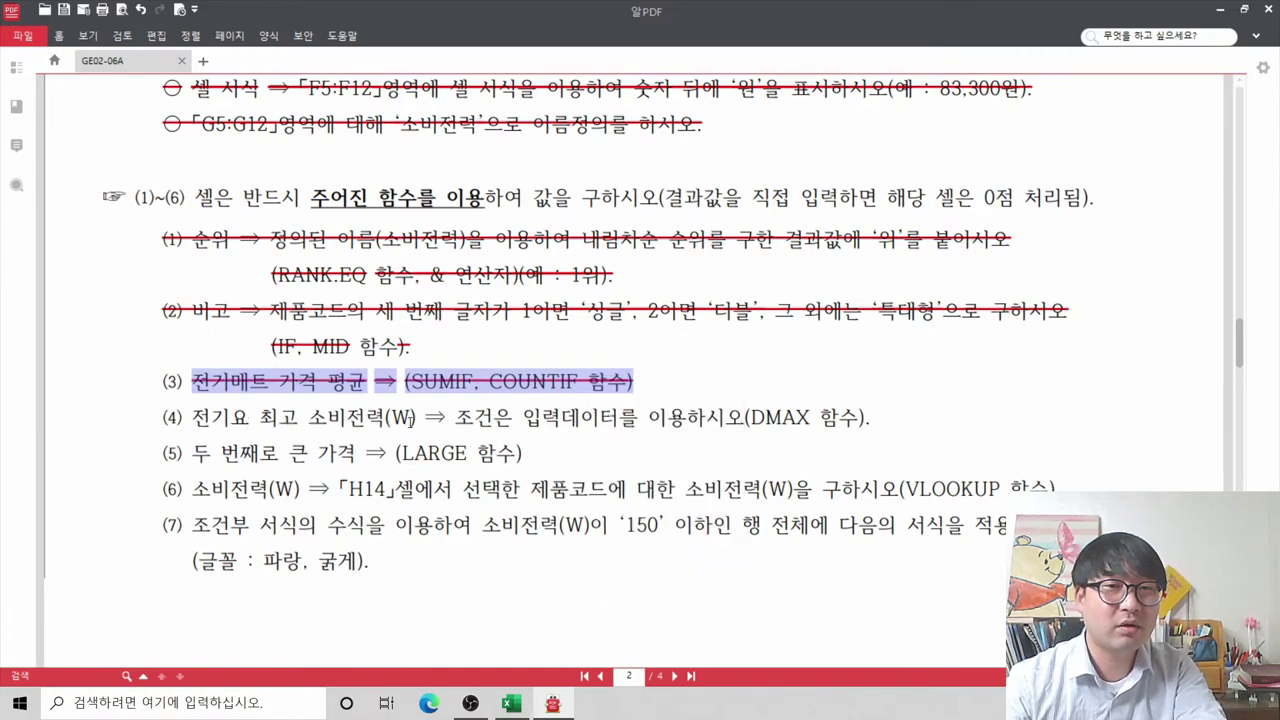
Step: Return to Excel, examine the 전기요 entries in the 방식 column, and check them against instruction (4) in the PDF
{"action": "key", "text": "alt+Tab"}
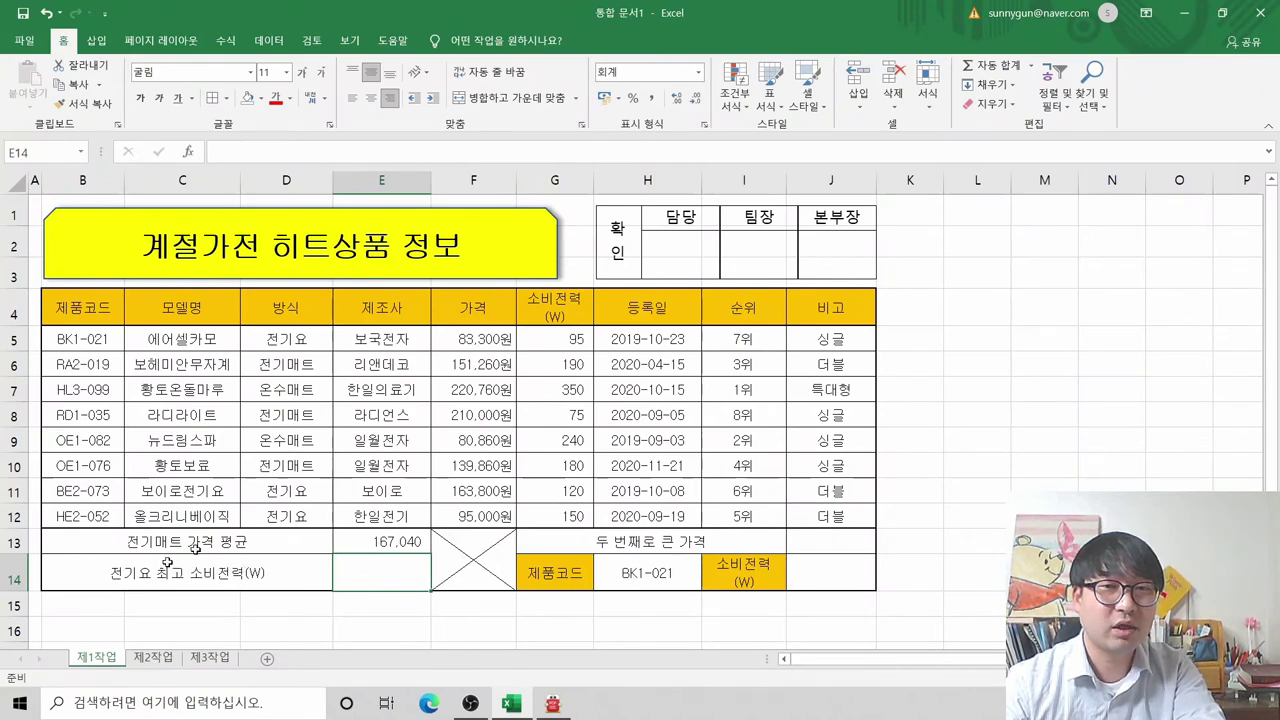
{"action": "left_click", "coordinate": [300, 338]}
{"action": "left_click", "coordinate": [290, 491]}
{"action": "left_click", "coordinate": [296, 517]}
{"action": "key", "text": "alt+Tab"}
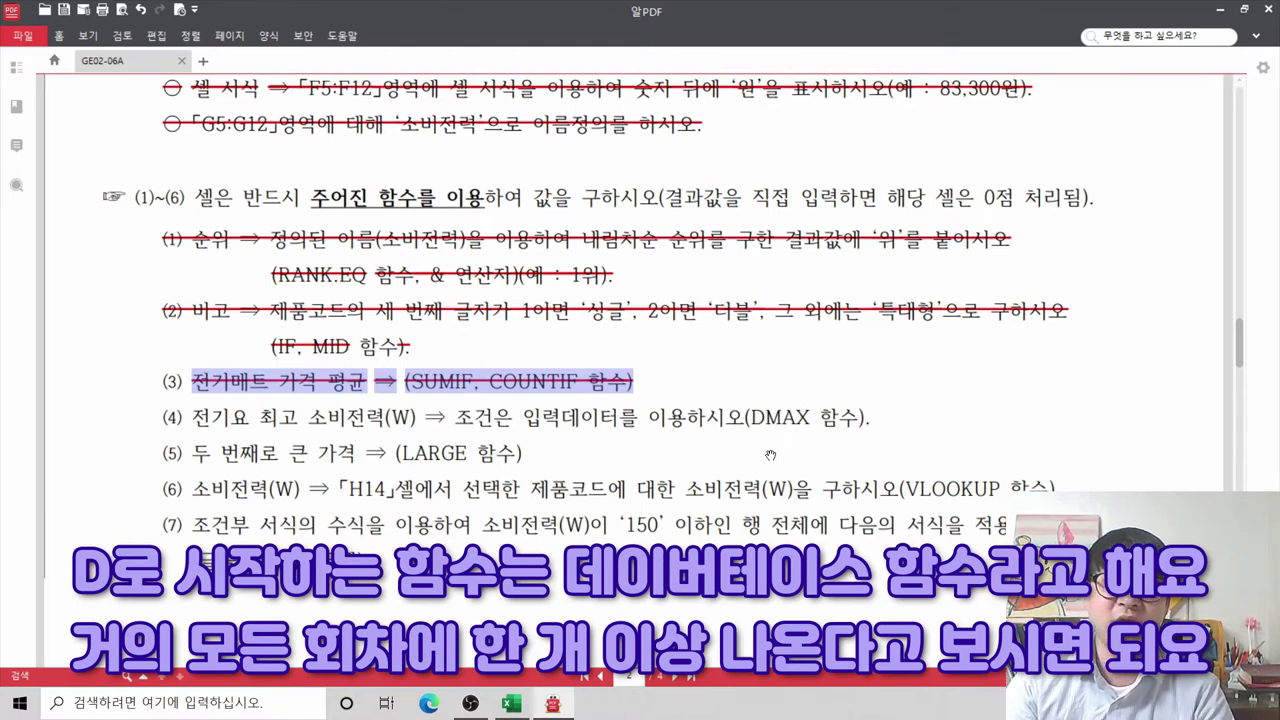
{"action": "key", "text": "alt+Tab"}
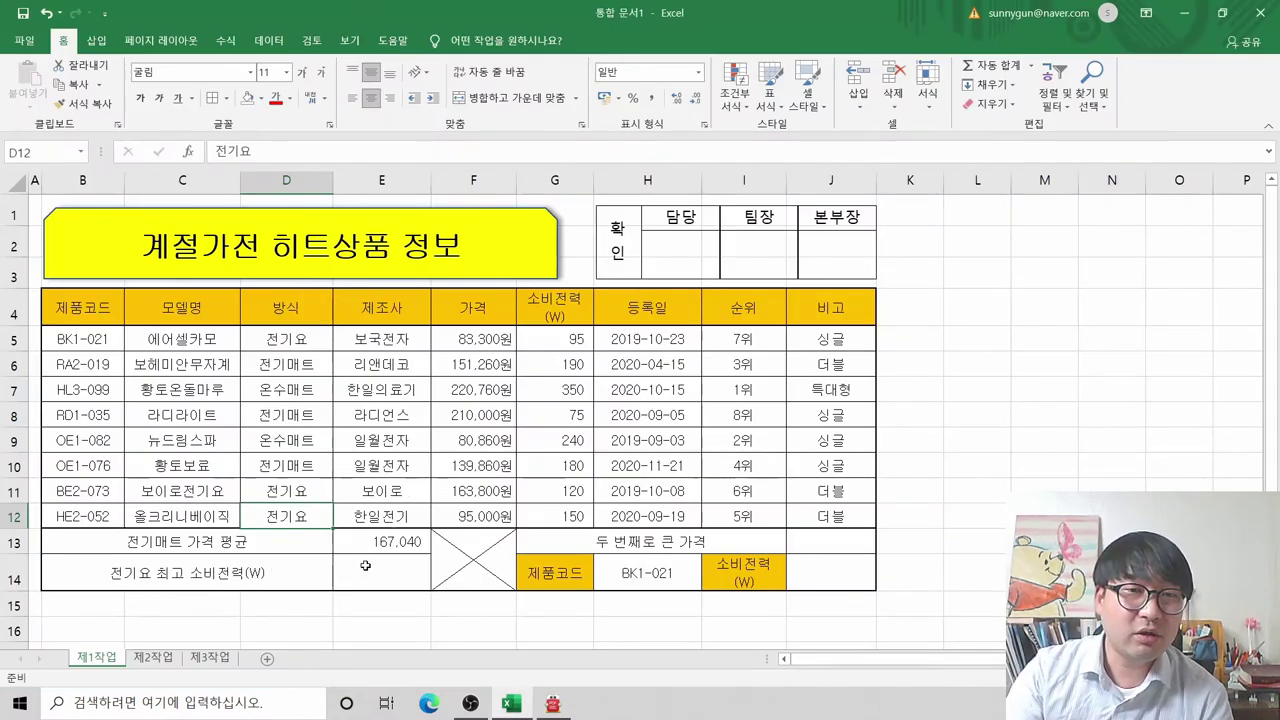
Step: Fill the three 전기요 cells D5, D11 and D12 with yellow
{"action": "left_click", "coordinate": [311, 342]}
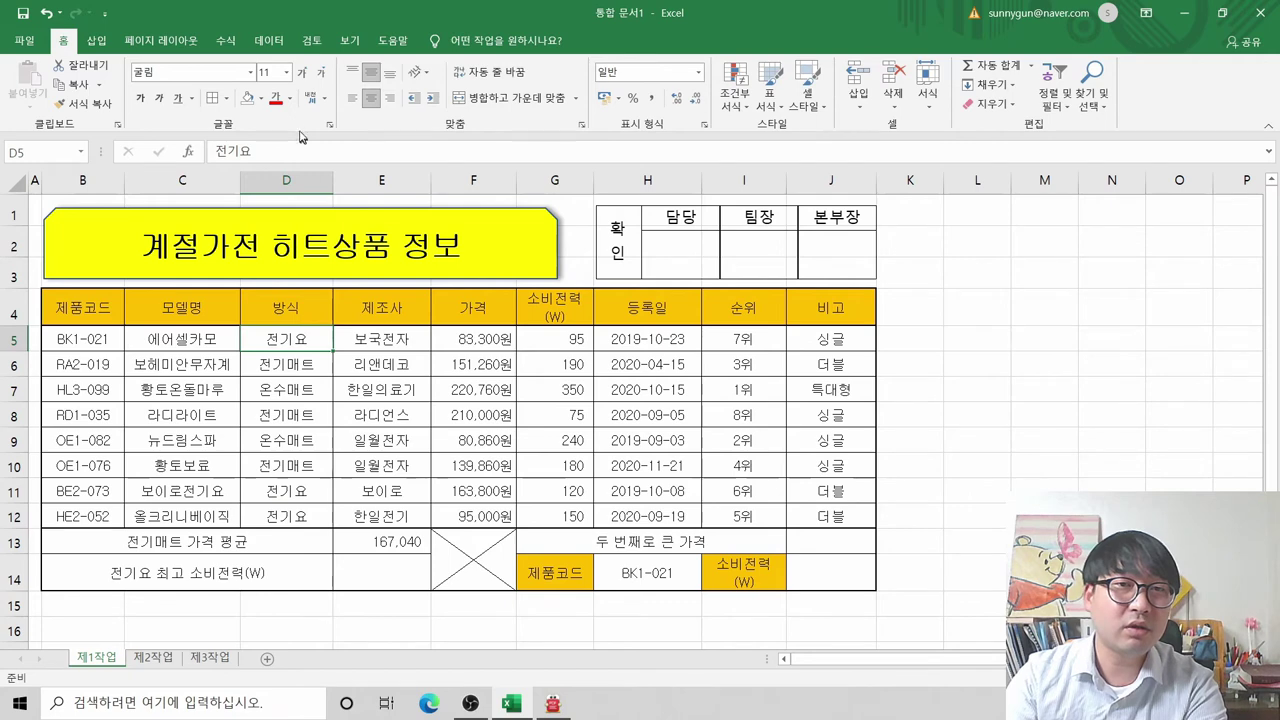
{"action": "left_click", "coordinate": [261, 98]}
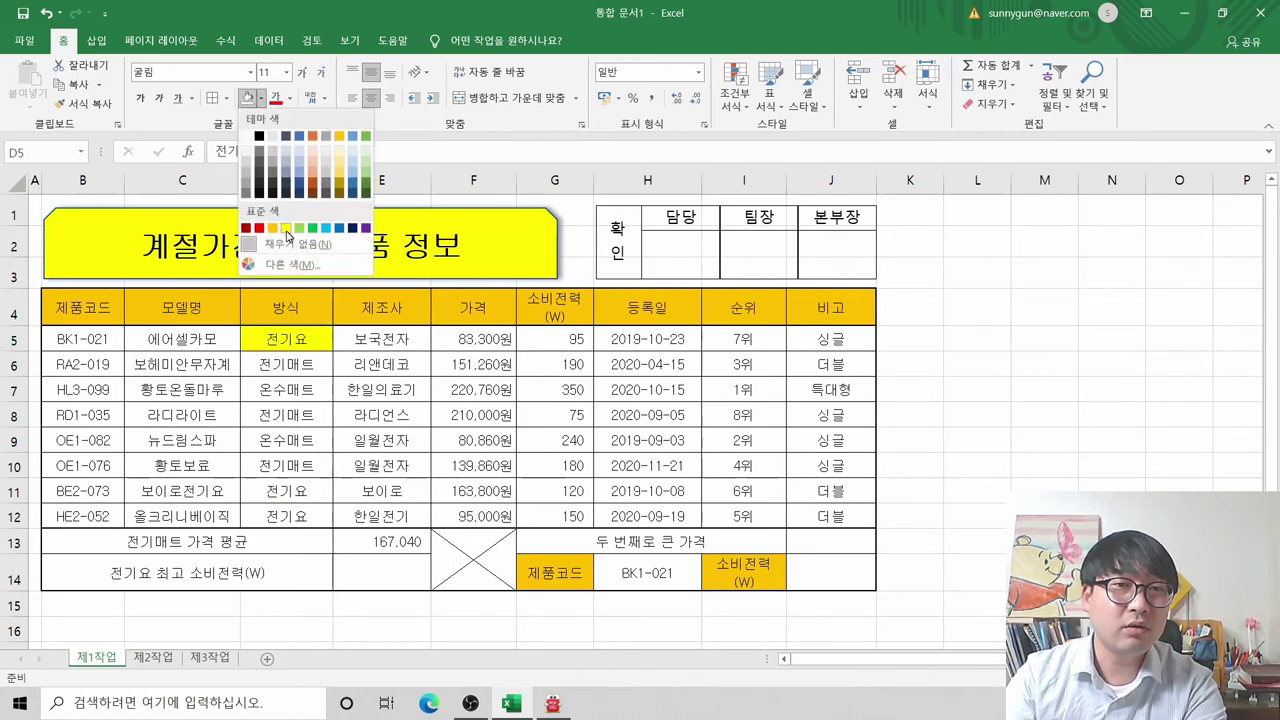
{"action": "left_click", "coordinate": [286, 232]}
{"action": "key", "text": "Down"}
{"action": "key", "text": "Down"}
{"action": "key", "text": "Down"}
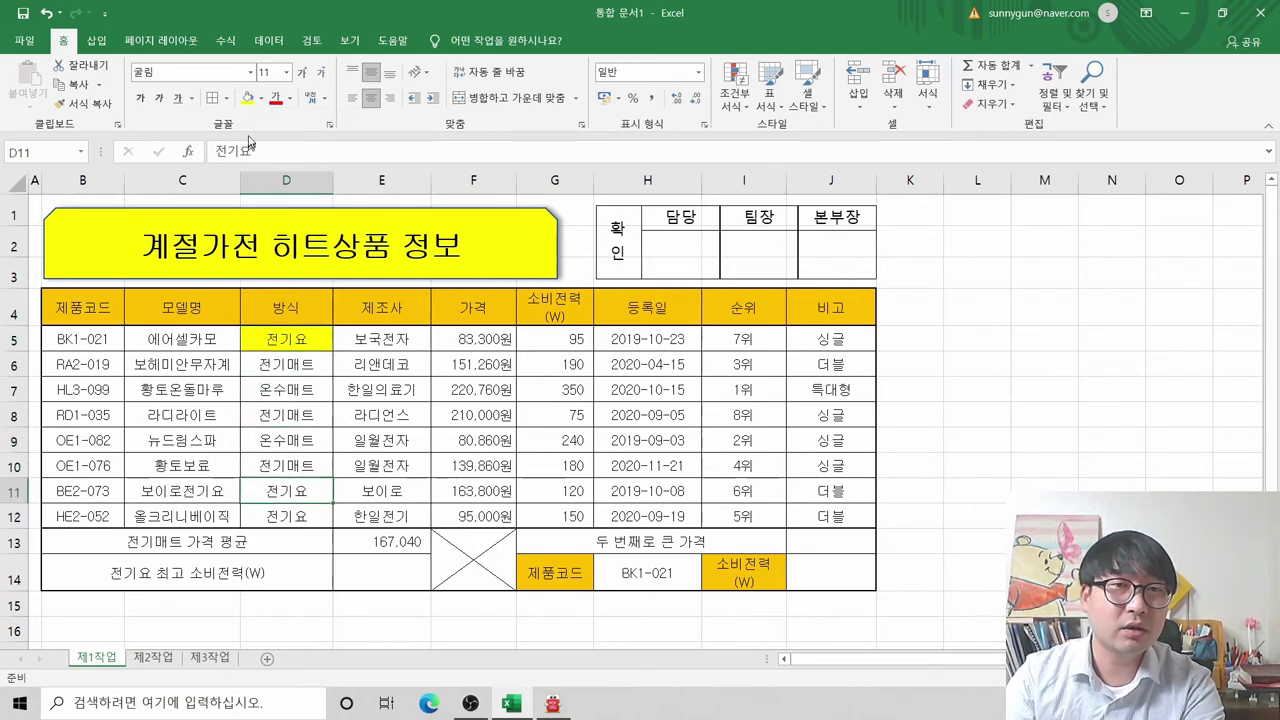
{"action": "left_click", "coordinate": [245, 98]}
{"action": "key", "text": "Return"}
{"action": "left_click", "coordinate": [245, 98]}
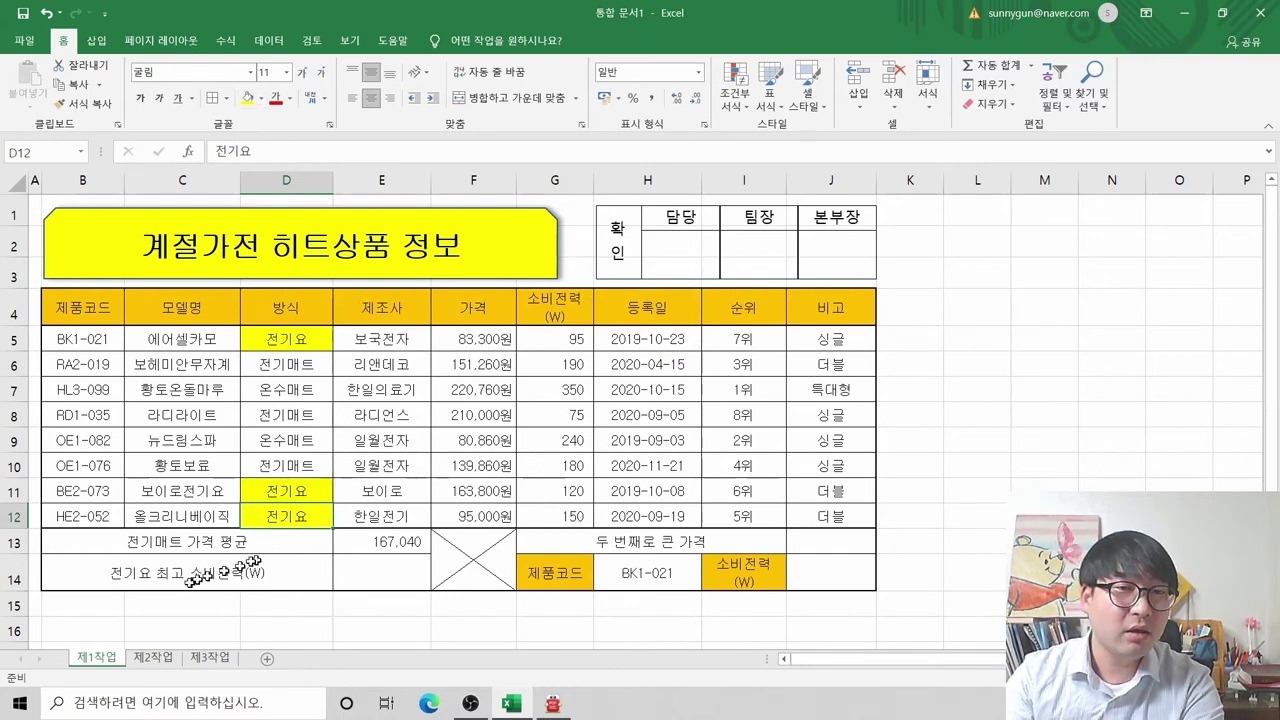
Step: Fill the 소비전력 values of the 전기요 rows, G5, G11 and G12, with yellow
{"action": "left_click", "coordinate": [566, 340]}
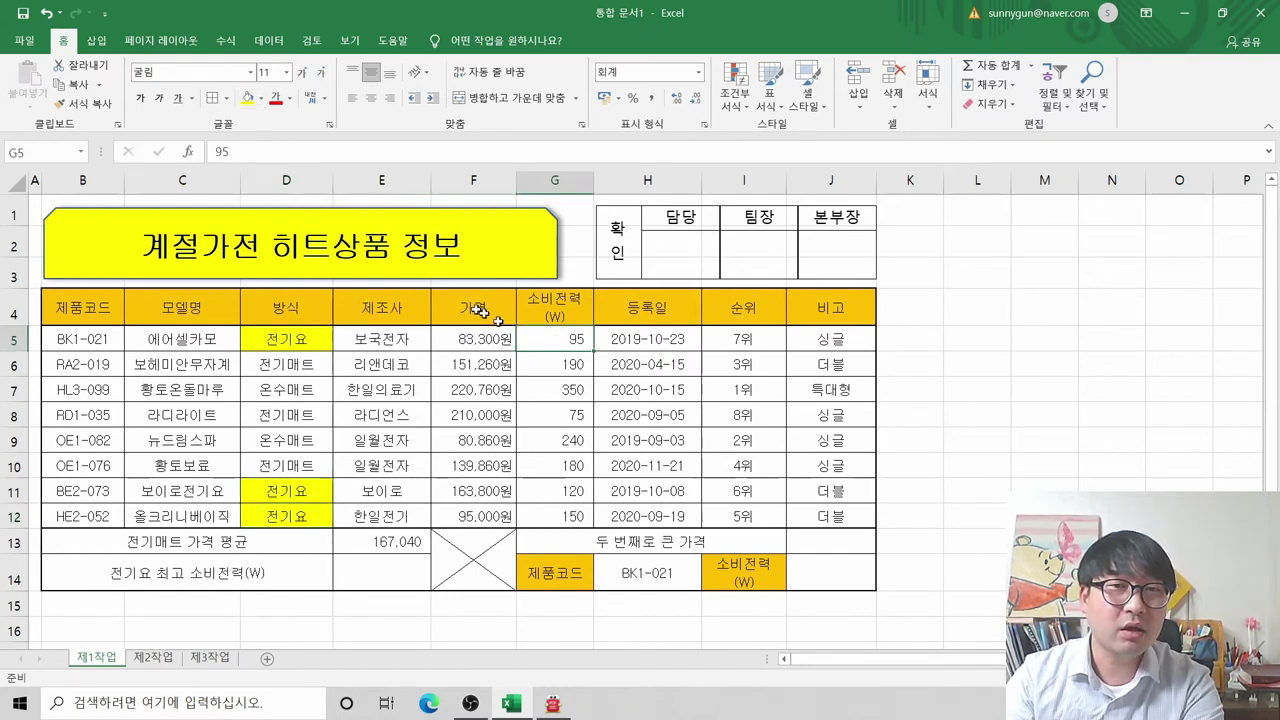
{"action": "left_click", "coordinate": [247, 100]}
{"action": "key", "text": "Down"}
{"action": "key", "text": "Down"}
{"action": "key", "text": "Down"}
{"action": "key", "text": "Down"}
{"action": "key", "text": "Down"}
{"action": "key", "text": "Down"}
{"action": "key", "text": "F4"}
{"action": "key", "text": "Down"}
{"action": "key", "text": "F4"}
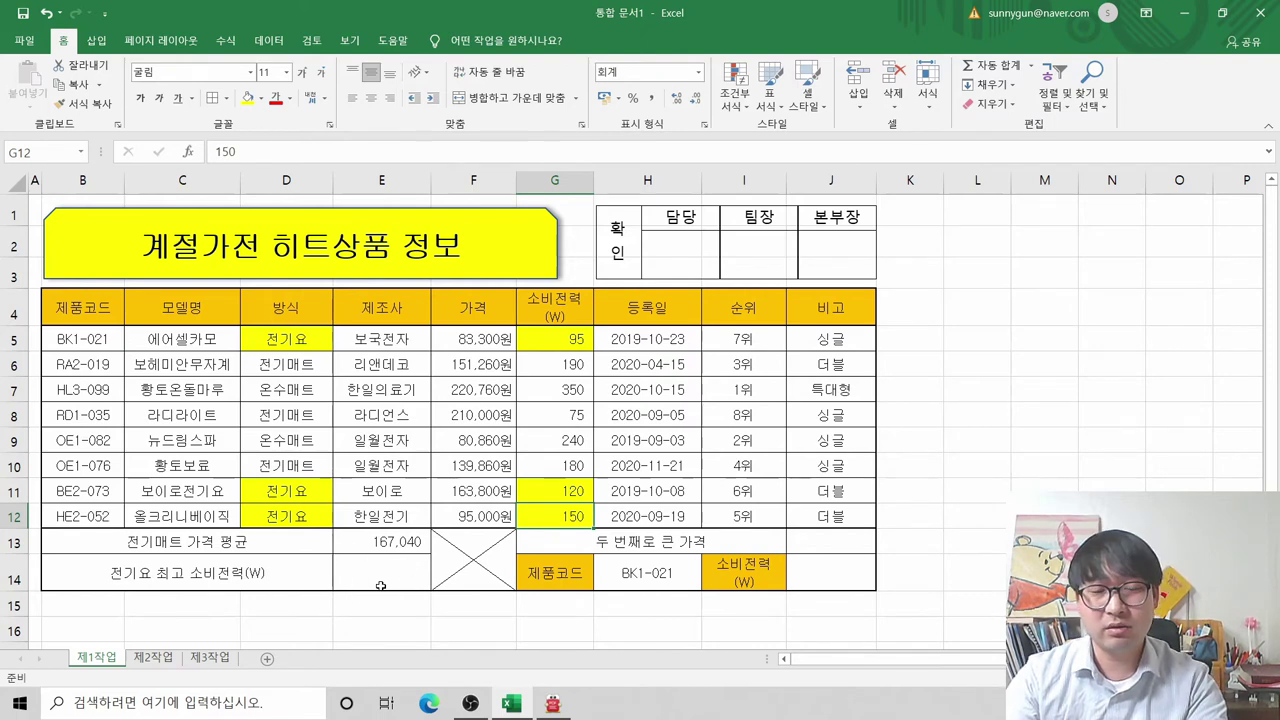
Step: Recheck instruction (4) in the PDF, then start a DMAX formula in E14 with its function arguments open clear of the table
{"action": "key", "text": "alt+Tab"}
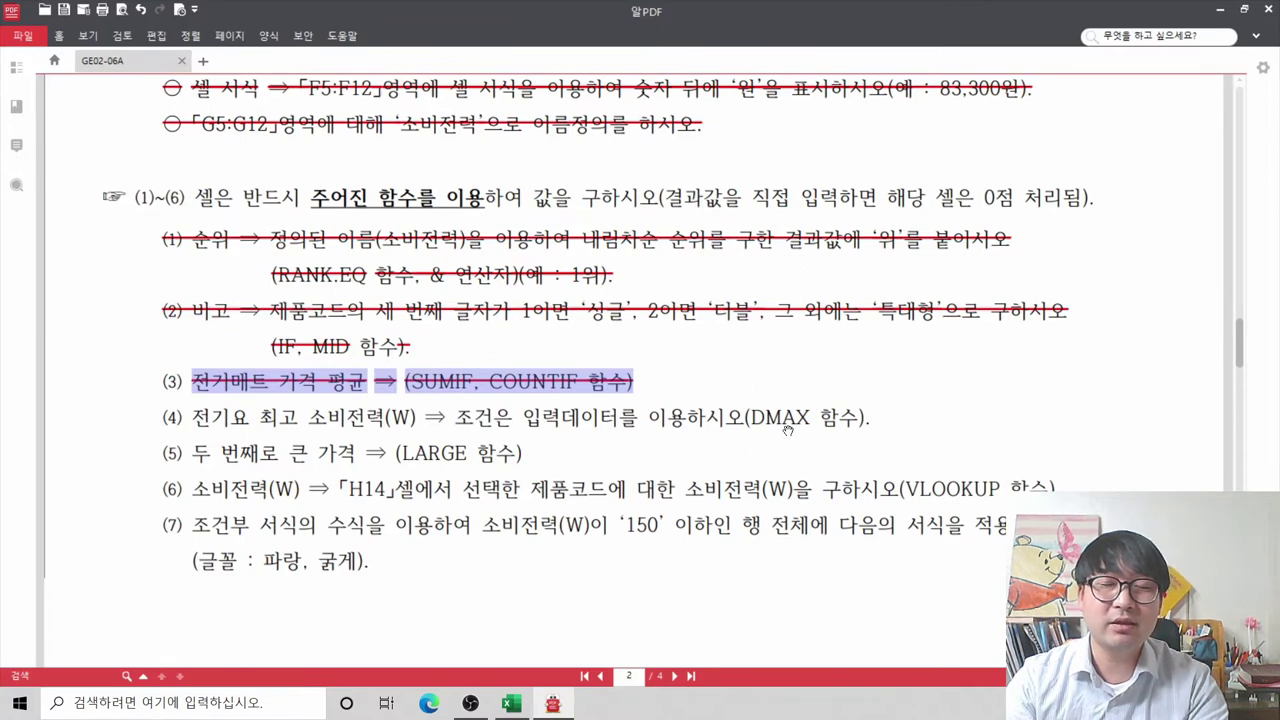
{"action": "key", "text": "alt+Tab"}
{"action": "left_click", "coordinate": [410, 560]}
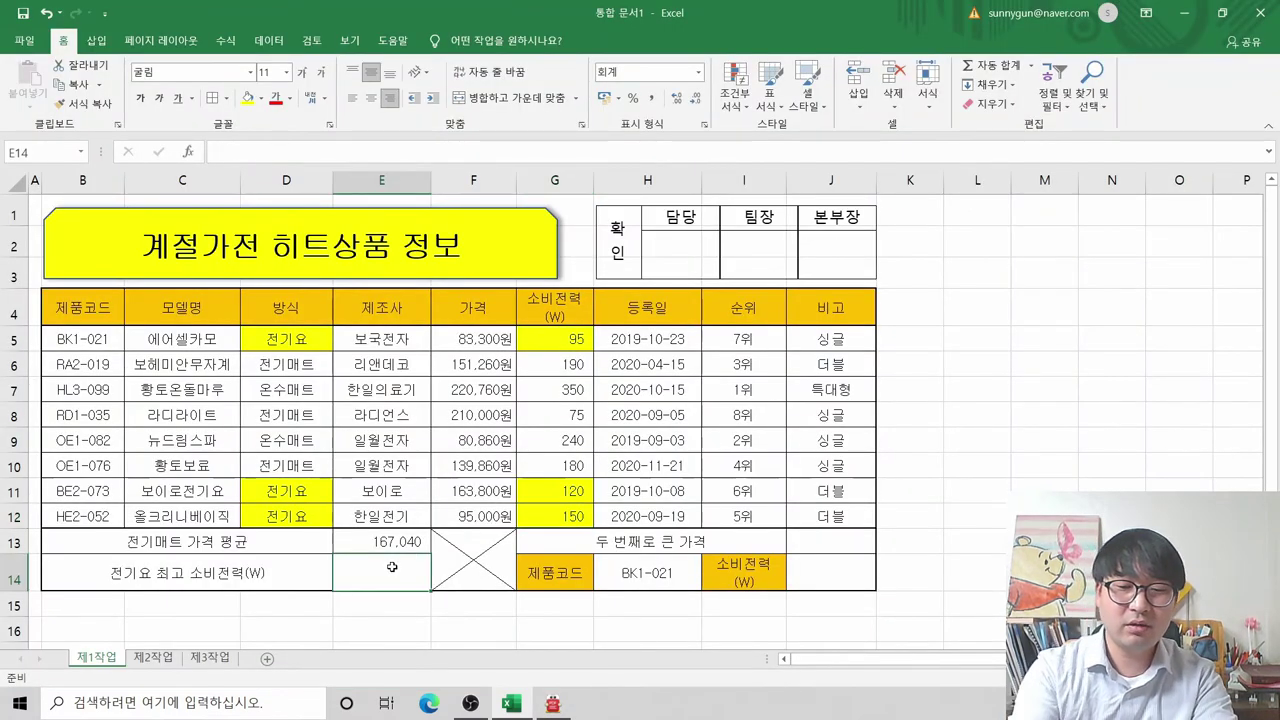
{"action": "type", "text": "=ㅇ"}
{"action": "key", "text": "BackSpace"}
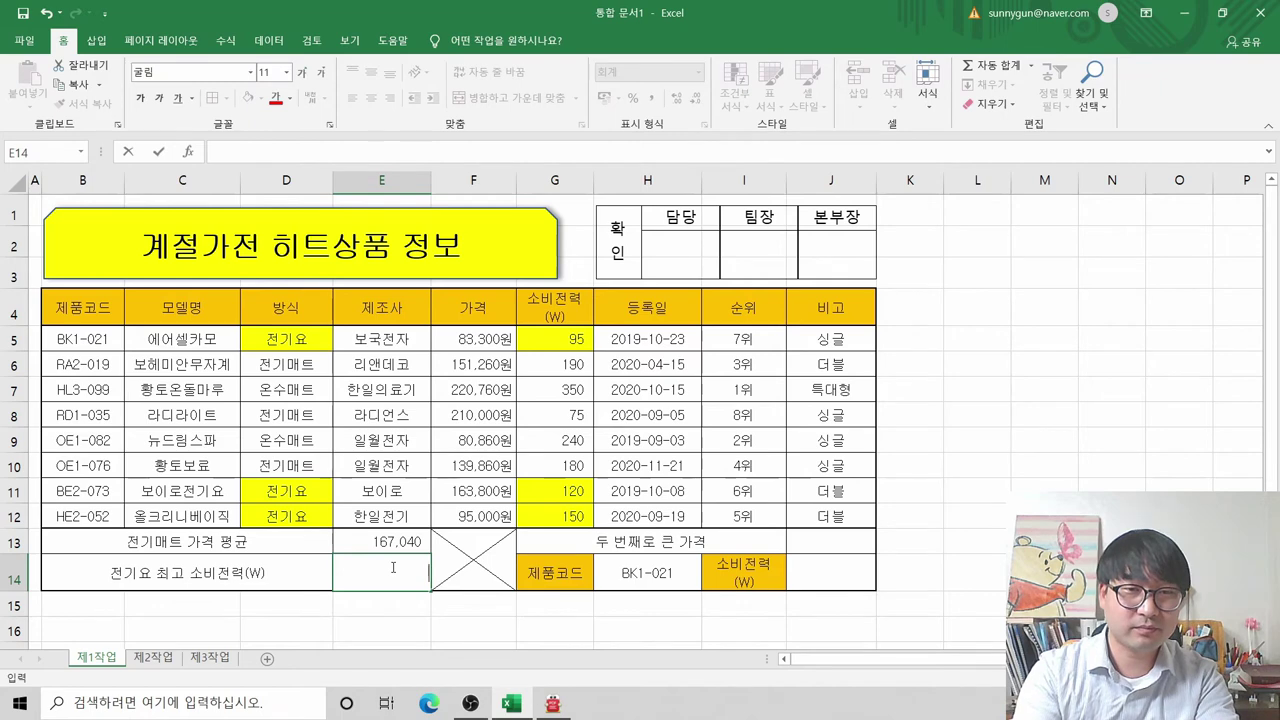
{"action": "type", "text": "dm"}
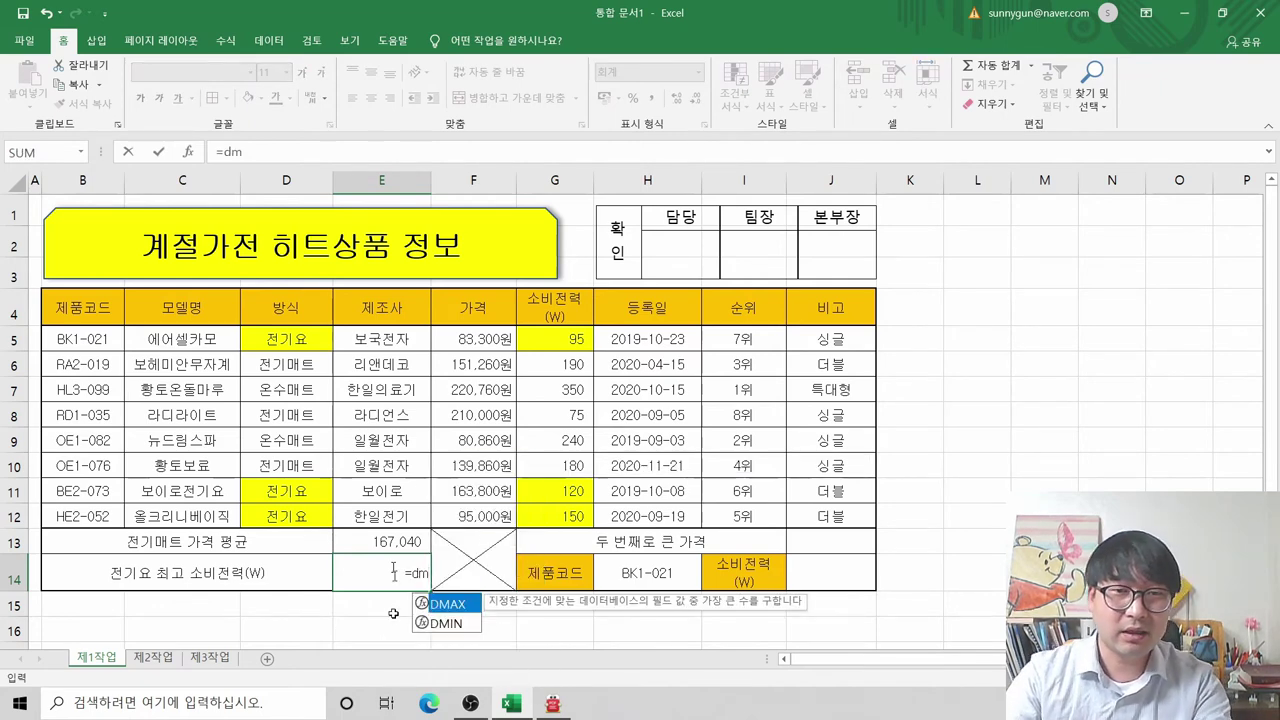
{"action": "double_click", "coordinate": [455, 606]}
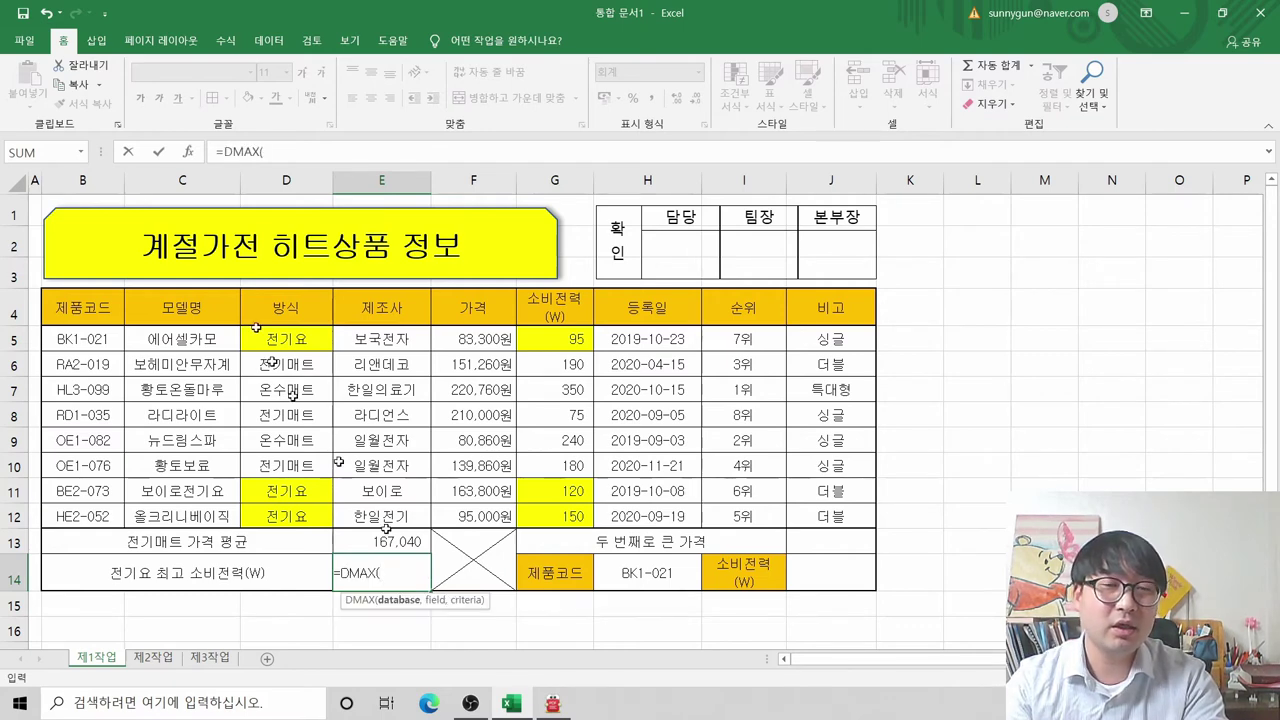
{"action": "left_click", "coordinate": [187, 152]}
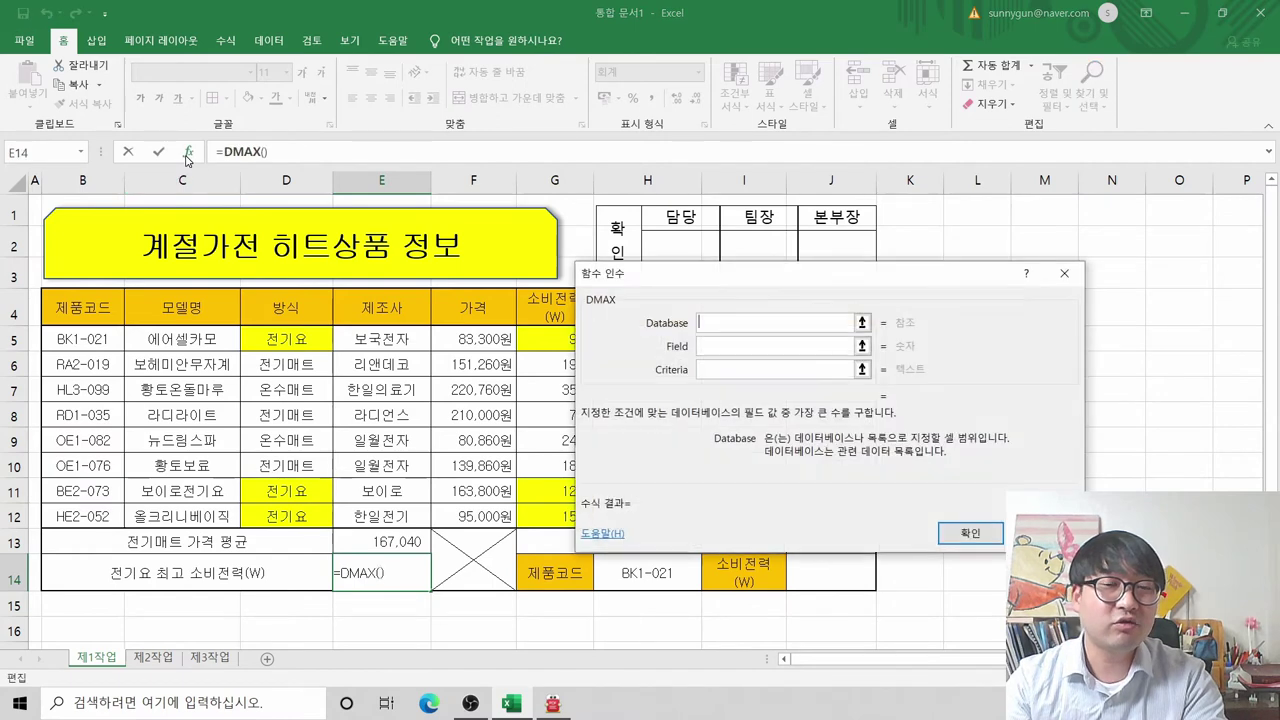
{"action": "left_click_drag", "start_coordinate": [715, 281], "coordinate": [755, 262]}
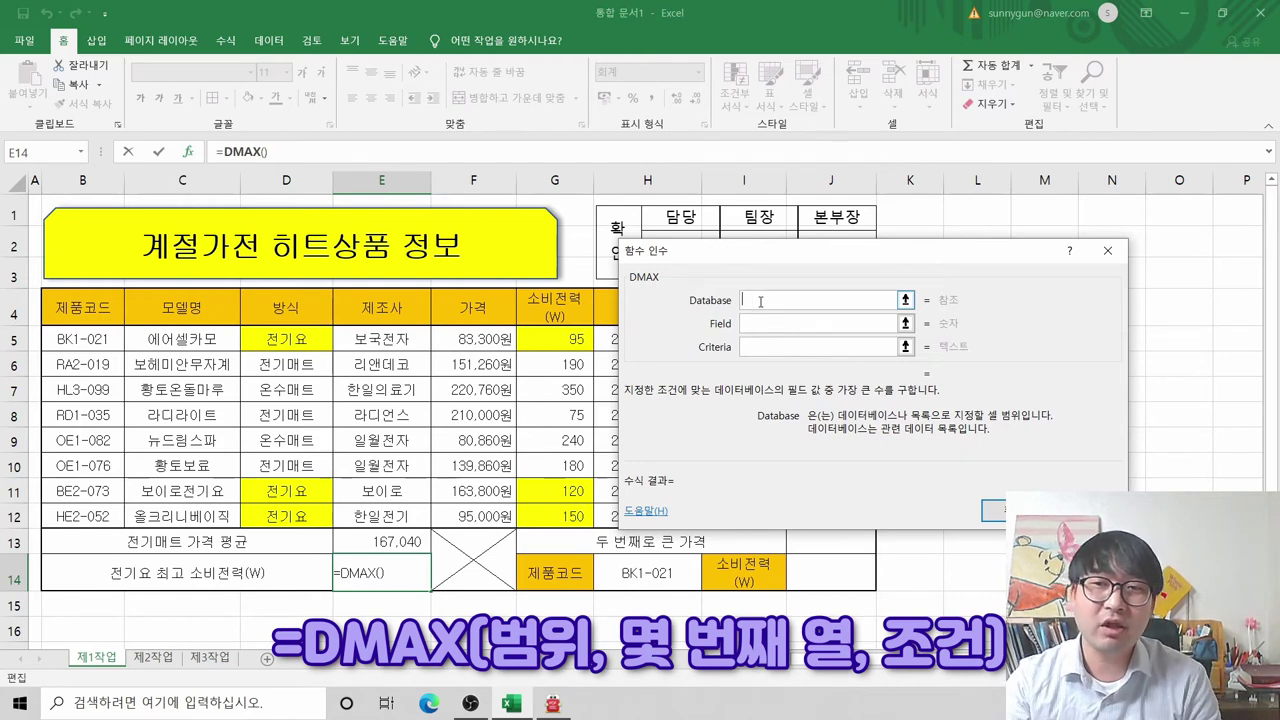
{"action": "left_click_drag", "start_coordinate": [782, 256], "coordinate": [874, 219]}
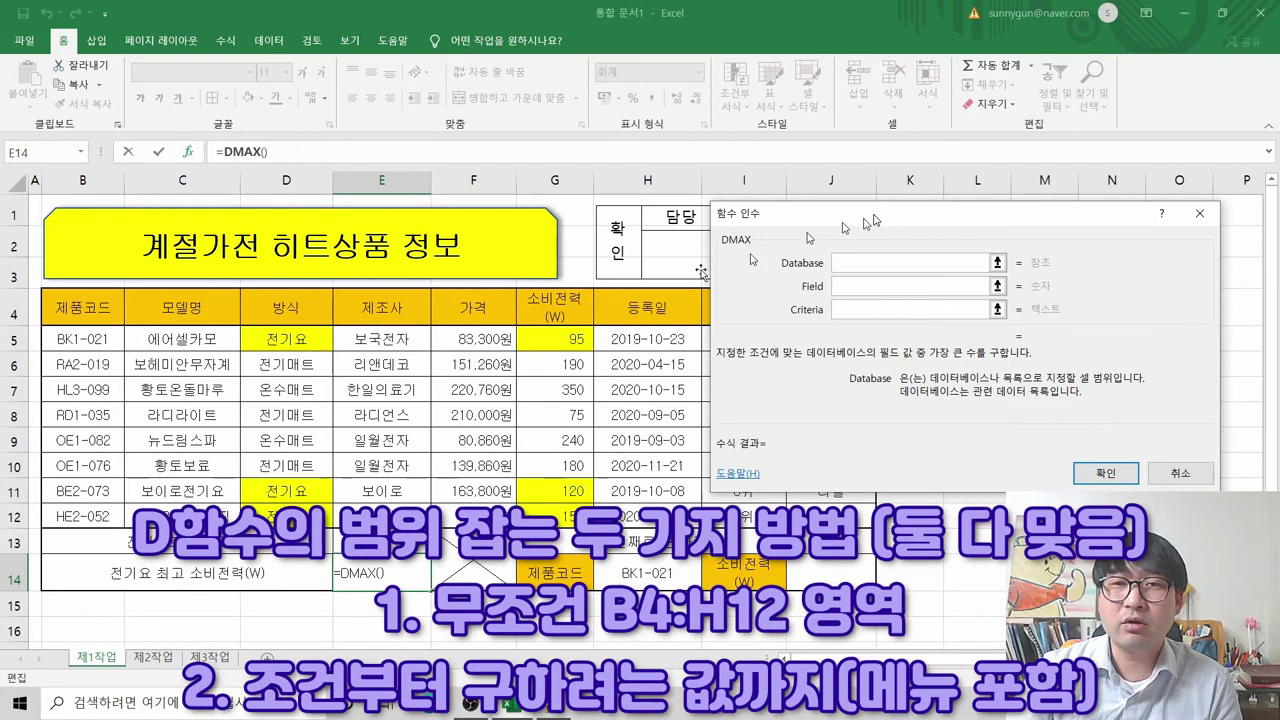
Step: Try B4:H12 as the DMAX database range, and clear the entry
{"action": "left_click_drag", "start_coordinate": [72, 316], "coordinate": [690, 518]}
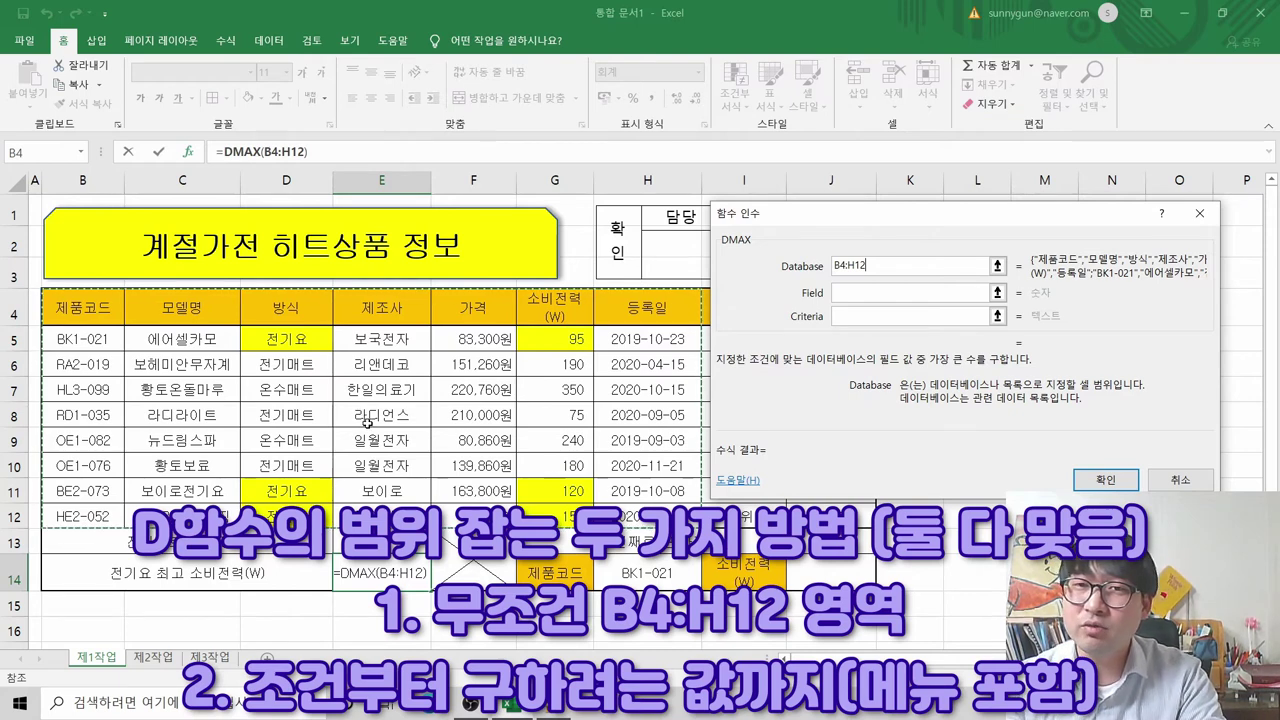
{"action": "double_click", "coordinate": [876, 264]}
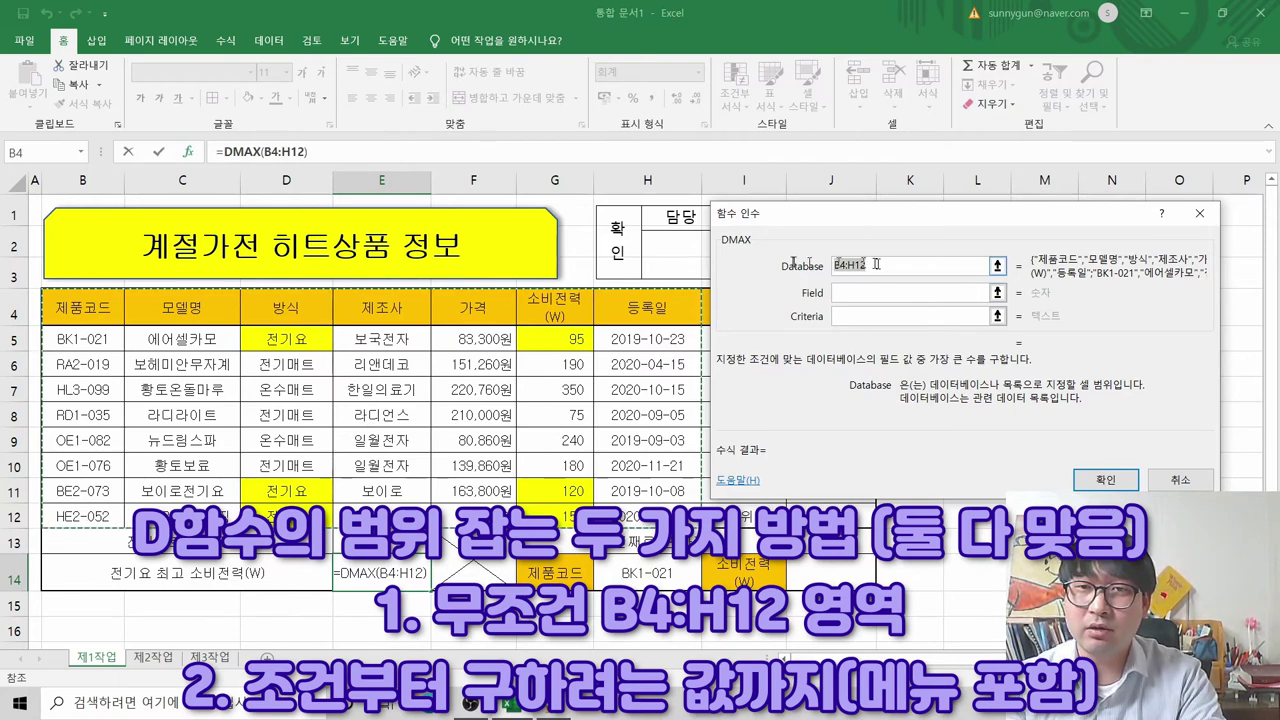
{"action": "key", "text": "BackSpace"}
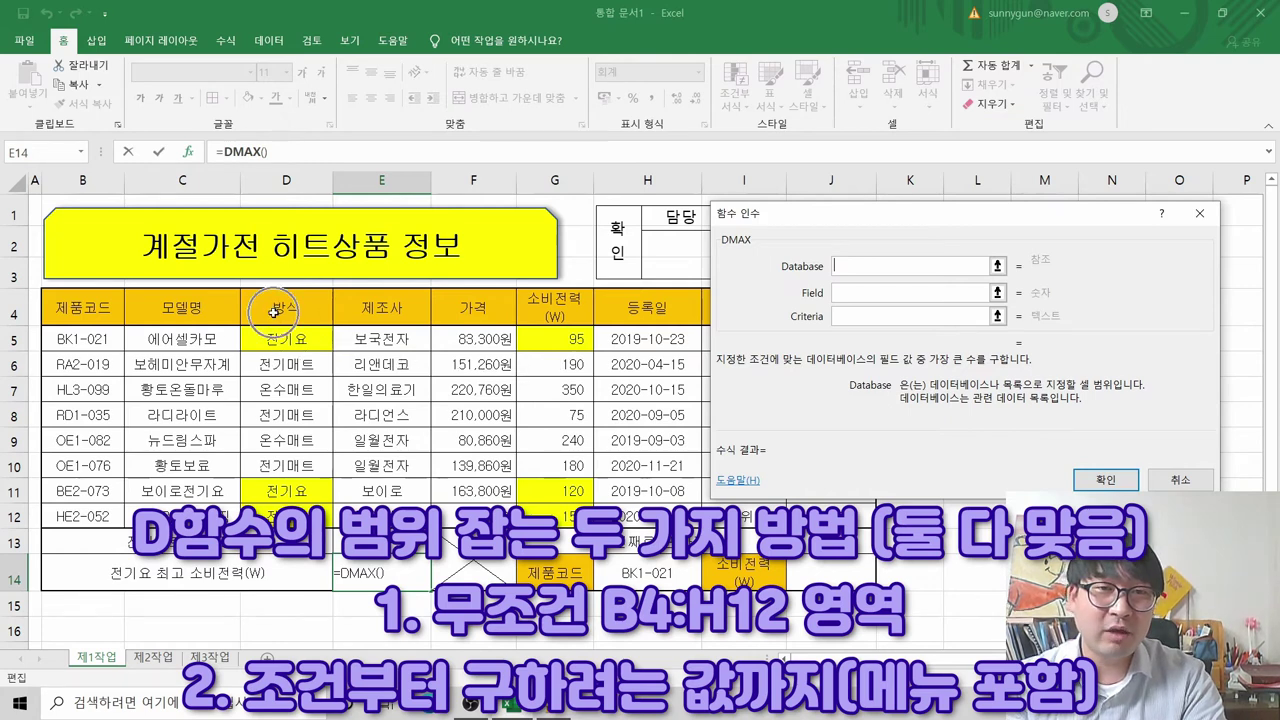
Step: Set the DMAX arguments to database D4:G12, field 4 and criteria D4:D5
{"action": "left_click_drag", "start_coordinate": [277, 311], "coordinate": [565, 508]}
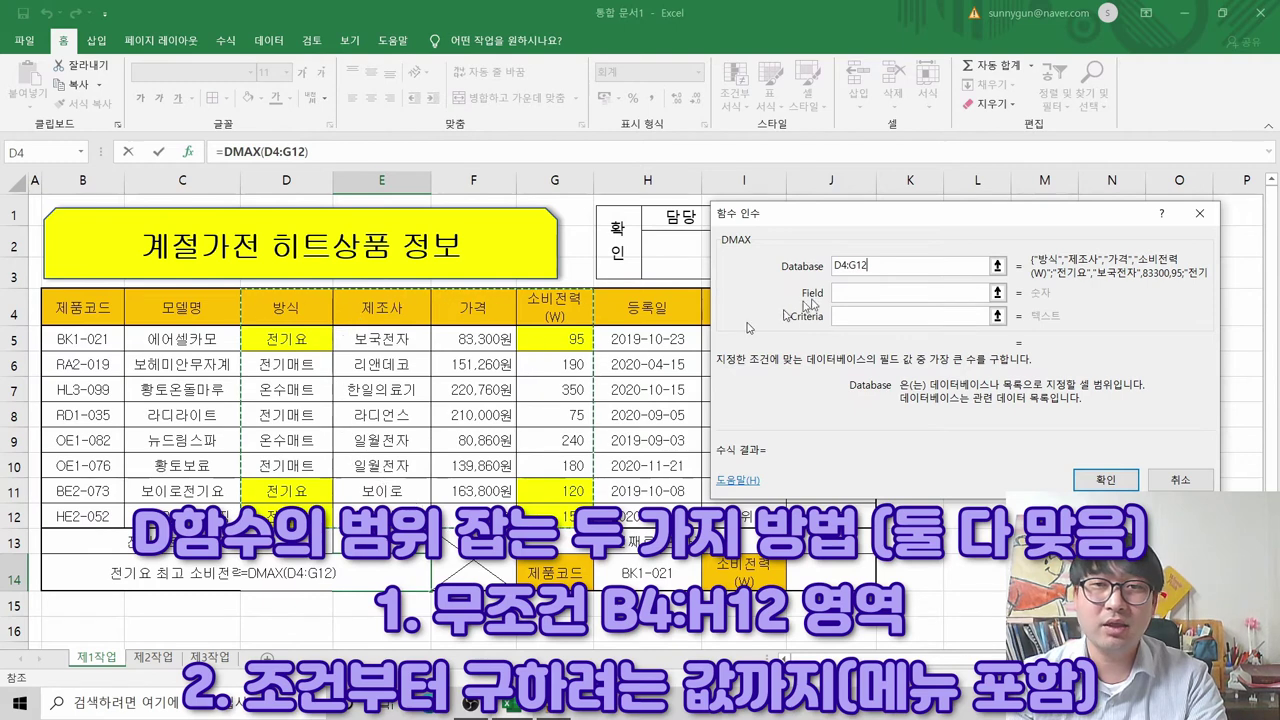
{"action": "left_click", "coordinate": [846, 293]}
{"action": "left_click", "coordinate": [848, 293]}
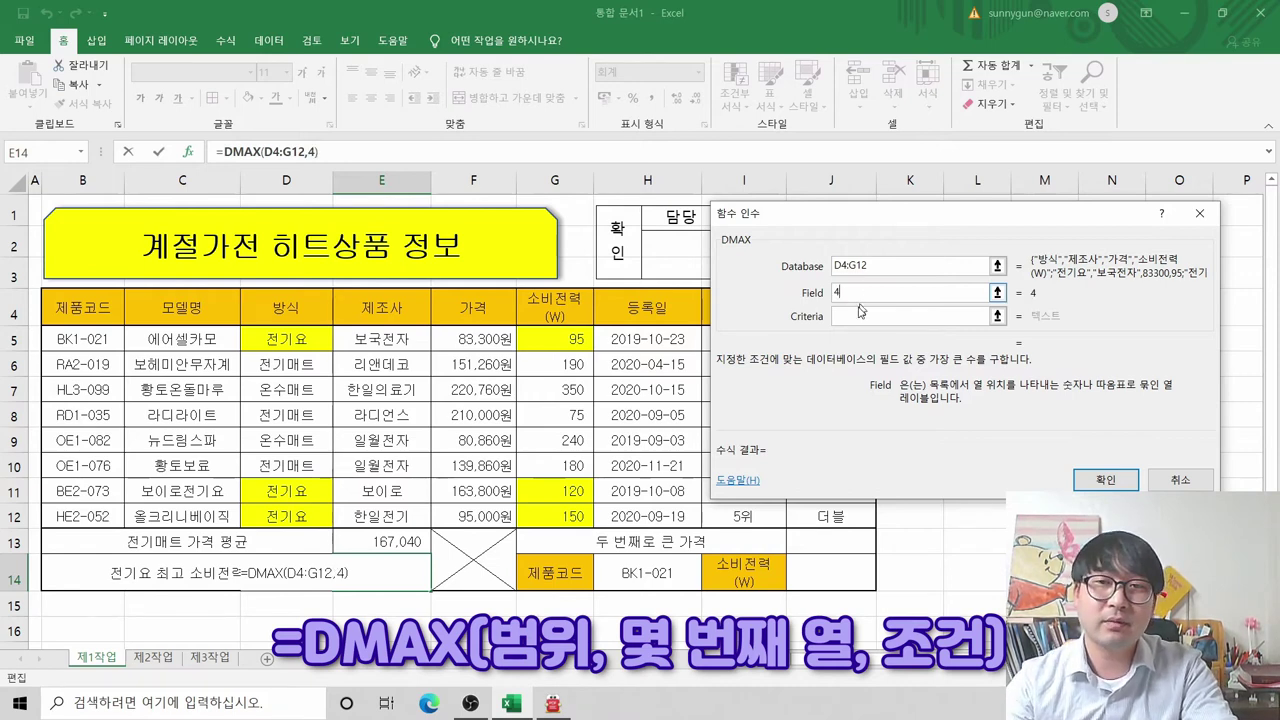
{"action": "left_click", "coordinate": [857, 316]}
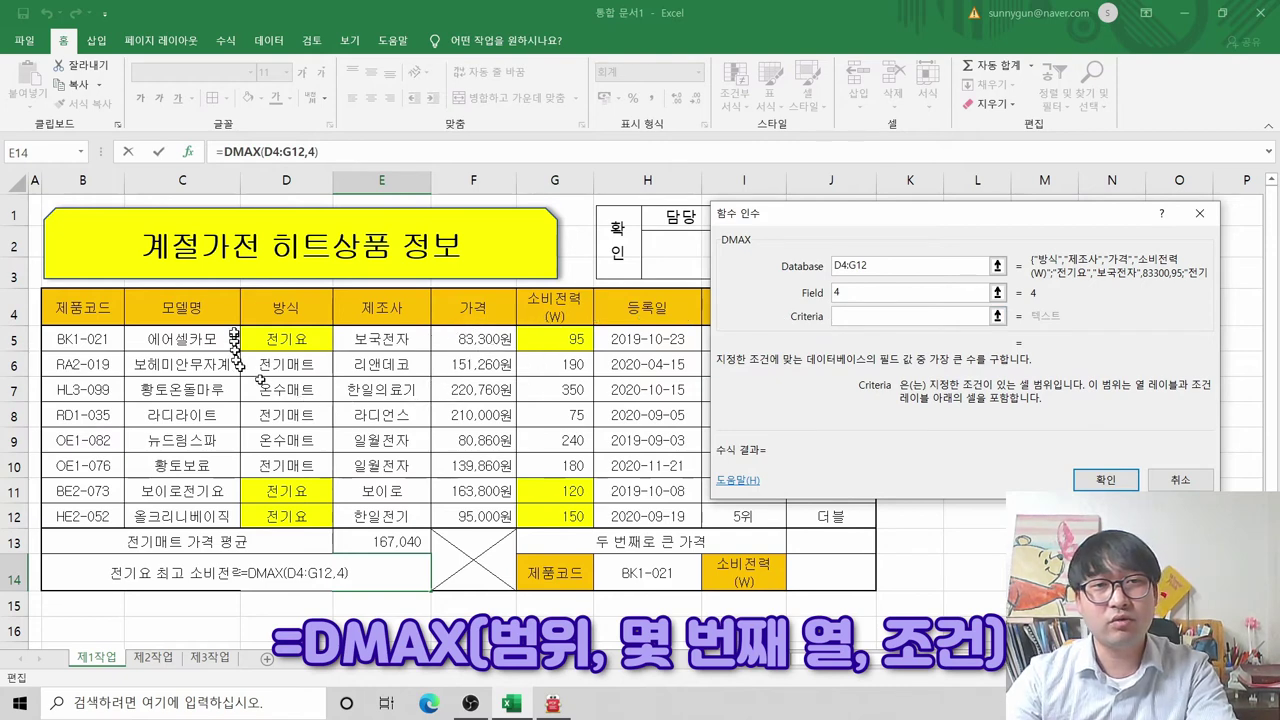
{"action": "left_click_drag", "start_coordinate": [283, 316], "coordinate": [285, 341]}
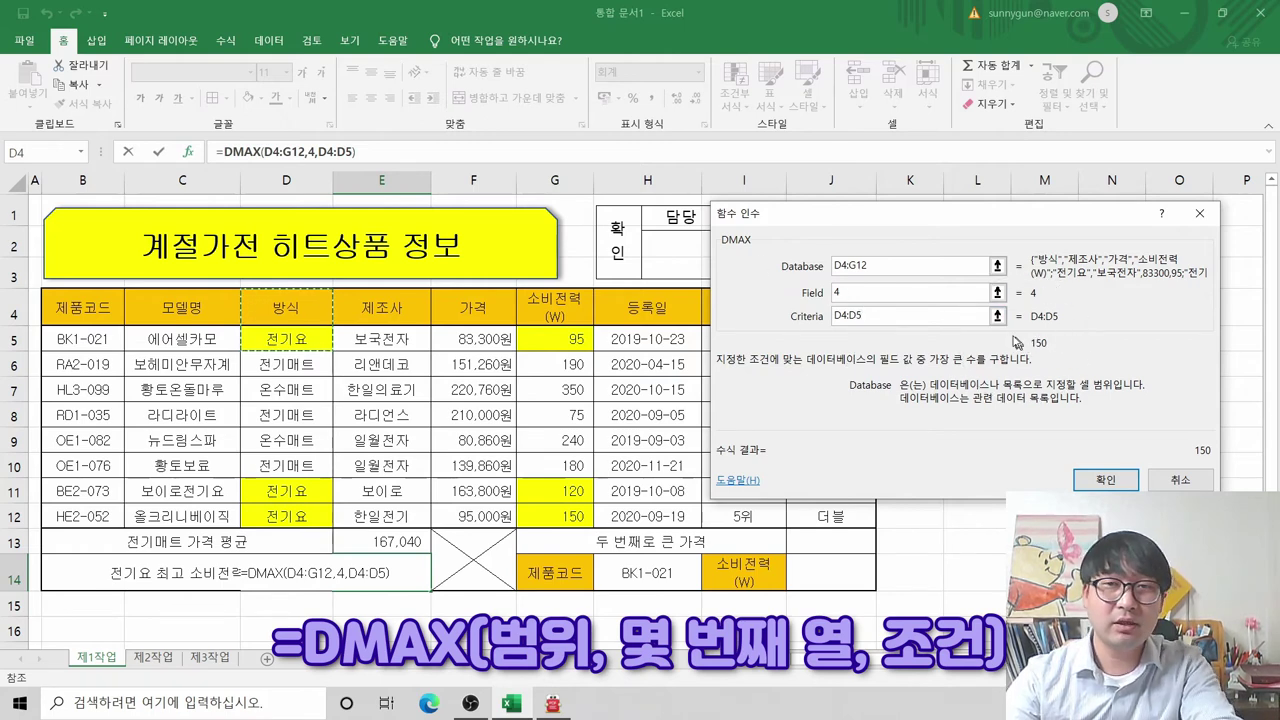
Step: Clear the criteria, field and database arguments of the DMAX function
{"action": "left_click_drag", "start_coordinate": [869, 315], "coordinate": [834, 315]}
{"action": "key", "text": "BackSpace"}
{"action": "double_click", "coordinate": [860, 293]}
{"action": "key", "text": "BackSpace"}
{"action": "left_click_drag", "start_coordinate": [834, 266], "coordinate": [871, 266]}
{"action": "key", "text": "BackSpace"}
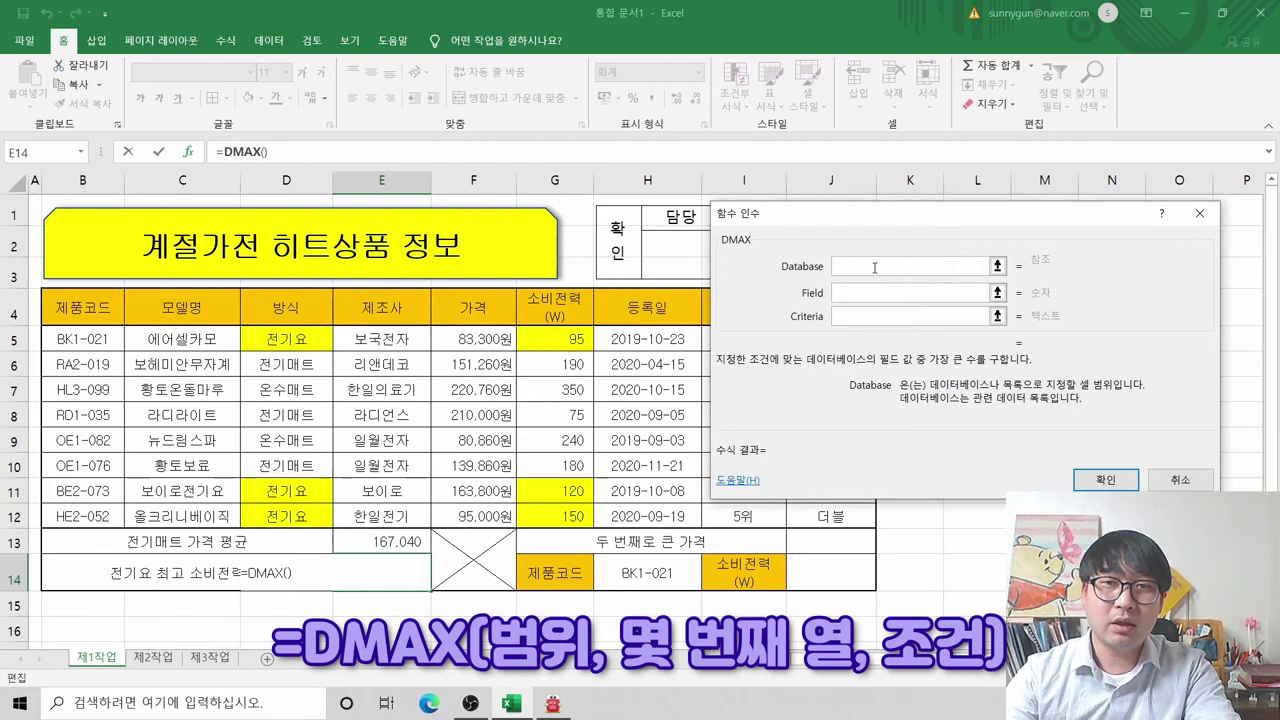
Step: Set the DMAX database to the range B4:H12, including the header row
{"action": "left_click_drag", "start_coordinate": [72, 308], "coordinate": [655, 518]}
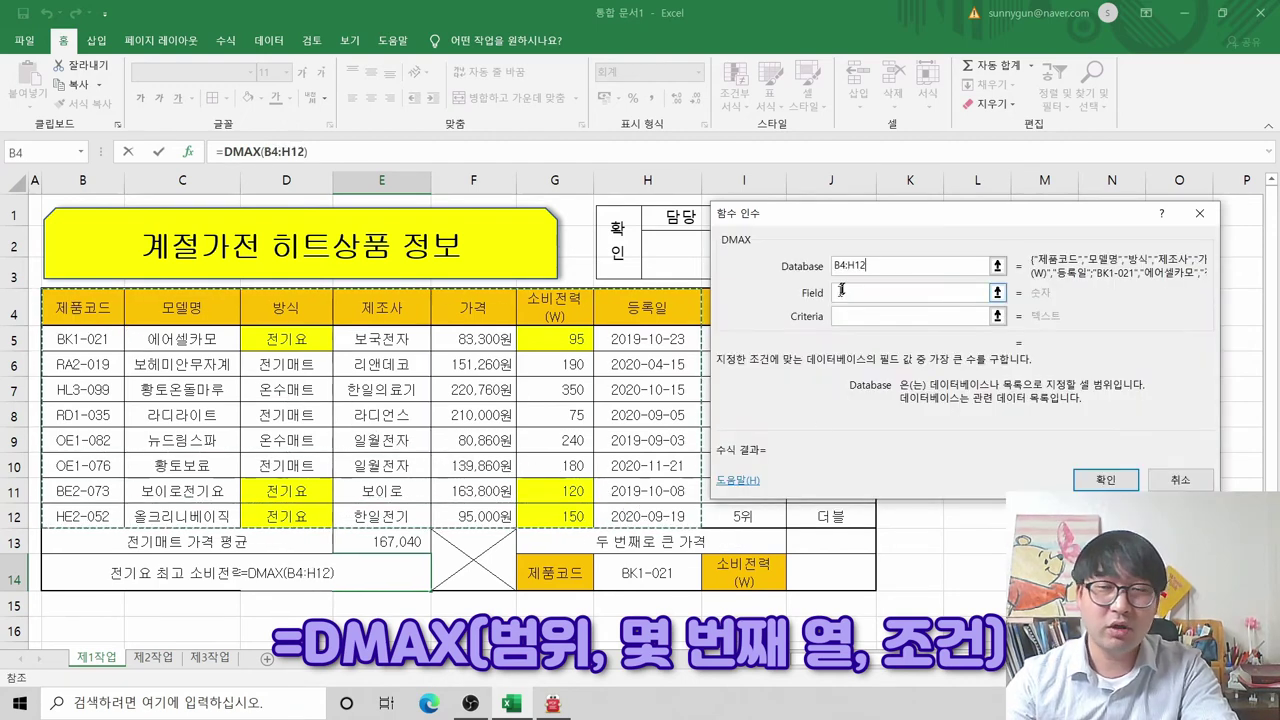
{"action": "left_click", "coordinate": [872, 293]}
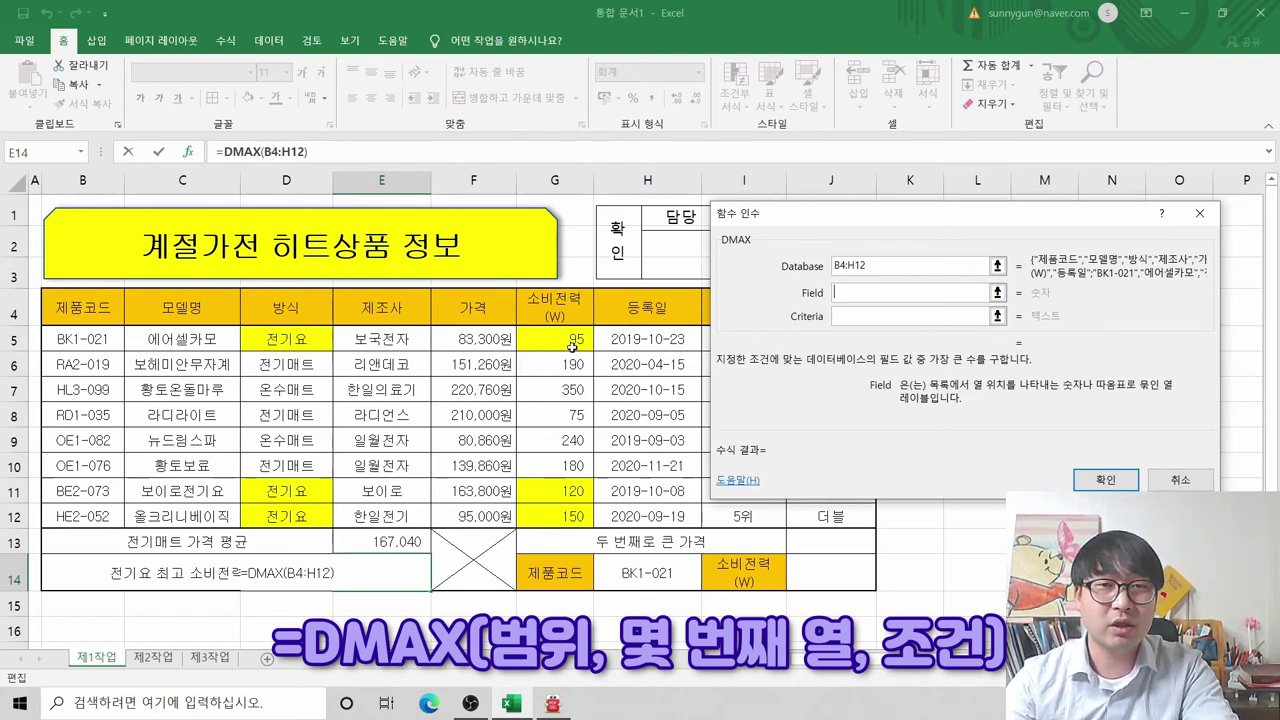
{"action": "double_click", "coordinate": [845, 268]}
{"action": "key", "text": "BackSpace"}
{"action": "left_click_drag", "start_coordinate": [55, 313], "coordinate": [666, 508]}
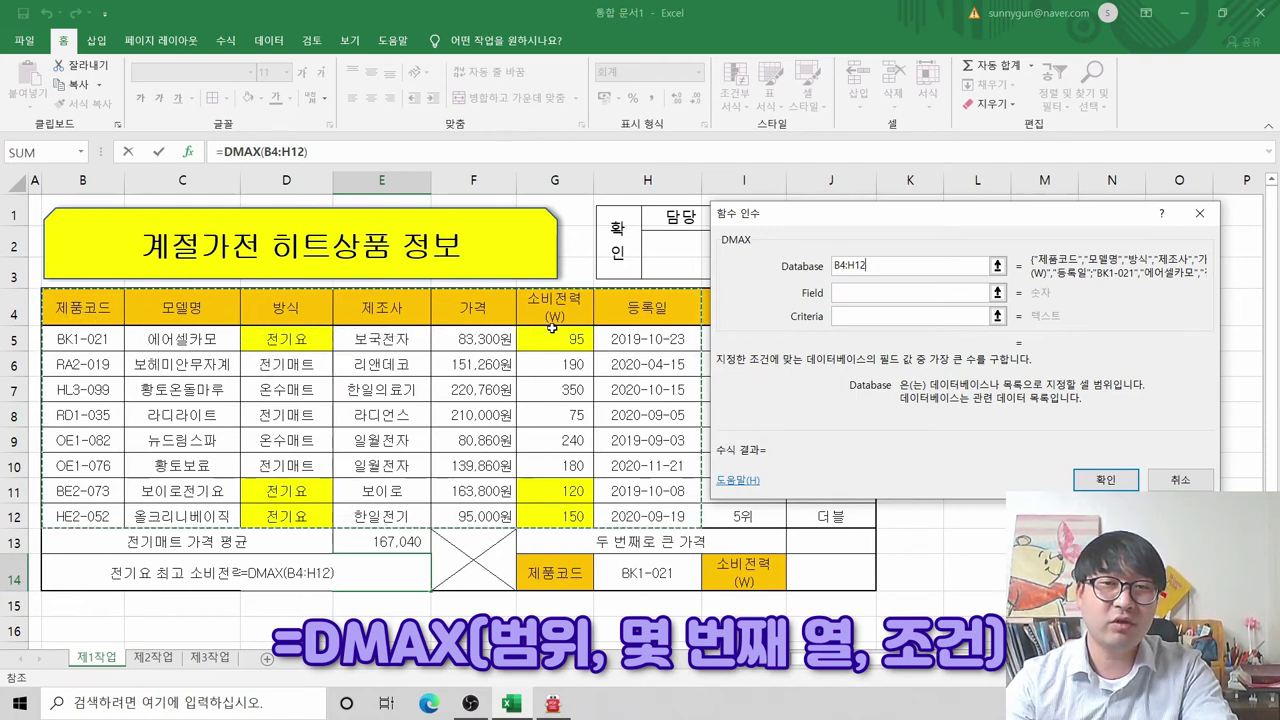
Step: Set the DMAX field to 6 and its criteria to the 방식 header and 전기요 cell, D4:D5
{"action": "left_click", "coordinate": [855, 295]}
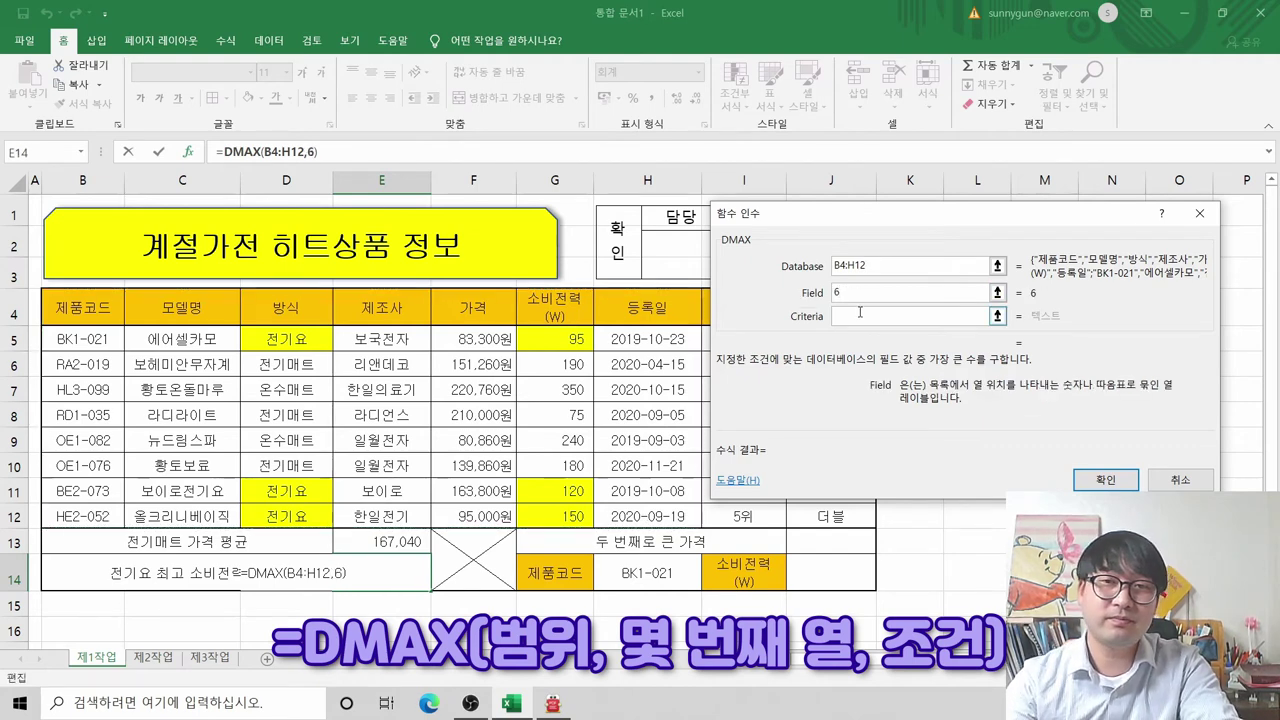
{"action": "left_click", "coordinate": [860, 315]}
{"action": "left_click_drag", "start_coordinate": [286, 312], "coordinate": [310, 352]}
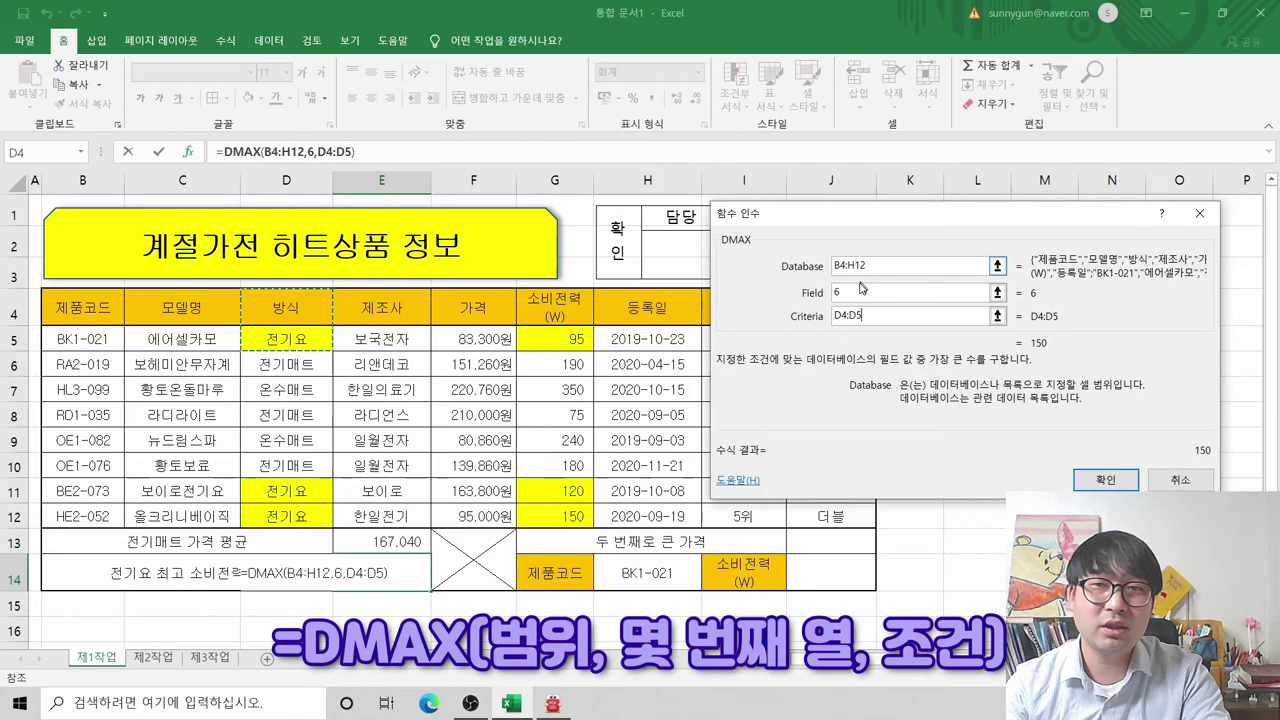
Step: Accept the DMAX formula in E14, and strike through task (4) in the GE02-06A exam PDF
{"action": "left_click", "coordinate": [1107, 480]}
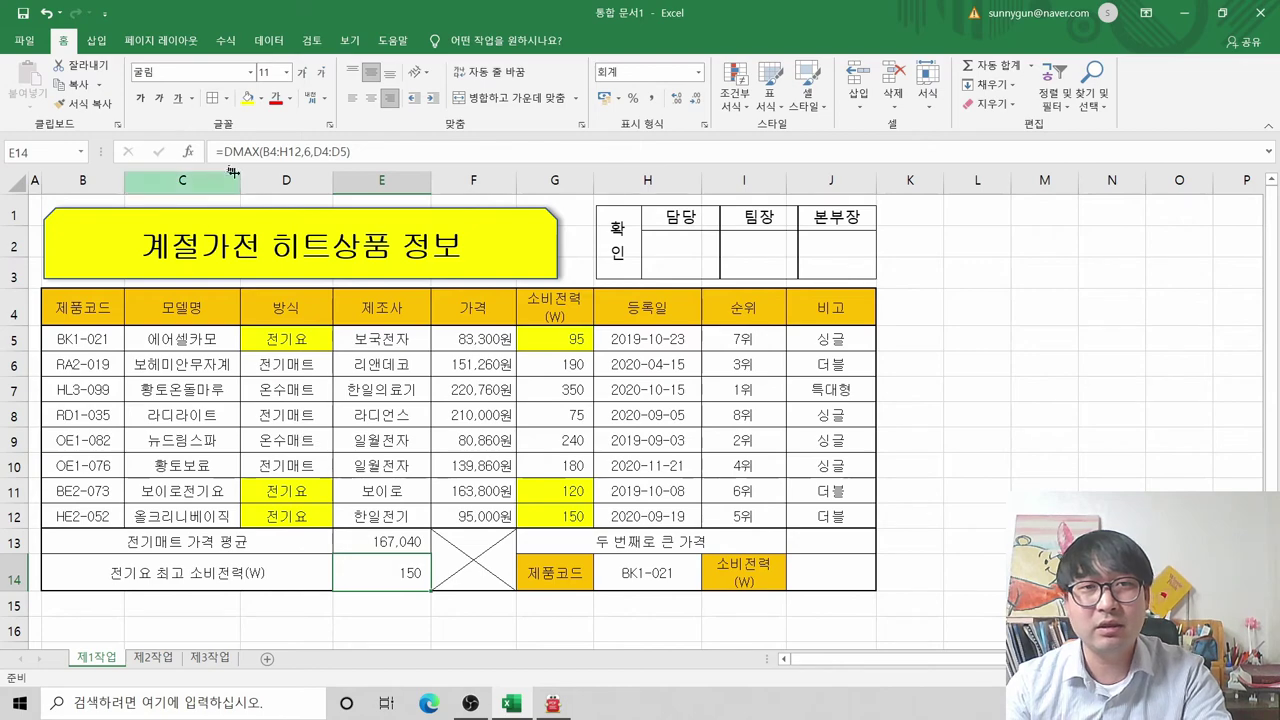
{"action": "key", "text": "alt+Tab"}
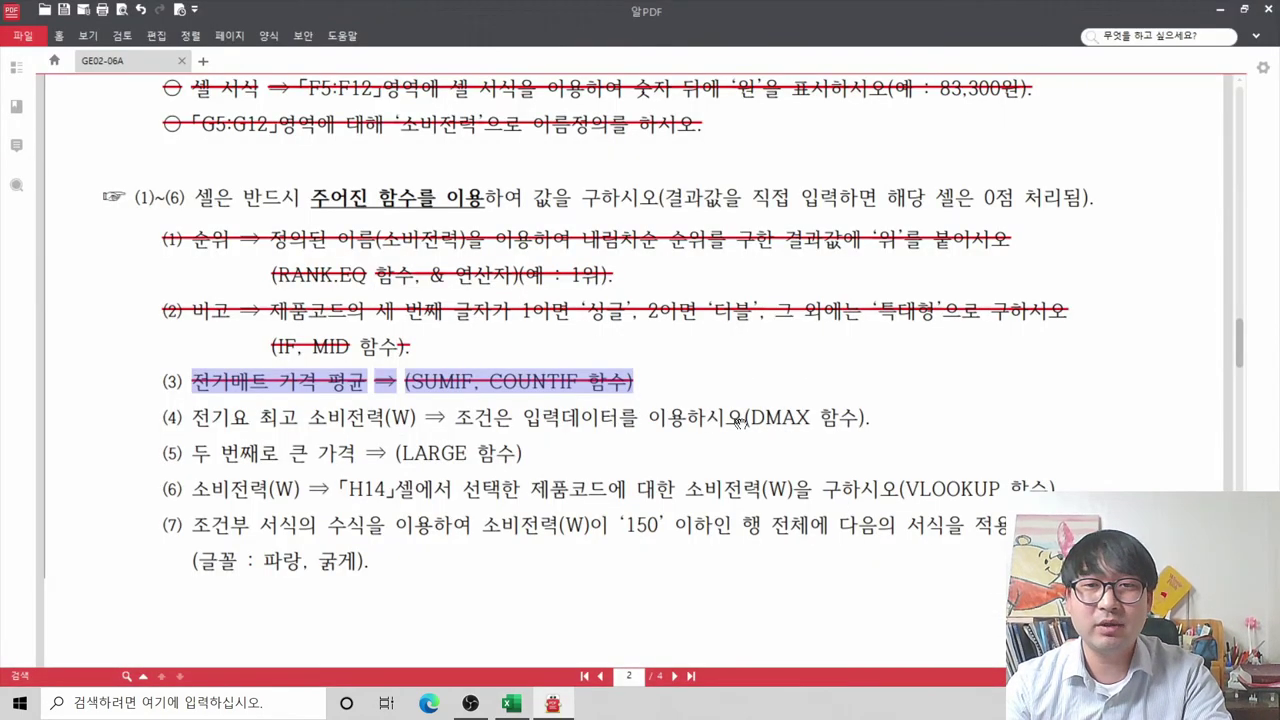
{"action": "key", "text": "alt+Tab"}
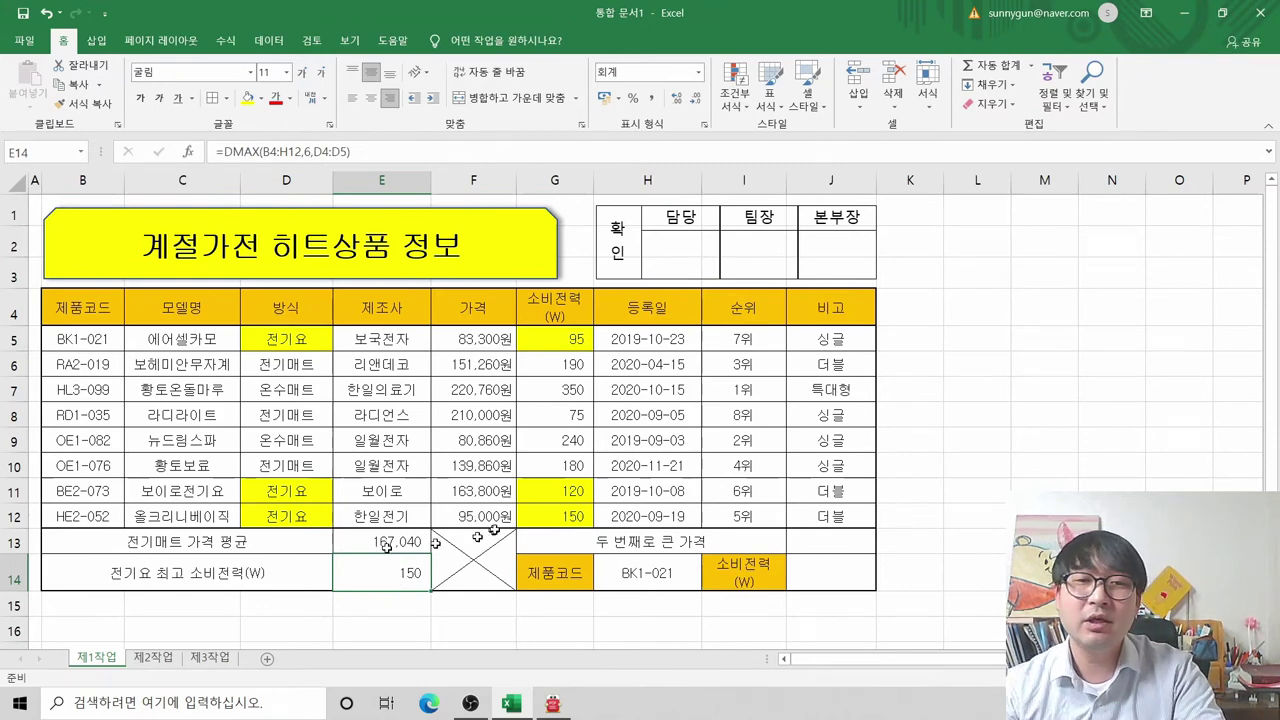
{"action": "key", "text": "alt+Tab"}
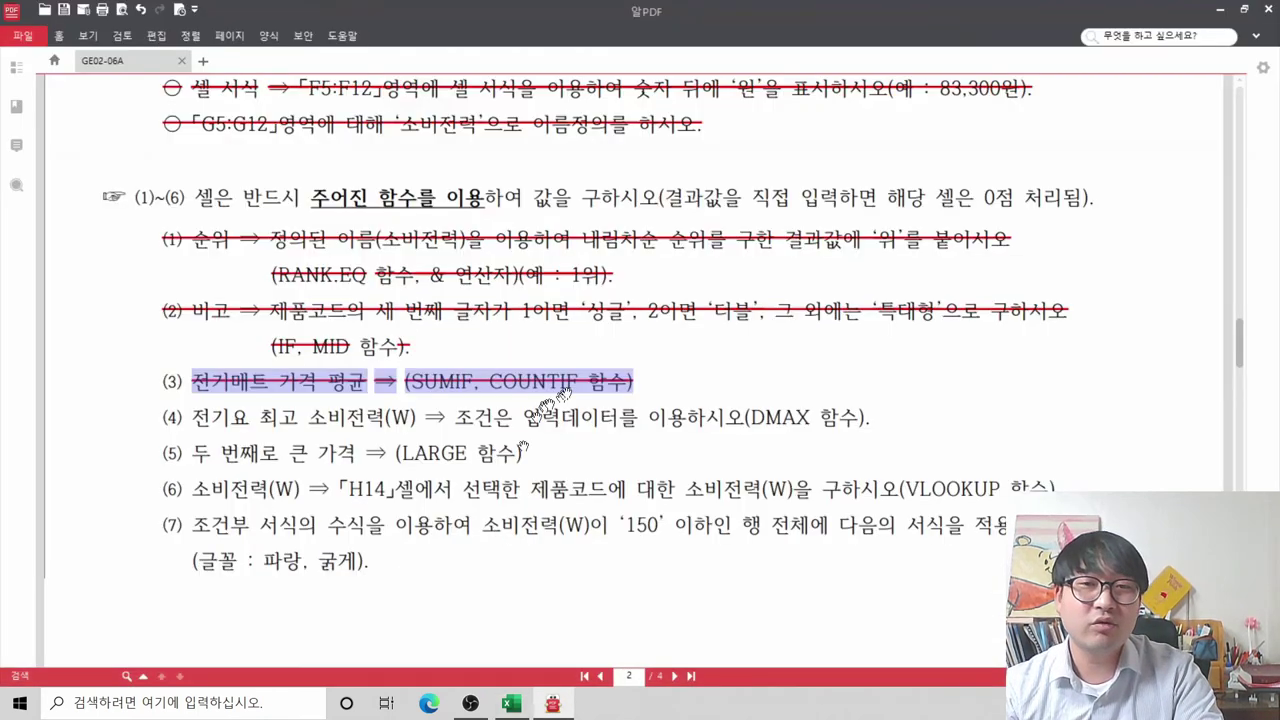
{"action": "left_click_drag", "start_coordinate": [189, 418], "coordinate": [843, 414]}
{"action": "right_click", "coordinate": [843, 414]}
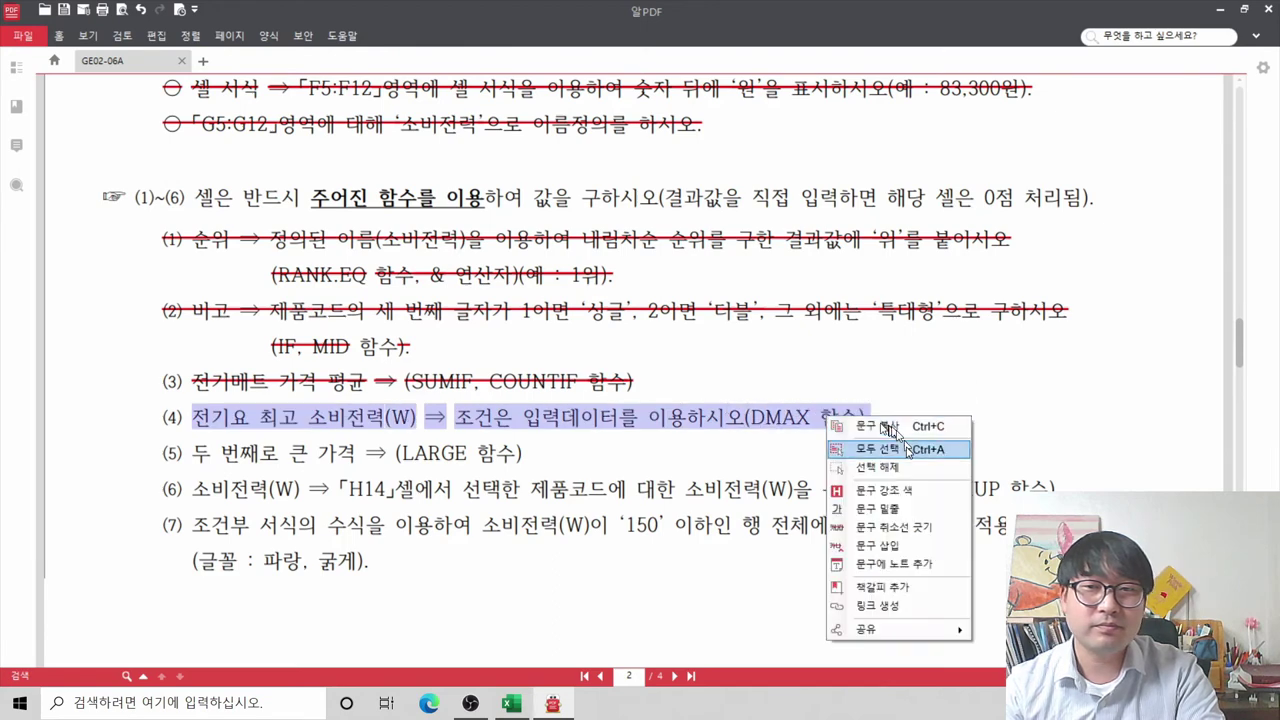
{"action": "left_click", "coordinate": [900, 524]}
{"action": "left_click", "coordinate": [220, 478]}
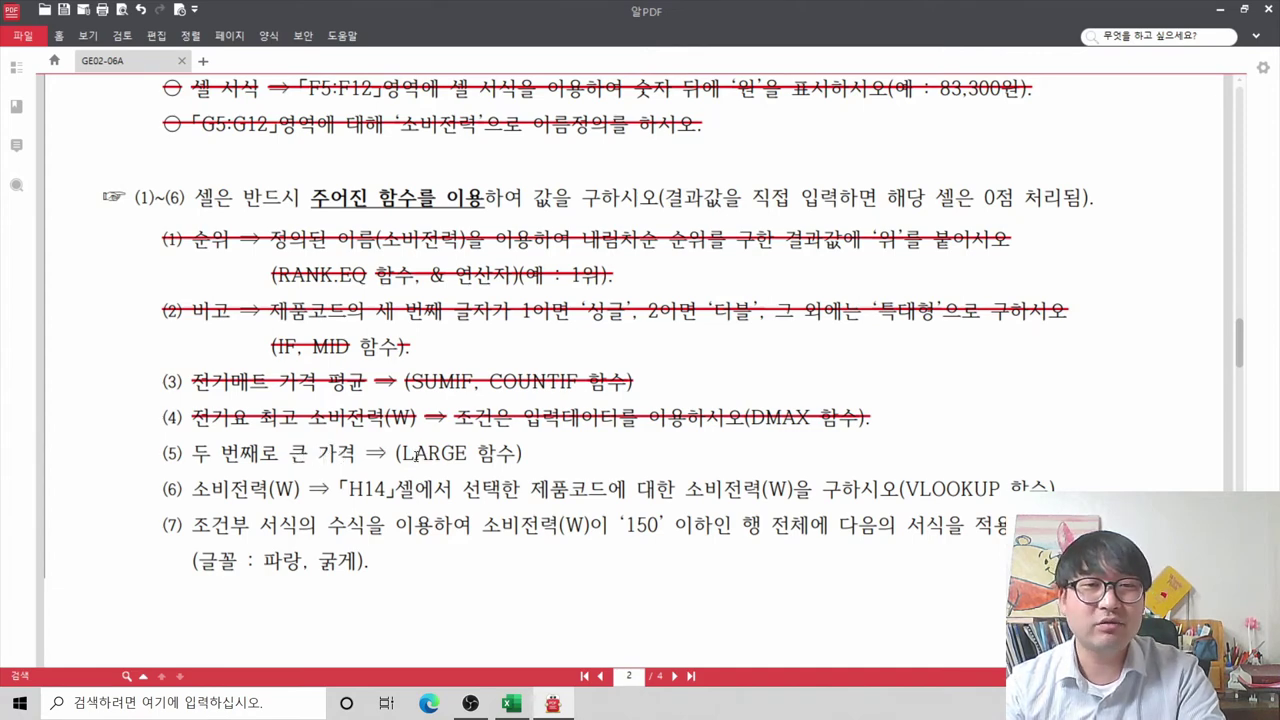
Step: Return to the Excel workbook and remove the yellow fill from the table cells C5:H12
{"action": "key", "text": "alt+Tab"}
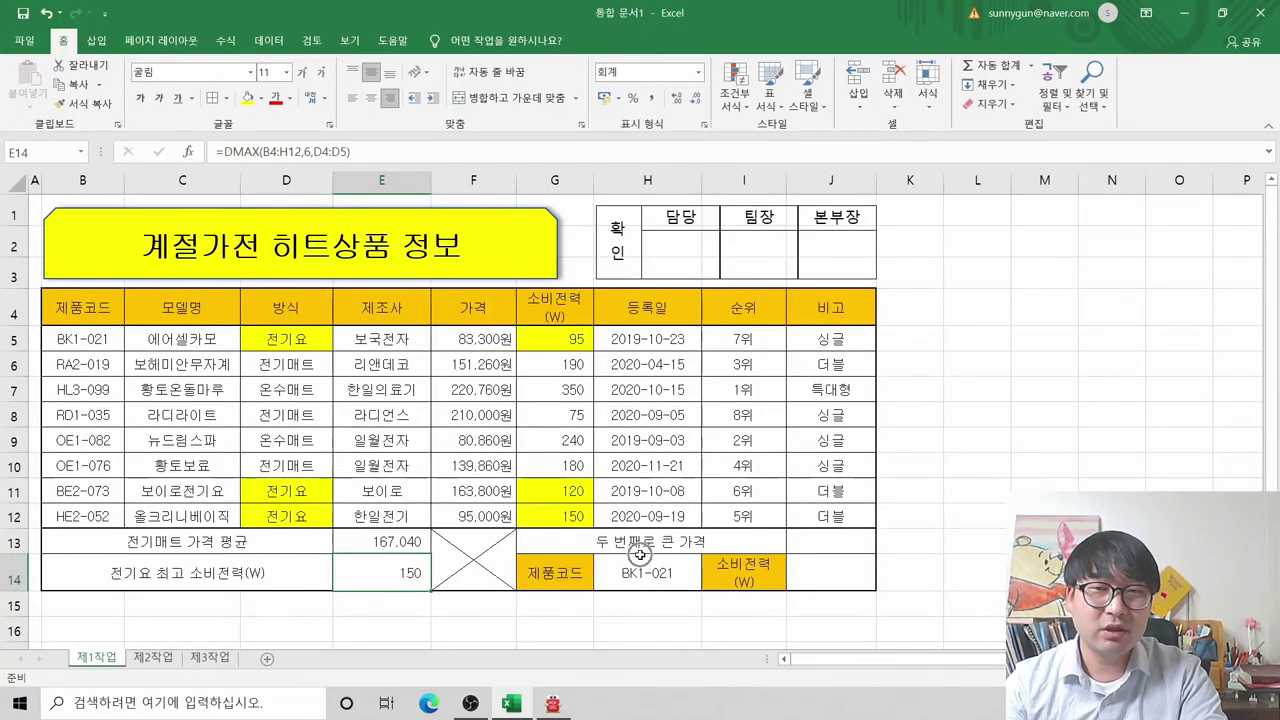
{"action": "left_click", "coordinate": [819, 541]}
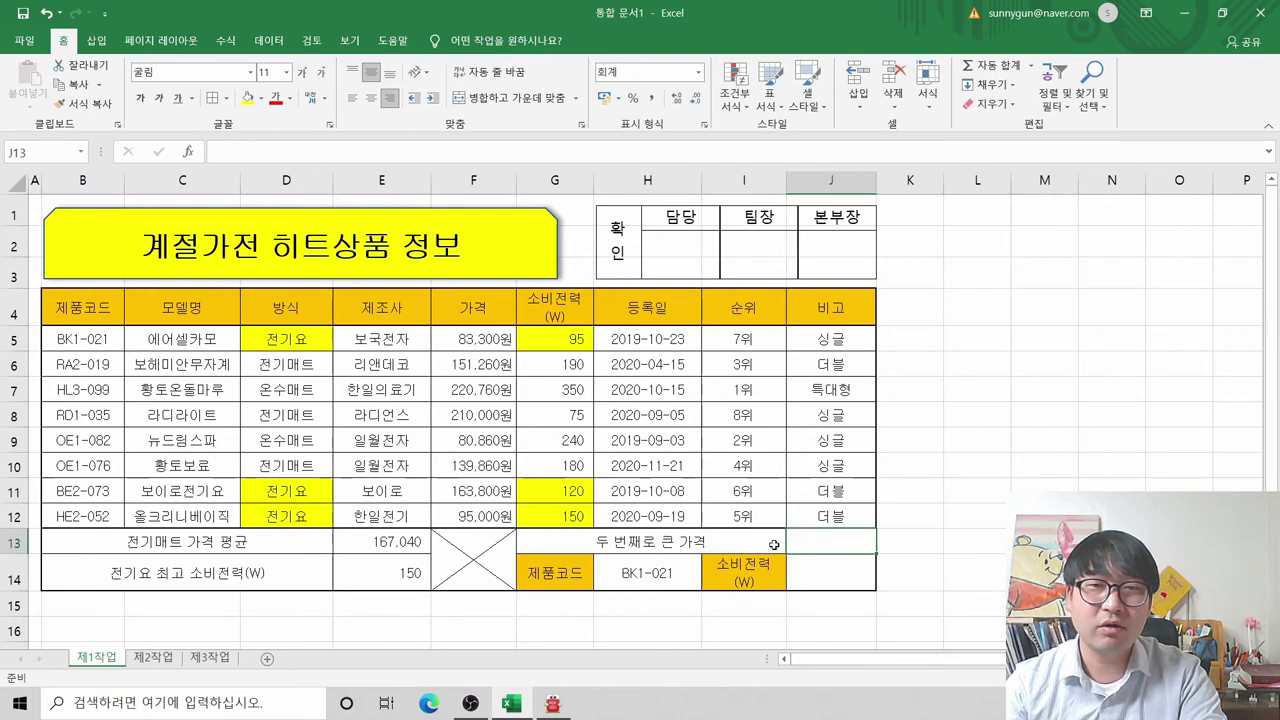
{"action": "left_click_drag", "start_coordinate": [180, 342], "coordinate": [643, 508]}
{"action": "left_click", "coordinate": [259, 98]}
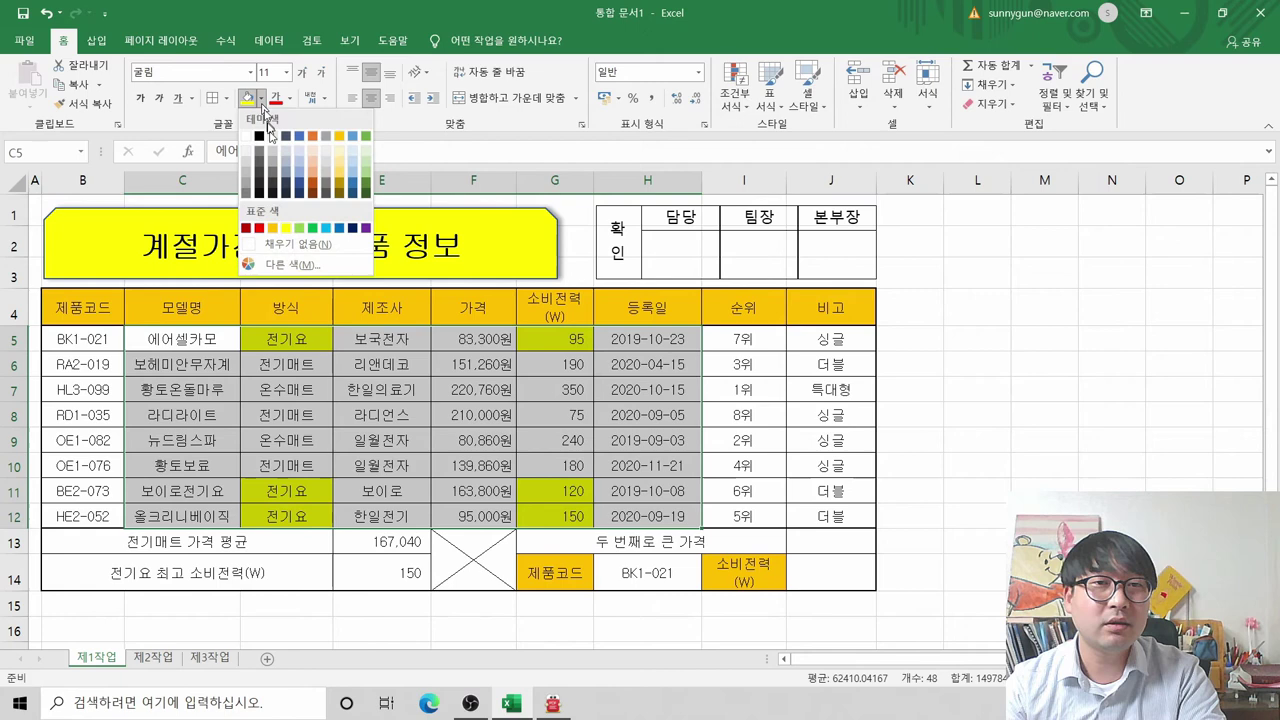
{"action": "left_click", "coordinate": [287, 242]}
{"action": "left_click", "coordinate": [648, 400]}
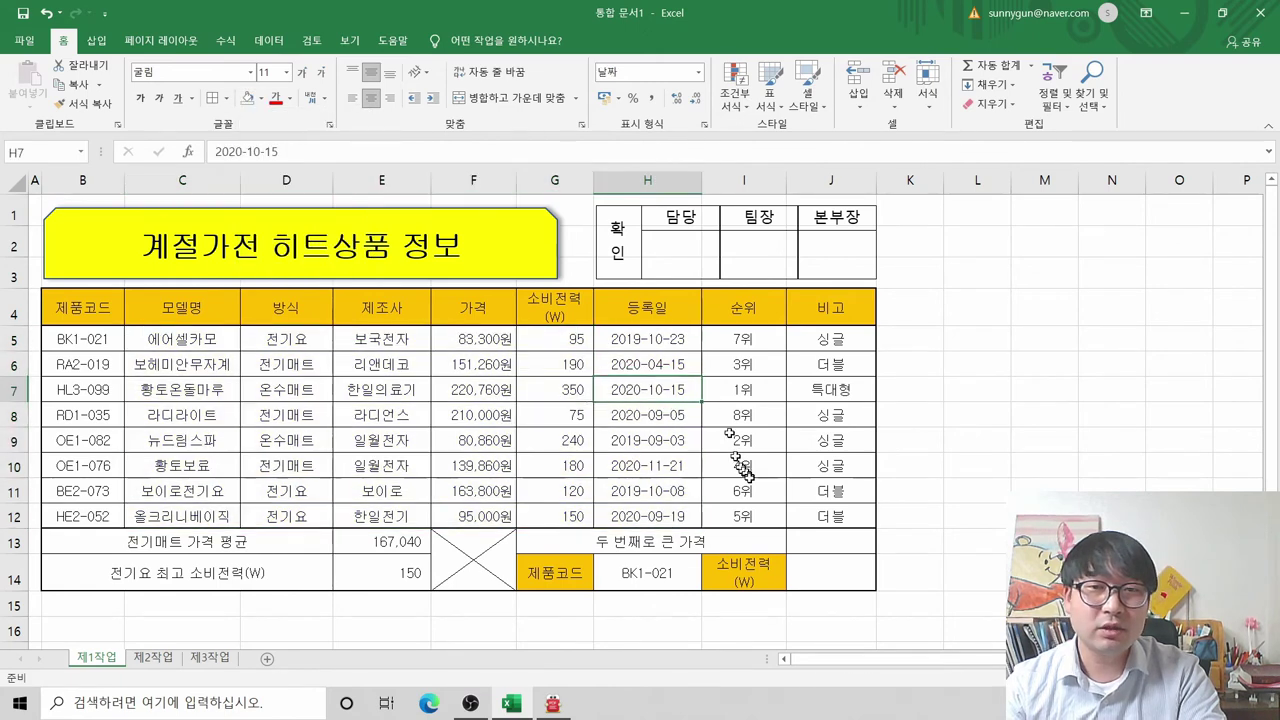
Step: Start a LARGE function in J13 for the second-largest price and open its function arguments
{"action": "left_click", "coordinate": [812, 538]}
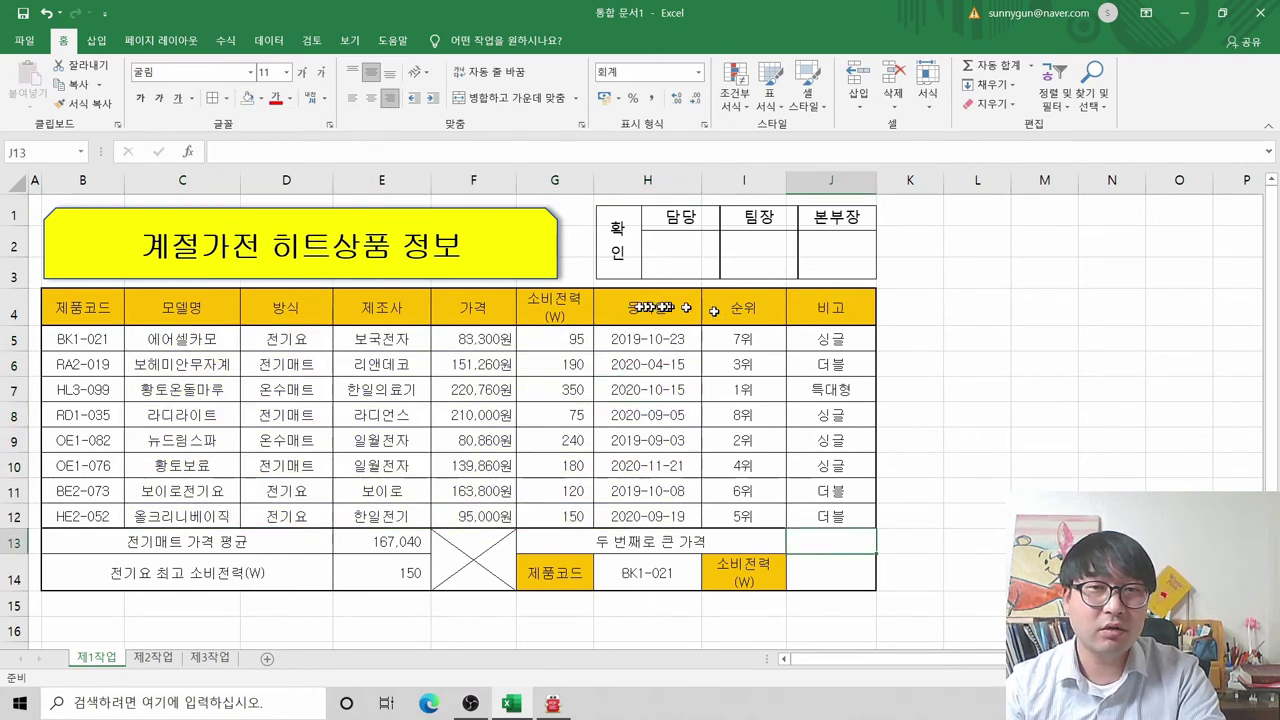
{"action": "left_click_drag", "start_coordinate": [480, 339], "coordinate": [527, 511]}
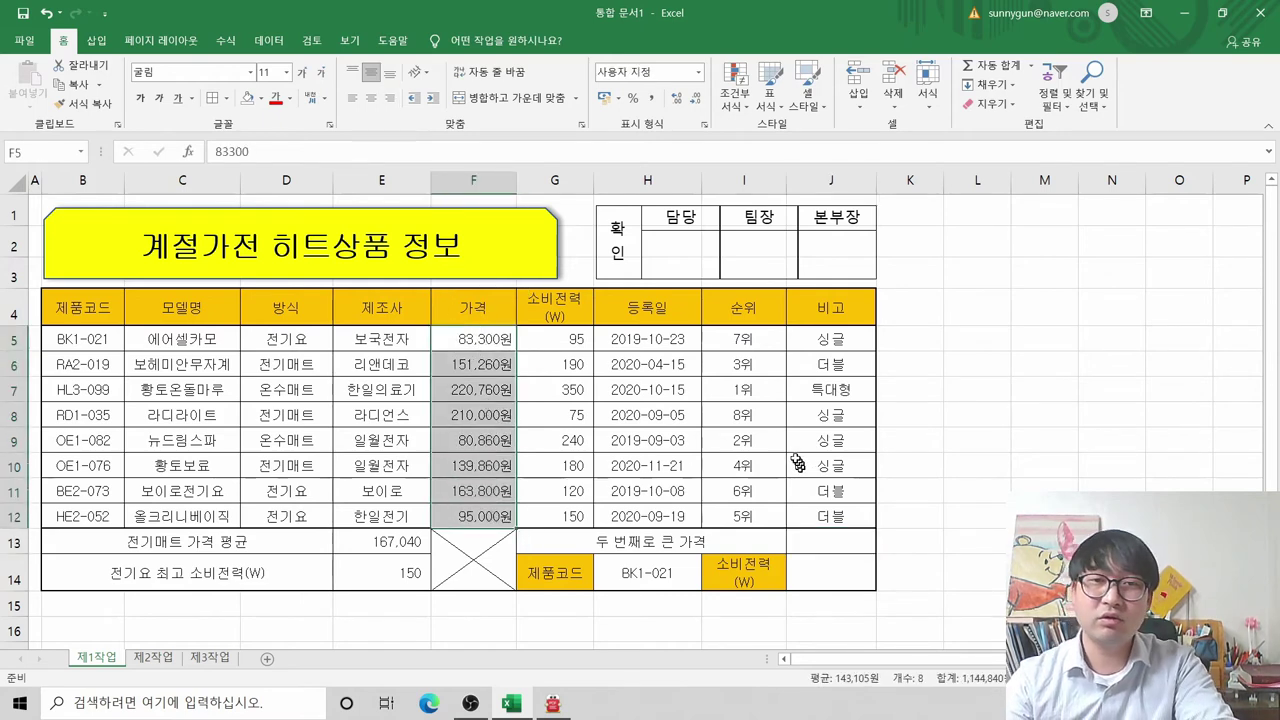
{"action": "left_click", "coordinate": [818, 540]}
{"action": "key", "text": "alt+Tab"}
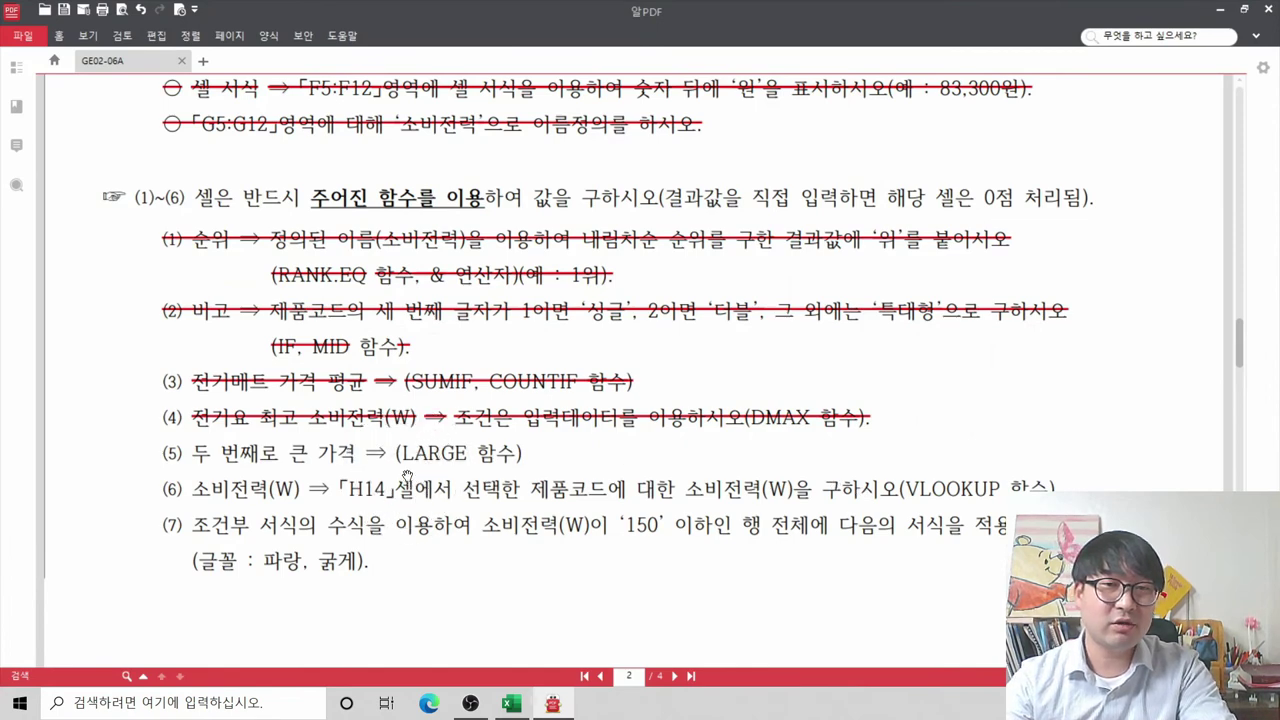
{"action": "key", "text": "alt+Tab"}
{"action": "type", "text": "=la"}
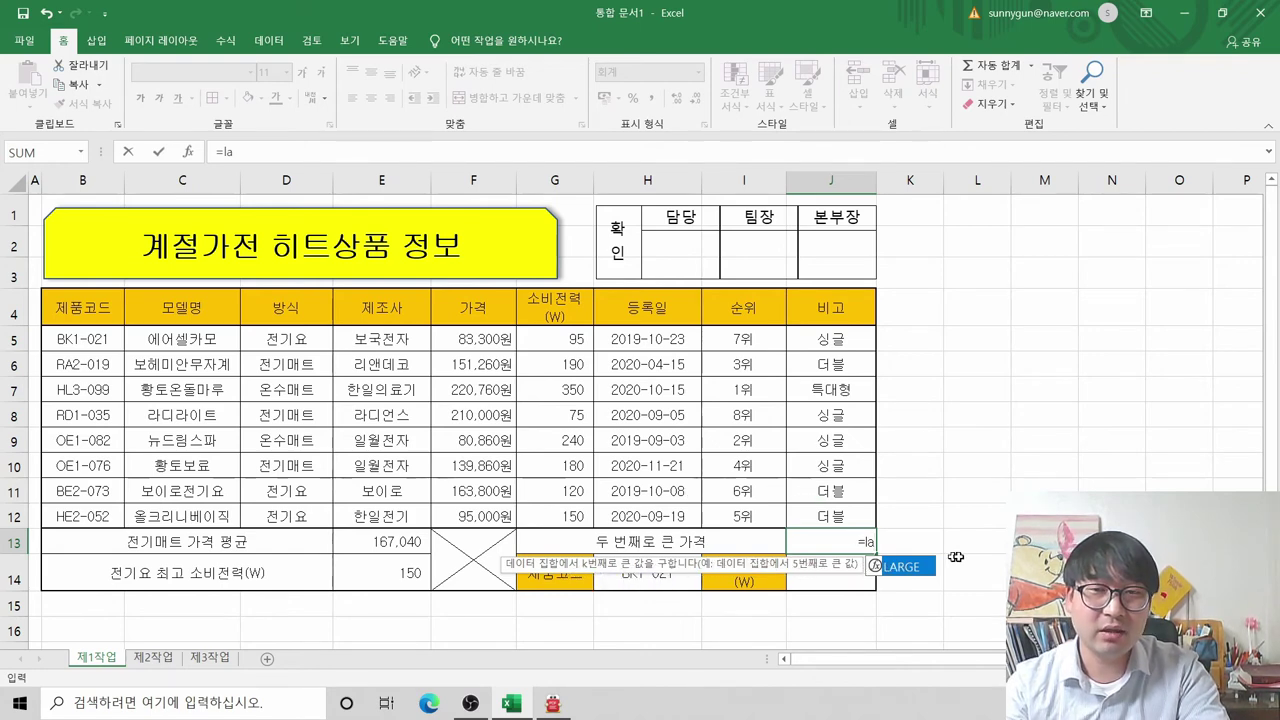
{"action": "double_click", "coordinate": [900, 567]}
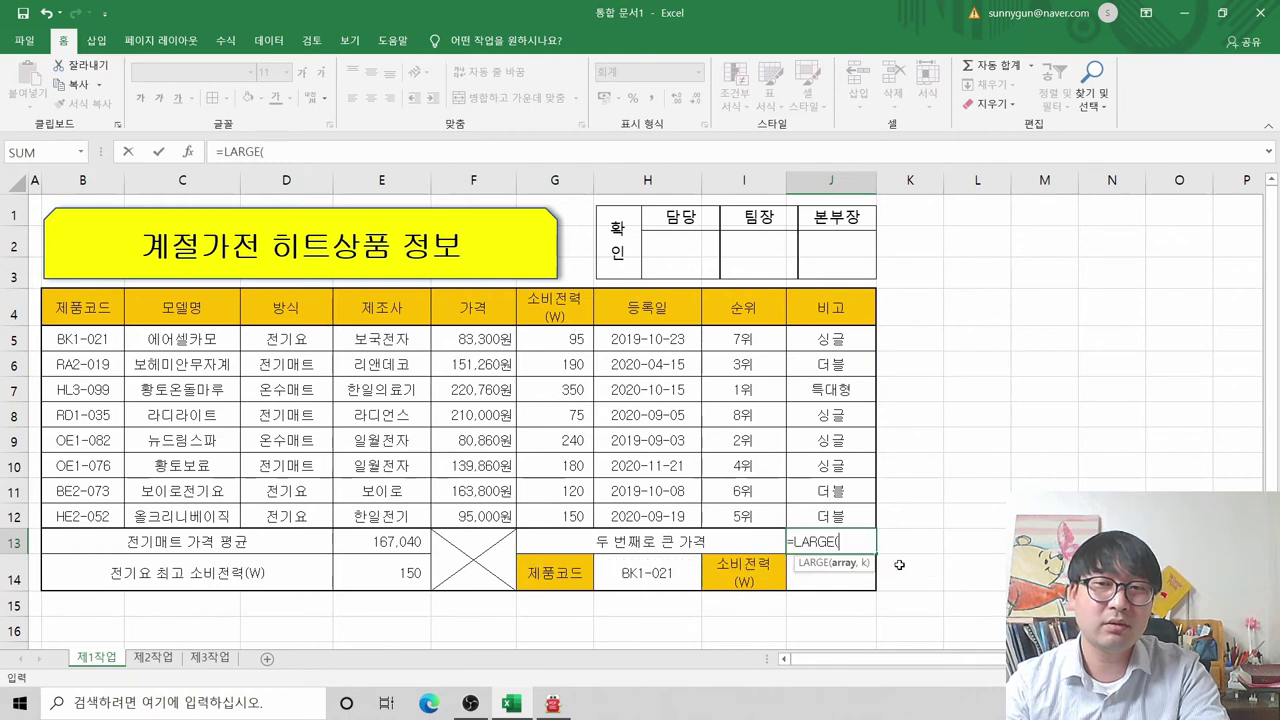
{"action": "left_click", "coordinate": [191, 152]}
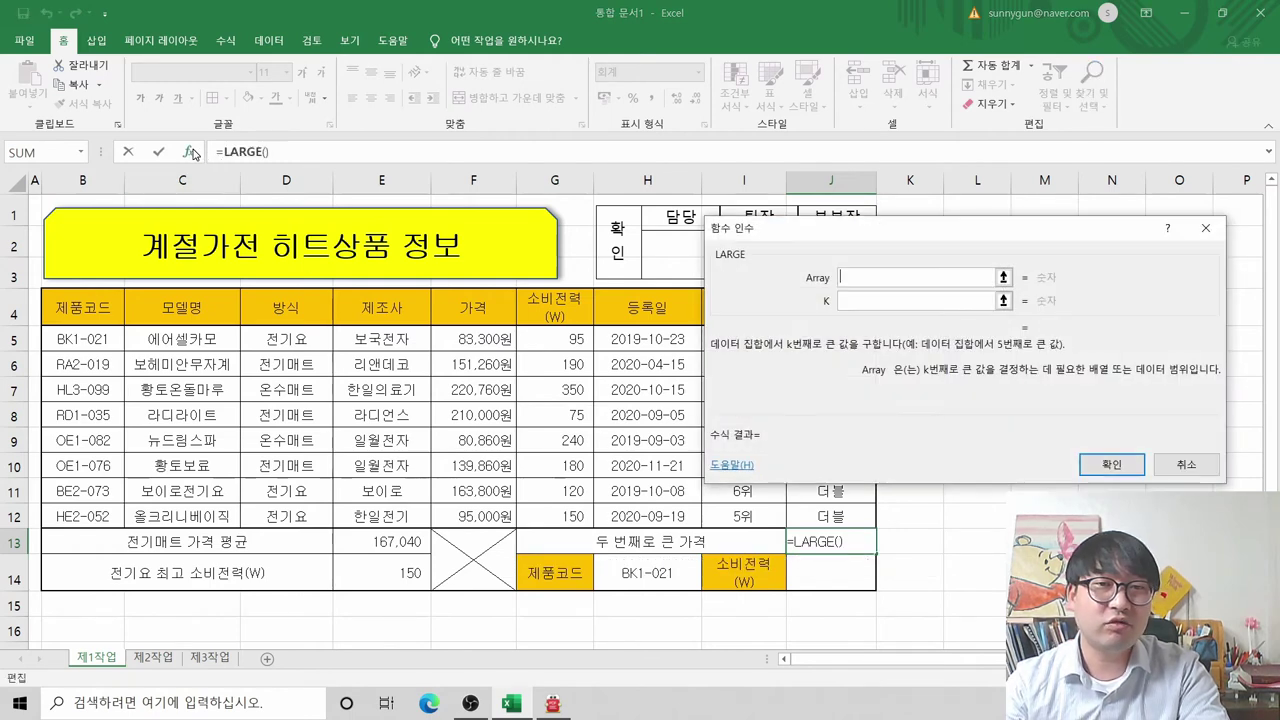
Step: Set the LARGE array to the prices F5:F12 and K to 2, and accept the formula
{"action": "left_click_drag", "start_coordinate": [875, 238], "coordinate": [743, 239]}
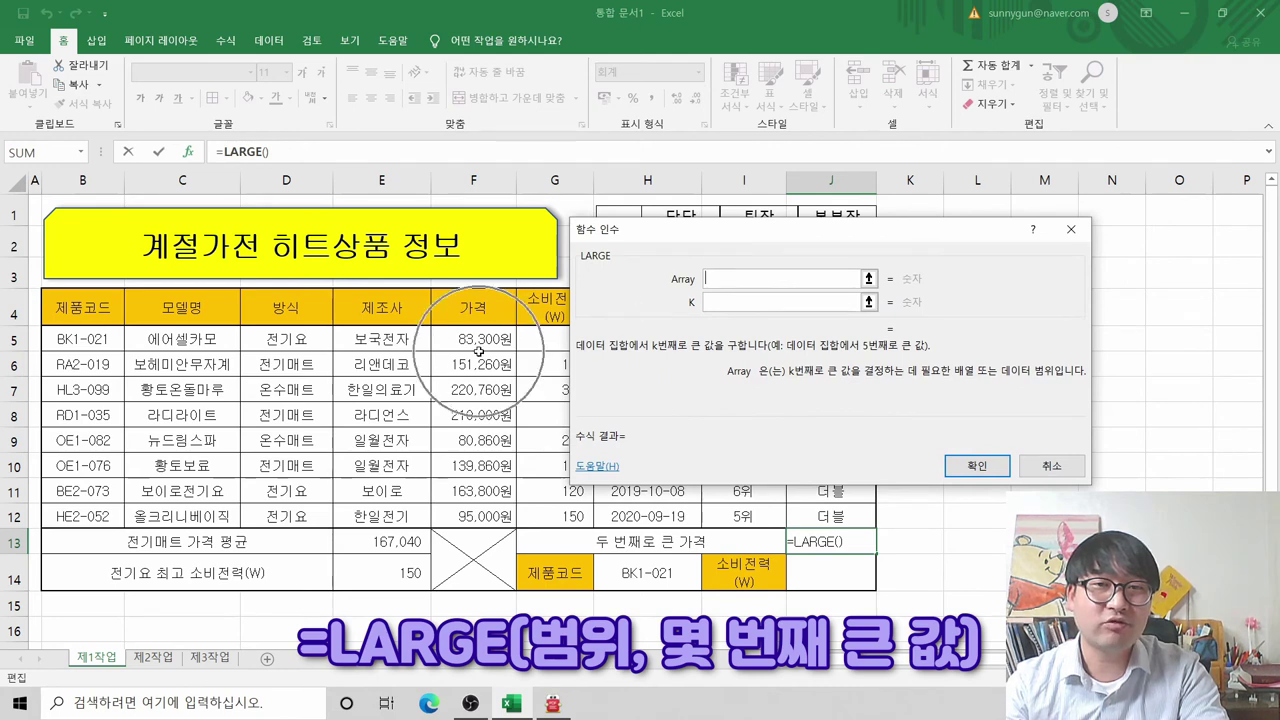
{"action": "left_click", "coordinate": [721, 276]}
{"action": "left_click_drag", "start_coordinate": [475, 339], "coordinate": [495, 514]}
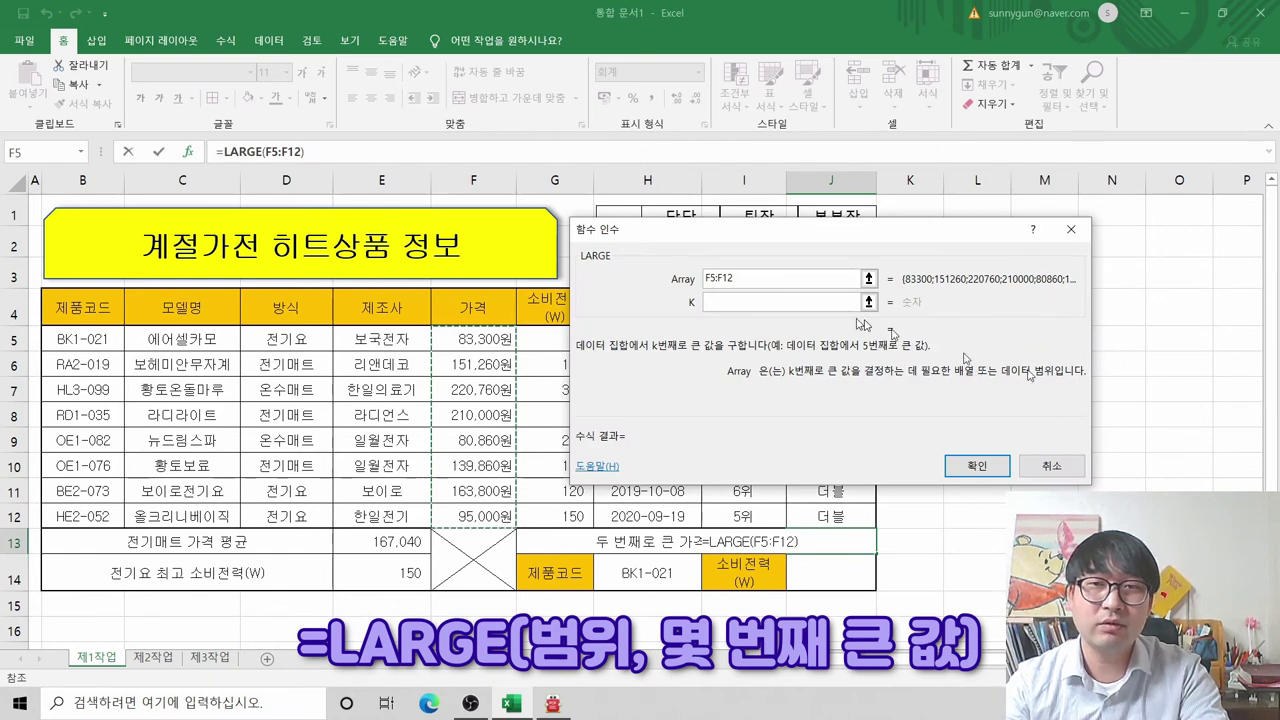
{"action": "left_click", "coordinate": [724, 302]}
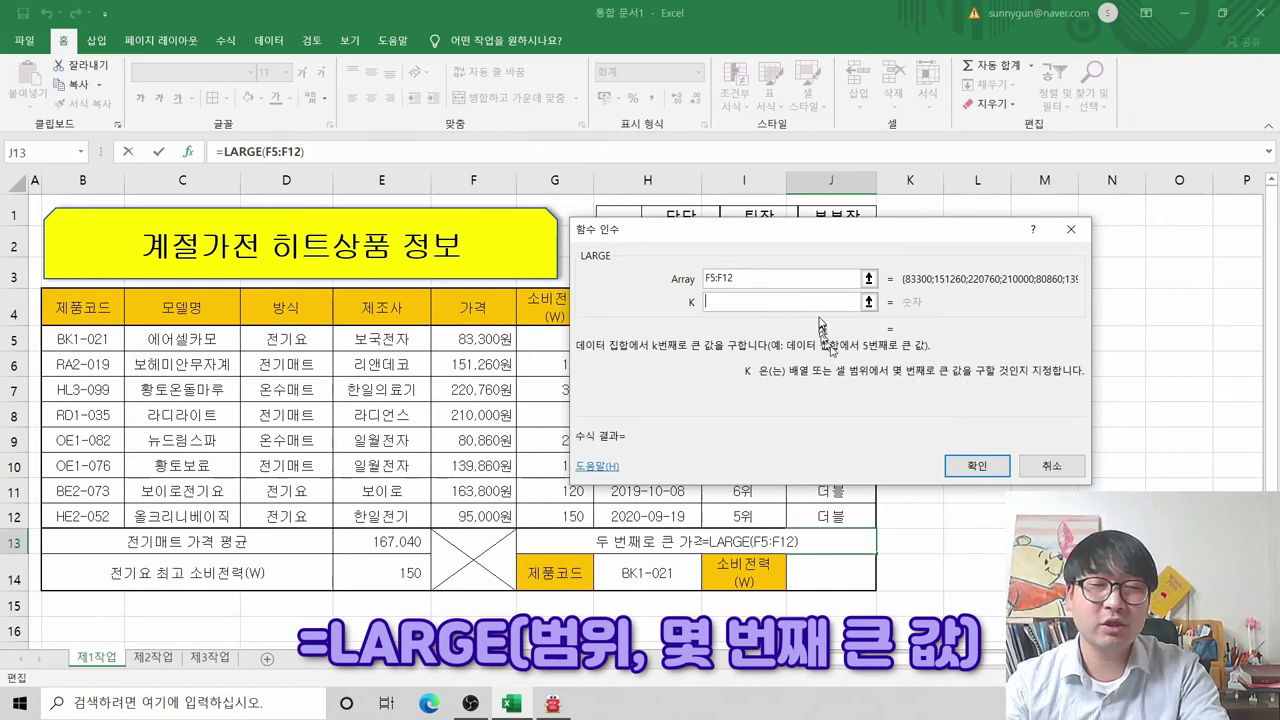
{"action": "key", "text": "alt+Tab"}
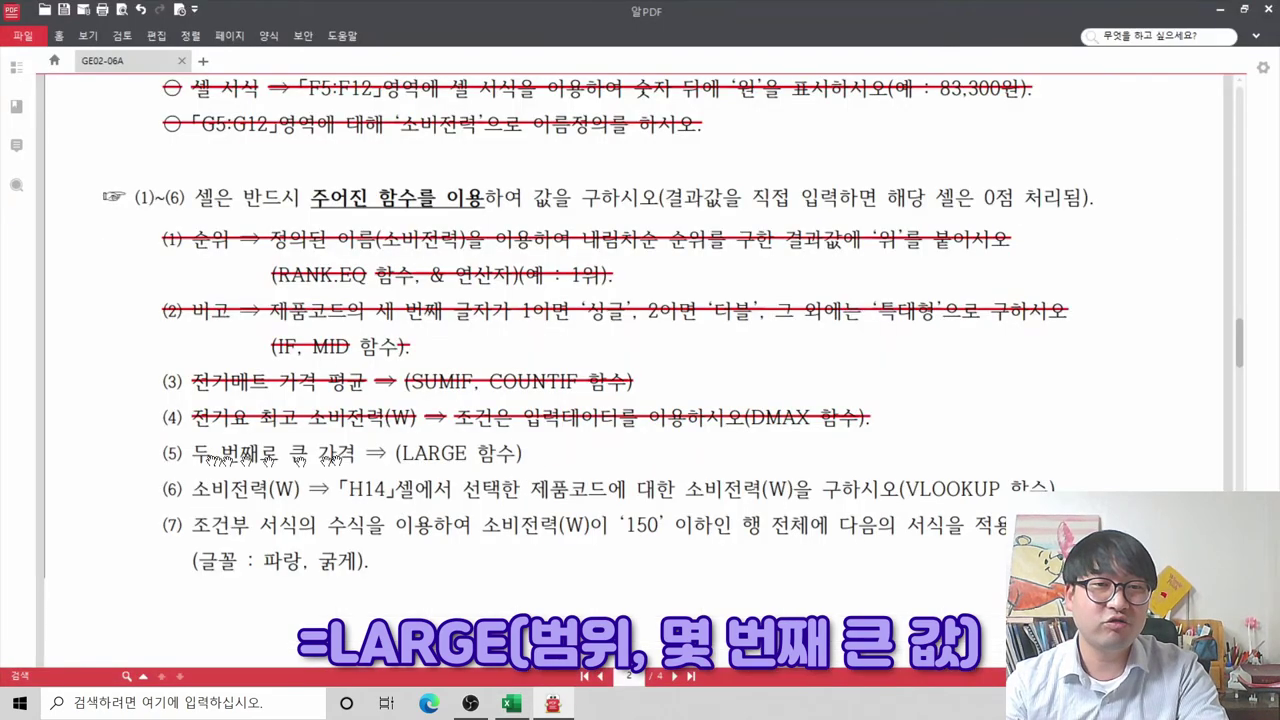
{"action": "key", "text": "alt+Tab"}
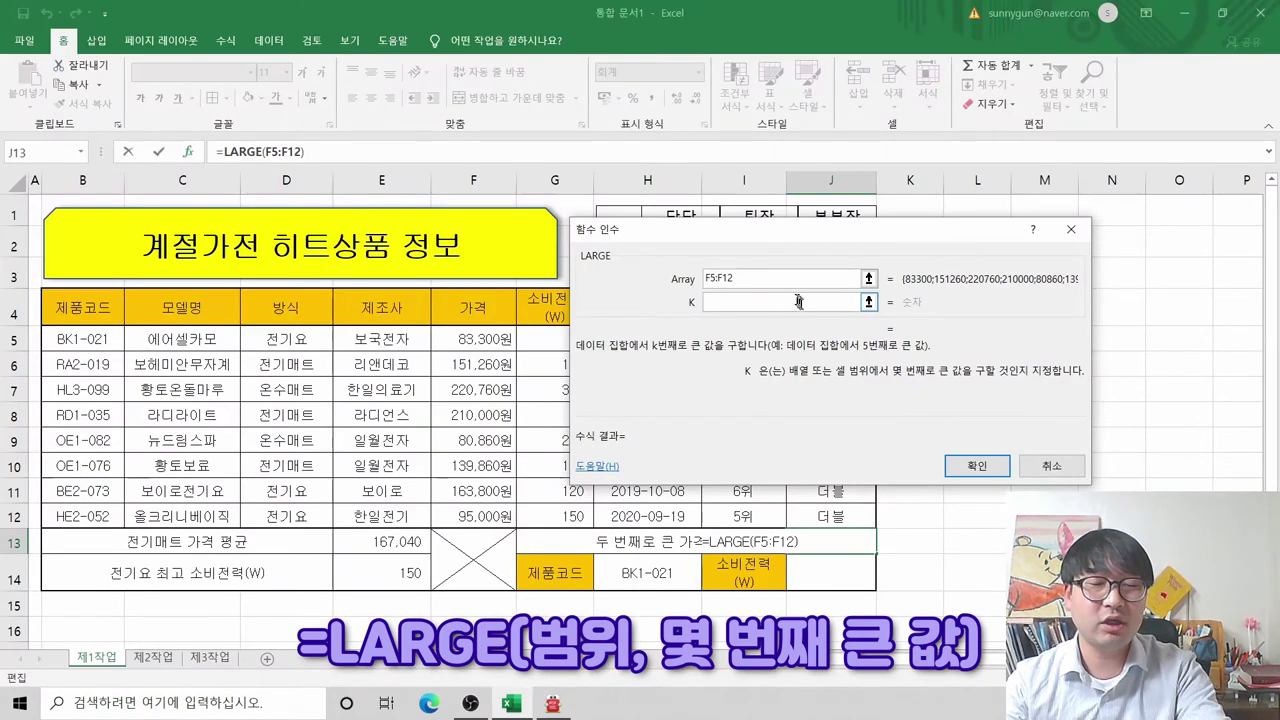
{"action": "left_click", "coordinate": [798, 300]}
{"action": "type", "text": "2"}
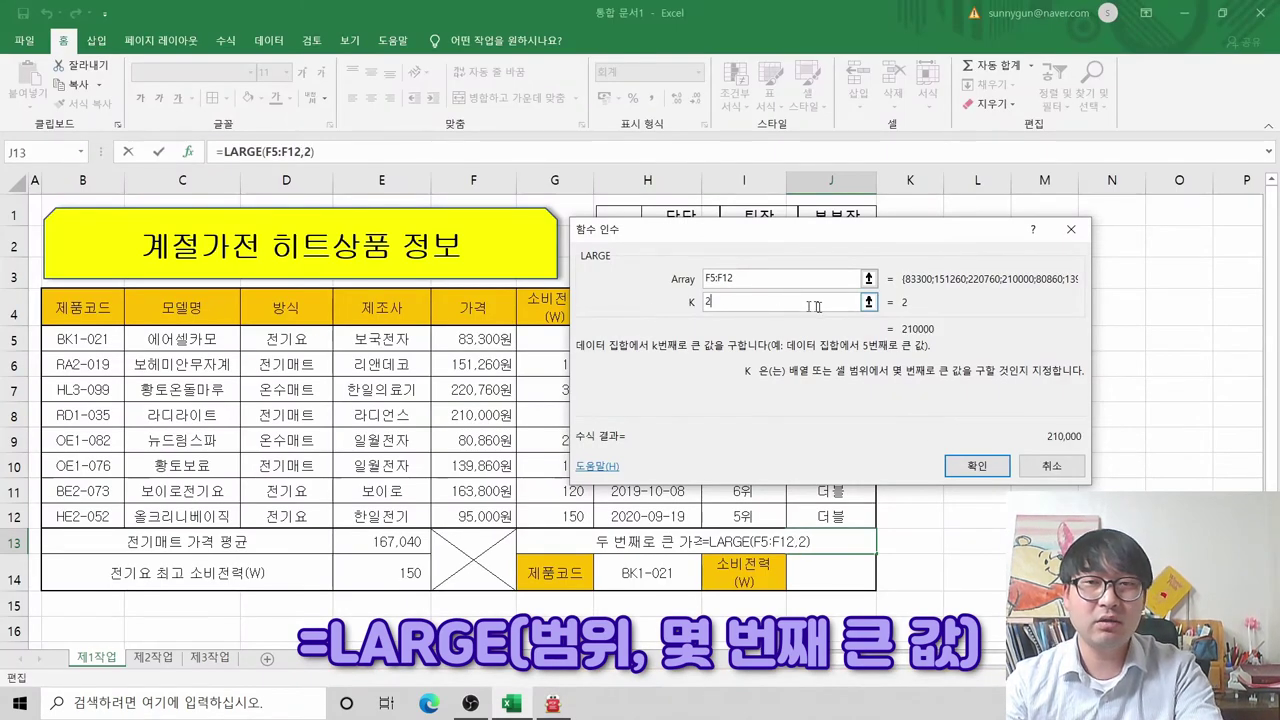
{"action": "left_click", "coordinate": [1003, 465]}
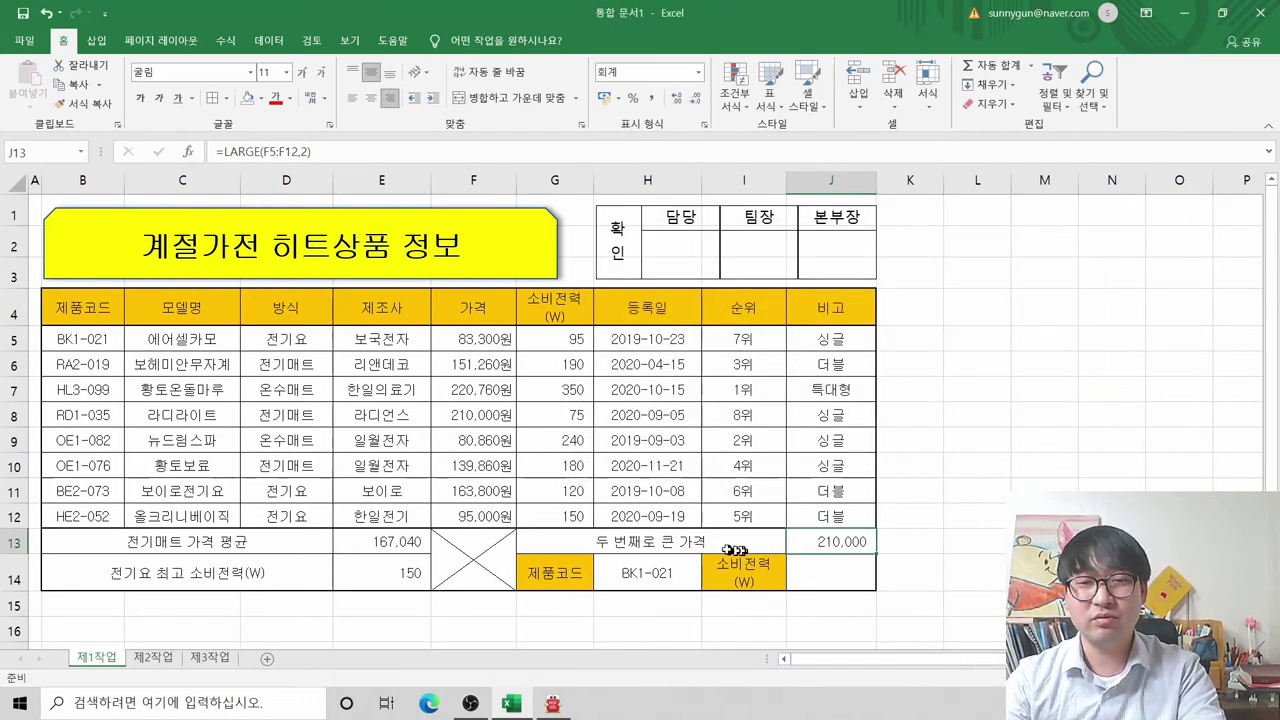
Step: Switch to the GE02-06A exam PDF and strike through task (5), the second-largest price with LARGE
{"action": "left_click", "coordinate": [824, 575]}
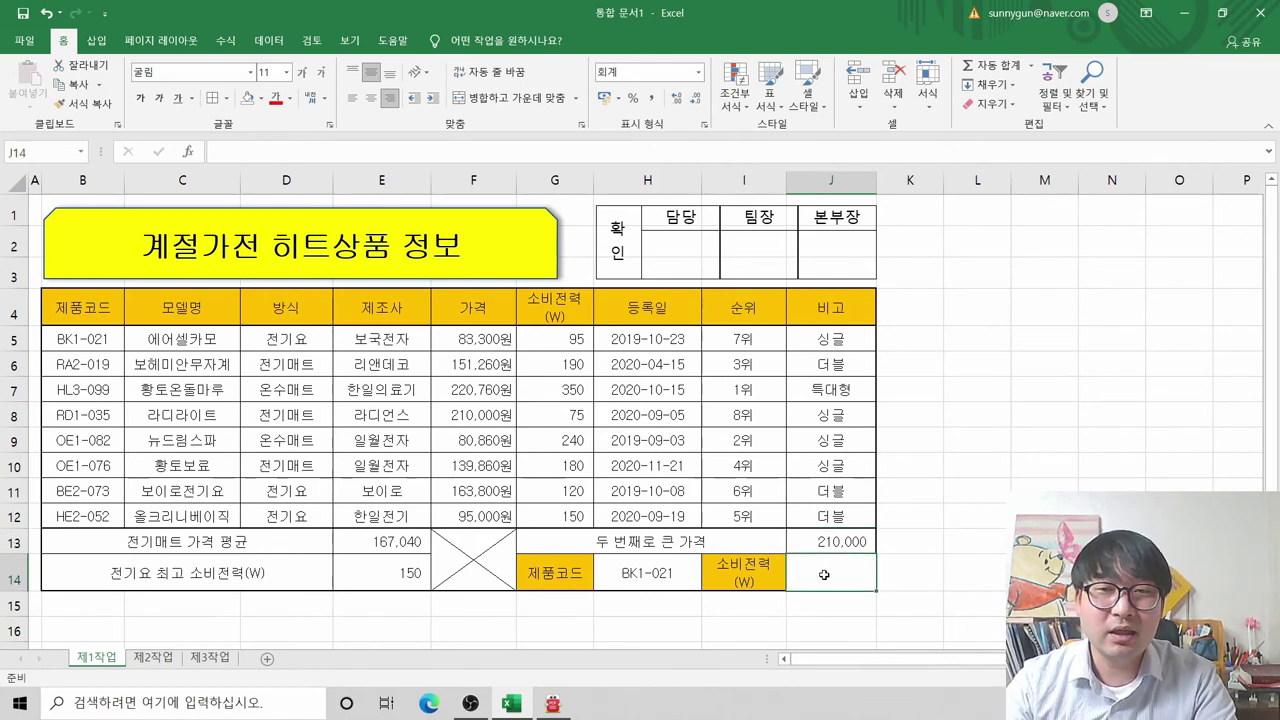
{"action": "key", "text": "alt+Tab"}
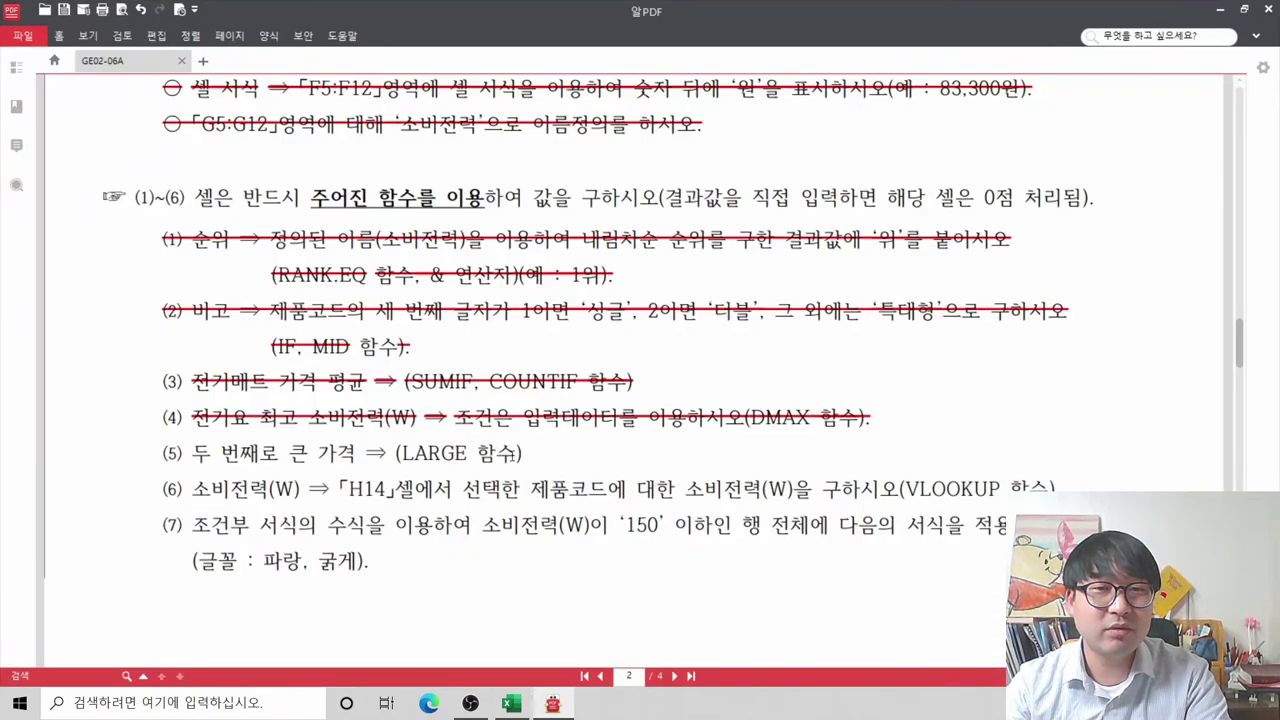
{"action": "left_click_drag", "start_coordinate": [196, 458], "coordinate": [524, 456]}
{"action": "right_click", "coordinate": [494, 462]}
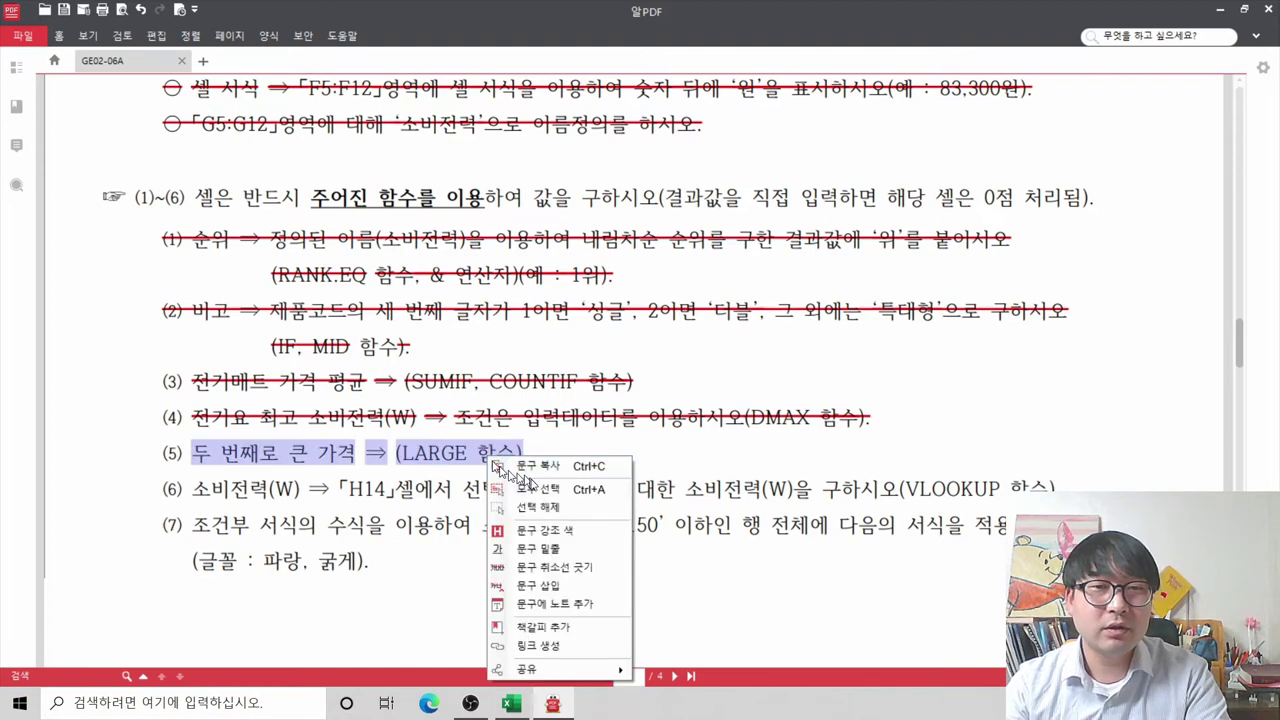
{"action": "left_click", "coordinate": [540, 567]}
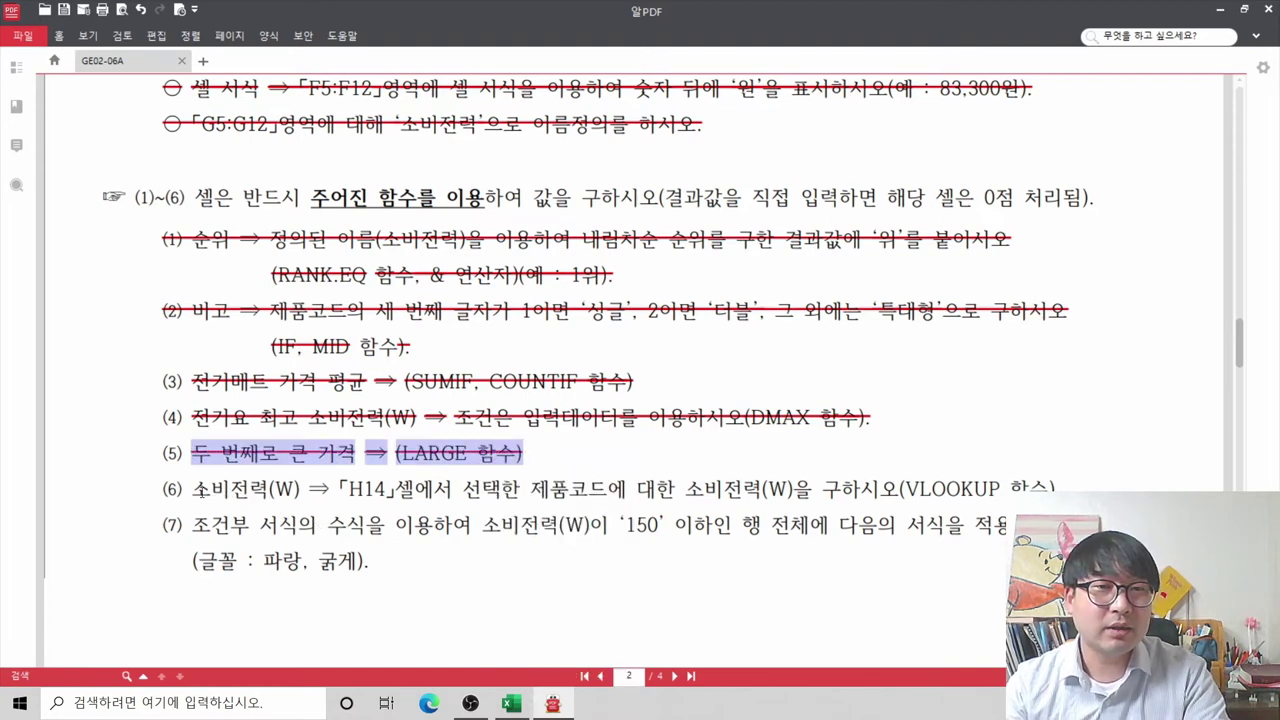
{"action": "left_click", "coordinate": [200, 489]}
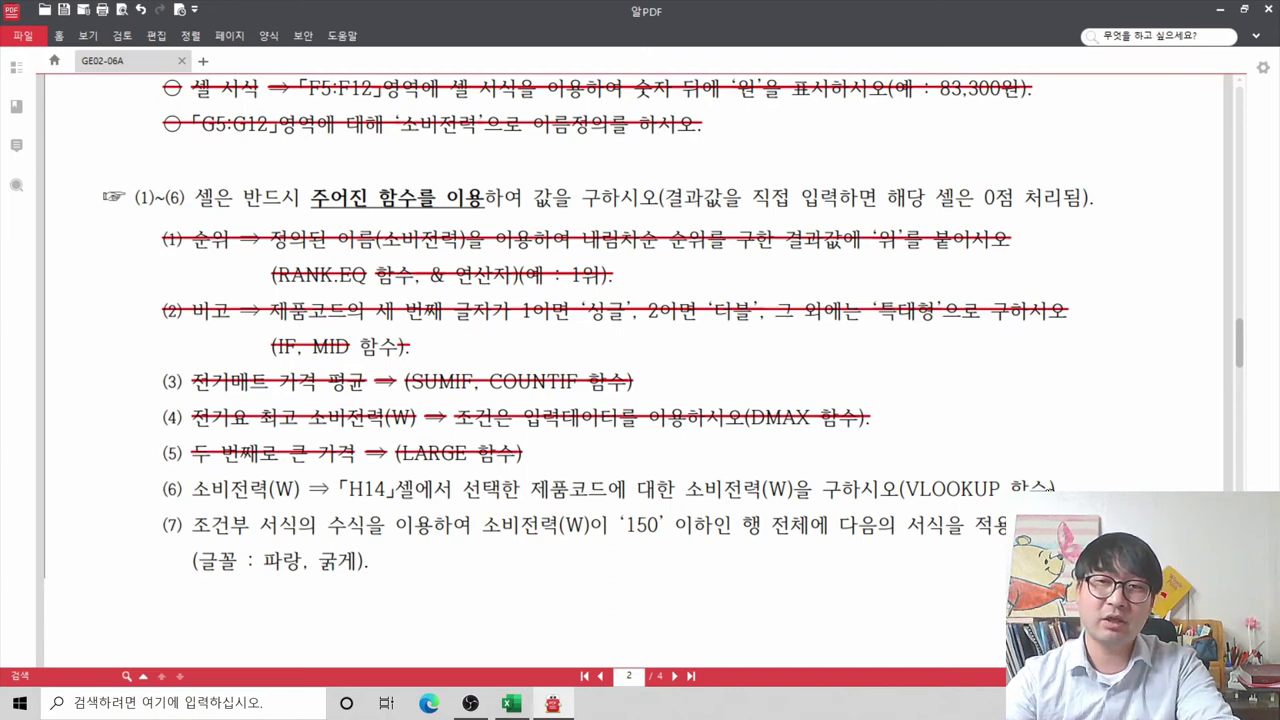
Step: Return to Excel and examine the product code choices offered in H14 for the power consumption lookup
{"action": "key", "text": "alt+Tab"}
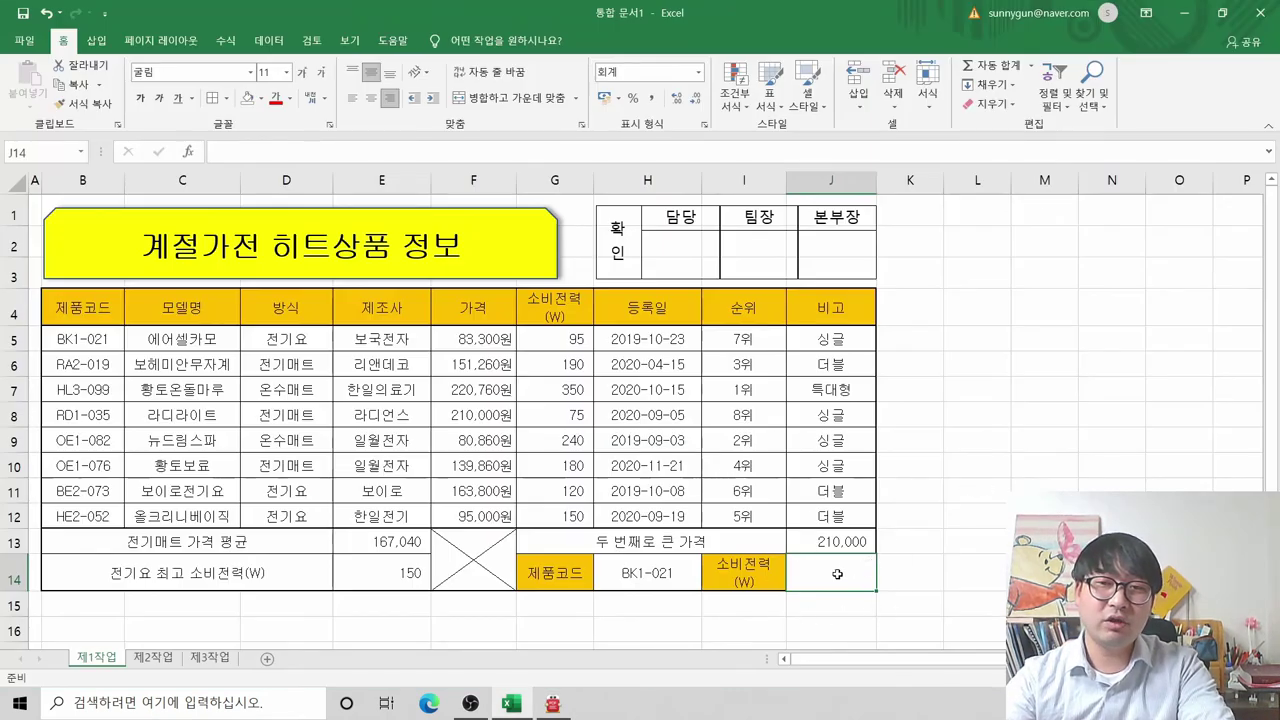
{"action": "key", "text": "ctrl"}
{"action": "key", "text": "ctrl"}
{"action": "key", "text": "ctrl"}
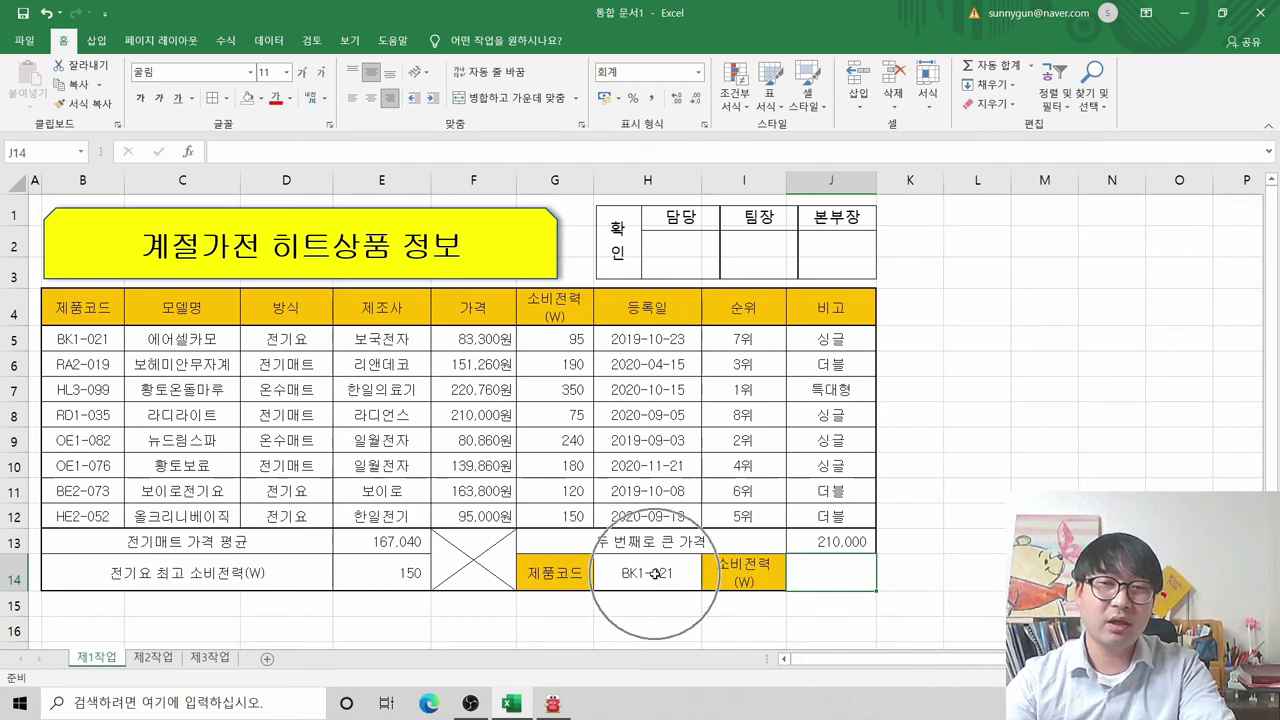
{"action": "key", "text": "ctrl"}
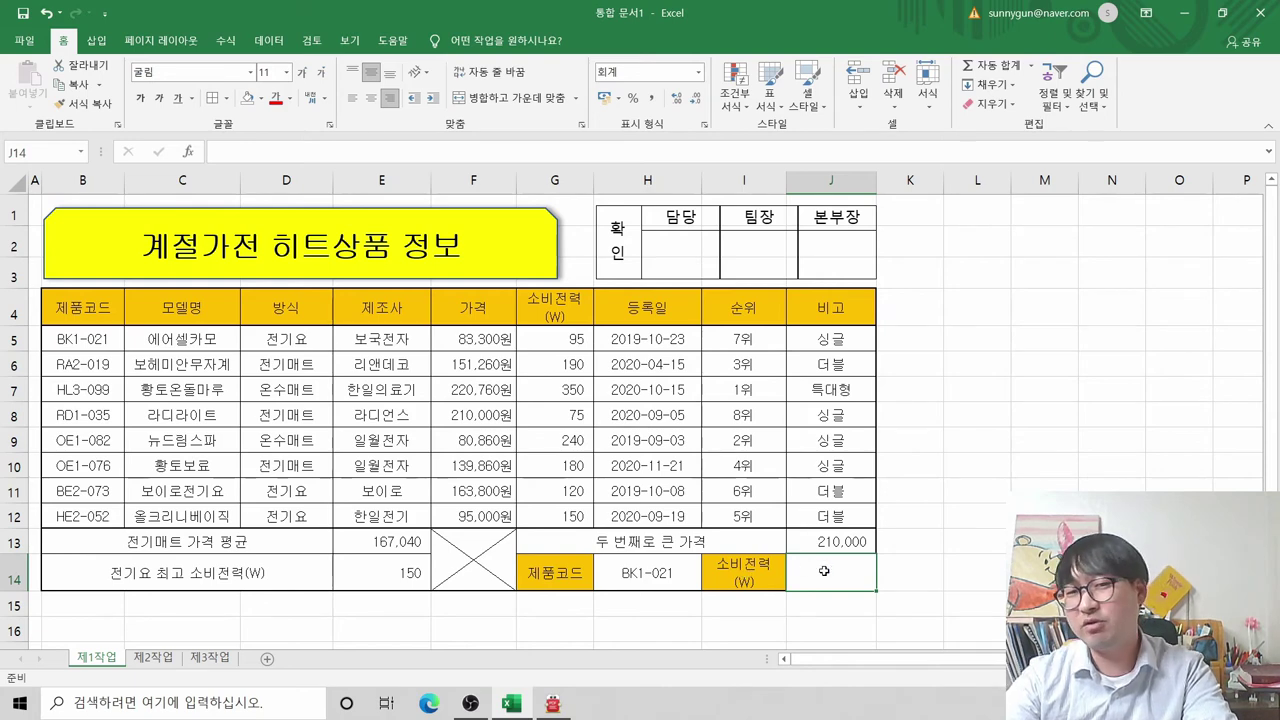
{"action": "left_click", "coordinate": [663, 578]}
{"action": "left_click", "coordinate": [709, 582]}
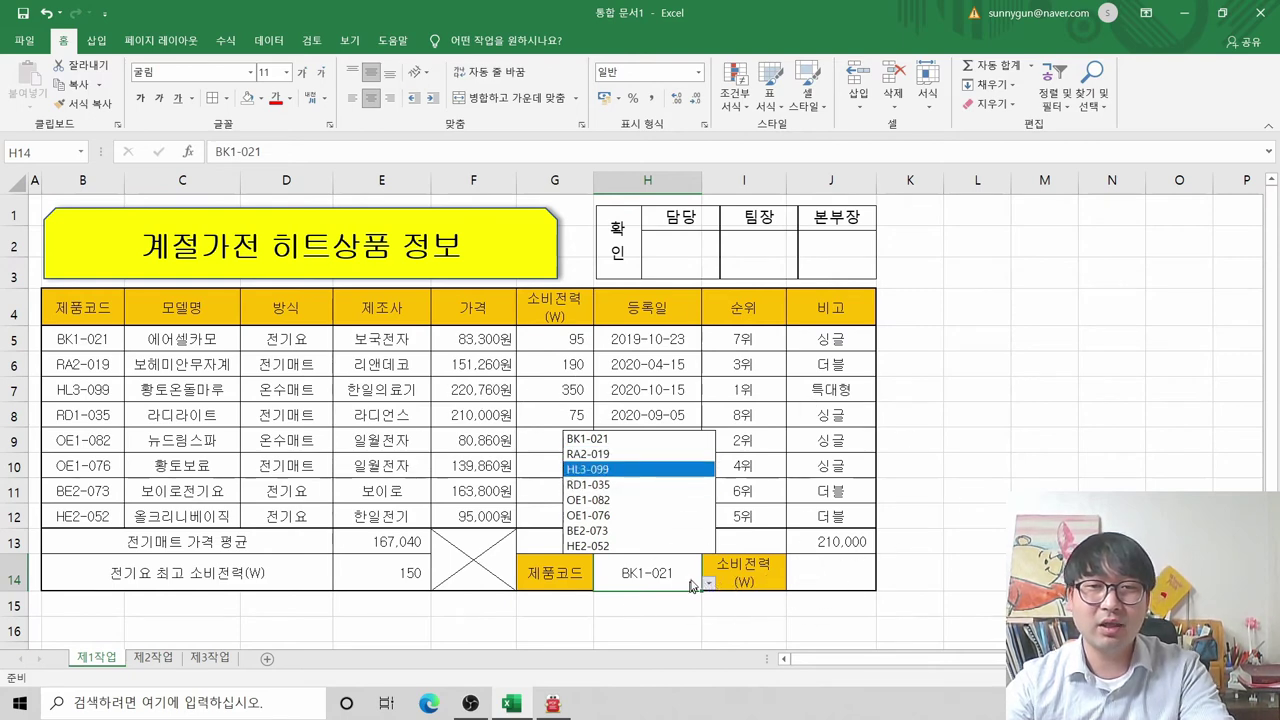
Step: Start a VLOOKUP function in J14 for the power consumption and open its function arguments
{"action": "left_click", "coordinate": [838, 580]}
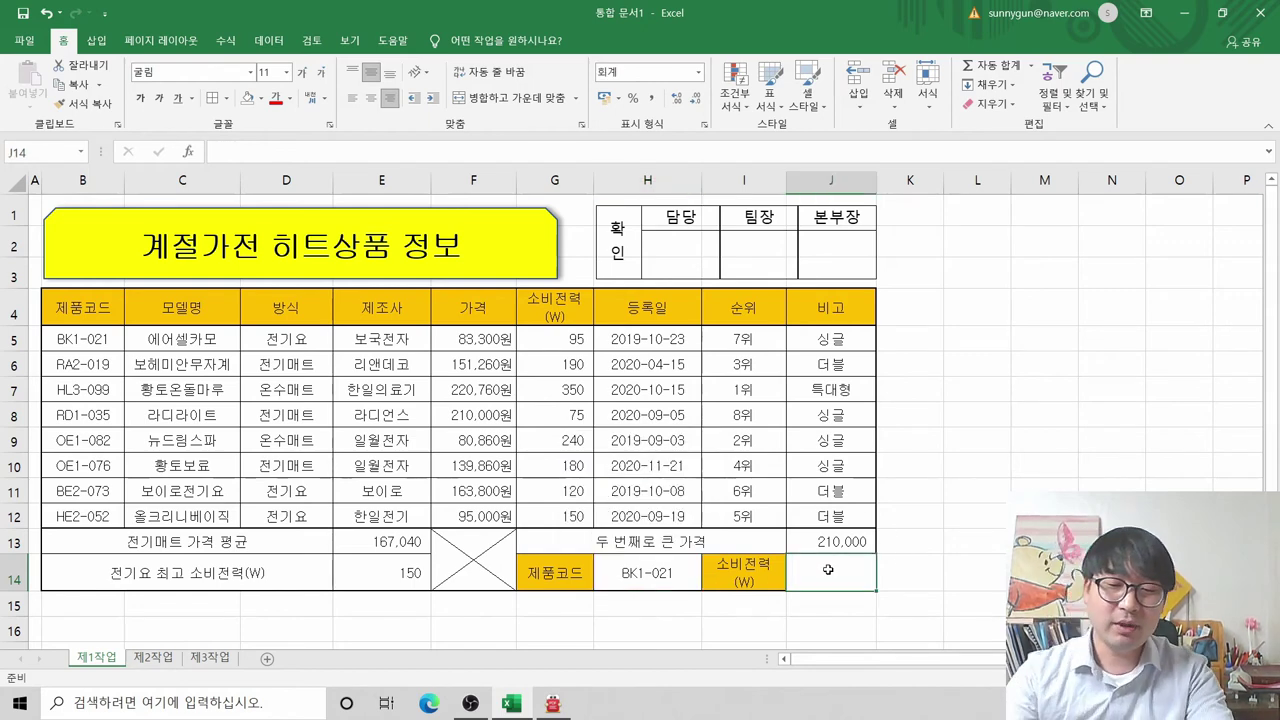
{"action": "type", "text": "=v"}
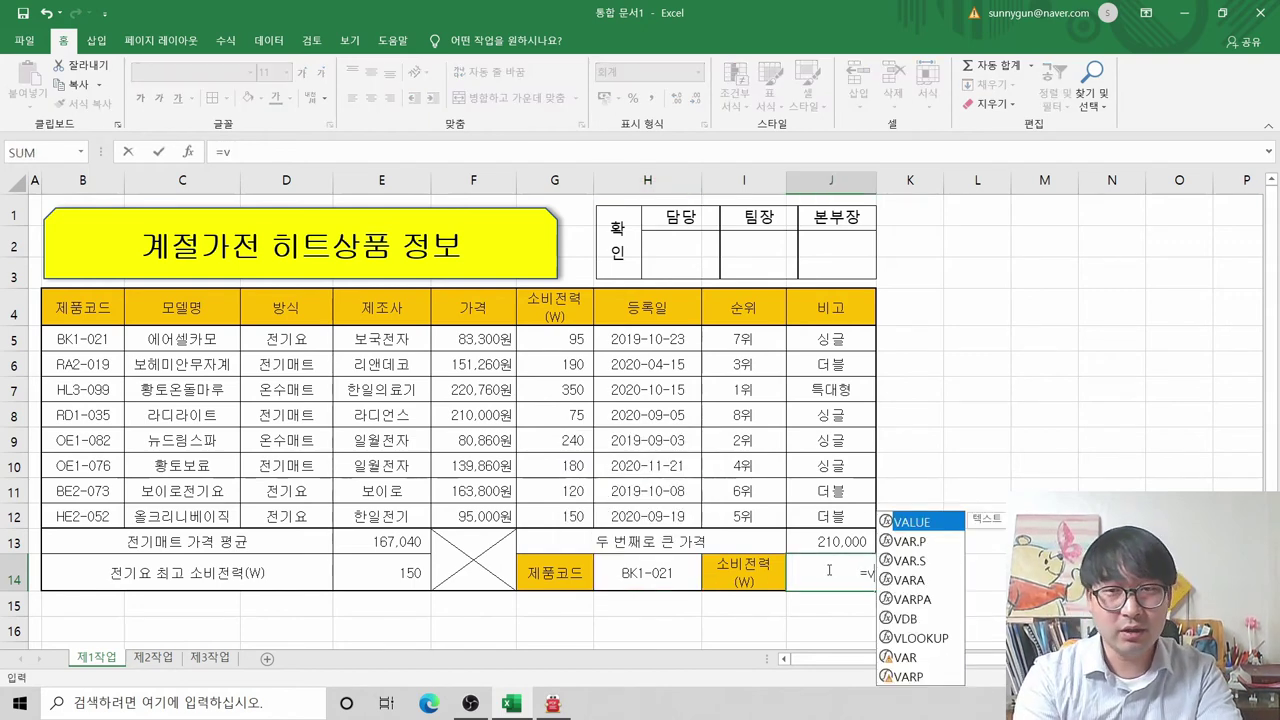
{"action": "type", "text": "l"}
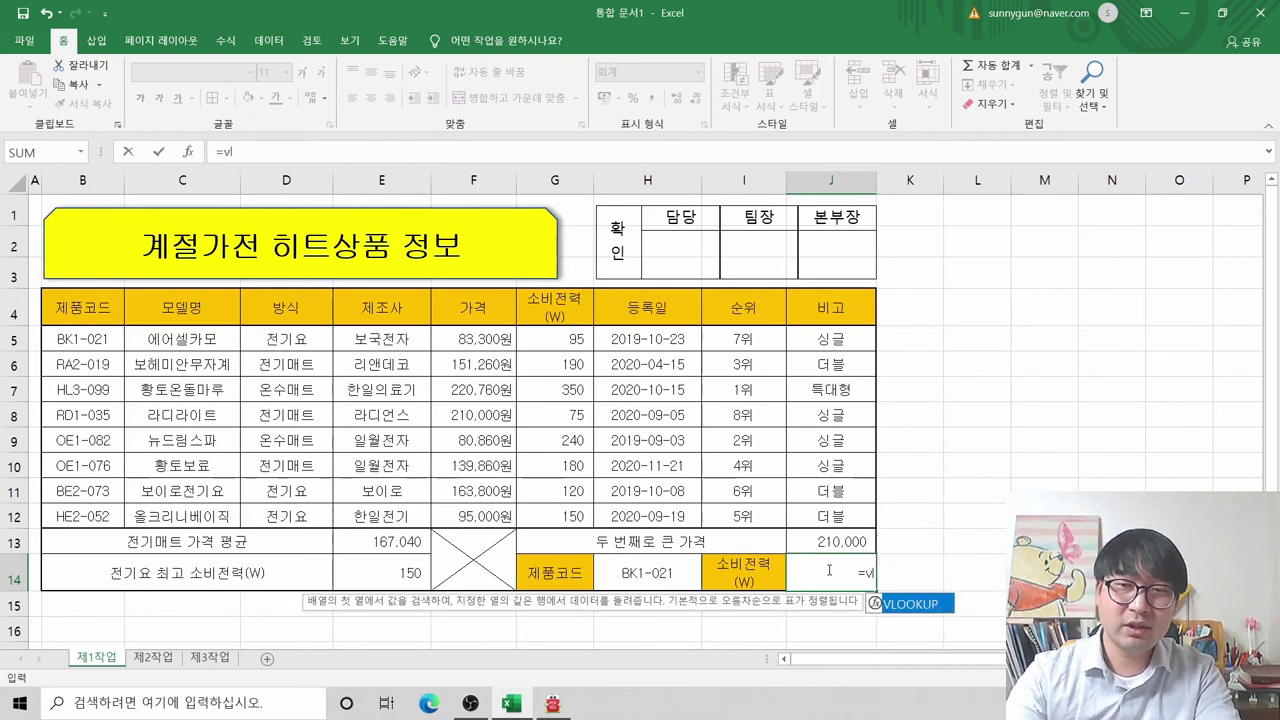
{"action": "double_click", "coordinate": [927, 608]}
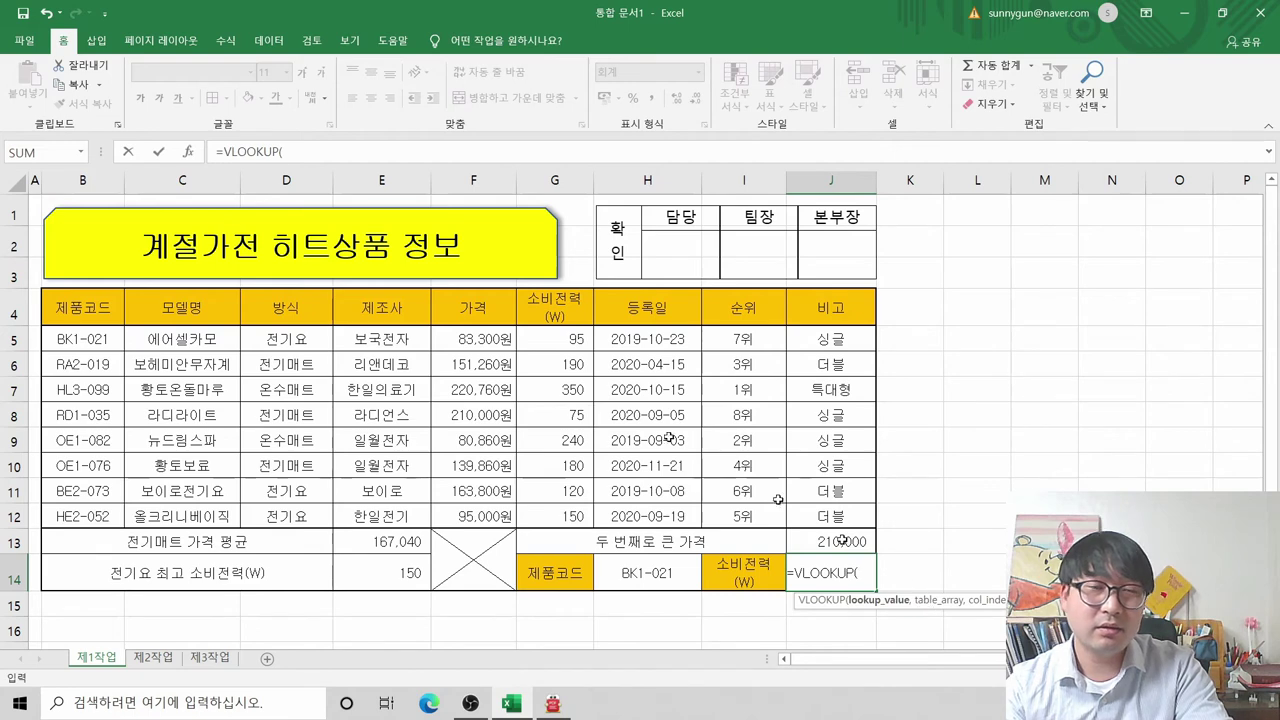
{"action": "left_click", "coordinate": [186, 152]}
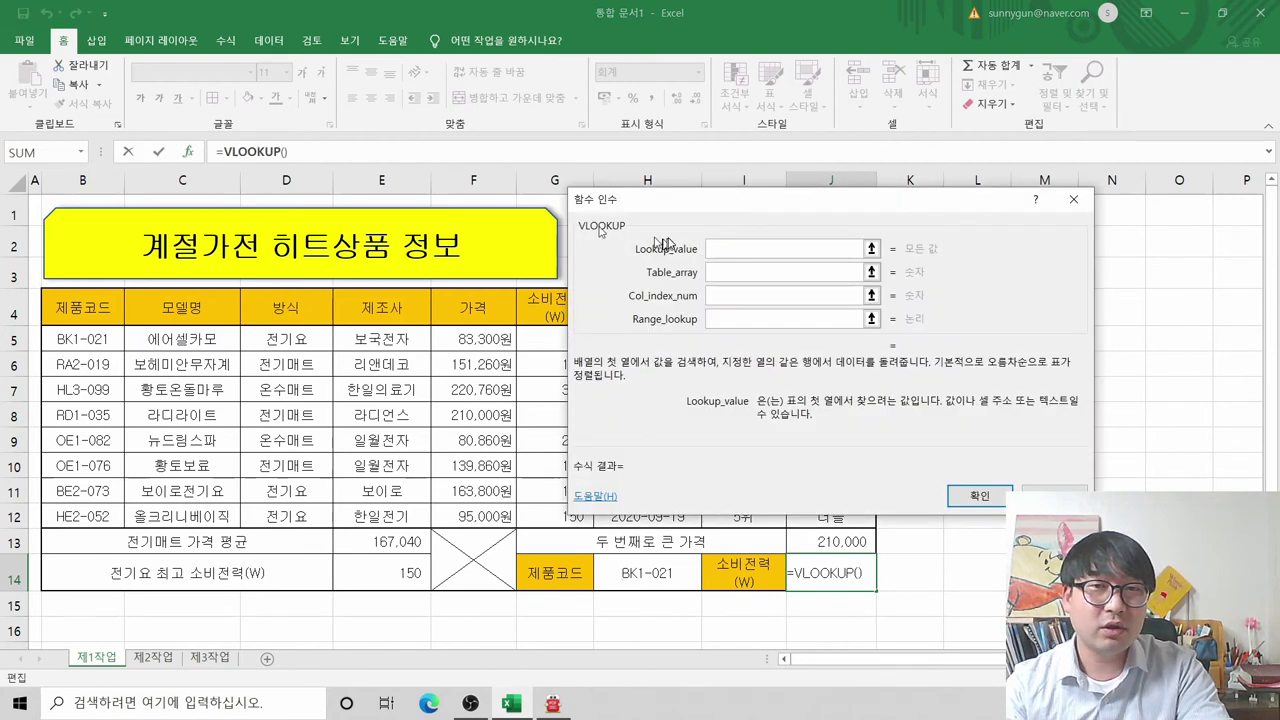
{"action": "left_click_drag", "start_coordinate": [686, 207], "coordinate": [729, 188]}
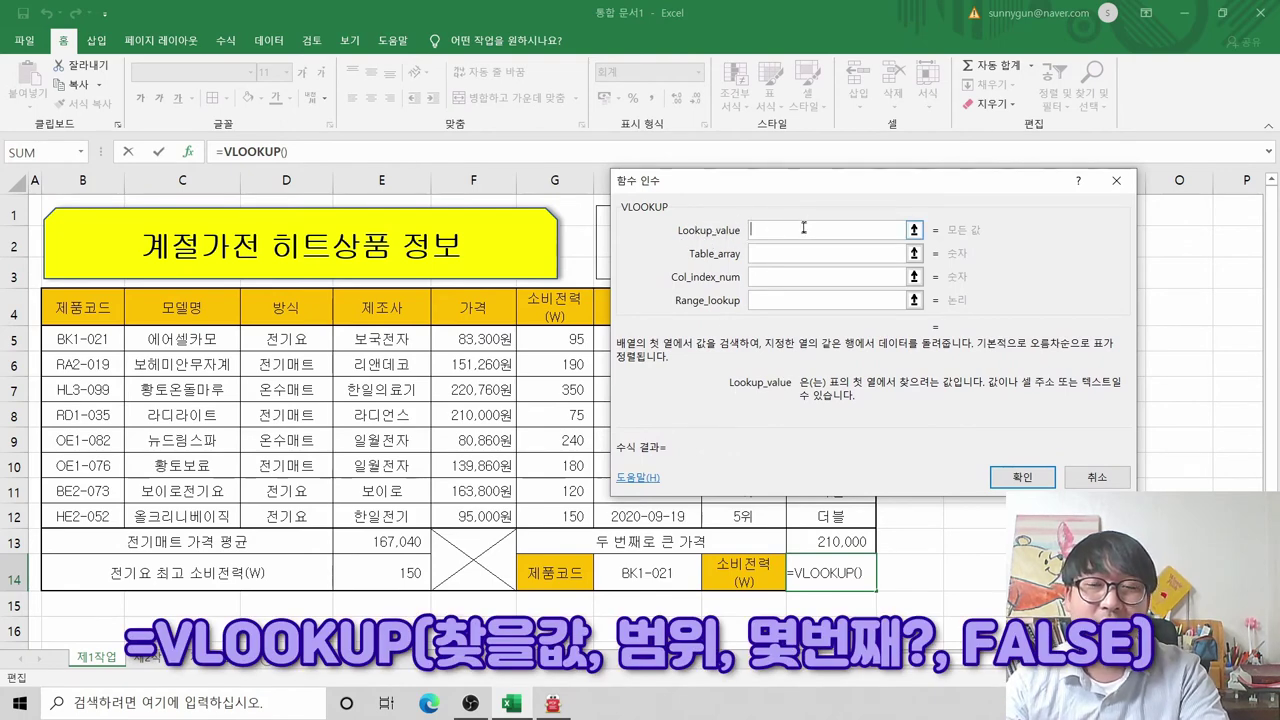
Step: Set the VLOOKUP lookup value to H14 and the table array to B5:G12
{"action": "left_click", "coordinate": [641, 573]}
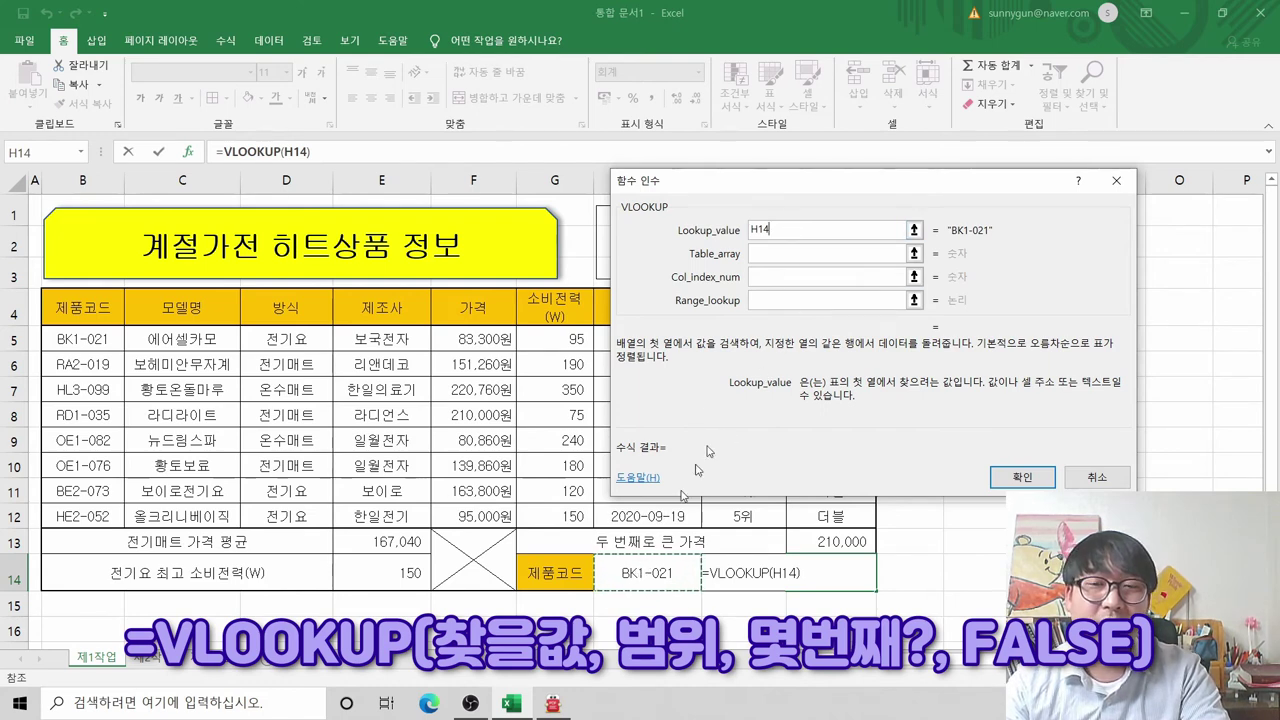
{"action": "left_click", "coordinate": [774, 254]}
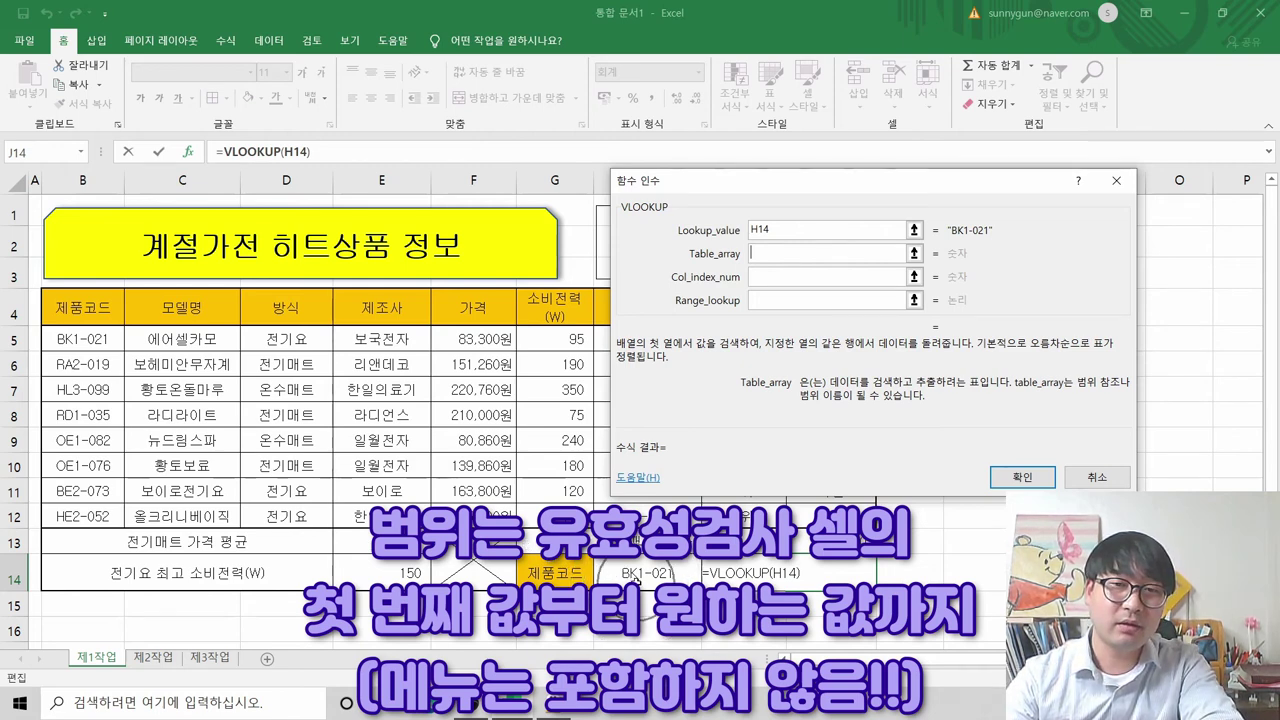
{"action": "left_click_drag", "start_coordinate": [88, 340], "coordinate": [88, 510]}
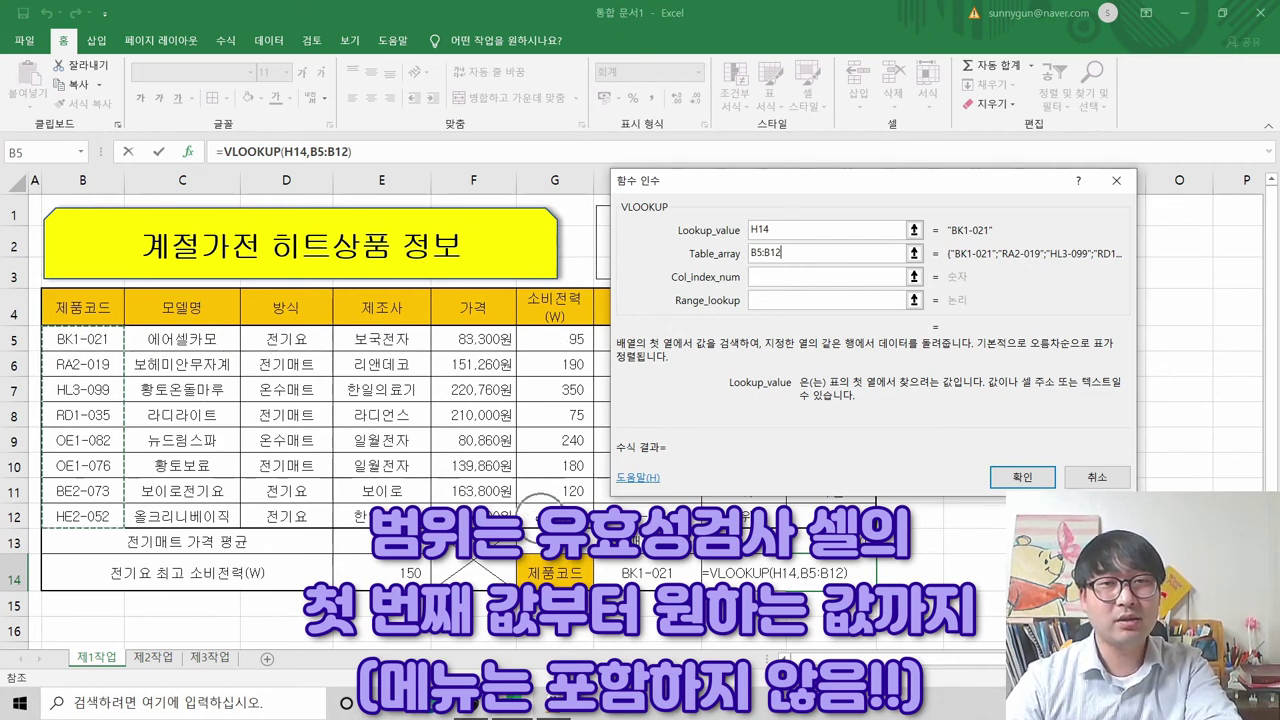
{"action": "left_click", "coordinate": [117, 348]}
{"action": "left_click_drag", "start_coordinate": [117, 348], "coordinate": [545, 512]}
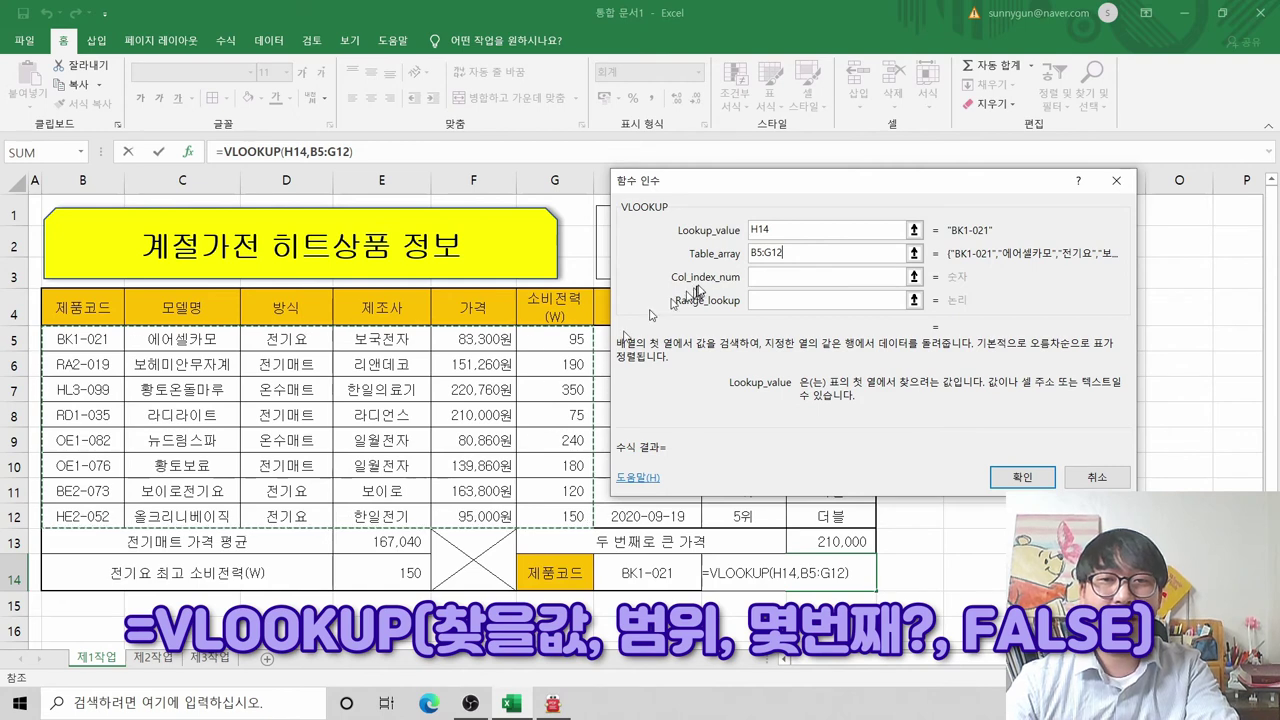
Step: Set the VLOOKUP column index to 6 and the range lookup to false, and accept the formula
{"action": "left_click", "coordinate": [769, 276]}
{"action": "type", "text": "6"}
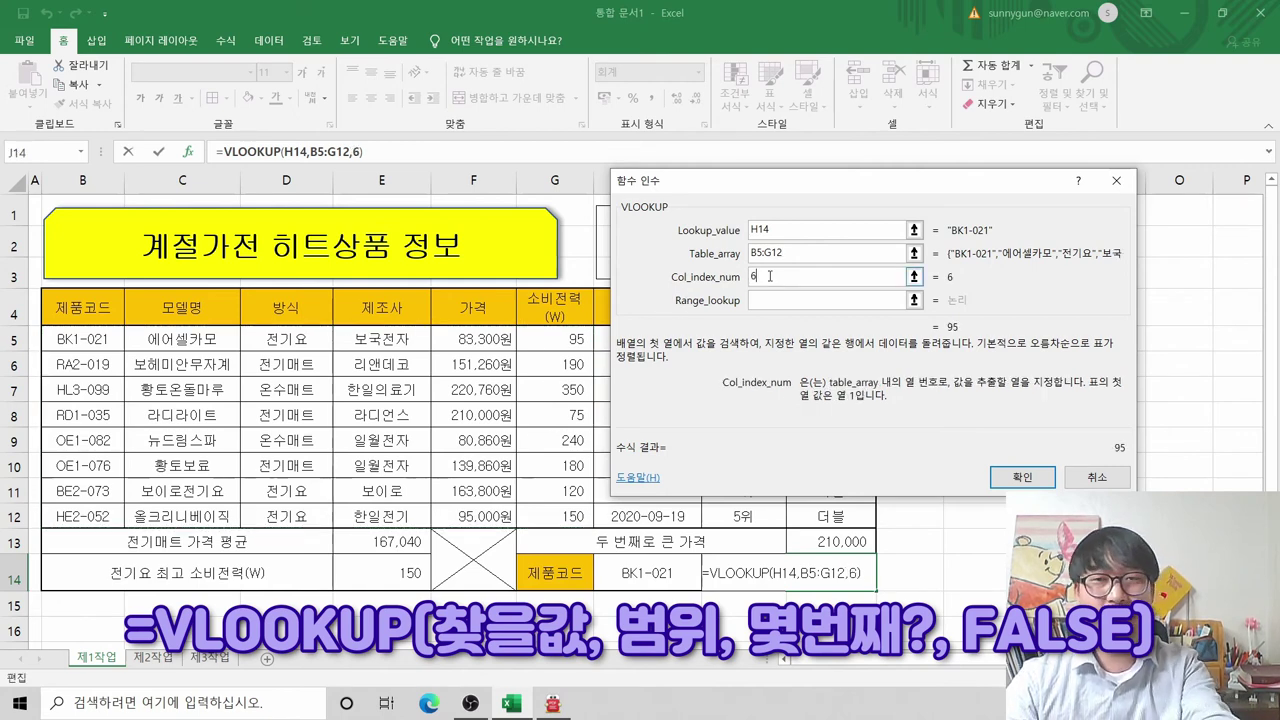
{"action": "left_click", "coordinate": [781, 299]}
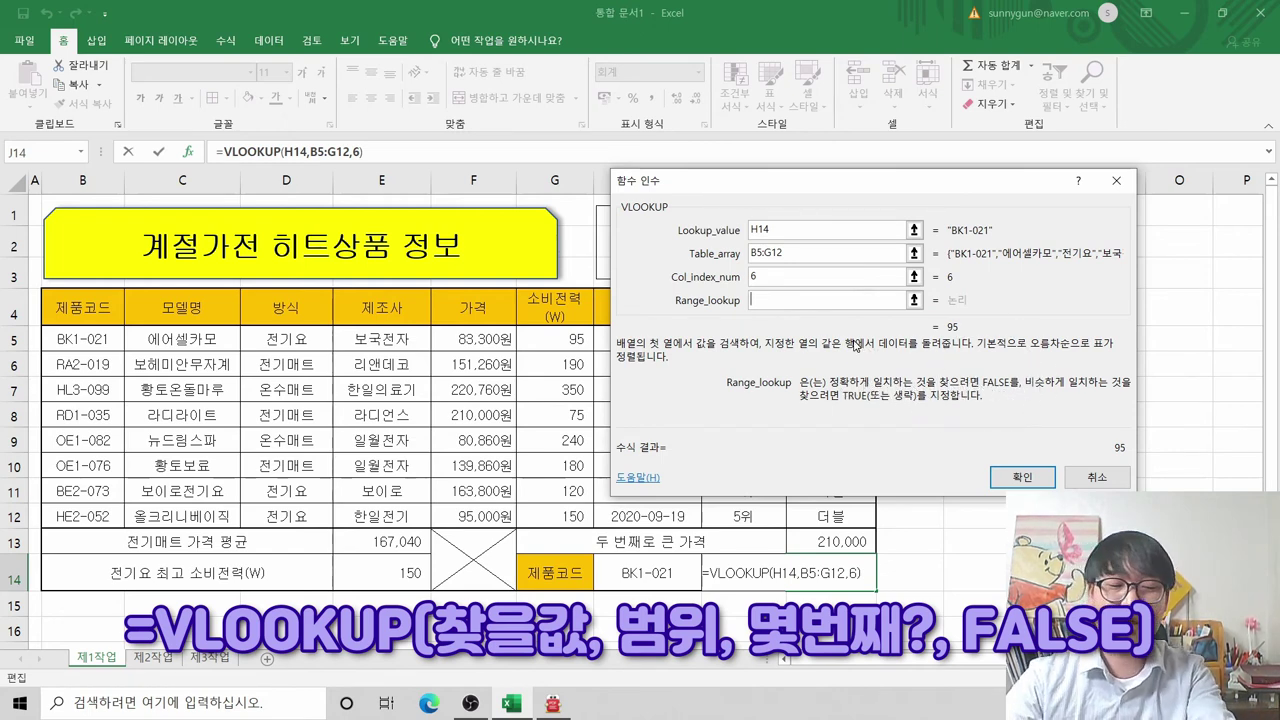
{"action": "type", "text": "false"}
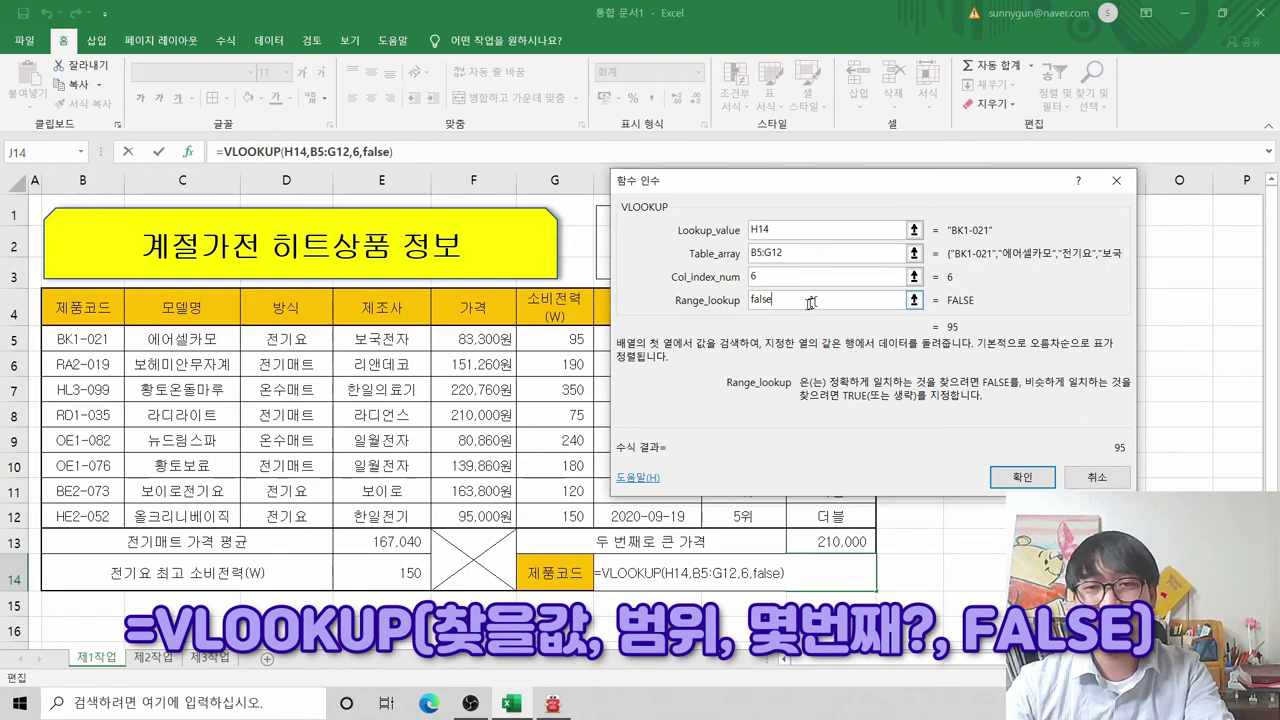
{"action": "left_click", "coordinate": [765, 305]}
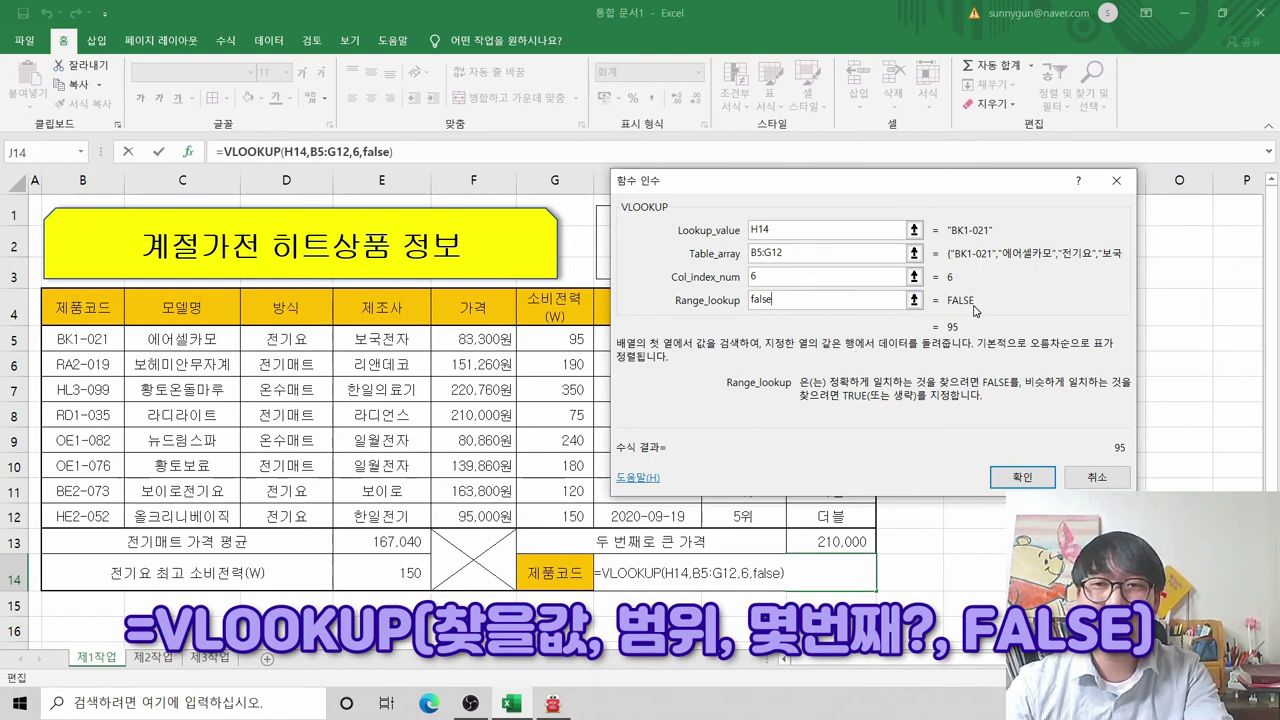
{"action": "left_click", "coordinate": [1022, 476]}
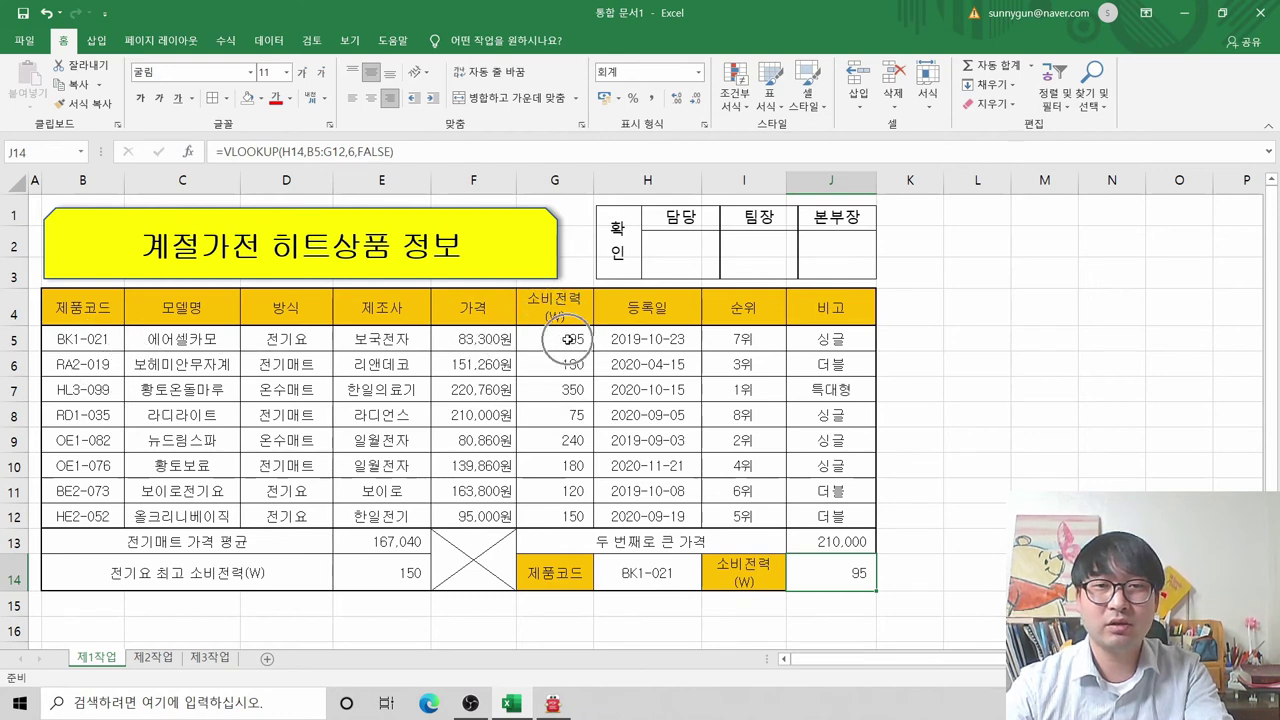
Step: Test the lookup by choosing product codes RA2-019 and HL3-099 in H14
{"action": "left_click", "coordinate": [680, 573]}
{"action": "left_click", "coordinate": [708, 582]}
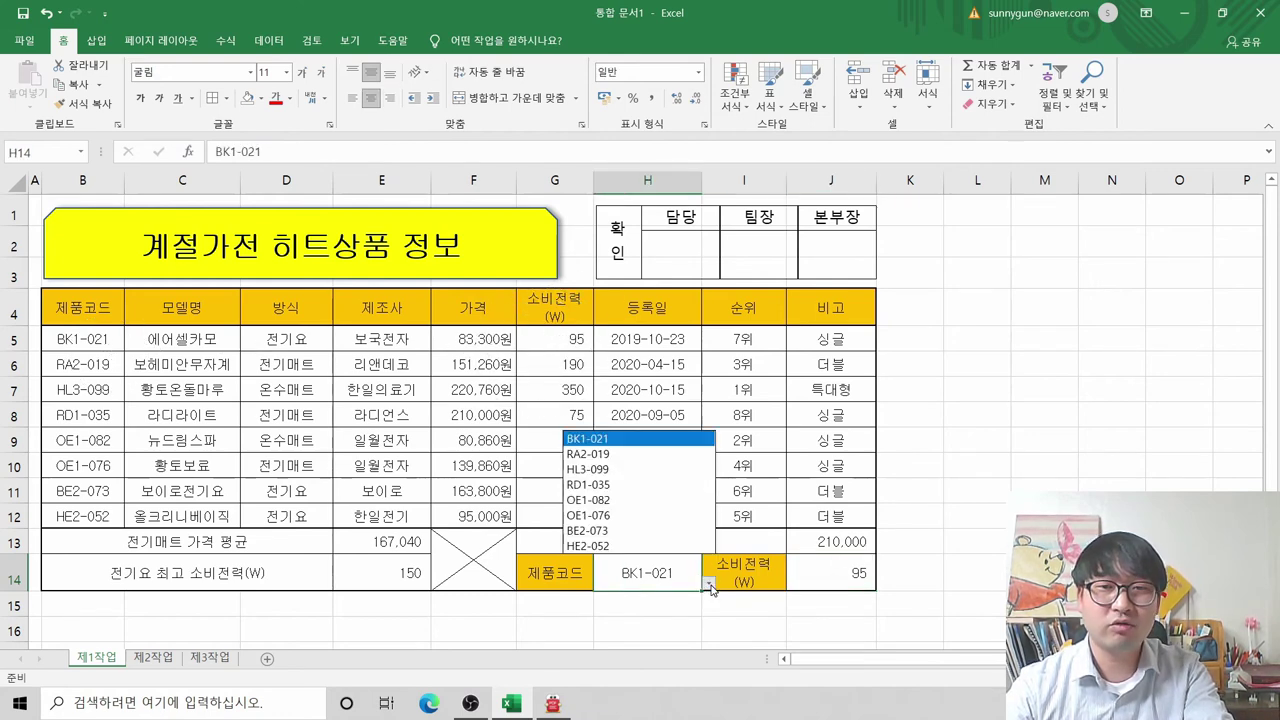
{"action": "left_click", "coordinate": [629, 455]}
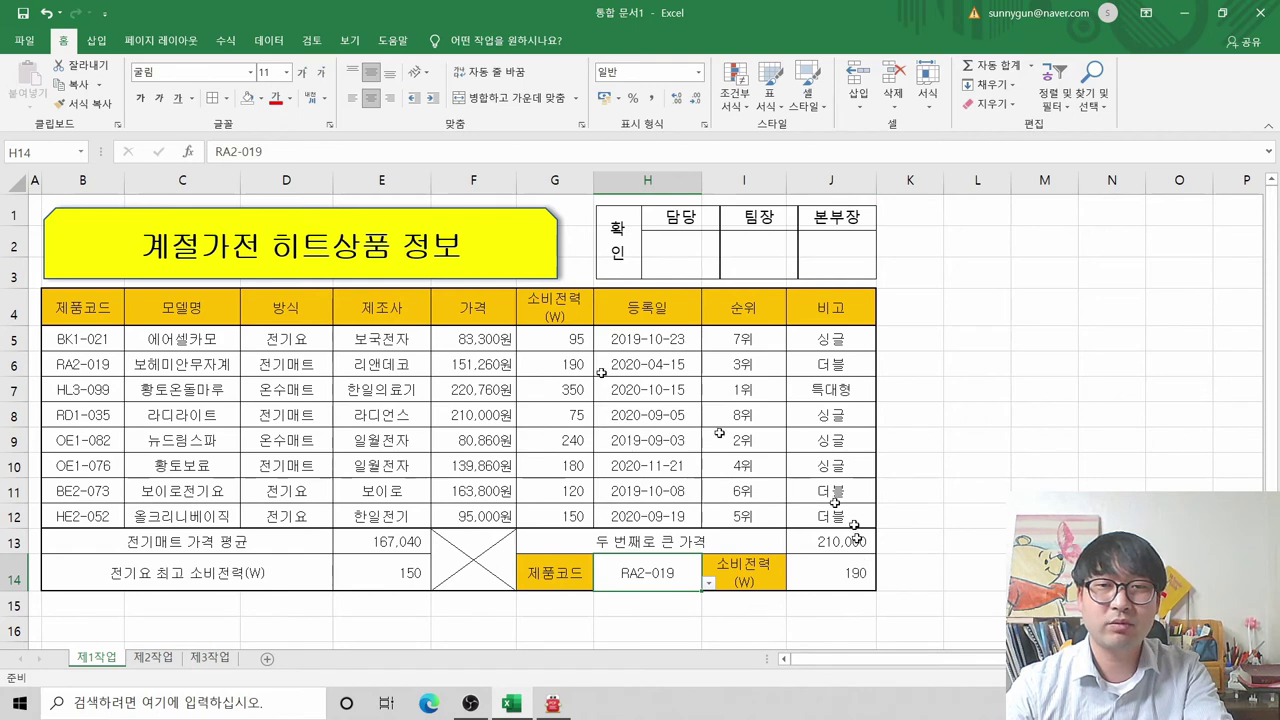
{"action": "left_click", "coordinate": [708, 583]}
{"action": "left_click", "coordinate": [630, 469]}
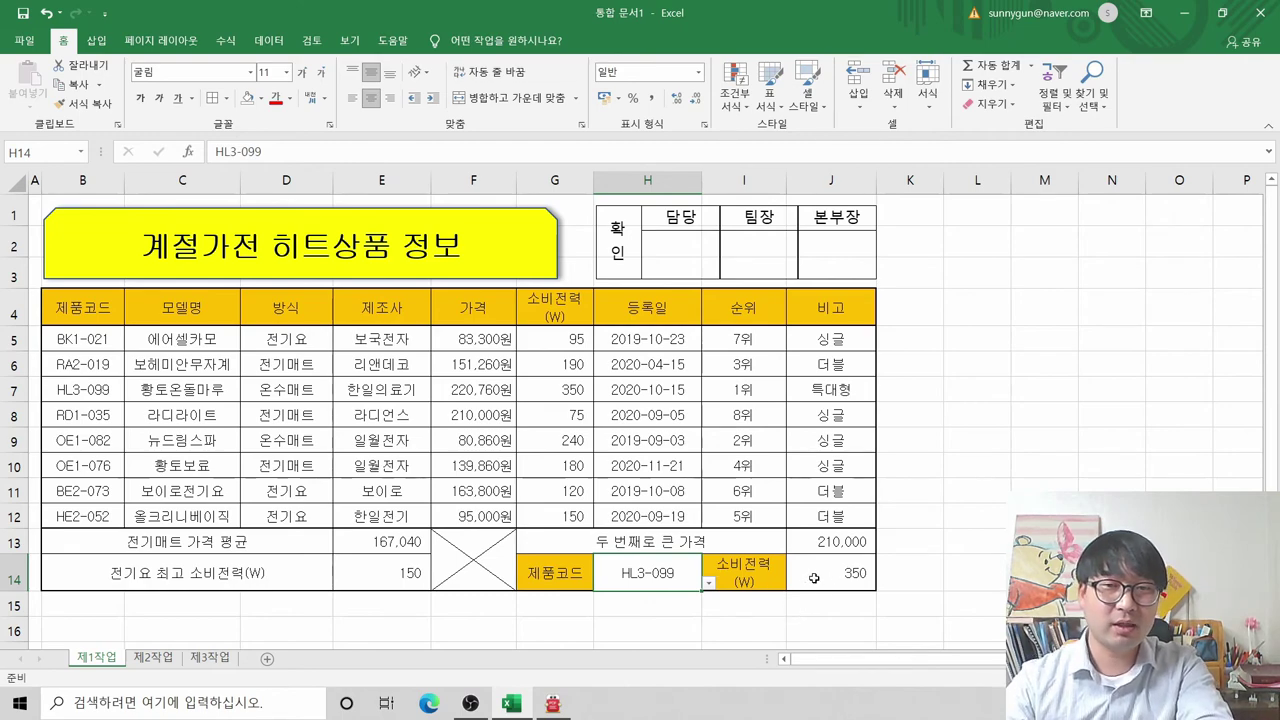
Step: Check the product code in the exam PDF's sample table and set H14 in Excel to BK1-021
{"action": "key", "text": "alt+Tab"}
{"action": "scroll", "coordinate": [638, 417], "scroll_direction": "up", "scroll_amount": 10}
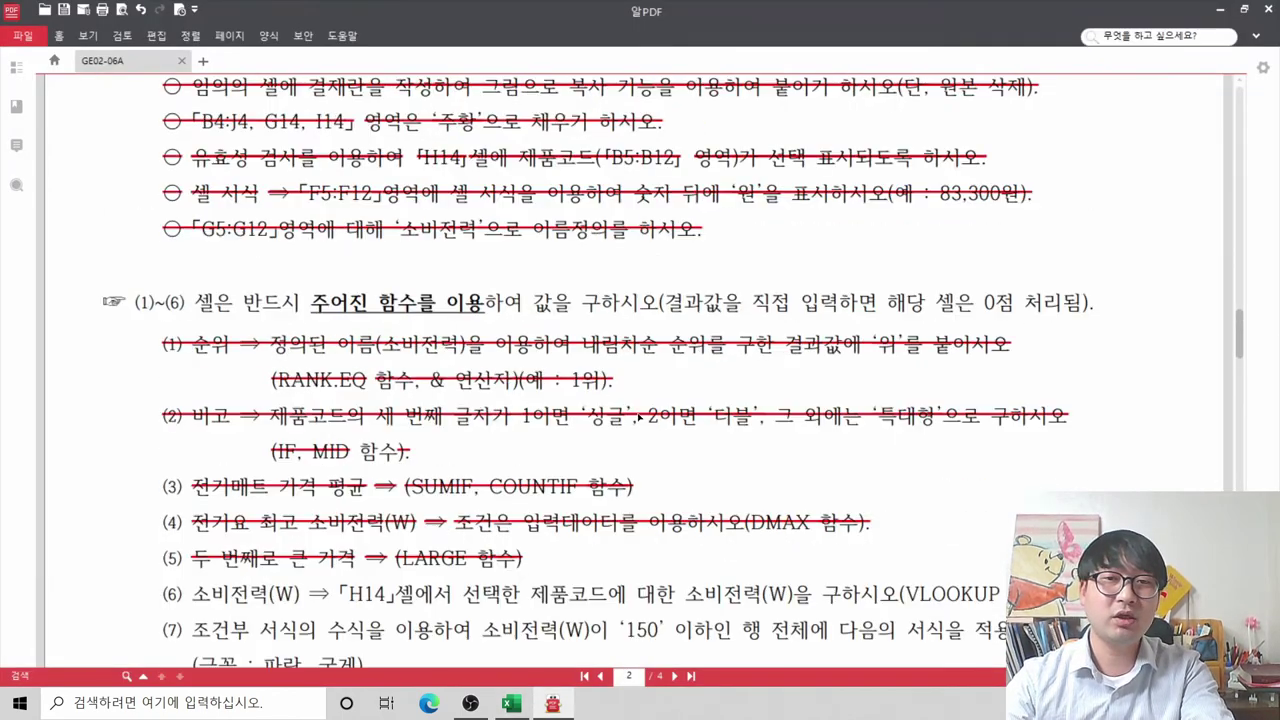
{"action": "scroll", "coordinate": [638, 417], "scroll_direction": "up", "scroll_amount": 2}
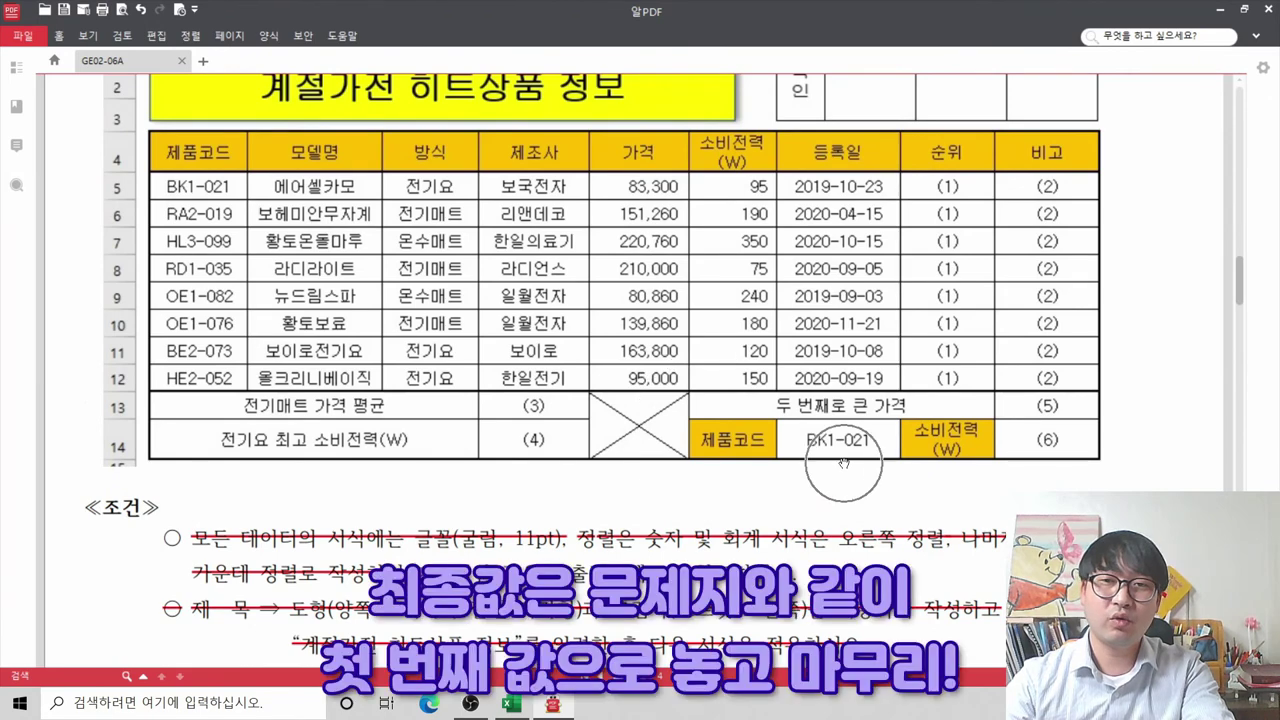
{"action": "key", "text": "alt+Tab"}
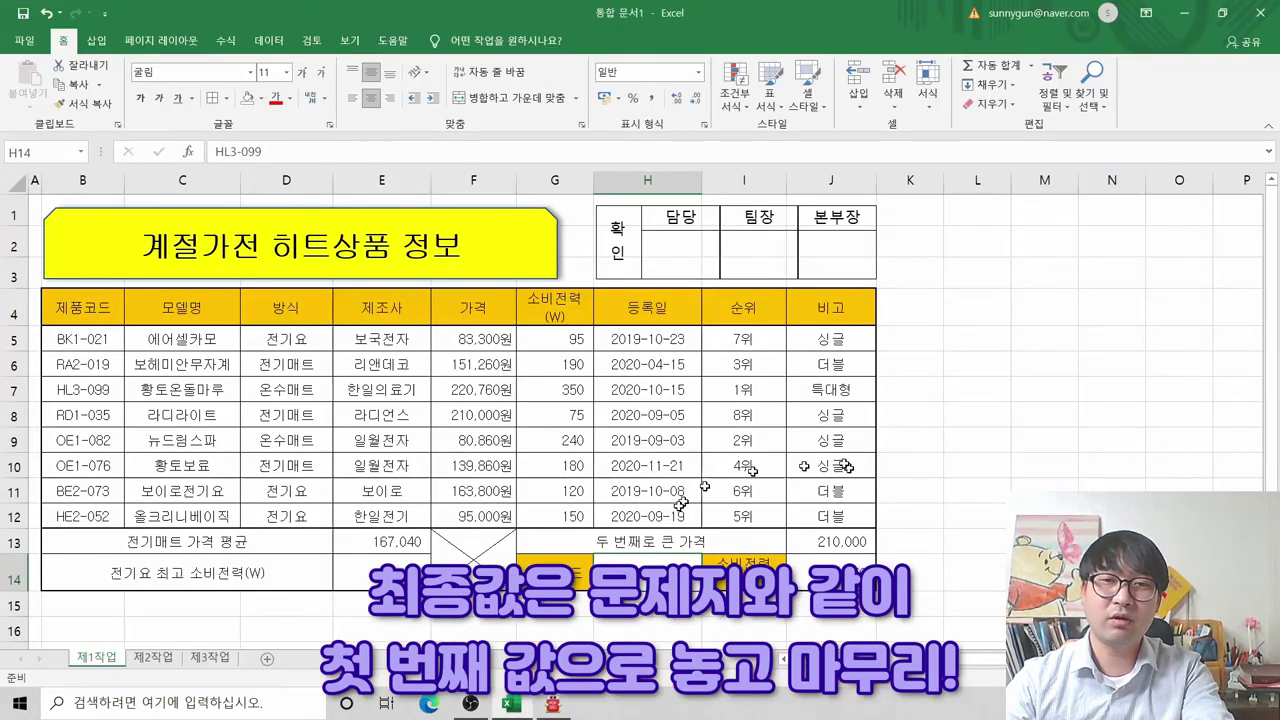
{"action": "left_click", "coordinate": [708, 573]}
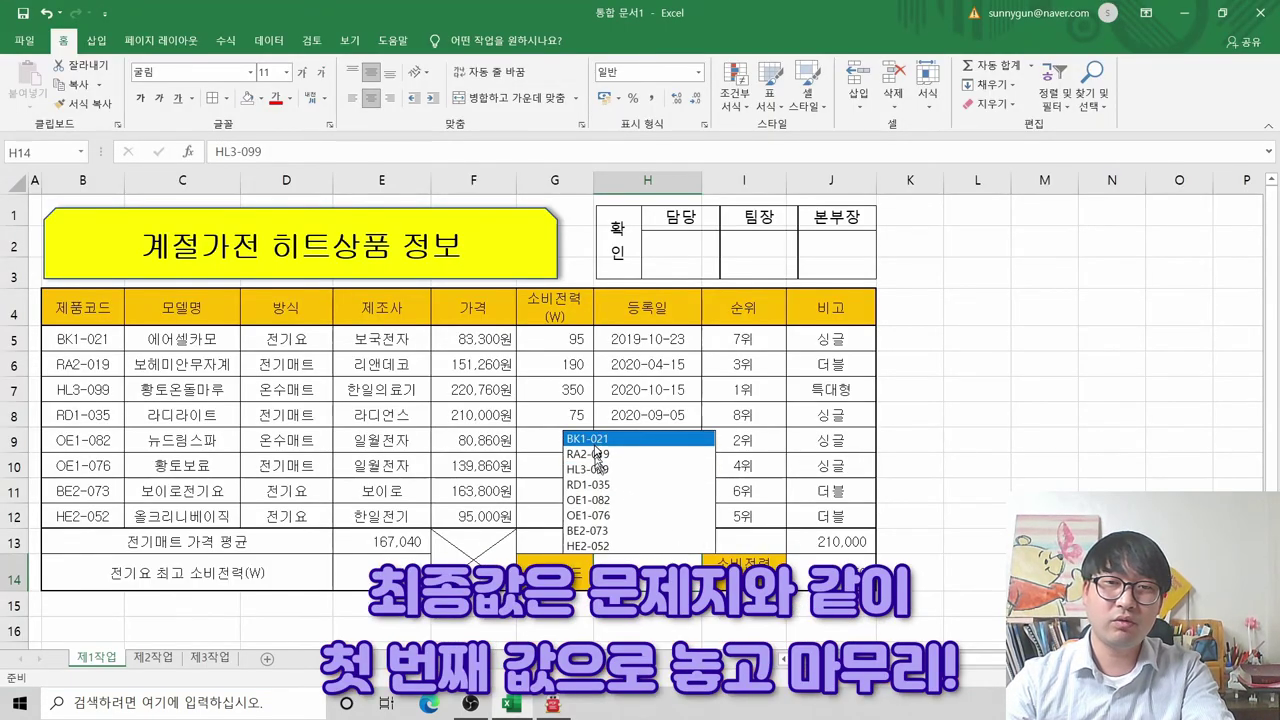
{"action": "left_click", "coordinate": [598, 437]}
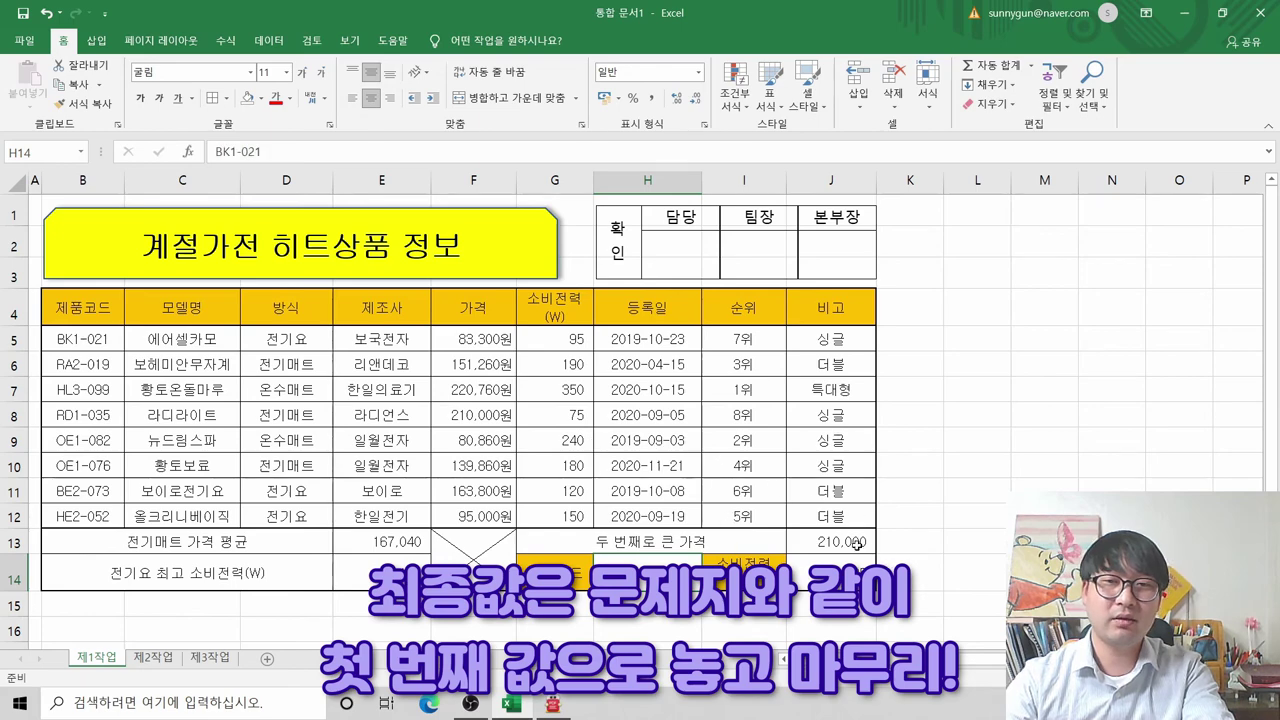
Step: Switch to the GE02-06A exam PDF and strike through task (6), the power consumption lookup with VLOOKUP
{"action": "key", "text": "alt+Tab"}
{"action": "scroll", "coordinate": [660, 533], "scroll_direction": "down", "scroll_amount": 10}
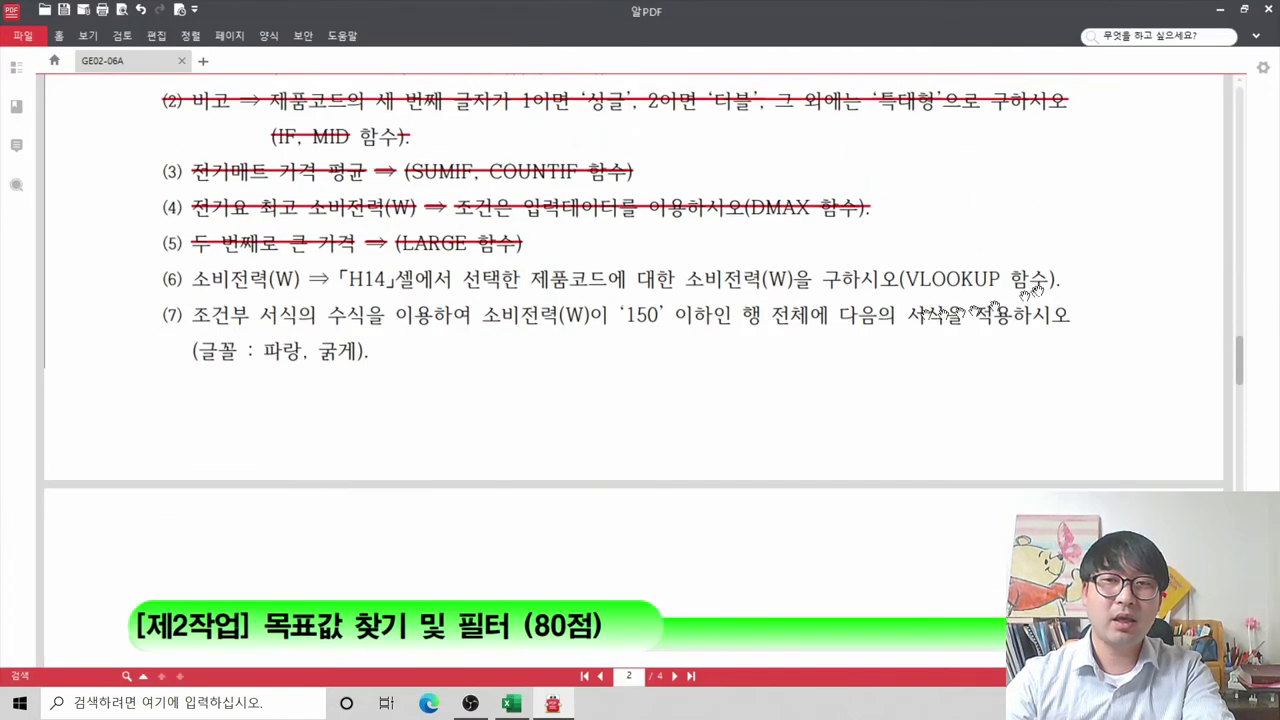
{"action": "left_click_drag", "start_coordinate": [192, 279], "coordinate": [1080, 282]}
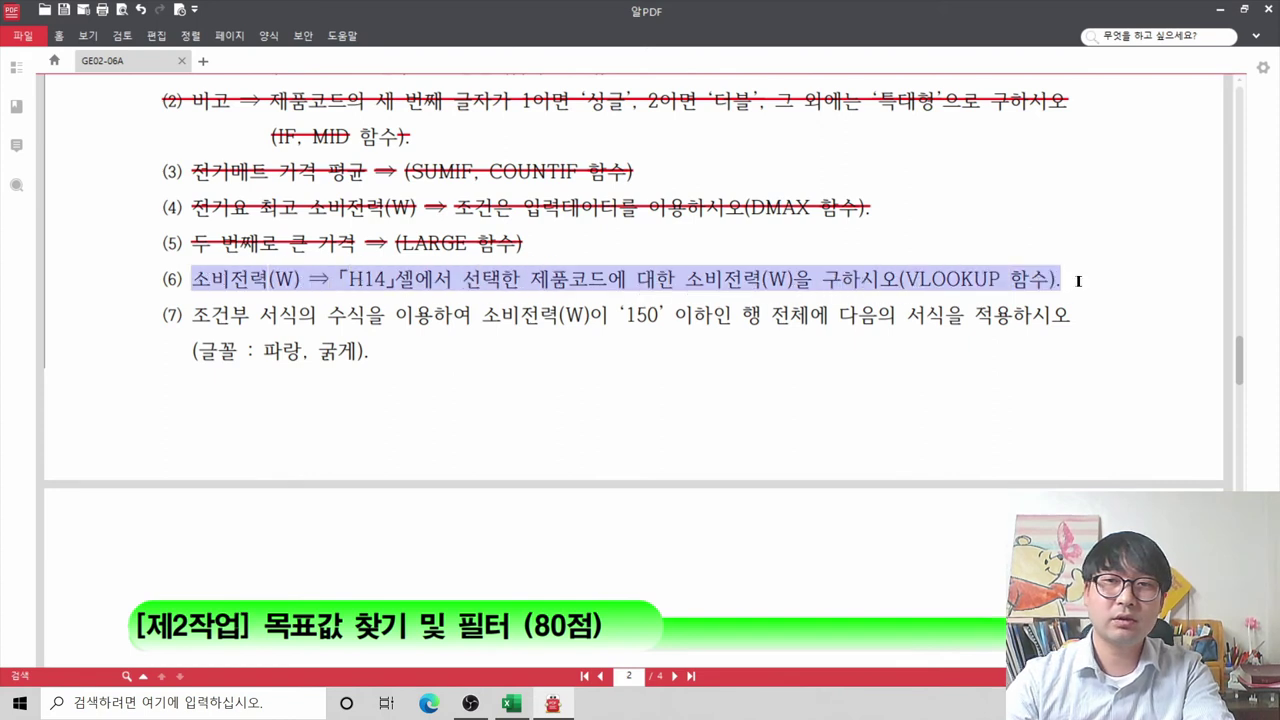
{"action": "right_click", "coordinate": [948, 284]}
{"action": "left_click", "coordinate": [998, 388]}
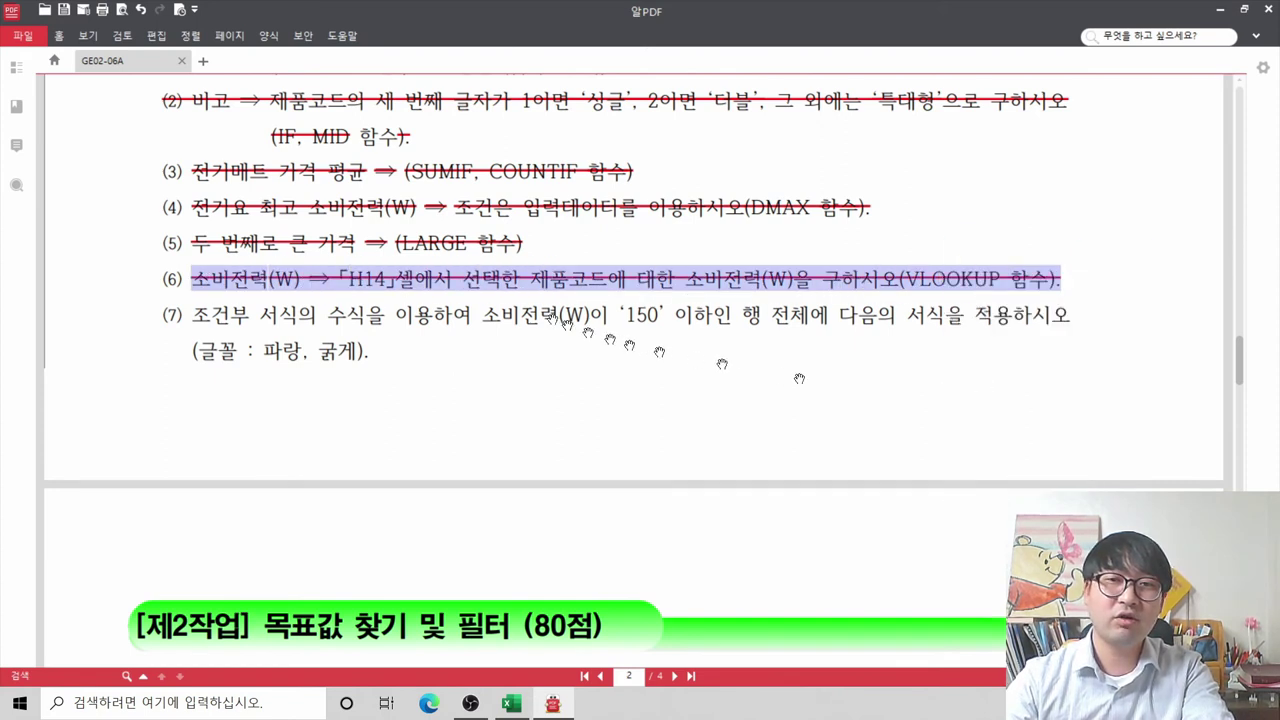
{"action": "left_click", "coordinate": [388, 318]}
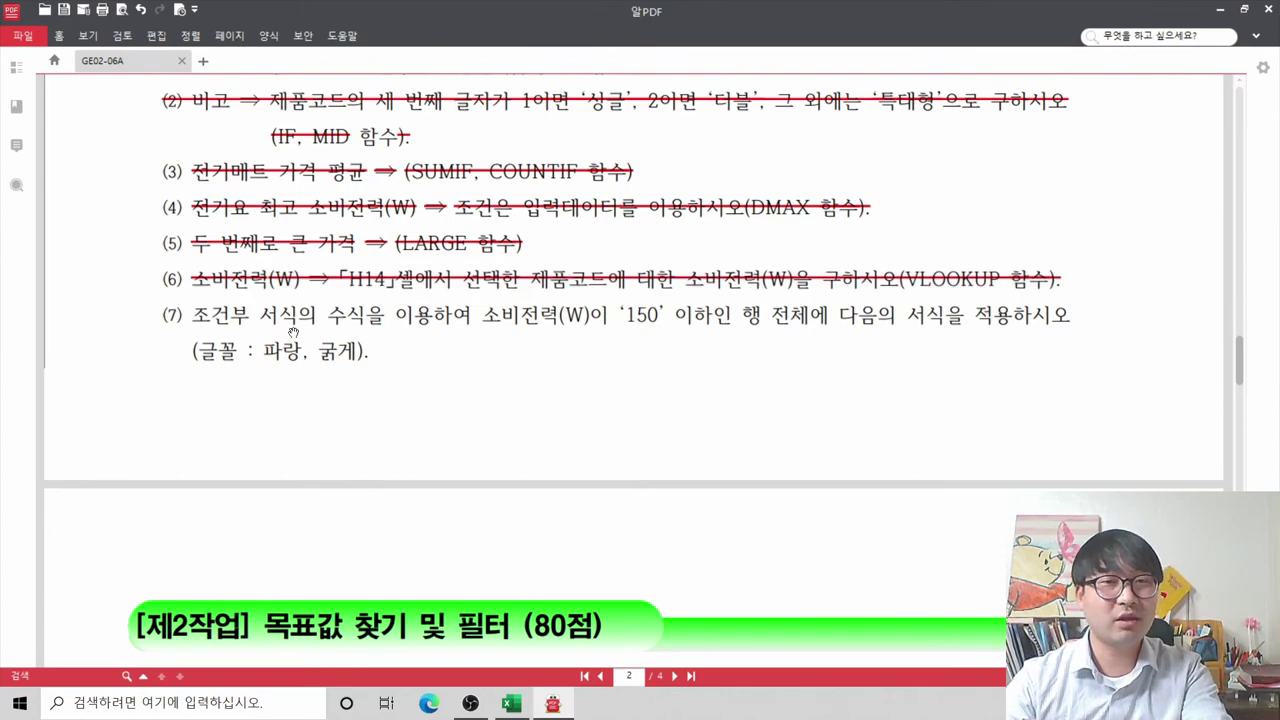
Step: Review the exam PDF's condition on aligning number and accounting formats for the result cells E13:E14 in Excel
{"action": "scroll", "coordinate": [293, 332], "scroll_direction": "up", "scroll_amount": 5}
{"action": "scroll", "coordinate": [293, 338], "scroll_direction": "down", "scroll_amount": 4}
{"action": "key", "text": "alt+Tab"}
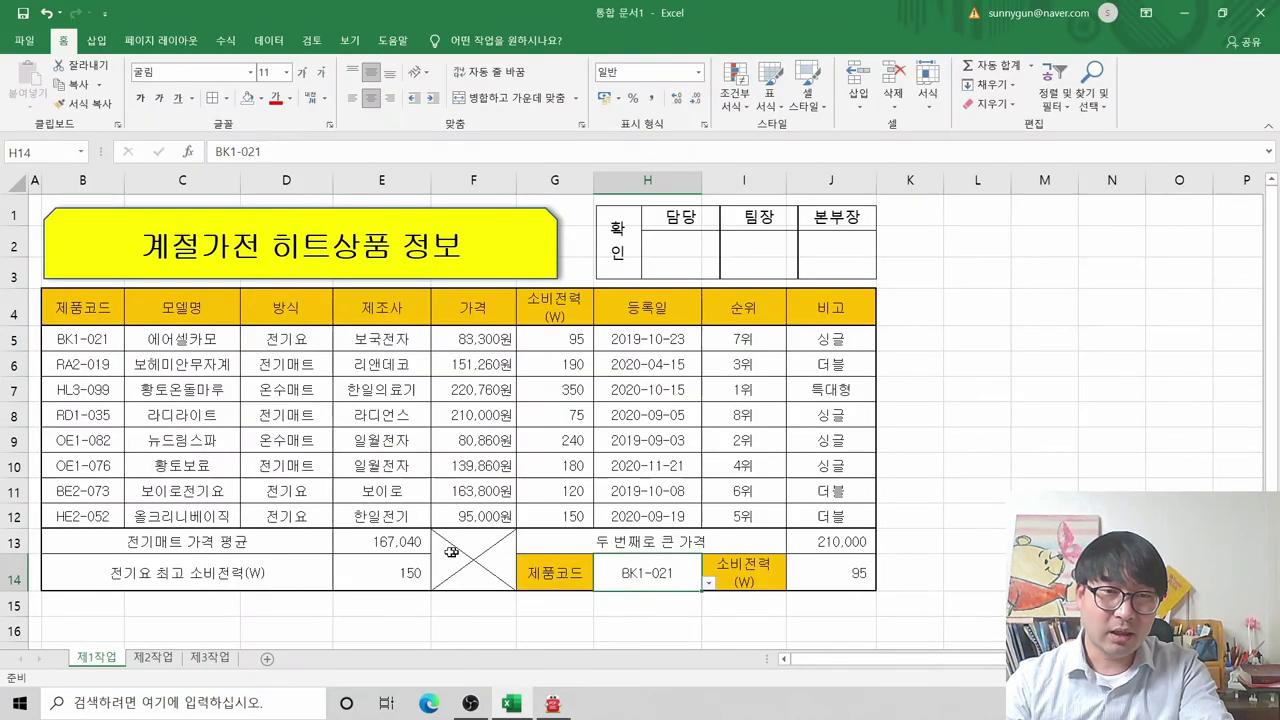
{"action": "left_click", "coordinate": [375, 540]}
{"action": "key", "text": "alt+Tab"}
{"action": "scroll", "coordinate": [398, 368], "scroll_direction": "up", "scroll_amount": 6}
{"action": "scroll", "coordinate": [398, 368], "scroll_direction": "up", "scroll_amount": 3}
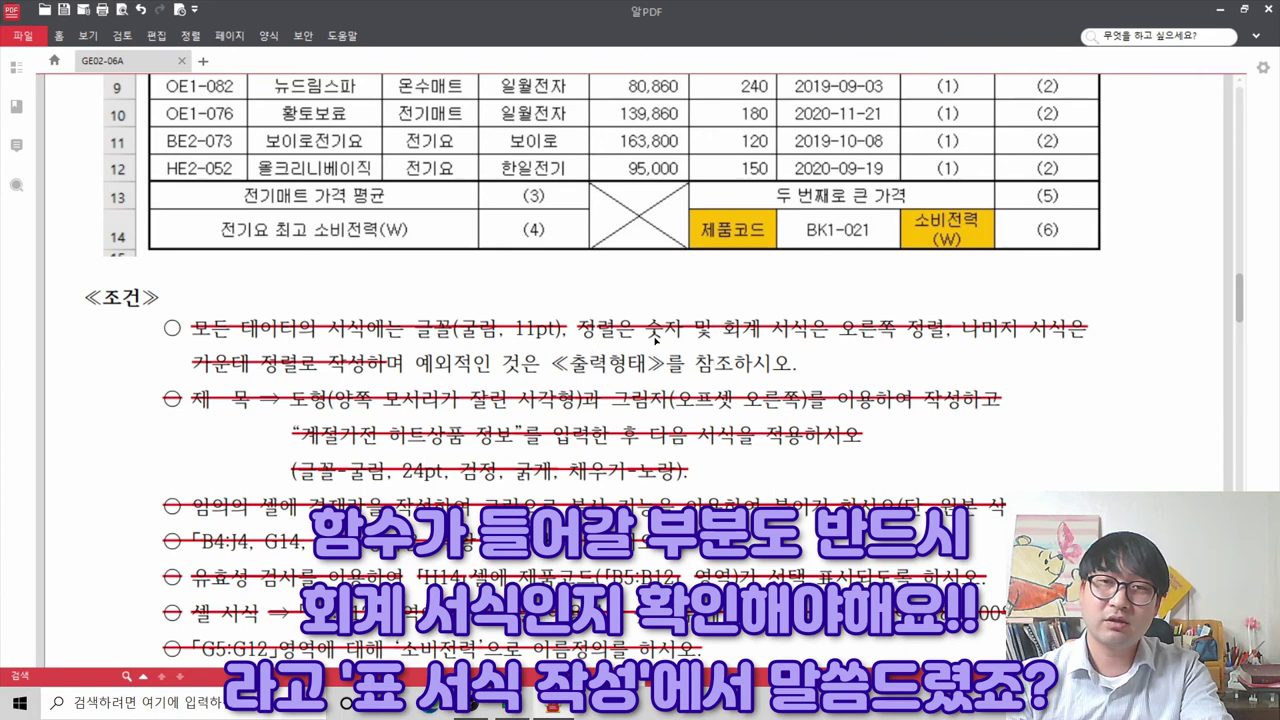
{"action": "key", "text": "alt+Tab"}
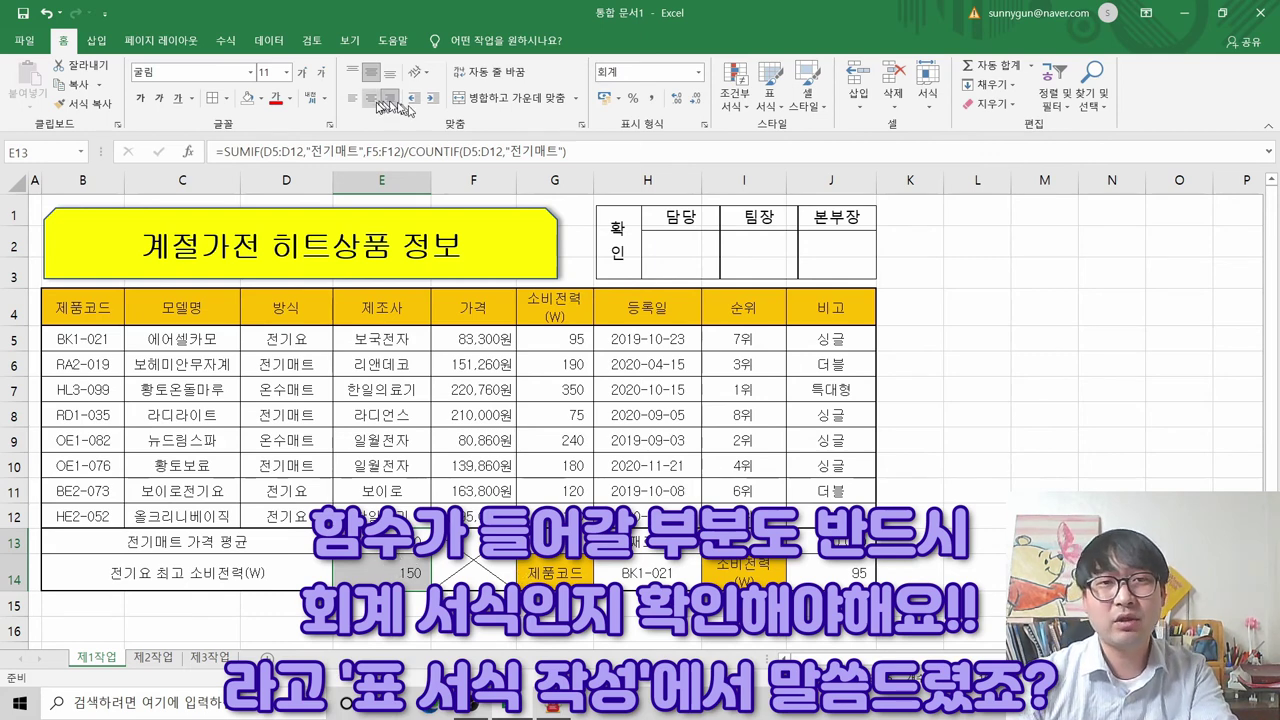
Step: Set the results in E13:E14 to the General (일반) number format with centre alignment
{"action": "left_click", "coordinate": [640, 72]}
{"action": "left_click", "coordinate": [698, 72]}
{"action": "left_click", "coordinate": [677, 100]}
{"action": "left_click", "coordinate": [395, 462]}
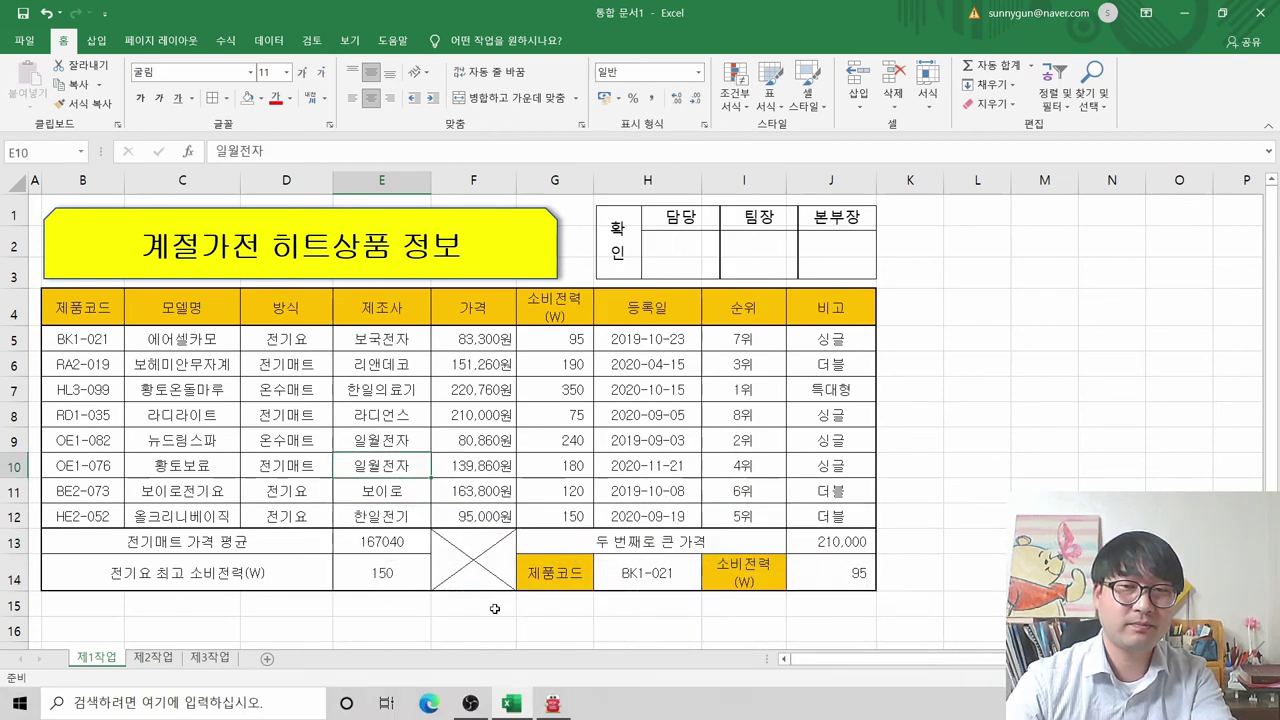
Step: Examine the number format and alignment of the function results in E13:E14 and J13:J14
{"action": "left_click", "coordinate": [398, 588]}
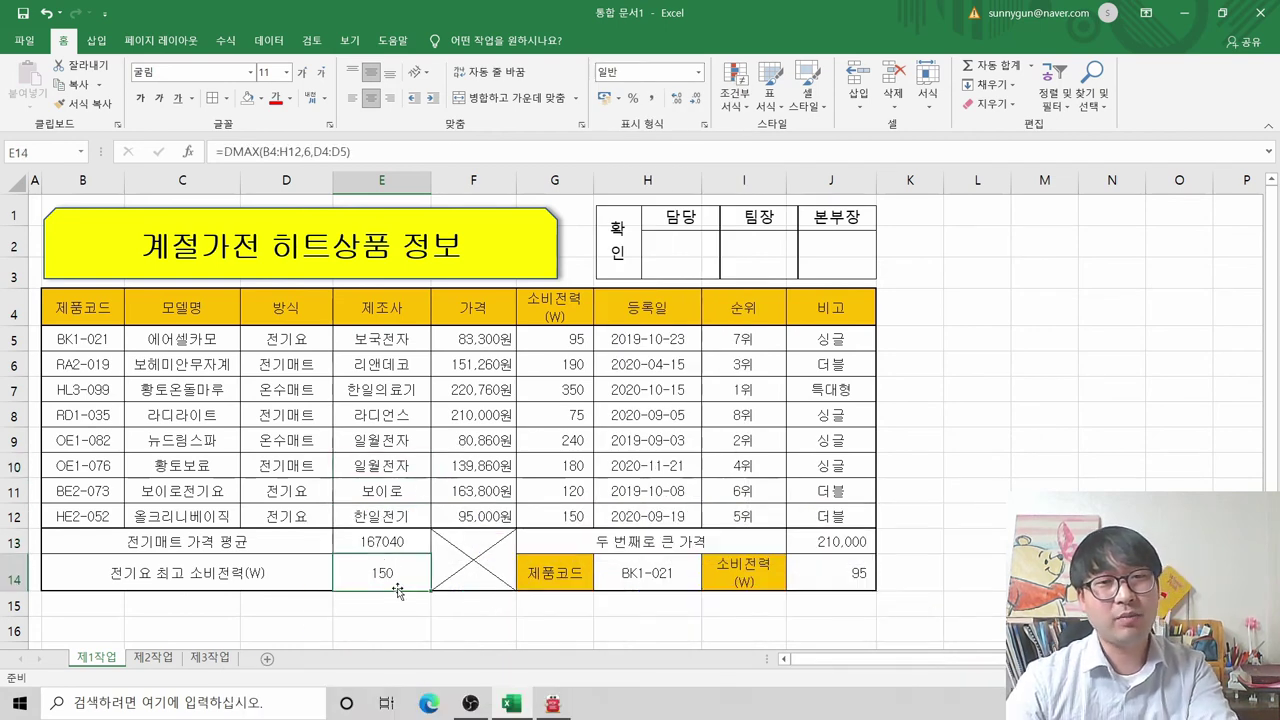
{"action": "left_click", "coordinate": [400, 592]}
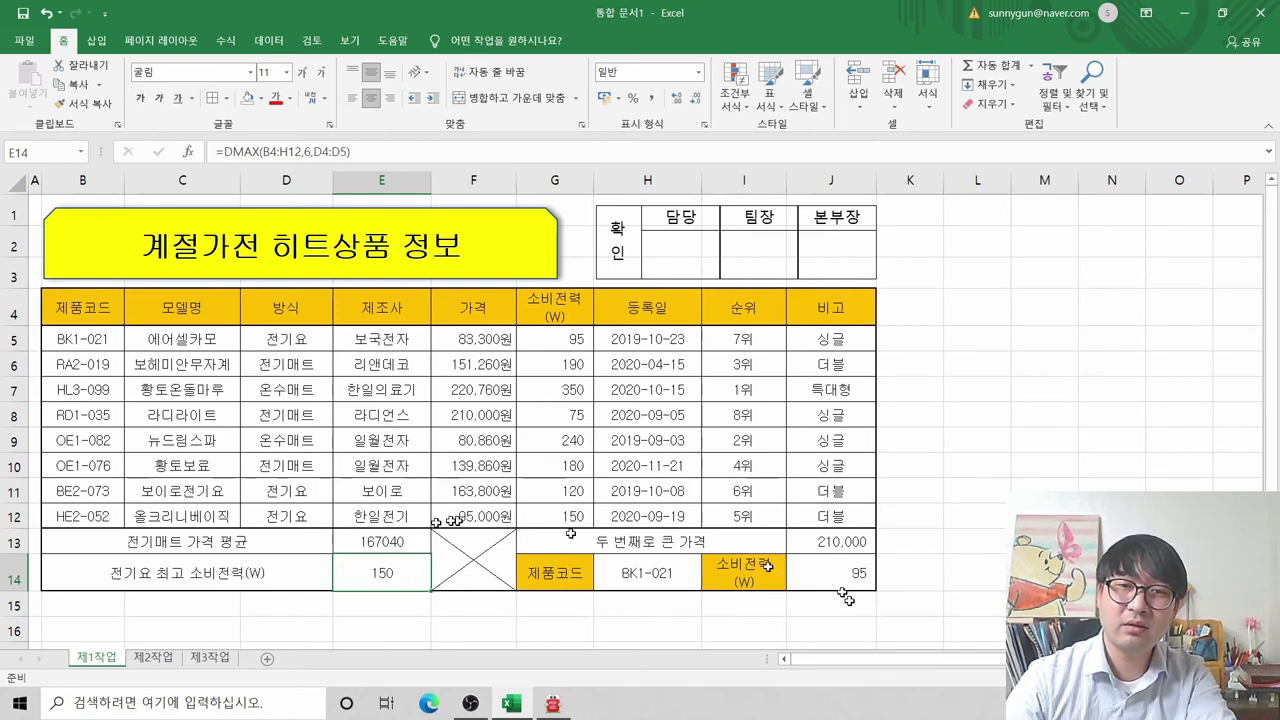
{"action": "left_click", "coordinate": [544, 450]}
{"action": "left_click", "coordinate": [415, 445]}
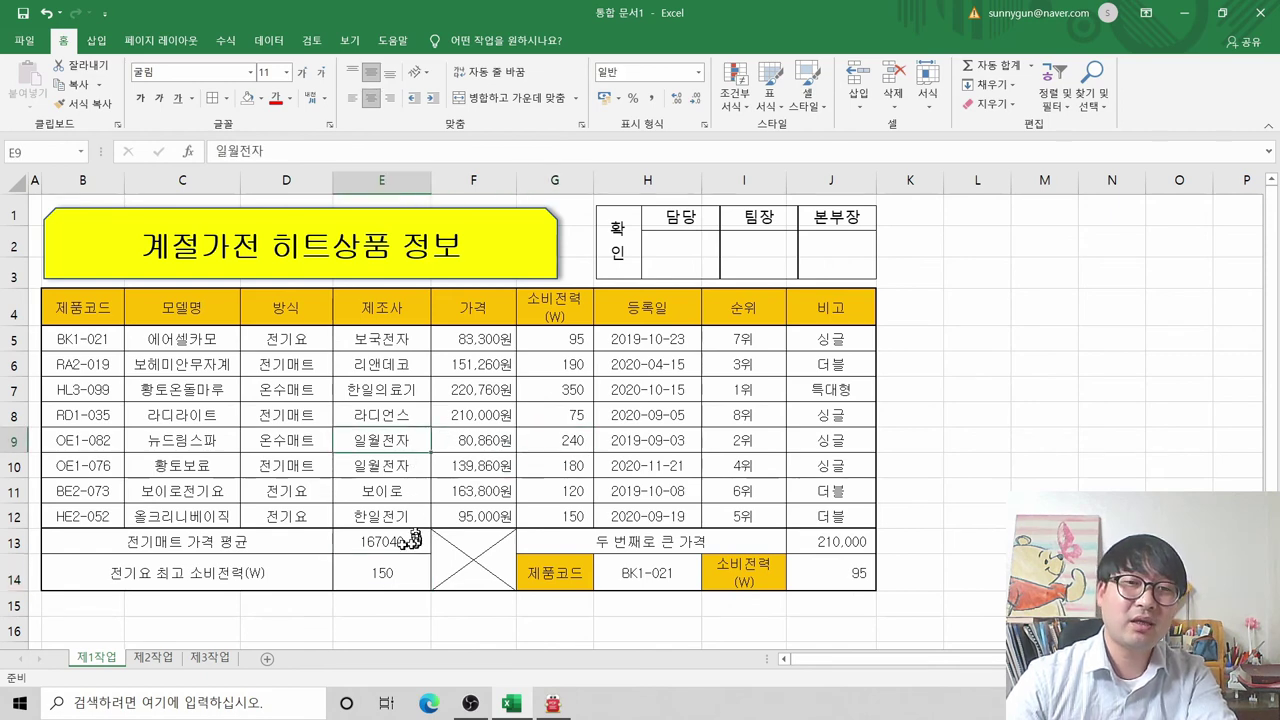
{"action": "left_click_drag", "start_coordinate": [415, 540], "coordinate": [390, 572]}
{"action": "left_click_drag", "start_coordinate": [790, 544], "coordinate": [850, 575]}
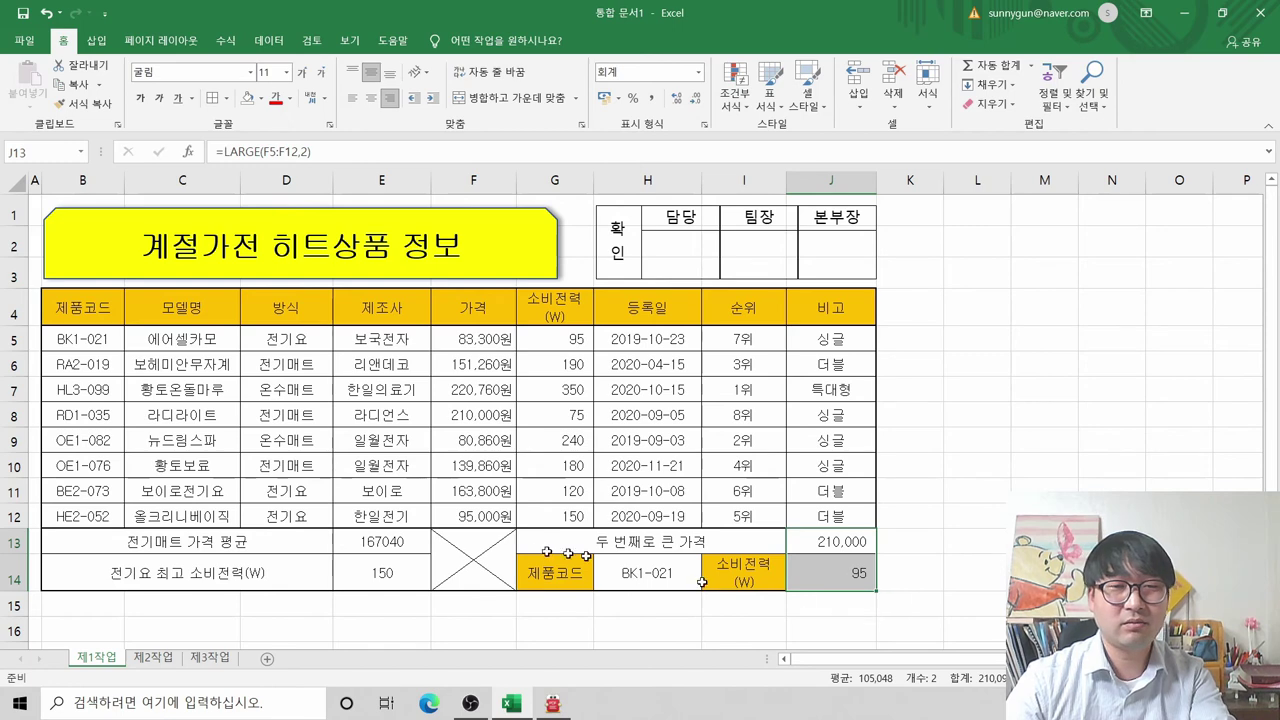
Step: Return the results in E13:E14 to the Accounting (회계) format and compare them with J13:J14
{"action": "left_click_drag", "start_coordinate": [392, 545], "coordinate": [378, 575]}
{"action": "left_click", "coordinate": [365, 573]}
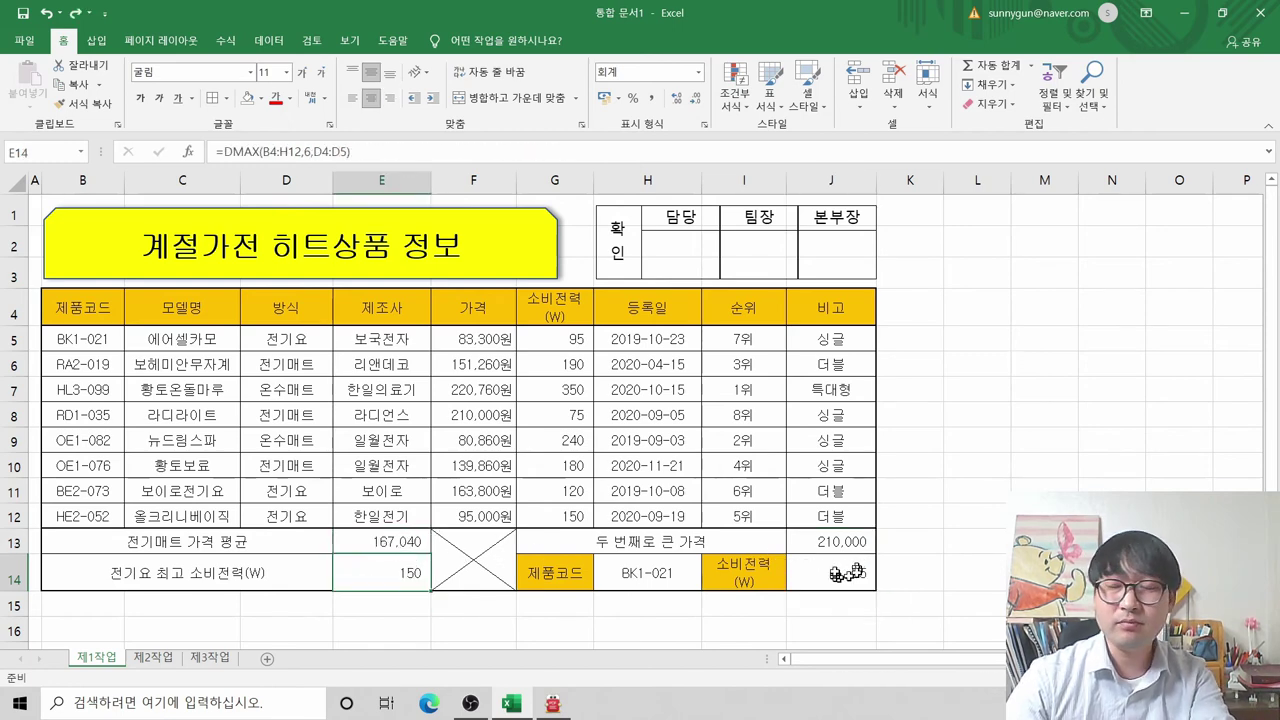
{"action": "left_click", "coordinate": [392, 541]}
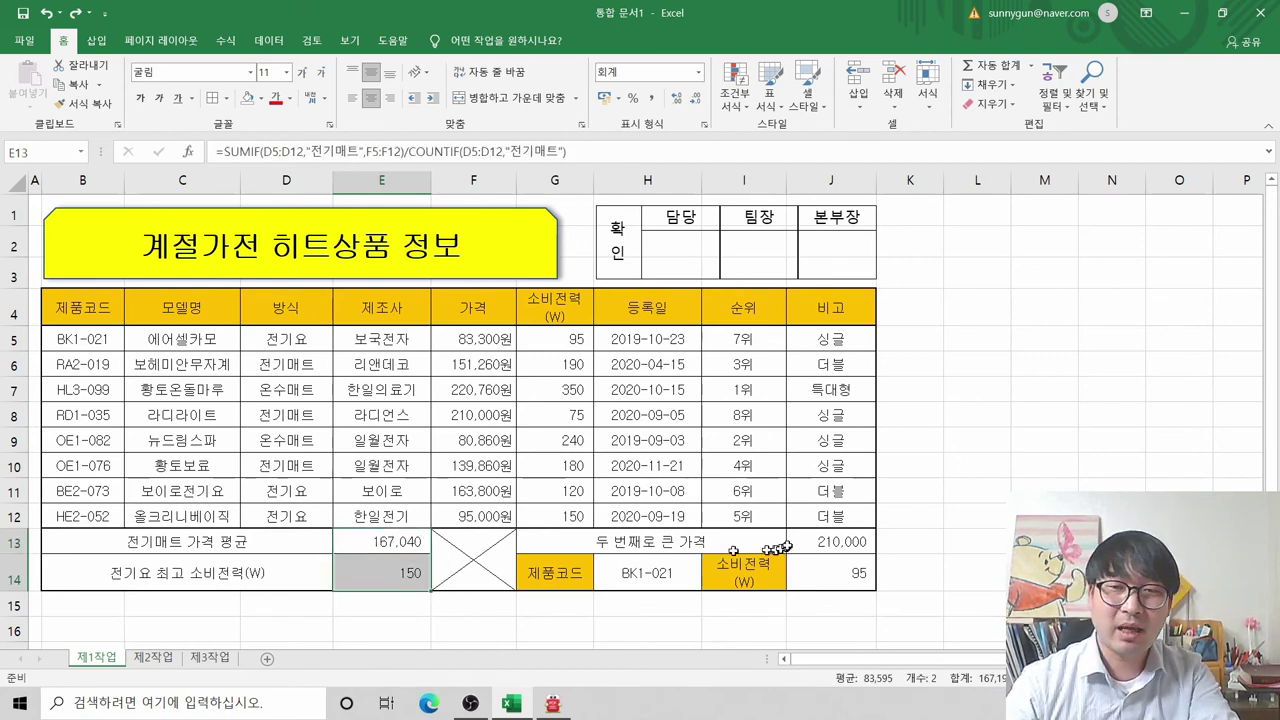
{"action": "left_click", "coordinate": [816, 541]}
{"action": "left_click_drag", "start_coordinate": [816, 541], "coordinate": [818, 572]}
{"action": "left_click", "coordinate": [845, 578]}
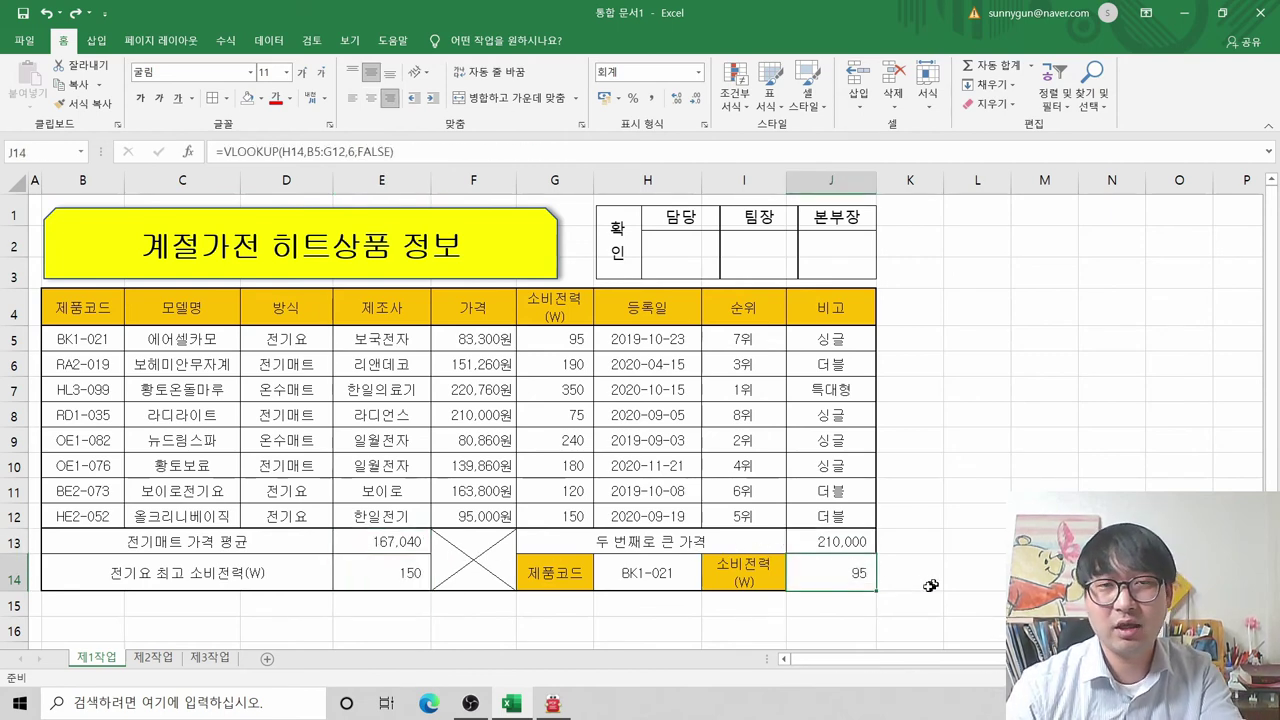
Step: Read task (7) on conditional formatting in the exam PDF and locate the power consumption values G5:G12 in Excel
{"action": "key", "text": "alt+Tab"}
{"action": "scroll", "coordinate": [705, 447], "scroll_direction": "down", "scroll_amount": 6}
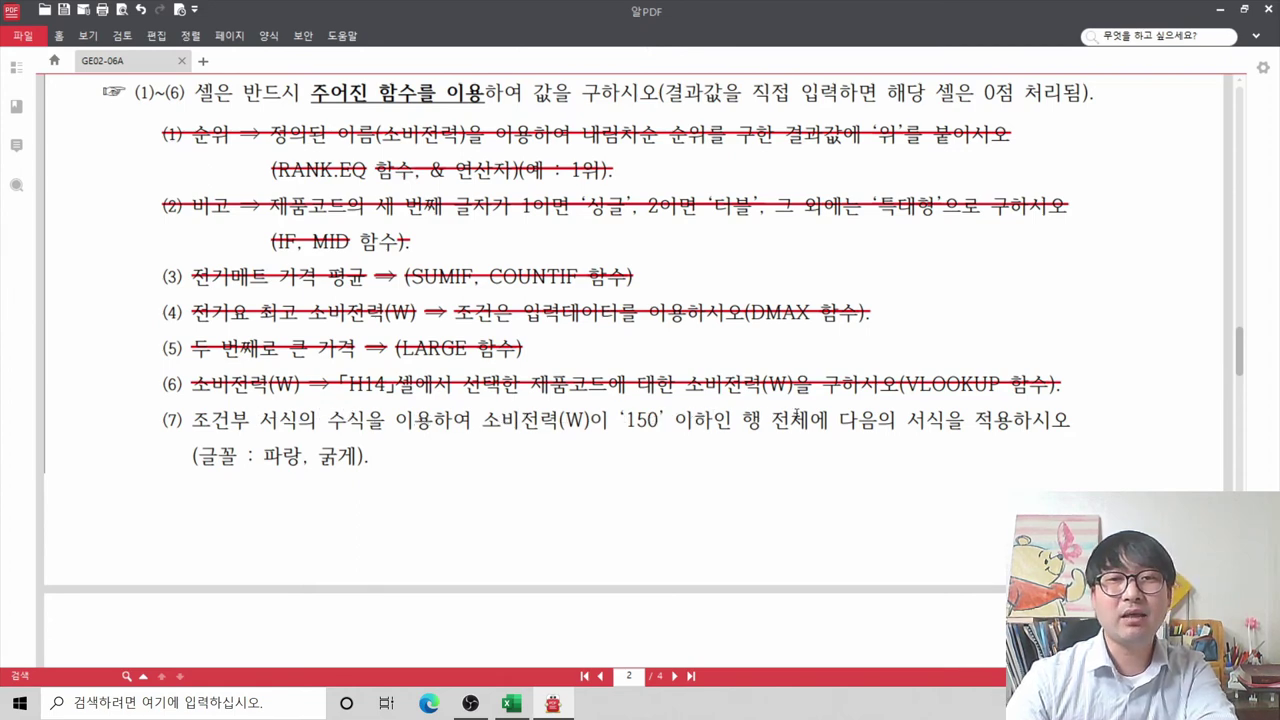
{"action": "key", "text": "alt+Tab"}
{"action": "left_click_drag", "start_coordinate": [563, 339], "coordinate": [563, 508]}
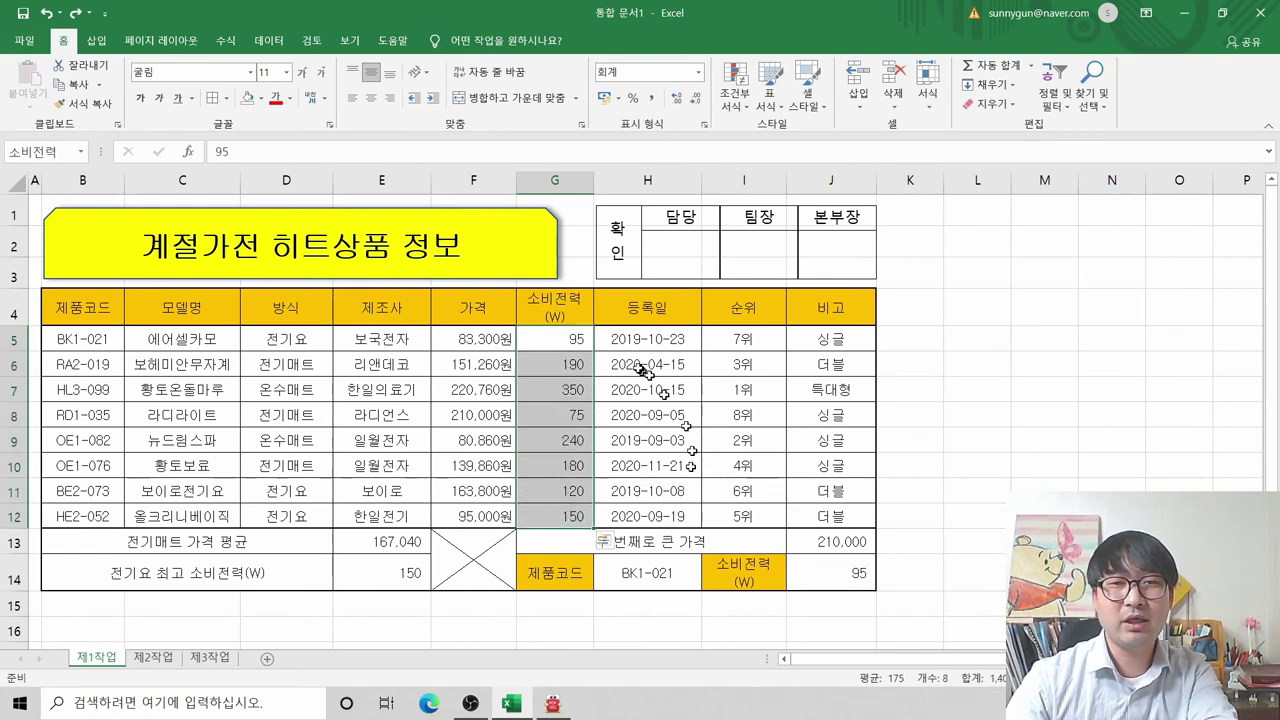
{"action": "left_click", "coordinate": [568, 339]}
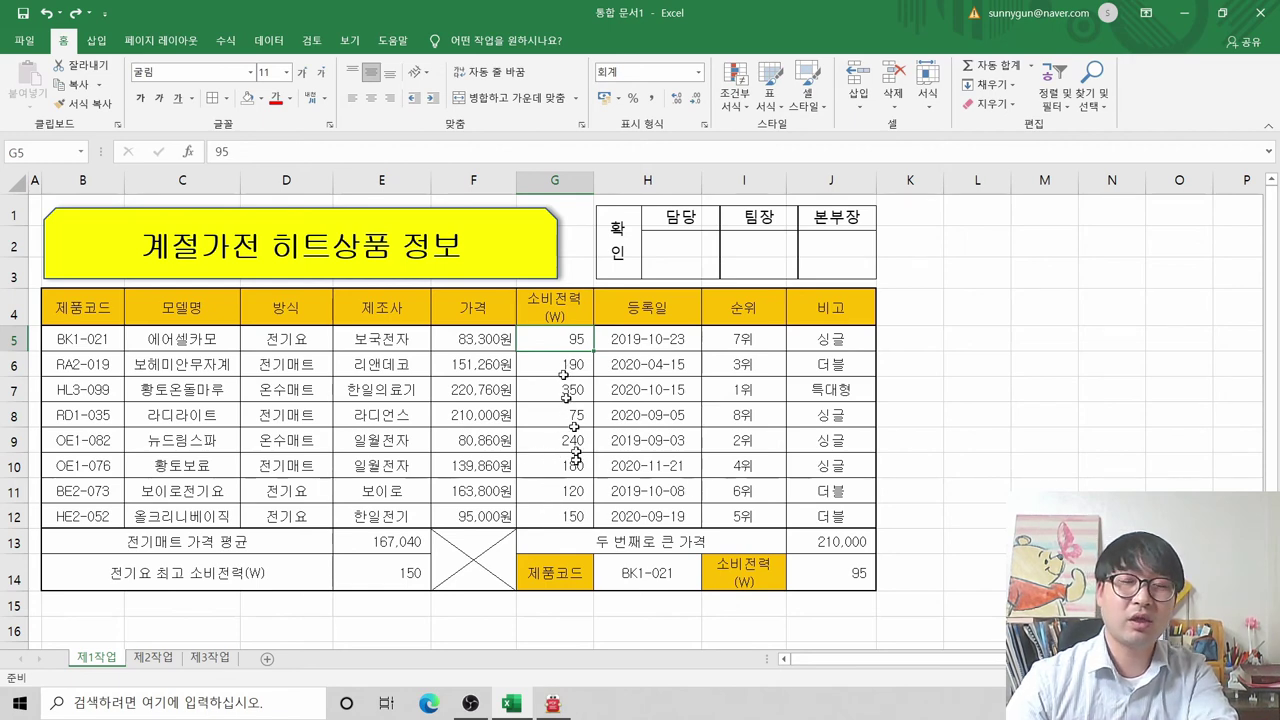
Step: Review the whole-row scope and font requirements of task (7) in the exam PDF against row 5 in Excel
{"action": "key", "text": "alt+Tab"}
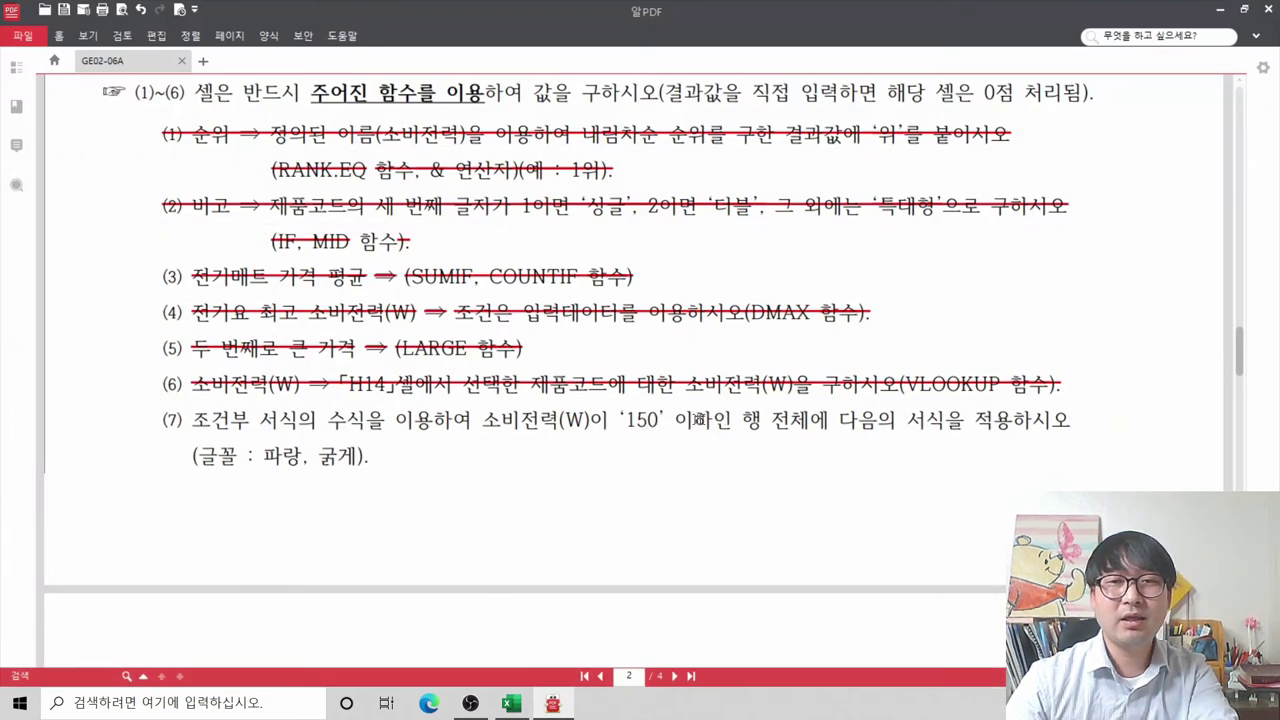
{"action": "left_click_drag", "start_coordinate": [742, 420], "coordinate": [837, 425]}
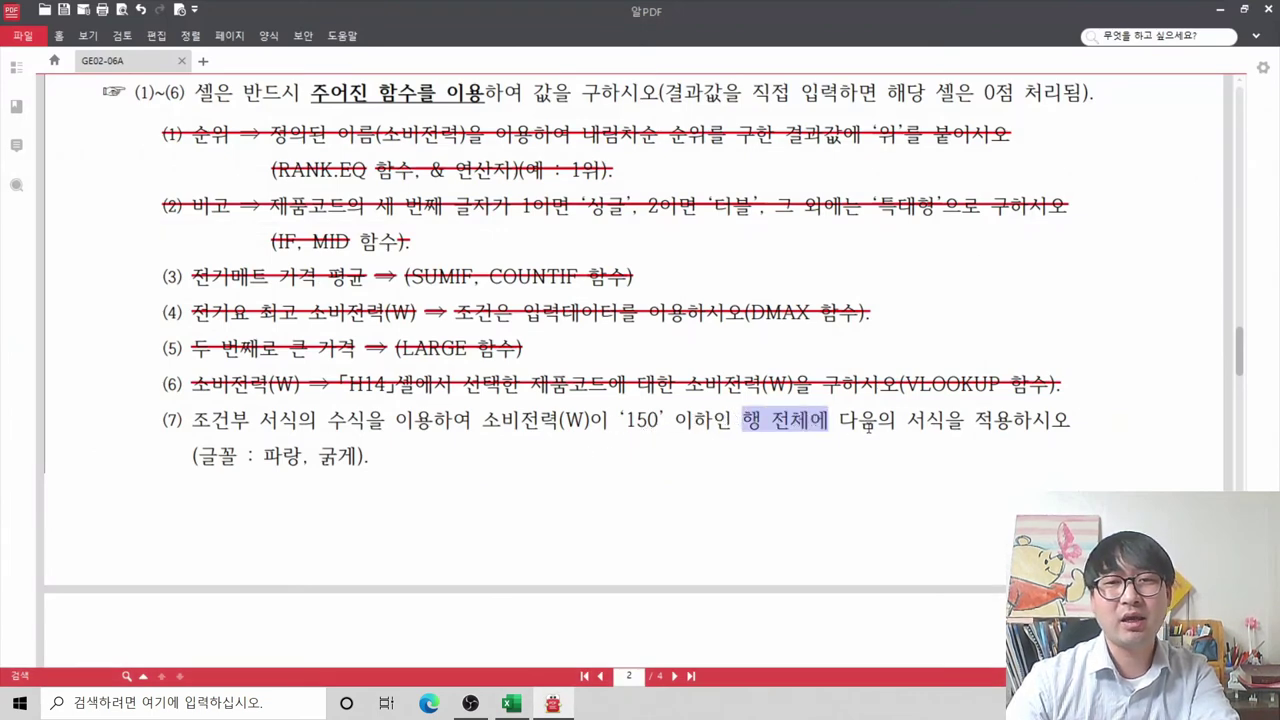
{"action": "key", "text": "alt+Tab"}
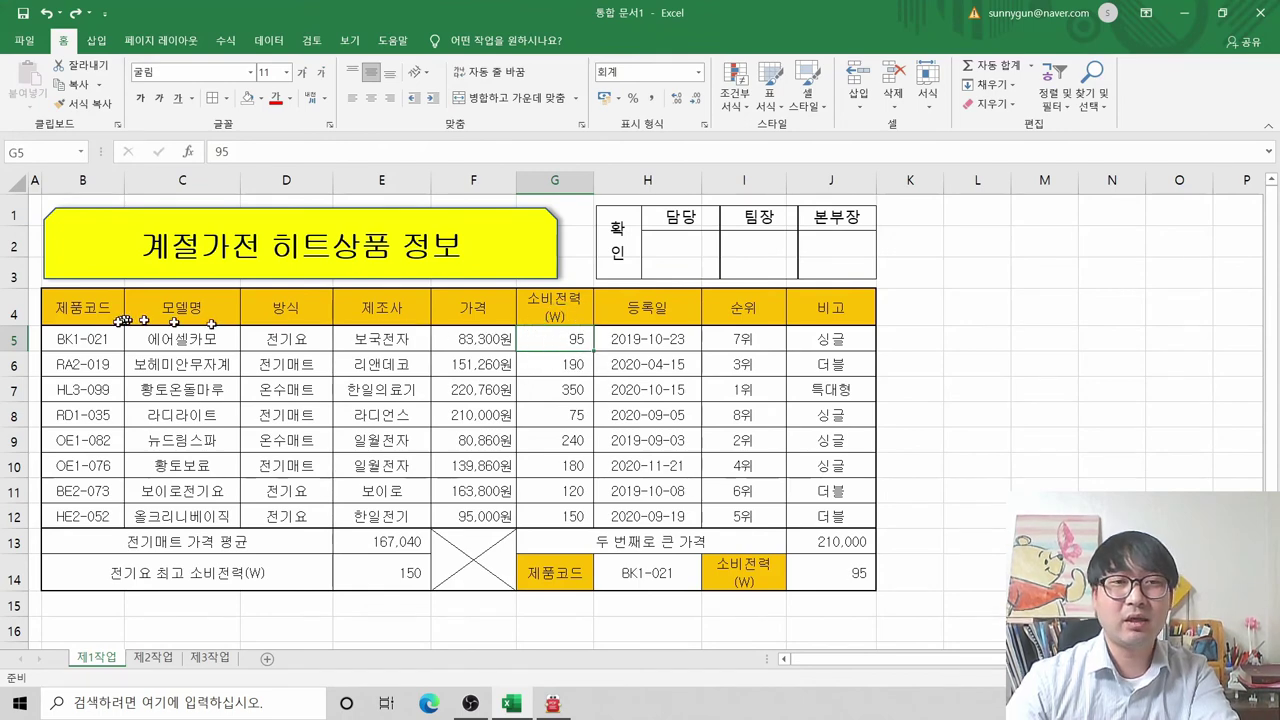
{"action": "left_click", "coordinate": [21, 336]}
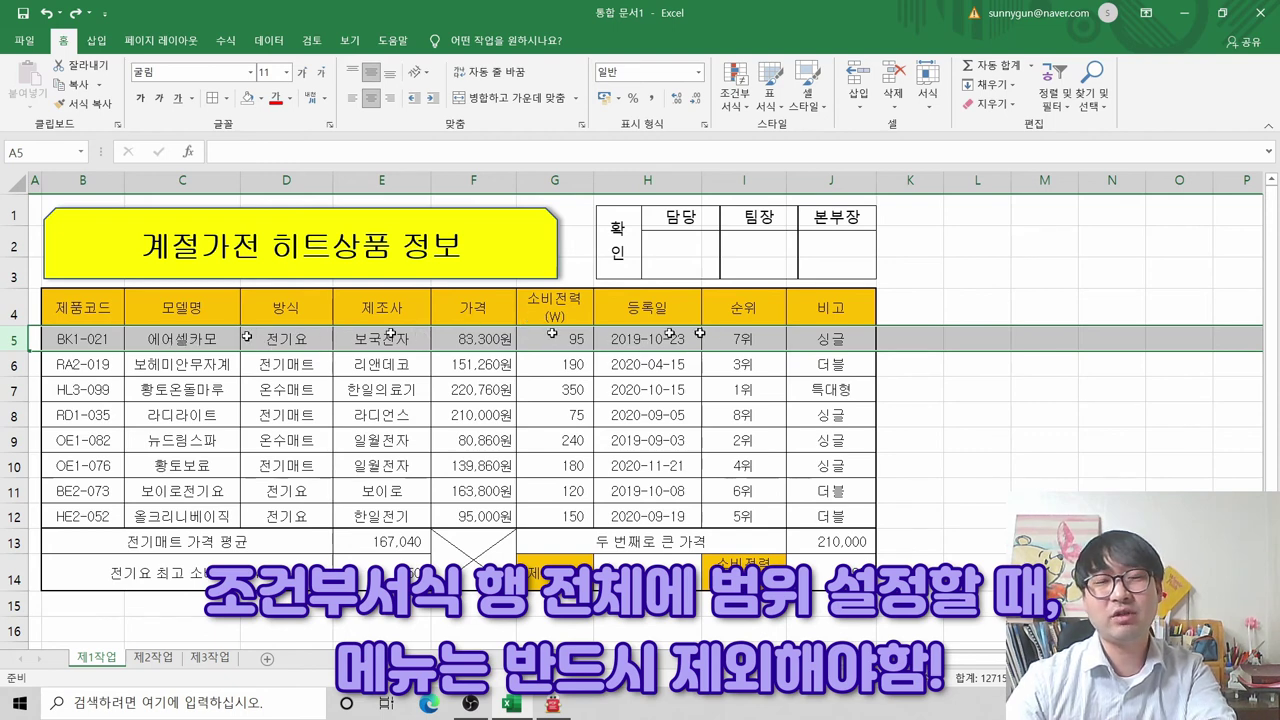
{"action": "key", "text": "alt+Tab"}
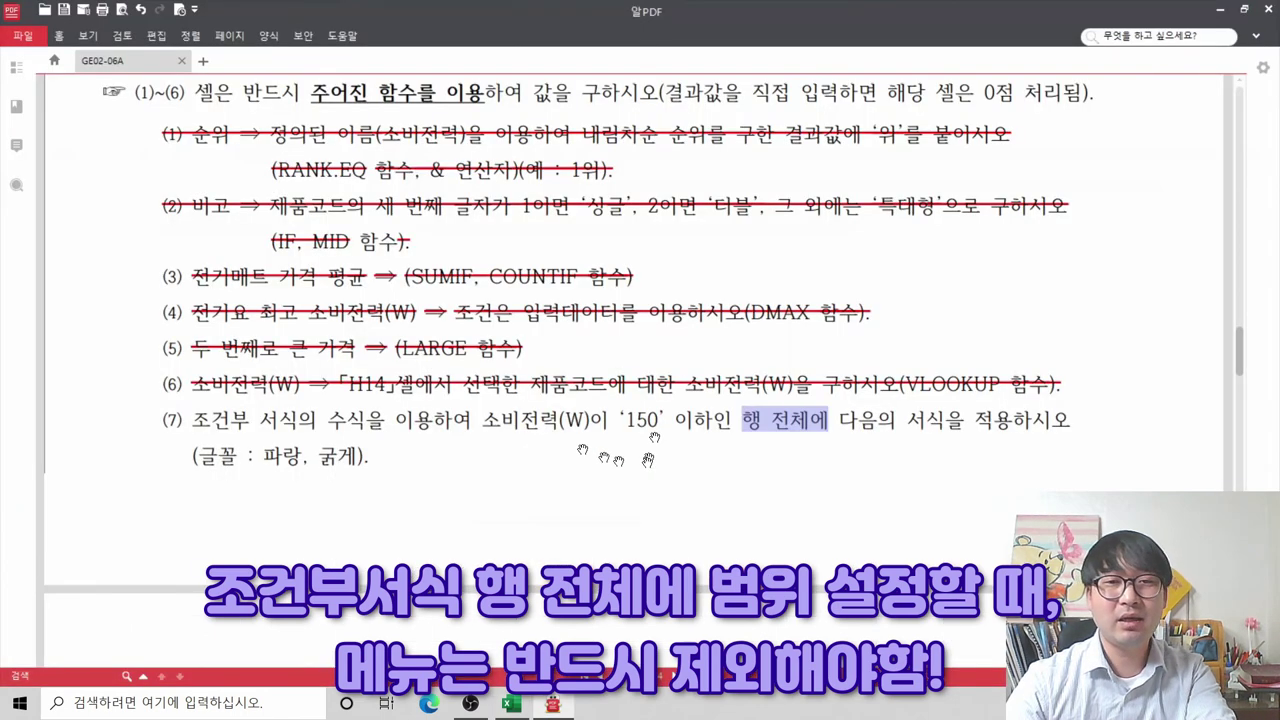
{"action": "left_click", "coordinate": [320, 466]}
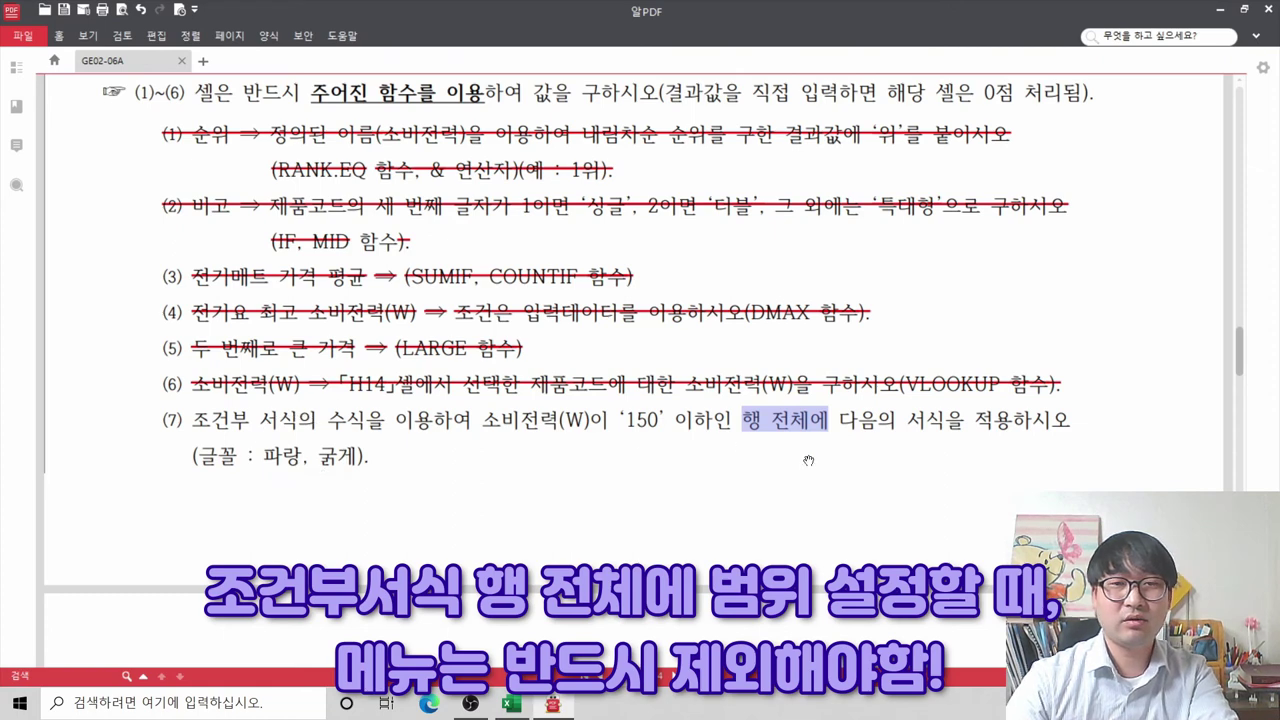
{"action": "key", "text": "alt+Tab"}
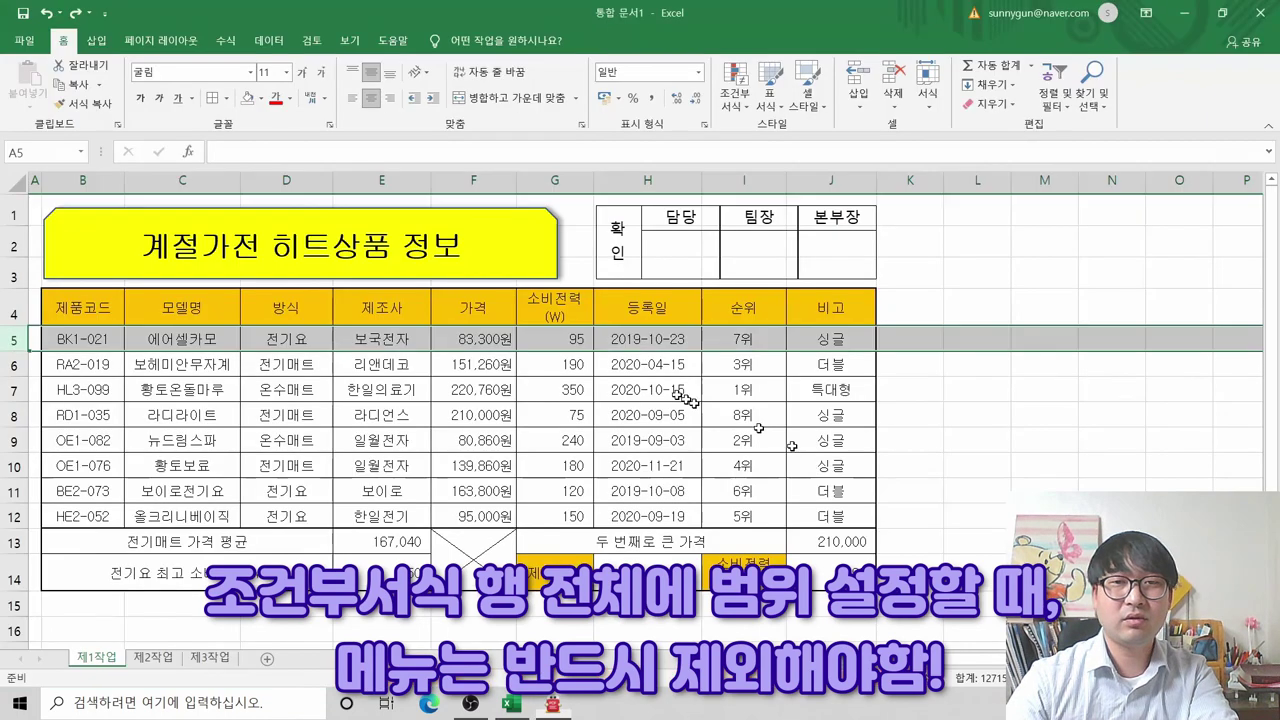
Step: Compare the full sheet rows 5 to 12 with the table data range B5:J12 as the target for conditional formatting
{"action": "left_click", "coordinate": [16, 415]}
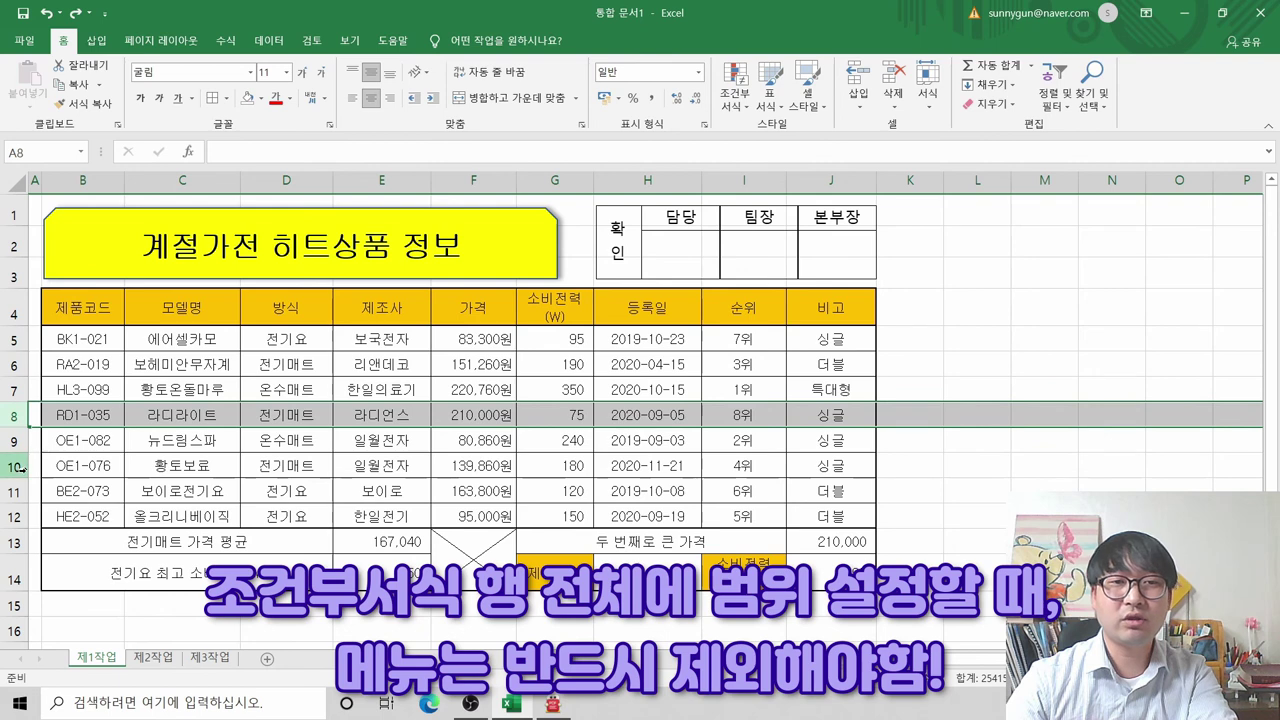
{"action": "left_click", "coordinate": [512, 364]}
{"action": "left_click_drag", "start_coordinate": [581, 339], "coordinate": [574, 516]}
{"action": "left_click_drag", "start_coordinate": [90, 345], "coordinate": [838, 511]}
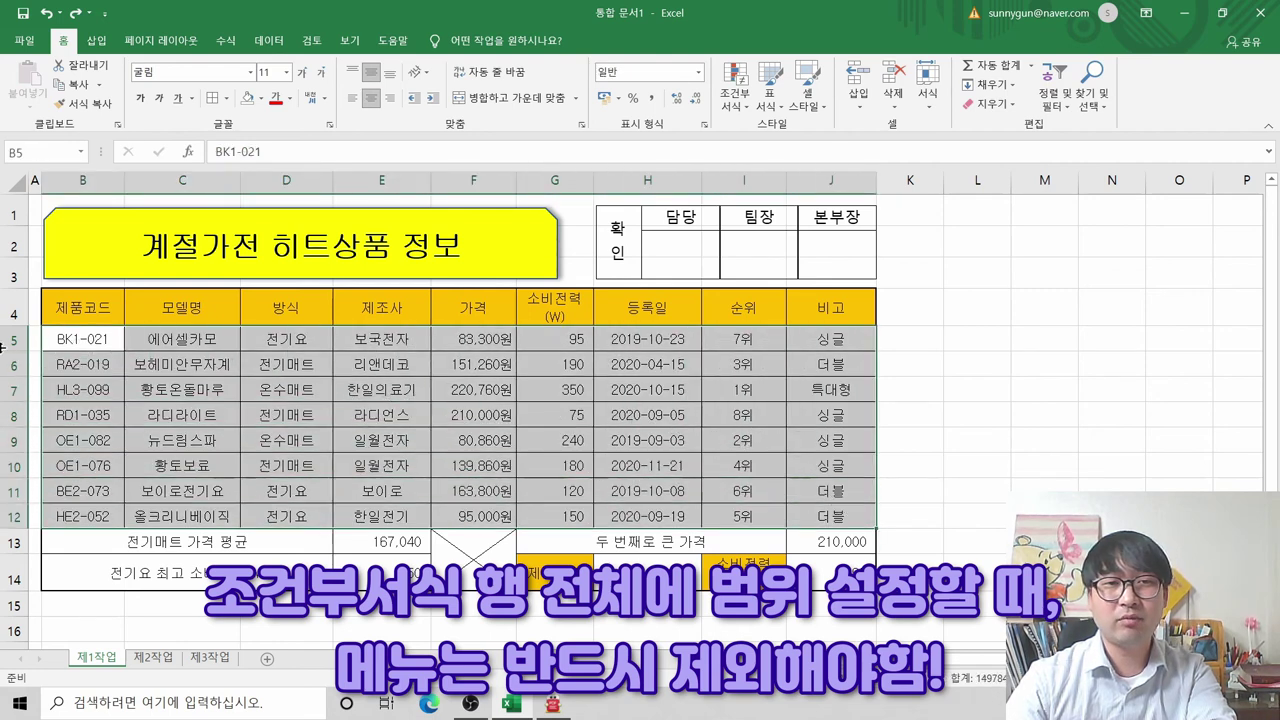
{"action": "left_click_drag", "start_coordinate": [8, 340], "coordinate": [5, 516]}
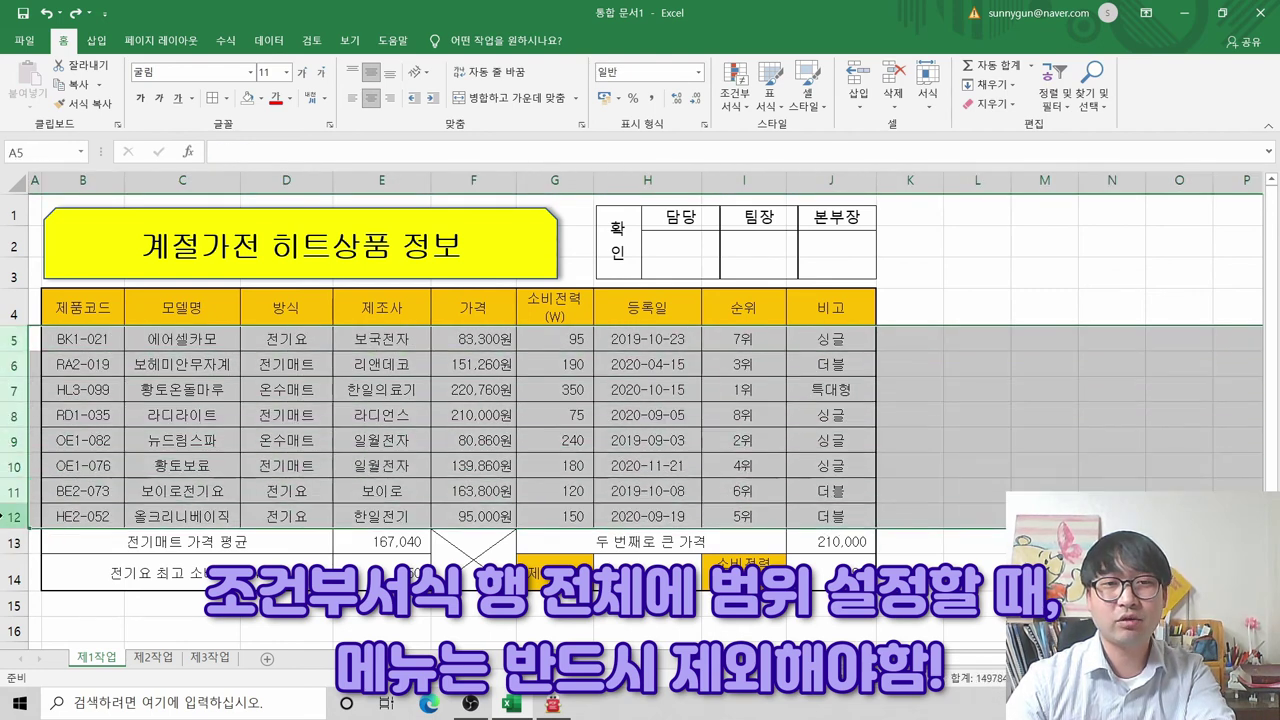
{"action": "left_click", "coordinate": [286, 414]}
Step: Start a new conditional formatting rule on B5:J12 that uses a formula to determine which cells to format
{"action": "left_click_drag", "start_coordinate": [55, 342], "coordinate": [825, 512]}
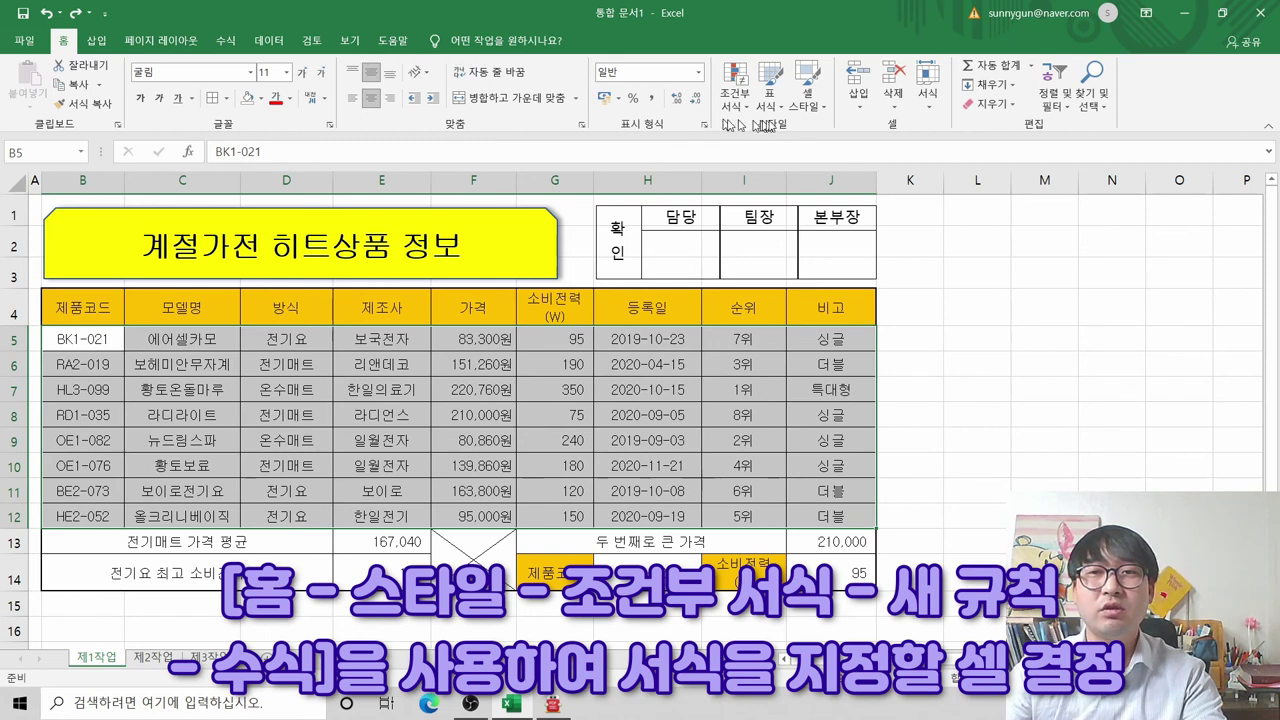
{"action": "key", "text": "ctrl+q"}
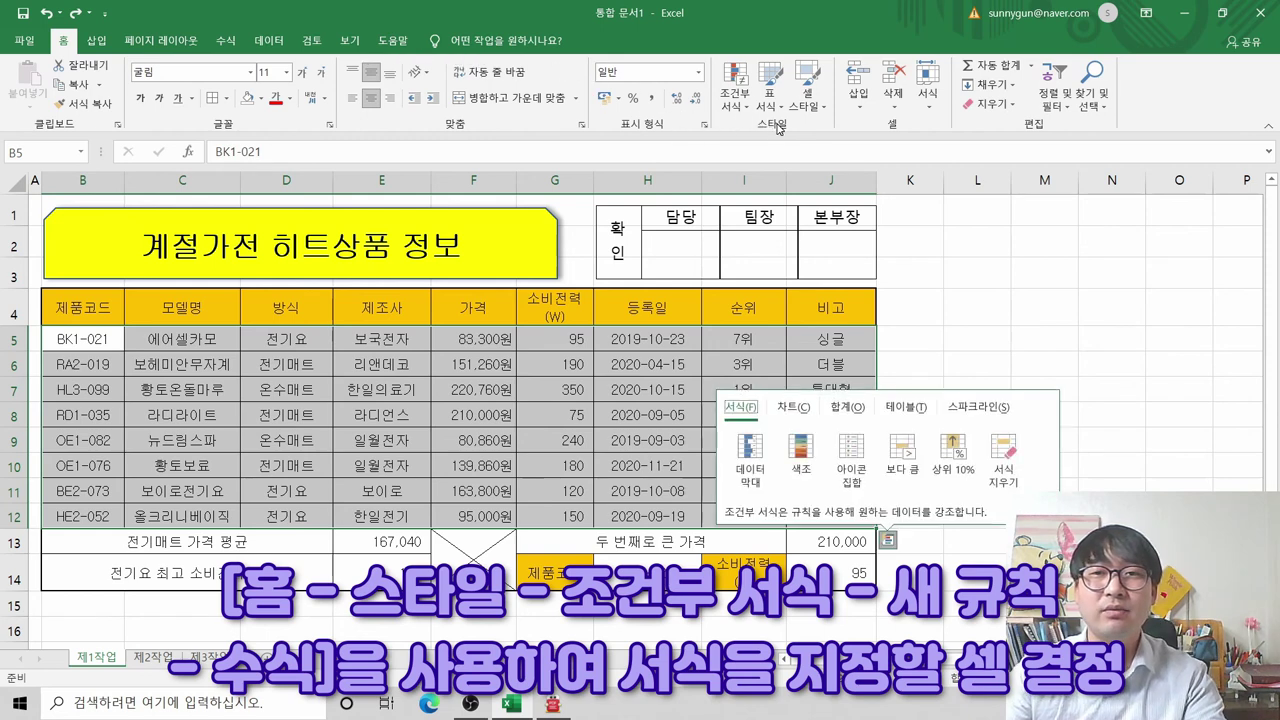
{"action": "left_click", "coordinate": [738, 82]}
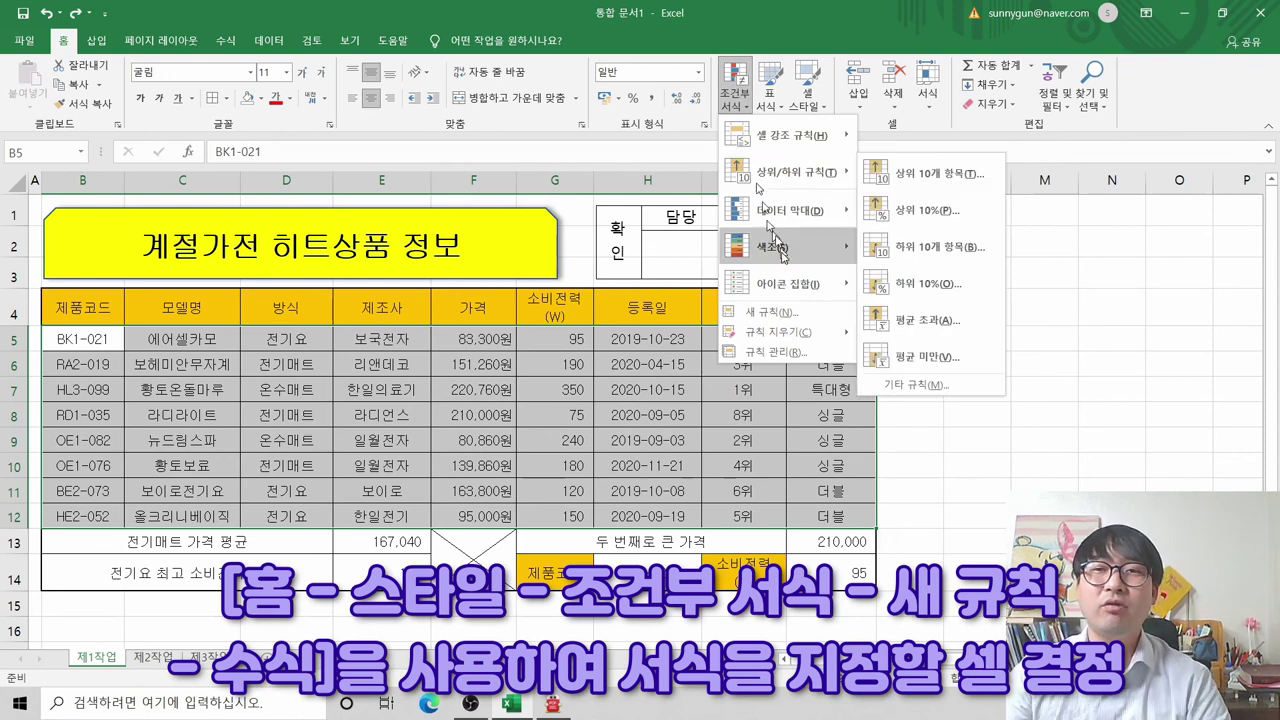
{"action": "left_click", "coordinate": [771, 314]}
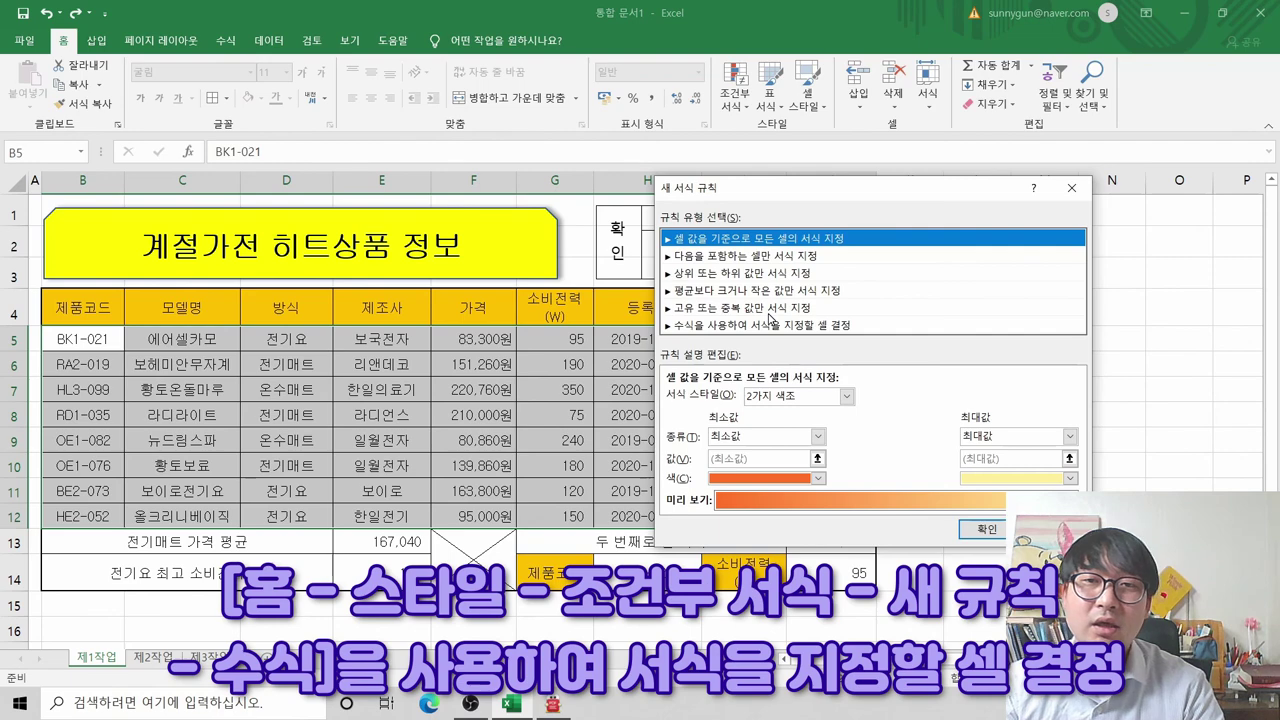
{"action": "left_click_drag", "start_coordinate": [748, 188], "coordinate": [536, 203]}
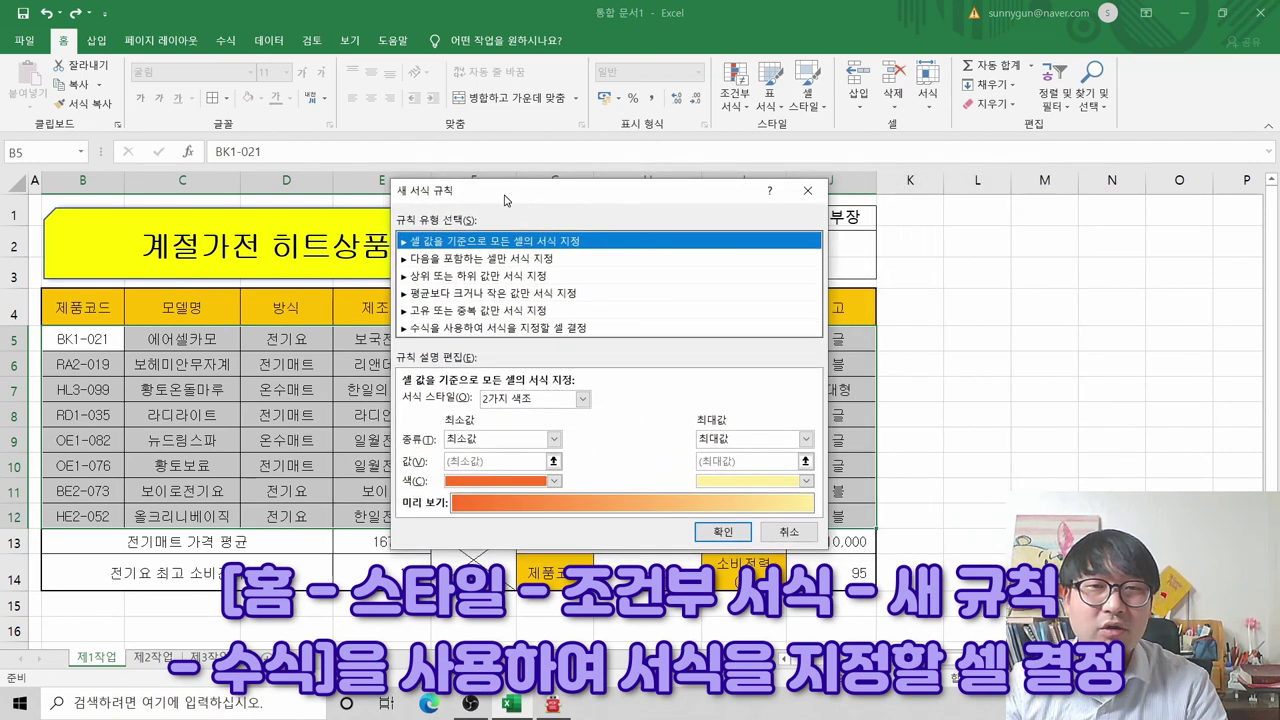
{"action": "key", "text": "alt+Tab"}
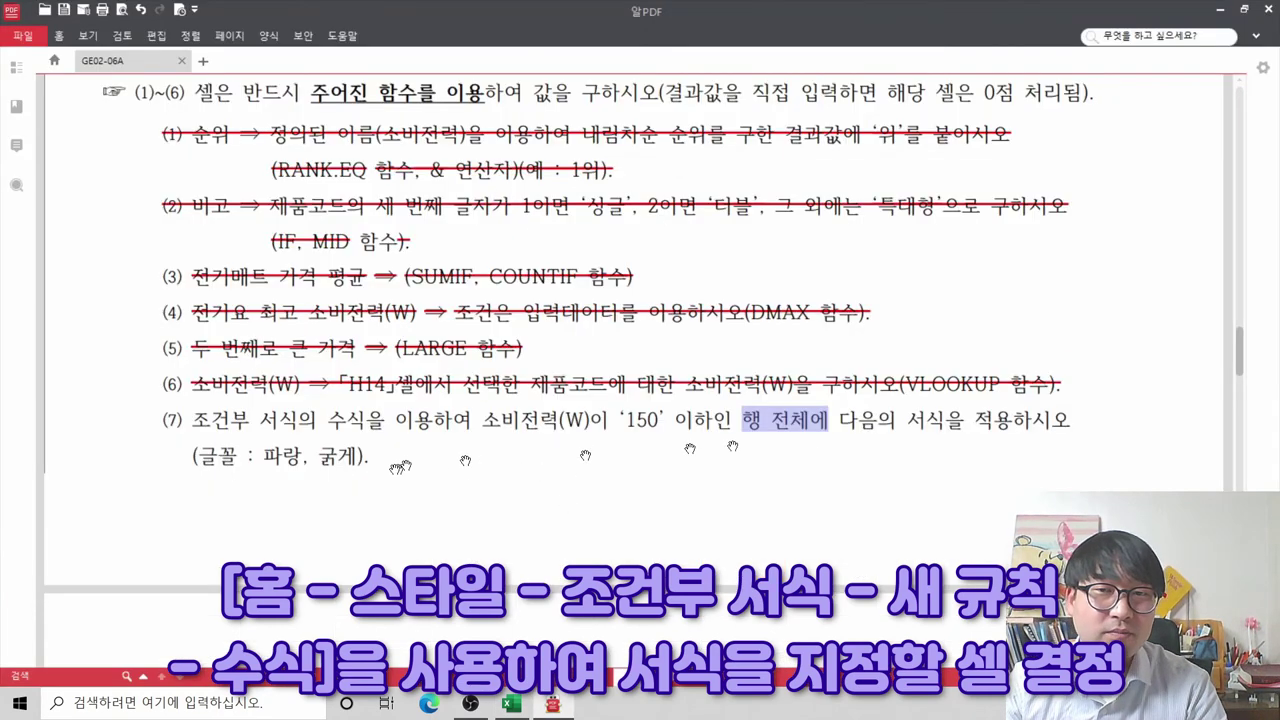
{"action": "left_click_drag", "start_coordinate": [326, 422], "coordinate": [416, 428]}
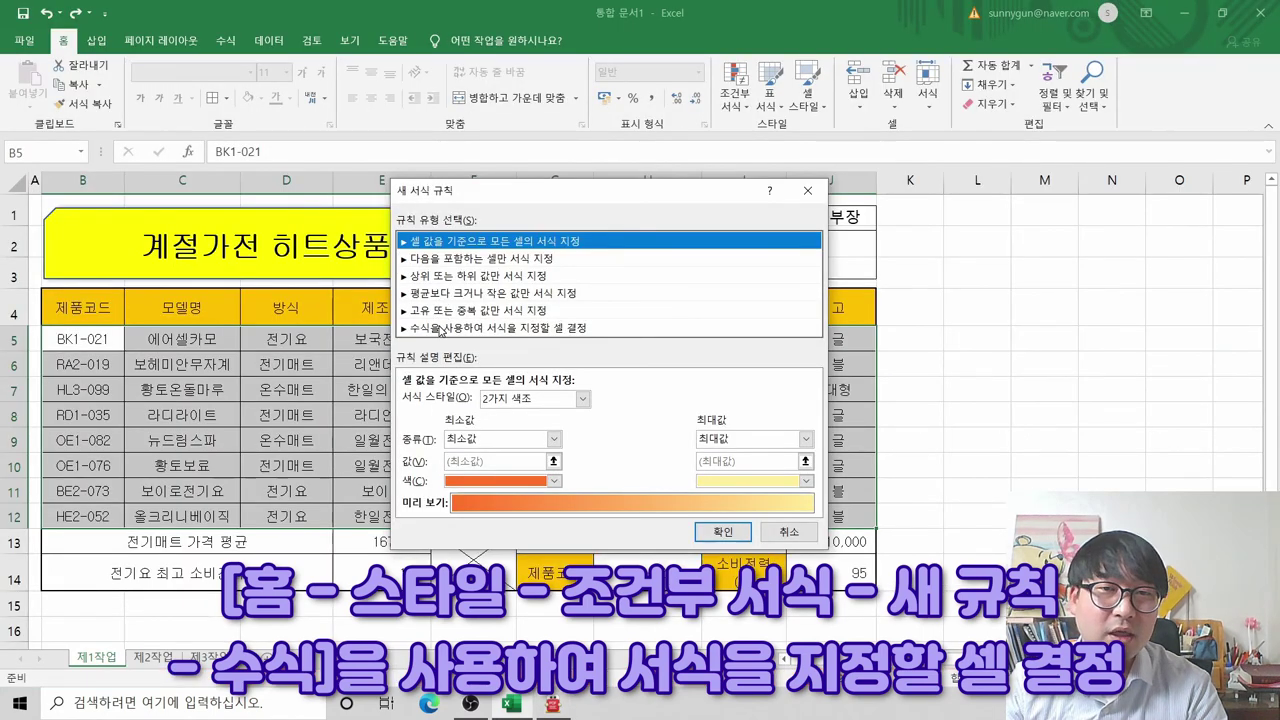
{"action": "left_click", "coordinate": [440, 328]}
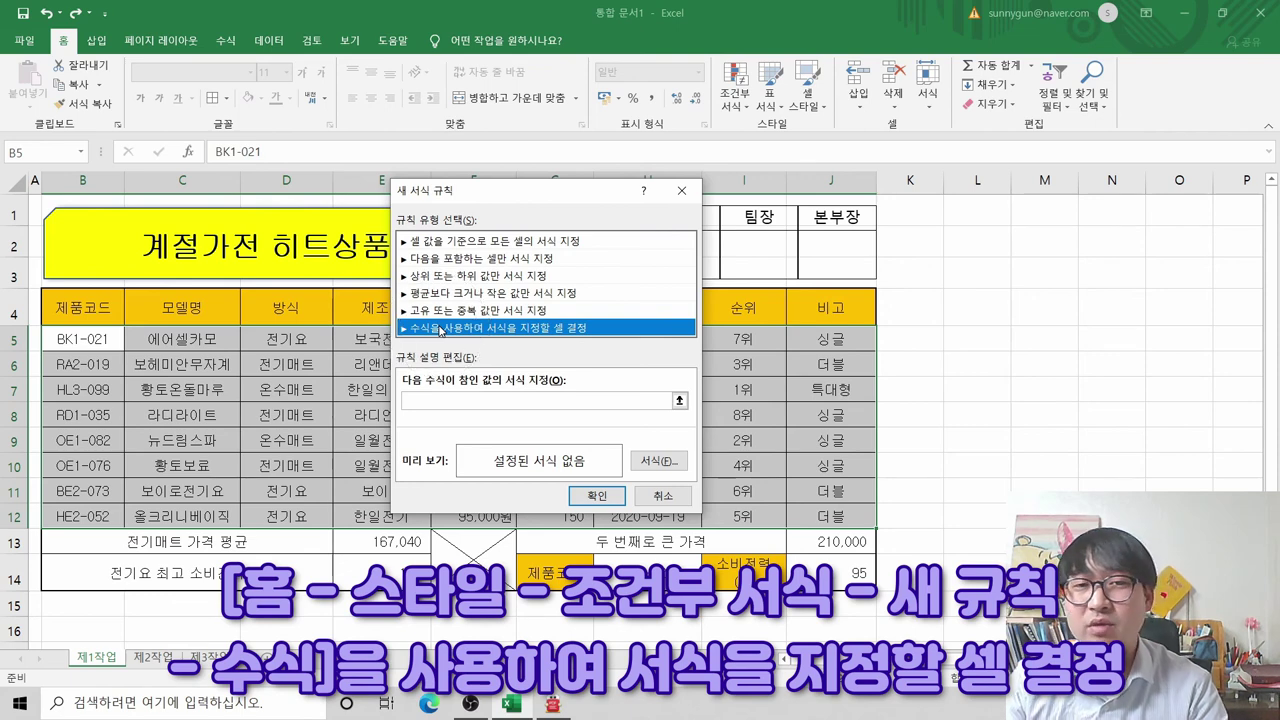
{"action": "left_click", "coordinate": [440, 328]}
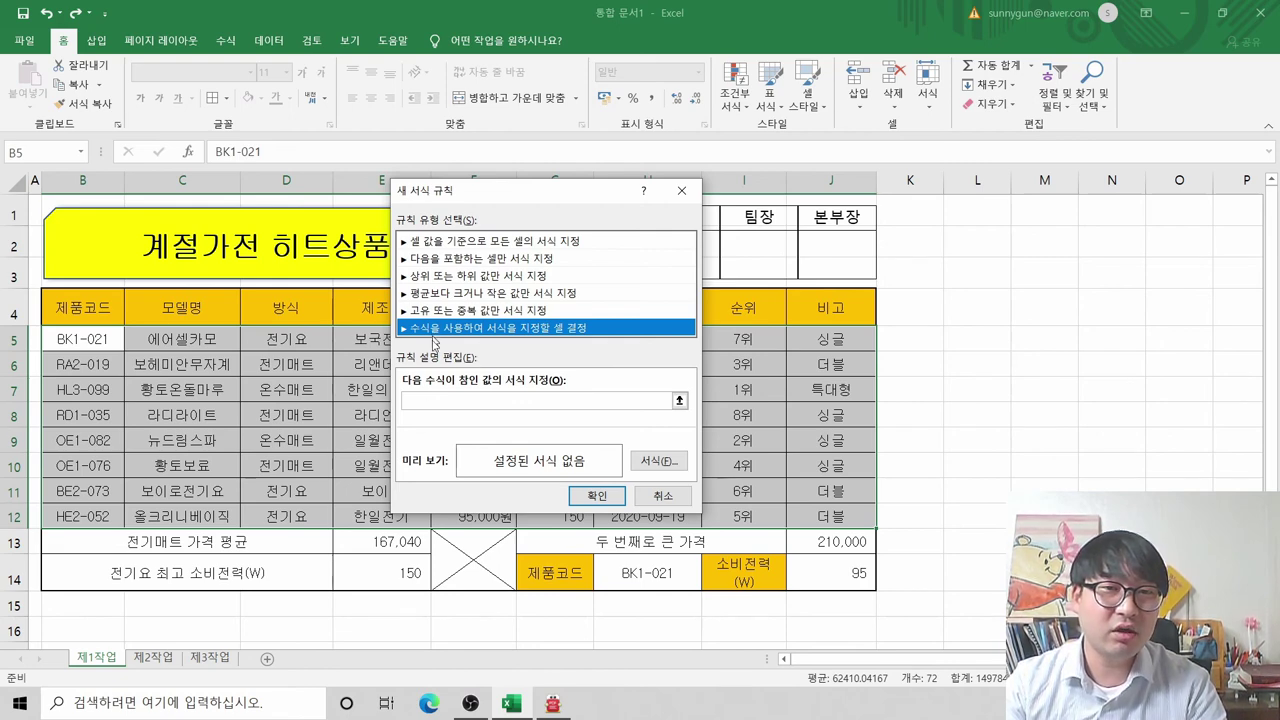
{"action": "left_click", "coordinate": [438, 400]}
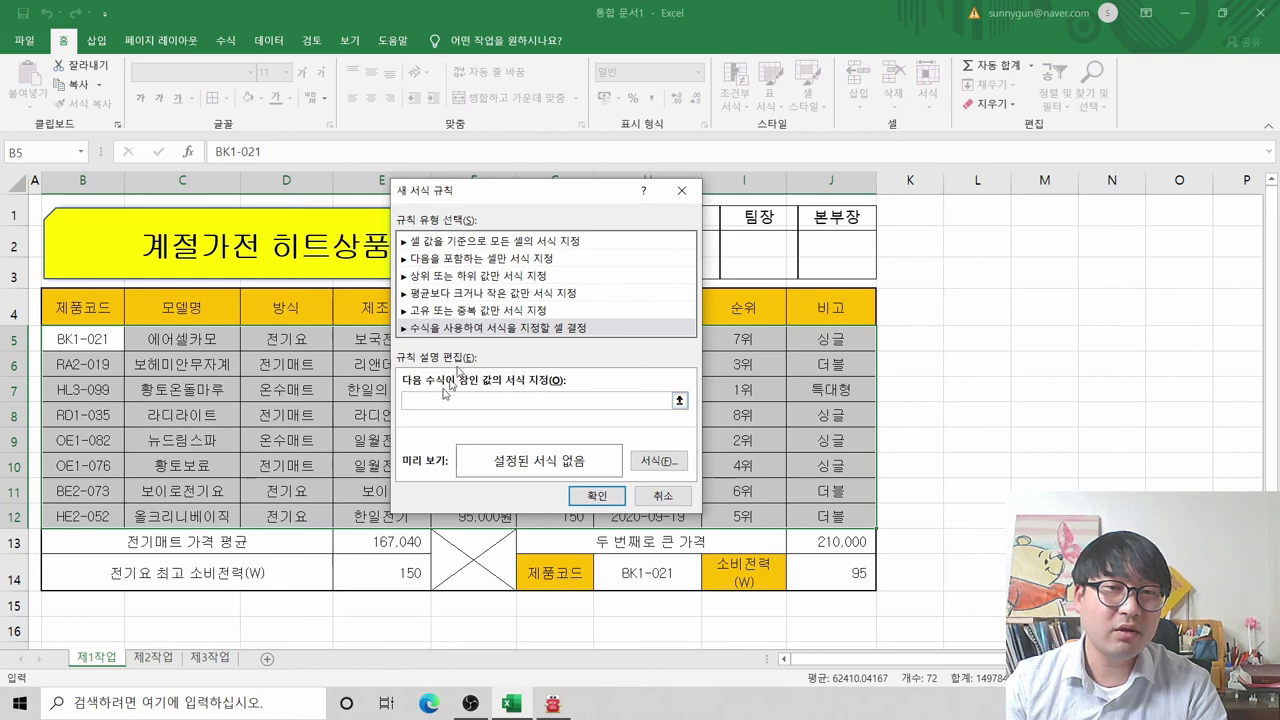
{"action": "left_click_drag", "start_coordinate": [543, 192], "coordinate": [323, 190]}
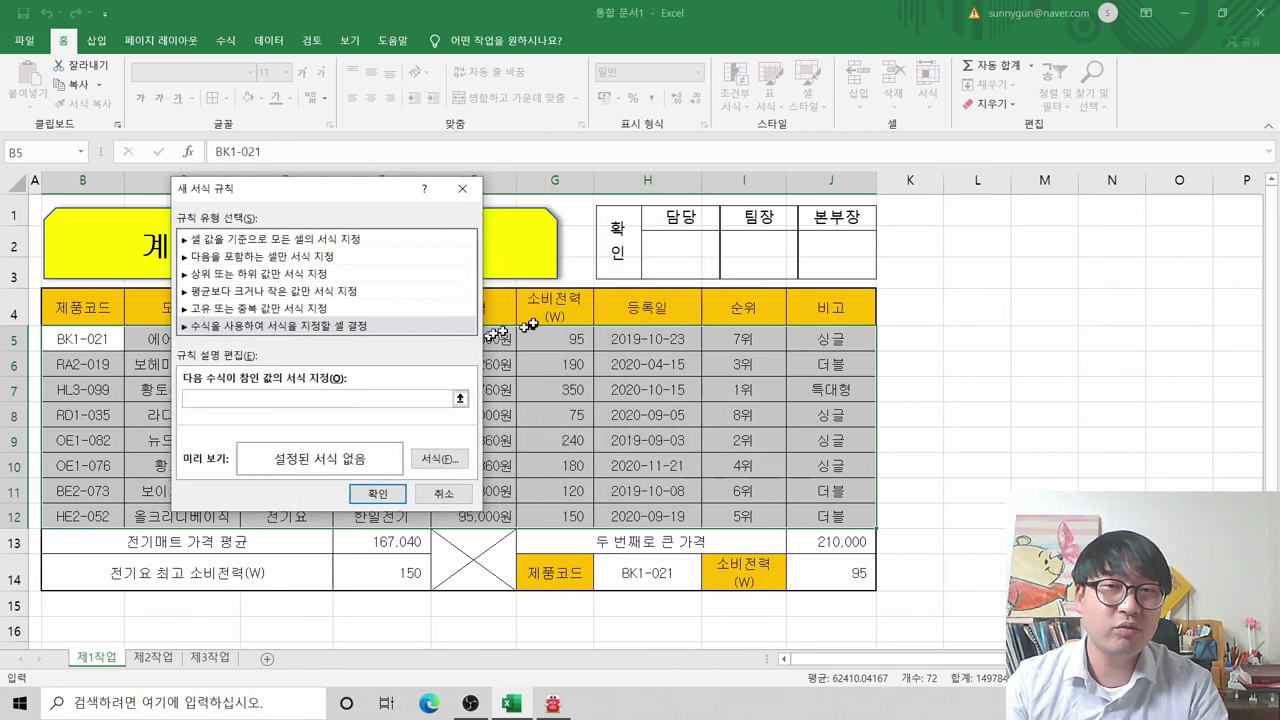
{"action": "left_click_drag", "start_coordinate": [555, 337], "coordinate": [565, 515]}
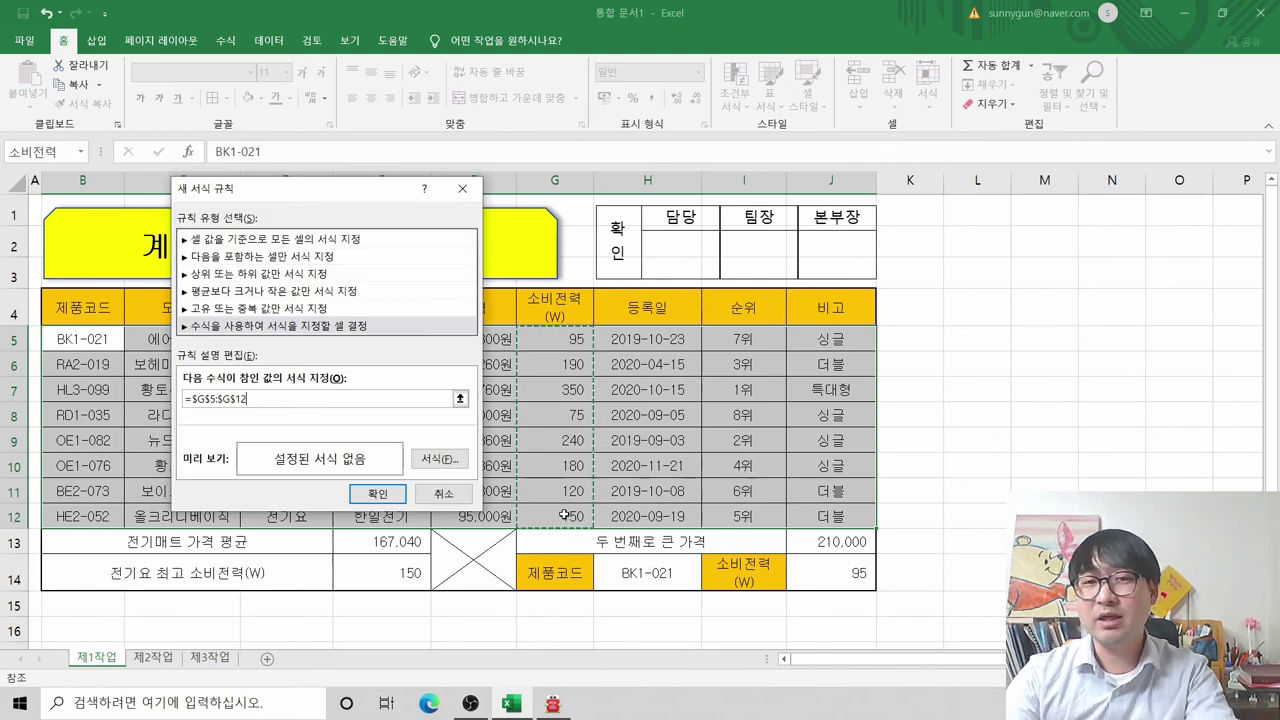
{"action": "key", "text": "BackSpace"}
{"action": "key", "text": "BackSpace"}
{"action": "key", "text": "BackSpace"}
{"action": "key", "text": "BackSpace"}
{"action": "key", "text": "BackSpace"}
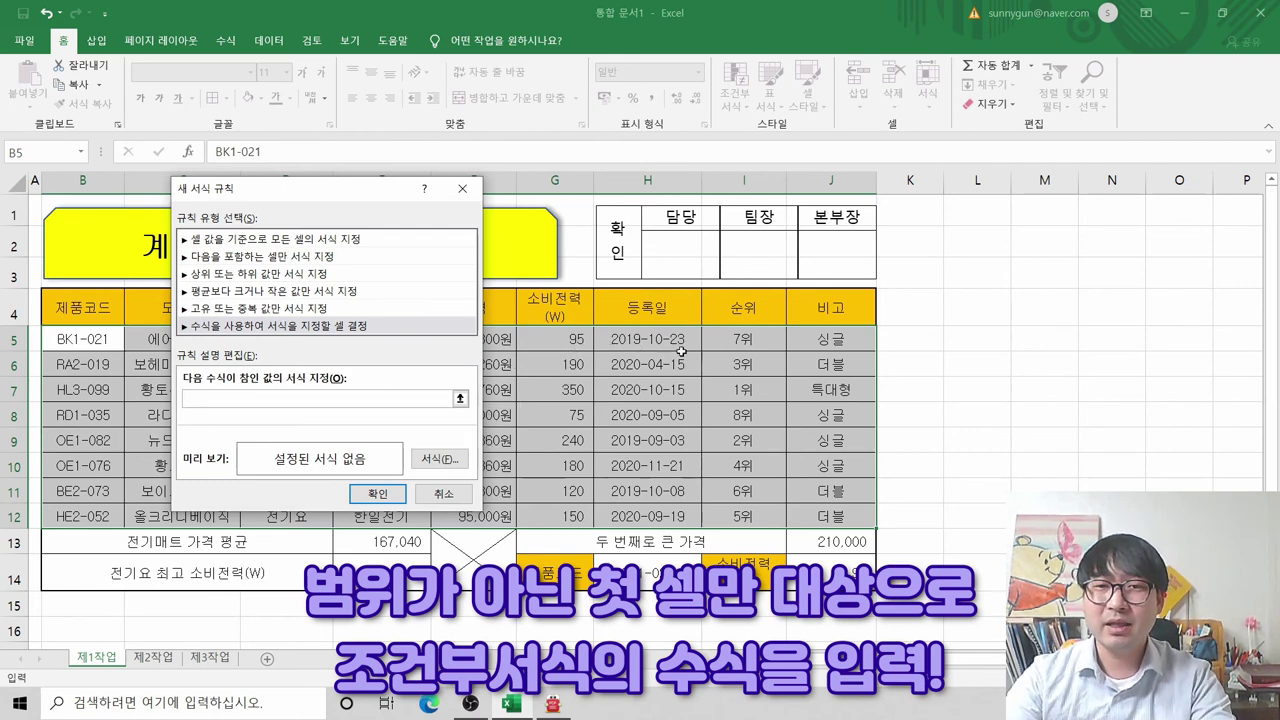
Step: Enter =$G5 as the start of the rule's formula, keeping the column absolute and the row relative
{"action": "left_click", "coordinate": [549, 342]}
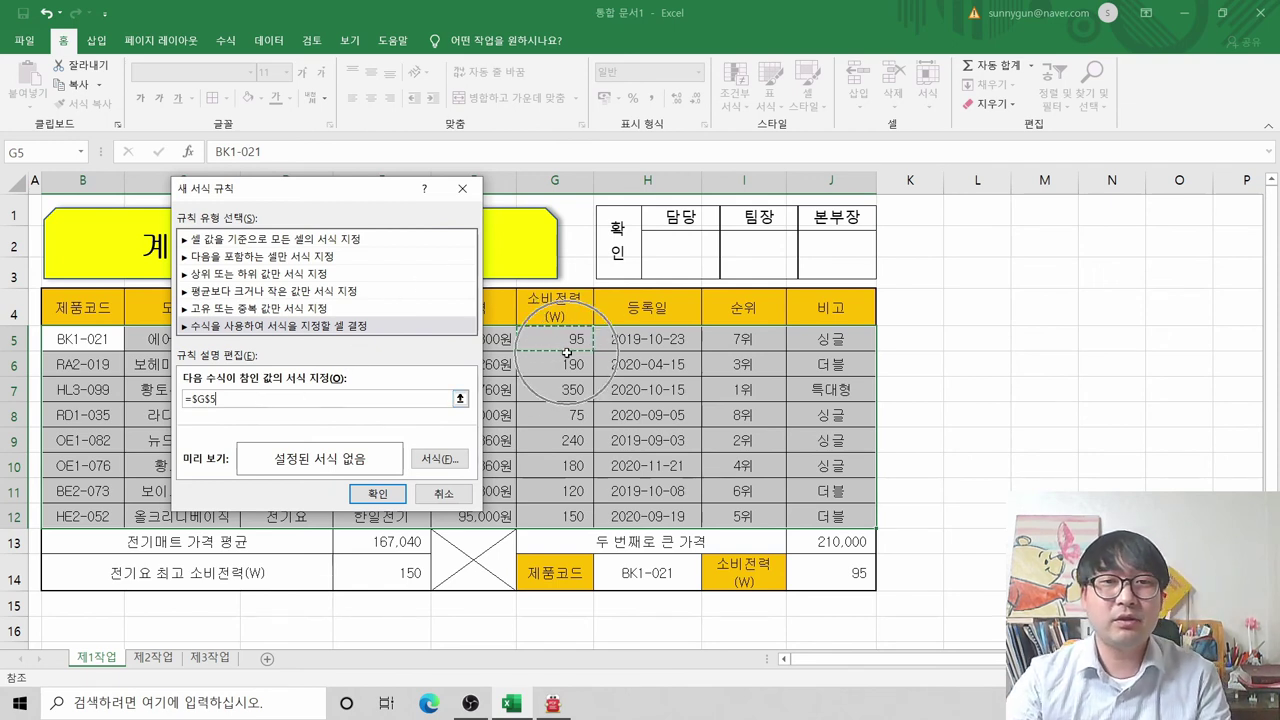
{"action": "left_click", "coordinate": [192, 407]}
{"action": "left_click", "coordinate": [209, 405]}
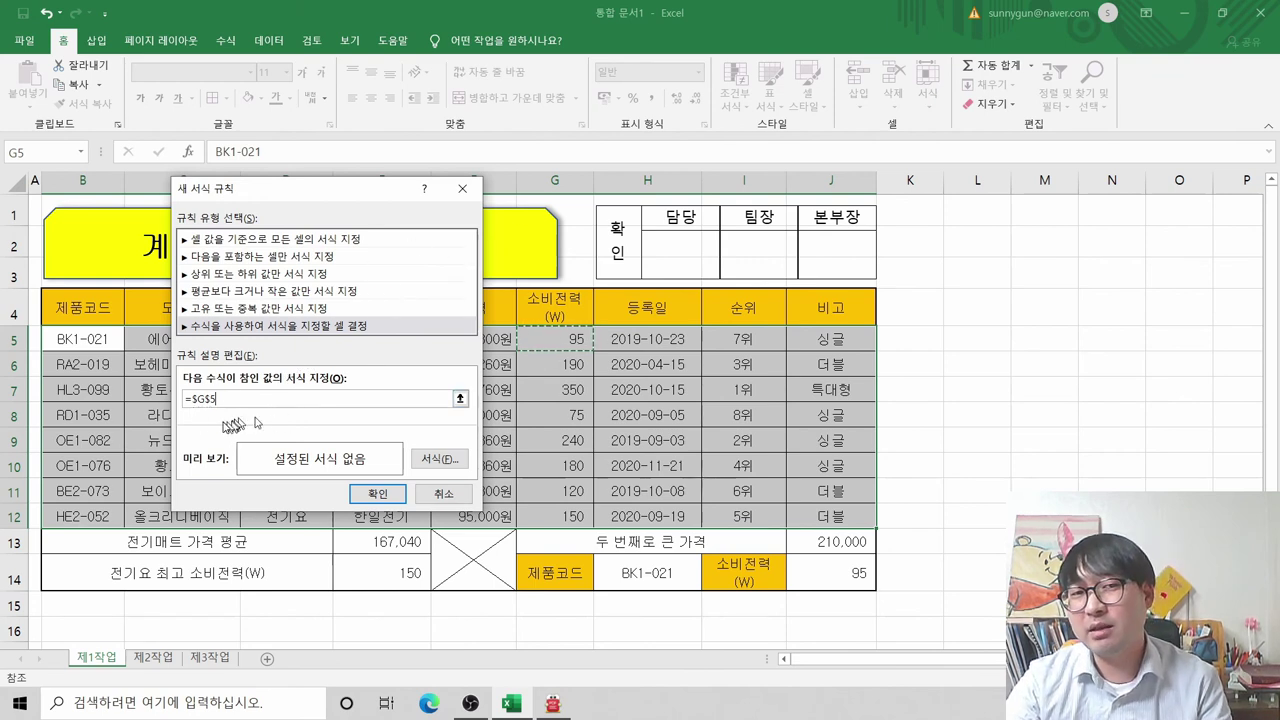
{"action": "left_click", "coordinate": [190, 405]}
{"action": "left_click", "coordinate": [203, 410]}
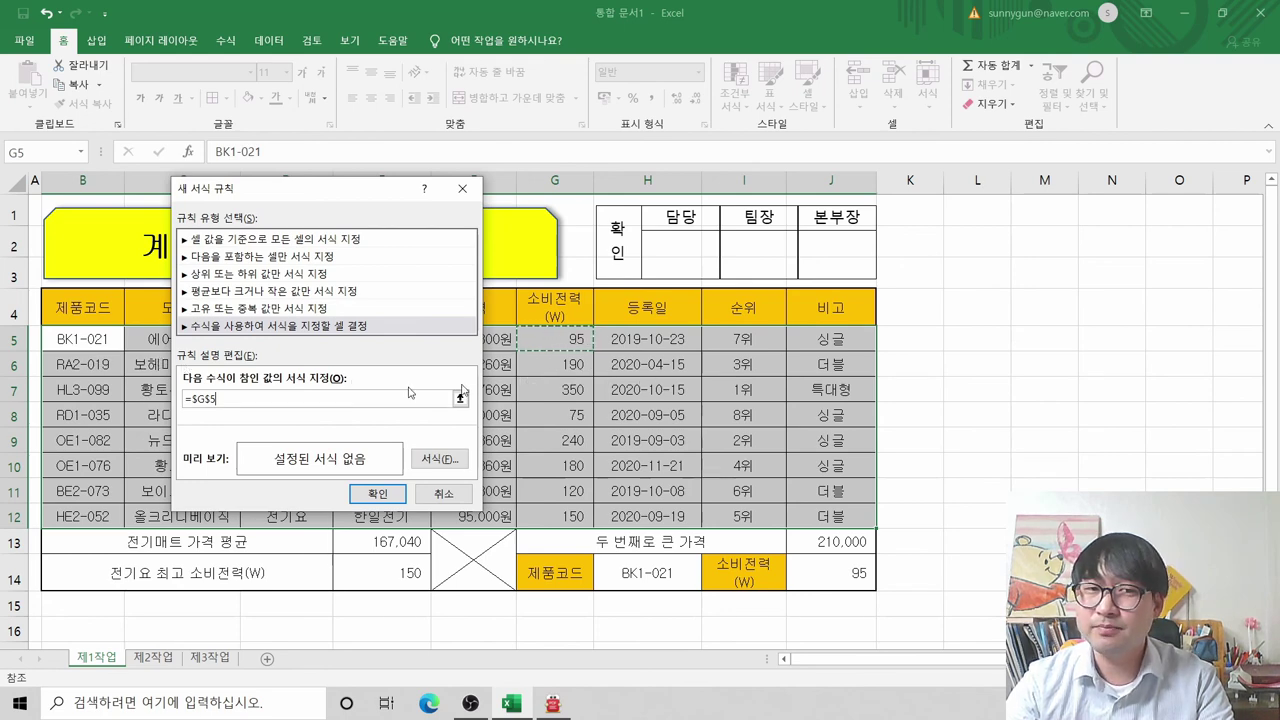
{"action": "left_click", "coordinate": [200, 399]}
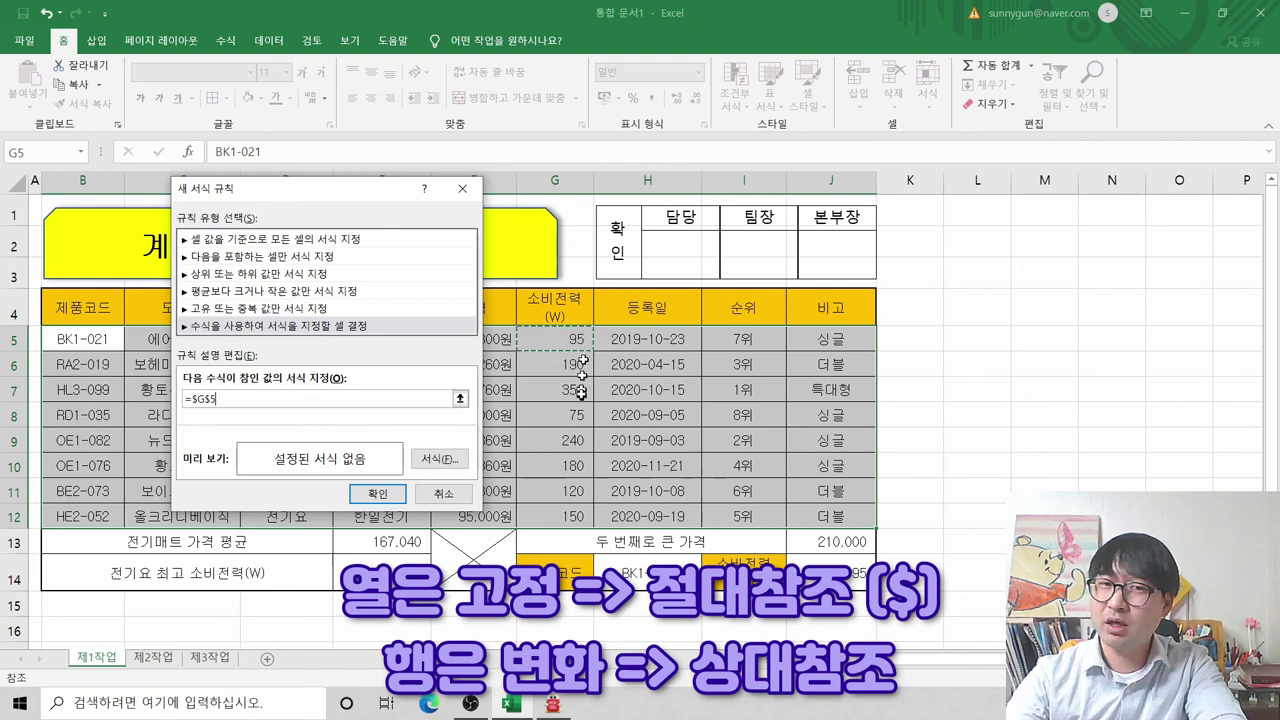
{"action": "left_click", "coordinate": [209, 398]}
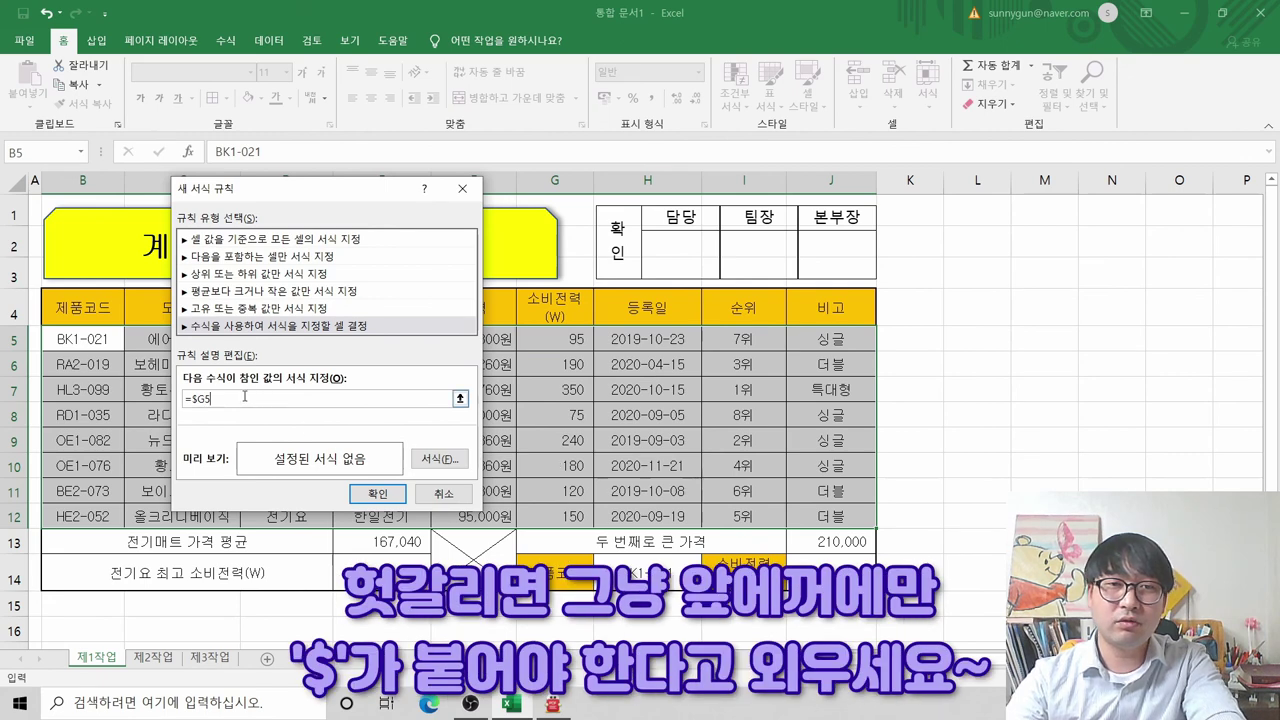
Step: Try the rule's formula with the fully relative reference =G5, and restore the column-absolute reference =$G5
{"action": "left_click", "coordinate": [194, 408]}
{"action": "left_click", "coordinate": [201, 410]}
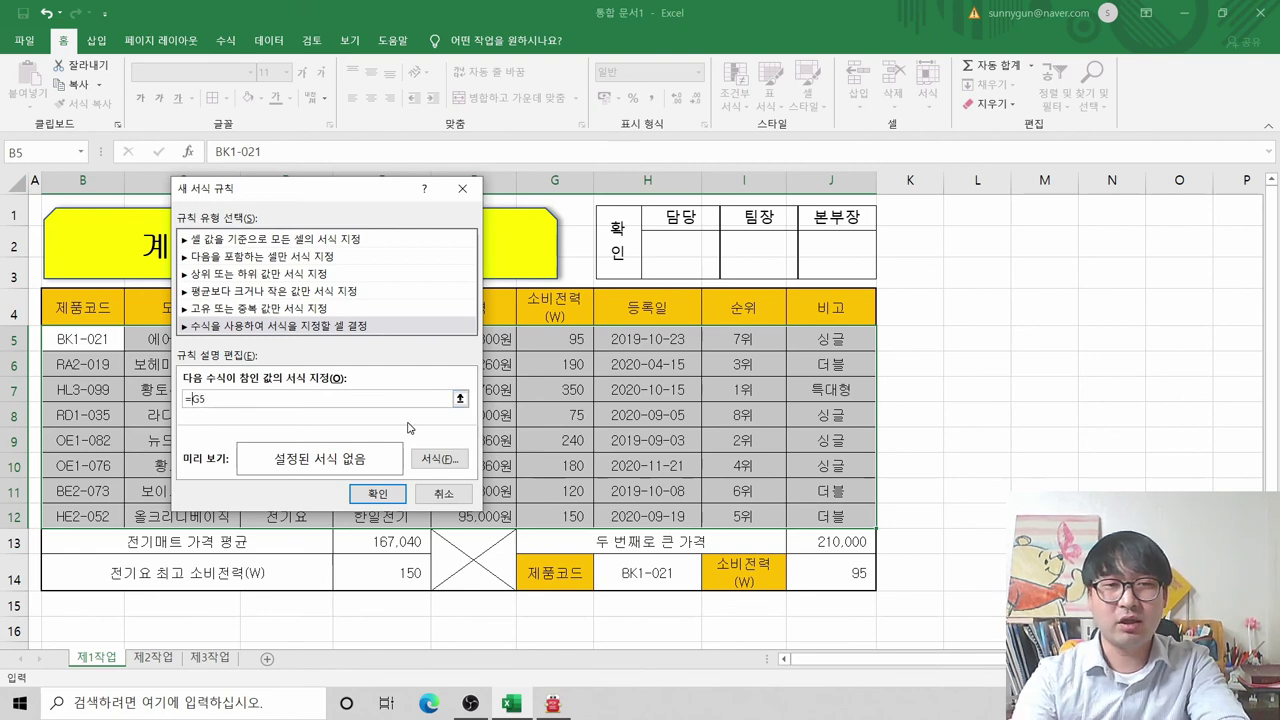
{"action": "key", "text": "BackSpace"}
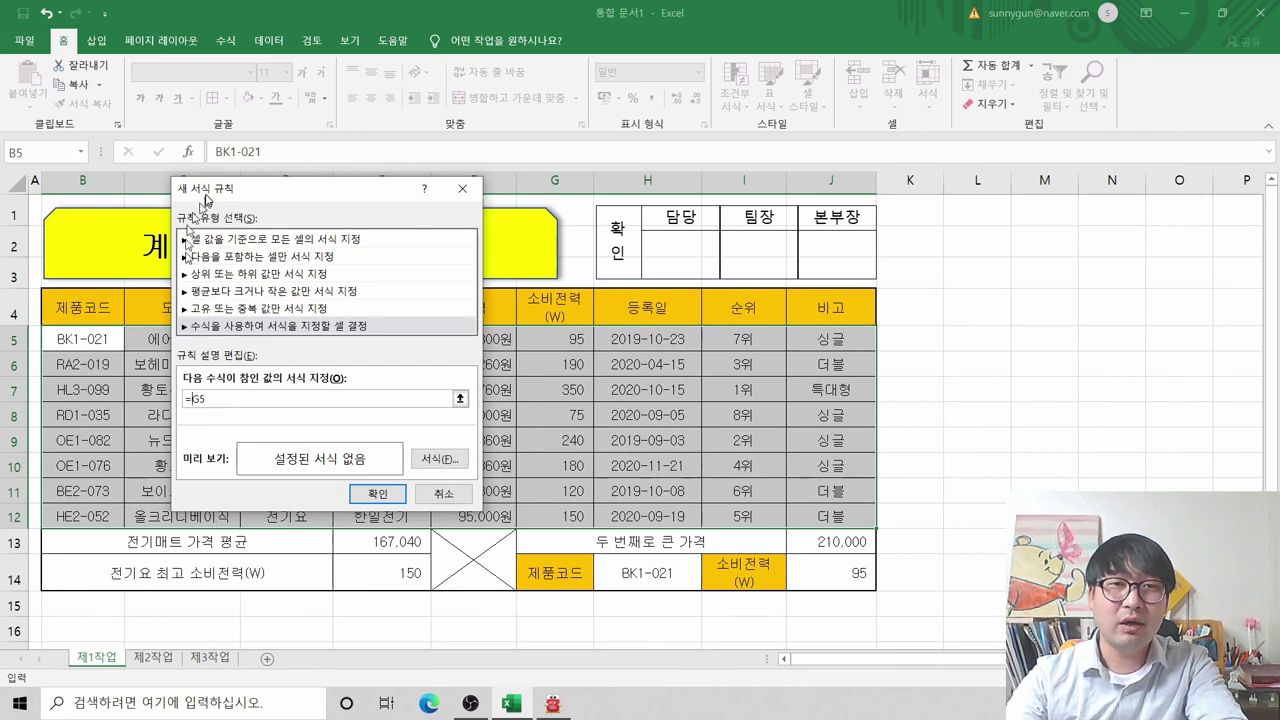
{"action": "left_click_drag", "start_coordinate": [305, 190], "coordinate": [225, 179]}
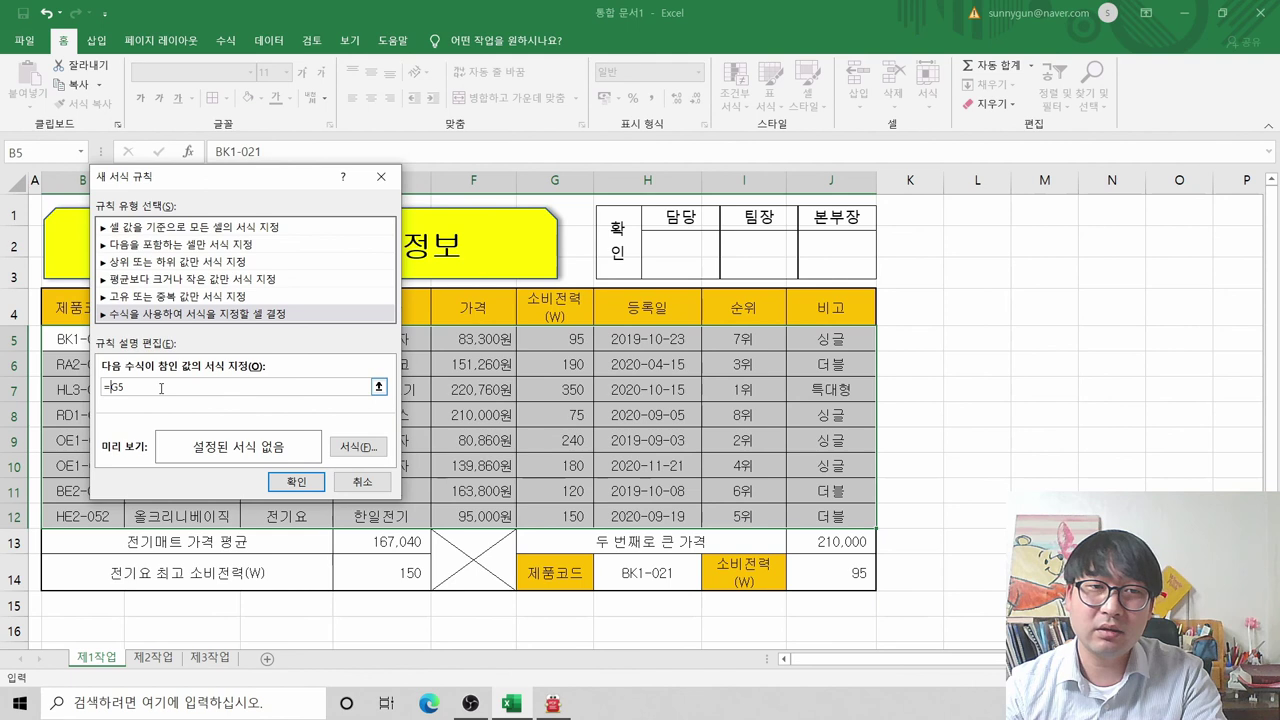
{"action": "left_click", "coordinate": [124, 388]}
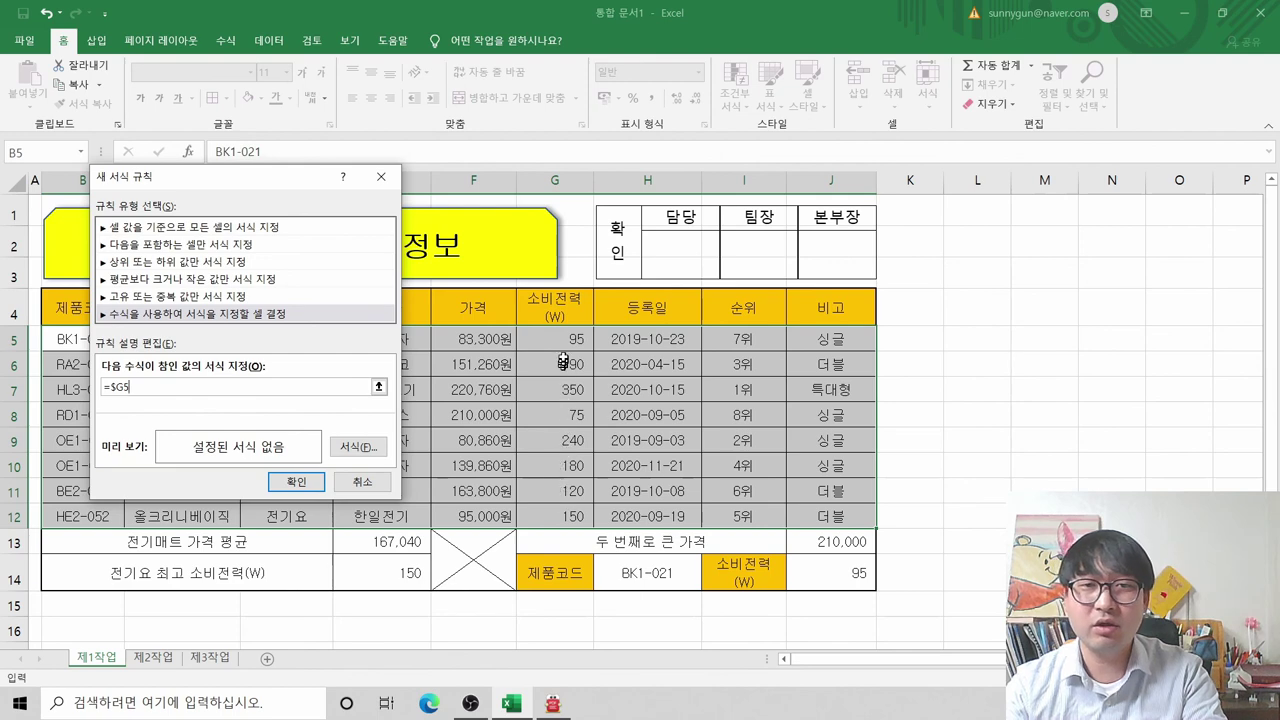
Step: Check the threshold of task (7) in the exam PDF and complete the rule's formula in Excel as =$G5<=150
{"action": "key", "text": "alt+Tab"}
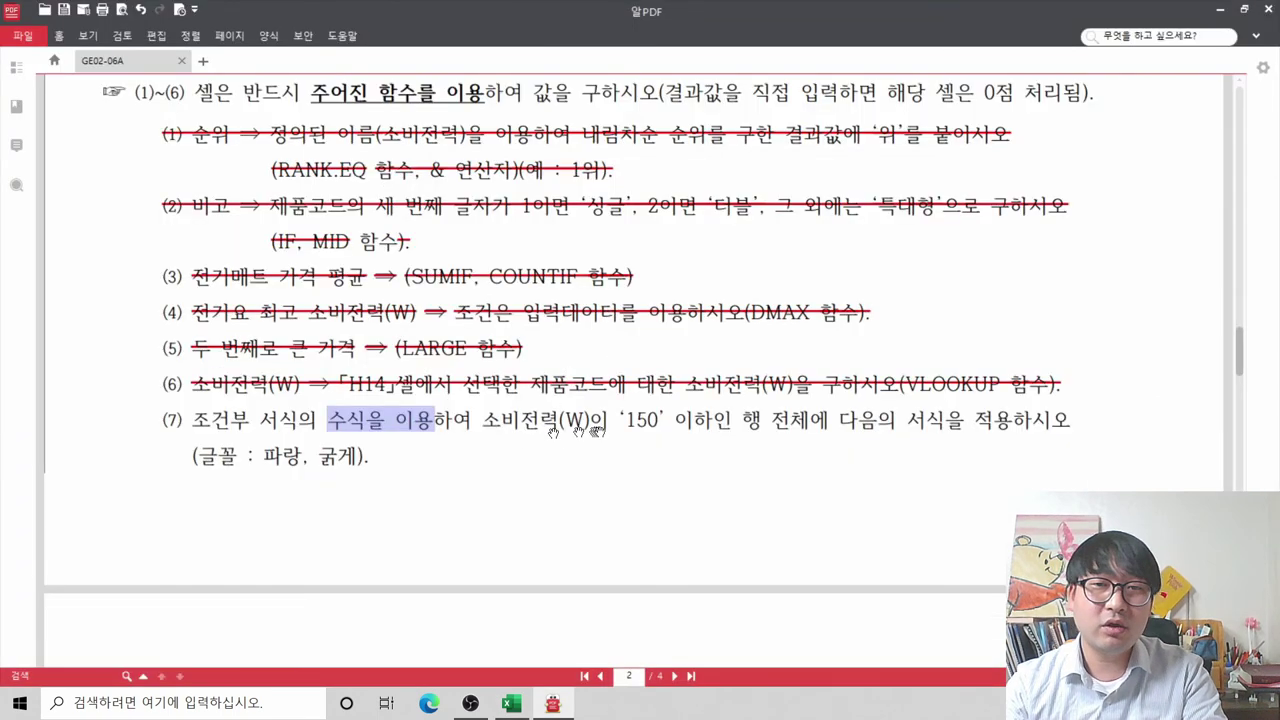
{"action": "key", "text": "alt+Tab"}
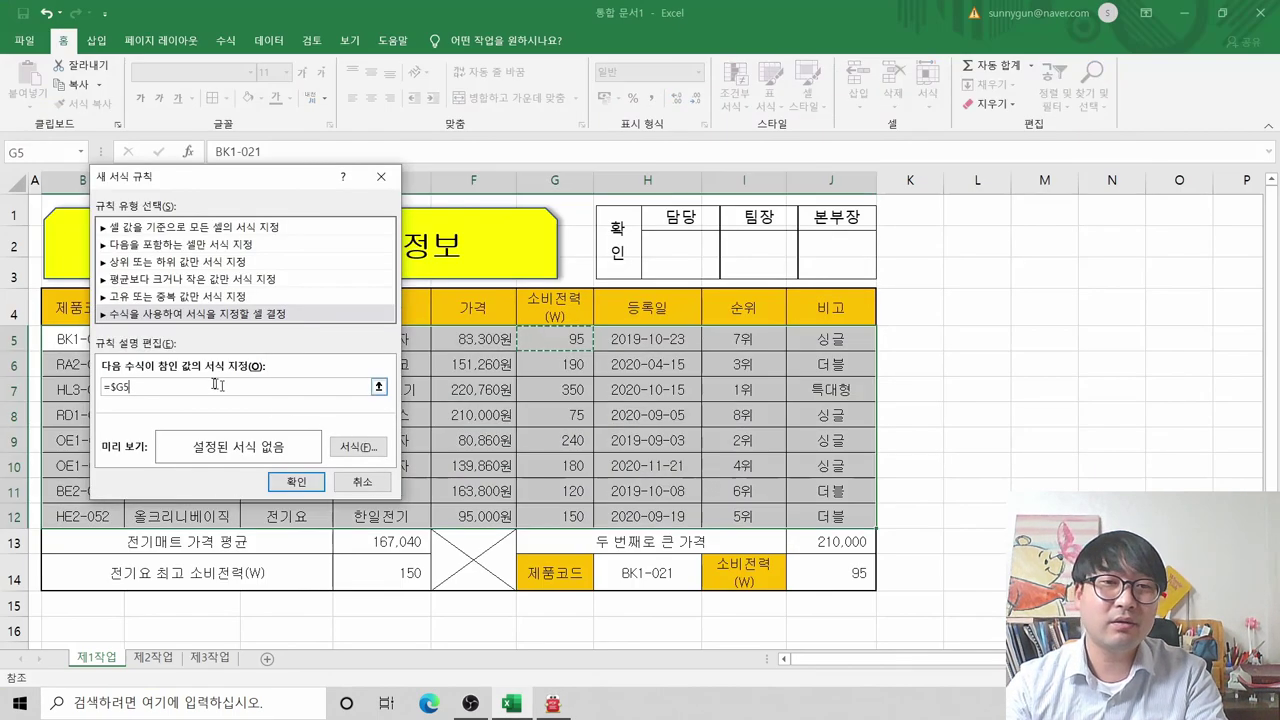
{"action": "left_click", "coordinate": [181, 386]}
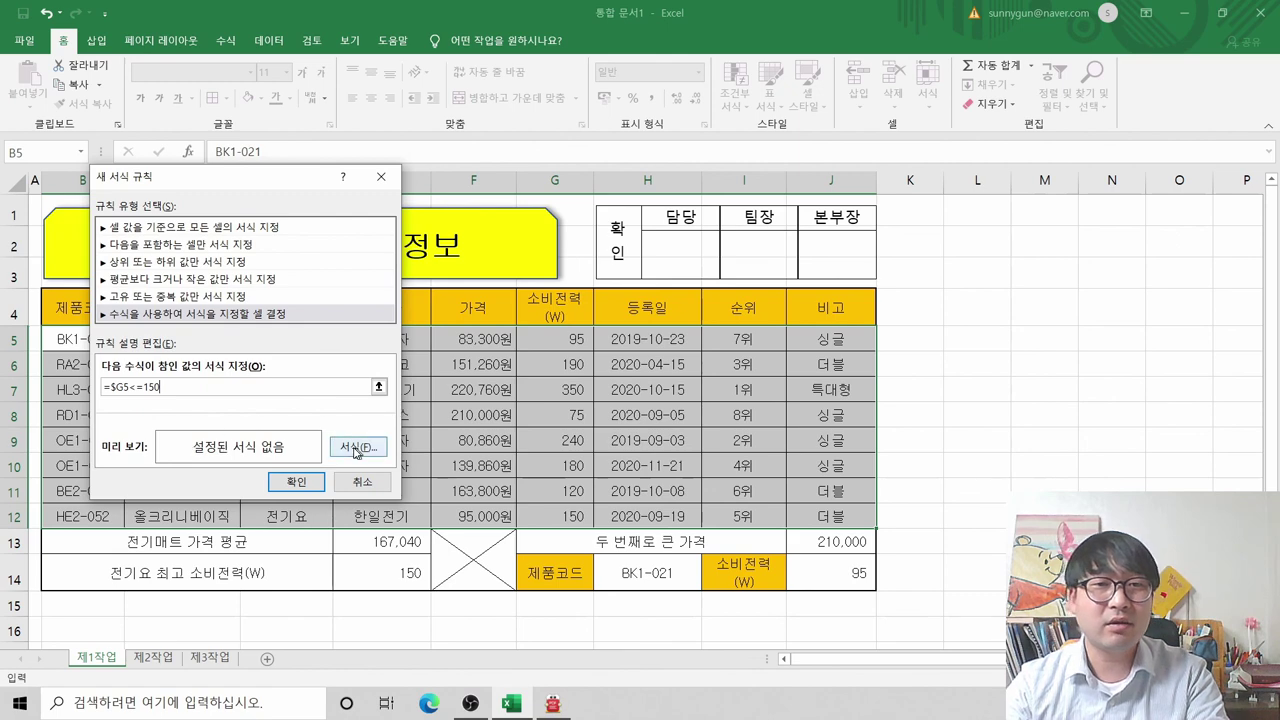
Step: Set the rule's font format to the standard colour blue (파랑) and bold (굵게), as task (7) in the exam PDF requires
{"action": "key", "text": "alt+Tab"}
{"action": "left_click", "coordinate": [276, 477]}
{"action": "key", "text": "alt+Tab"}
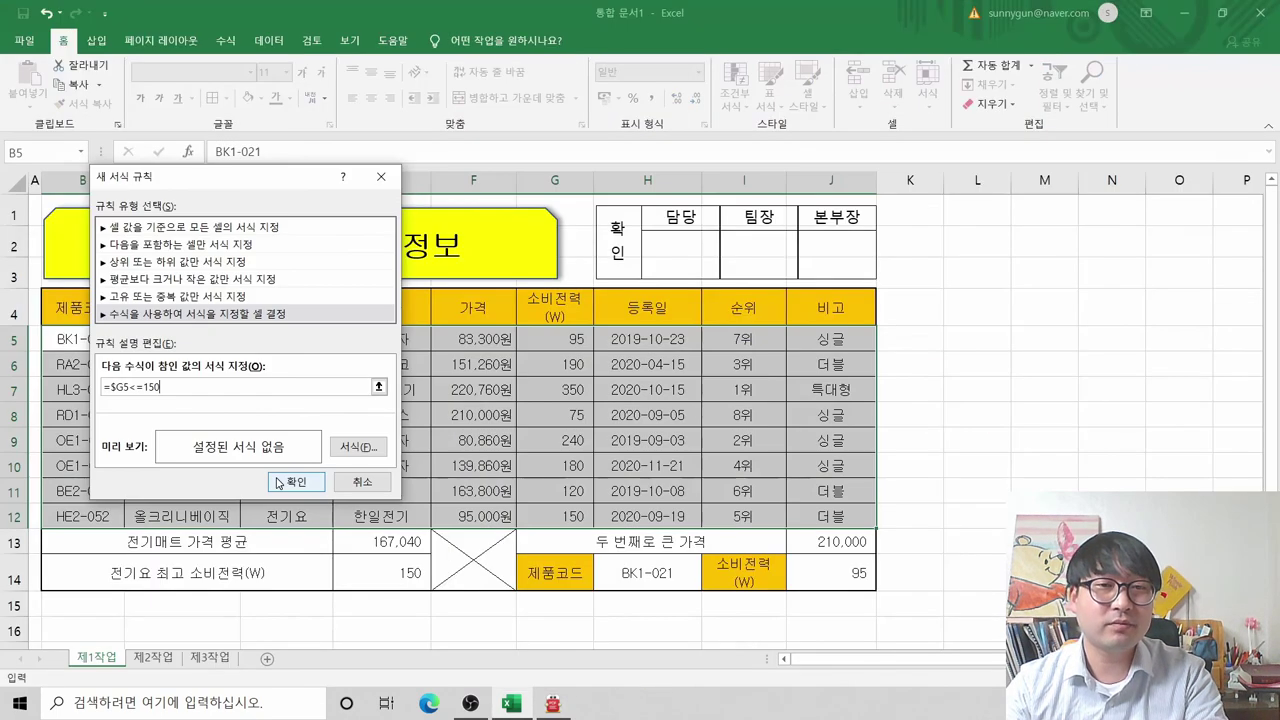
{"action": "left_click", "coordinate": [358, 448]}
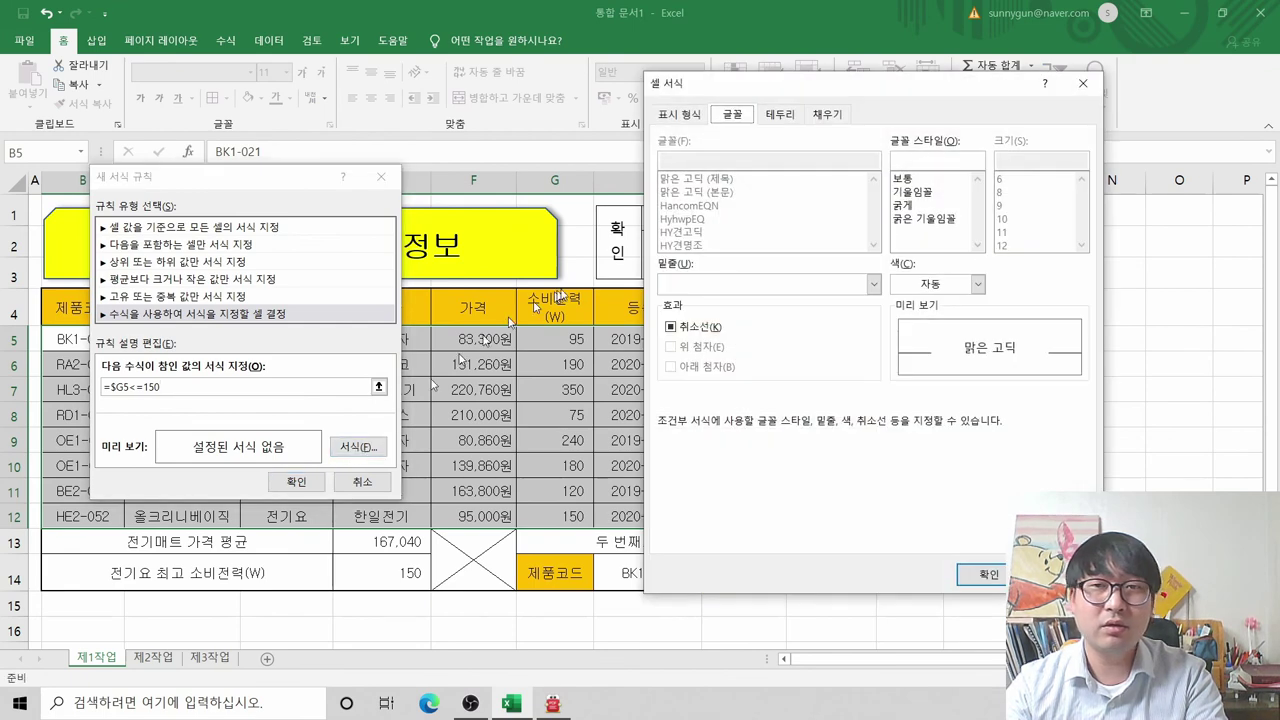
{"action": "left_click", "coordinate": [953, 285]}
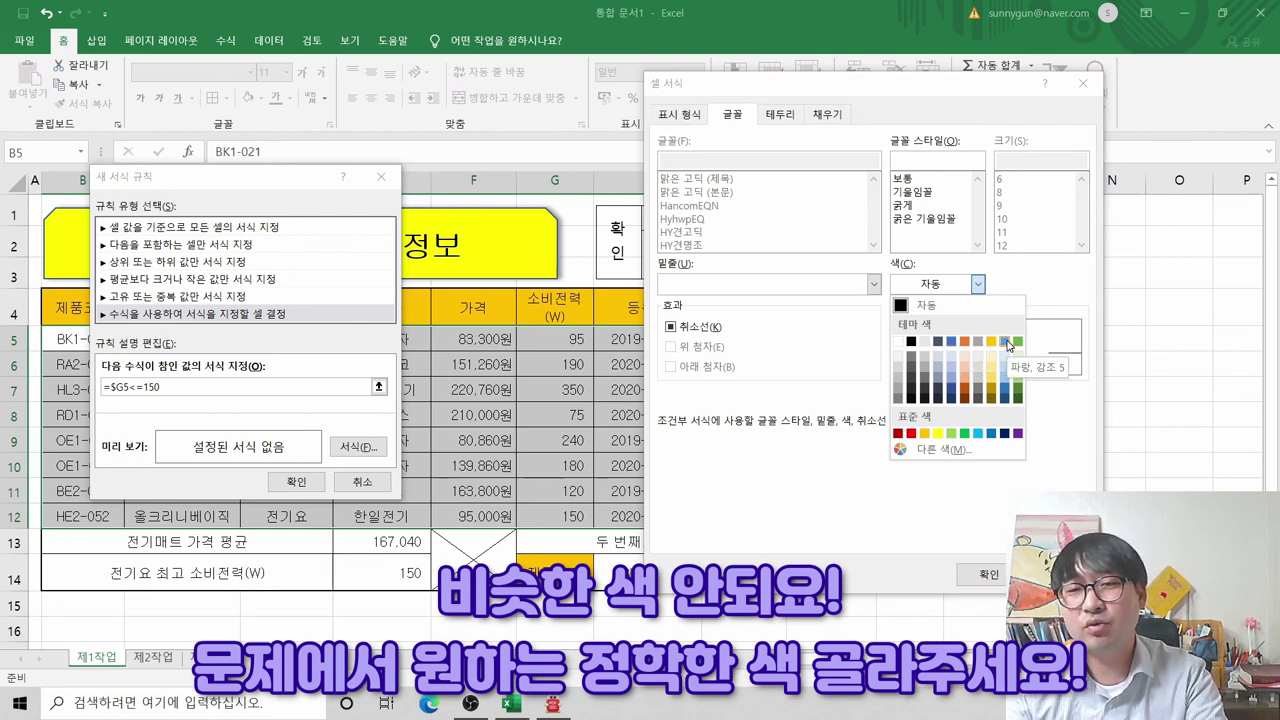
{"action": "left_click", "coordinate": [990, 433]}
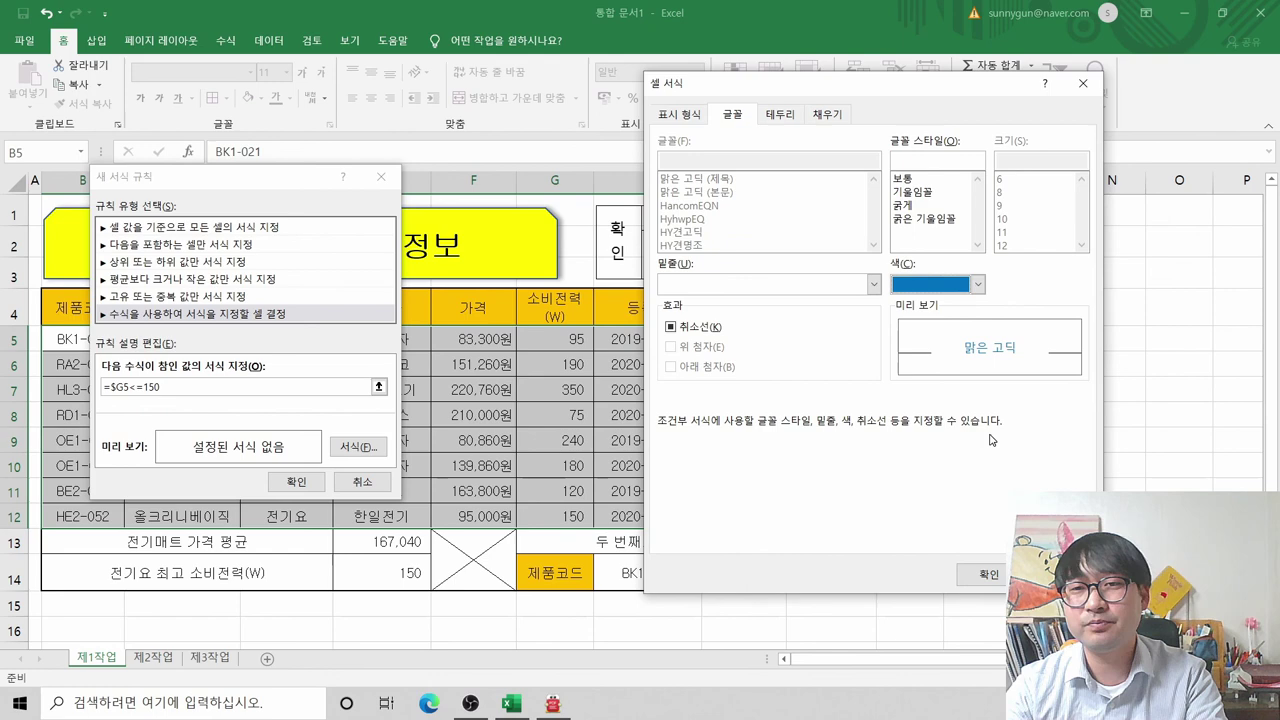
{"action": "left_click", "coordinate": [905, 206]}
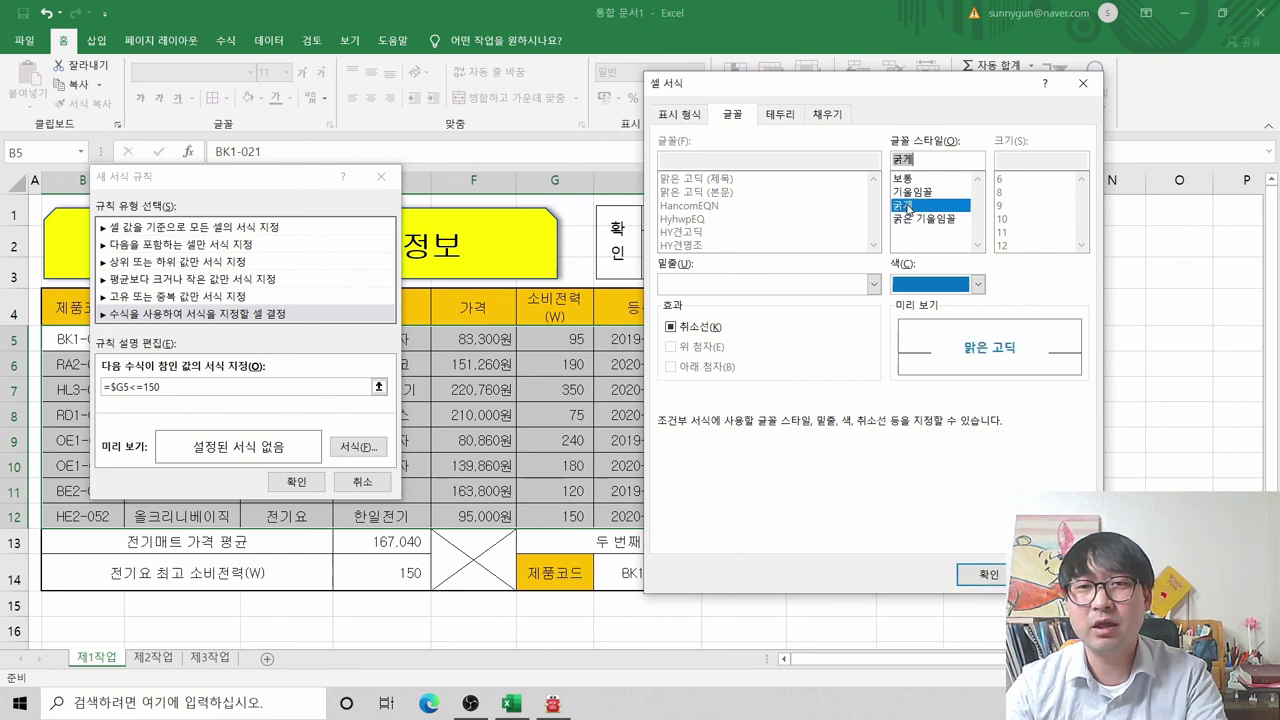
{"action": "left_click", "coordinate": [979, 578]}
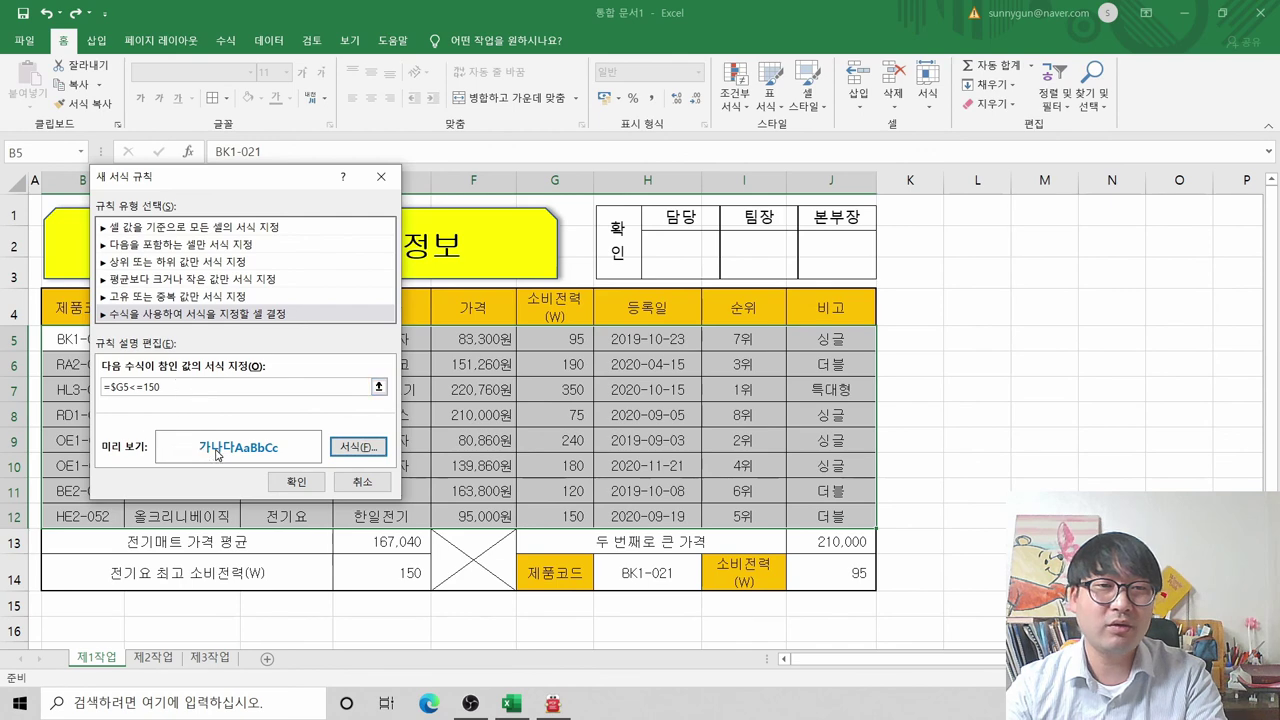
Step: Apply the conditional formatting rule to B5:J12 and deselect the range to inspect the formatted rows
{"action": "left_click", "coordinate": [287, 484]}
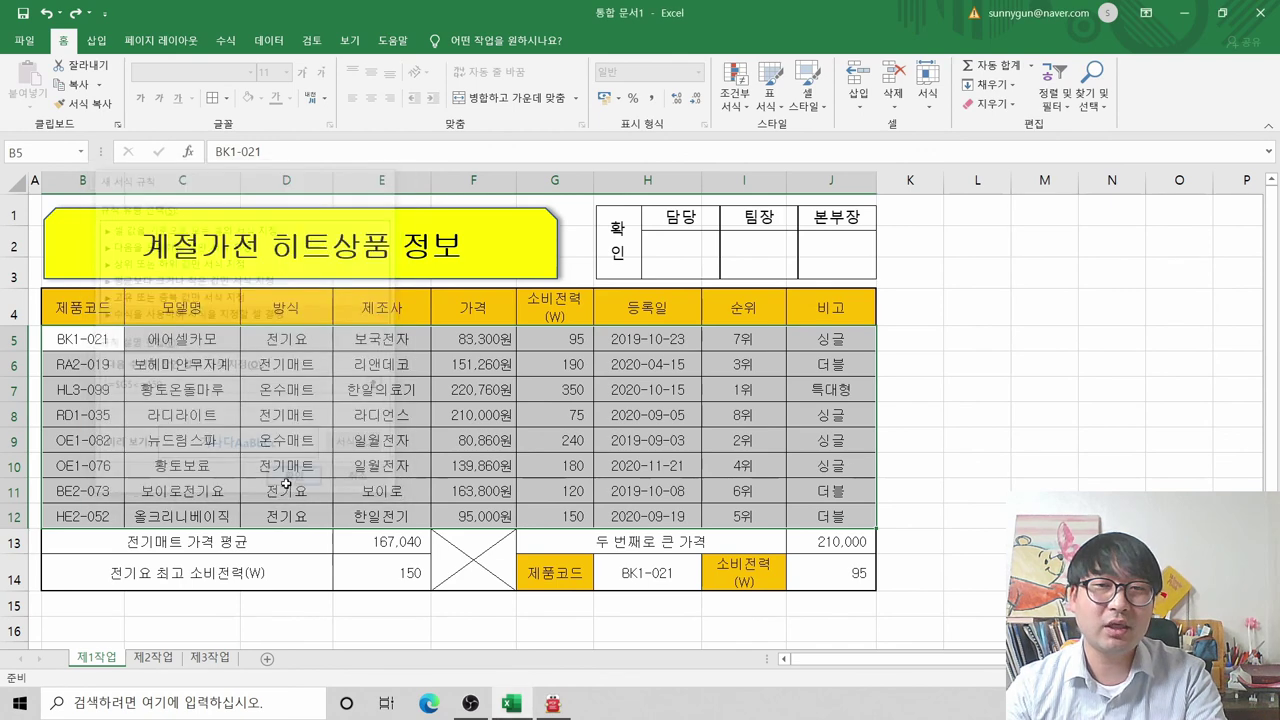
{"action": "key", "text": "ctrl+q"}
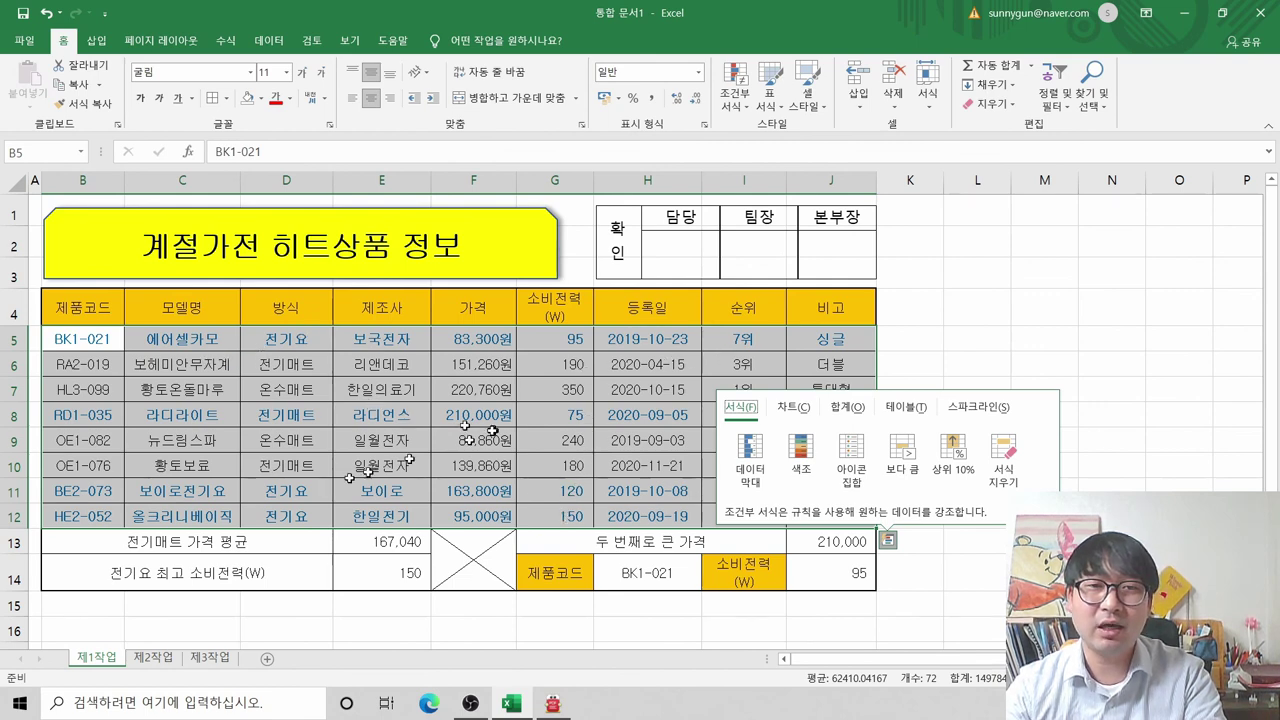
{"action": "left_click", "coordinate": [570, 505]}
{"action": "left_click", "coordinate": [760, 463]}
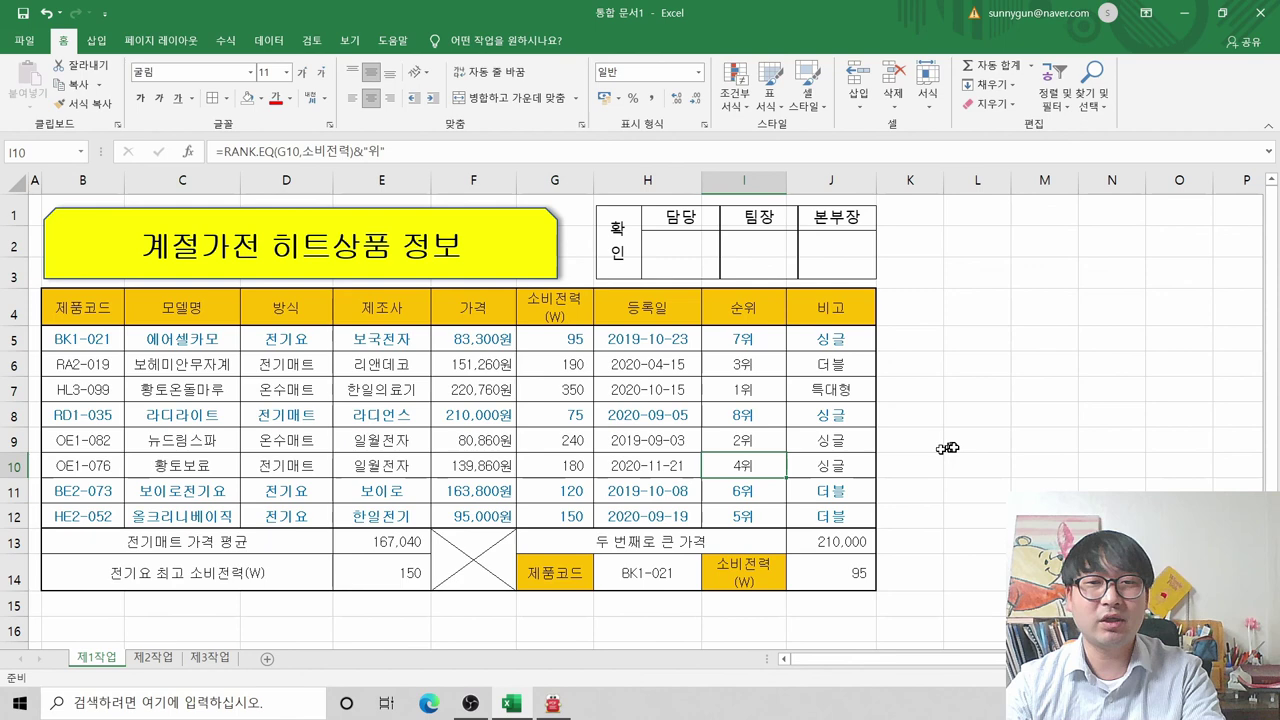
Step: Strike through the whole text of the completed task (7) in the exam PDF
{"action": "key", "text": "alt+Tab"}
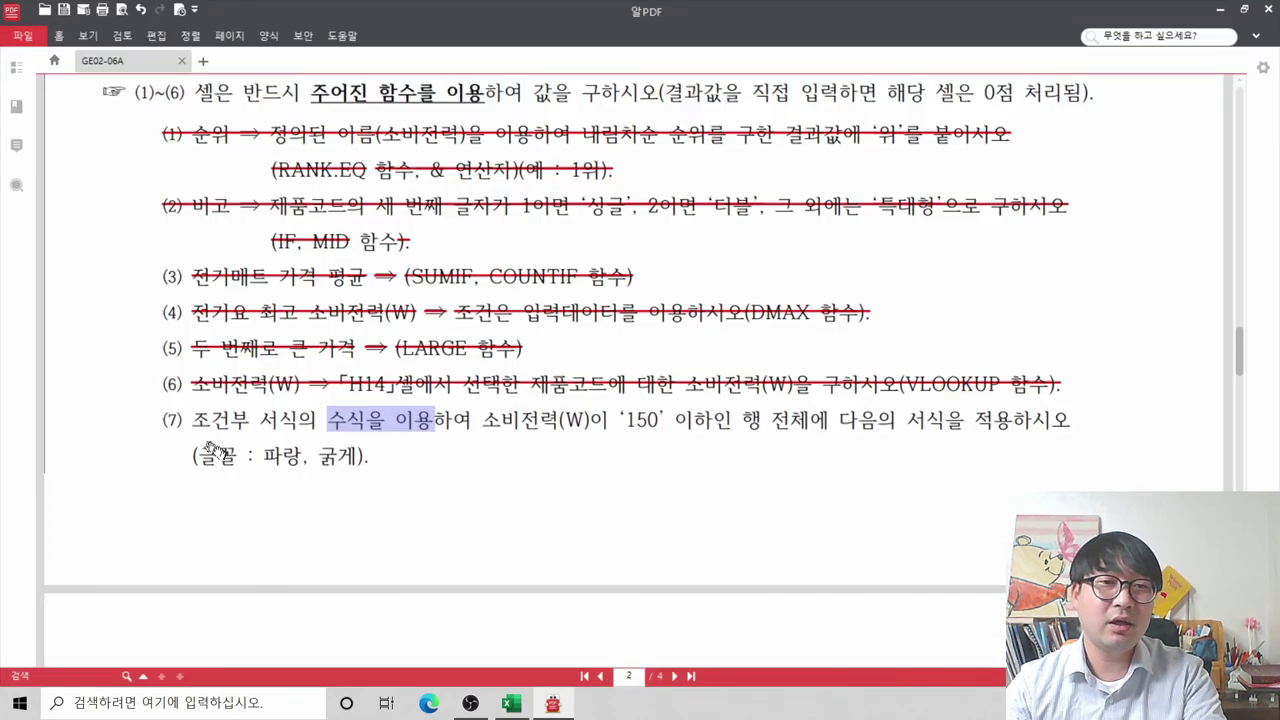
{"action": "left_click_drag", "start_coordinate": [192, 420], "coordinate": [487, 454]}
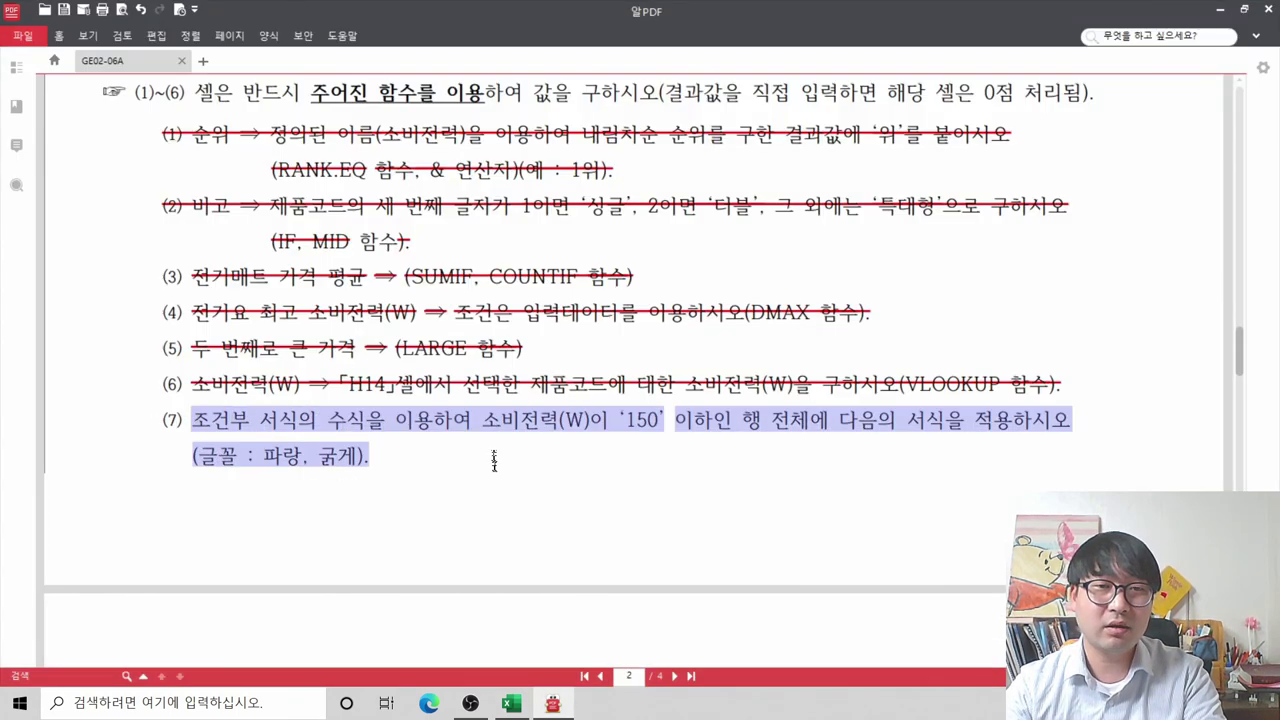
{"action": "right_click", "coordinate": [443, 428]}
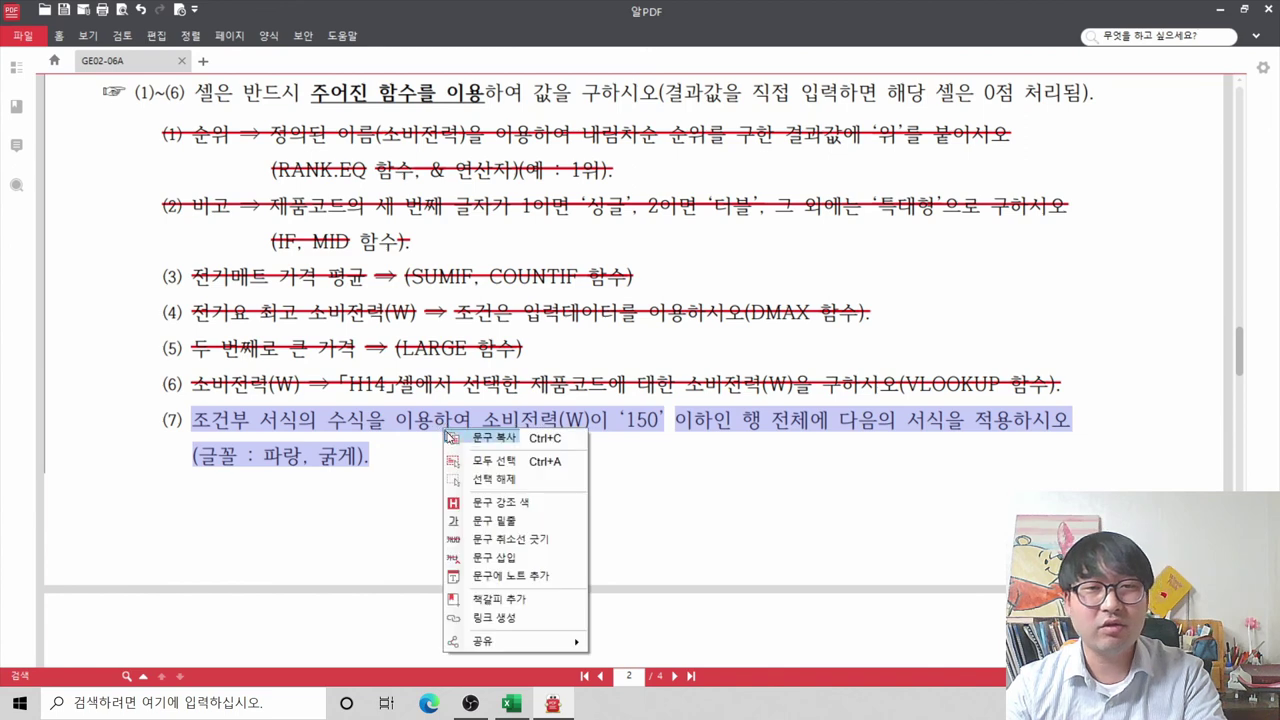
{"action": "left_click", "coordinate": [480, 537]}
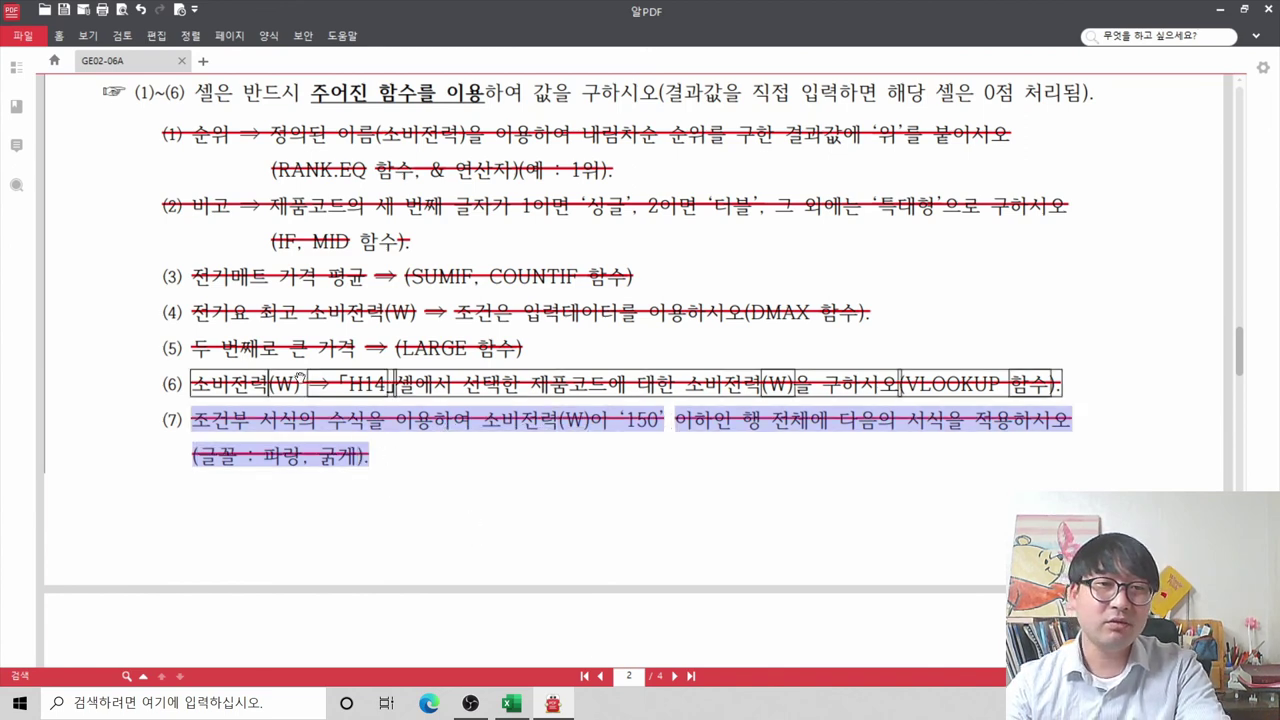
{"action": "left_click", "coordinate": [162, 420]}
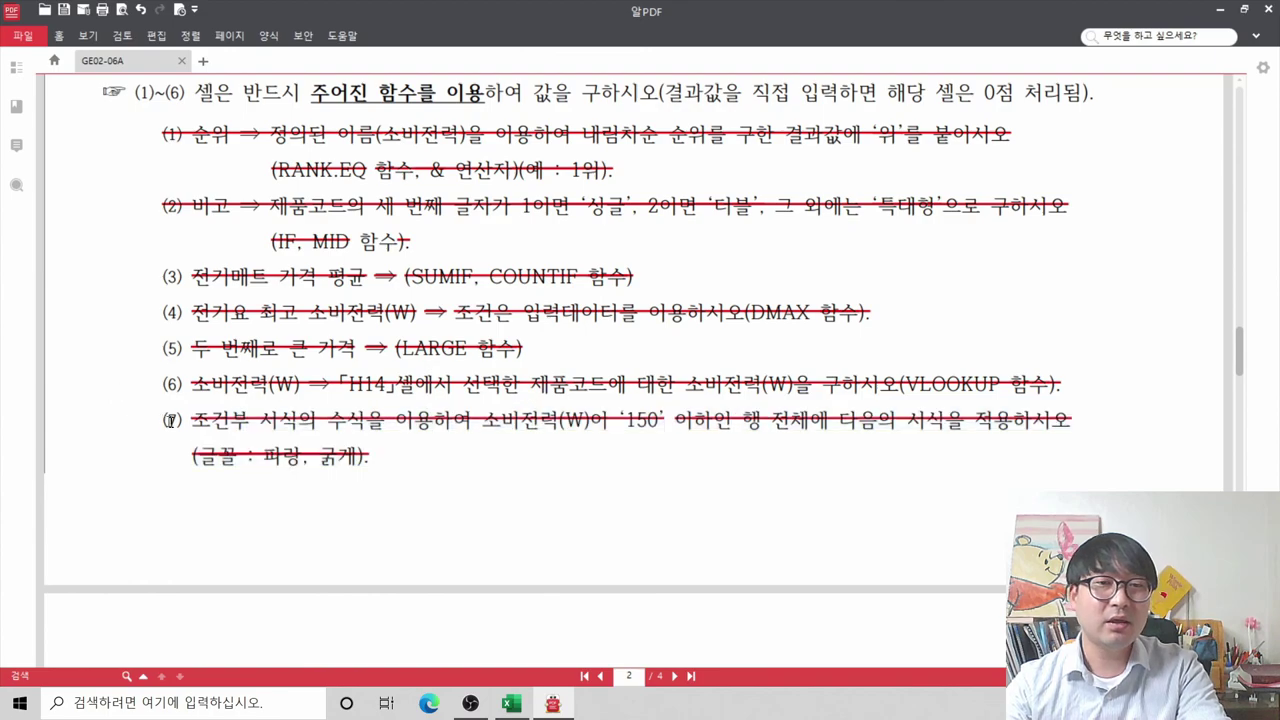
Step: Review the expected output table of 제1작업 in the exam PDF against the finished Excel sheet
{"action": "key", "text": "alt+Tab"}
{"action": "key", "text": "alt+Tab"}
{"action": "scroll", "coordinate": [355, 420], "scroll_direction": "up", "scroll_amount": 10}
{"action": "scroll", "coordinate": [355, 420], "scroll_direction": "down", "scroll_amount": 5}
{"action": "scroll", "coordinate": [380, 424], "scroll_direction": "up", "scroll_amount": 10}
{"action": "scroll", "coordinate": [427, 428], "scroll_direction": "down", "scroll_amount": 2}
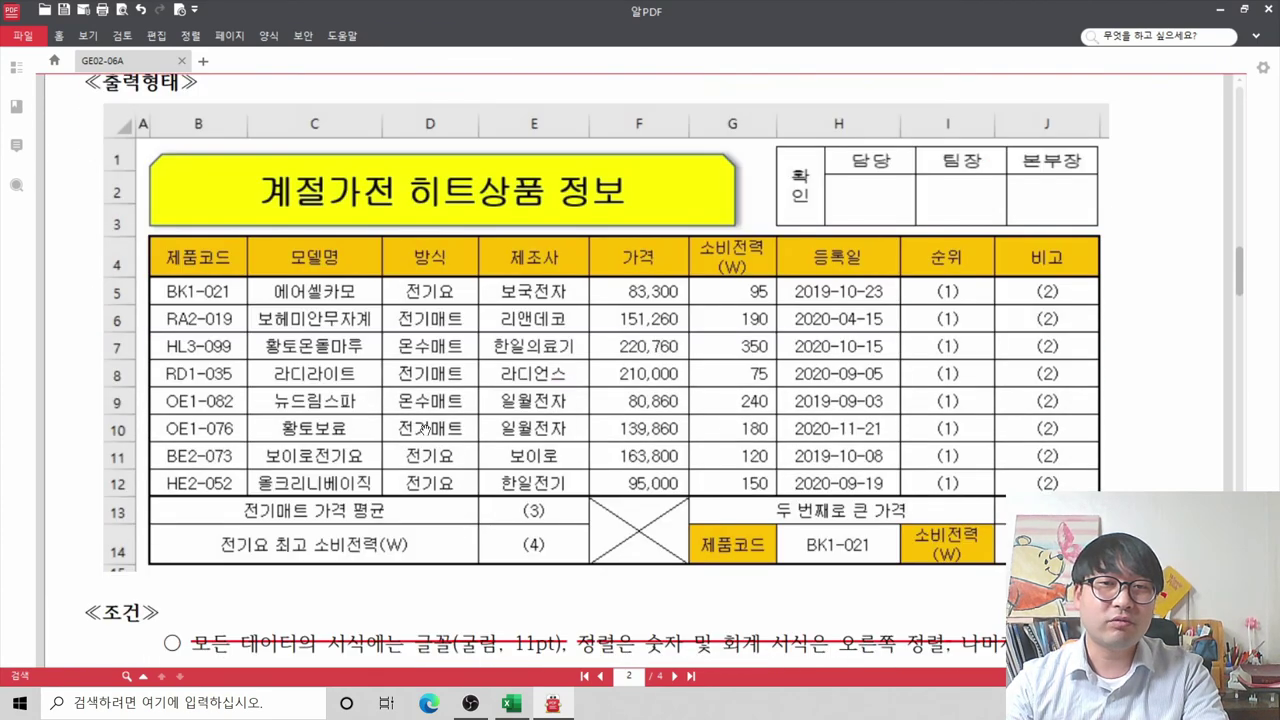
{"action": "scroll", "coordinate": [429, 426], "scroll_direction": "up", "scroll_amount": 2}
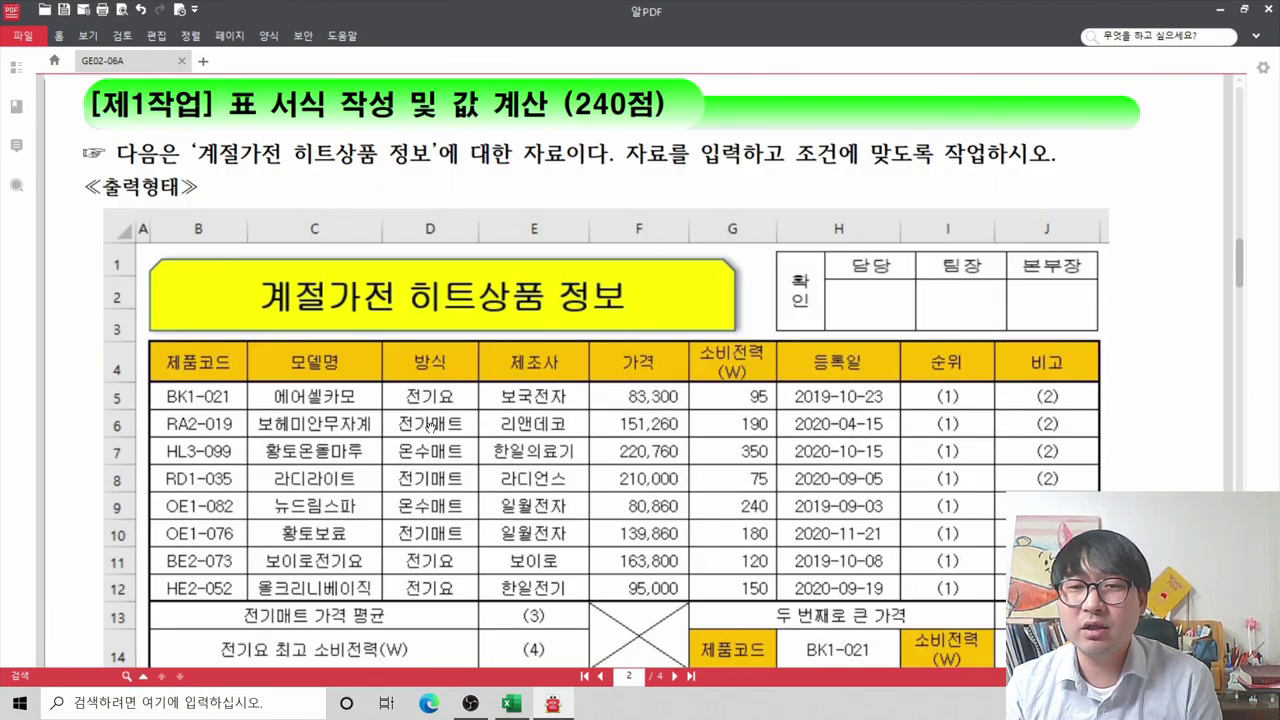